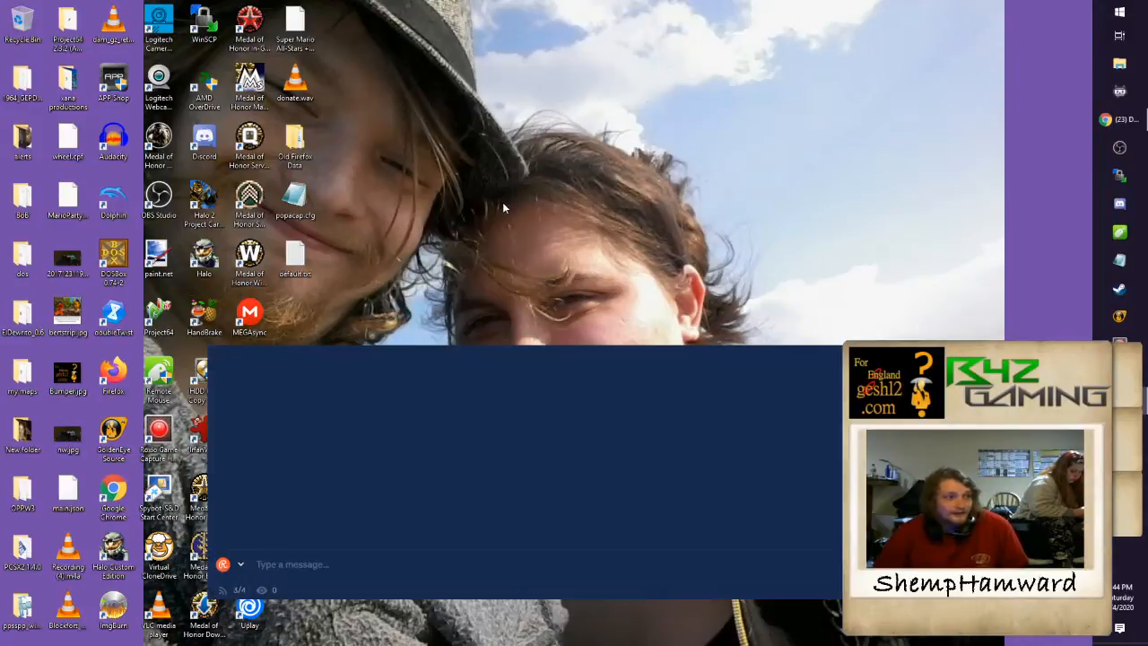
# Step: Maximize the chat window and move it off the main desktop
pyautogui.doubleClick(561, 207)
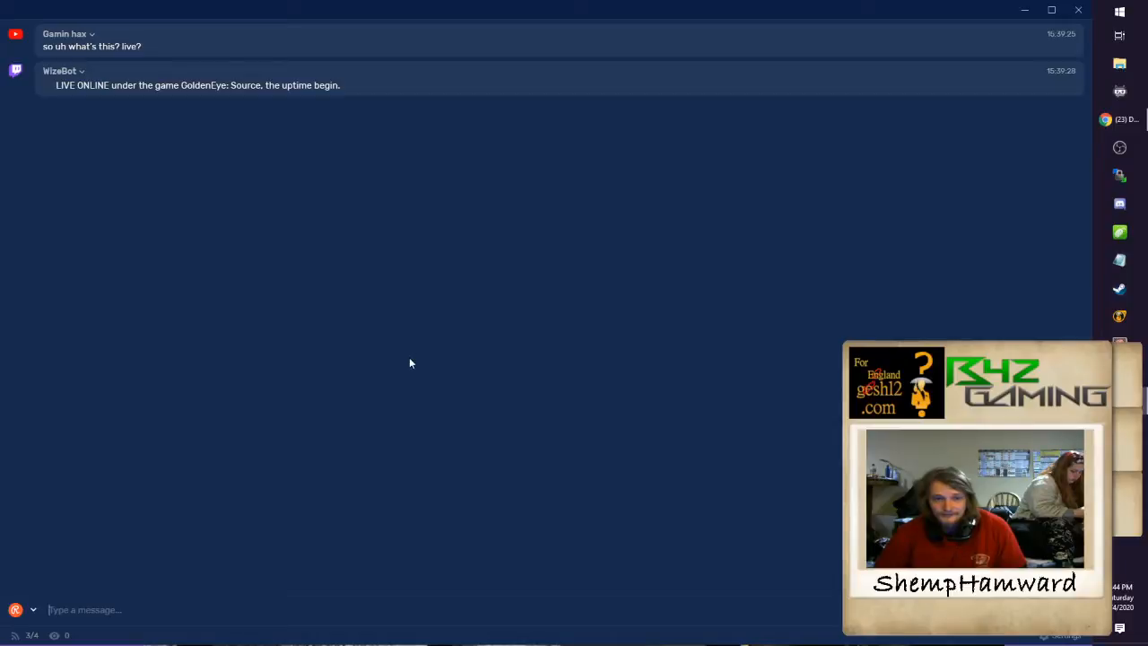
pyautogui.moveTo(775, 13); pyautogui.dragTo(0, 212)
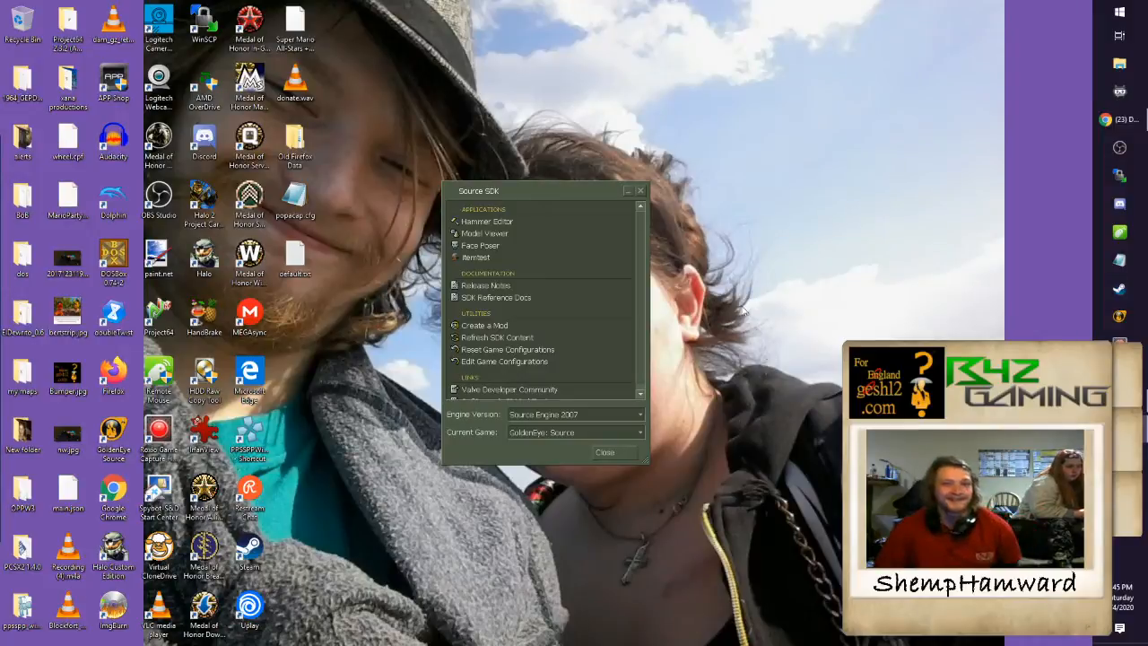
# Step: Launch Hammer Editor for GoldenEye: Source, dismiss the messages window and open the recent map ge_shives_a1.vmf
pyautogui.click(508, 224)
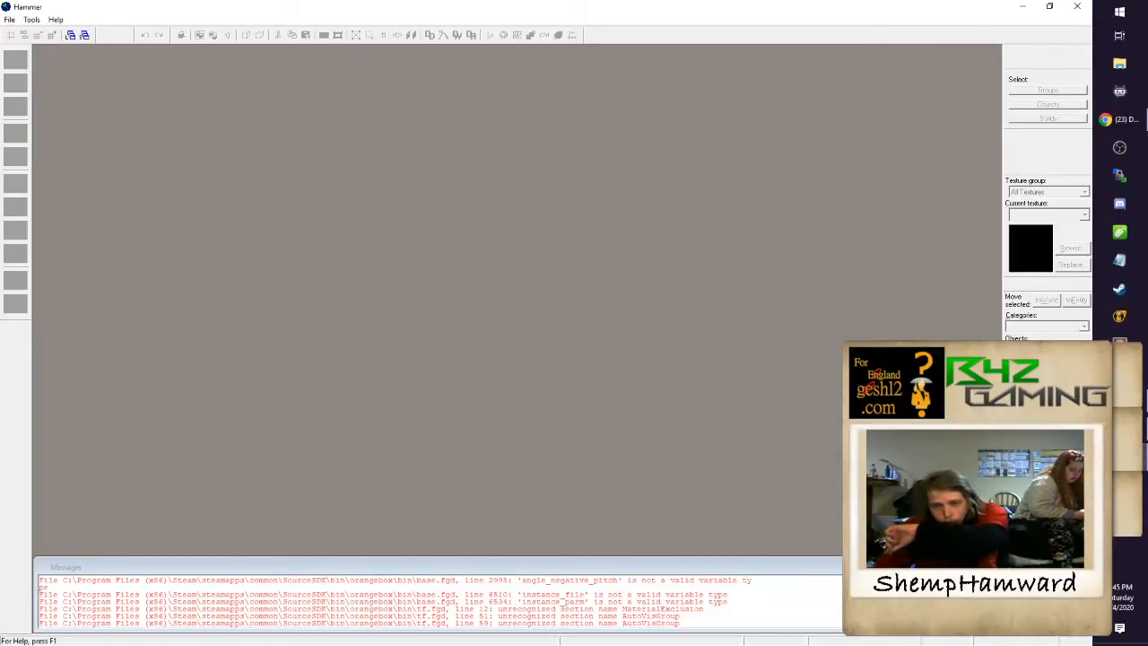
pyautogui.click(990, 566)
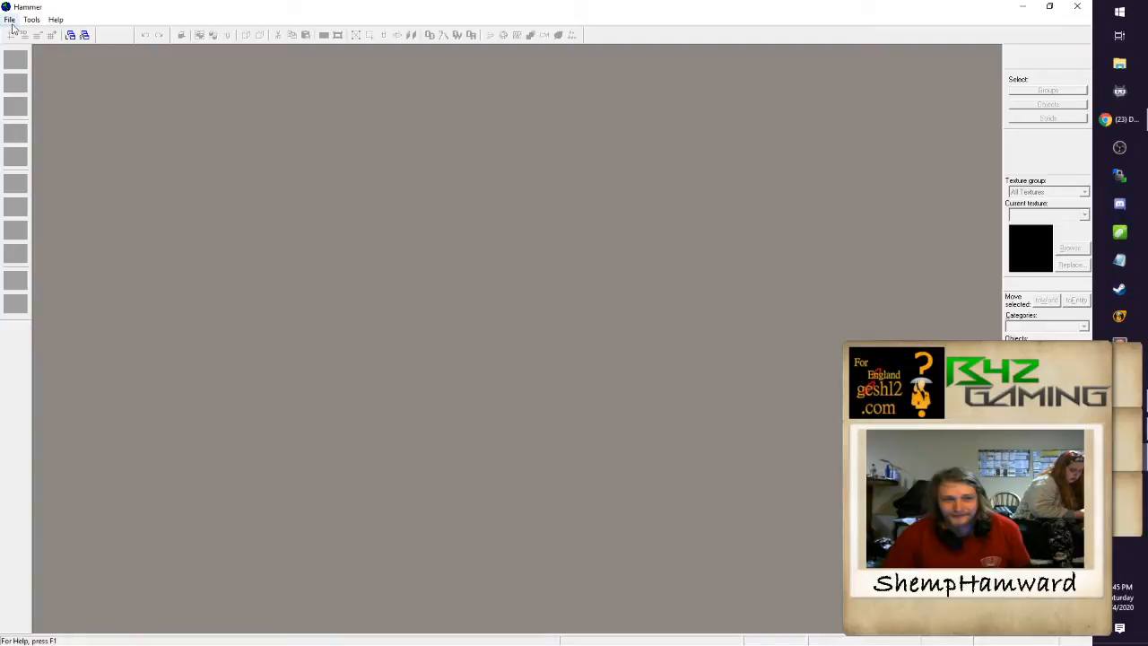
pyautogui.click(10, 22)
pyautogui.click(31, 61)
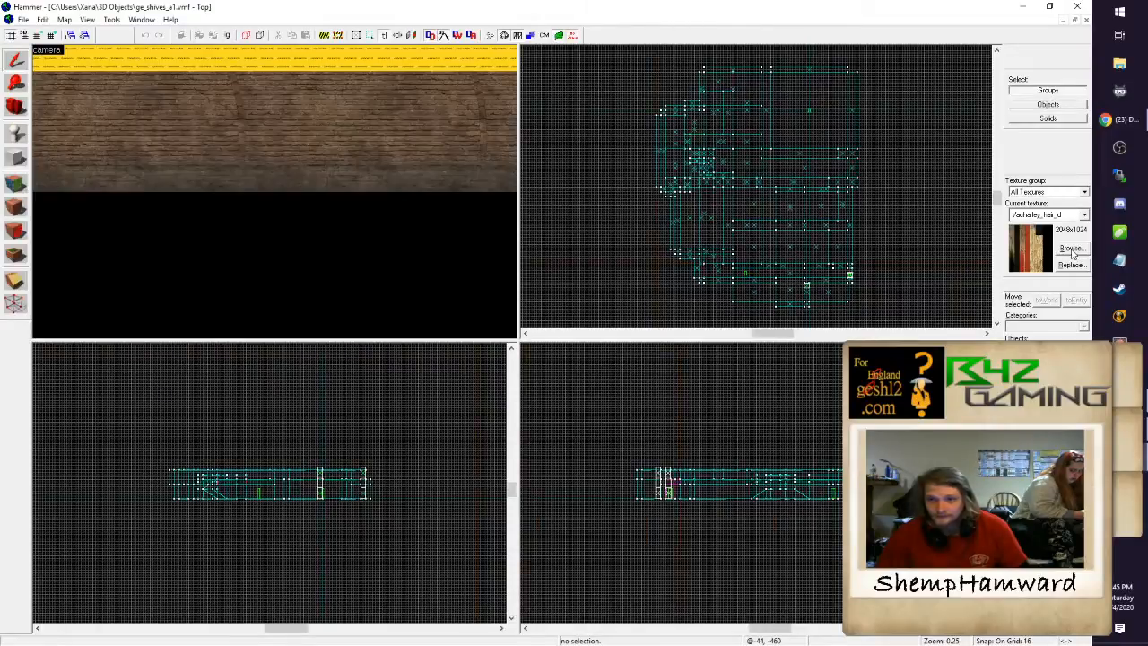
pyautogui.click(1070, 247)
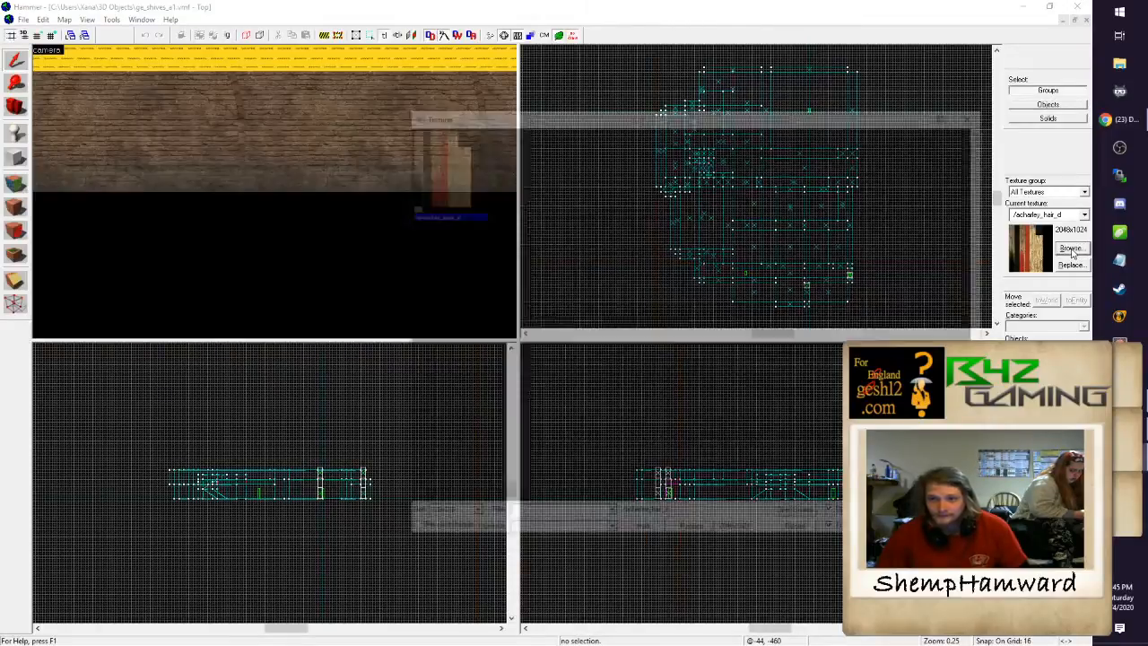
pyautogui.write('brickwall')
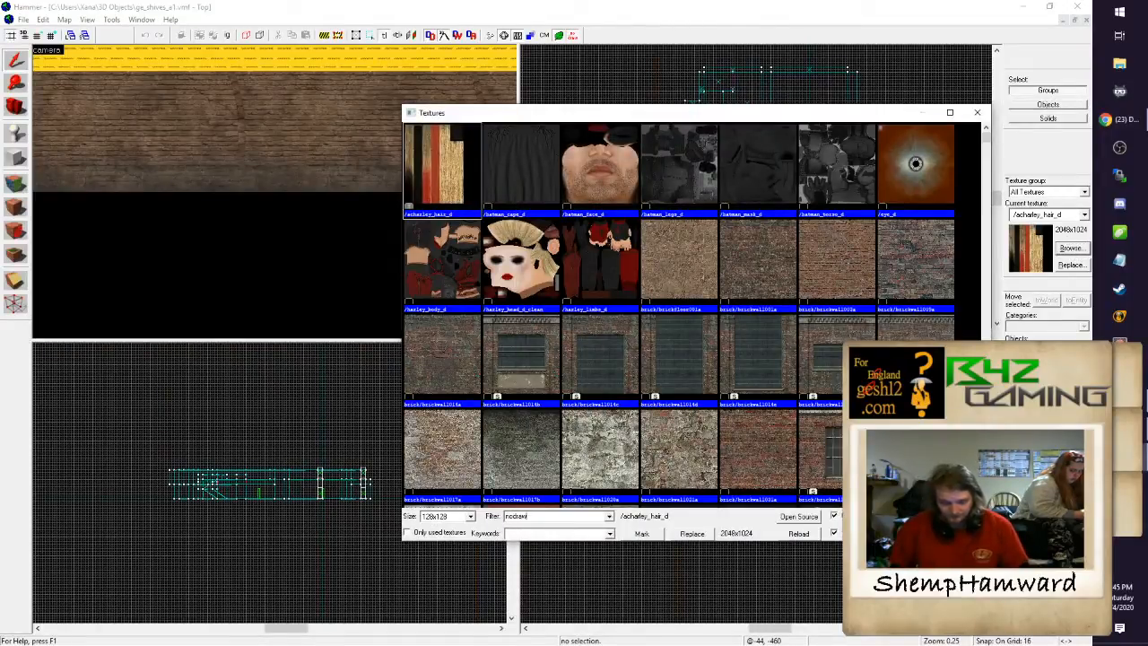
pyautogui.press('Return')
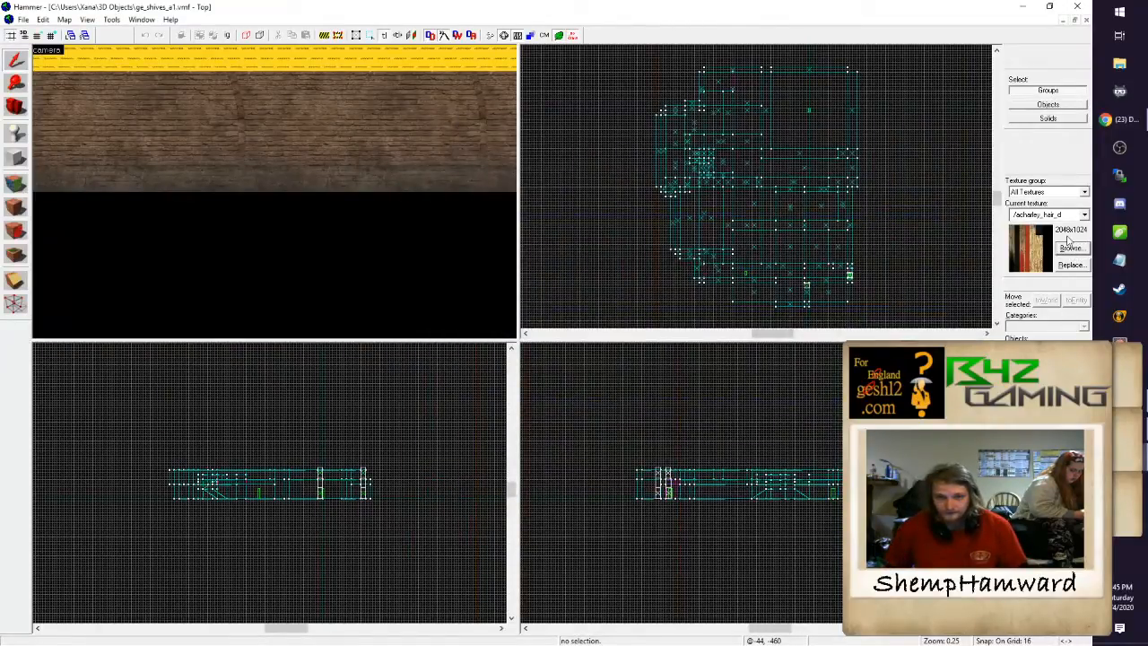
# Step: Filter the textures for nodraw and make tools/toolsnodraw the current texture
pyautogui.click(1070, 248)
pyautogui.write('n')
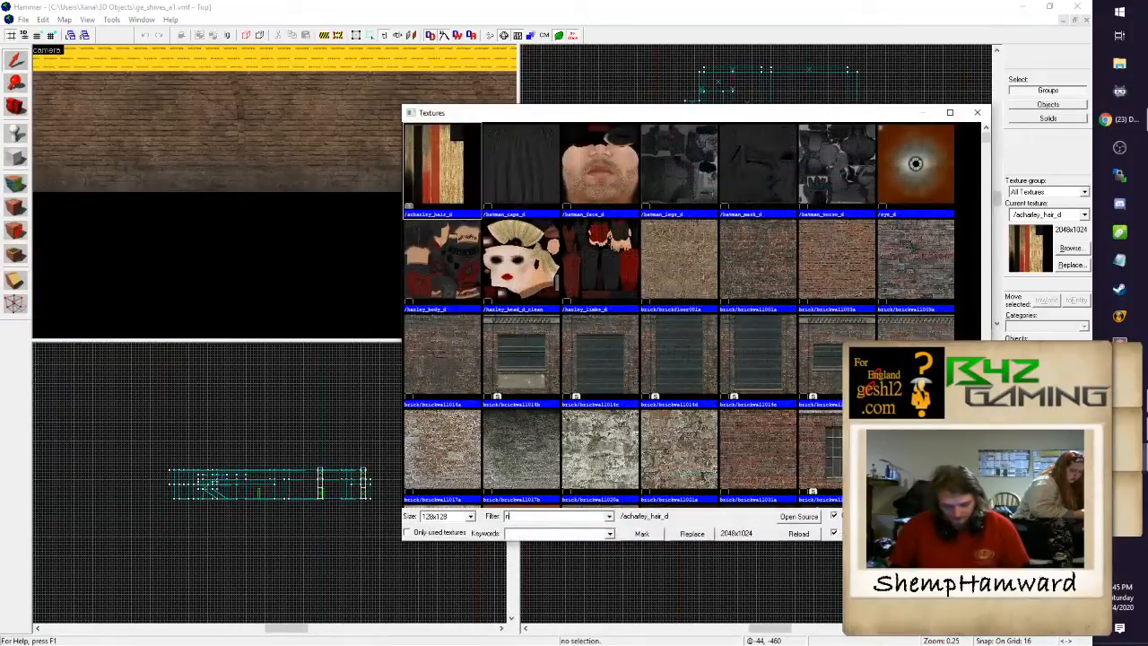
pyautogui.write('odraw')
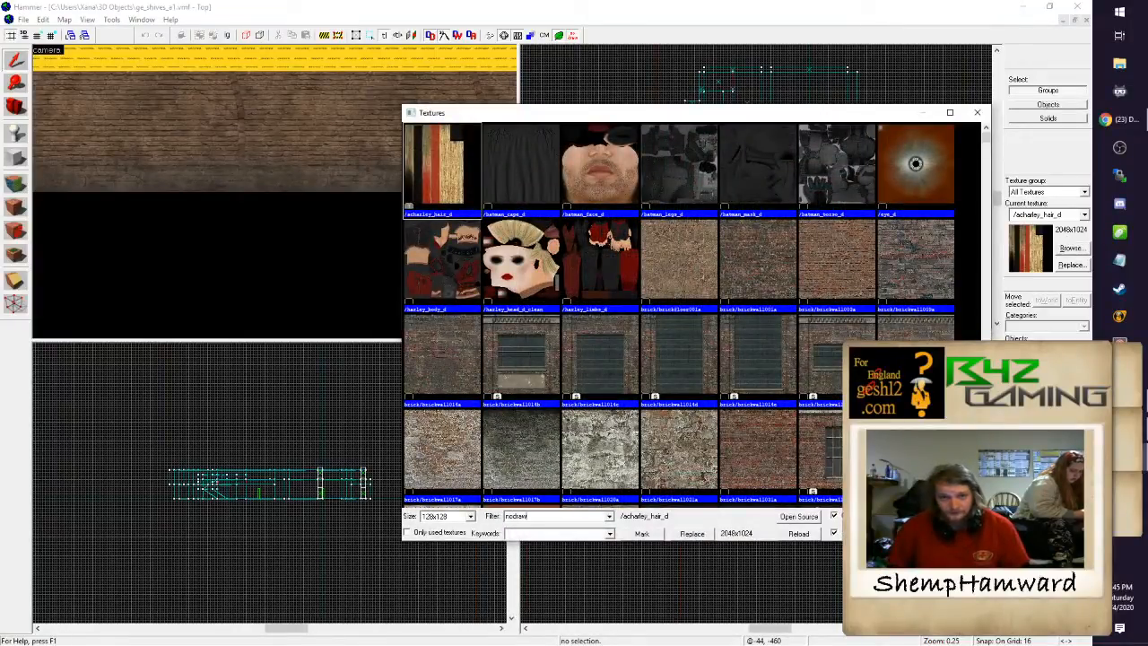
pyautogui.press('Return')
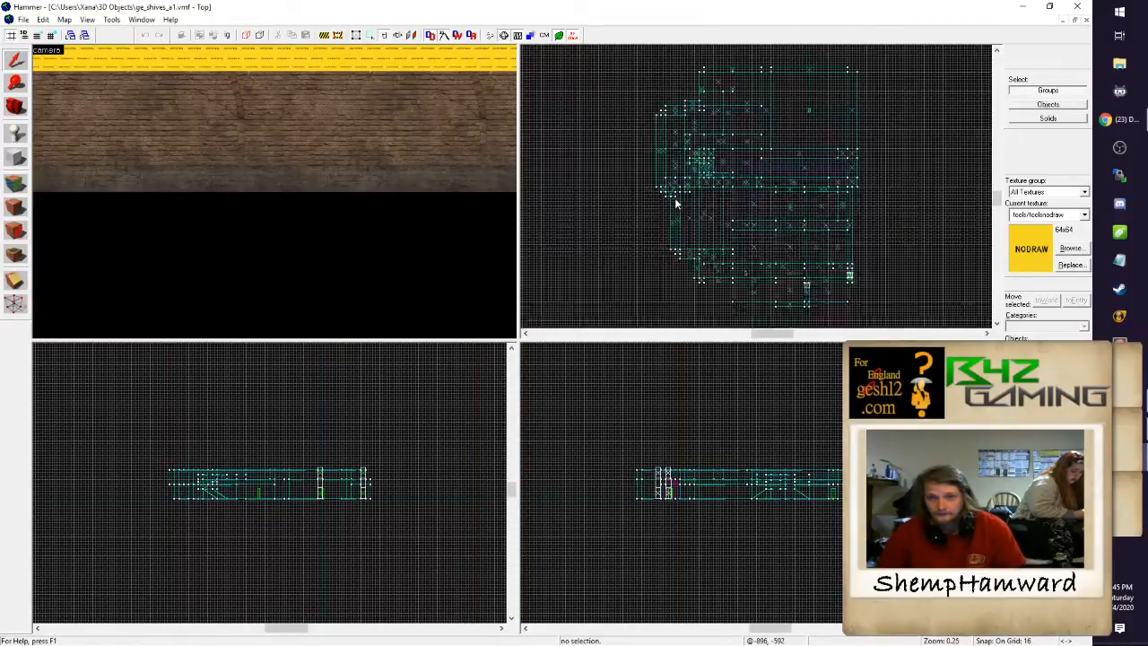
# Step: Set the grid snap to 32 and inspect the brick-walled room with the NODRAW ceiling in 3D
pyautogui.press(']')
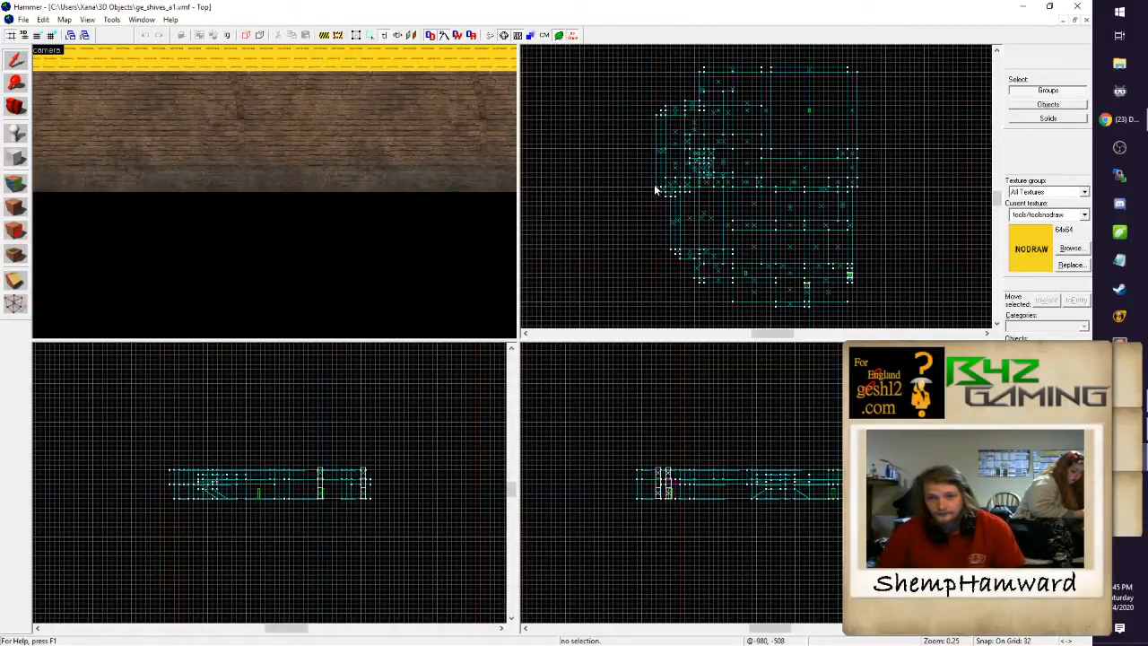
pyautogui.press('z')
pyautogui.press('w')
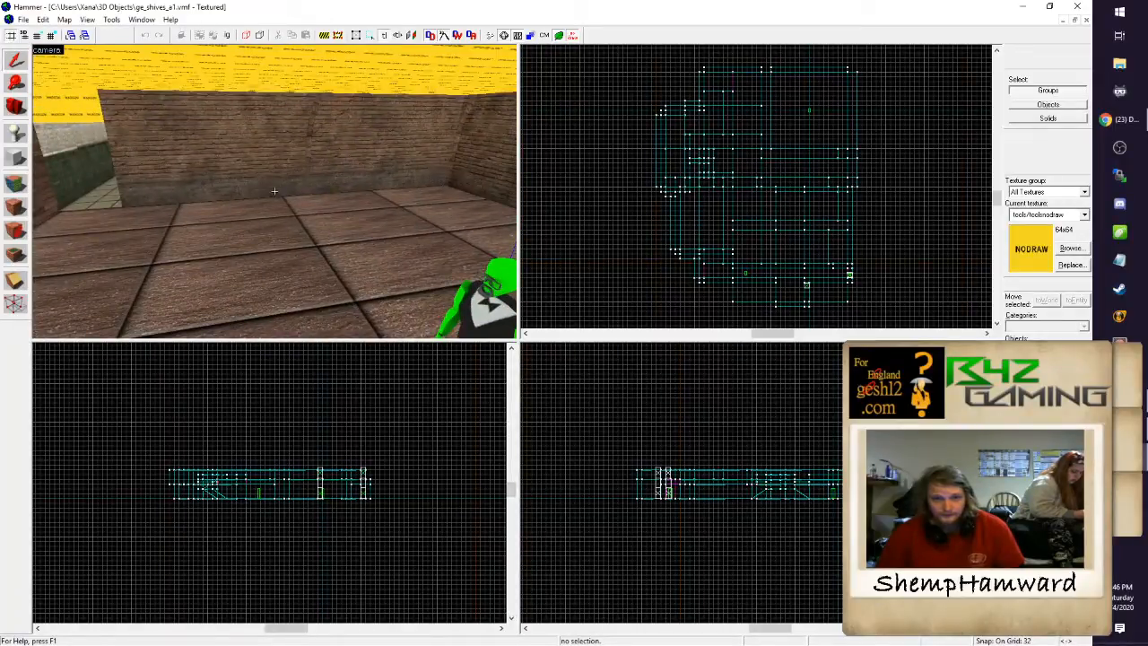
pyautogui.press('w')
pyautogui.press('z')
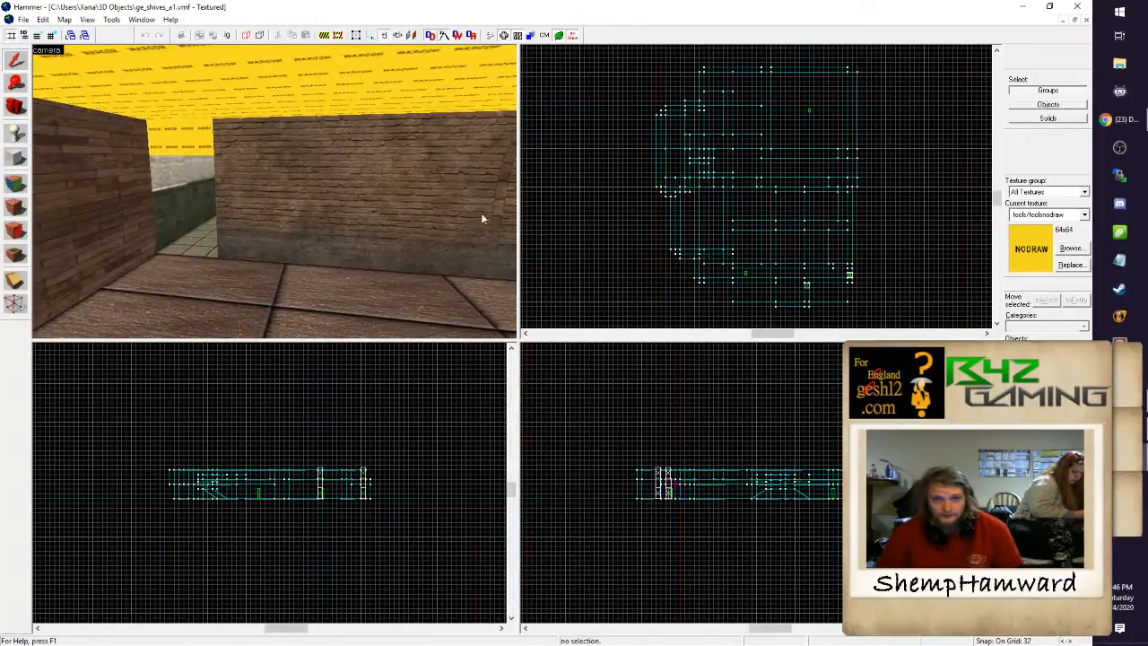
# Step: Filter the textures for library and make goldeneye/library_classic/ceiling2 the current texture
pyautogui.click(1070, 247)
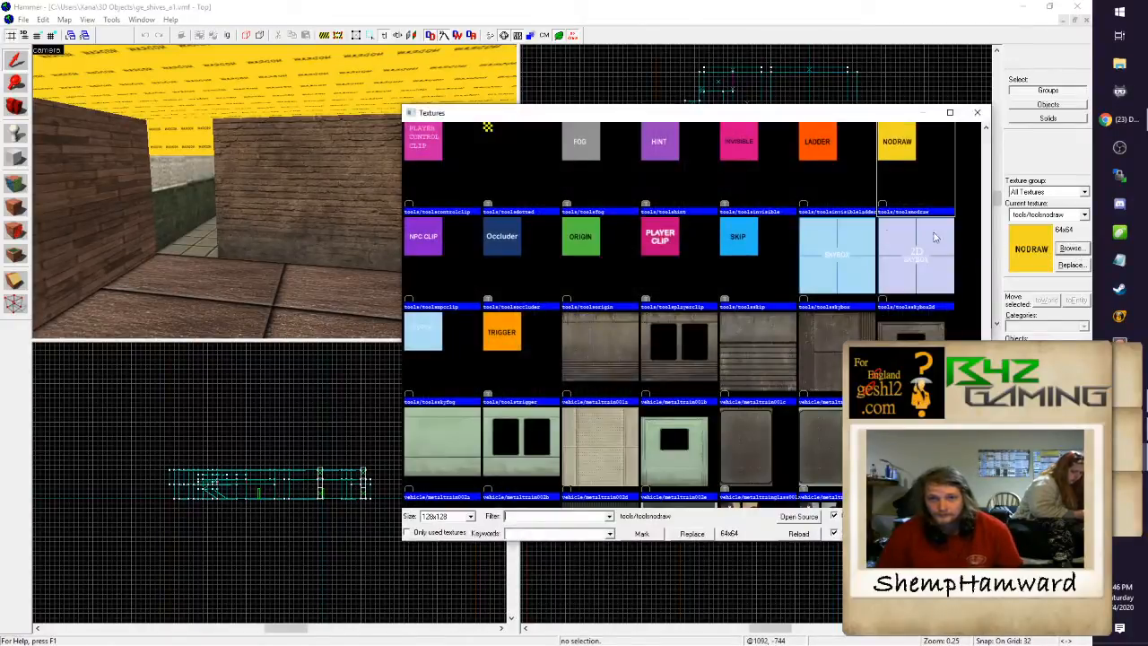
pyautogui.write('l')
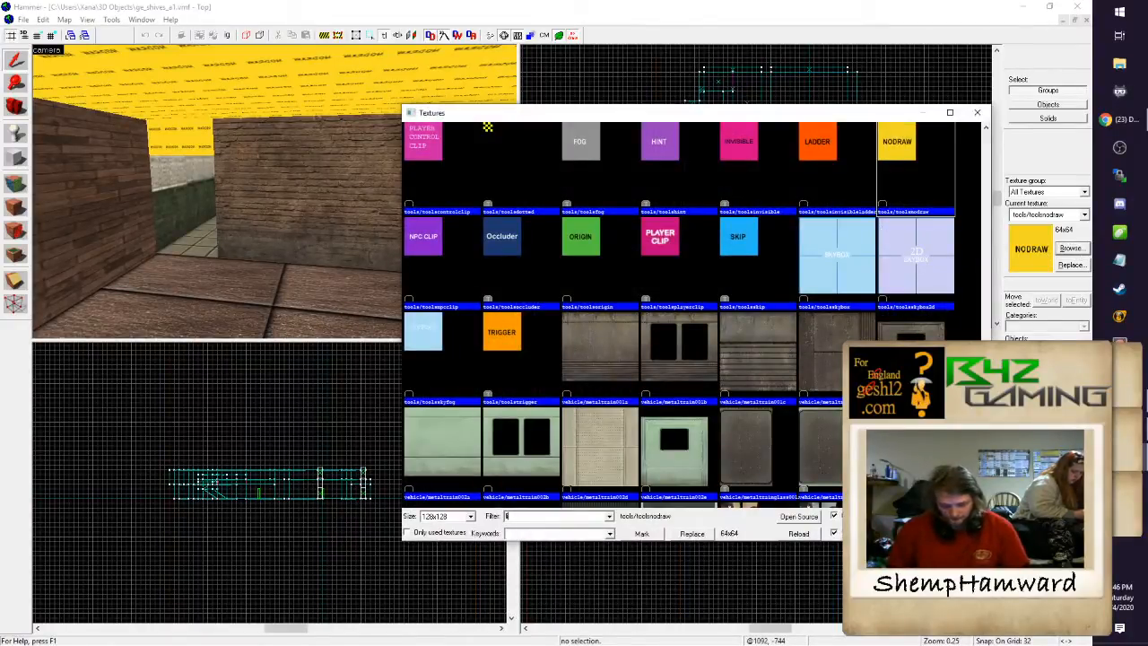
pyautogui.write('ibrary')
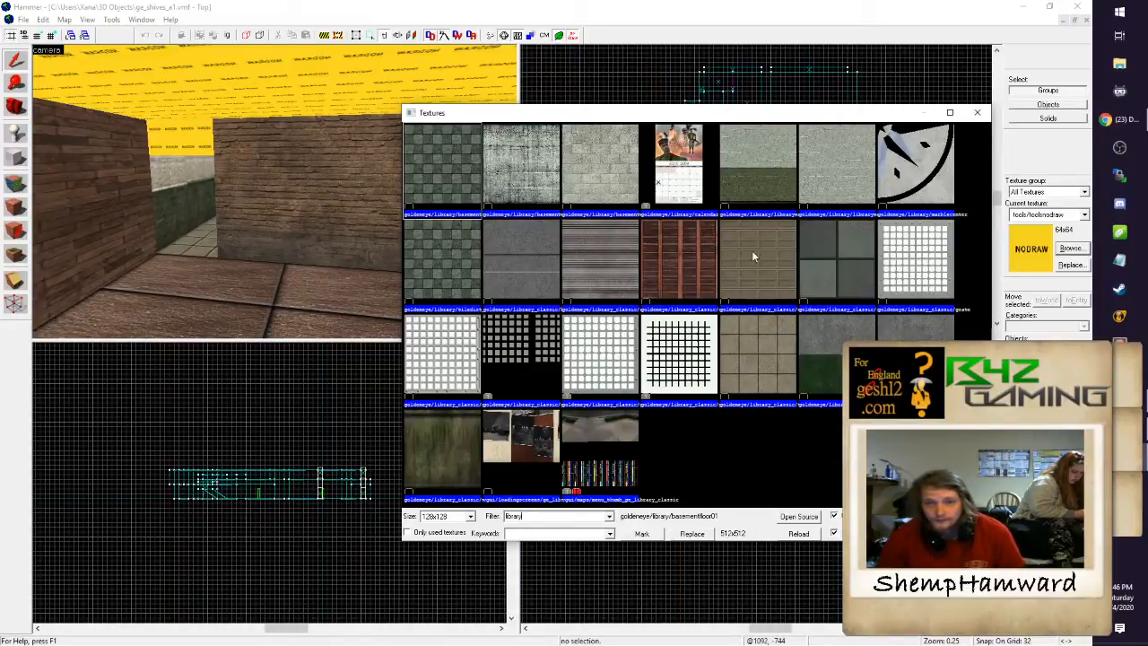
pyautogui.doubleClick(690, 264)
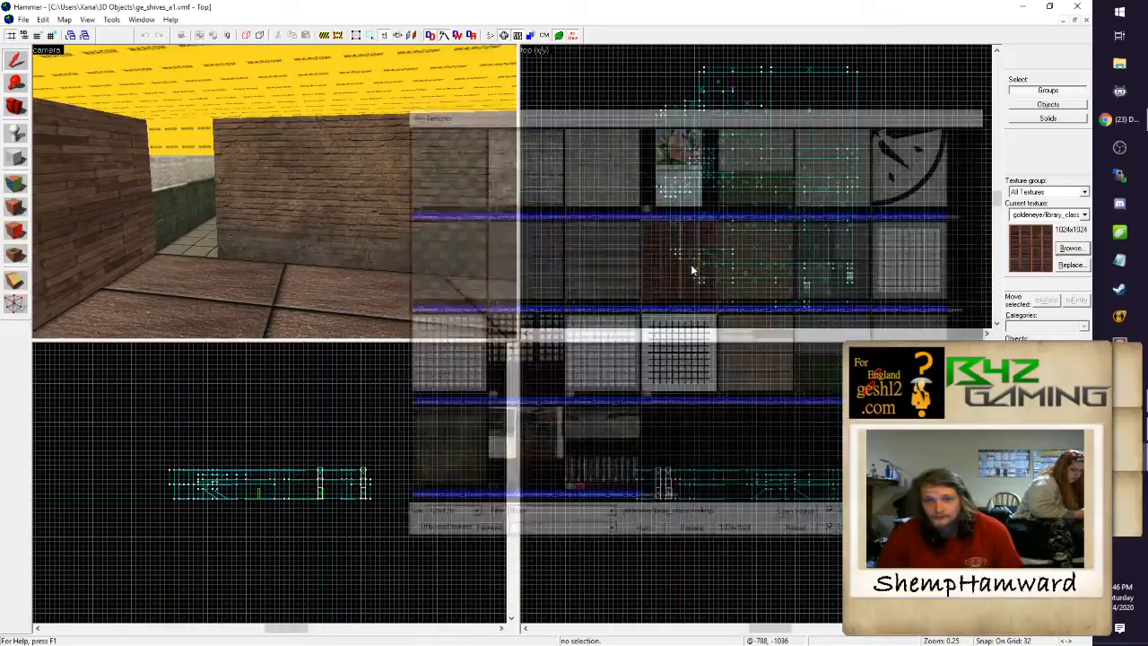
# Step: Apply the ceiling2 texture to the NODRAW ceiling face of the brick room
pyautogui.hotkey('shift', 'a')
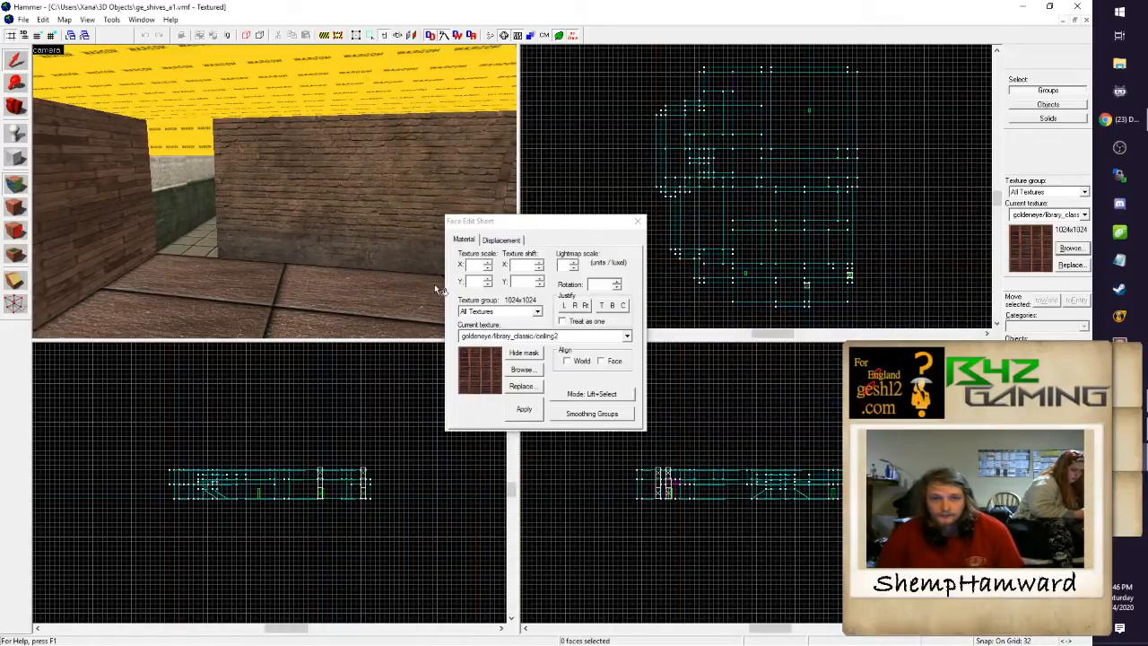
pyautogui.press('z')
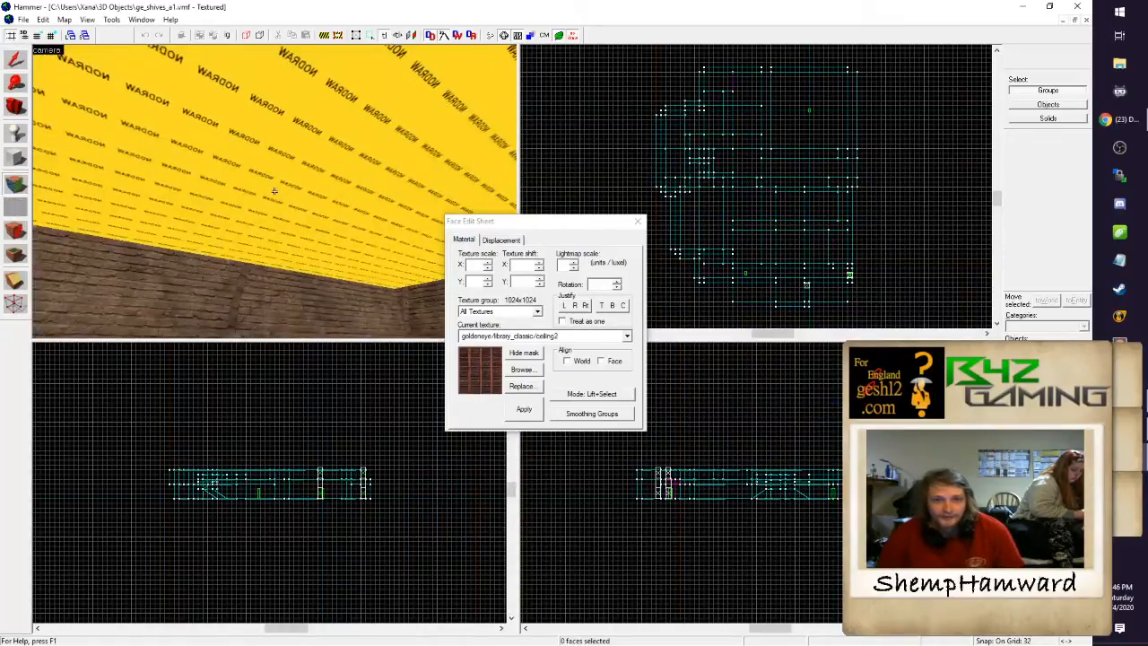
pyautogui.rightClick(274, 192)
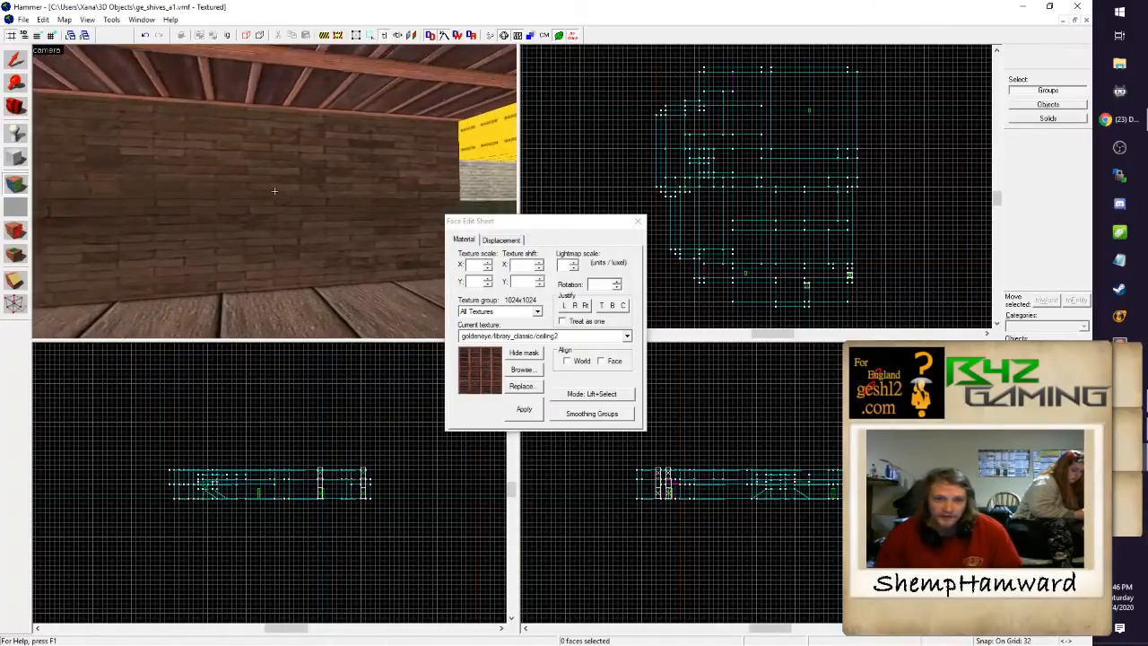
# Step: Apply the ceiling2 texture to the underside of the lintel over the corridor doorway, leaving its front face NODRAW
pyautogui.press('w')
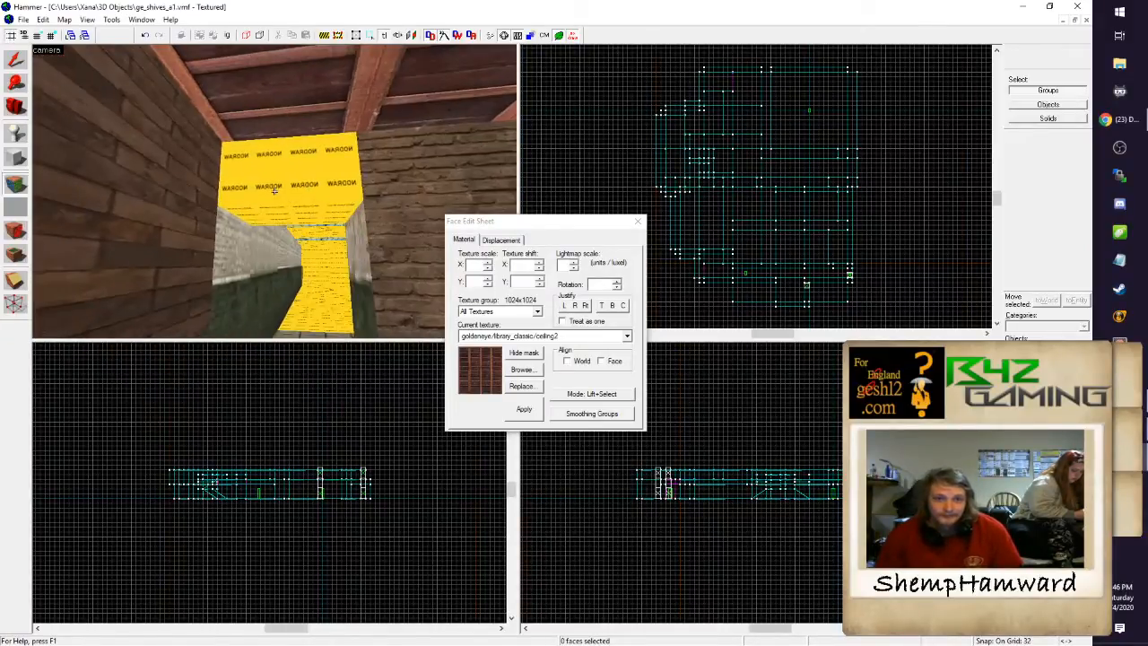
pyautogui.rightClick(275, 191)
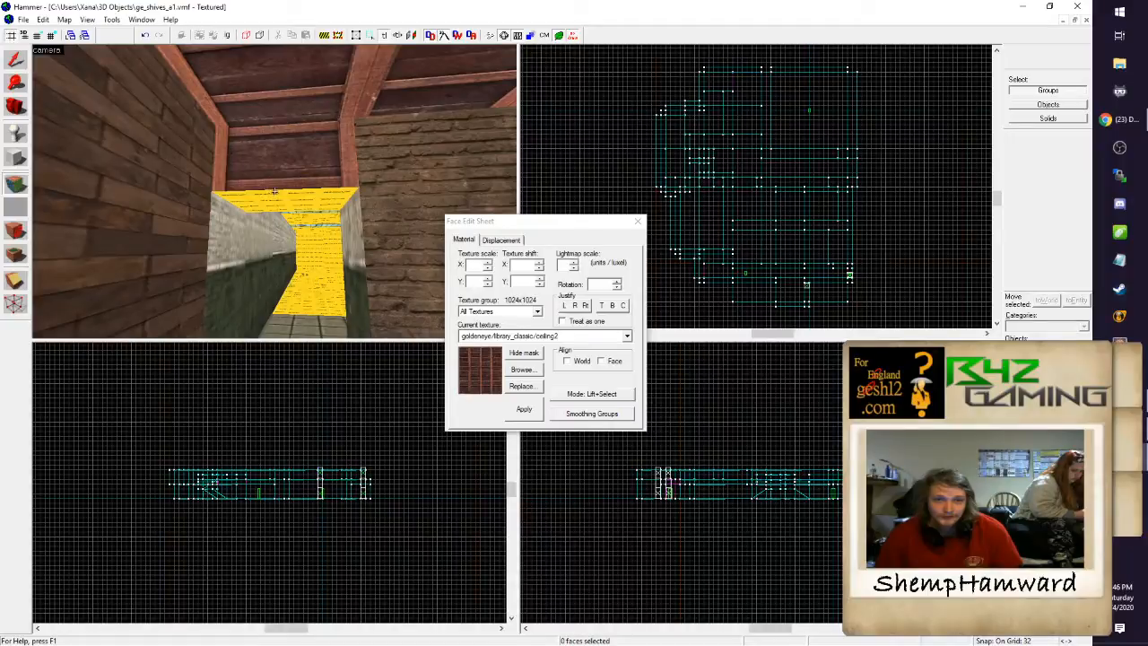
pyautogui.press('w')
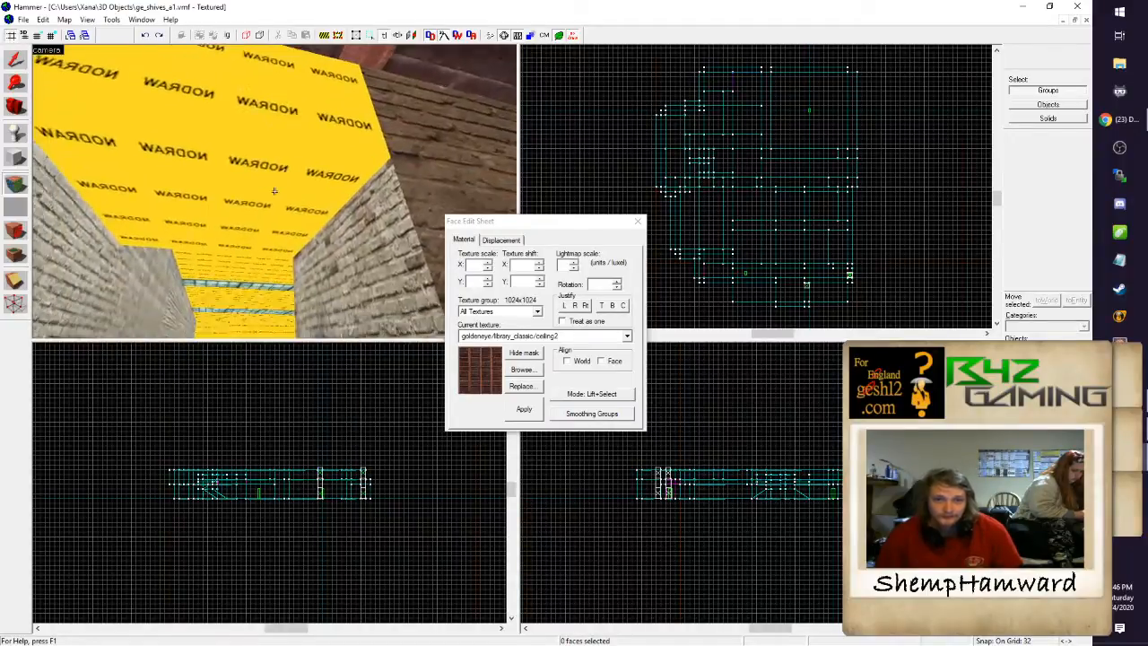
pyautogui.press('s')
pyautogui.press('z')
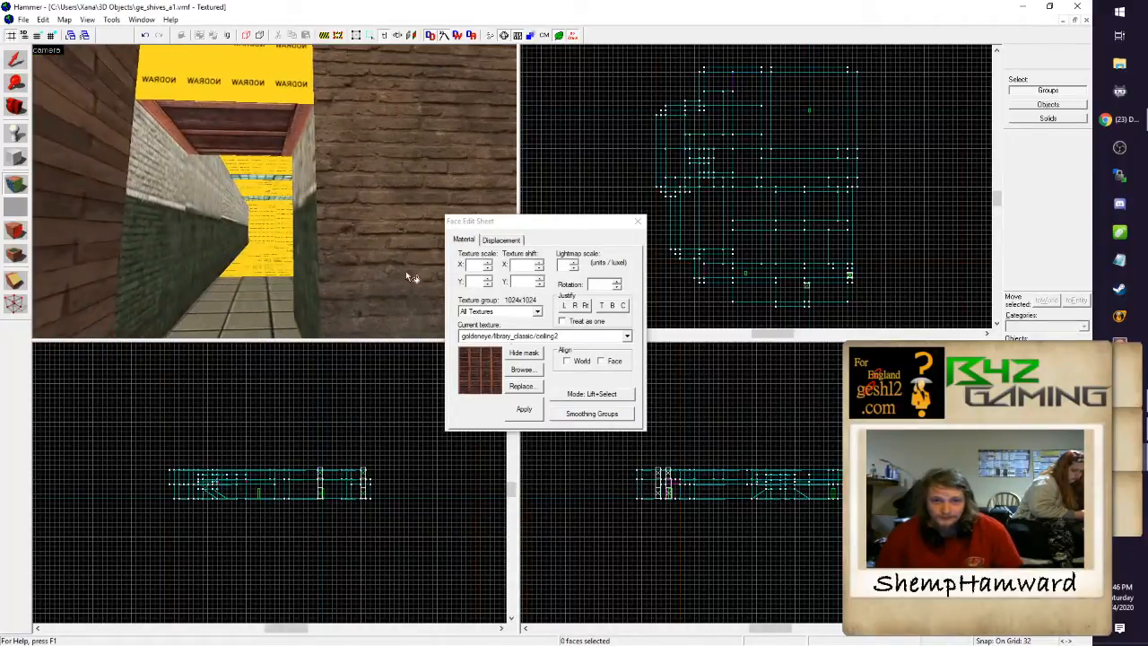
# Step: Apply goldeneye/library/librarywall03a to the lintel's front face above the corridor doorway and fit the texture to the face
pyautogui.click(524, 374)
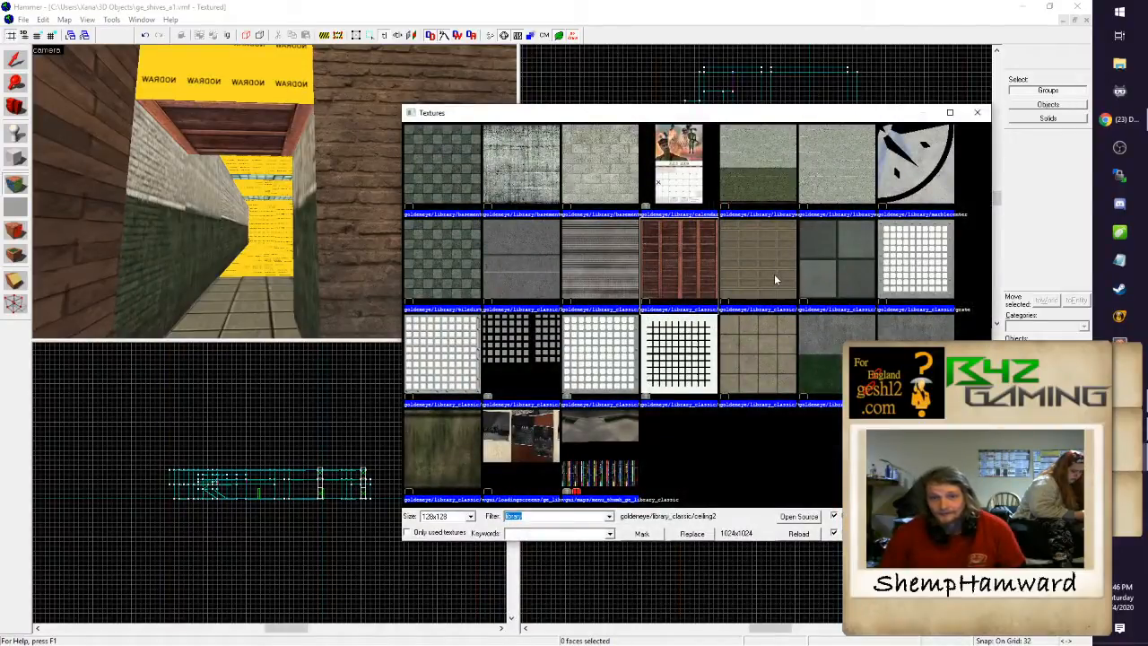
pyautogui.doubleClick(836, 184)
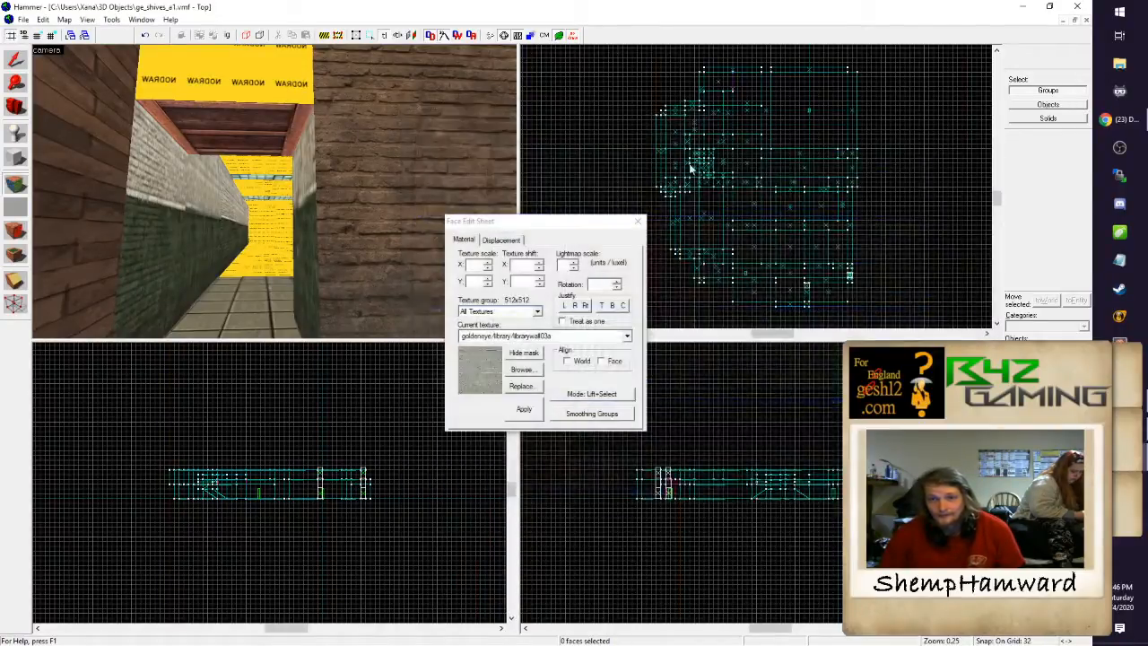
pyautogui.rightClick(293, 92)
pyautogui.click(287, 90)
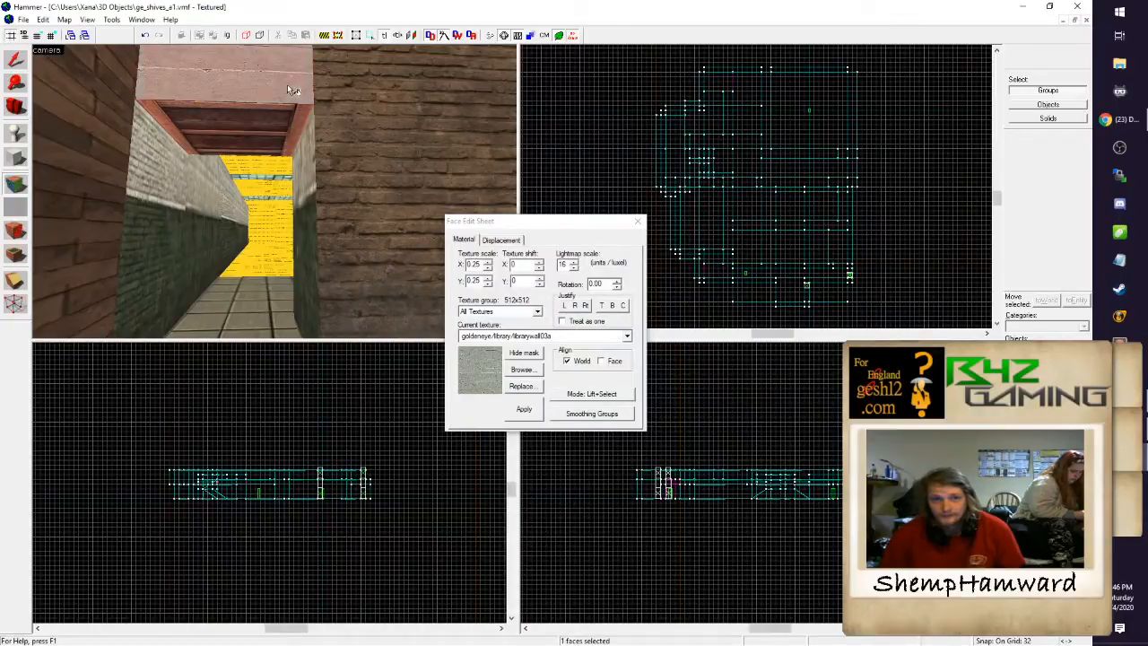
pyautogui.click(585, 306)
# Step: Apply ceiling2 to the corridor's ceiling and the fitted librarywall03a texture to the lintel's corridor-side face
pyautogui.click(251, 132)
pyautogui.press('z')
pyautogui.press('w')
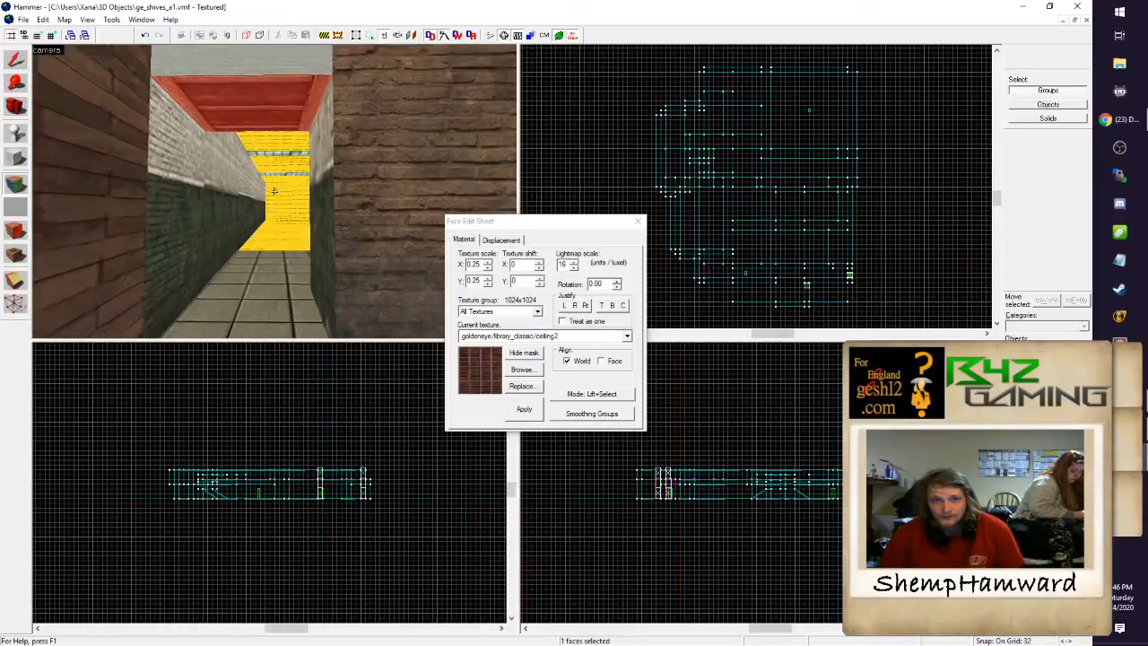
pyautogui.press('w')
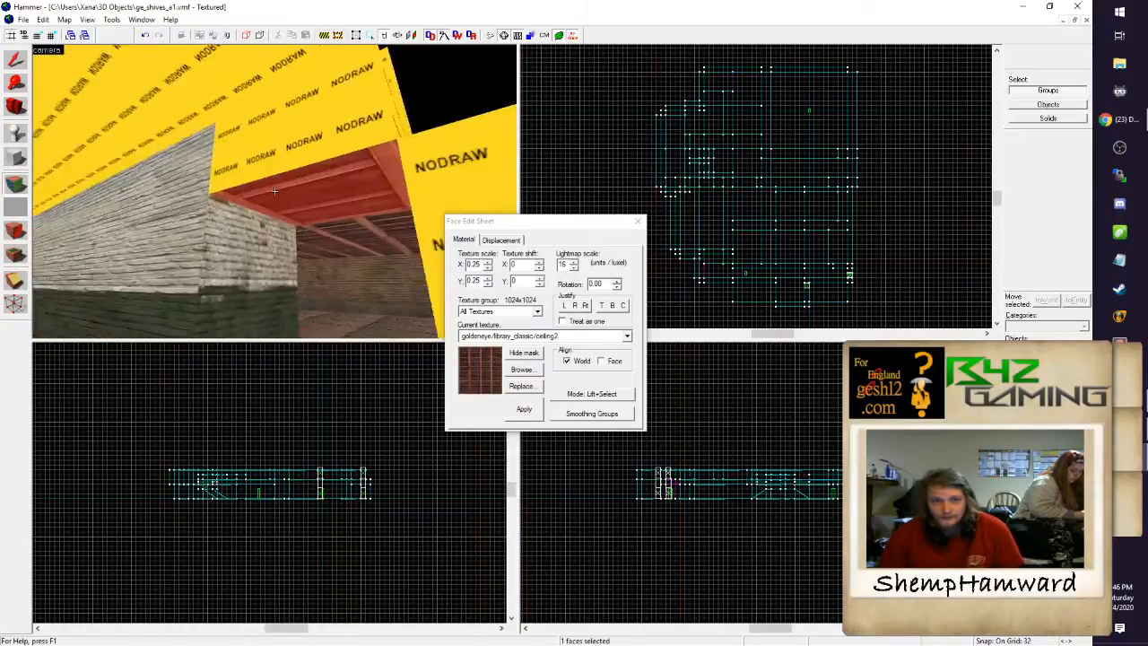
pyautogui.press('w')
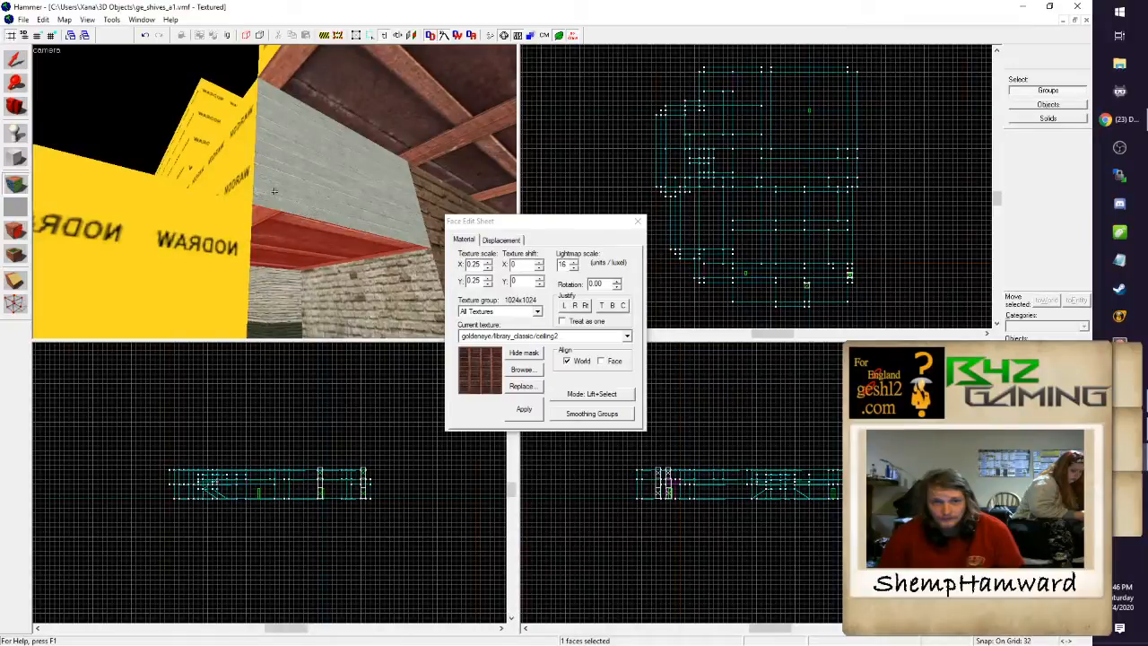
pyautogui.click(274, 191)
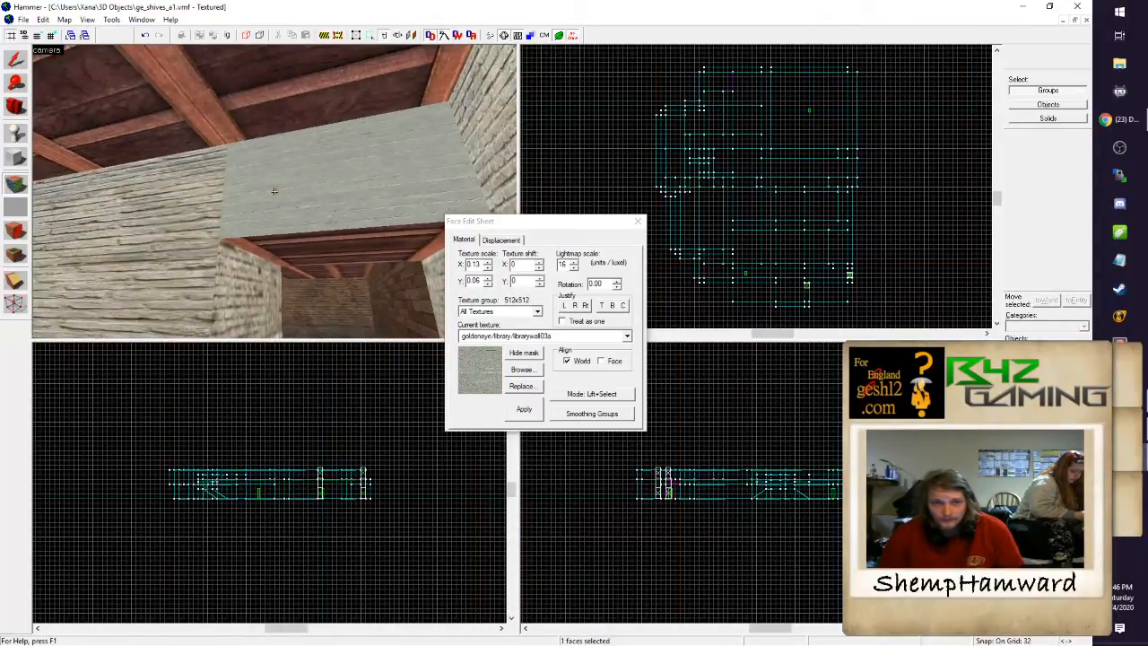
pyautogui.press('z')
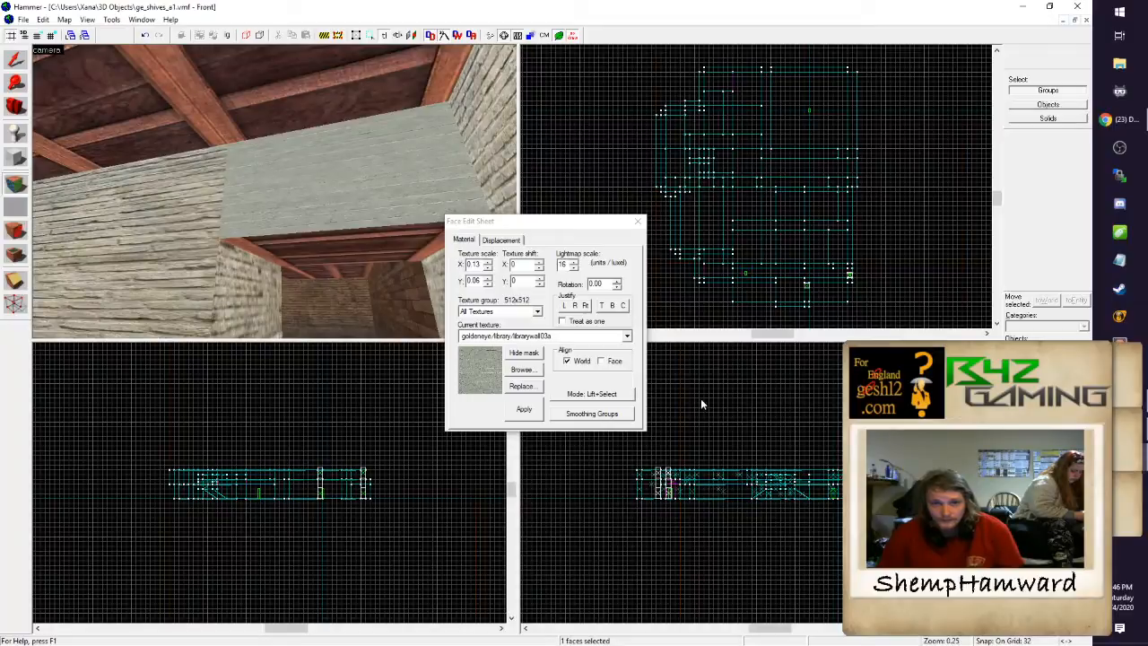
# Step: Filter the textures for archives and apply goldeneye/archives/atticwood02a to the lintel's corridor-side face
pyautogui.click(521, 370)
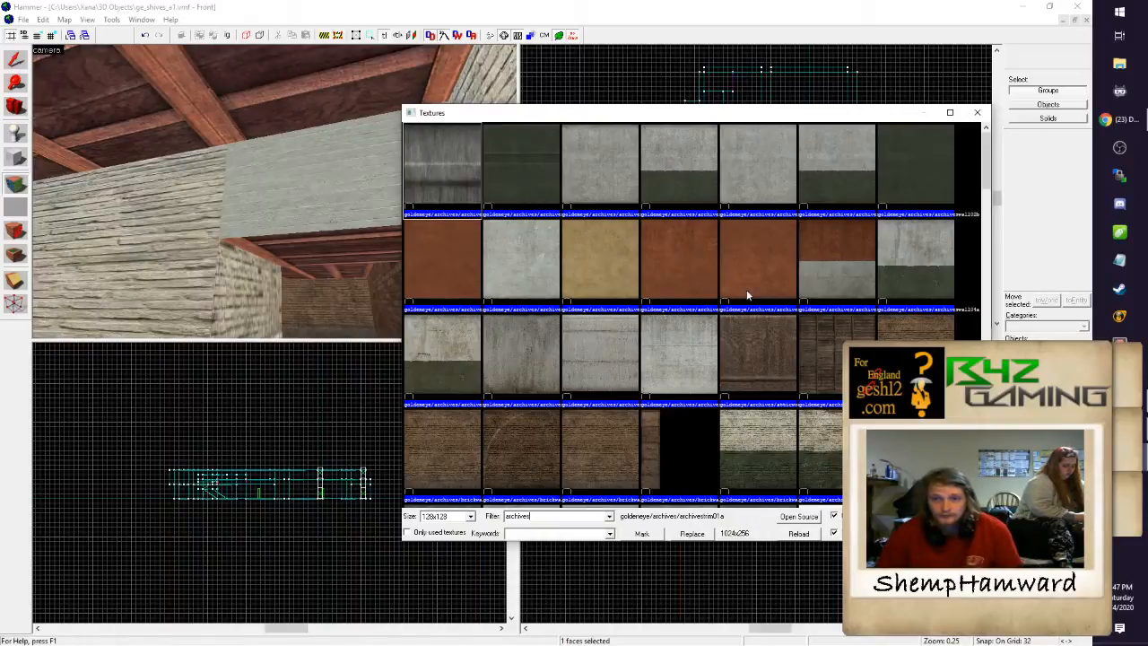
pyautogui.doubleClick(824, 334)
pyautogui.rightClick(348, 188)
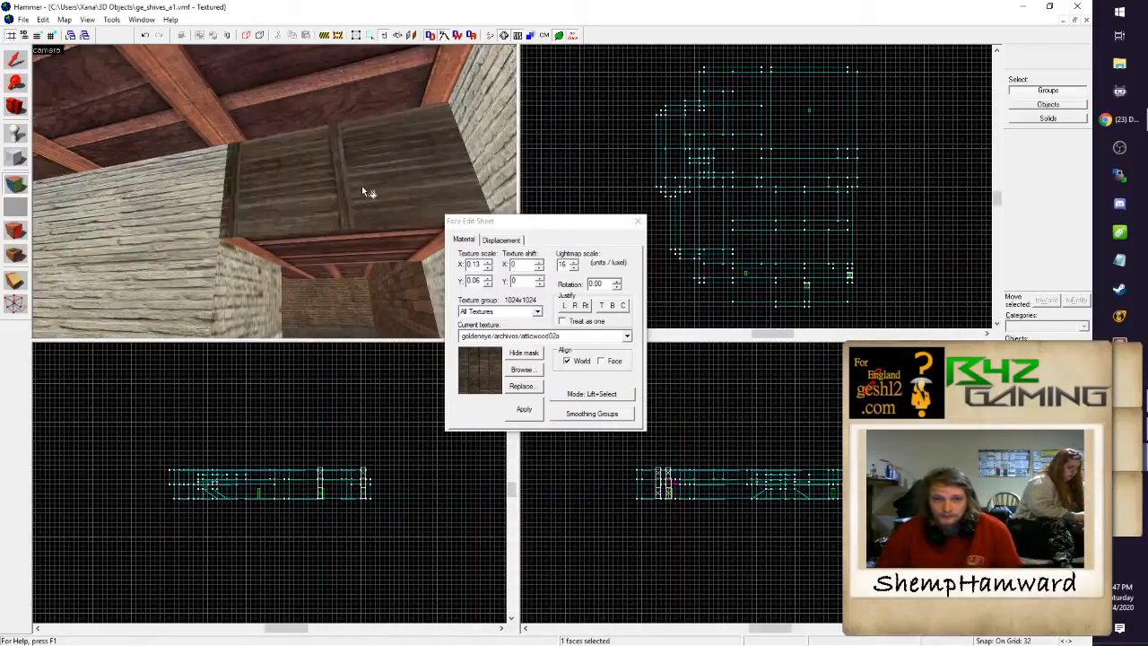
# Step: Fit the atticwood02a texture to the lintel's corridor-side face and apply the same texture to the face on its other side
pyautogui.click(363, 186)
pyautogui.click(585, 306)
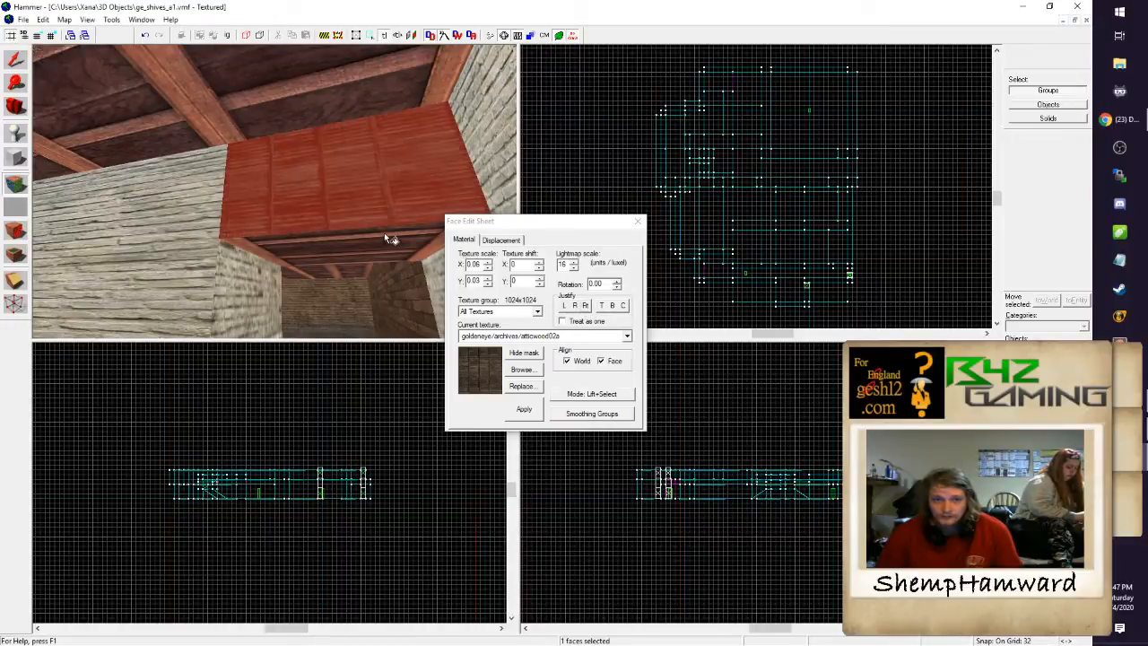
pyautogui.press('w')
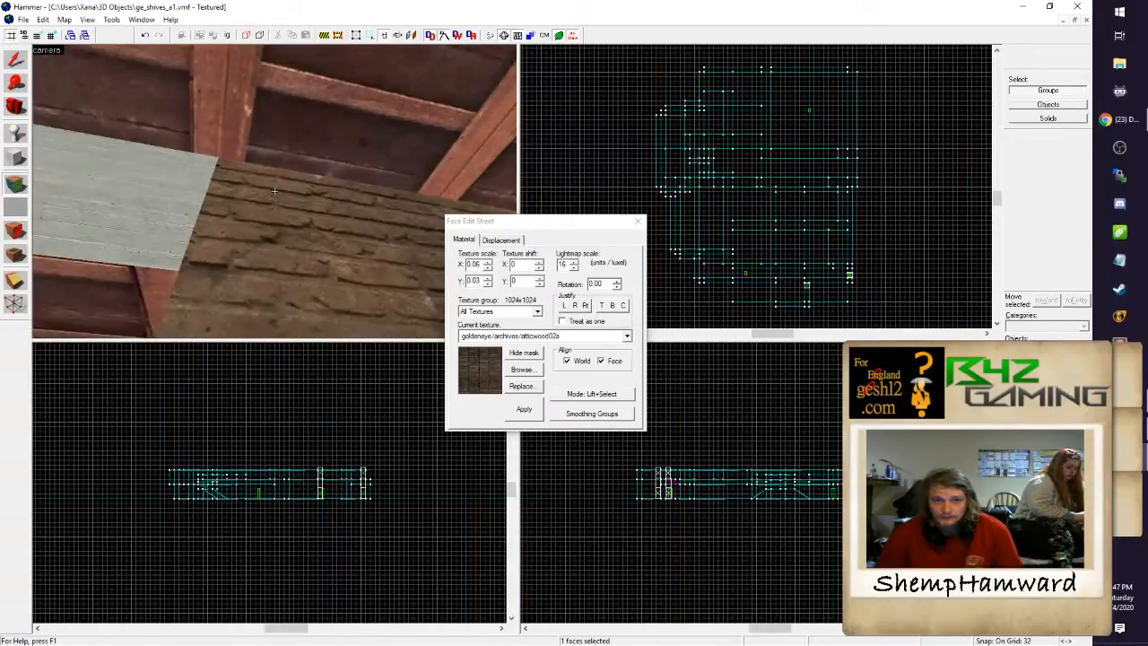
pyautogui.rightClick(275, 191)
# Step: Sample the ceiling2 texture and apply it to the remaining NODRAW ceilings of the corridor and the large room beyond
pyautogui.press('w')
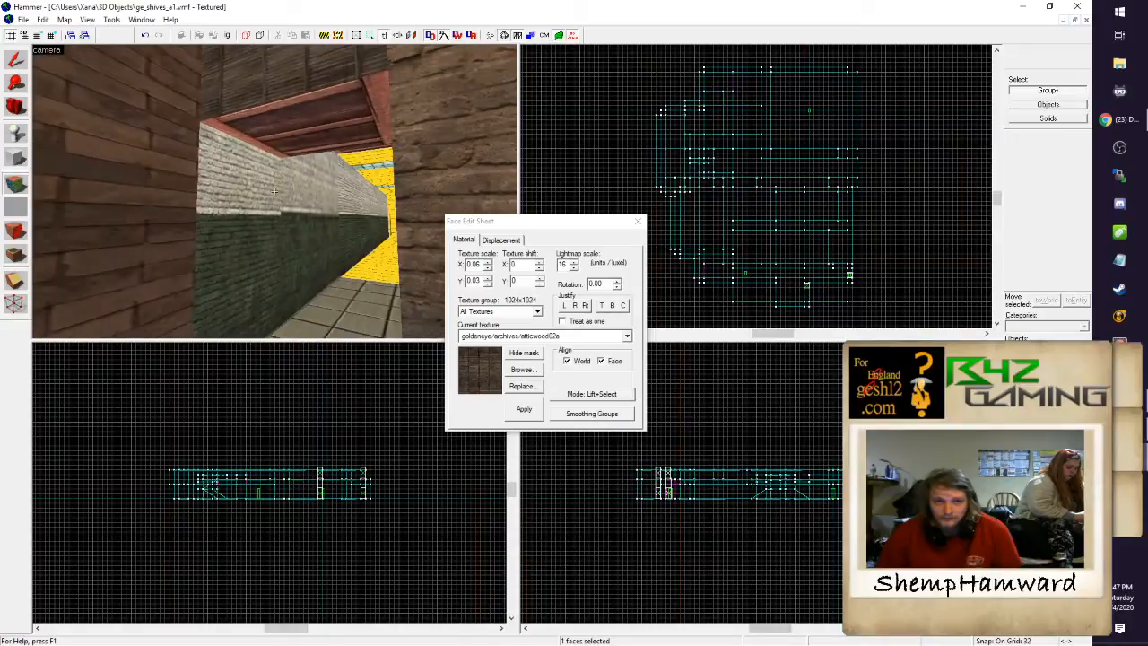
pyautogui.press('w')
pyautogui.click(275, 191)
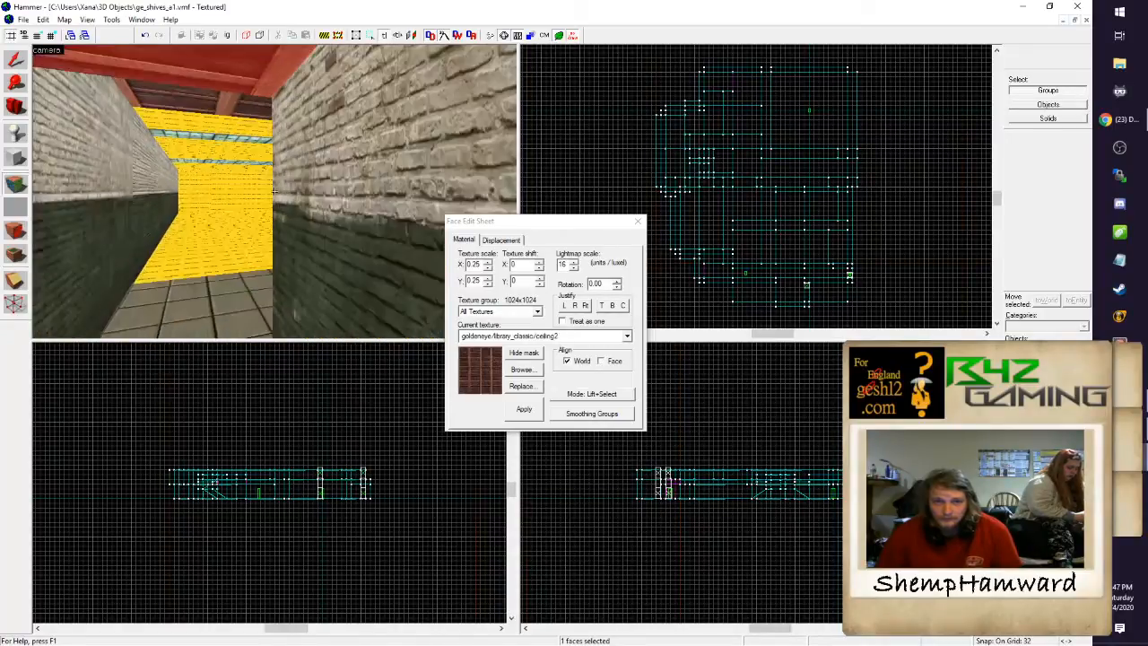
pyautogui.press('w')
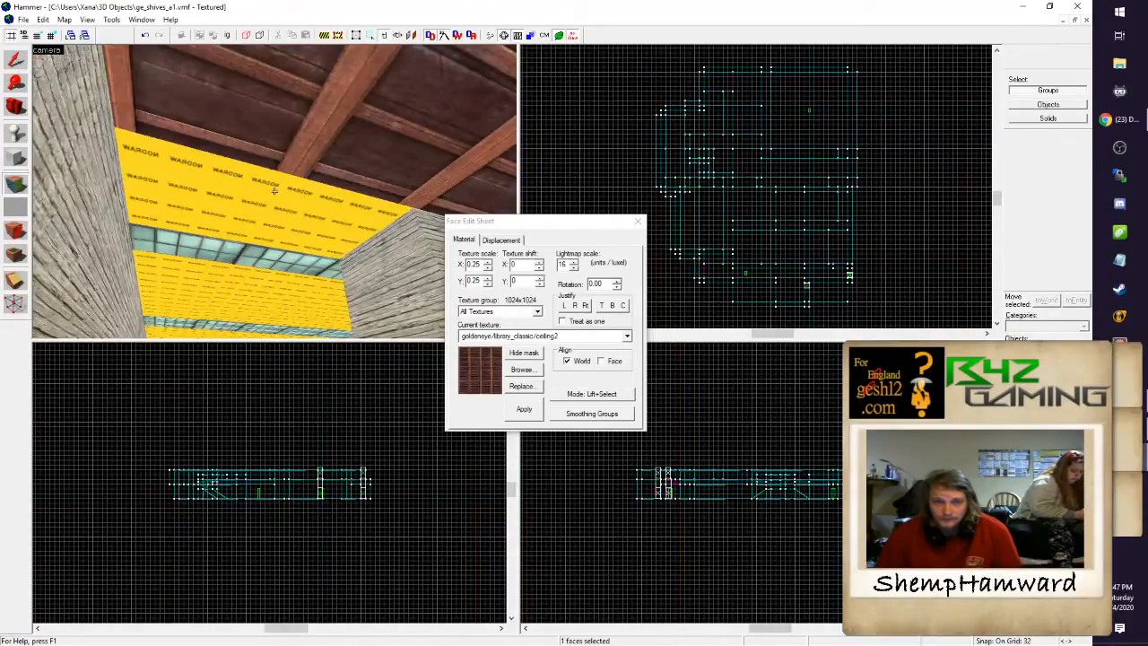
pyautogui.press('w')
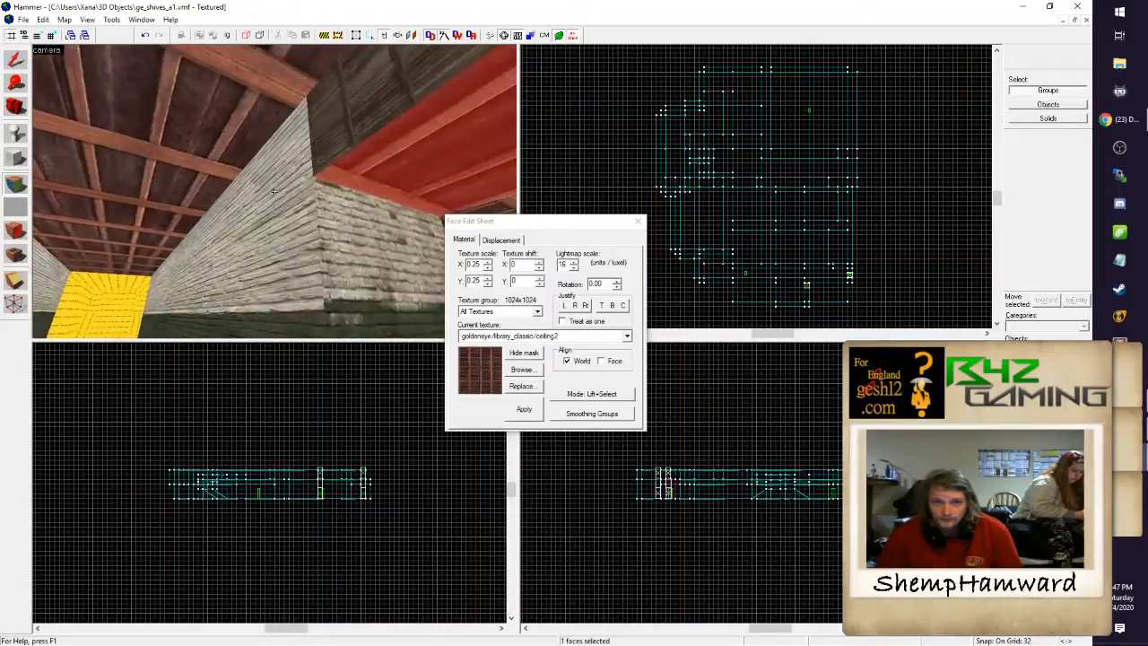
pyautogui.press('w')
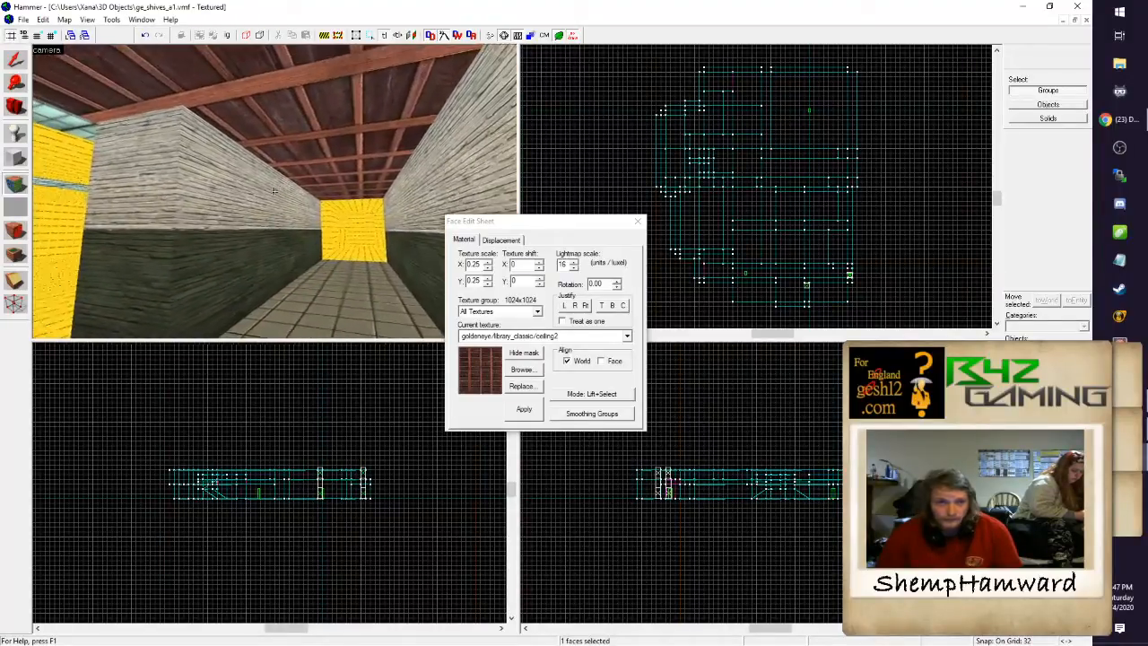
pyautogui.press('w')
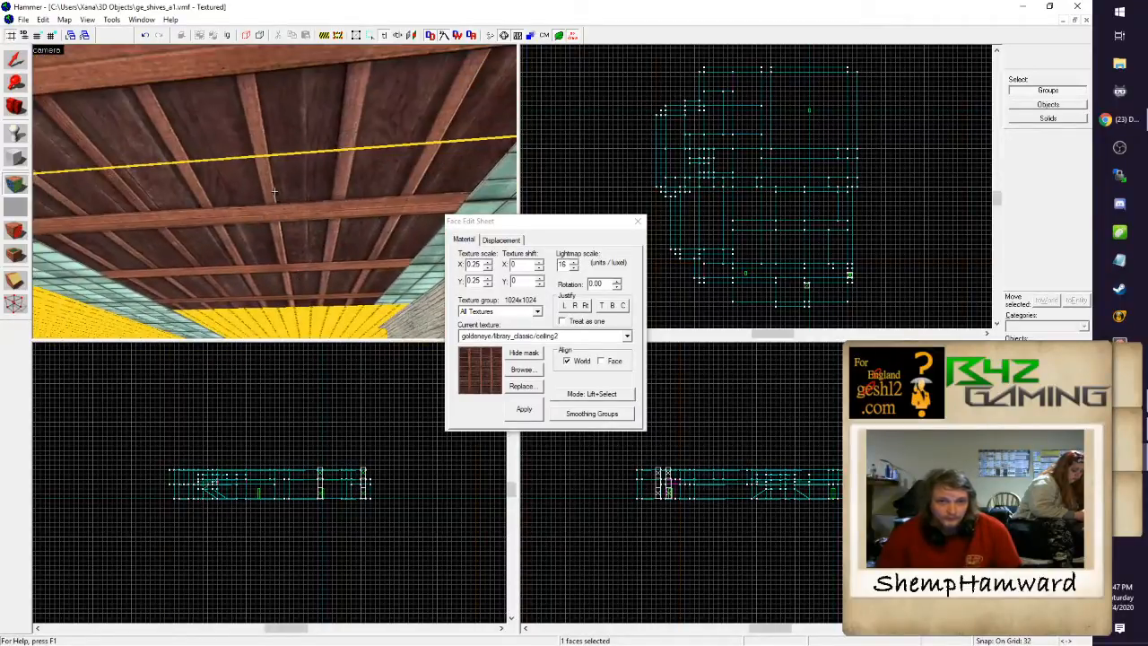
pyautogui.press('w')
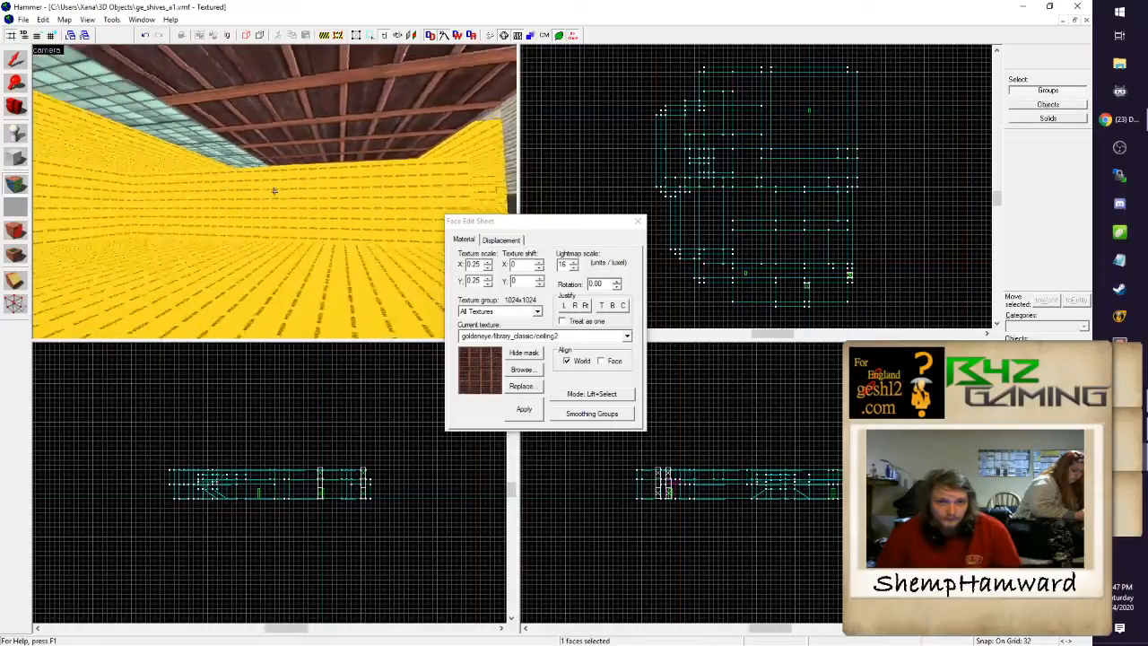
pyautogui.press('w')
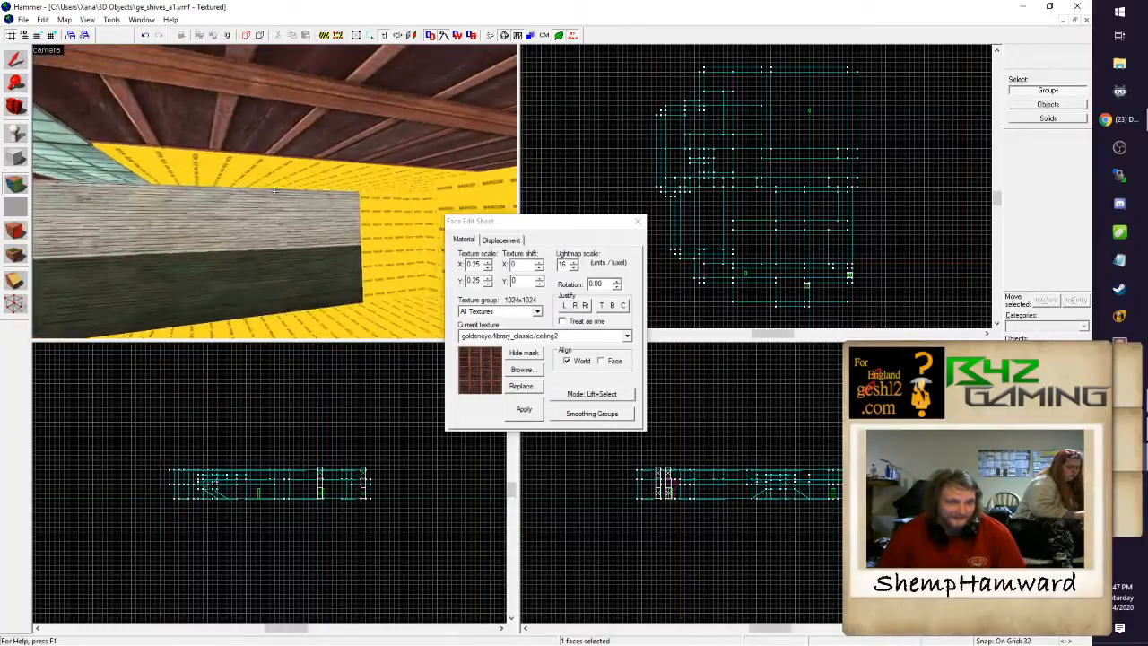
# Step: Examine the func_ge_brush in the small doorway and the NODRAW wall block beside it
pyautogui.press('z')
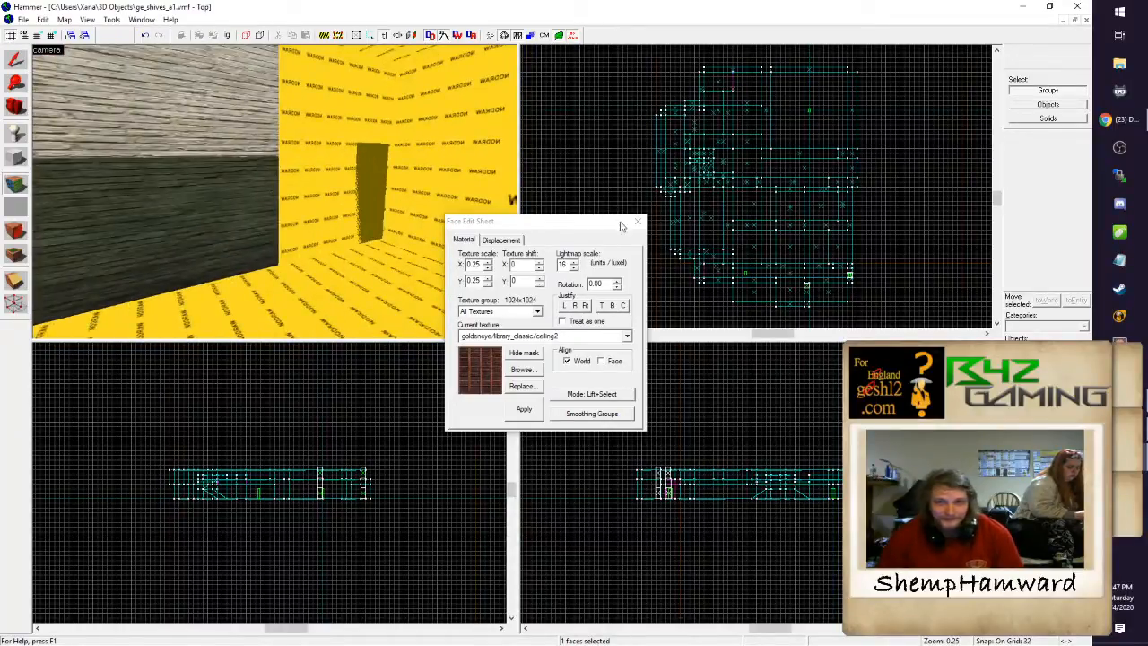
pyautogui.click(637, 221)
pyautogui.click(348, 204)
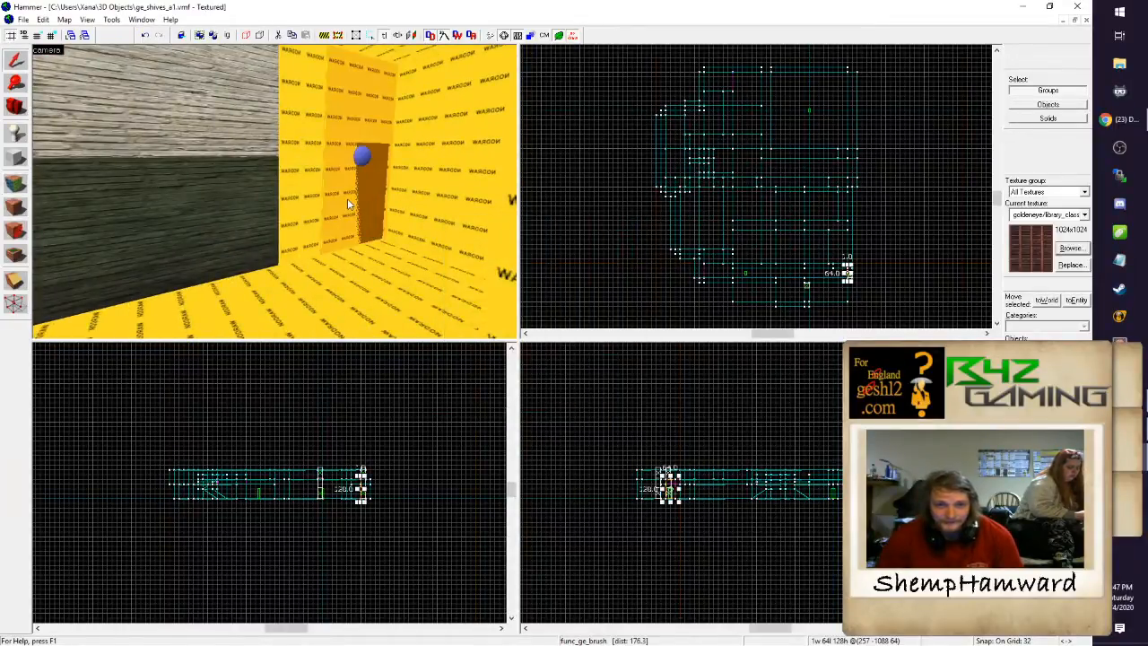
pyautogui.click(301, 209)
pyautogui.press('z')
pyautogui.press('w')
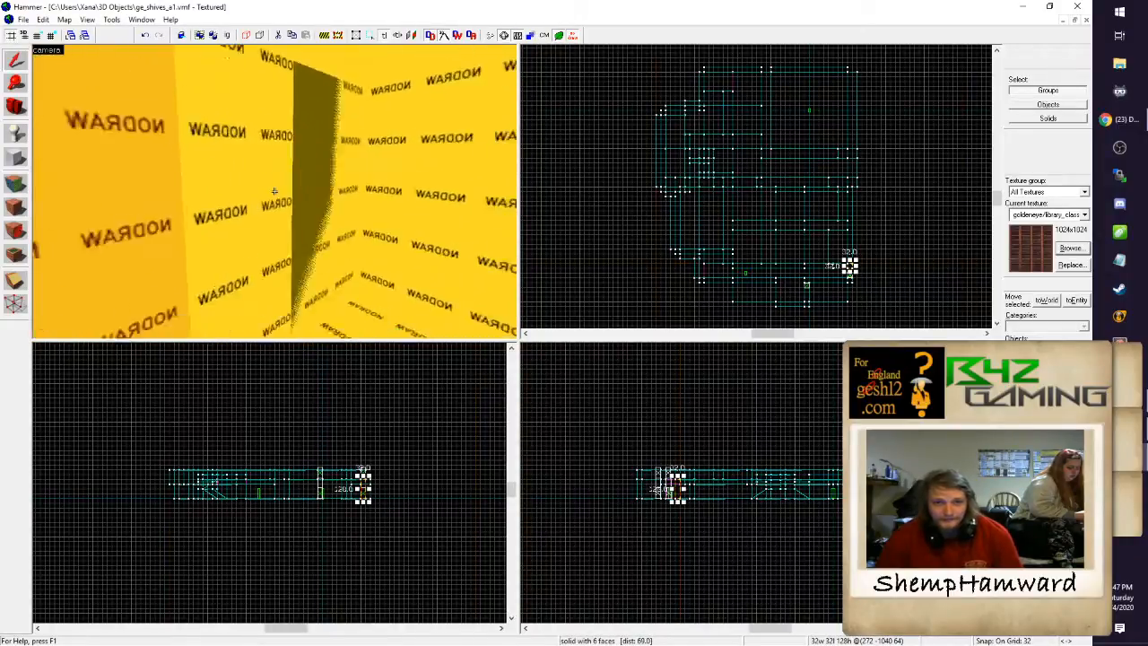
pyautogui.press('w')
pyautogui.press('s')
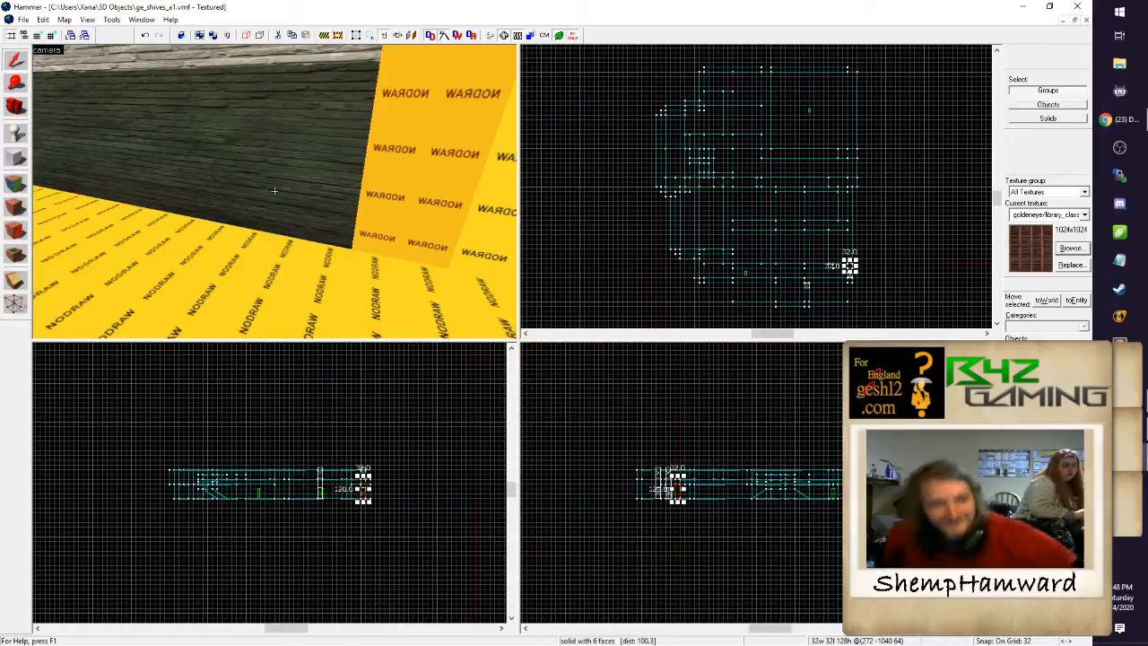
pyautogui.press('z')
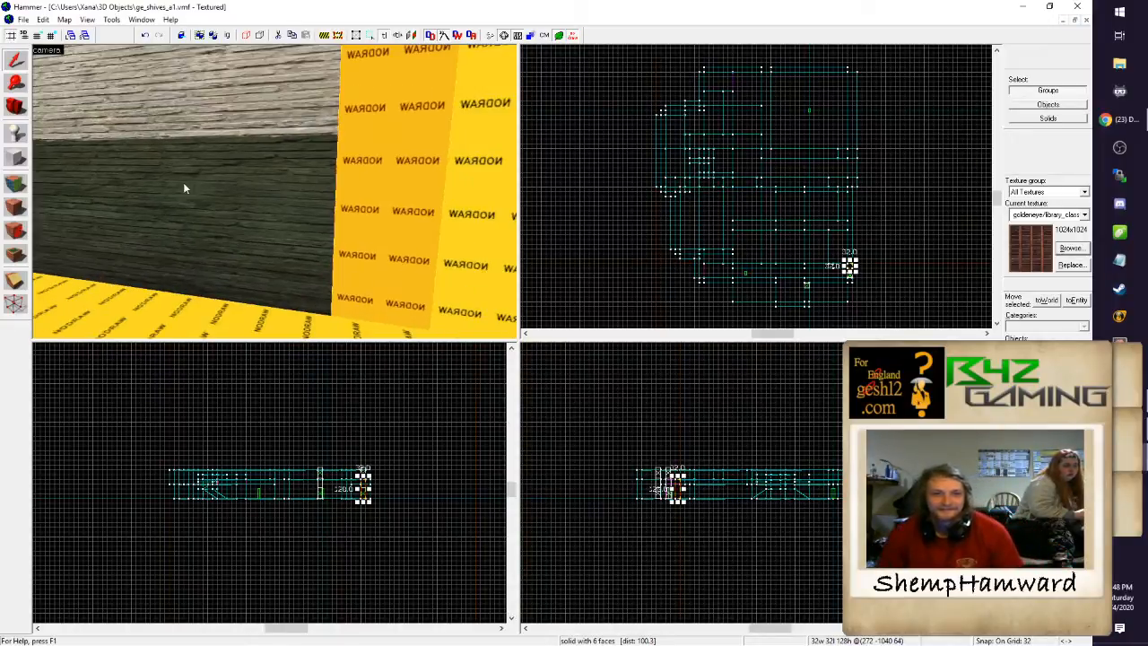
# Step: Sample goldeneye/archives/brickwall05 from the large room's wall and apply it to the adjoining NODRAW face
pyautogui.click(15, 186)
pyautogui.click(178, 173)
pyautogui.press('z')
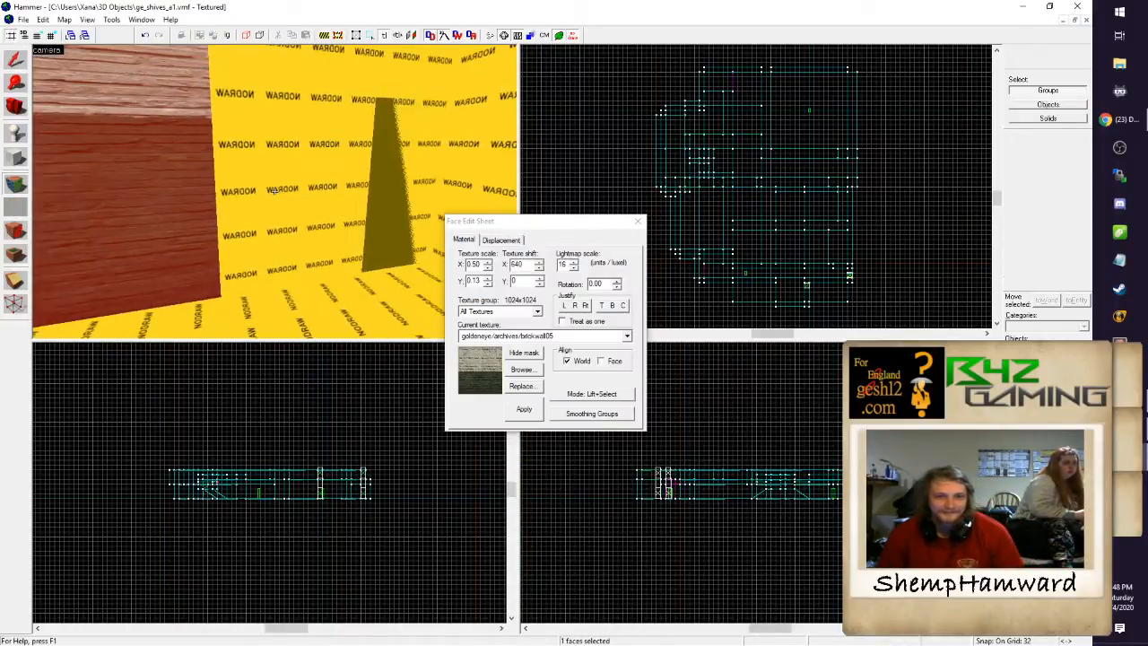
pyautogui.rightClick(275, 191)
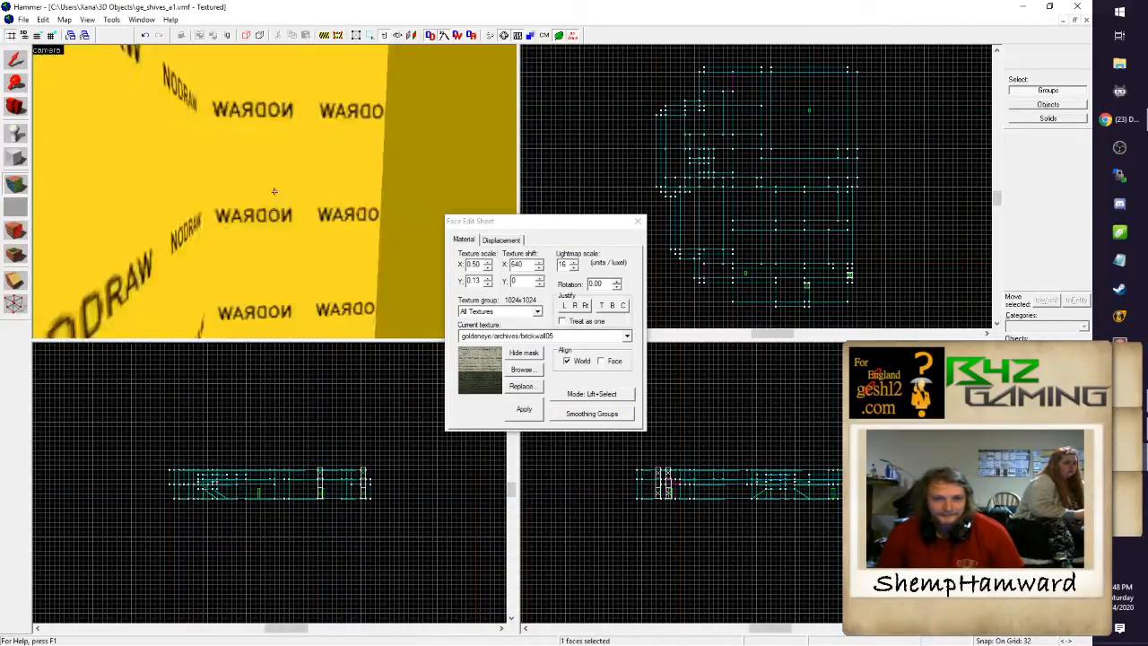
pyautogui.press('z')
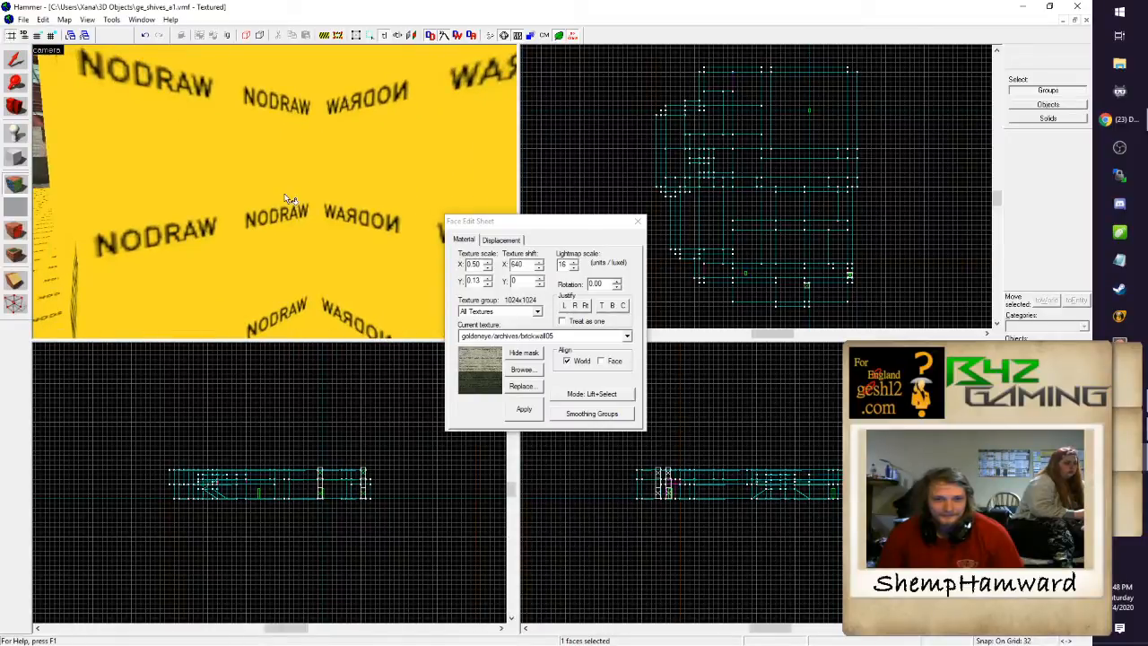
# Step: Apply goldeneye/archives/archiveswall03f to the narrow NODRAW wall face near the small doorway and fit the texture to the face
pyautogui.click(523, 369)
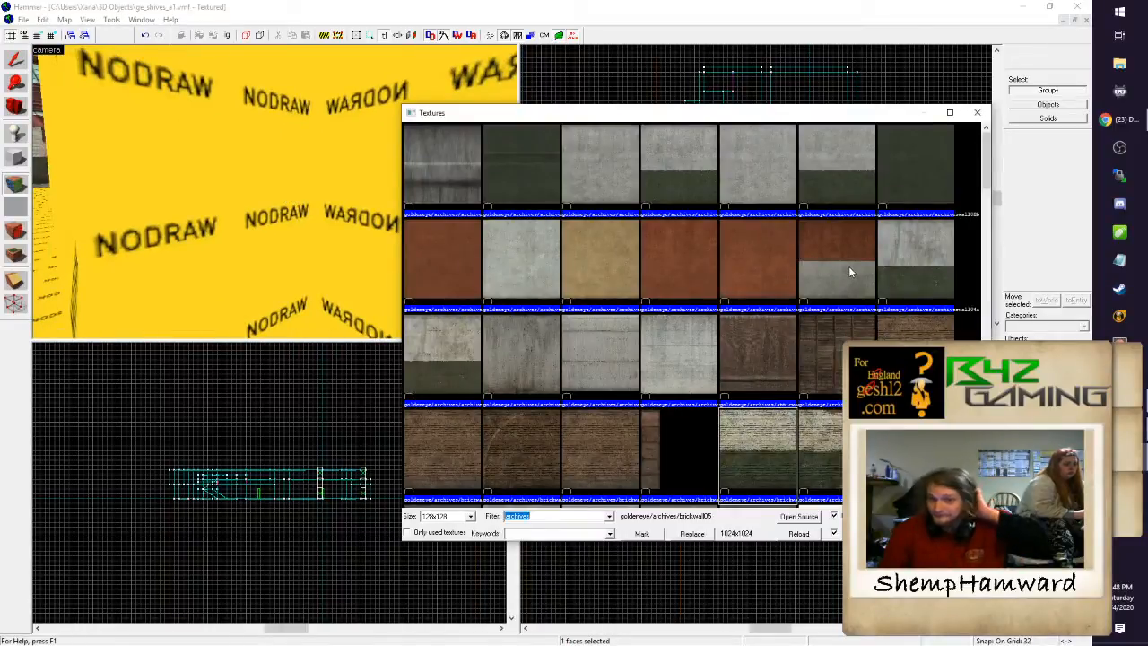
pyautogui.doubleClick(846, 262)
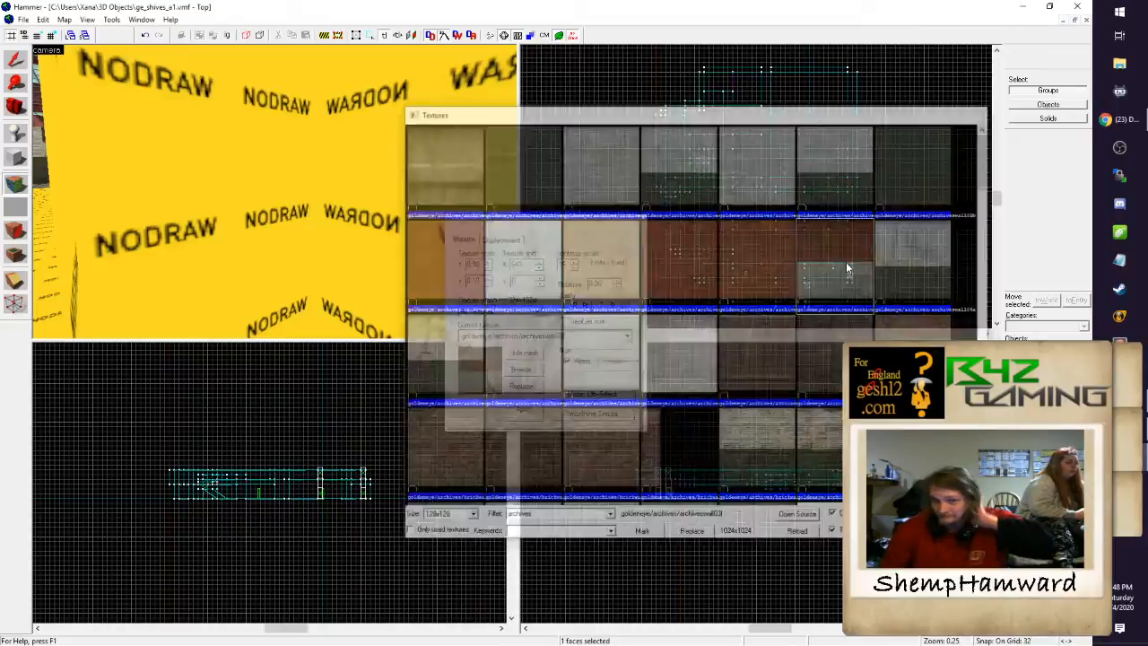
pyautogui.rightClick(258, 206)
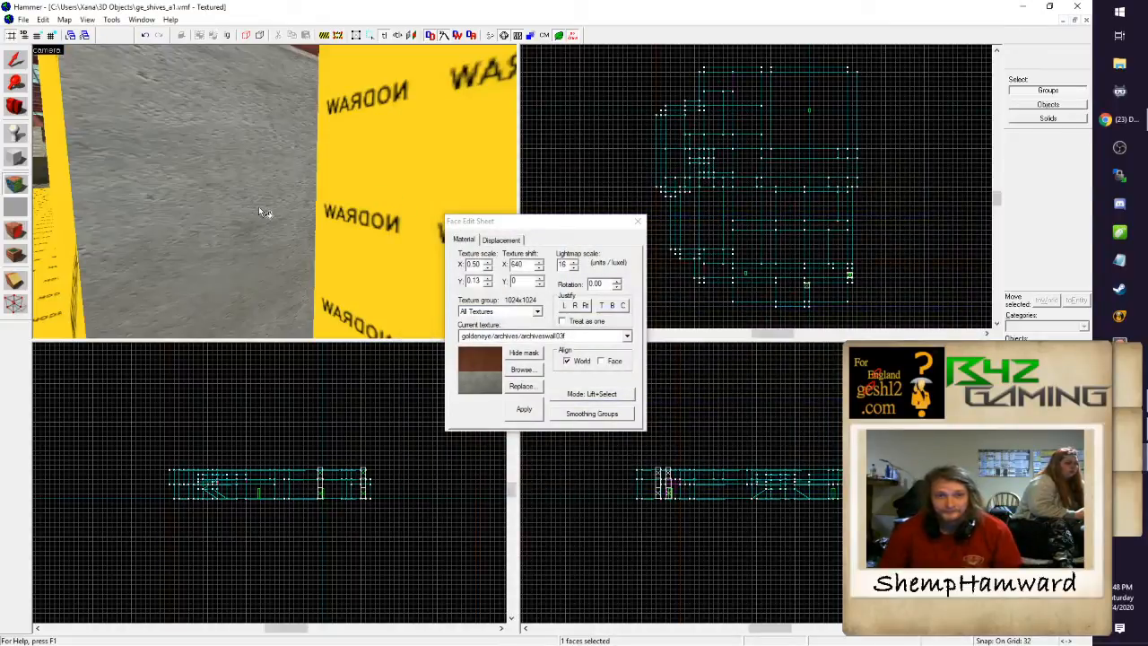
pyautogui.click(583, 308)
pyautogui.press('z')
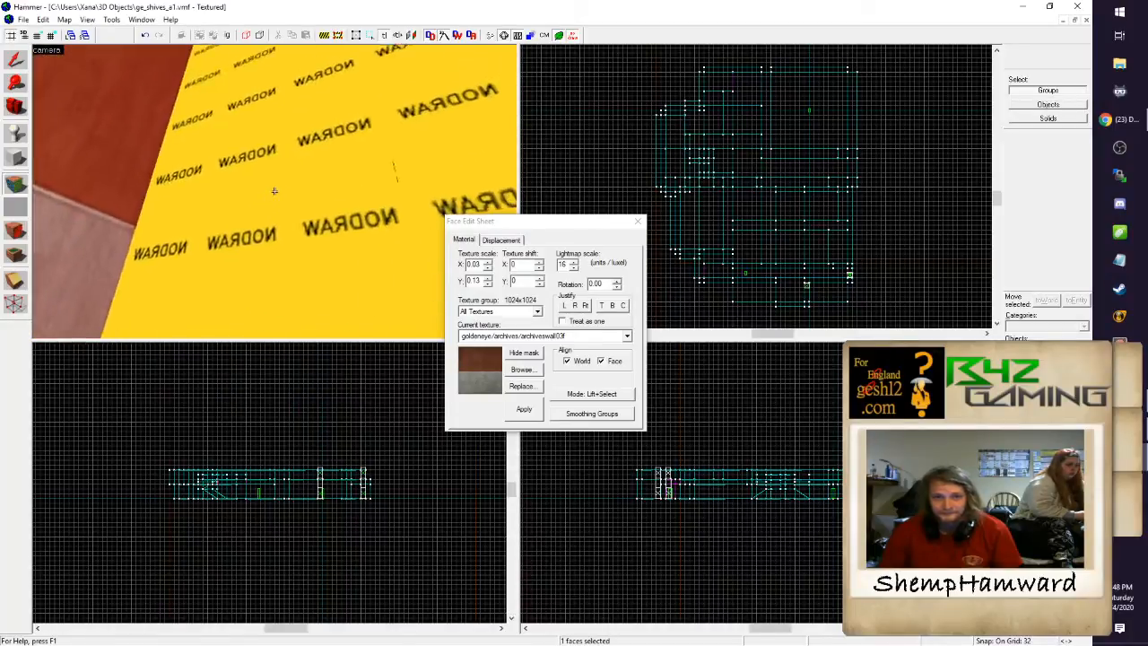
# Step: Sample goldeneye/archives_classic/walltile_beige from the tiled floor and apply it to the large room's NODRAW floor
pyautogui.press('w')
pyautogui.press('w')
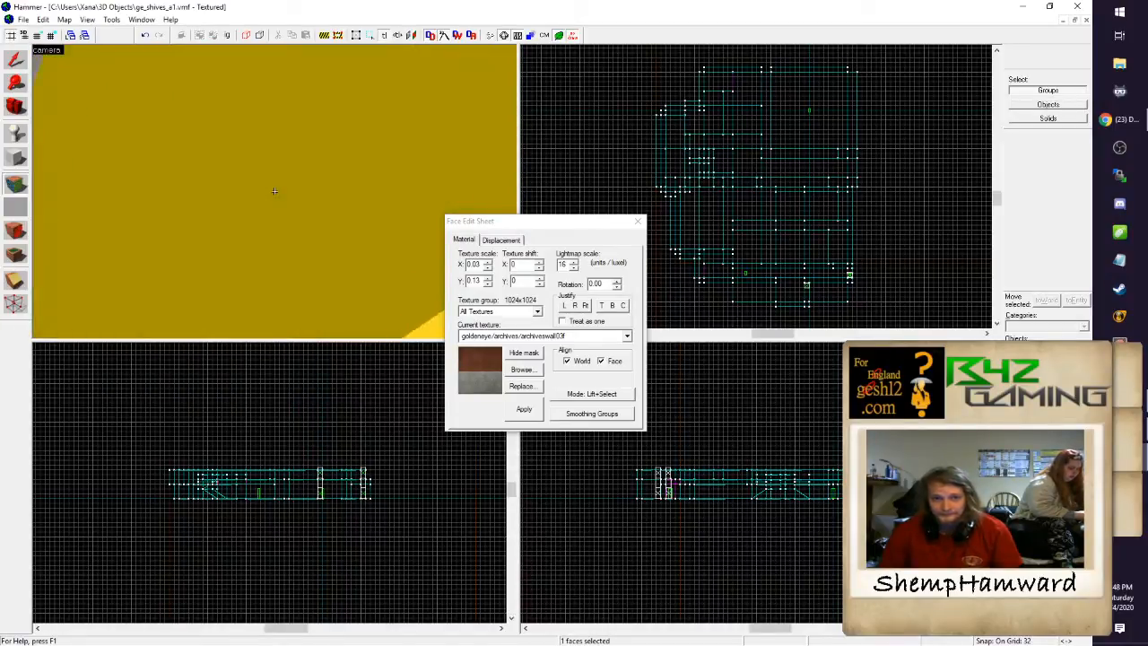
pyautogui.press('s')
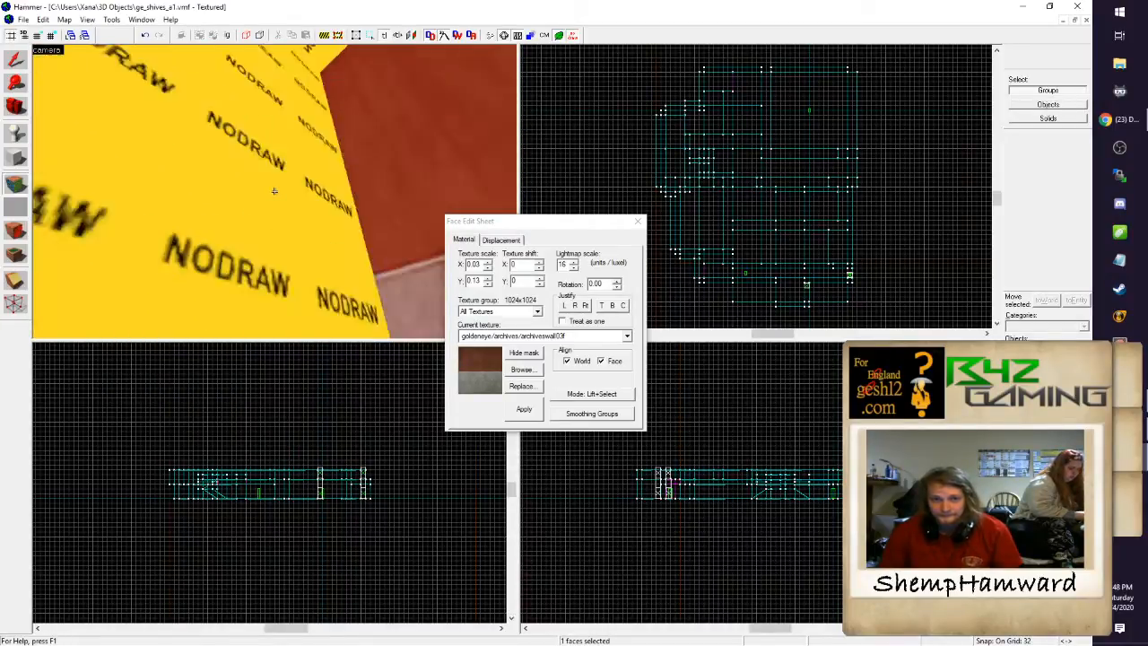
pyautogui.press('w')
pyautogui.press('w')
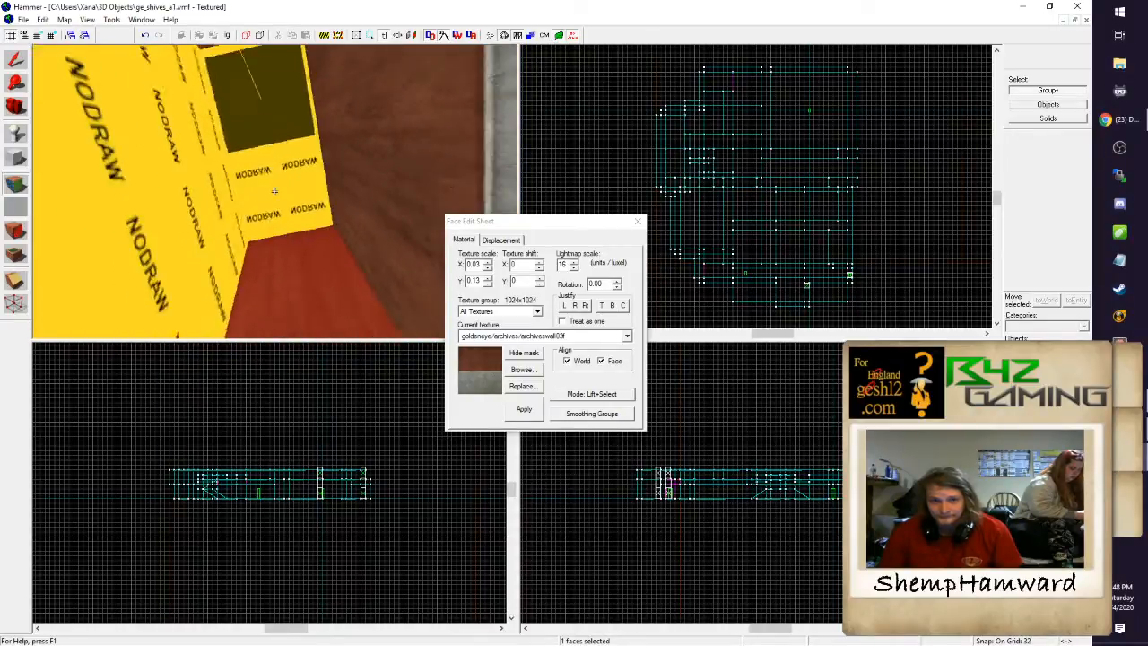
pyautogui.press('w')
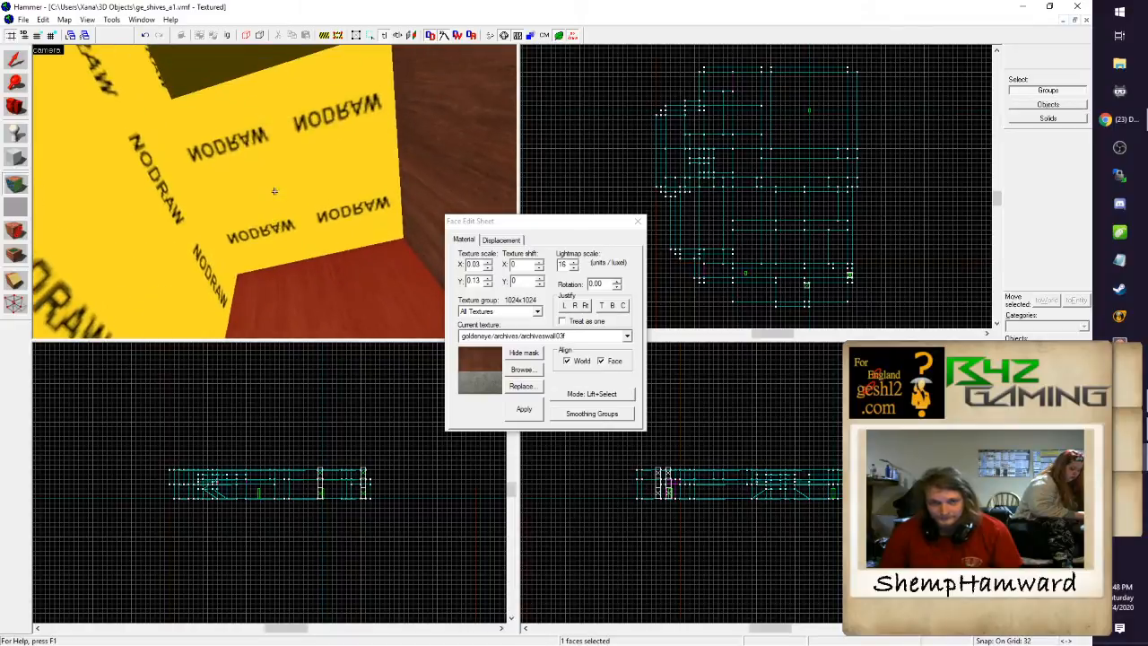
pyautogui.press('w')
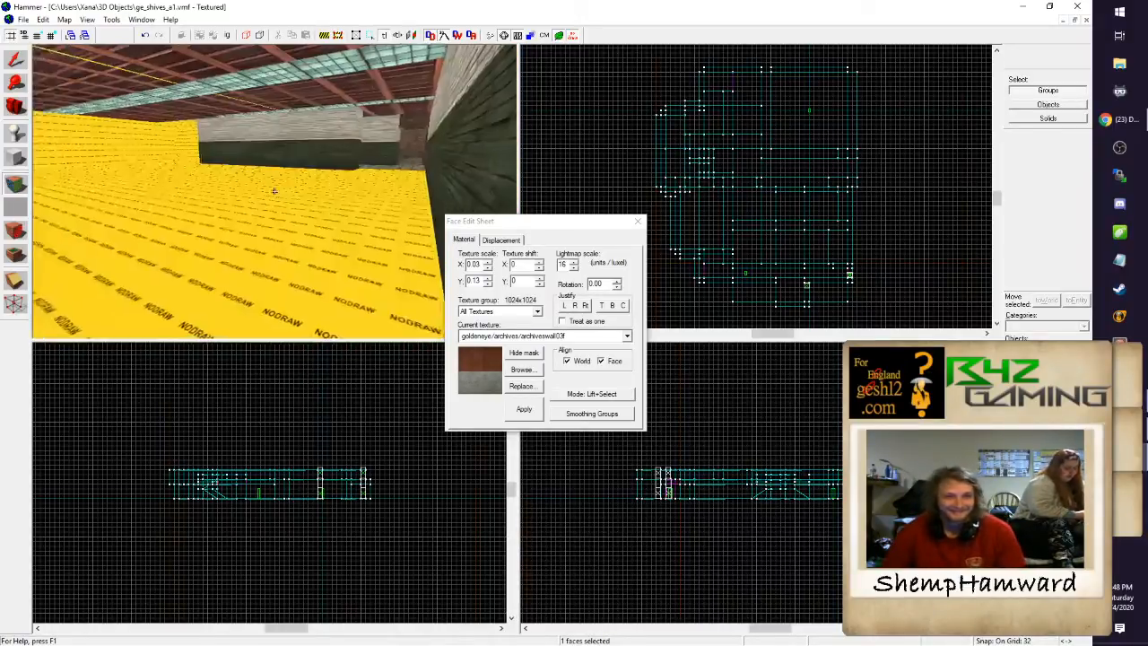
pyautogui.press('w')
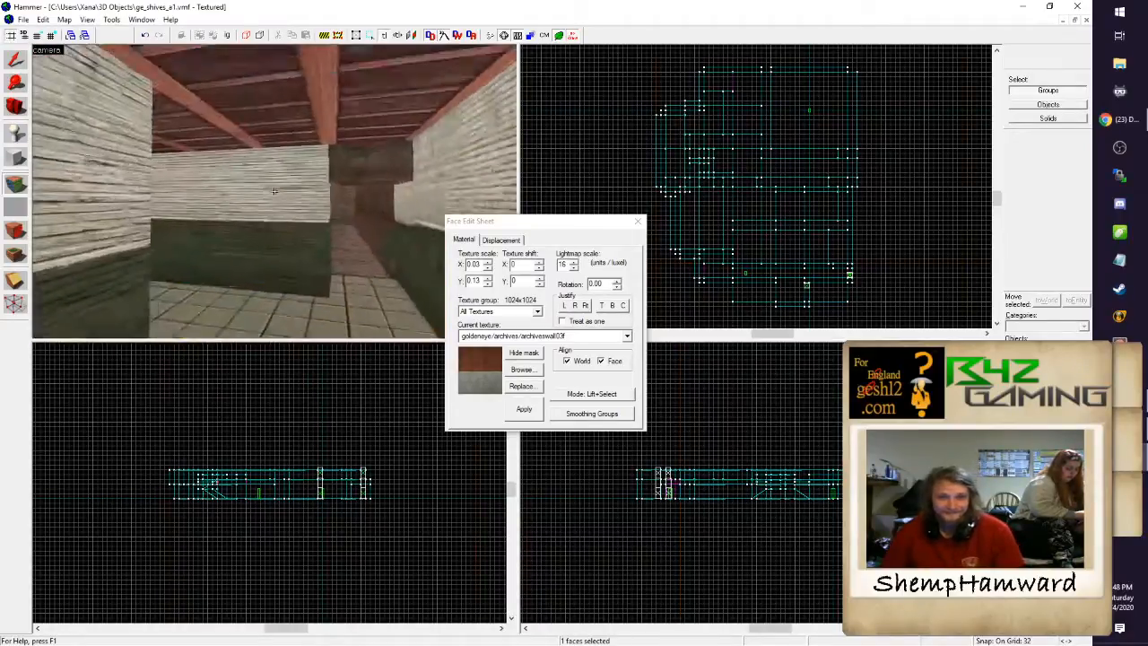
pyautogui.click(274, 190)
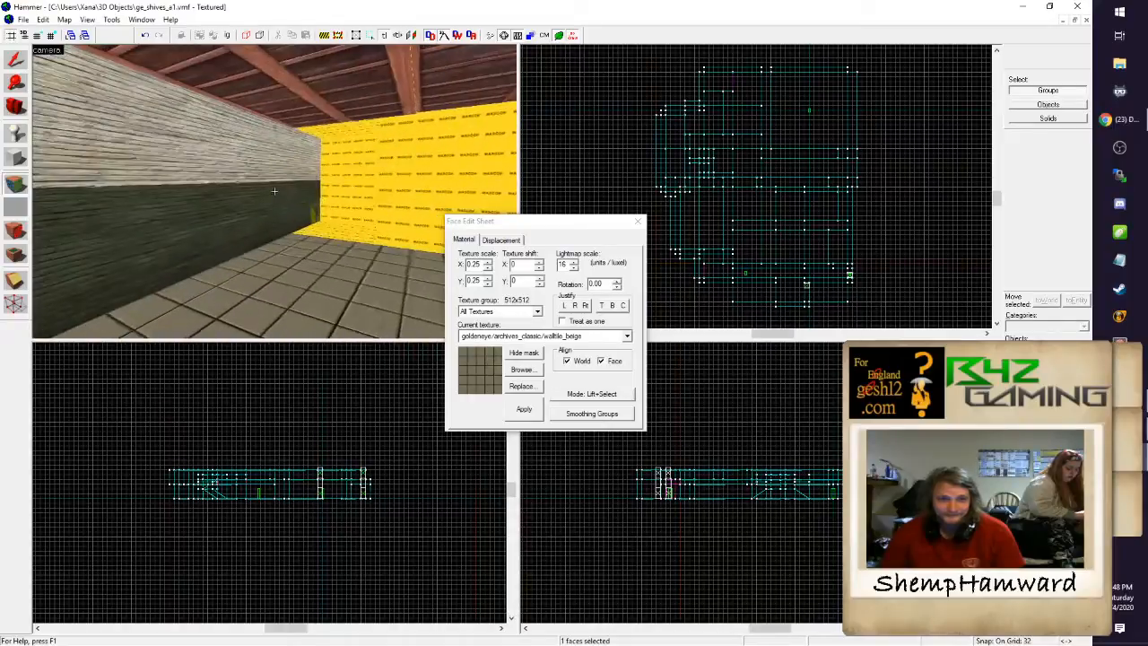
# Step: Apply brickwall05 to more of the large room's NODRAW walls and walltile_beige to the adjoining floor section
pyautogui.click(274, 190)
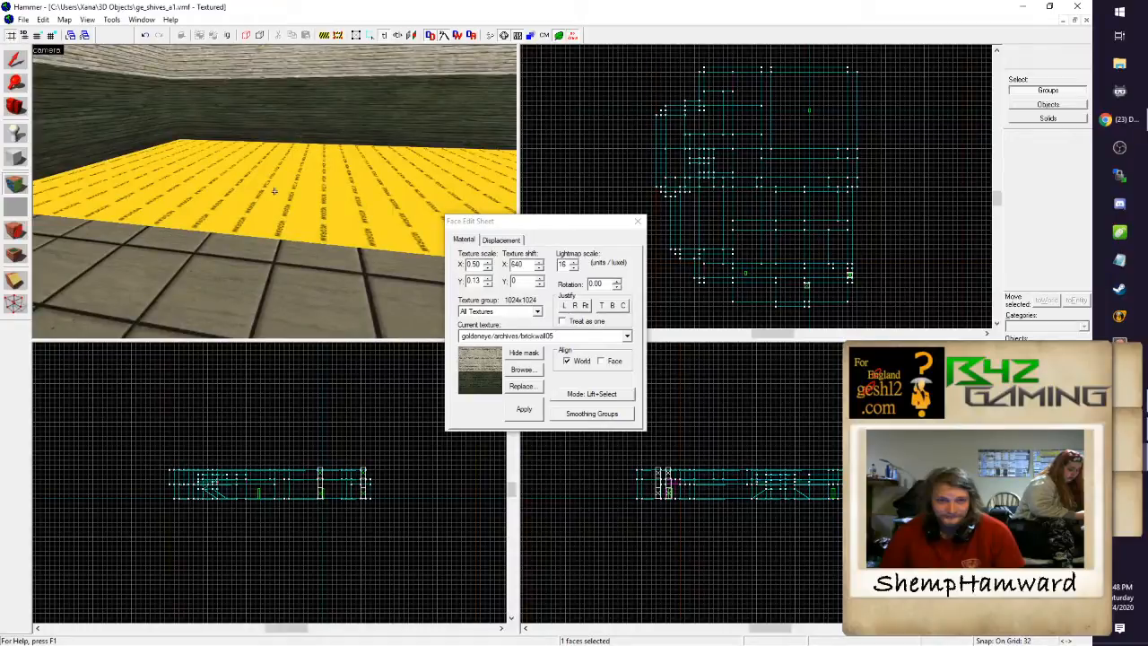
pyautogui.click(275, 191)
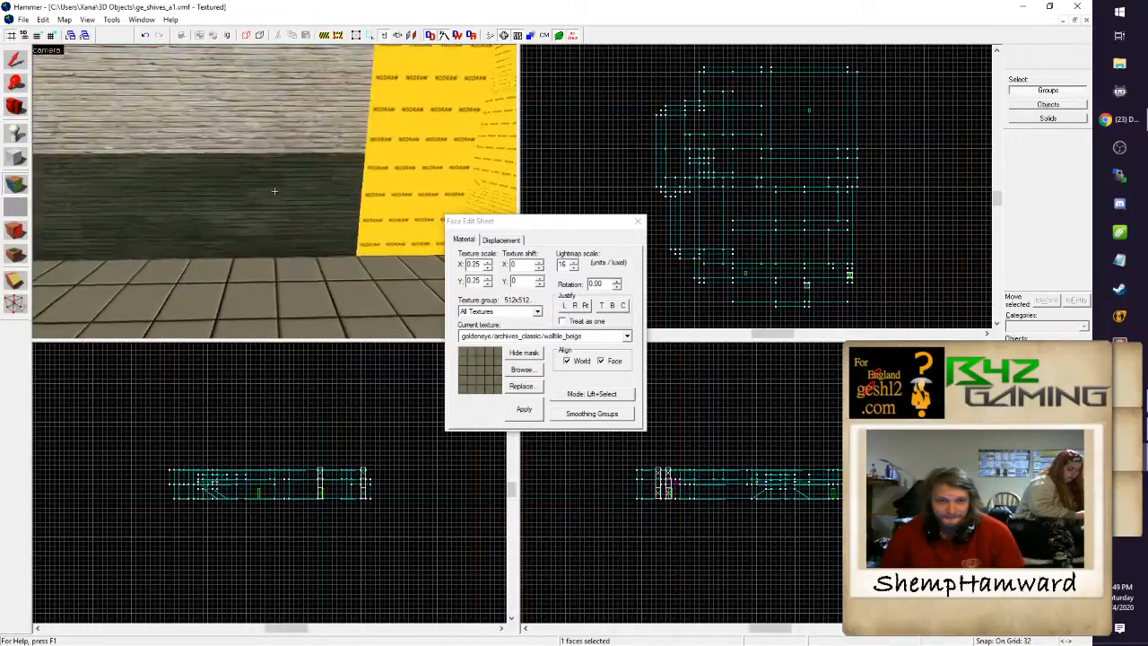
pyautogui.click(275, 190)
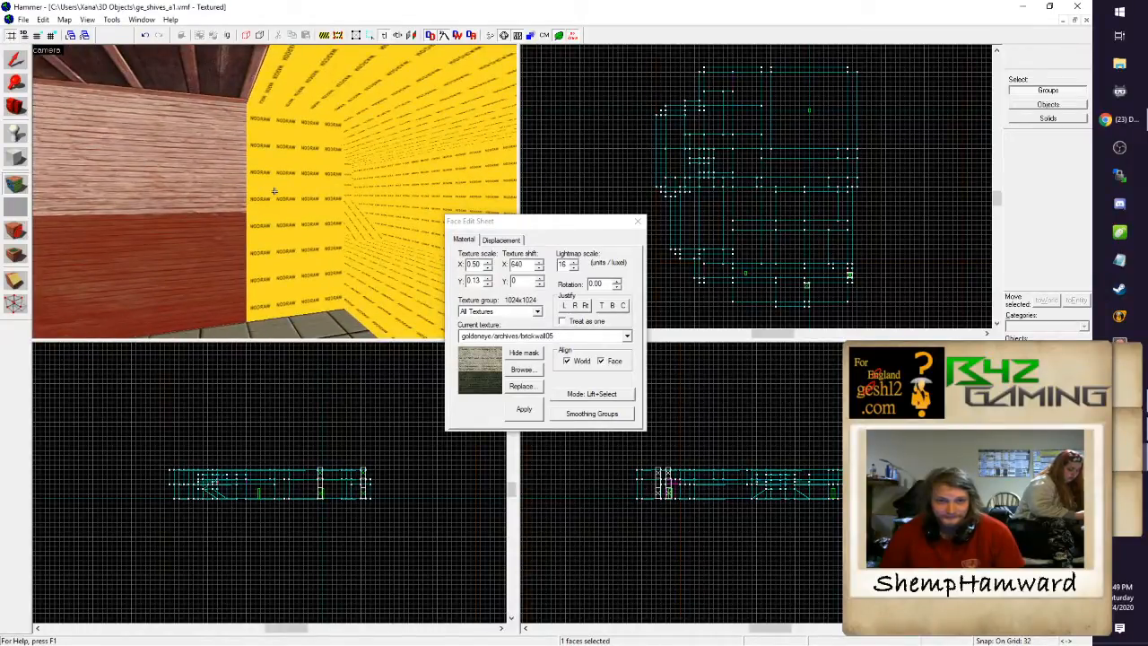
# Step: Continue texturing the adjoining NODRAW areas with ceiling2 on ceilings, walltile_beige on floors and brickwall05 on walls
pyautogui.click(274, 192)
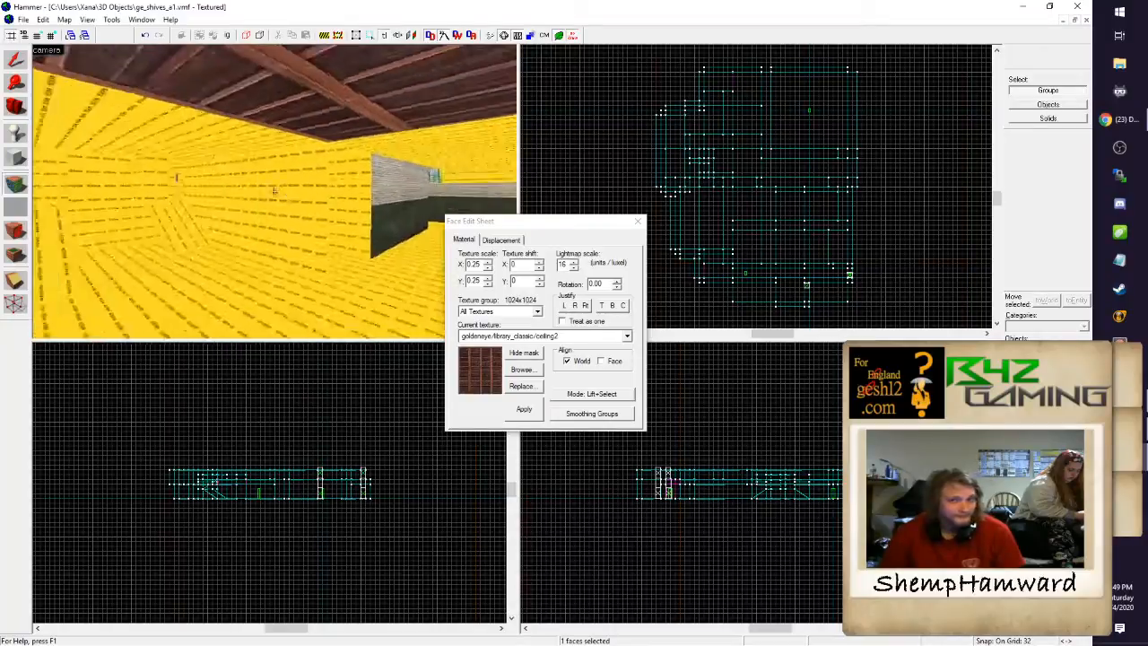
pyautogui.click(275, 191)
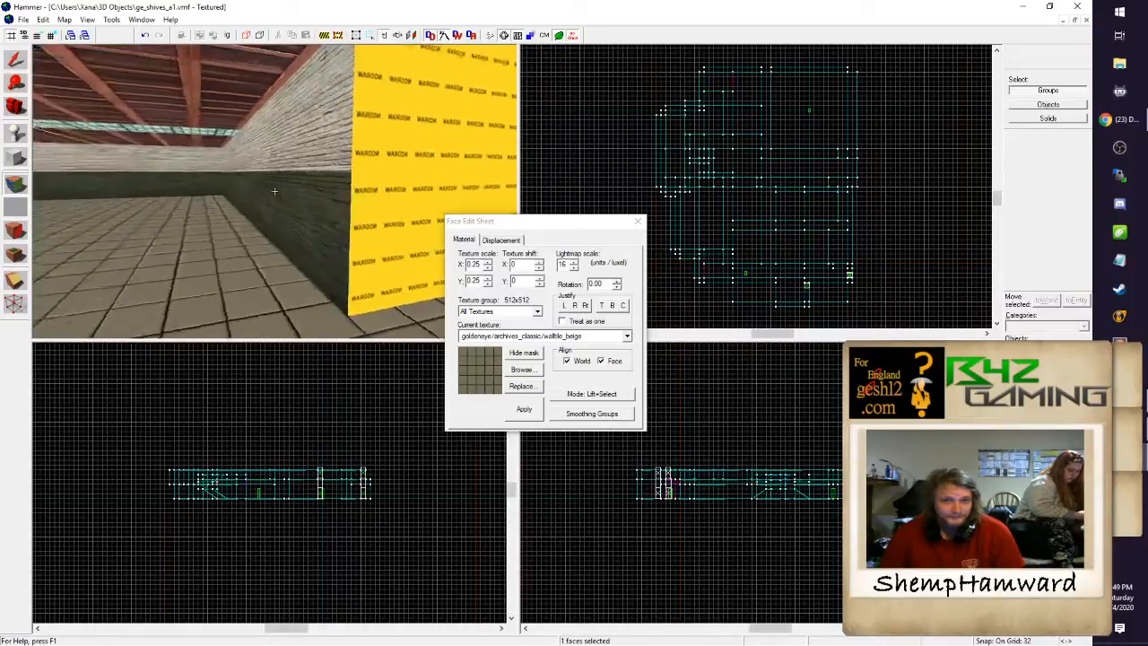
pyautogui.click(274, 192)
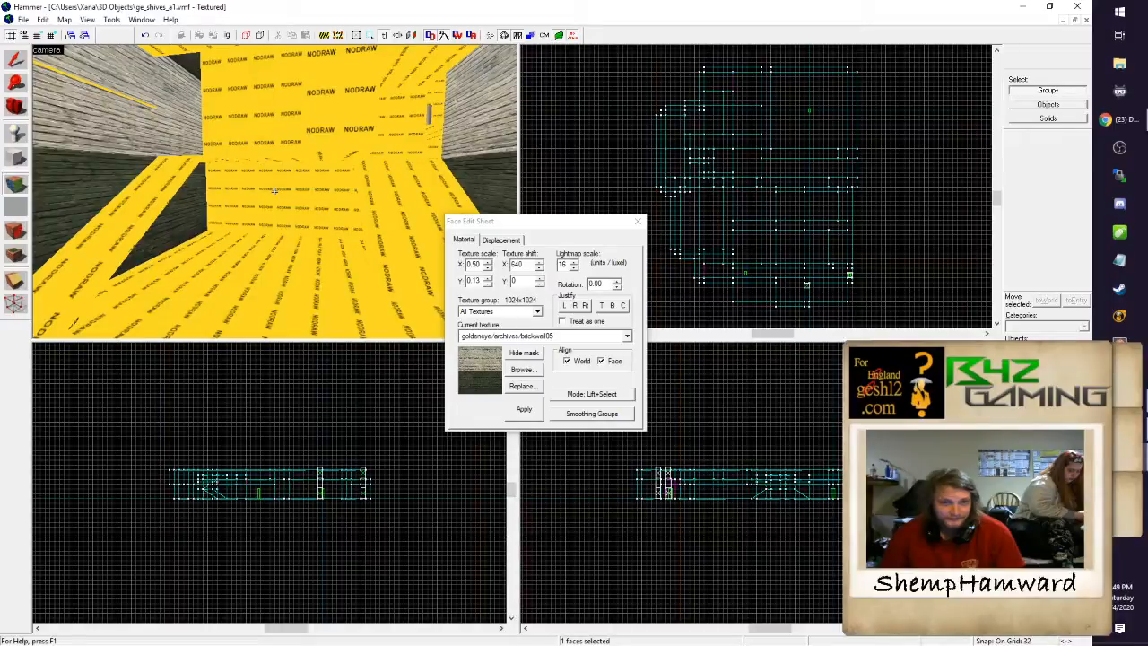
# Step: Leave face editing, select the thin NODRAW solid above the tiled opening and examine the untextured faces around it
pyautogui.click(273, 190)
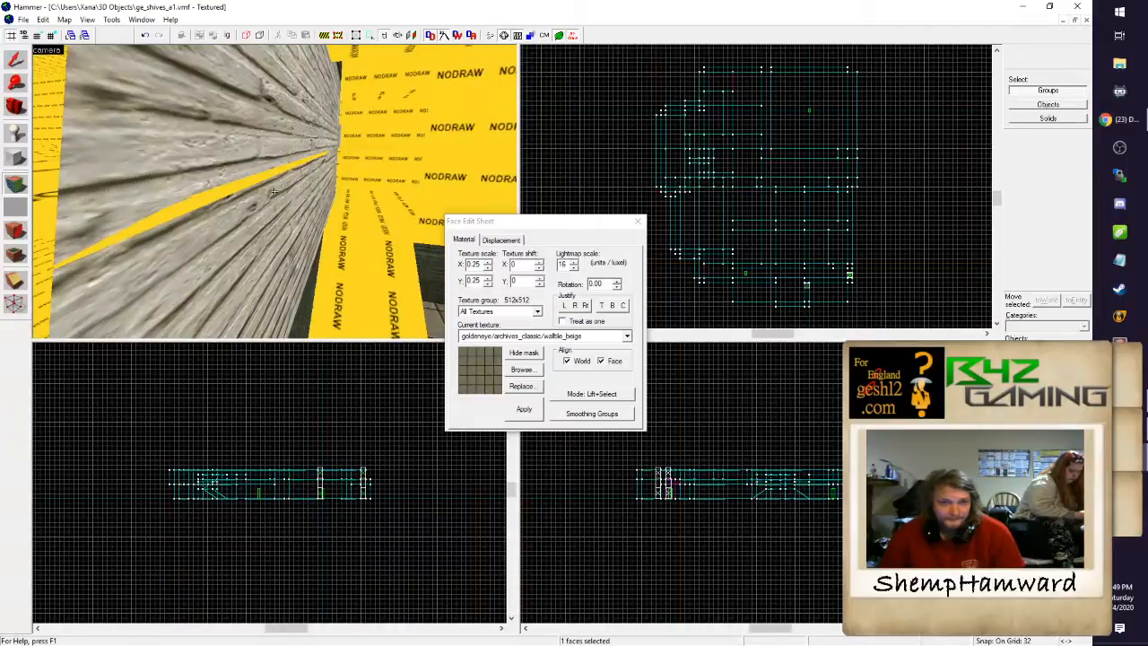
pyautogui.click(636, 222)
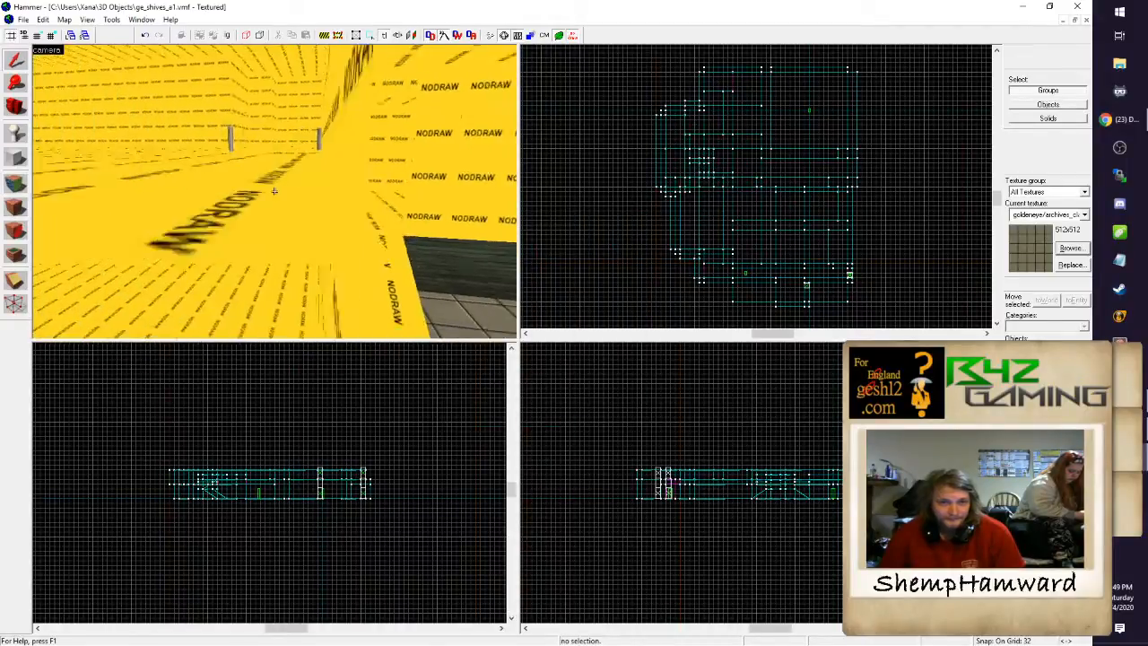
pyautogui.click(274, 190)
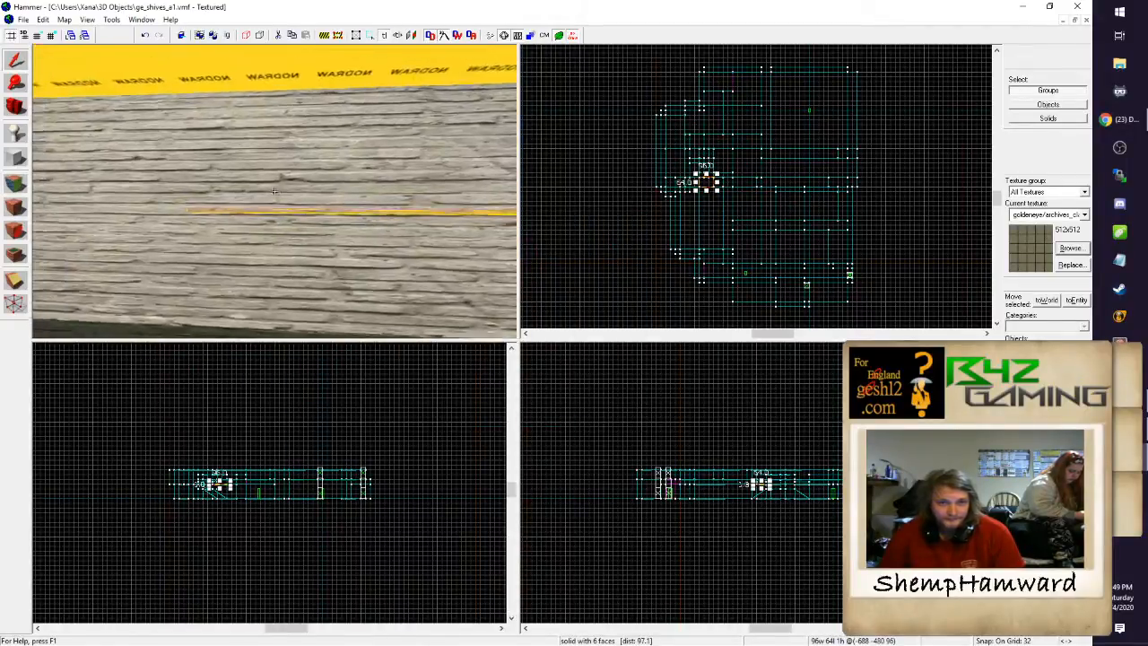
pyautogui.press('w')
pyautogui.press('w')
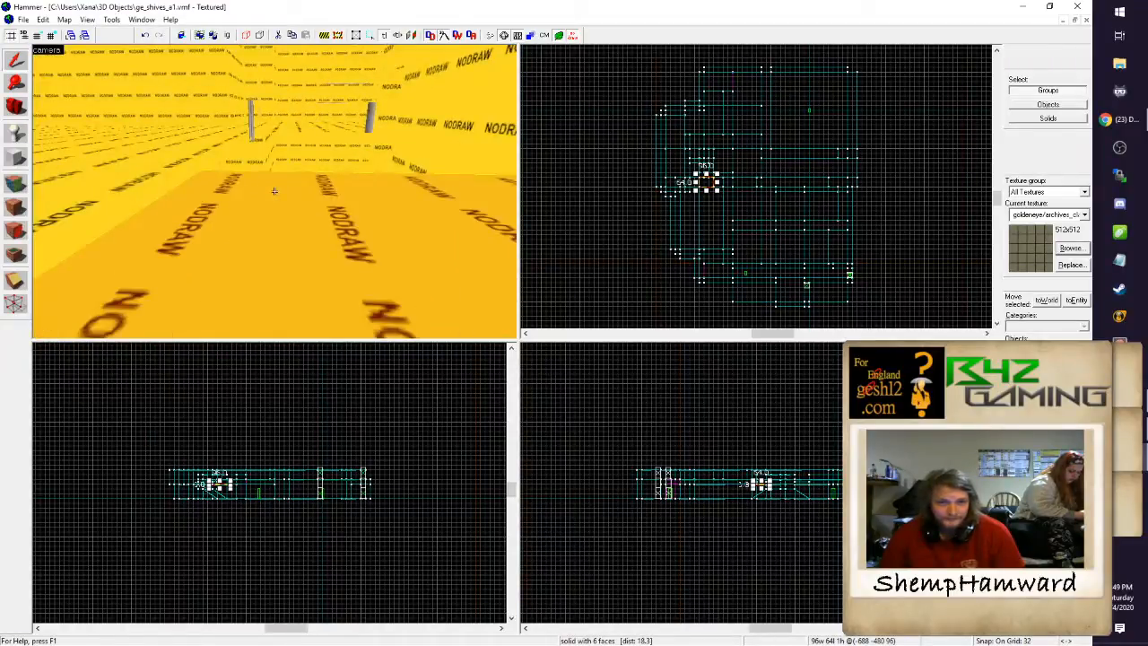
pyautogui.press('a')
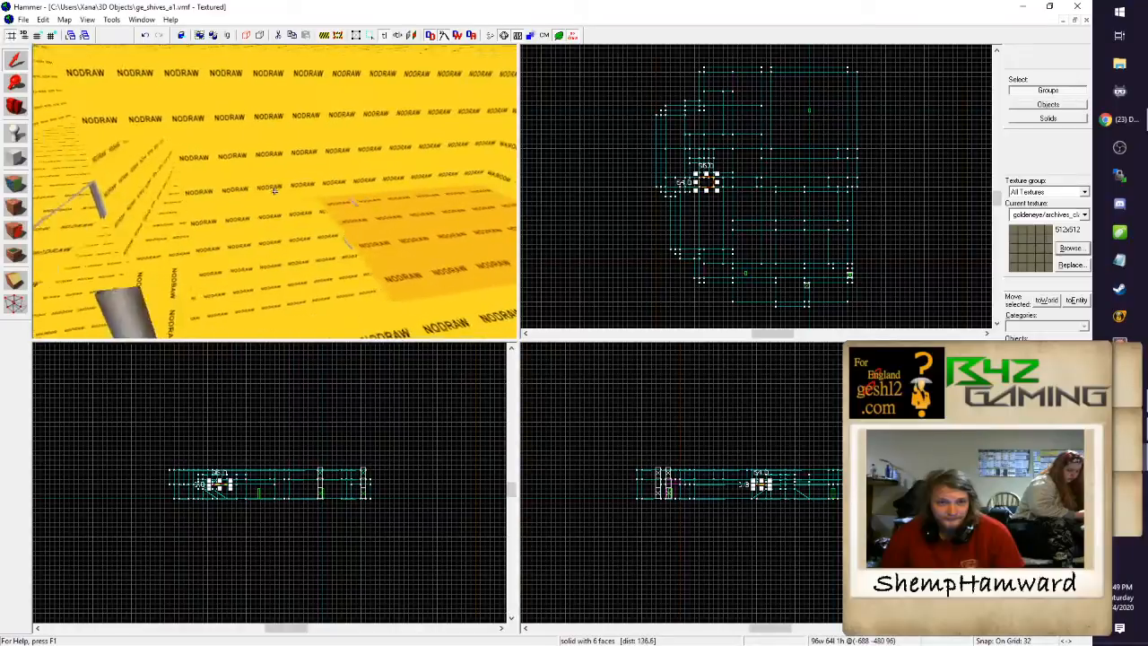
pyautogui.press('d')
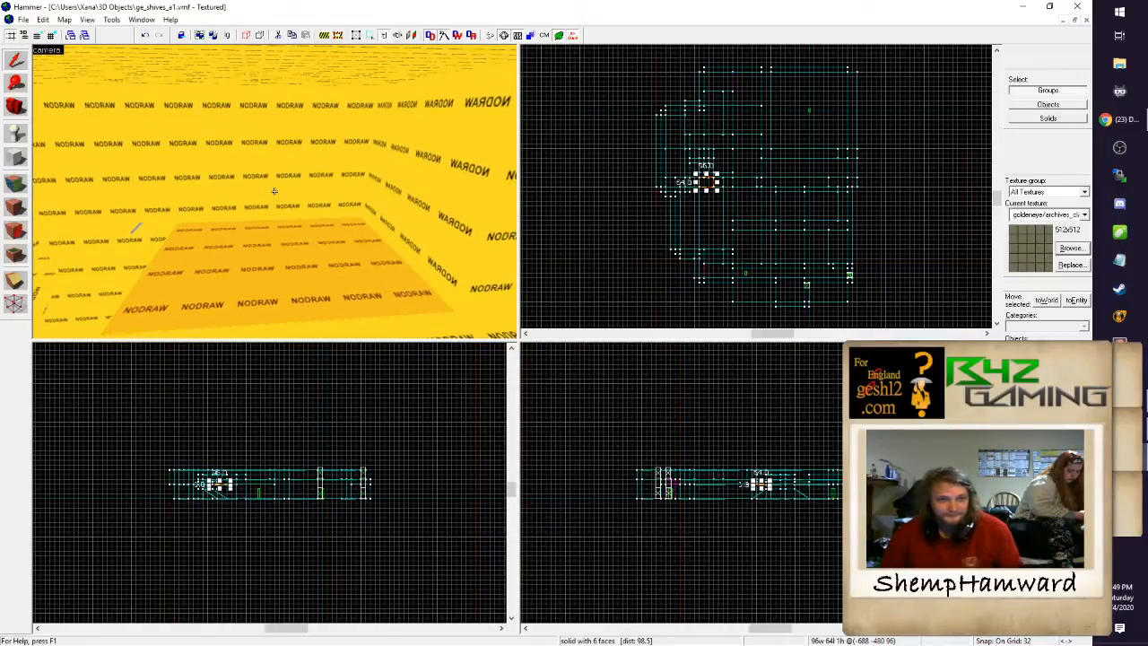
pyautogui.press('w')
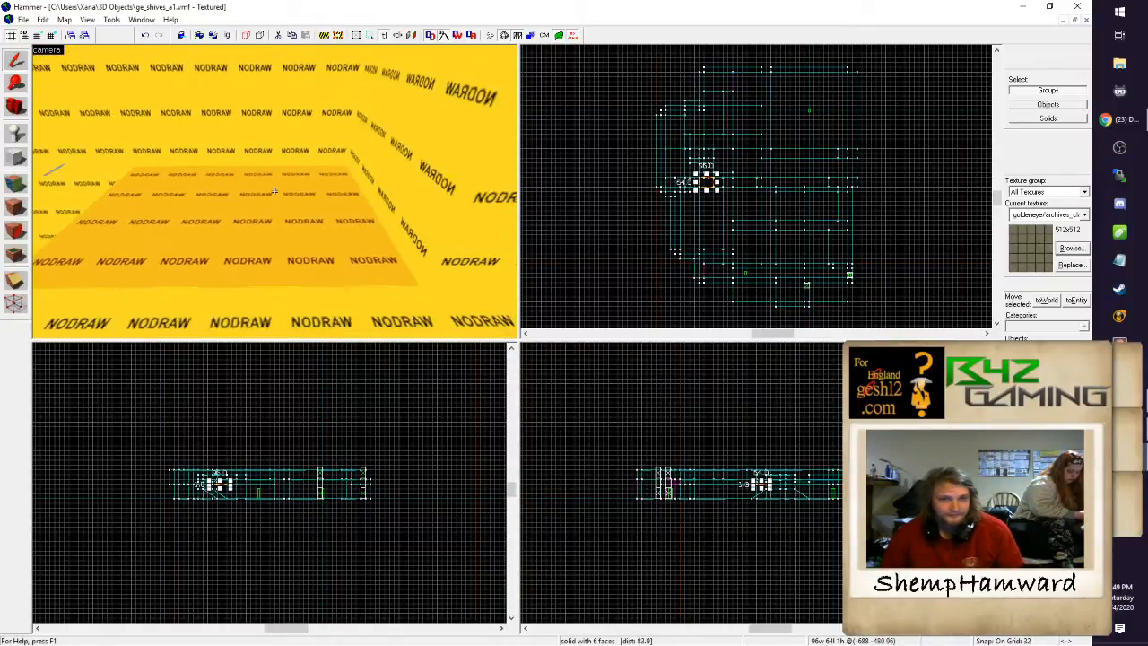
pyautogui.press('w')
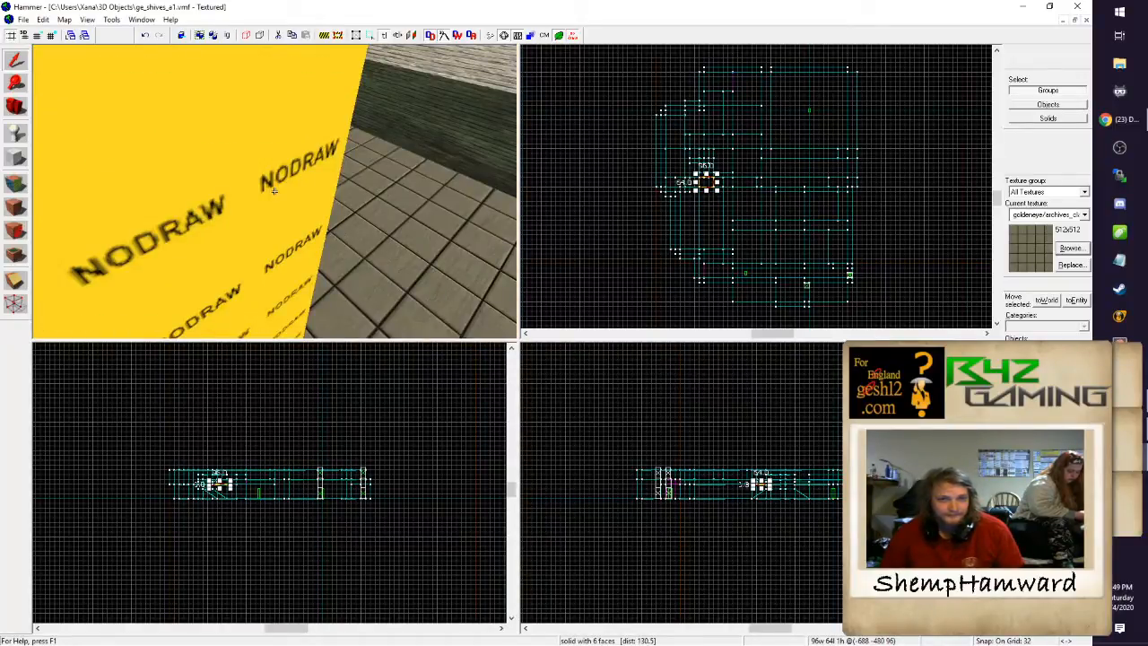
pyautogui.press('s')
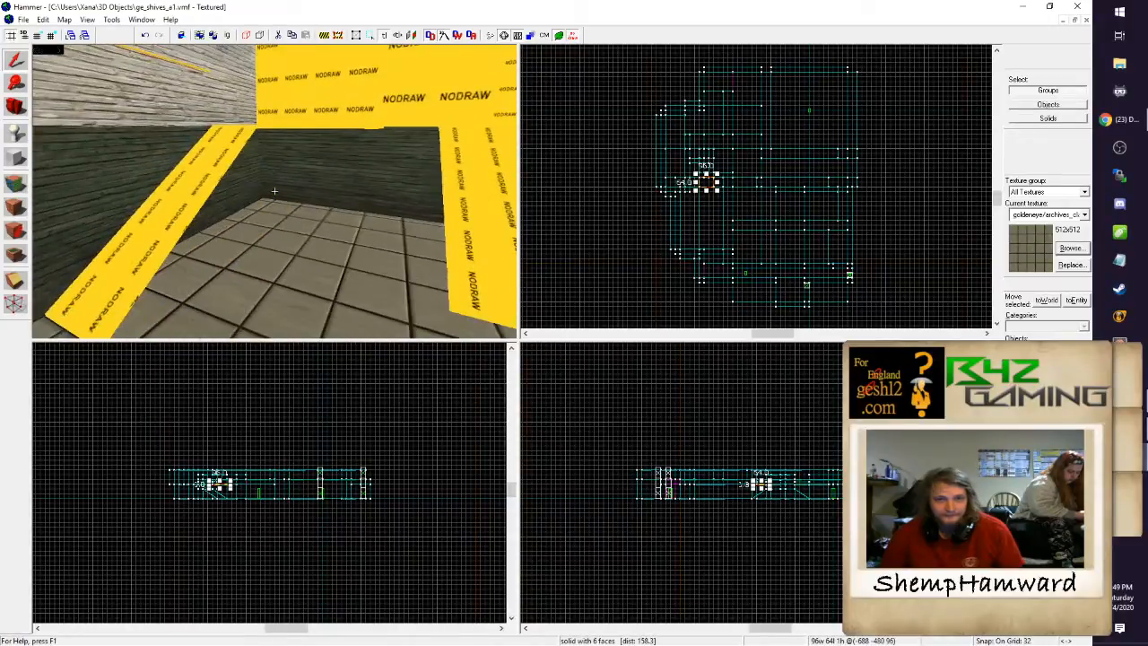
pyautogui.press('z')
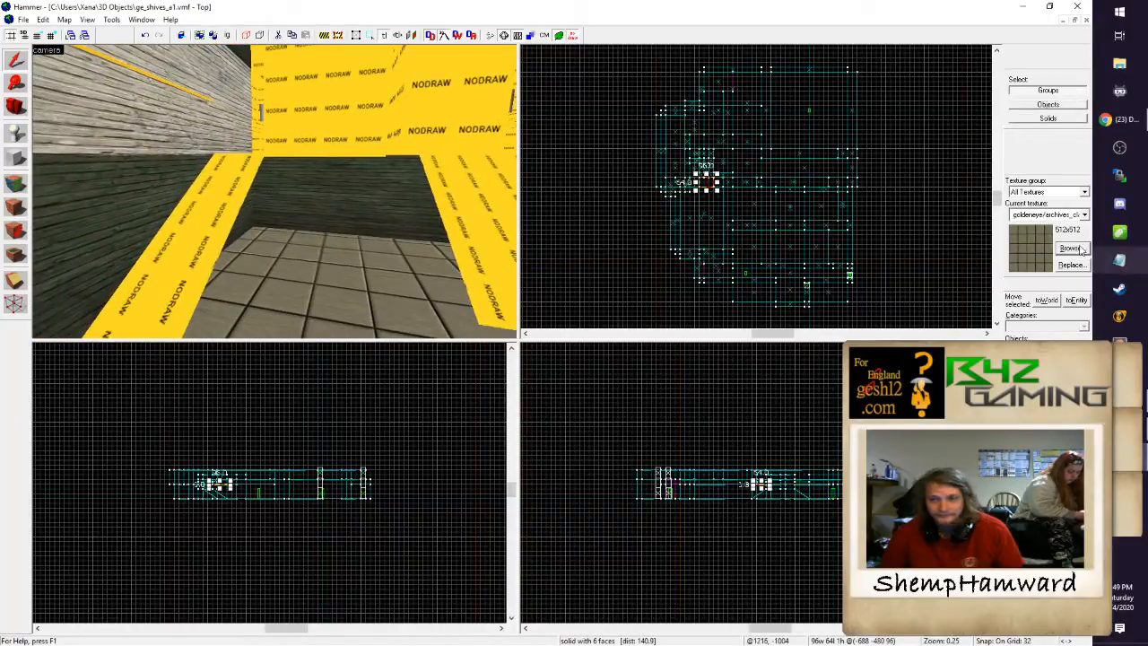
# Step: Choose goldeneye/archives_classic/barbed_wire as the current texture from the textures filtered by archives
pyautogui.click(1083, 250)
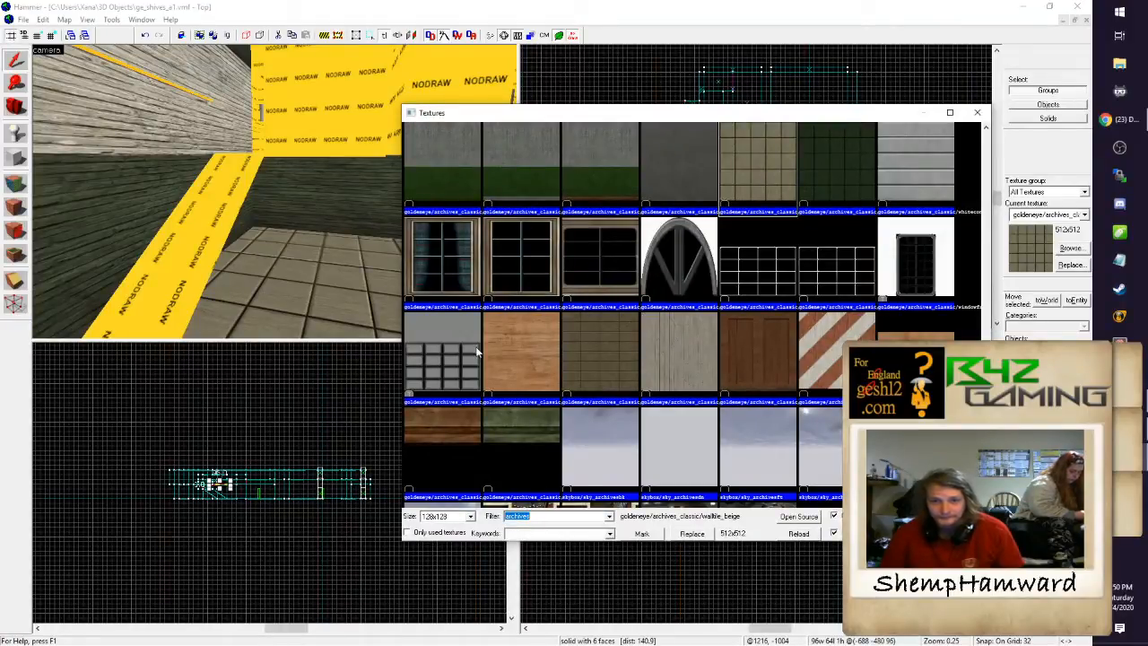
pyautogui.scroll(-1, 502, 376)
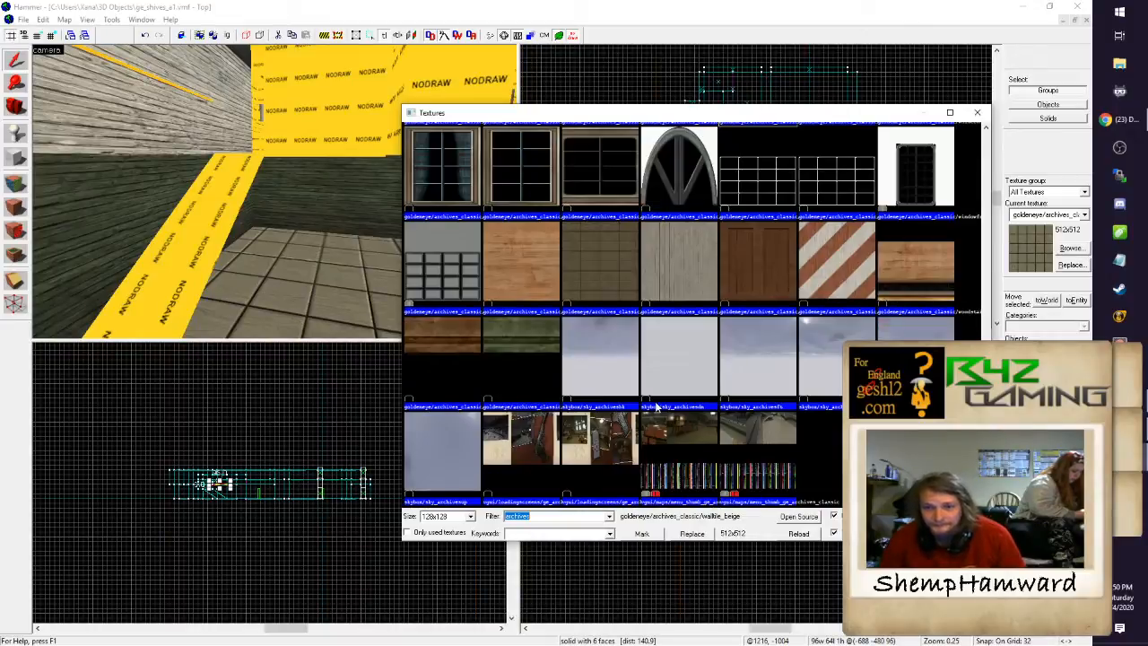
pyautogui.scroll(2, 656, 408)
pyautogui.scroll(5, 657, 407)
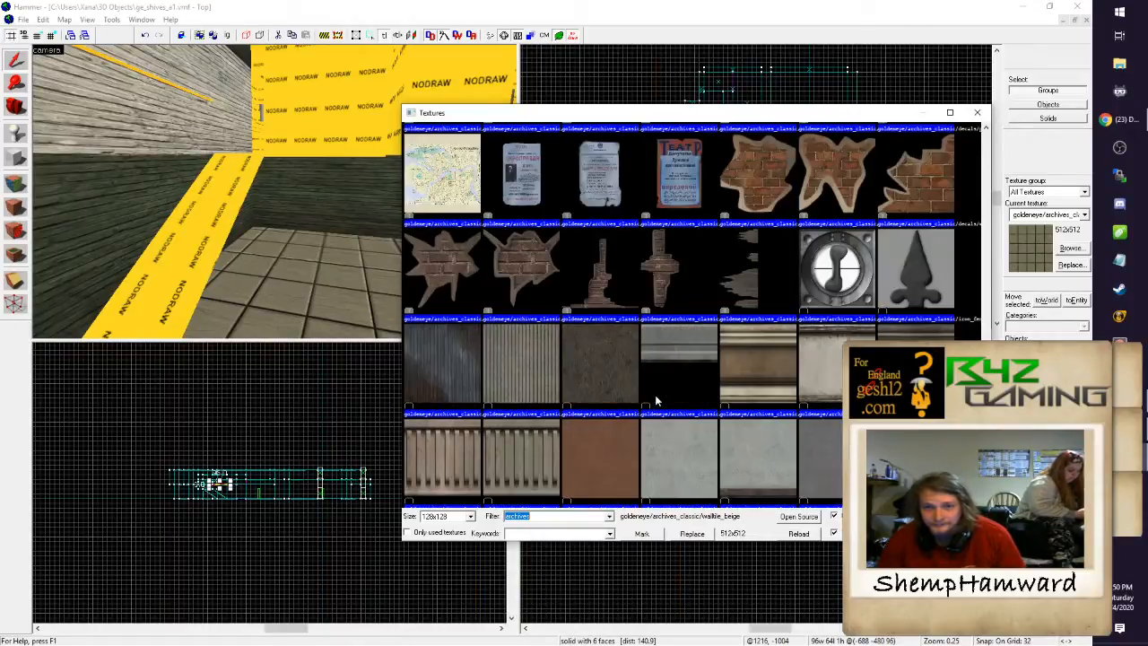
pyautogui.scroll(6, 655, 397)
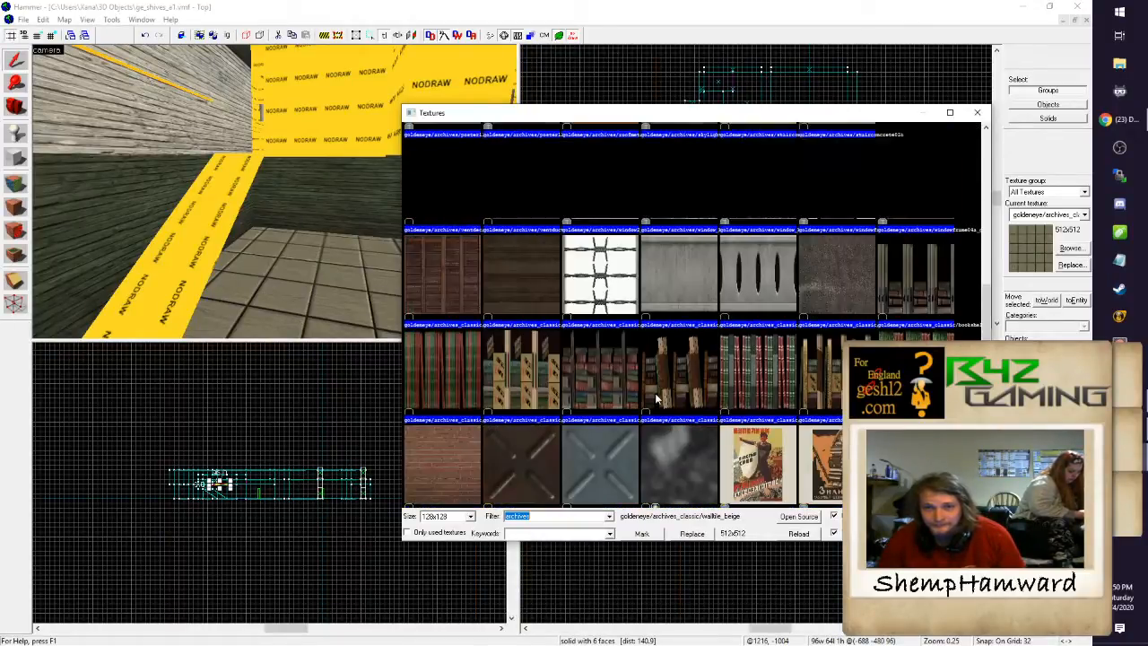
pyautogui.scroll(1, 655, 397)
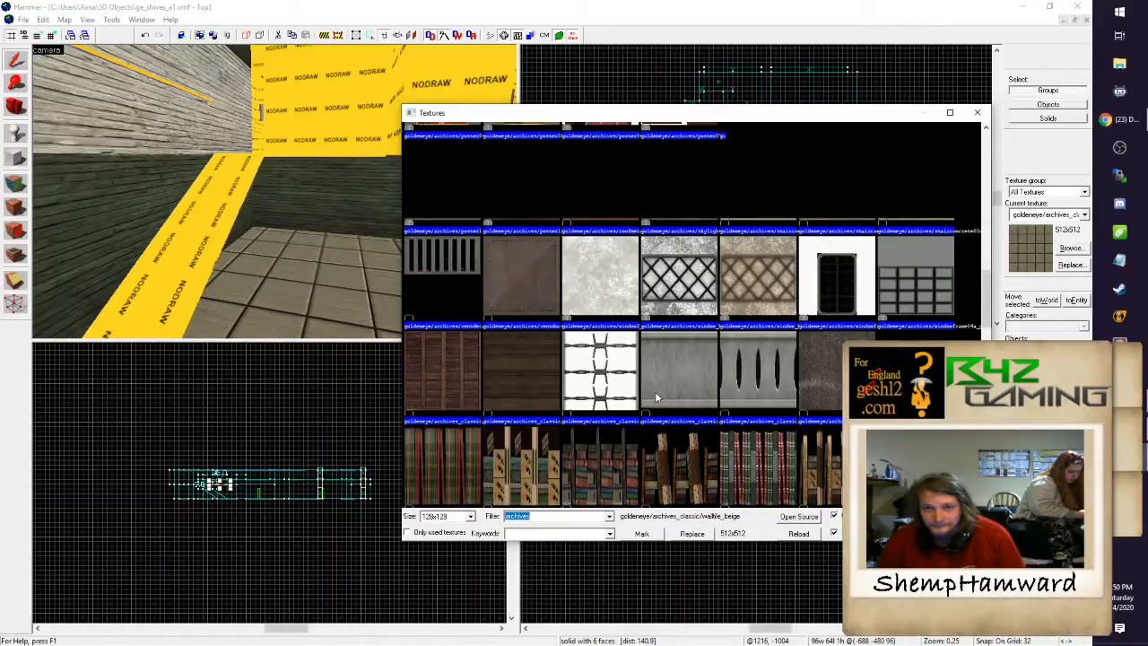
pyautogui.click(592, 382)
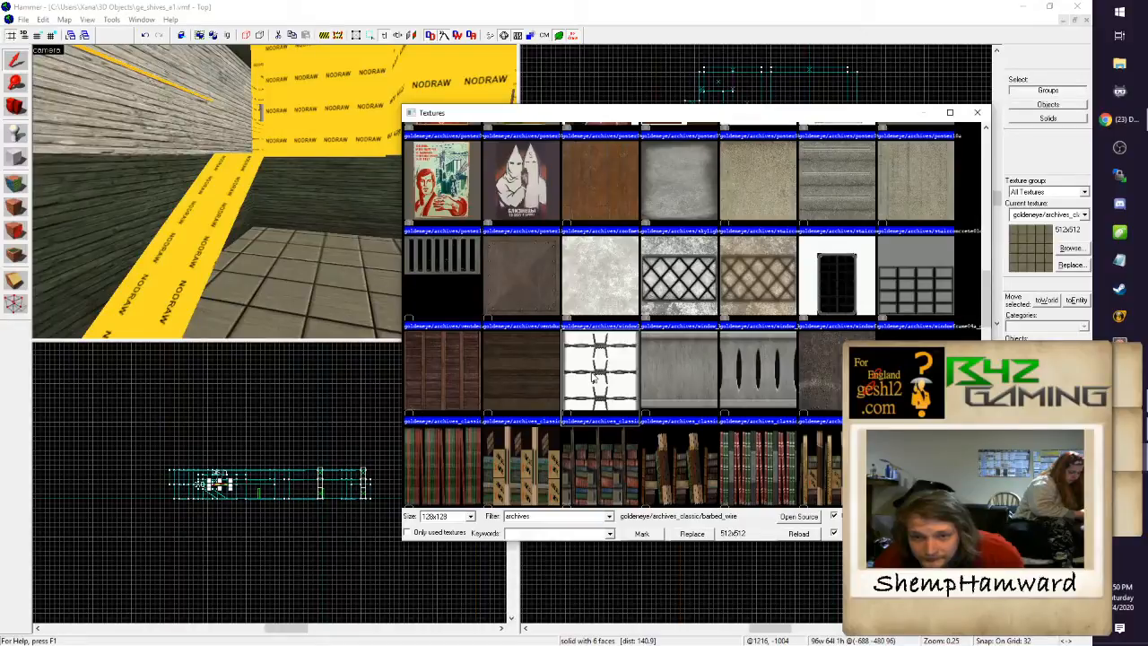
pyautogui.doubleClick(593, 379)
# Step: Apply goldeneye/archives_classic/barbed_wire to the upright NODRAW face above the tiled opening and fit the texture to the face
pyautogui.click(16, 184)
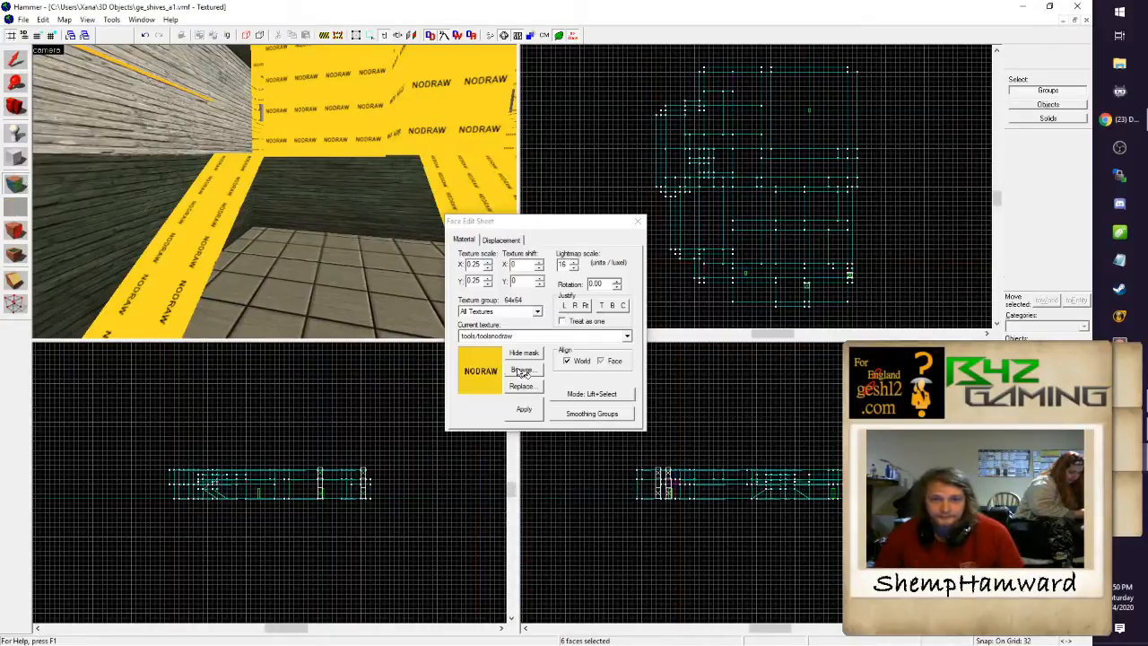
pyautogui.click(627, 337)
pyautogui.click(539, 390)
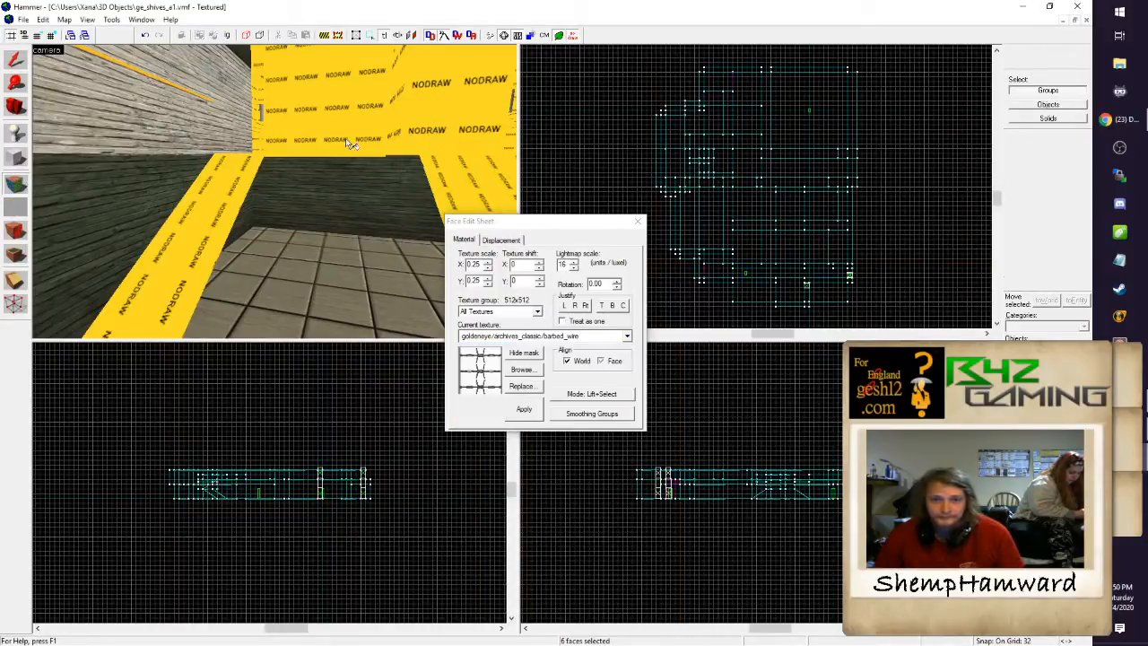
pyautogui.press('z')
pyautogui.press('z')
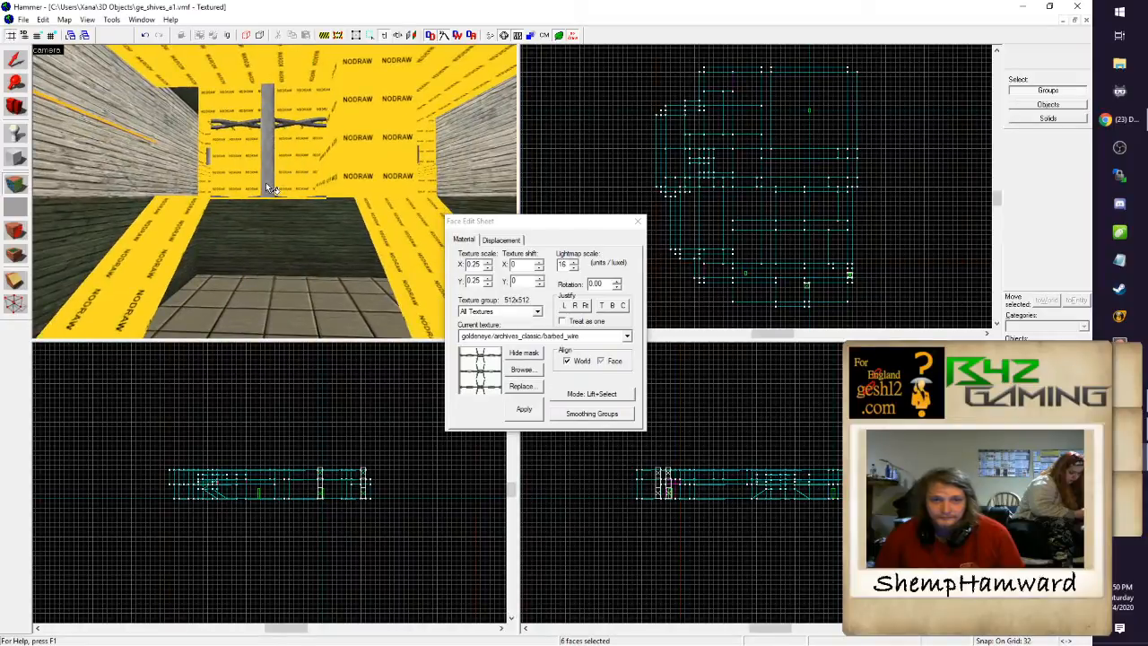
pyautogui.click(584, 305)
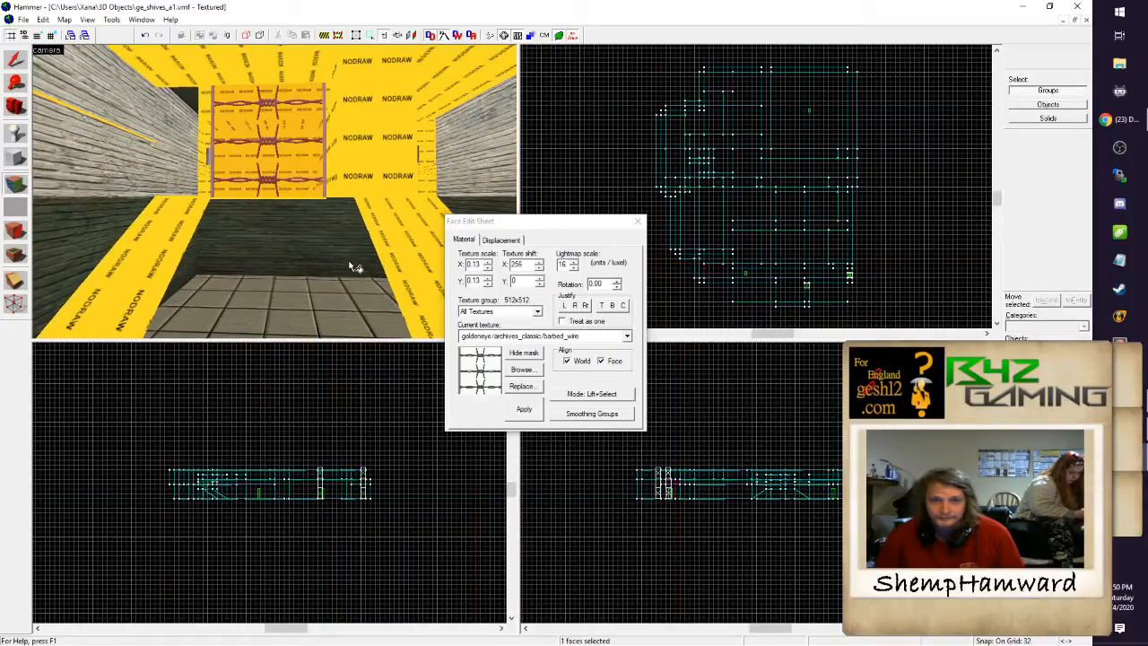
# Step: Carry barbed_wire over to the opposite side of the upright solid and check the wire from both sides
pyautogui.press('w')
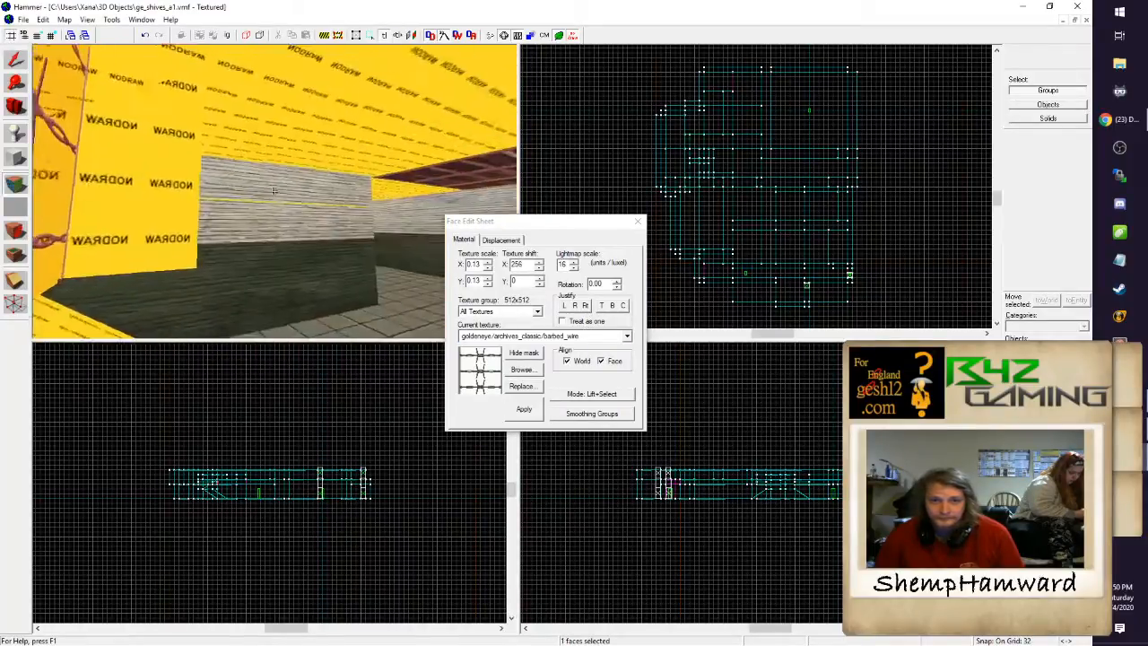
pyautogui.press('w')
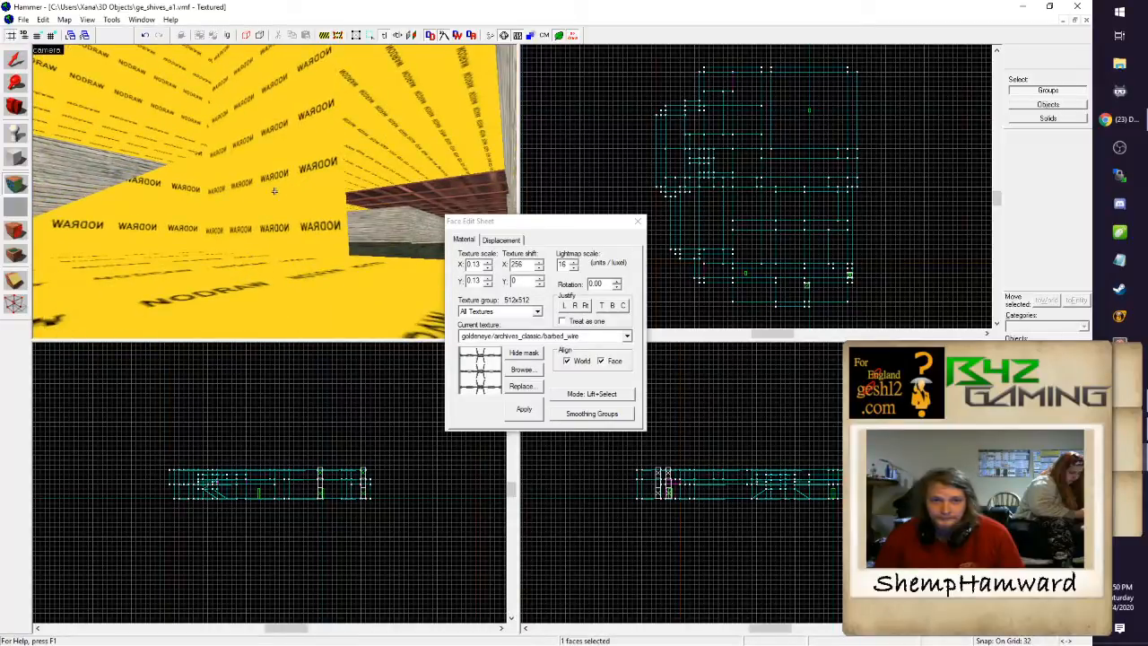
pyautogui.press('w')
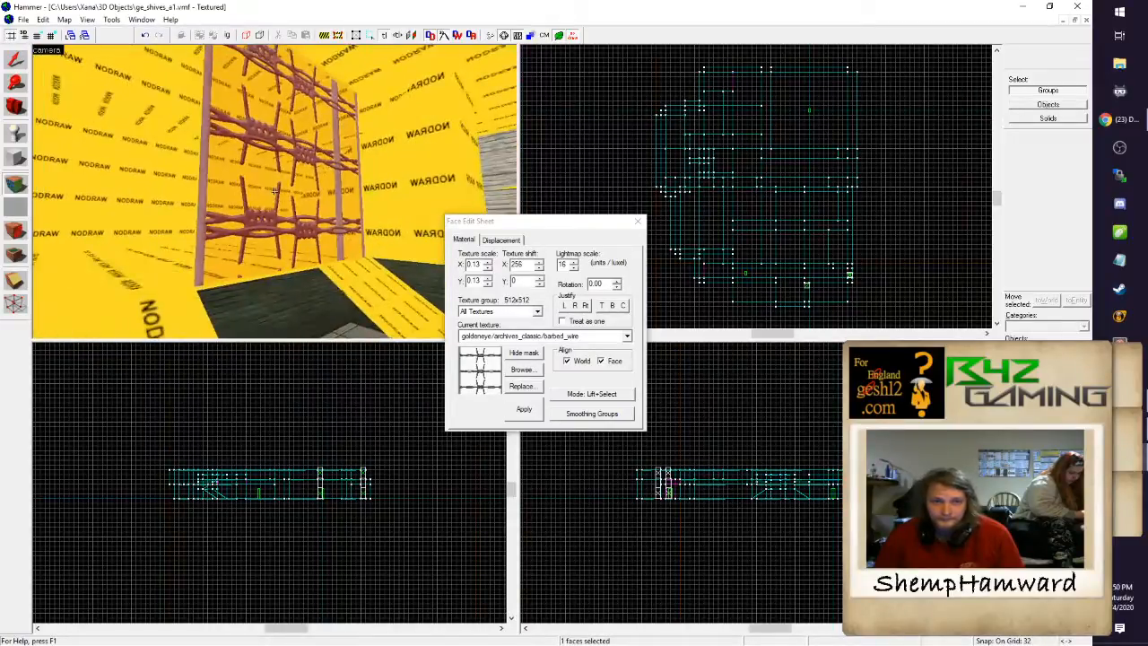
pyautogui.press('d')
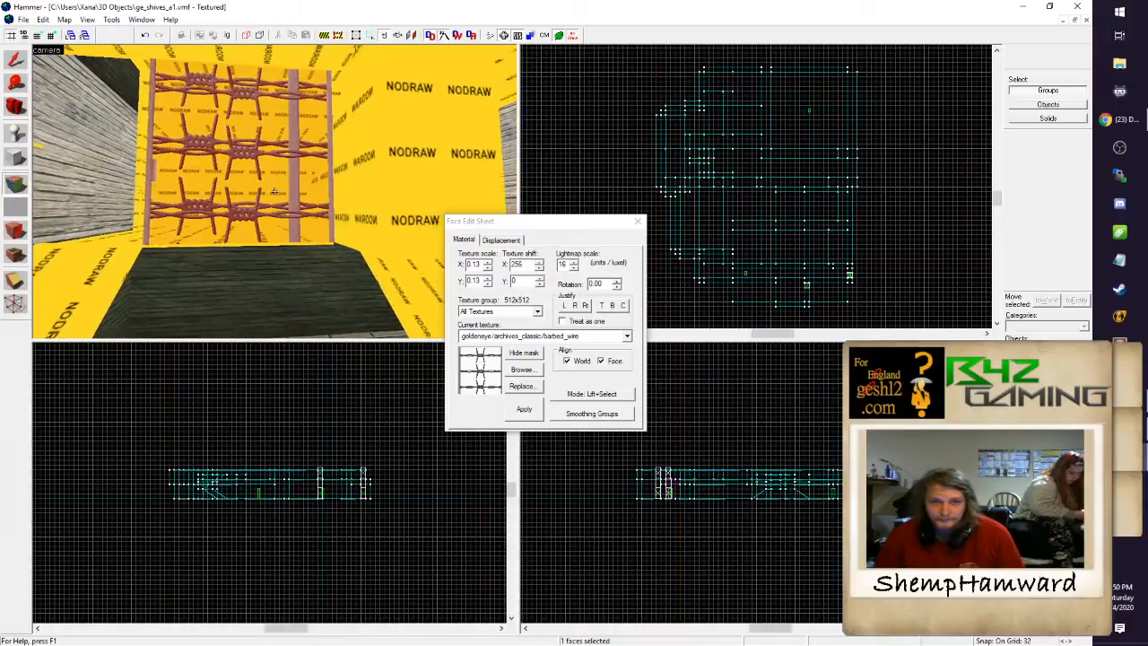
pyautogui.press('a')
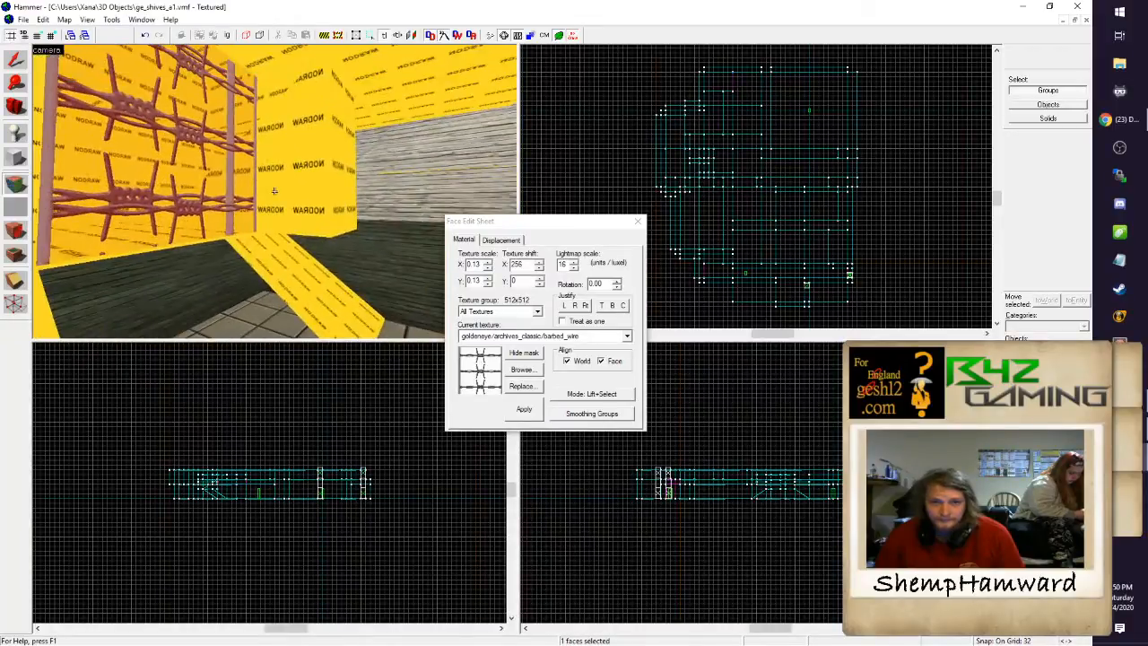
pyautogui.press('d')
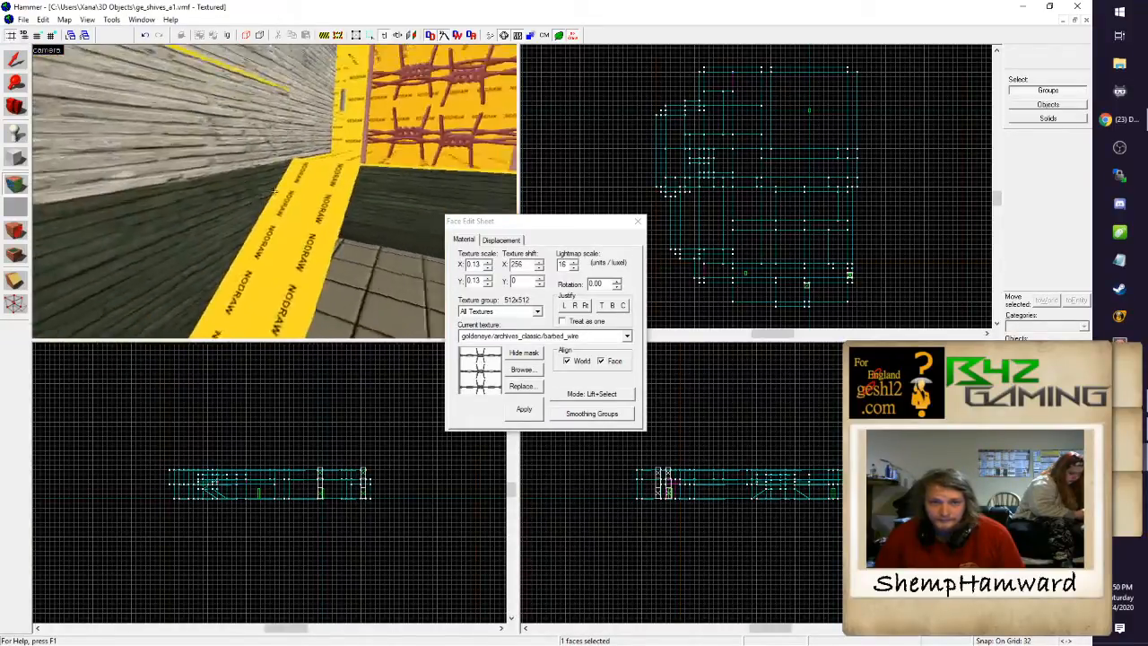
# Step: Choose goldeneye/archives_classic/woodpole and apply it to the NODRAW wall faces behind the barbed wire
pyautogui.click(527, 371)
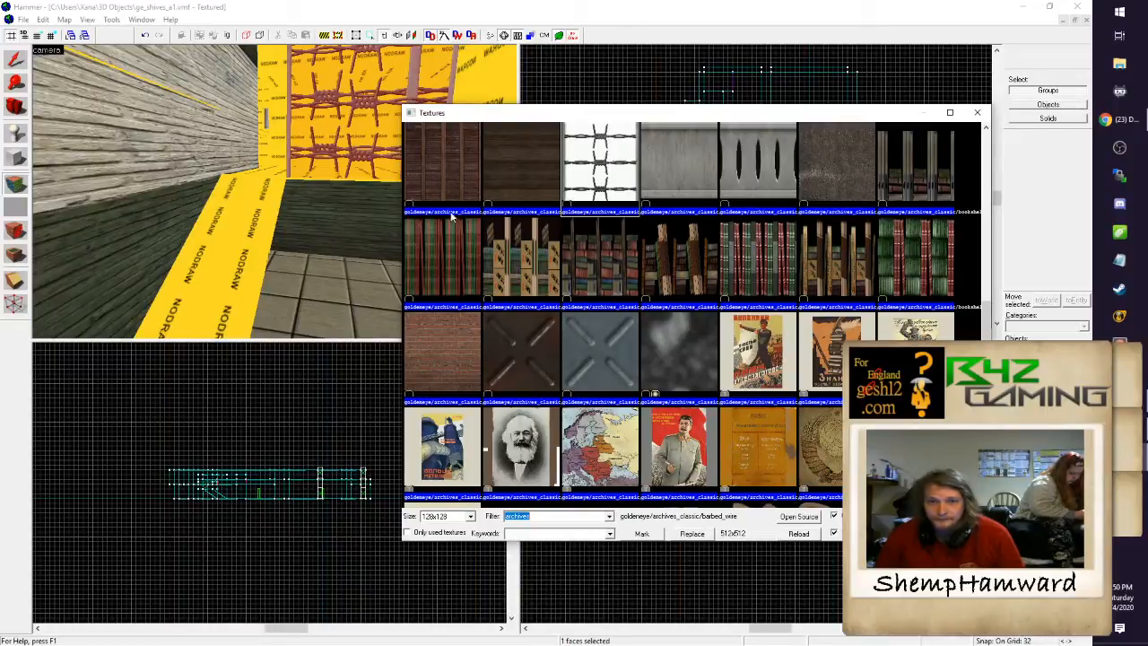
pyautogui.scroll(-3, 599, 269)
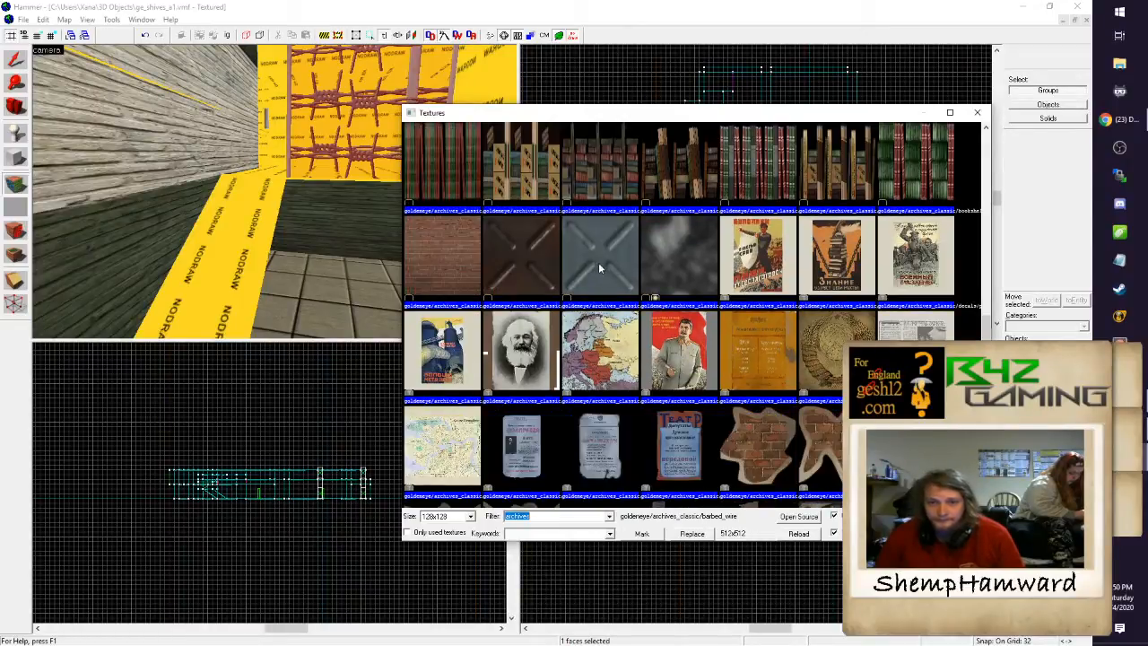
pyautogui.scroll(-1, 605, 269)
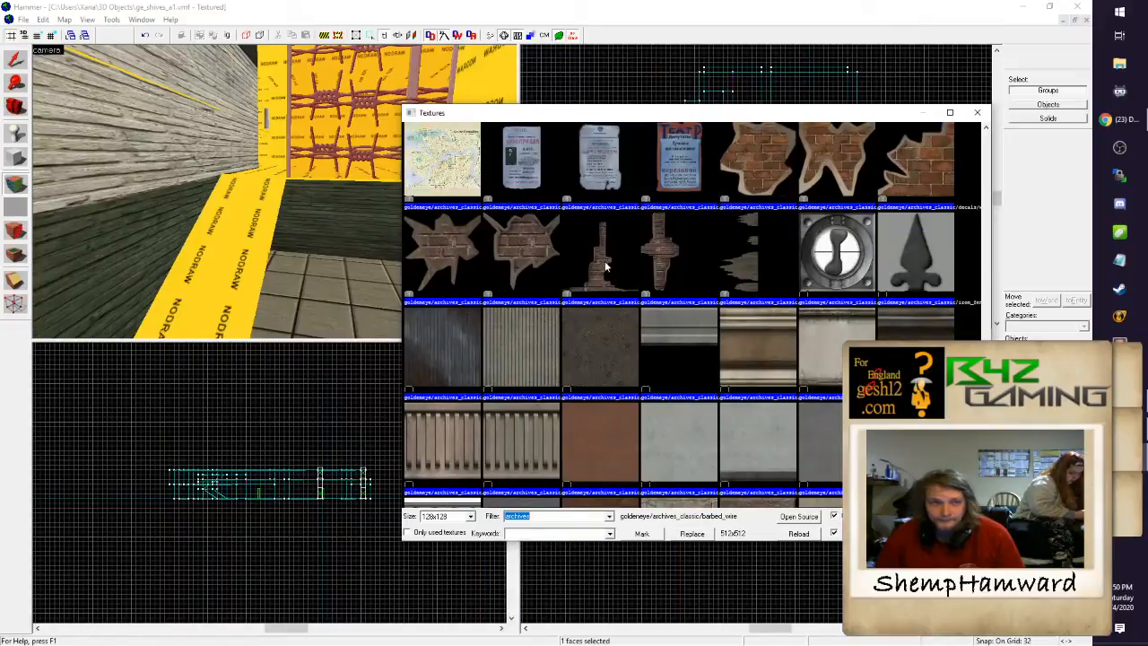
pyautogui.scroll(-3, 607, 269)
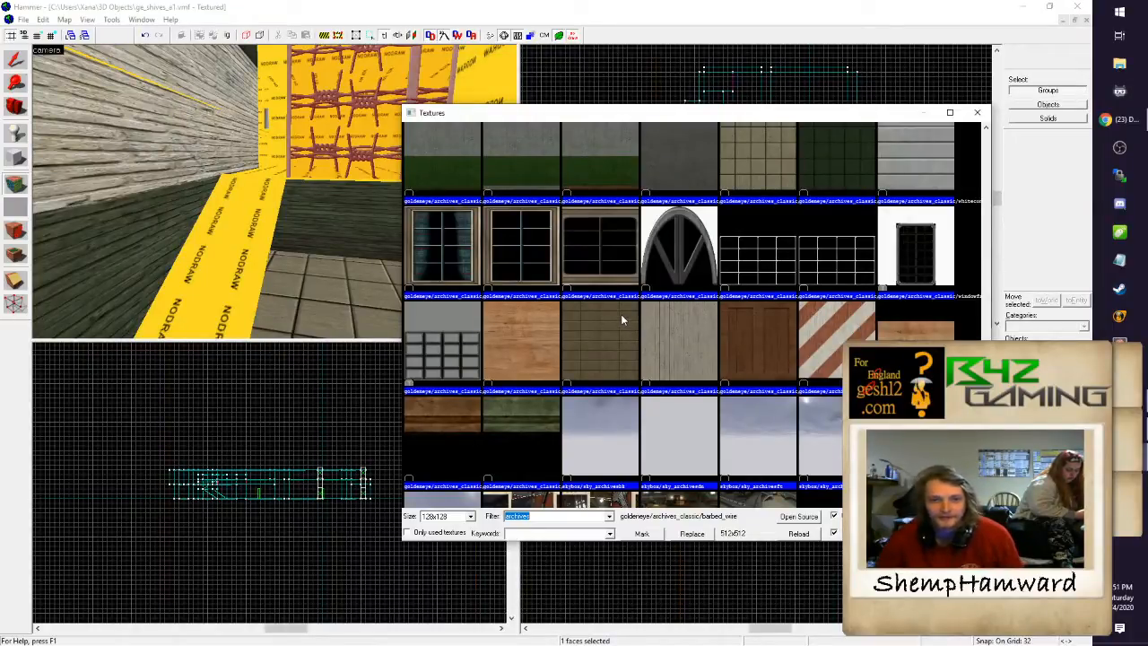
pyautogui.doubleClick(809, 340)
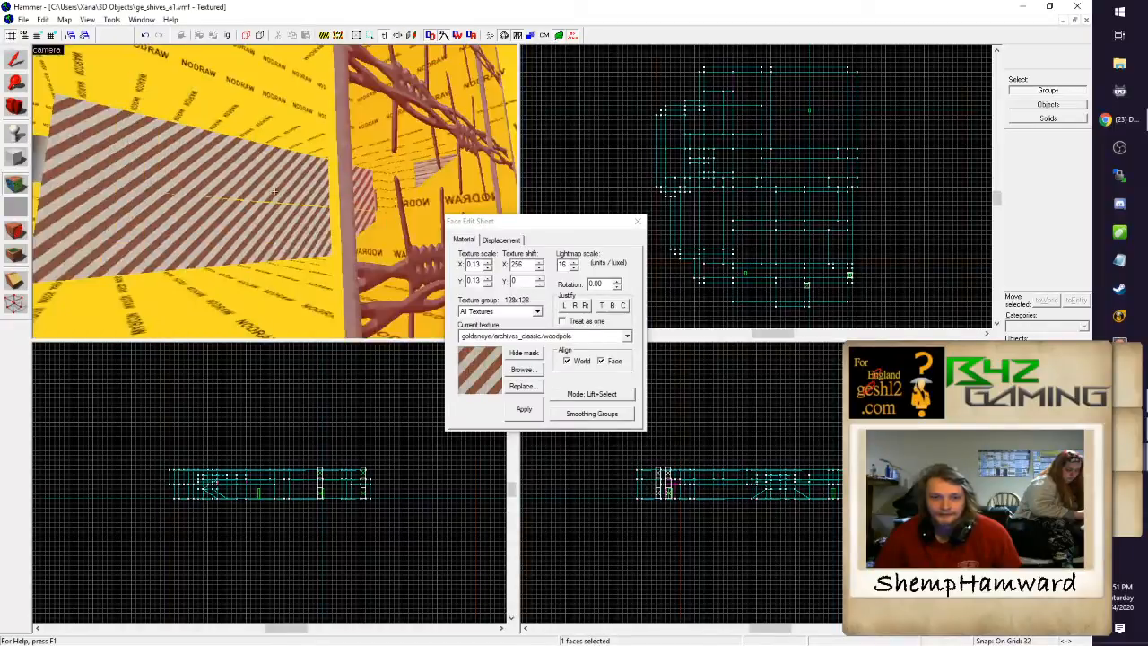
pyautogui.press('w')
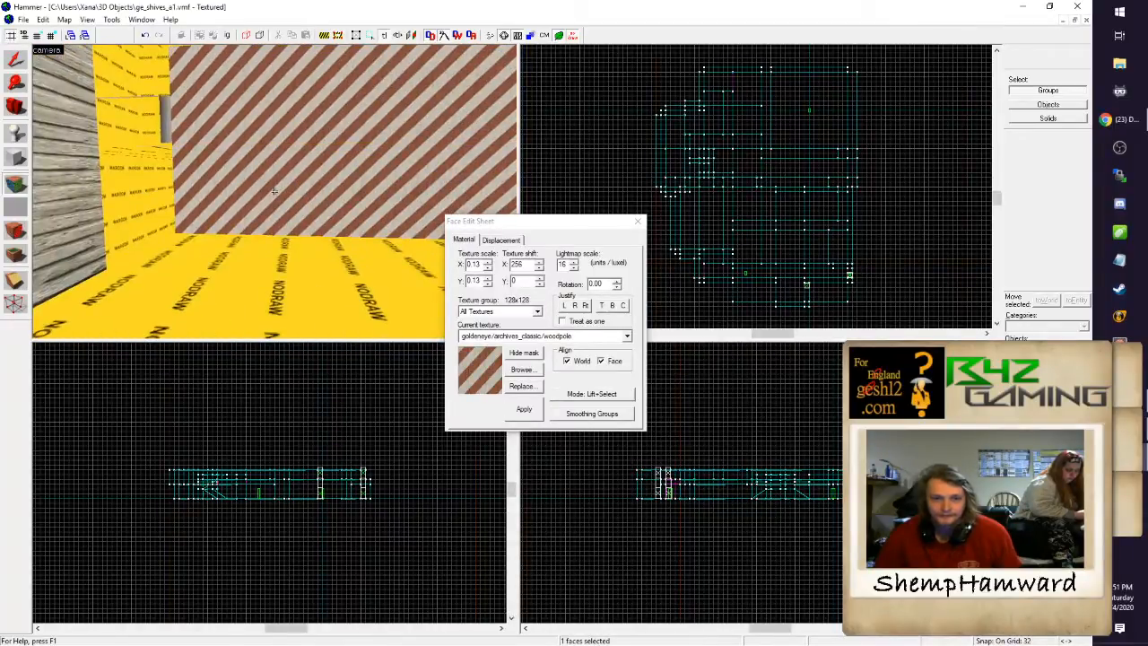
pyautogui.press('w')
pyautogui.press('s')
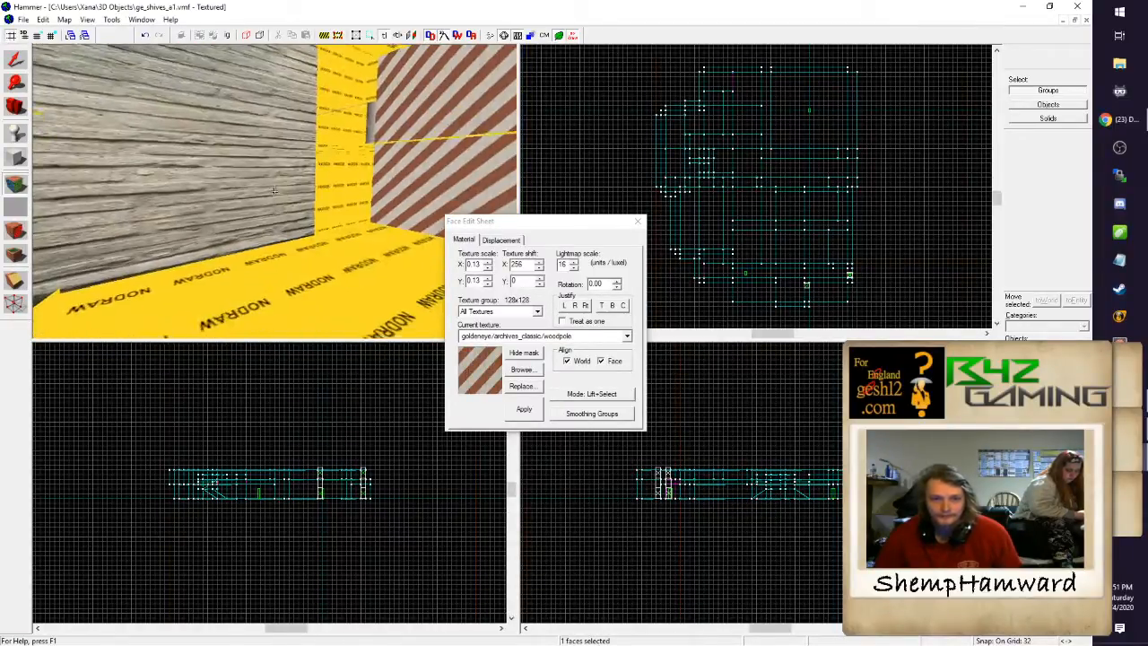
pyautogui.press('s')
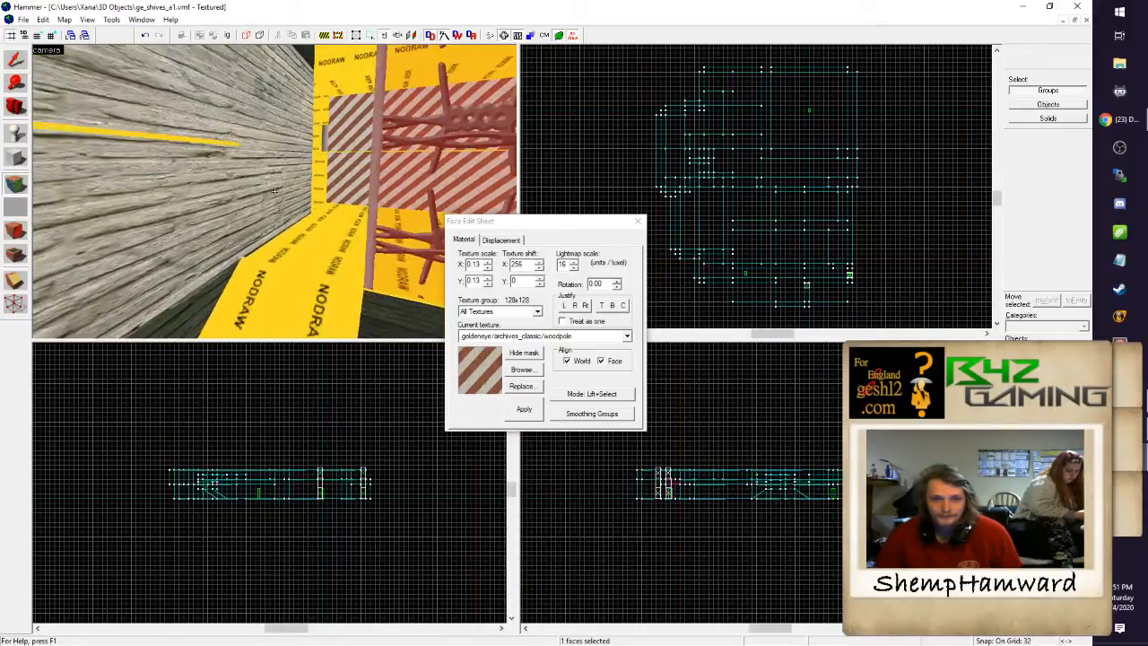
# Step: Choose goldeneye/archives/greentile01a as the current texture from the textures filtered by archives
pyautogui.click(521, 369)
pyautogui.scroll(-3, 632, 273)
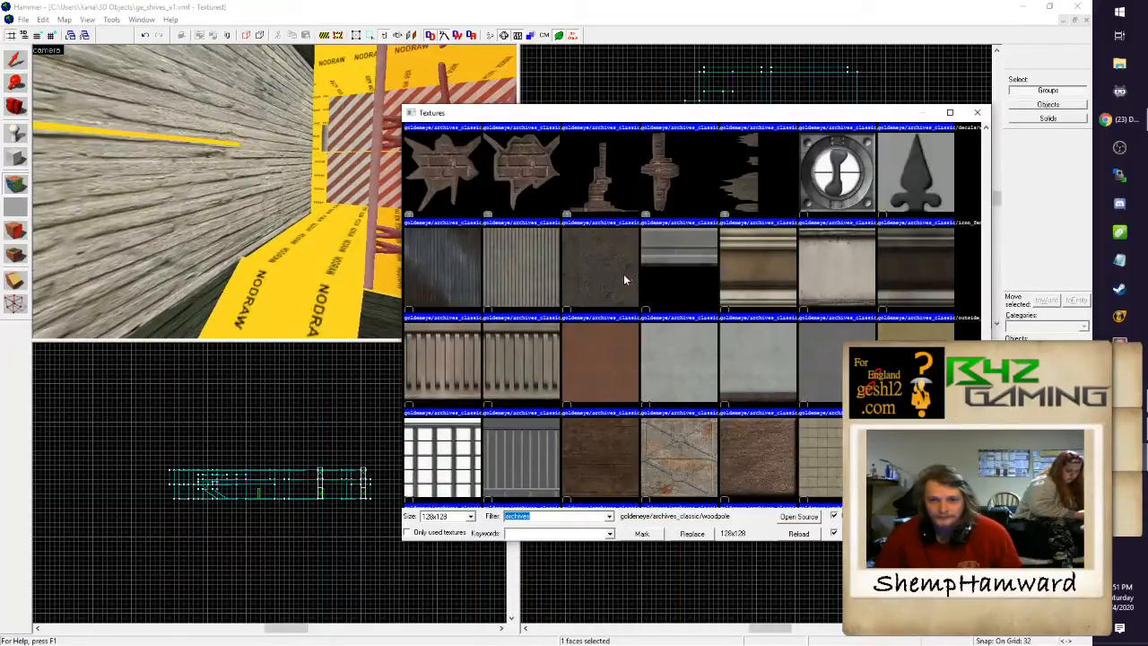
pyautogui.scroll(-3, 624, 273)
pyautogui.scroll(1, 614, 281)
pyautogui.scroll(1, 620, 279)
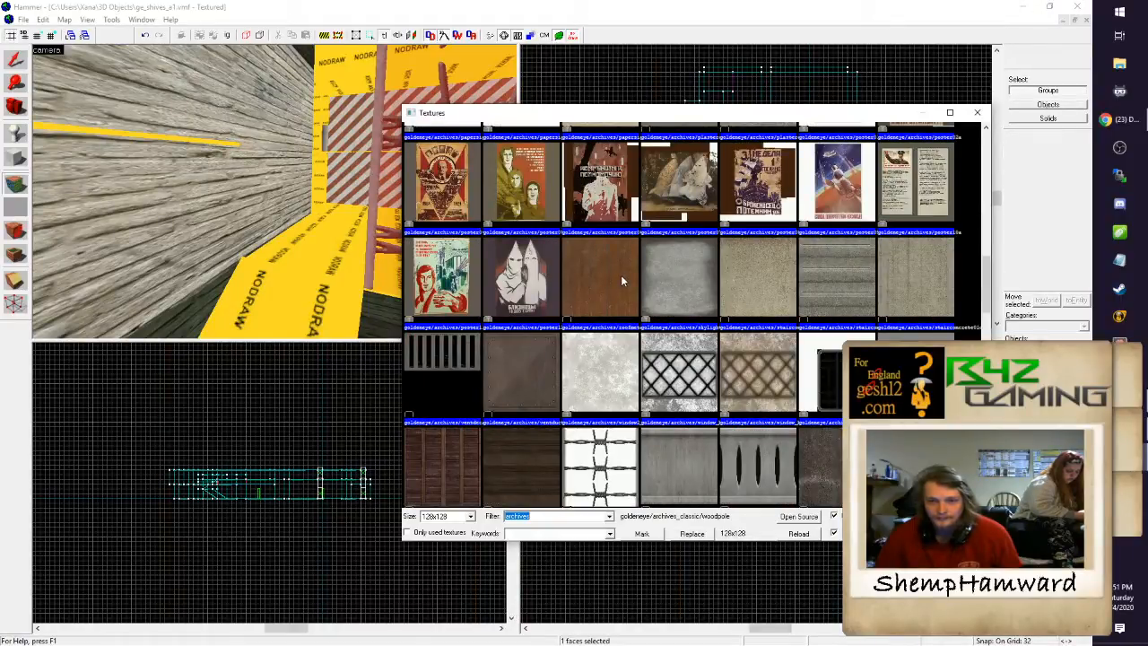
pyautogui.scroll(3, 622, 276)
pyautogui.doubleClick(692, 276)
# Step: Apply goldeneye/archives/greentile01a to the long NODRAW wall faces above the walkway and fit the texture to them
pyautogui.press('z')
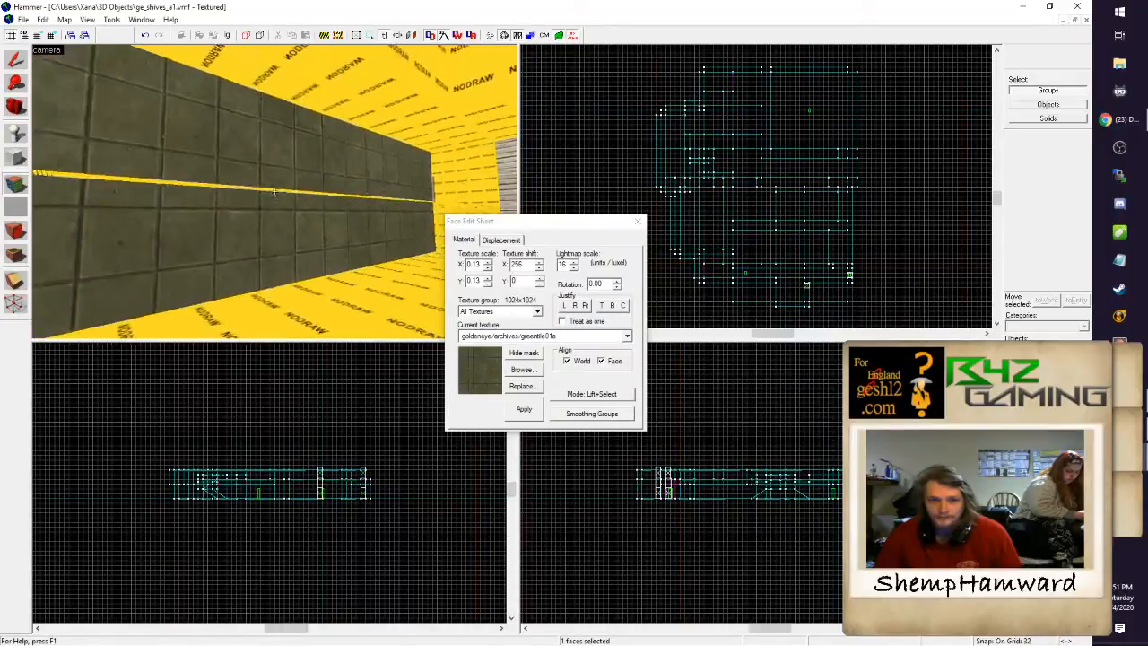
pyautogui.press('z')
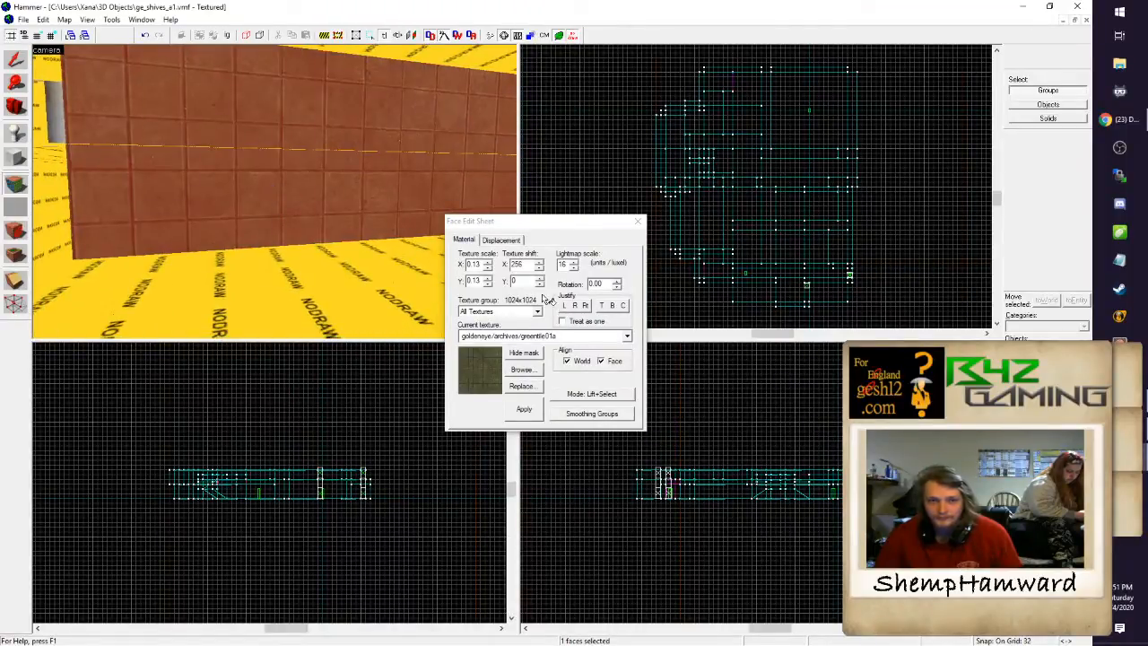
pyautogui.click(585, 306)
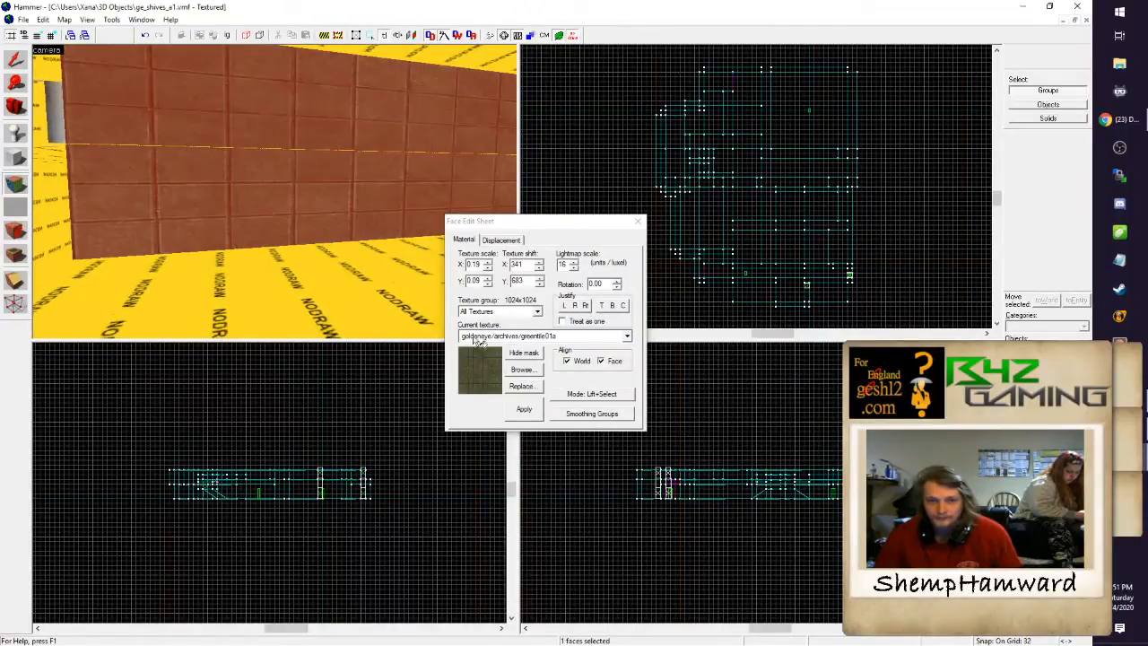
# Step: Filter the textures by library and choose goldeneye/library_classic/catwalks01a as the current texture
pyautogui.press('z')
pyautogui.press('w')
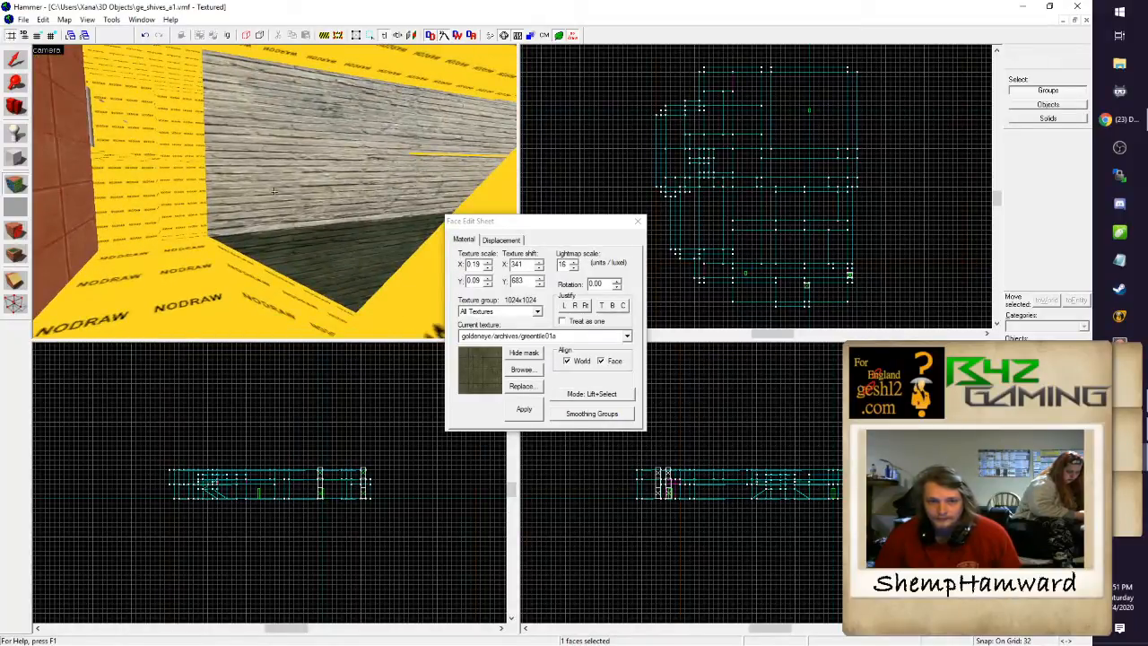
pyautogui.press('z')
pyautogui.click(523, 369)
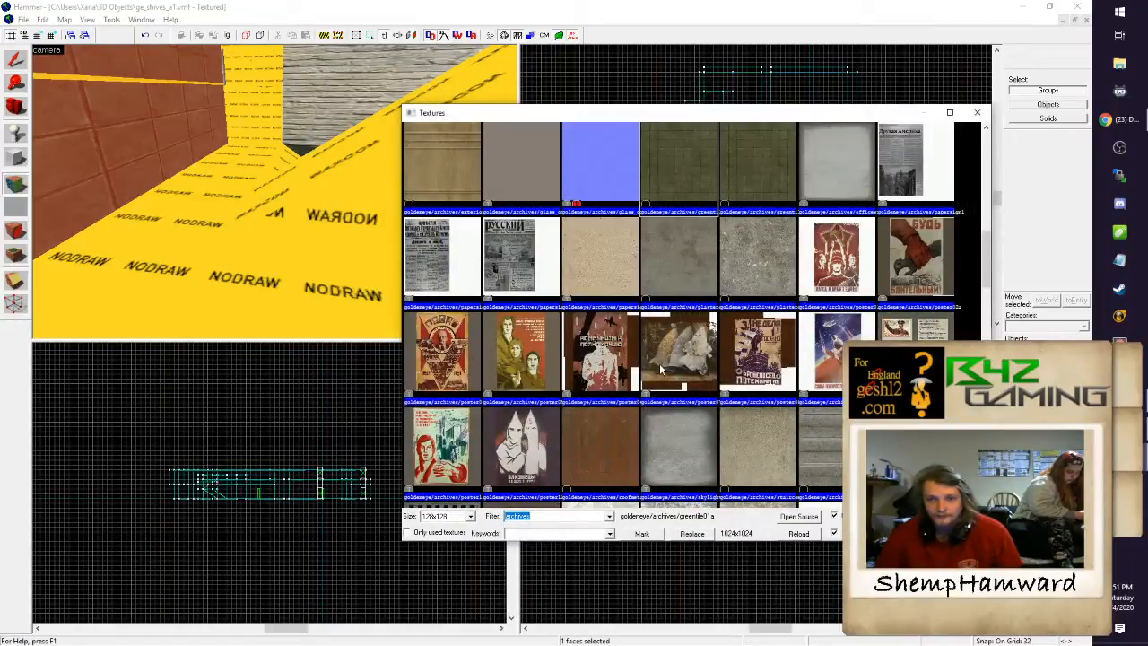
pyautogui.write('library')
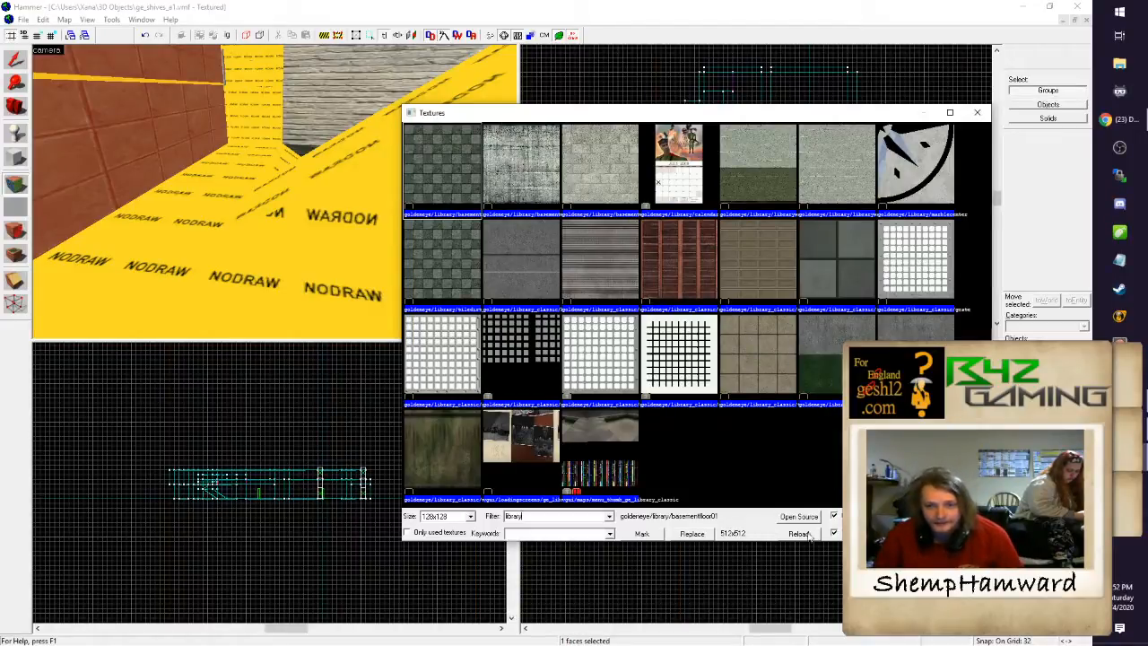
pyautogui.doubleClick(582, 288)
# Step: Apply catwalks01a to the NODRAW surfaces of both ramps rising from the tiled floor
pyautogui.press('z')
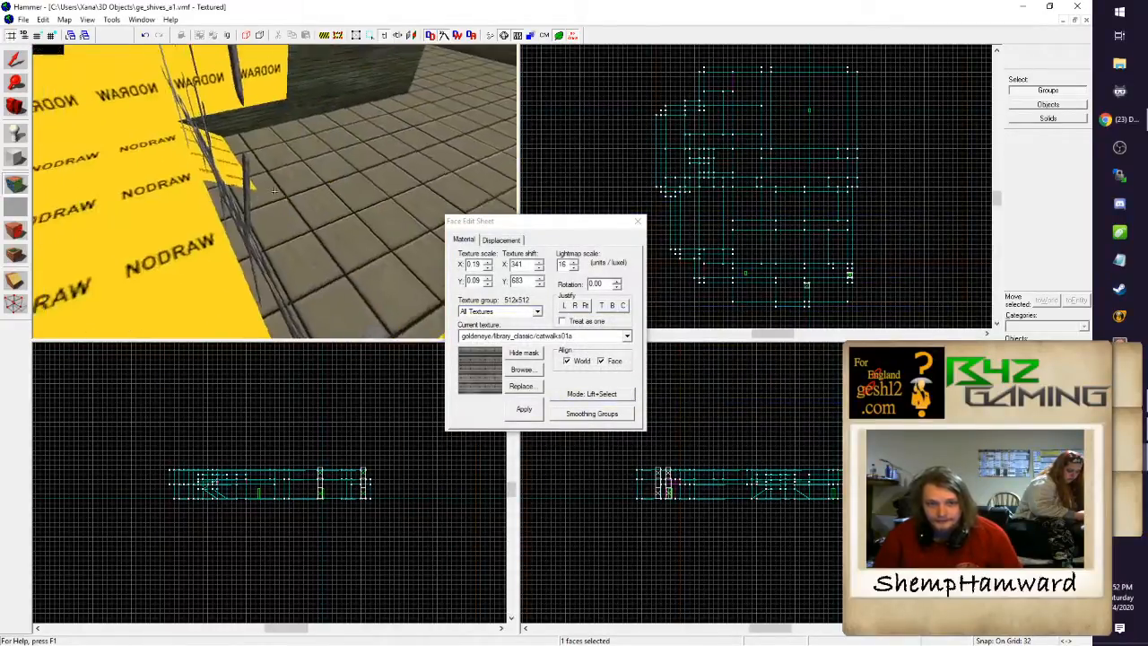
pyautogui.press('w')
pyautogui.rightClick(274, 191)
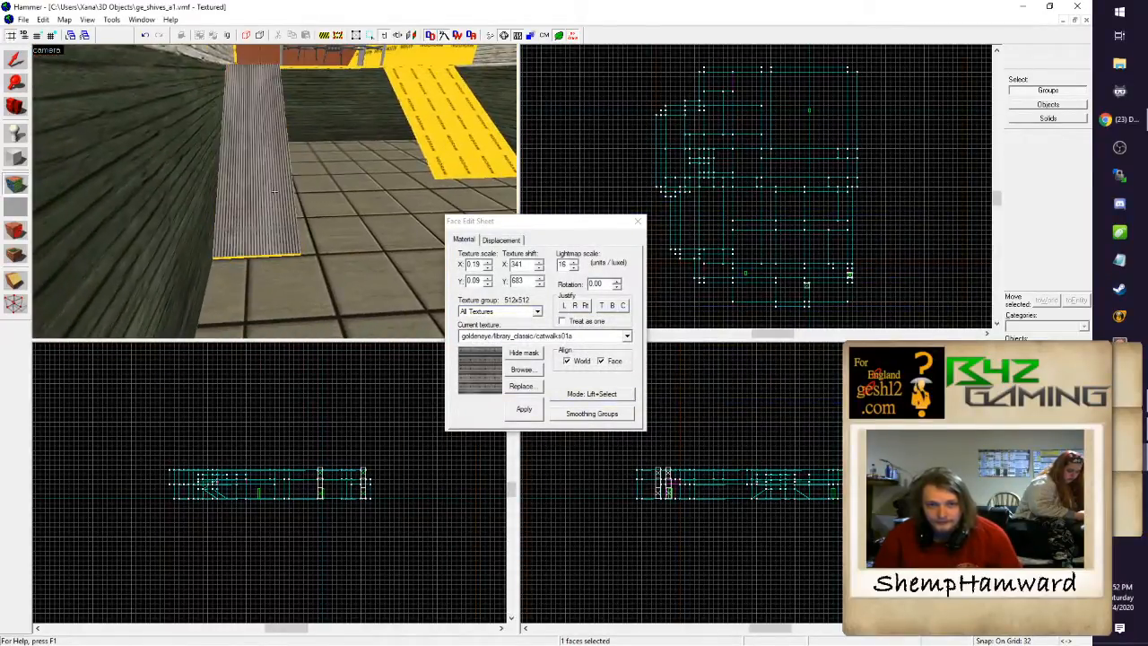
pyautogui.press('w')
pyautogui.press('d')
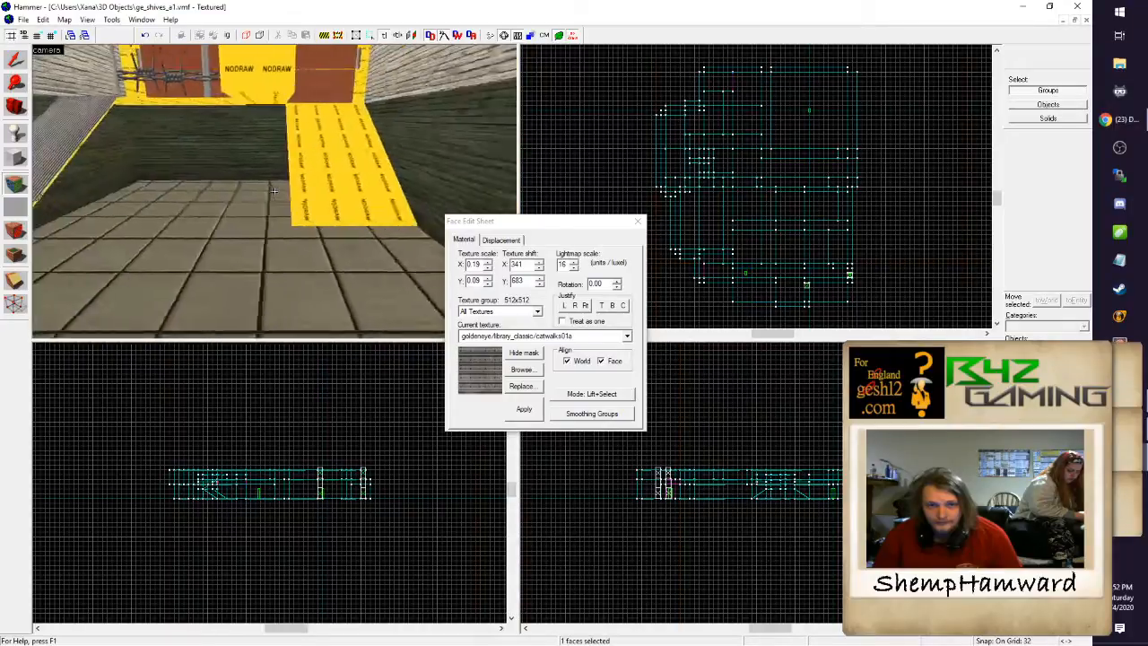
pyautogui.press('a')
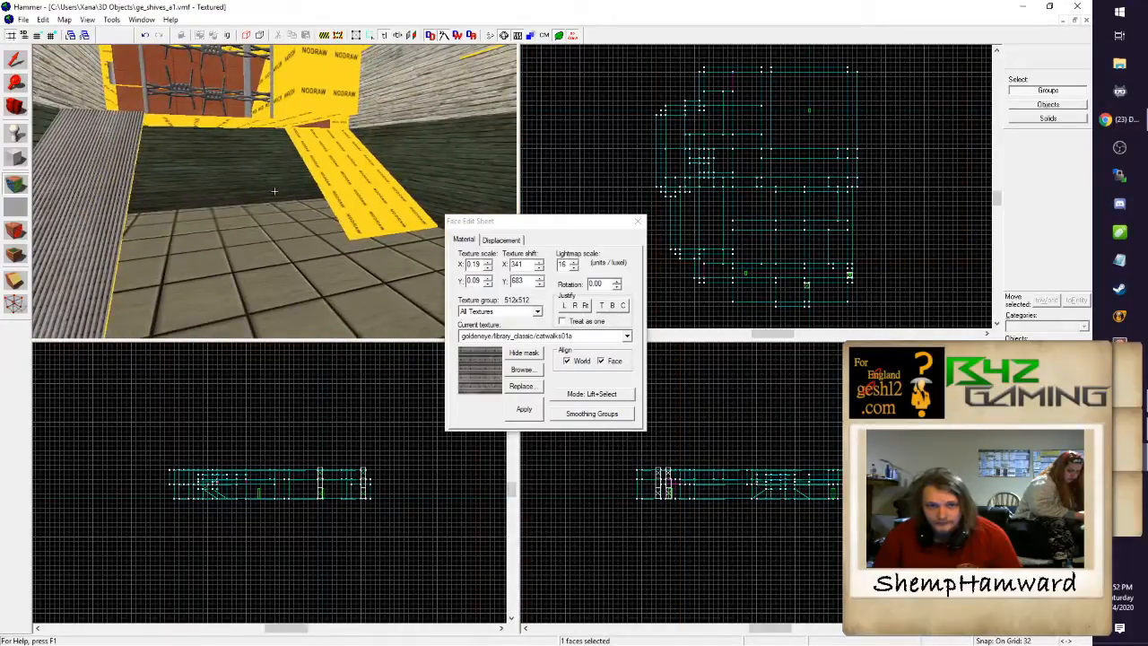
pyautogui.press('d')
pyautogui.rightClick(274, 191)
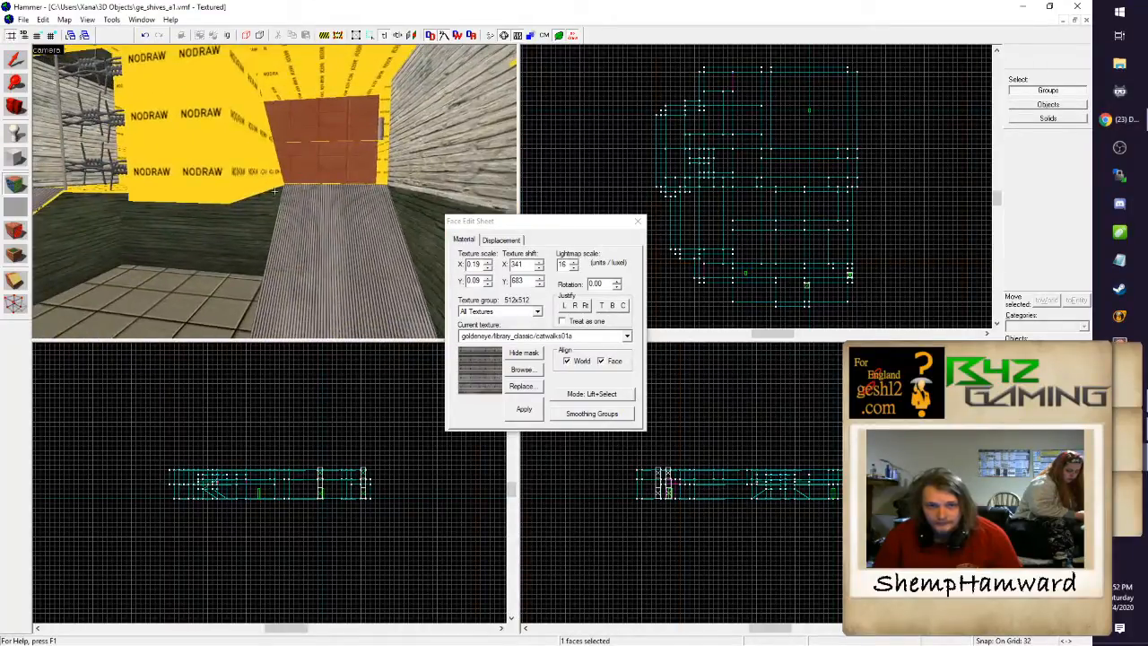
# Step: Apply catwalks01a to the NODRAW floor faces of the upper walkway between the ramps and the barbed wire
pyautogui.press('w')
pyautogui.press('d')
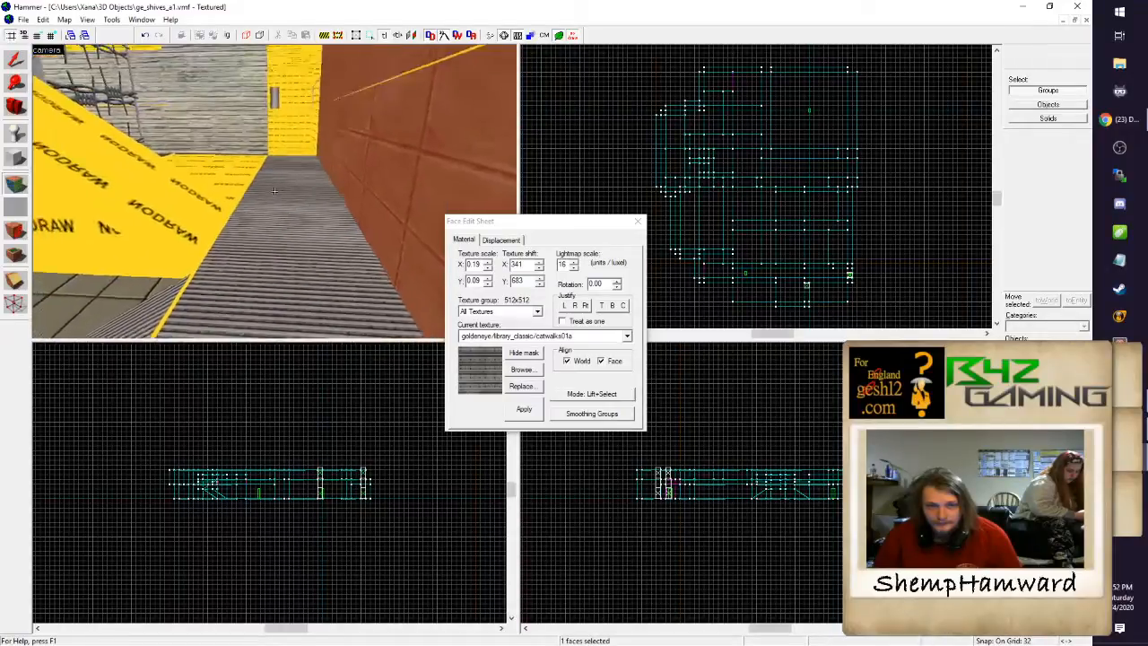
pyautogui.press('d')
pyautogui.press('w')
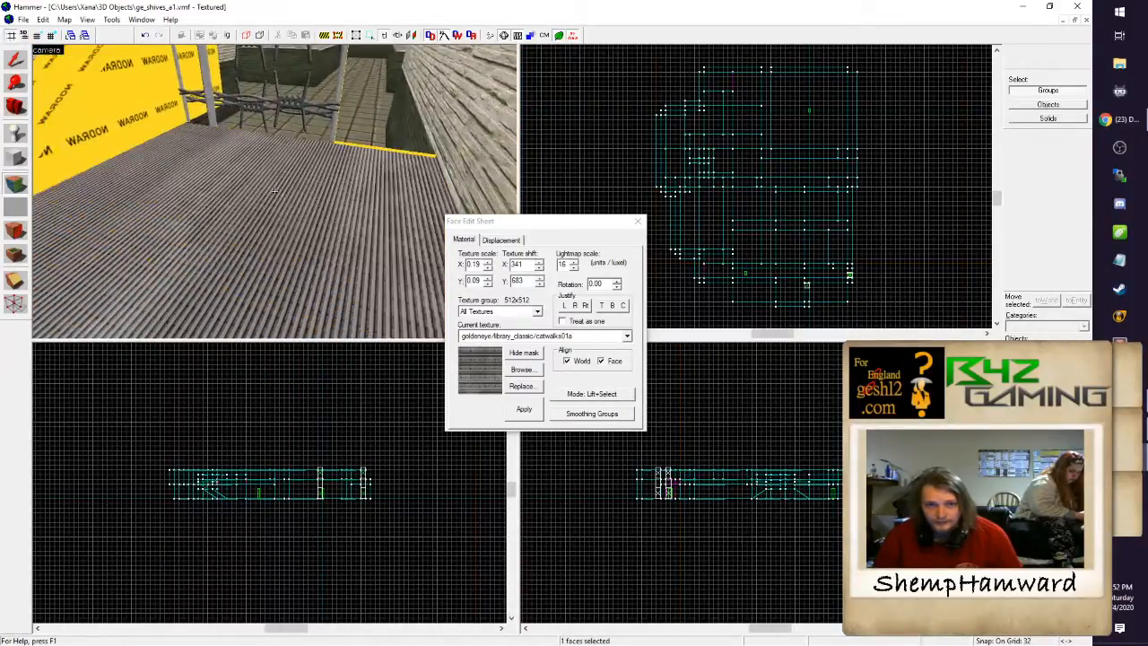
pyautogui.press('w')
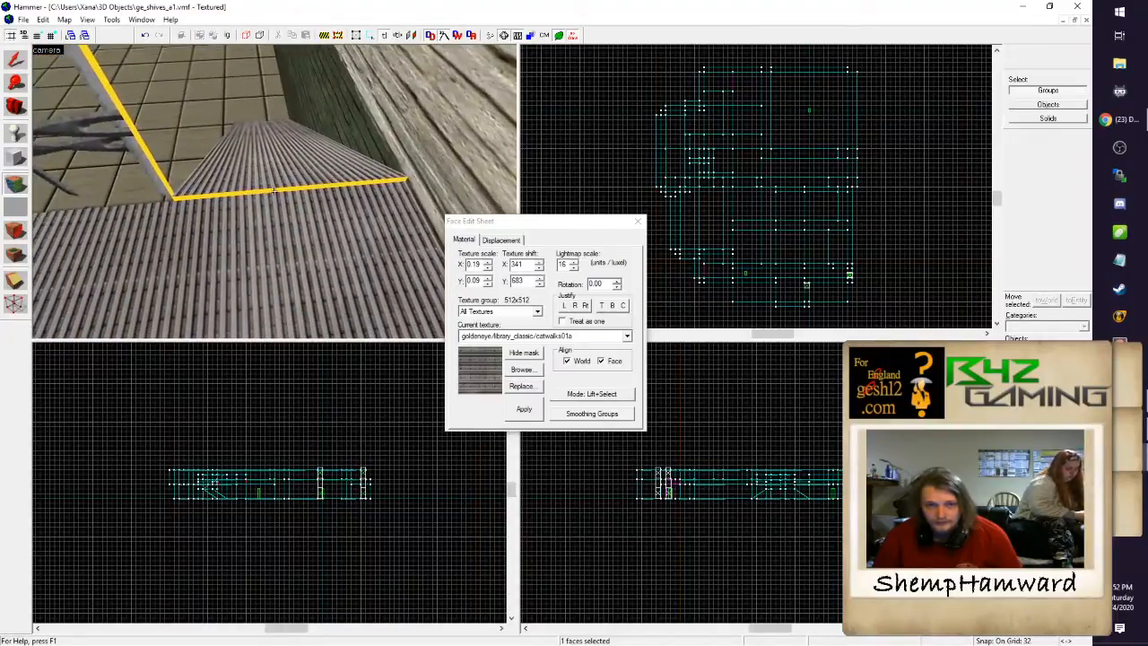
pyautogui.press('w')
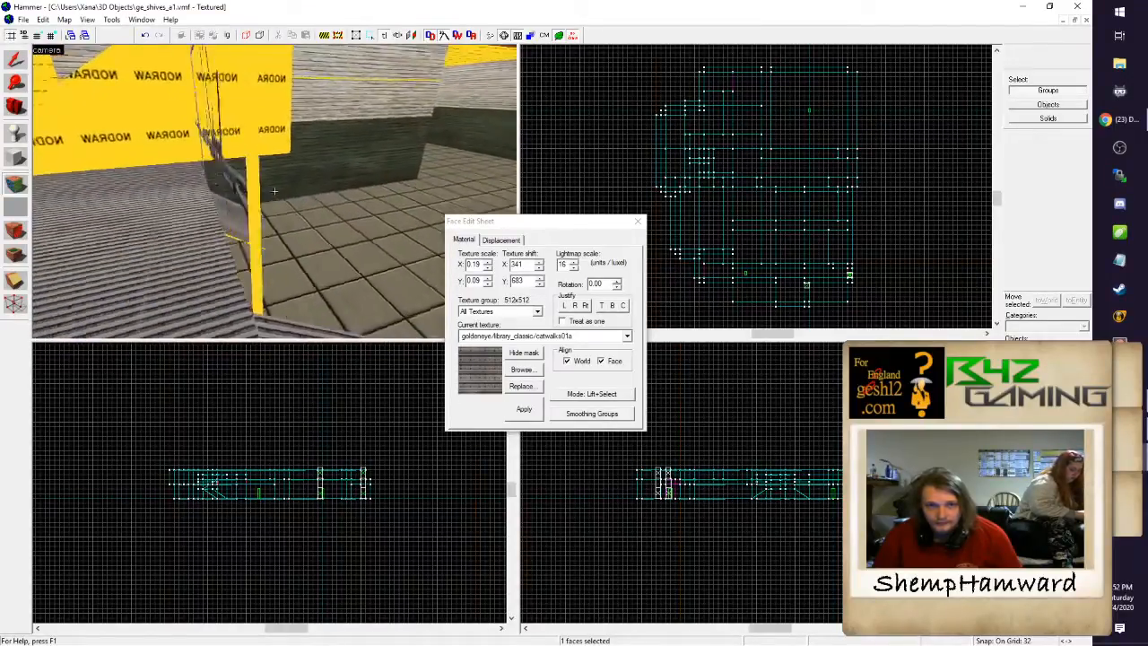
# Step: Undo the catwalks01a texture placed on the tiled floor area beside the barbed wire
pyautogui.press('a')
pyautogui.press('d')
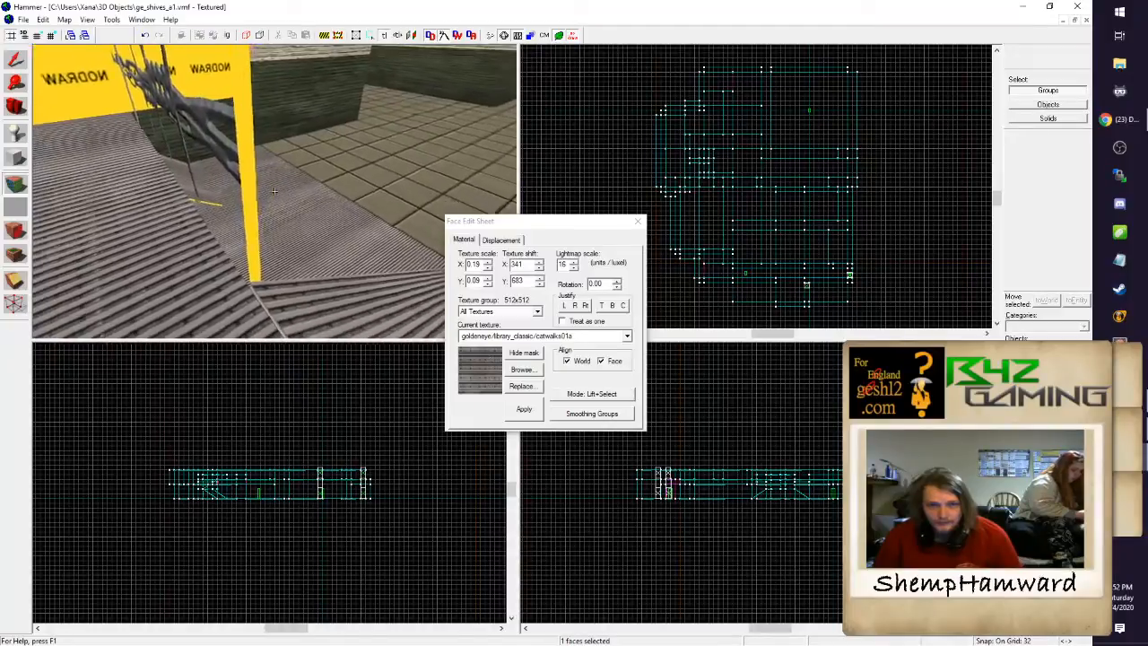
pyautogui.hotkey('ctrl', 'z')
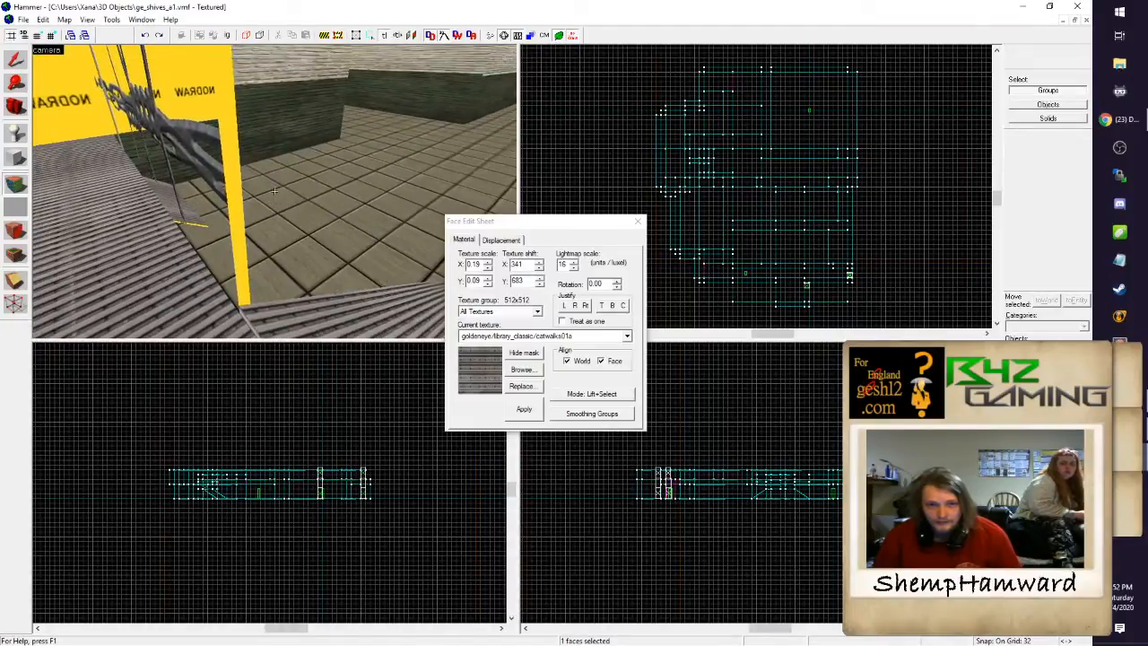
# Step: Lift greentile01a from the tiled wall, apply it to the thin NODRAW strip between the wall faces, and fit it to the face
pyautogui.click(274, 191)
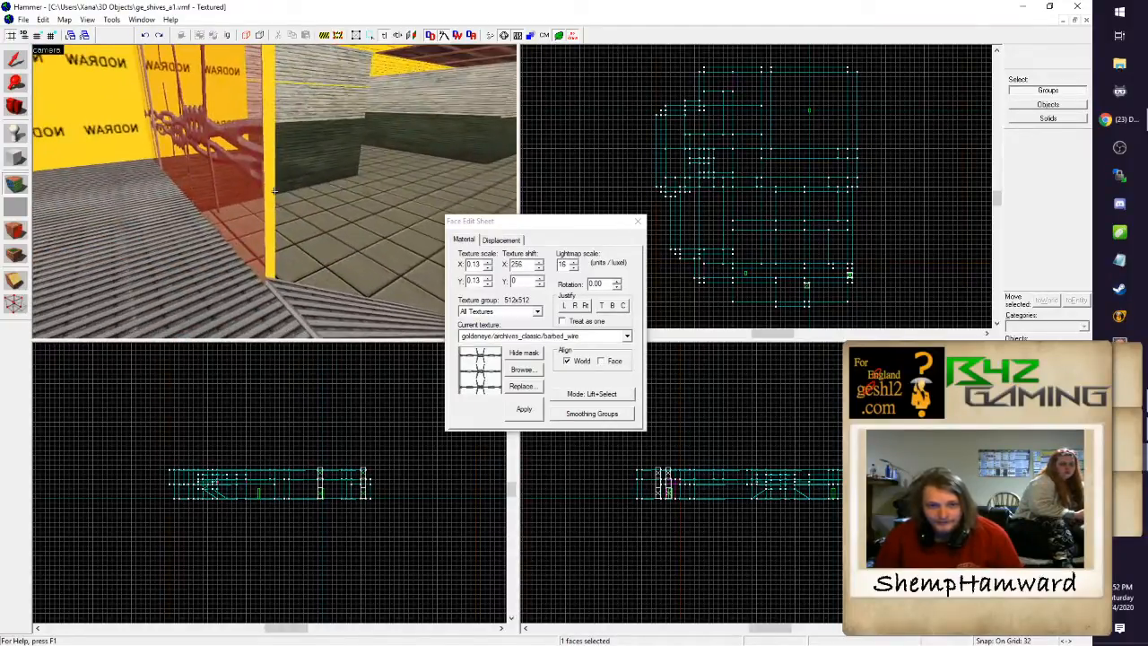
pyautogui.press('w')
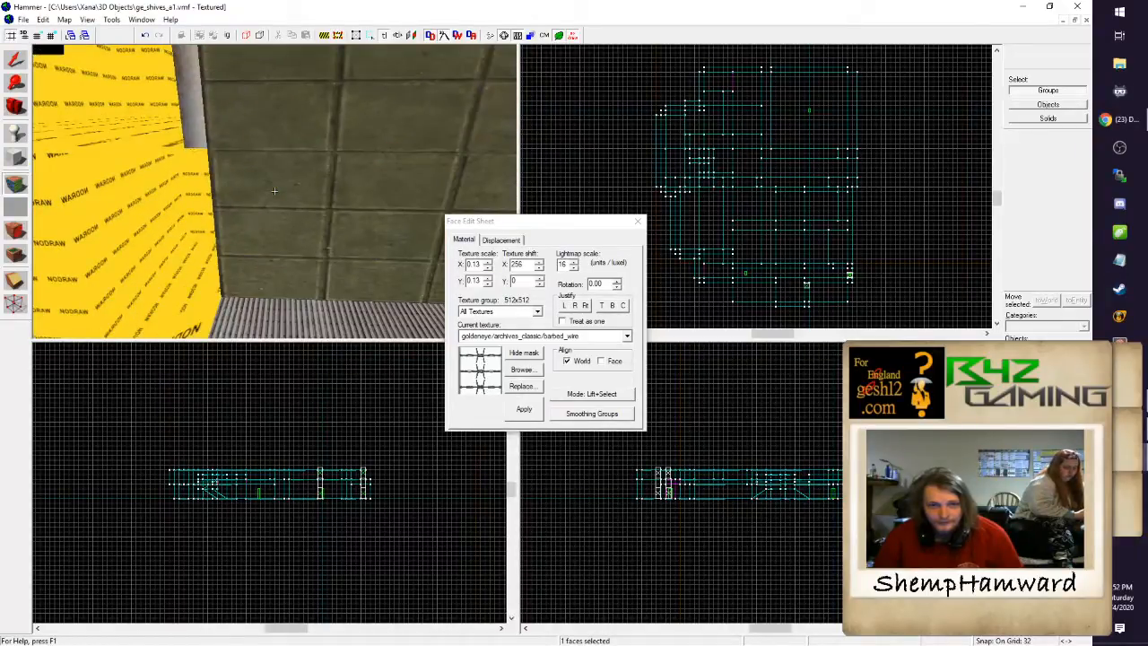
pyautogui.click(274, 191)
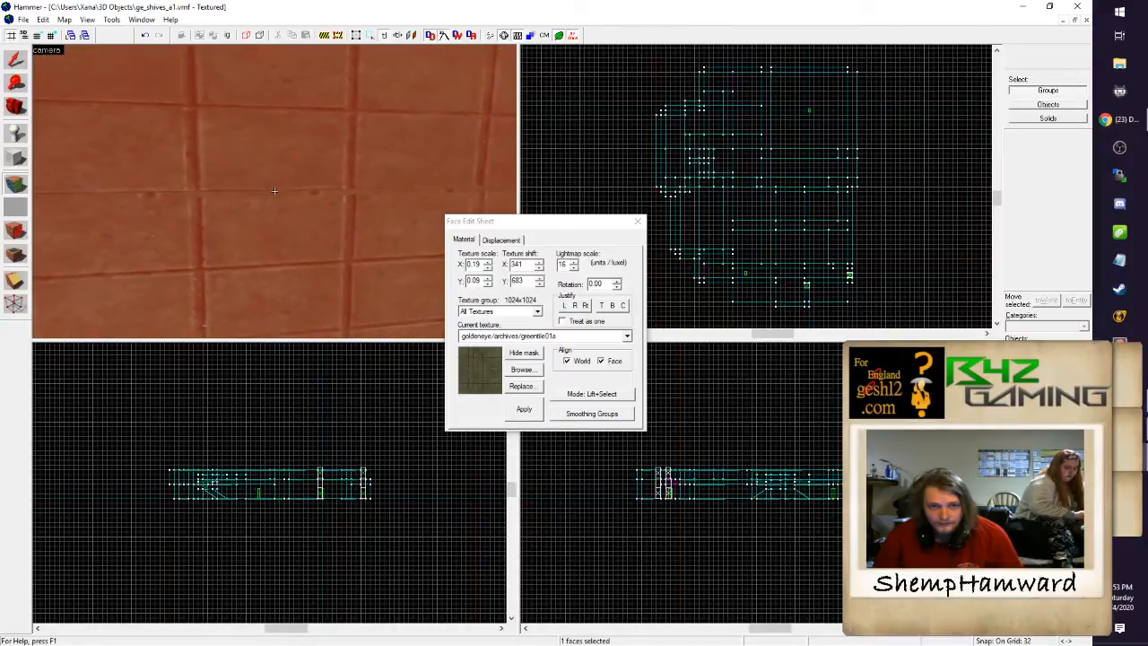
pyautogui.click(274, 191)
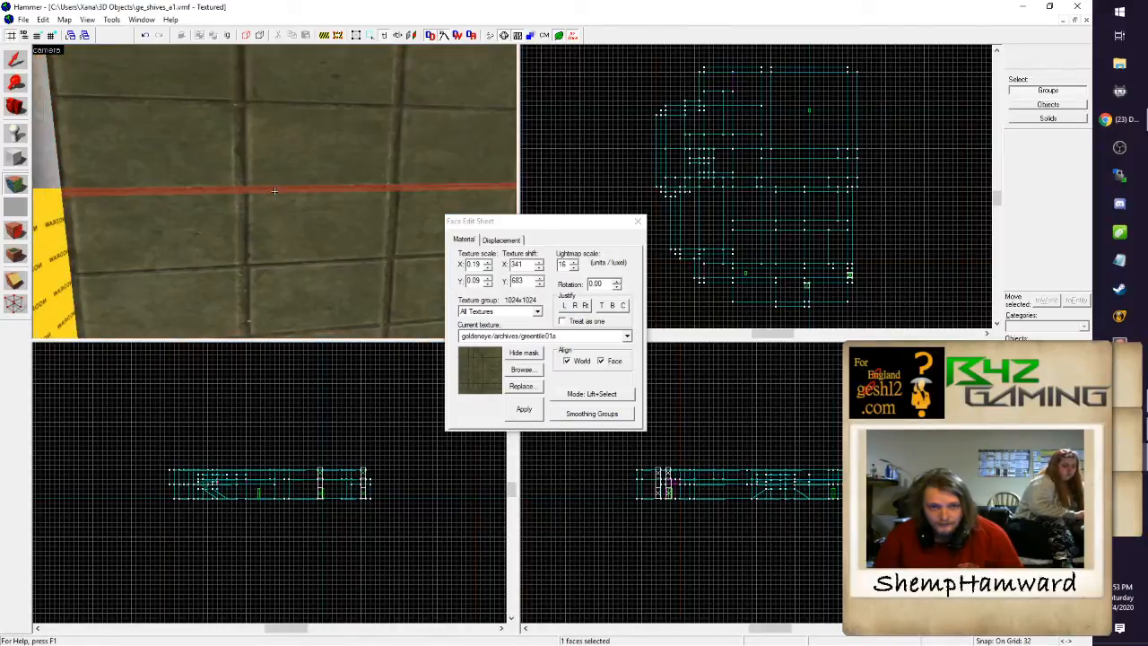
pyautogui.press('z')
pyautogui.click(586, 306)
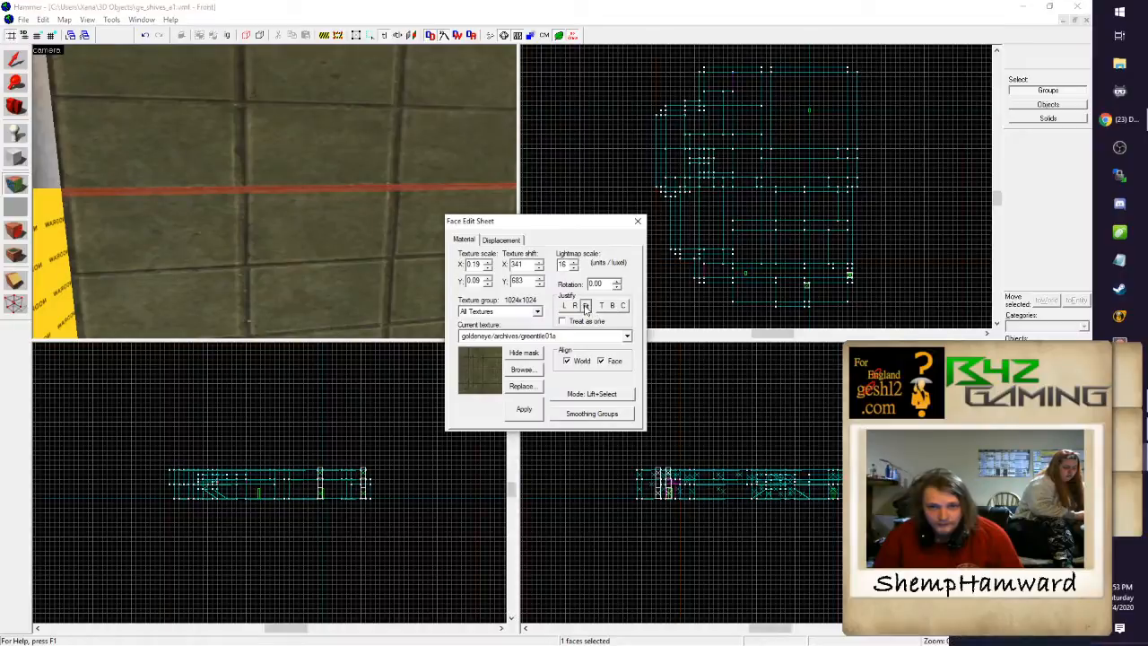
pyautogui.click(635, 222)
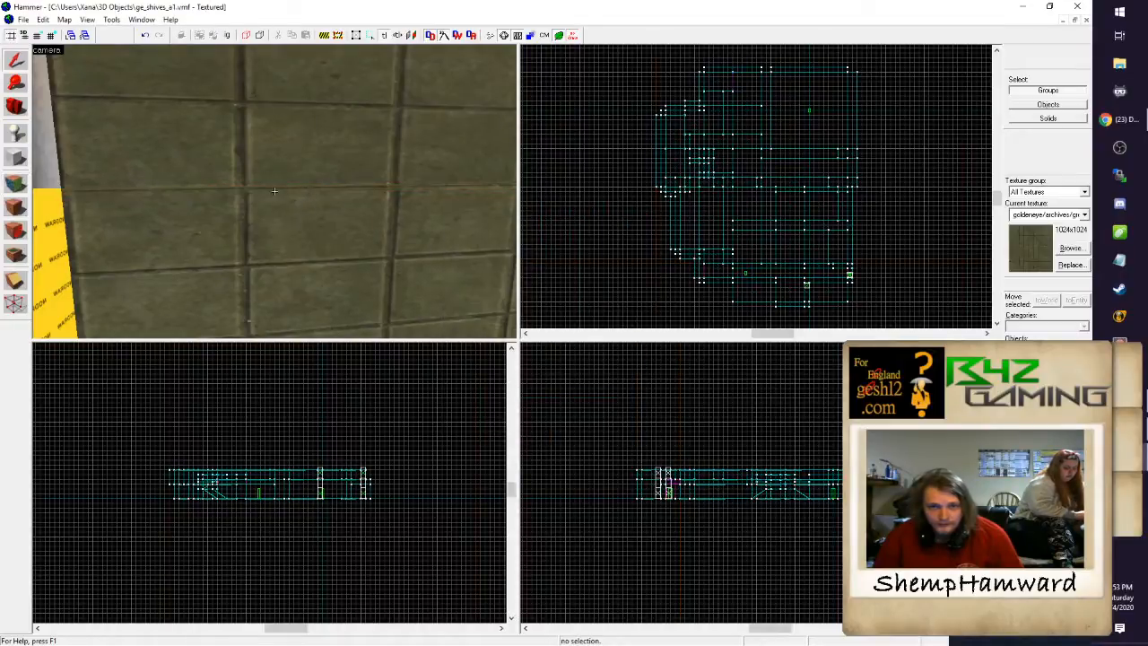
# Step: Select the thin NODRAW floor solid in the room behind the green tiled wall
pyautogui.press('a')
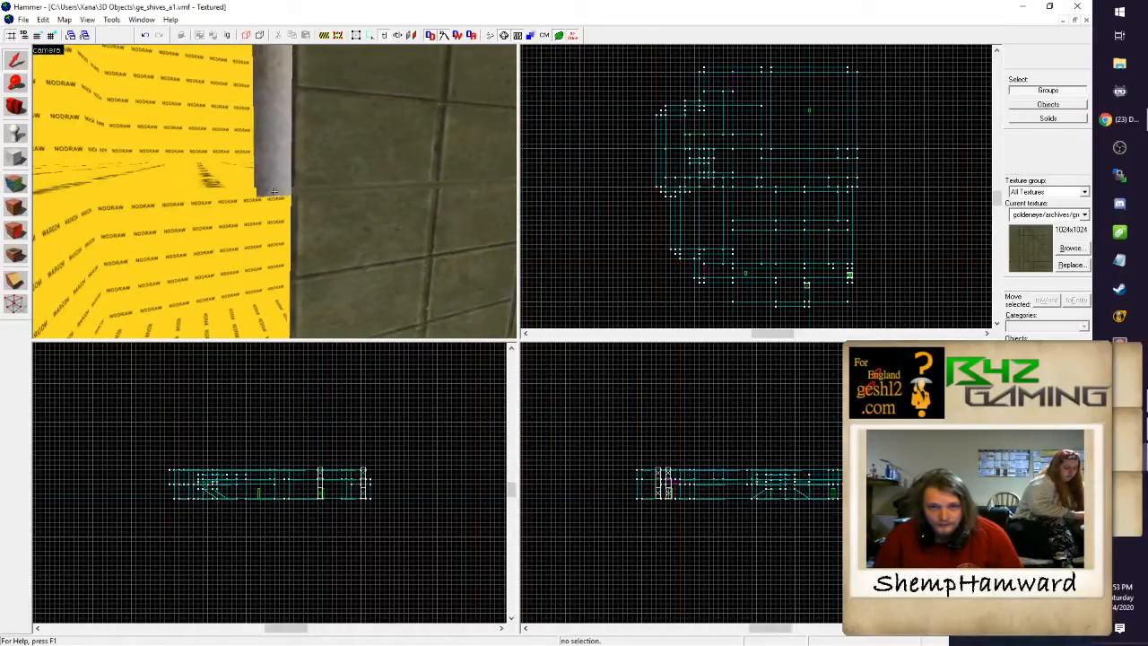
pyautogui.press('s')
pyautogui.press('w')
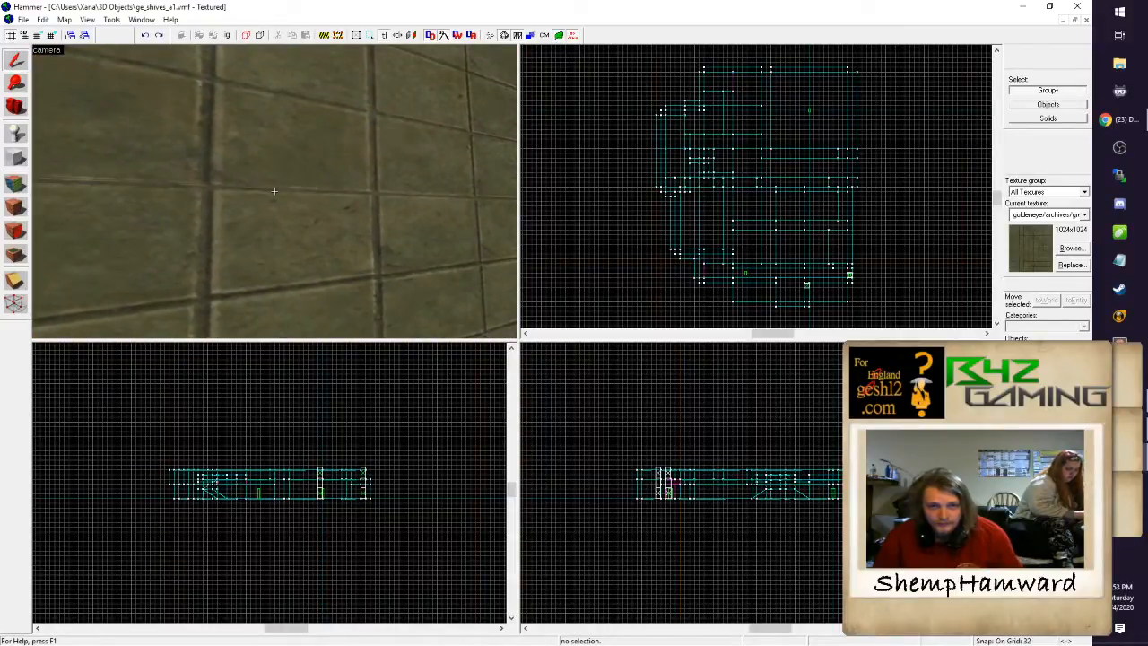
pyautogui.press('s')
pyautogui.press('w')
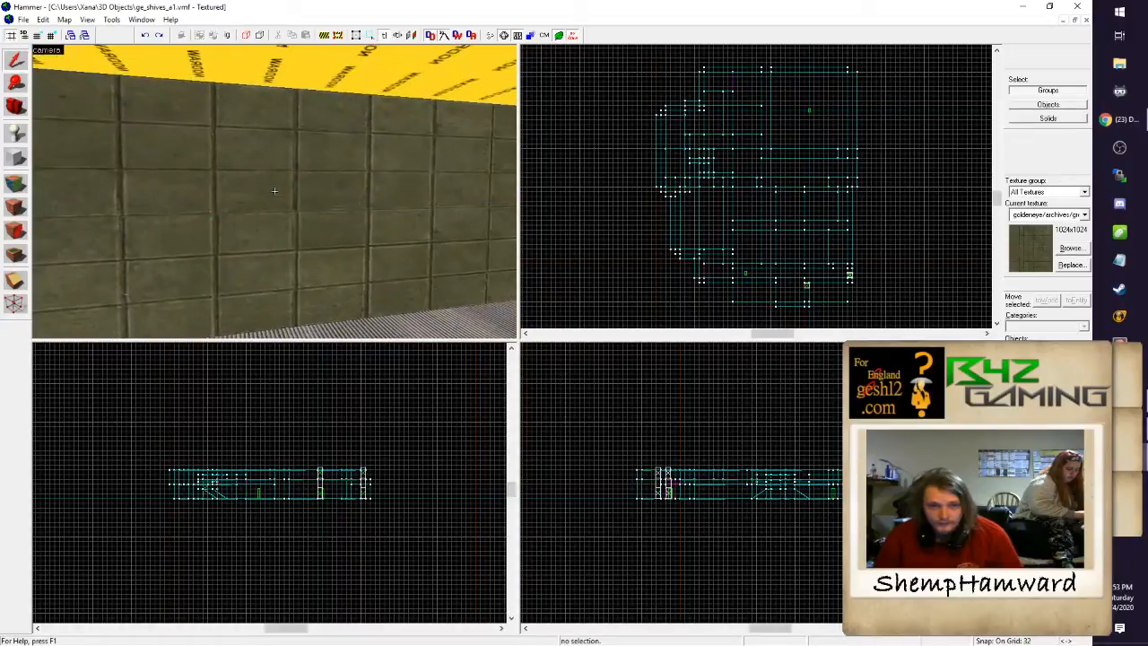
pyautogui.press('w')
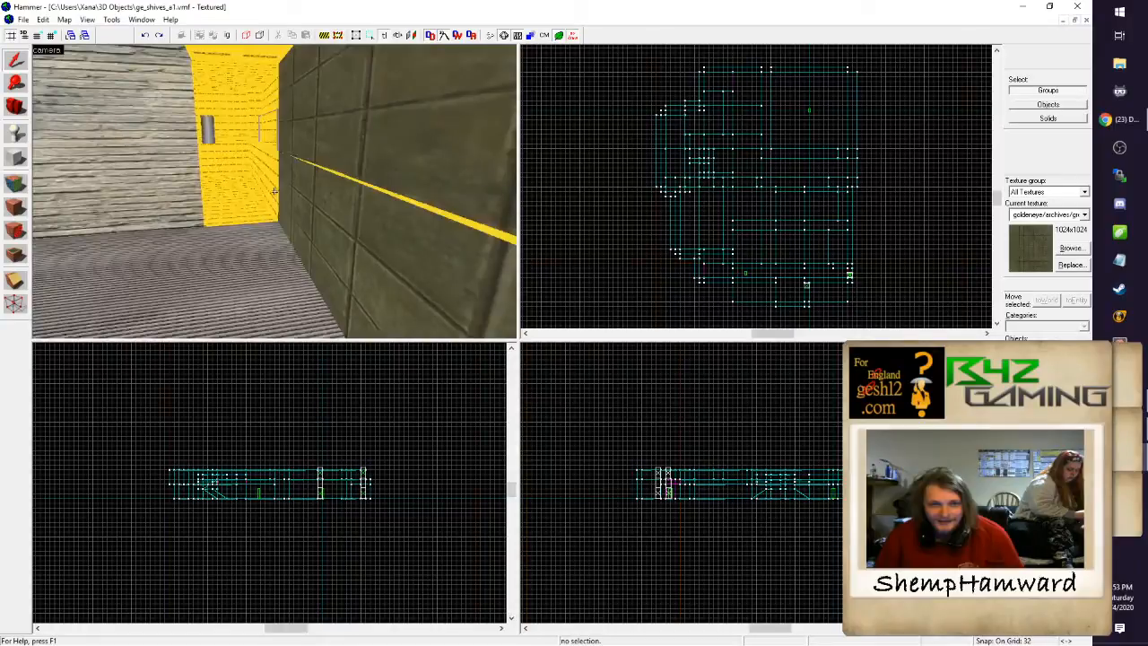
pyautogui.click(274, 190)
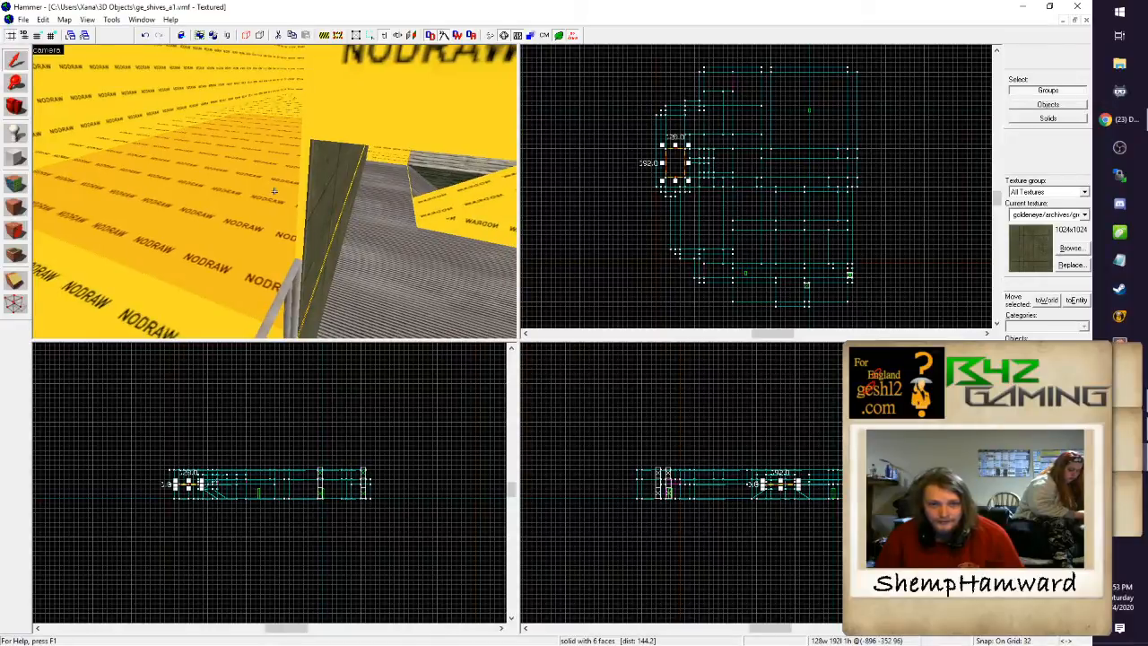
# Step: Narrow the selected thin NODRAW floor solid to 112 units wide from its east edge, using a 16-unit grid
pyautogui.press('z')
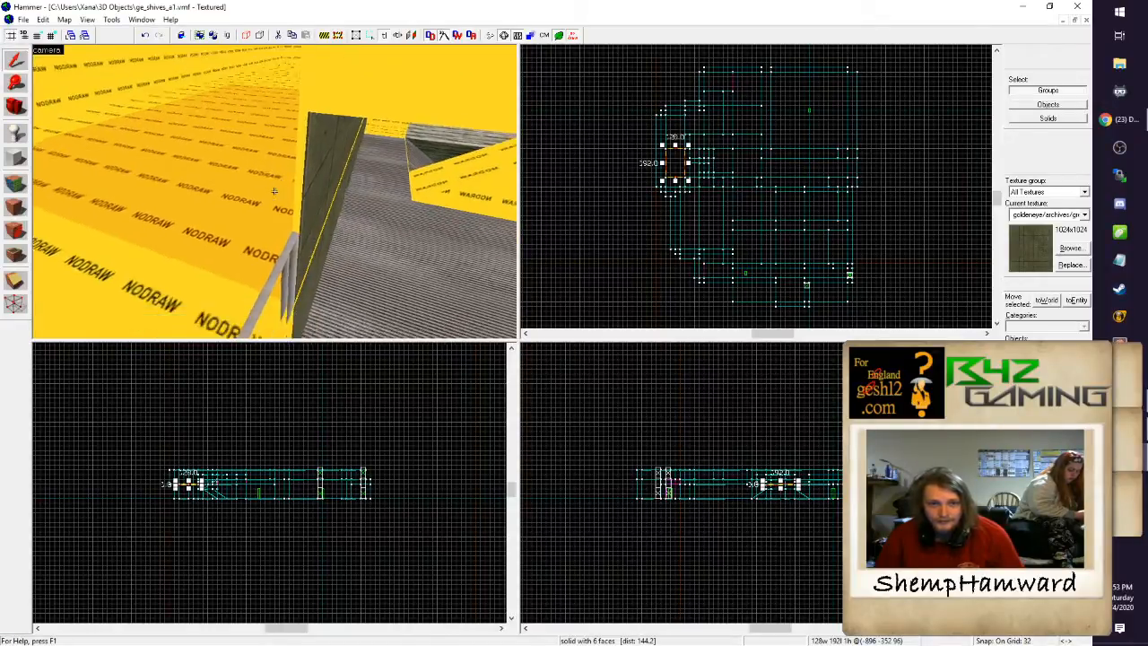
pyautogui.press('w')
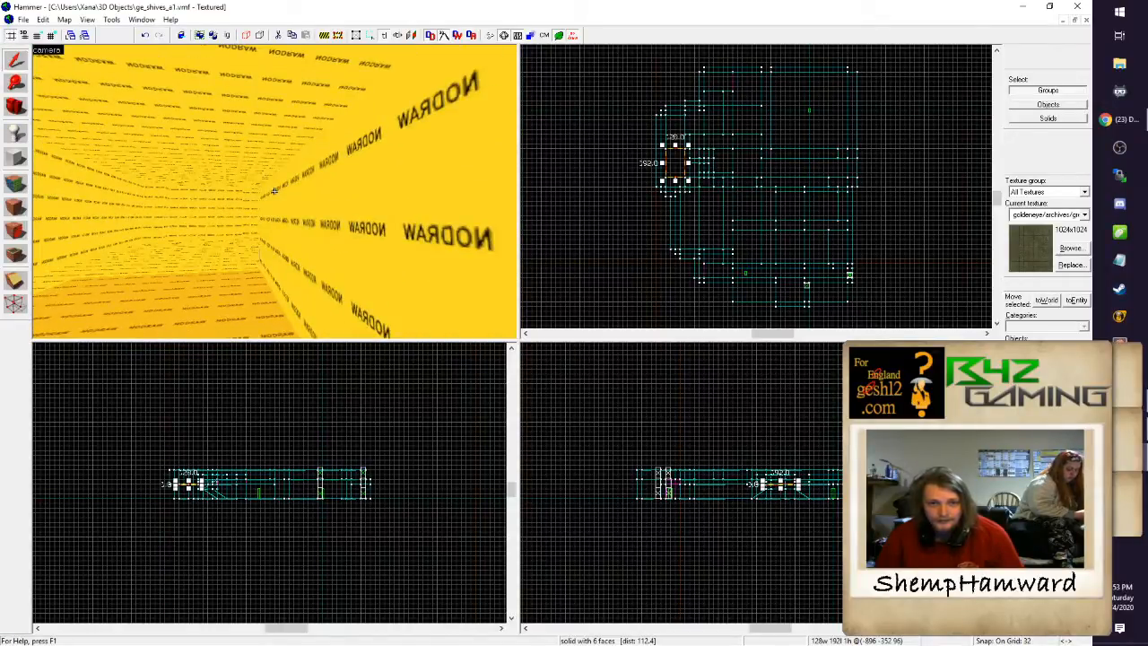
pyautogui.press('w')
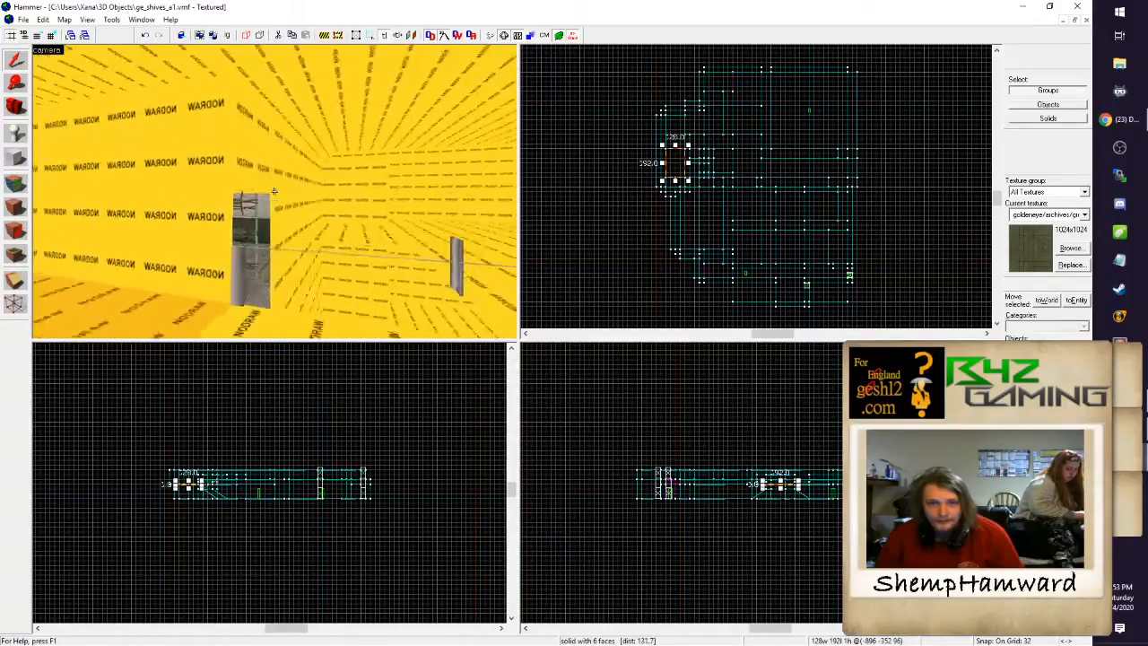
pyautogui.press('w')
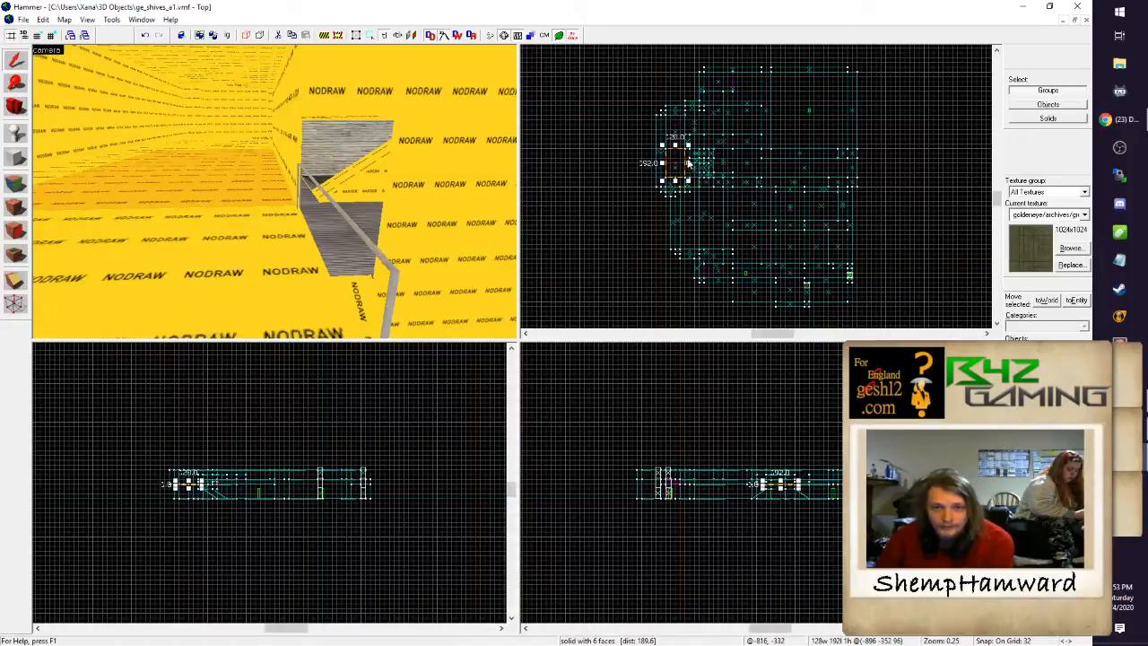
pyautogui.scroll(3, 687, 155)
pyautogui.scroll(2, 687, 156)
pyautogui.scroll(2, 676, 188)
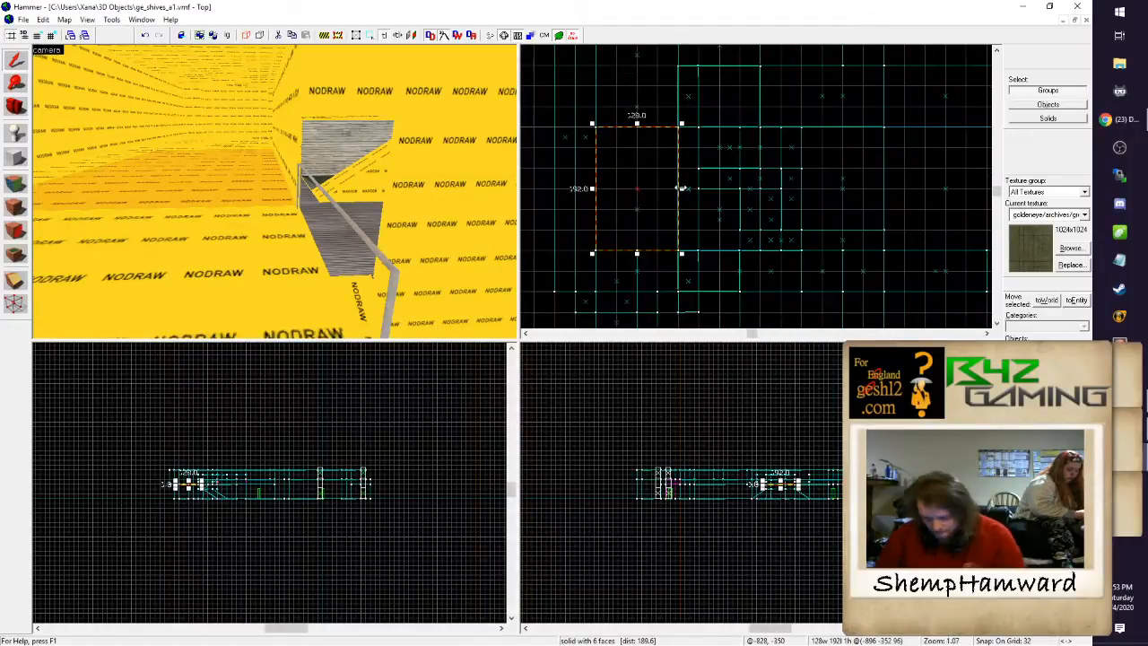
pyautogui.press('[')
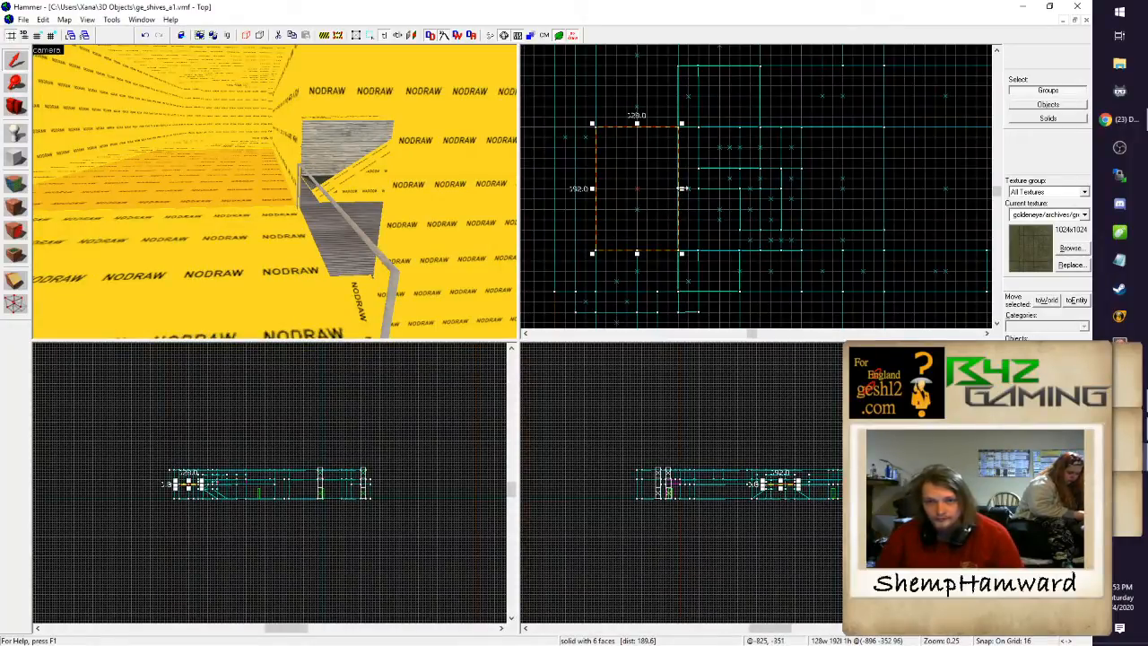
pyautogui.moveTo(682, 189); pyautogui.dragTo(674, 188)
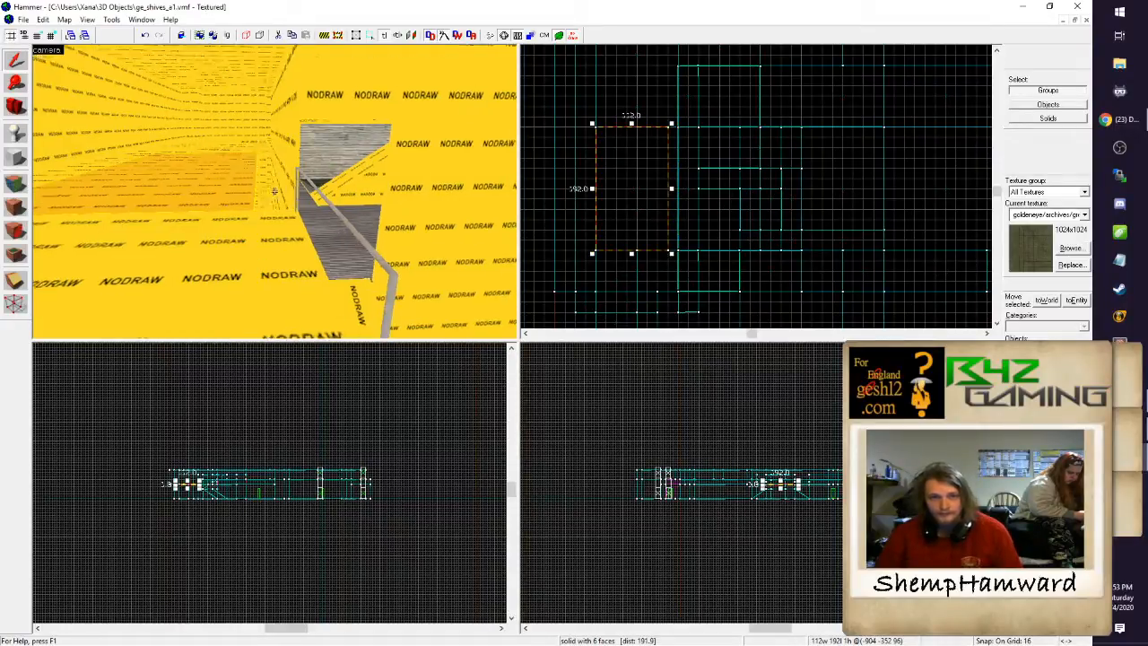
# Step: Select the 96-unit railing solid by the walkway and set its railing_b texture scale to X 0.15 and Y -0.05
pyautogui.press('w')
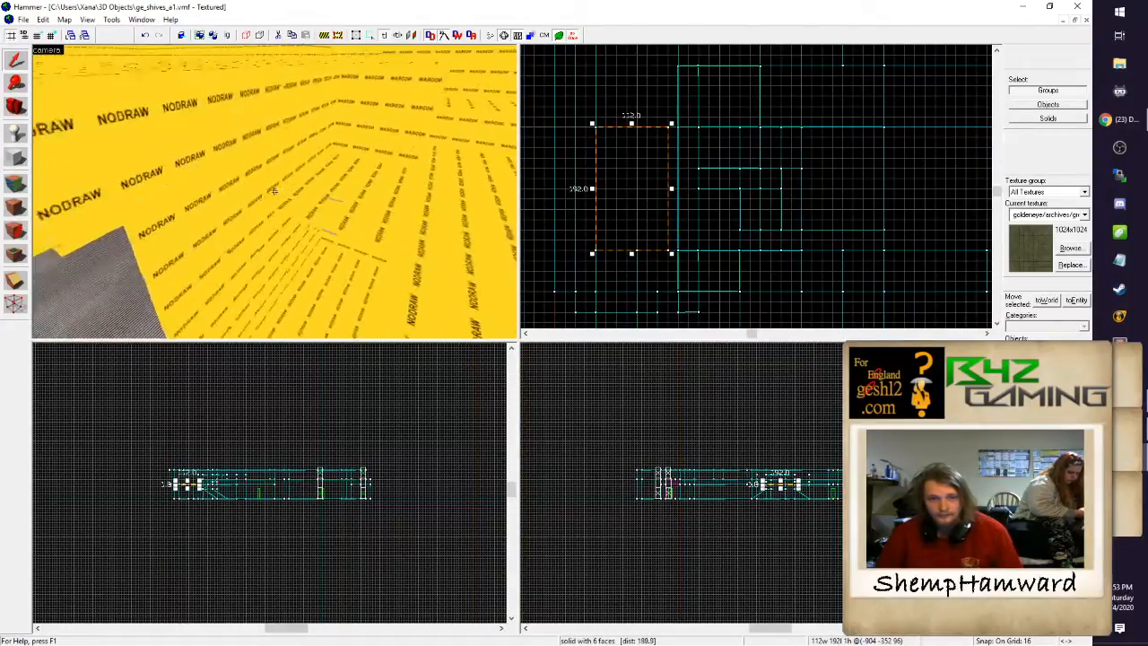
pyautogui.press('w')
pyautogui.click(274, 191)
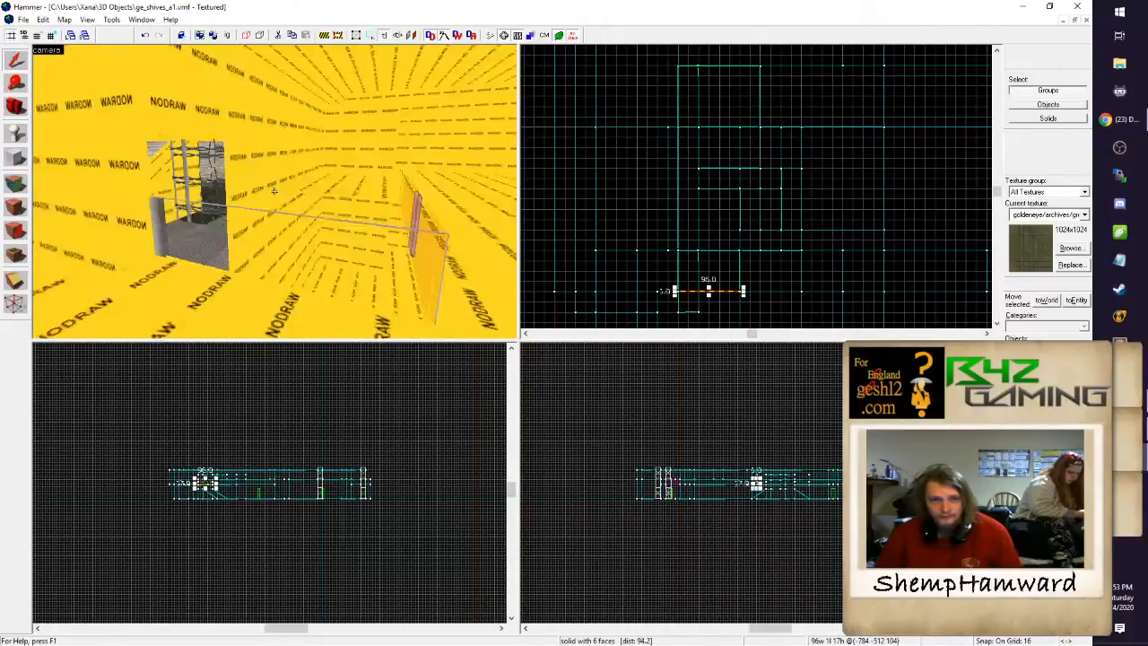
pyautogui.press('w')
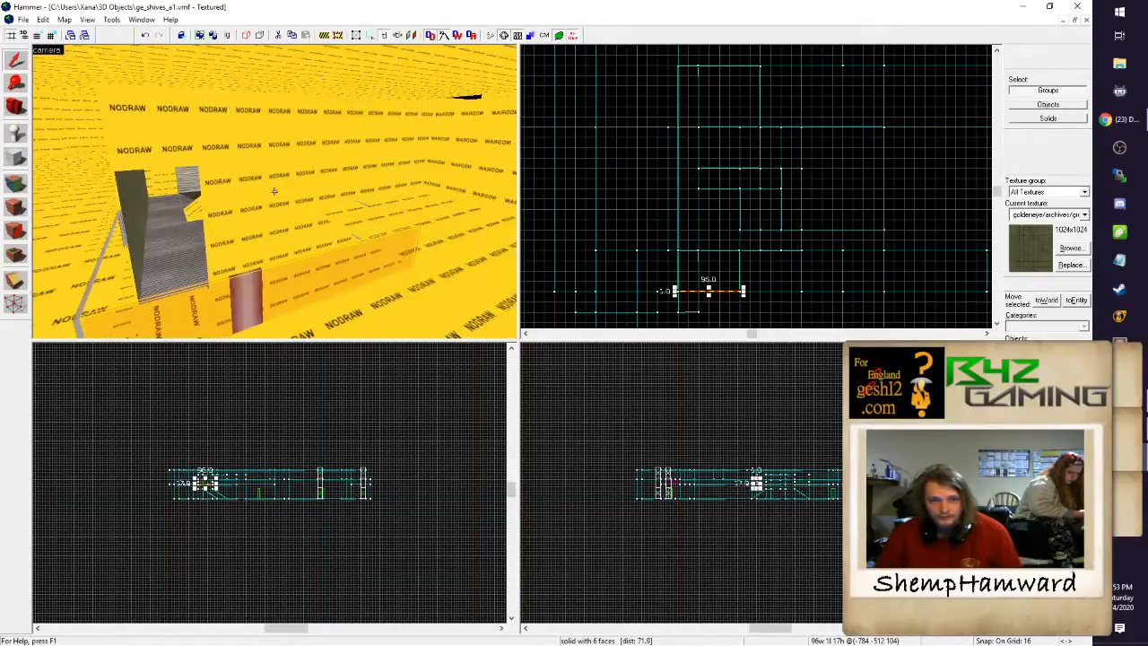
pyautogui.press('z')
pyautogui.hotkey('shift', 'a')
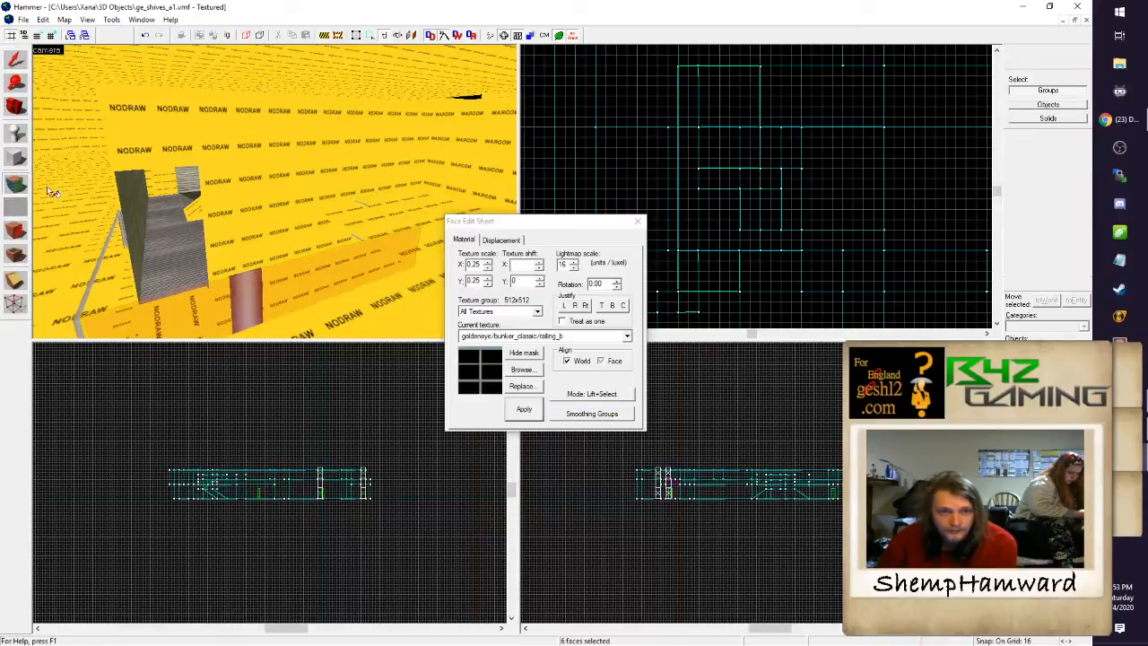
pyautogui.click(488, 269)
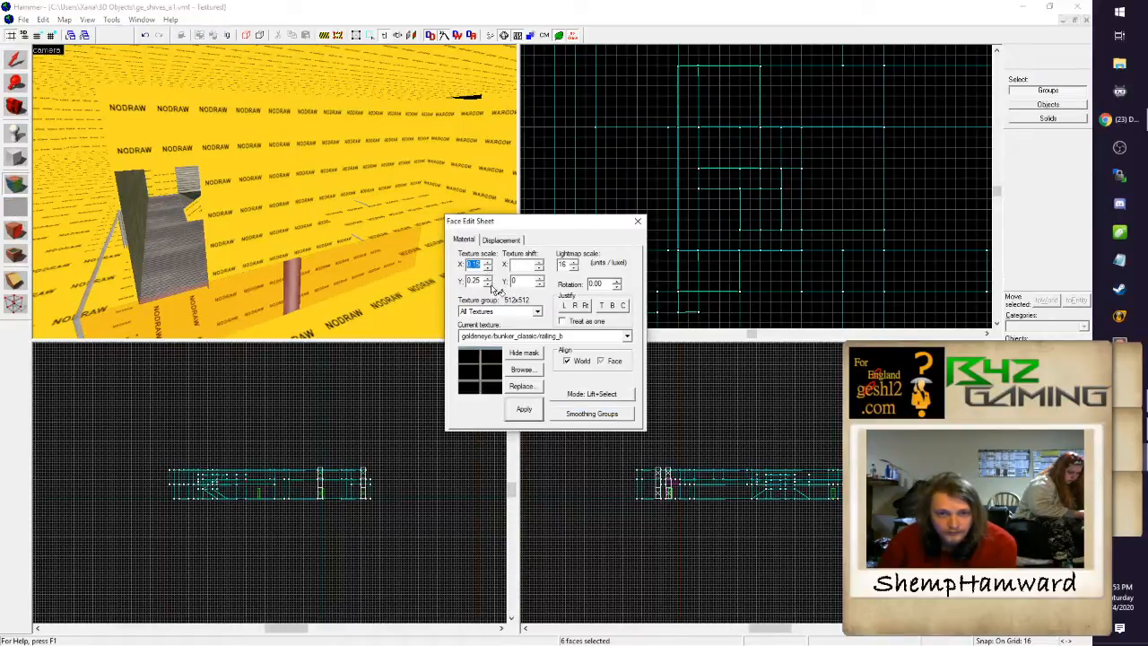
pyautogui.write('0.15')
pyautogui.press('Tab')
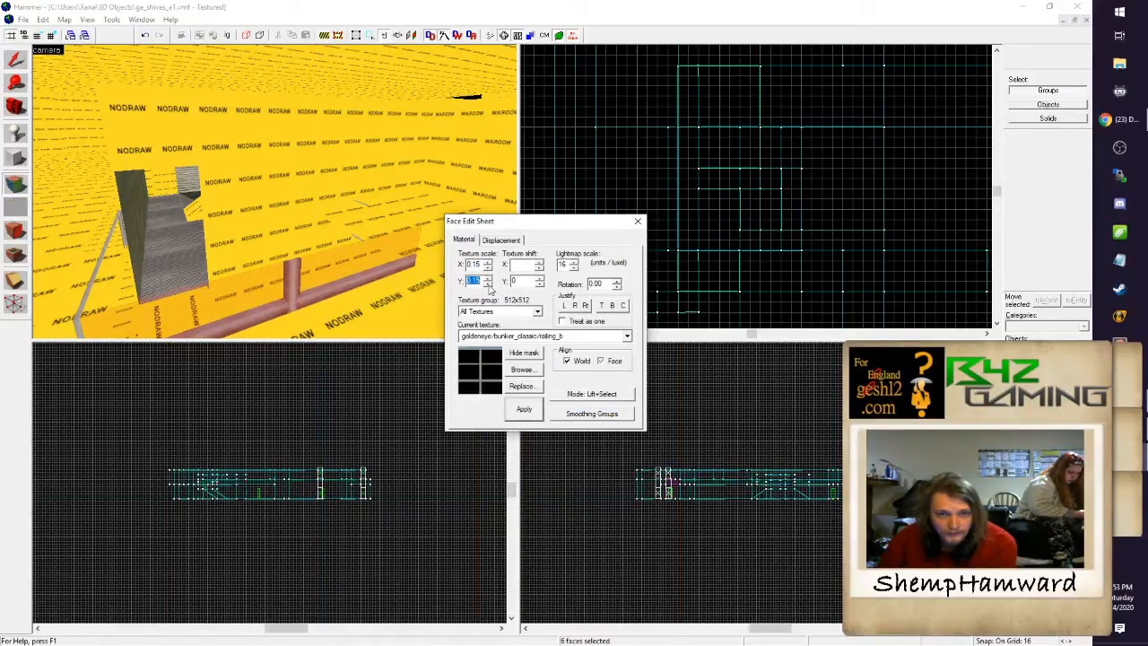
pyautogui.click(490, 287)
pyautogui.click(490, 287)
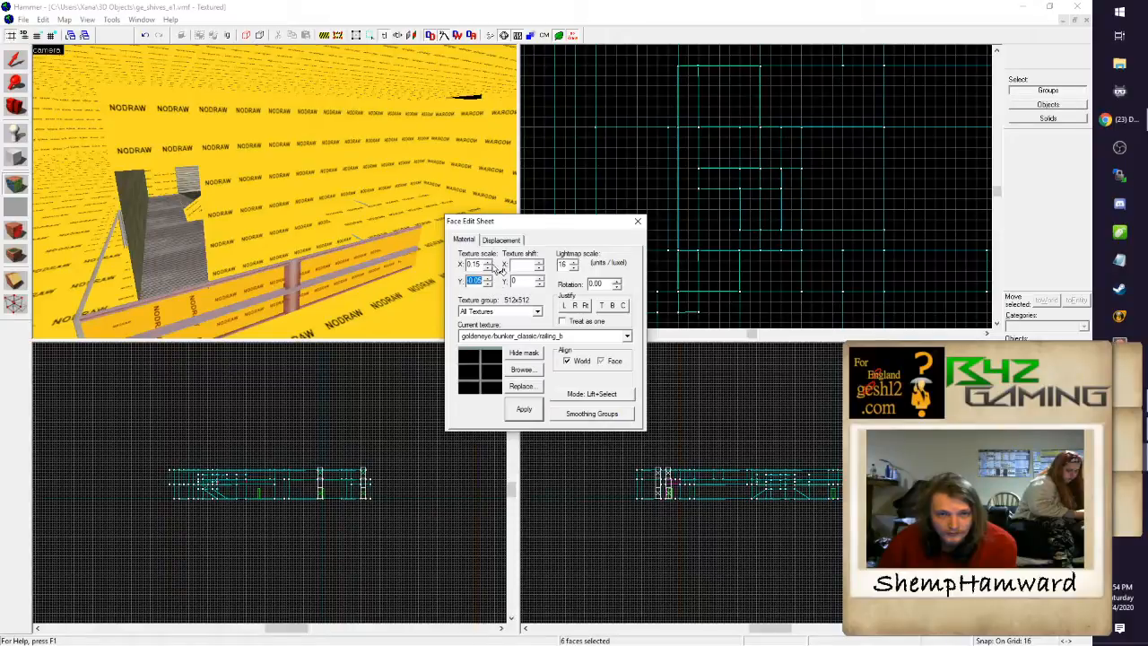
pyautogui.click(274, 191)
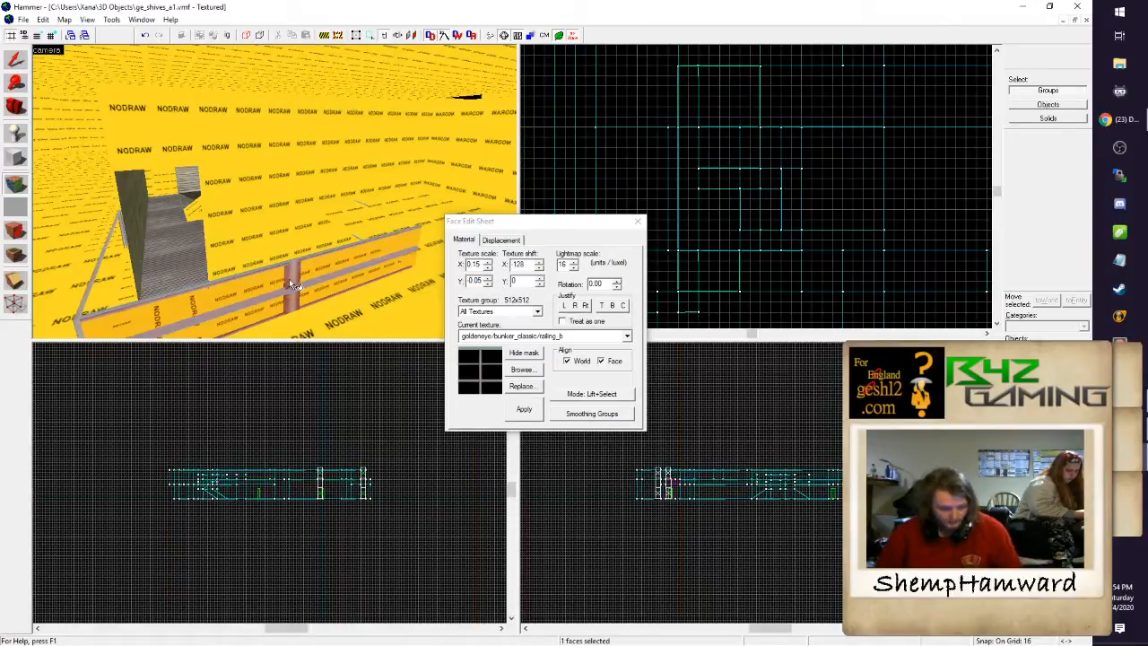
# Step: Examine the rescaled railing and the neighbouring walkway and floor from several sides
pyautogui.press('a')
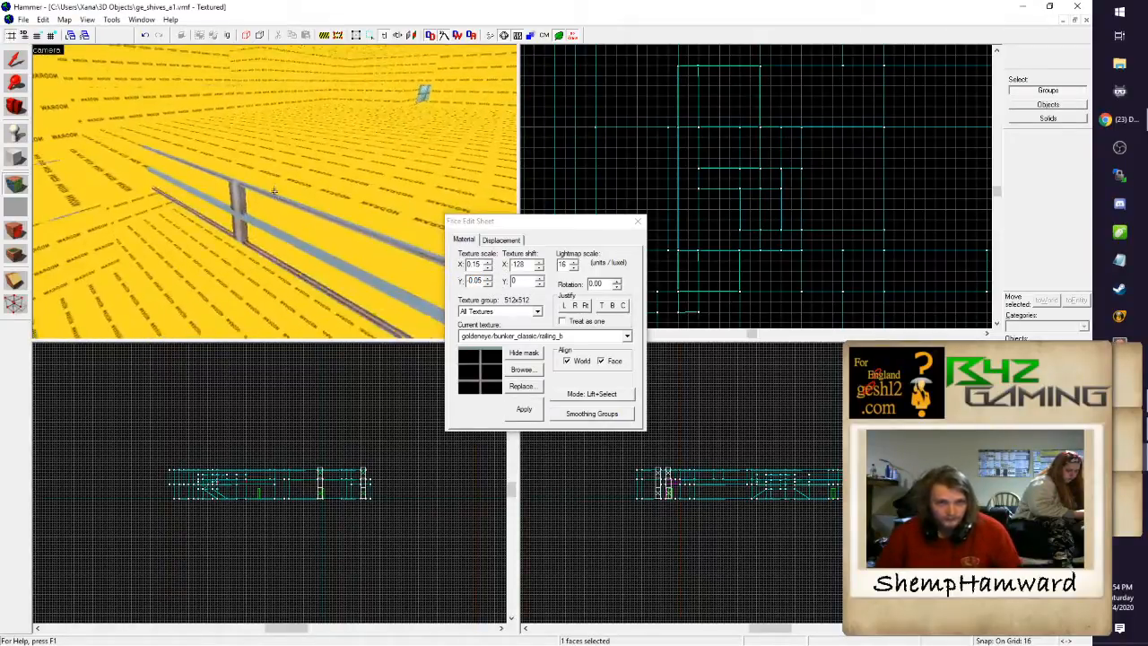
pyautogui.press('w')
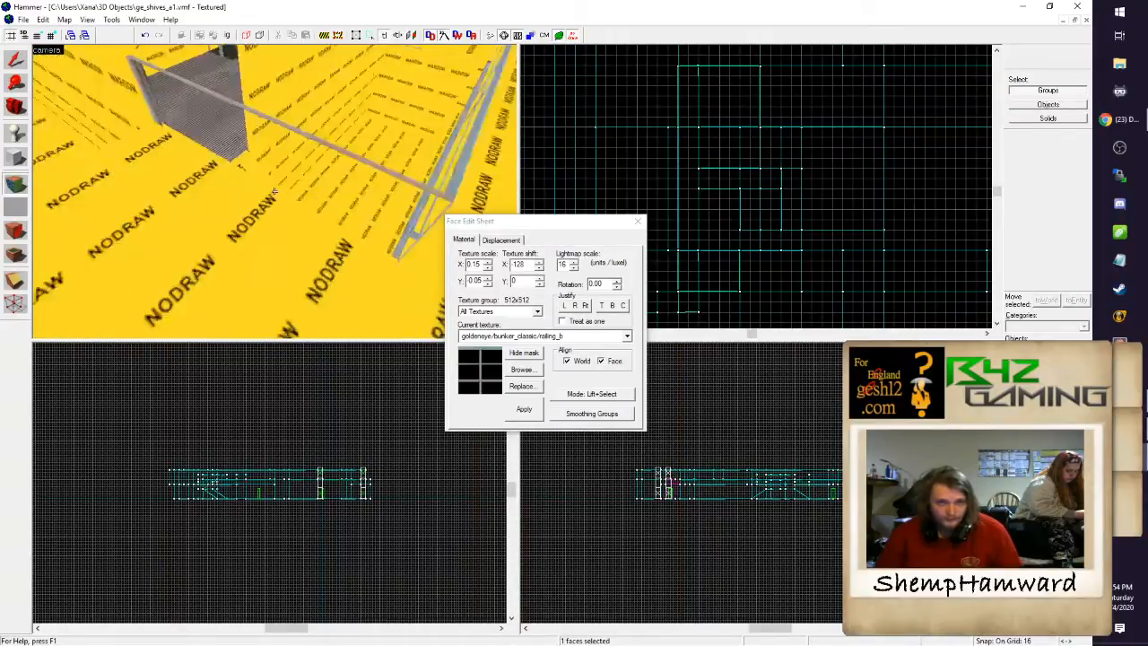
pyautogui.press('d')
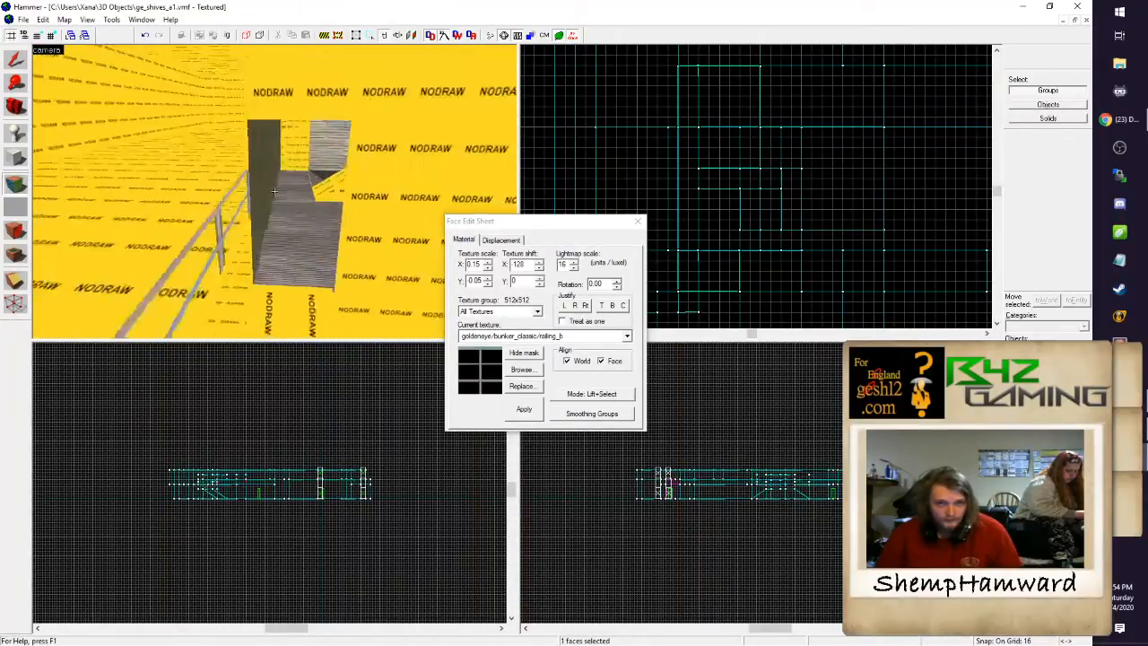
pyautogui.press('w')
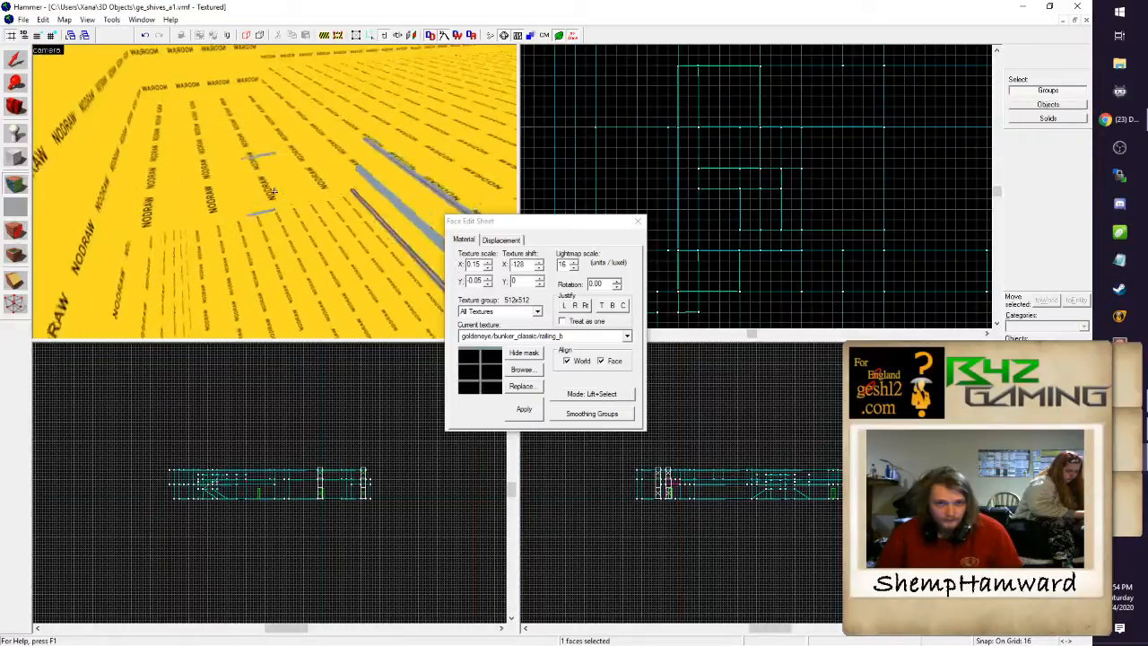
pyautogui.press('s')
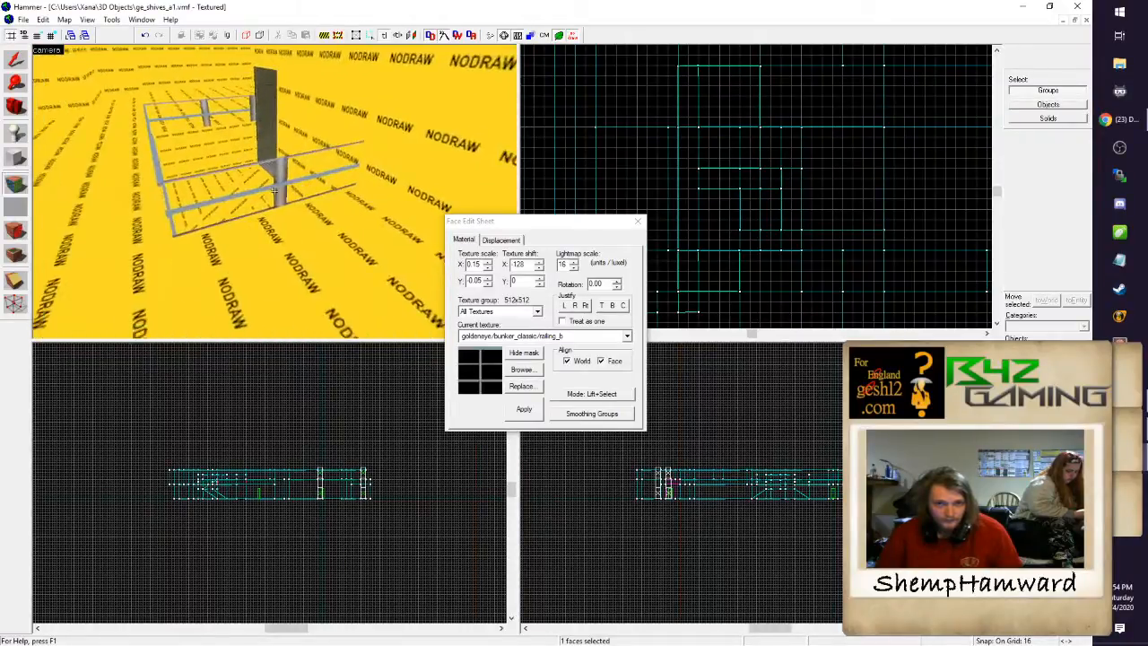
pyautogui.press('a')
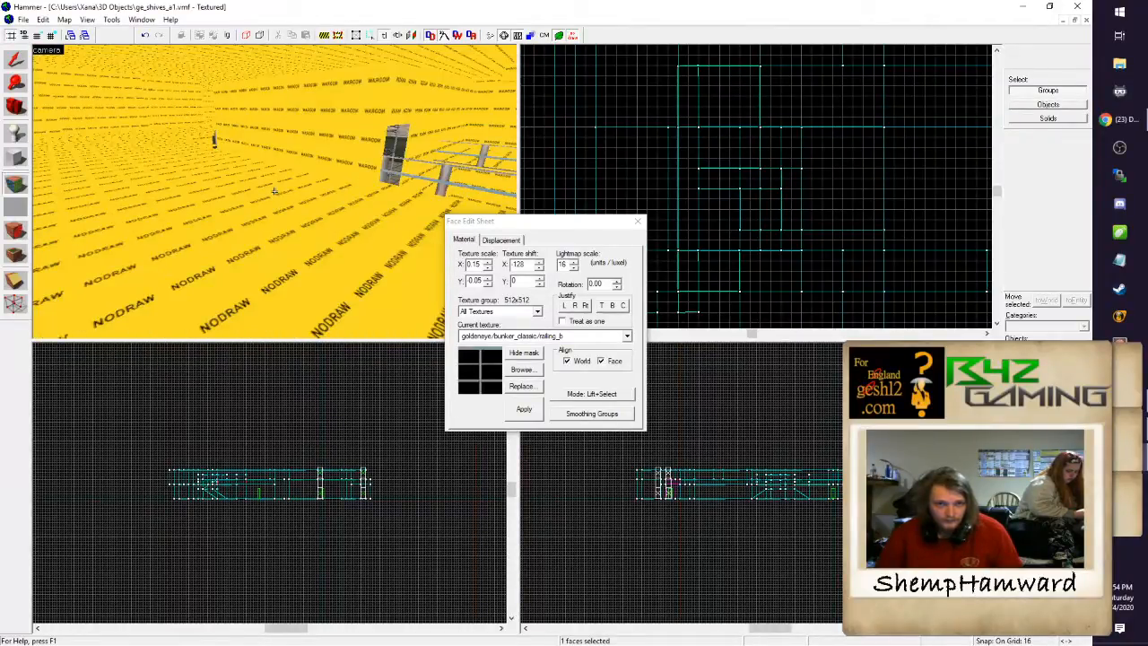
pyautogui.press('w')
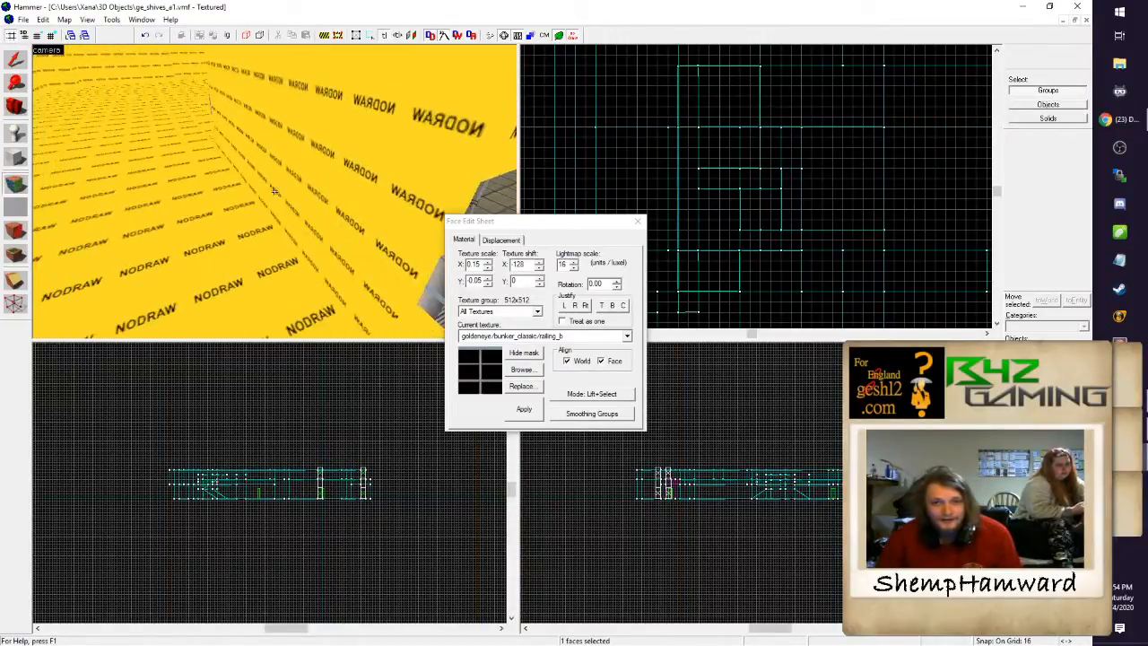
pyautogui.press('z')
pyautogui.click(638, 220)
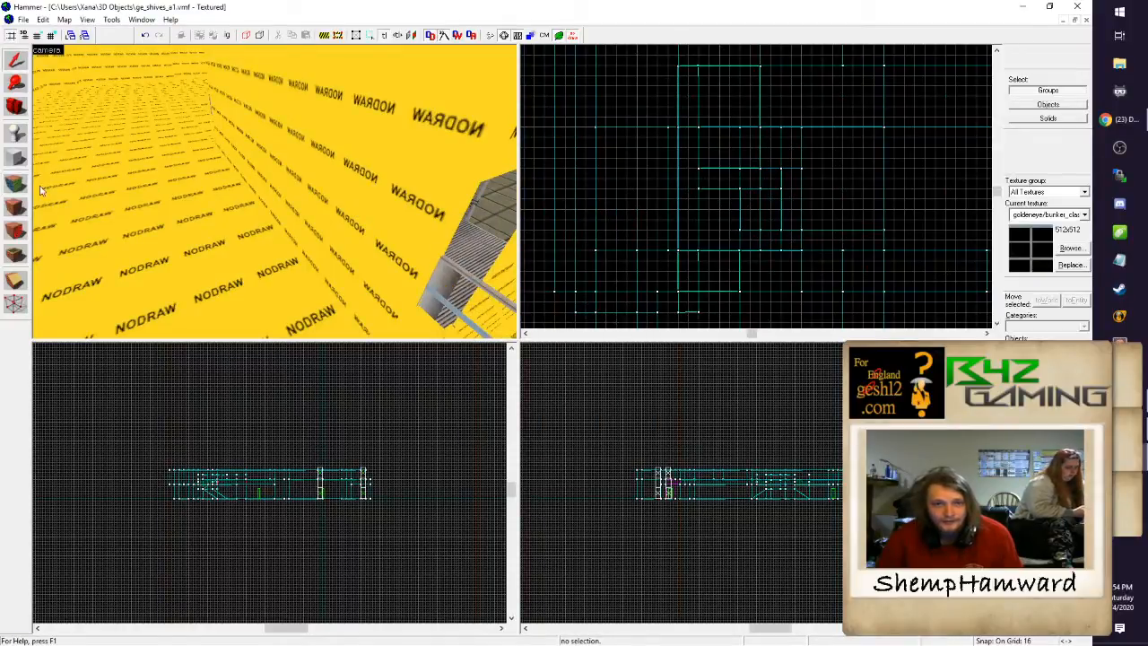
# Step: Create a 16 × 192 × 9 unit railing_b block along the east edge of the thin floor solid, using an 8-unit grid
pyautogui.click(20, 160)
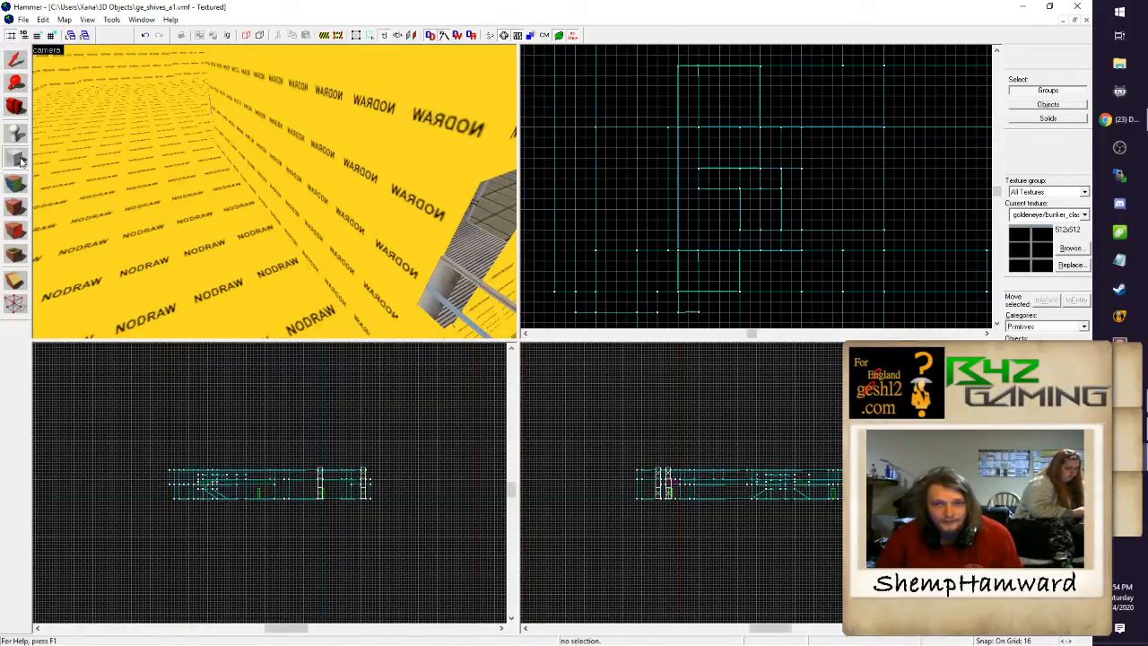
pyautogui.click(15, 59)
pyautogui.click(201, 220)
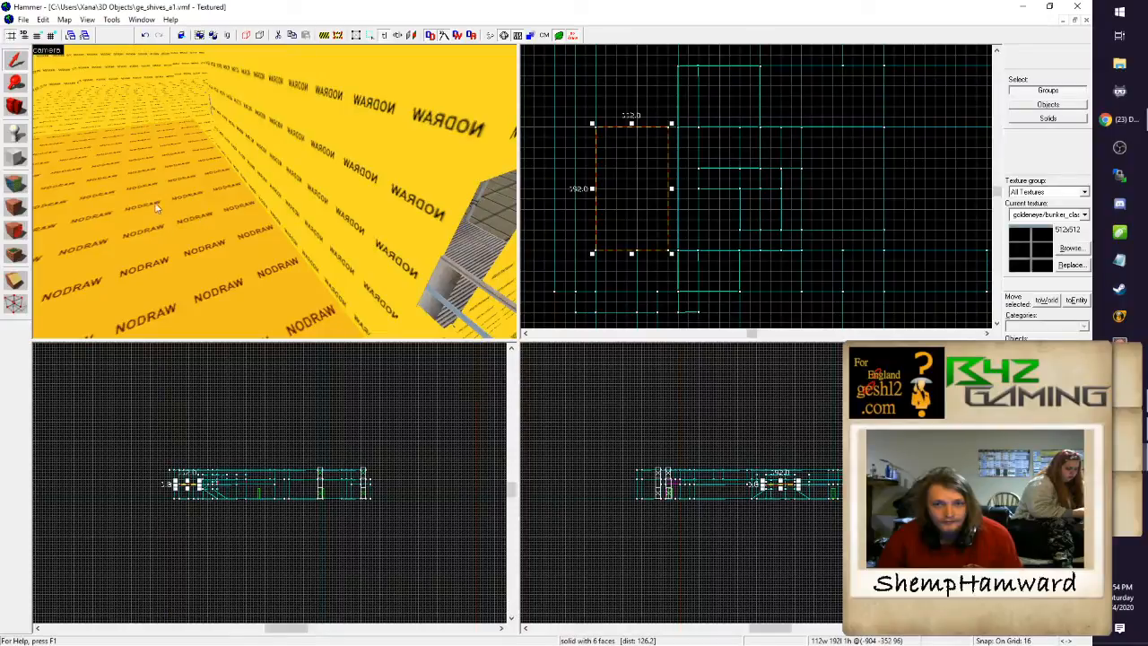
pyautogui.click(16, 159)
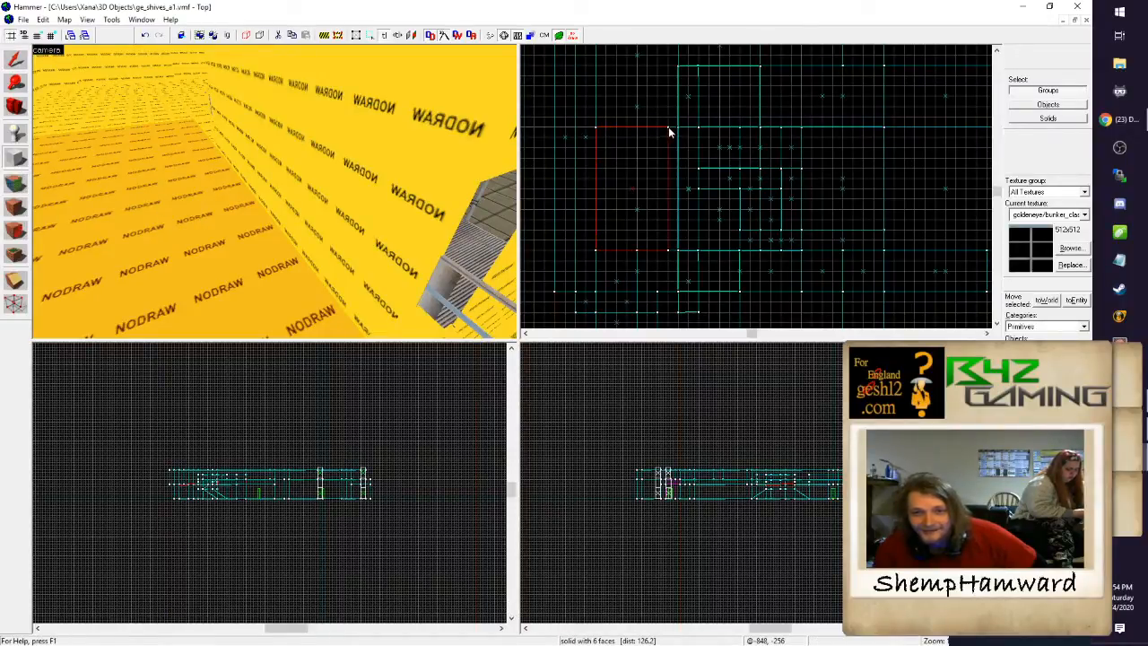
pyautogui.moveTo(668, 127); pyautogui.dragTo(674, 255)
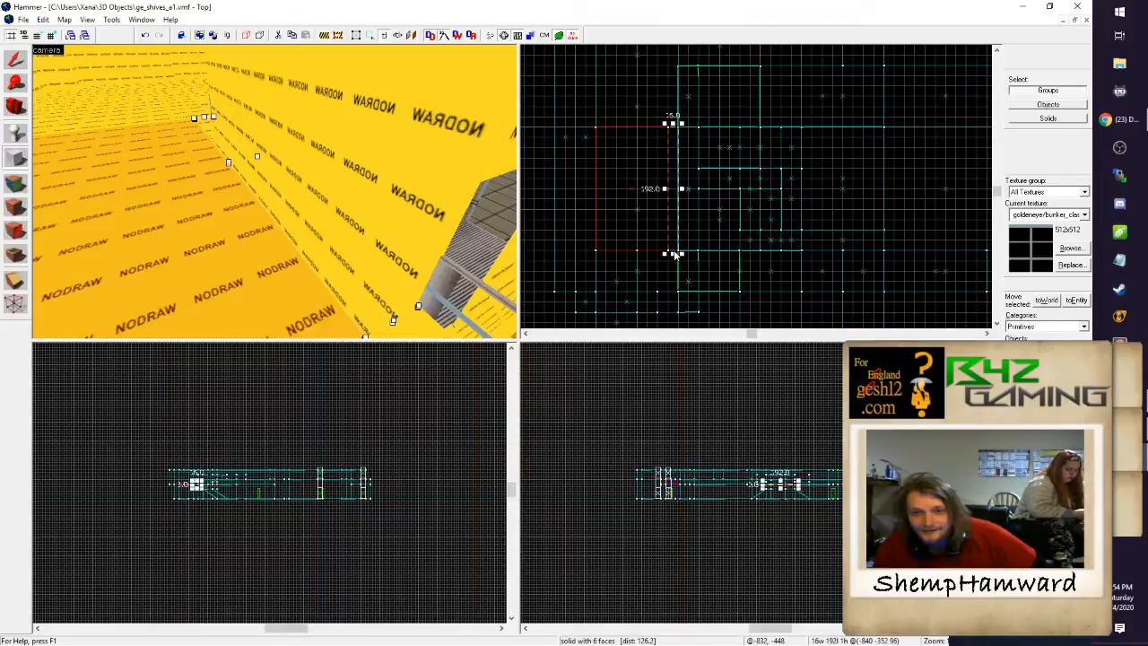
pyautogui.scroll(5, 605, 470)
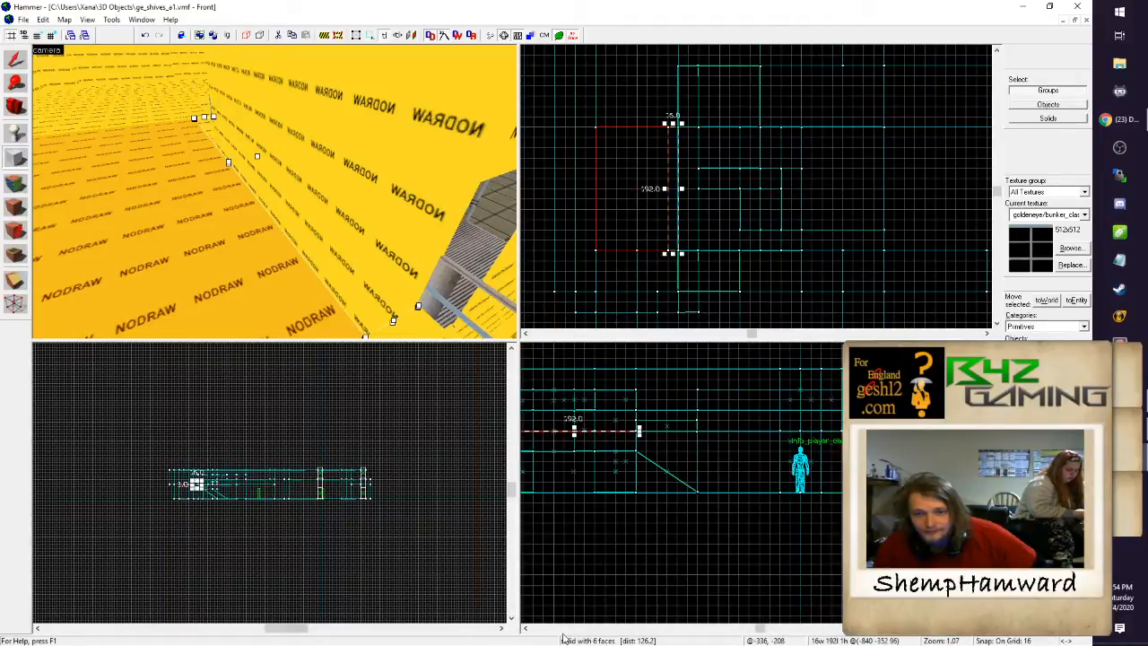
pyautogui.scroll(5, 690, 449)
pyautogui.press('[')
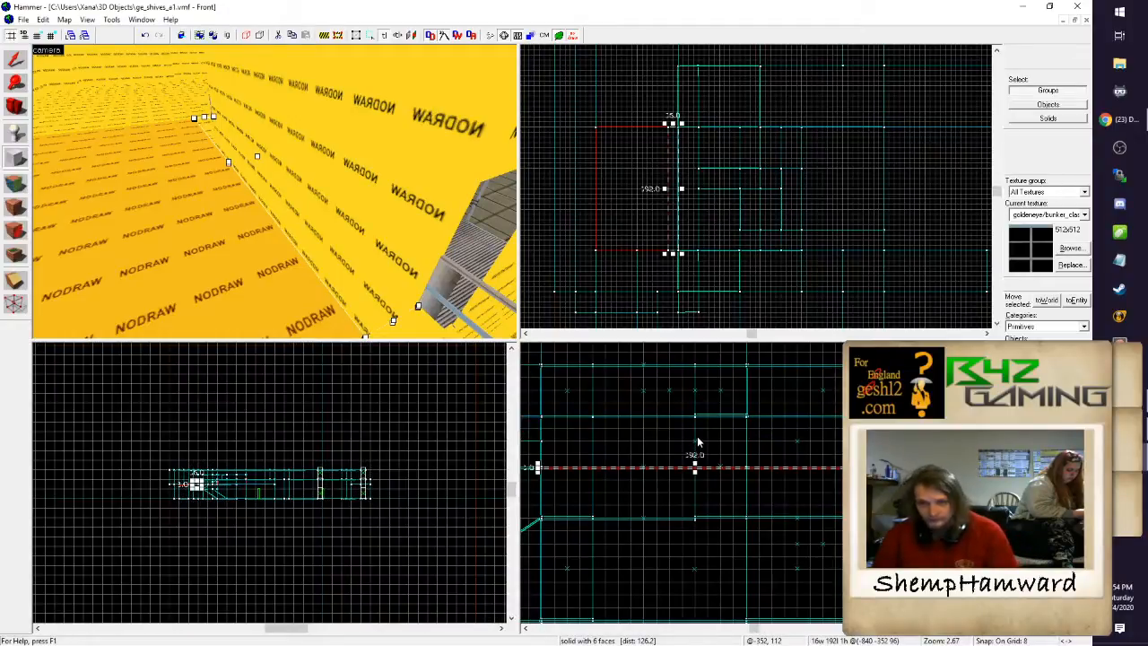
pyautogui.moveTo(695, 463); pyautogui.dragTo(696, 445)
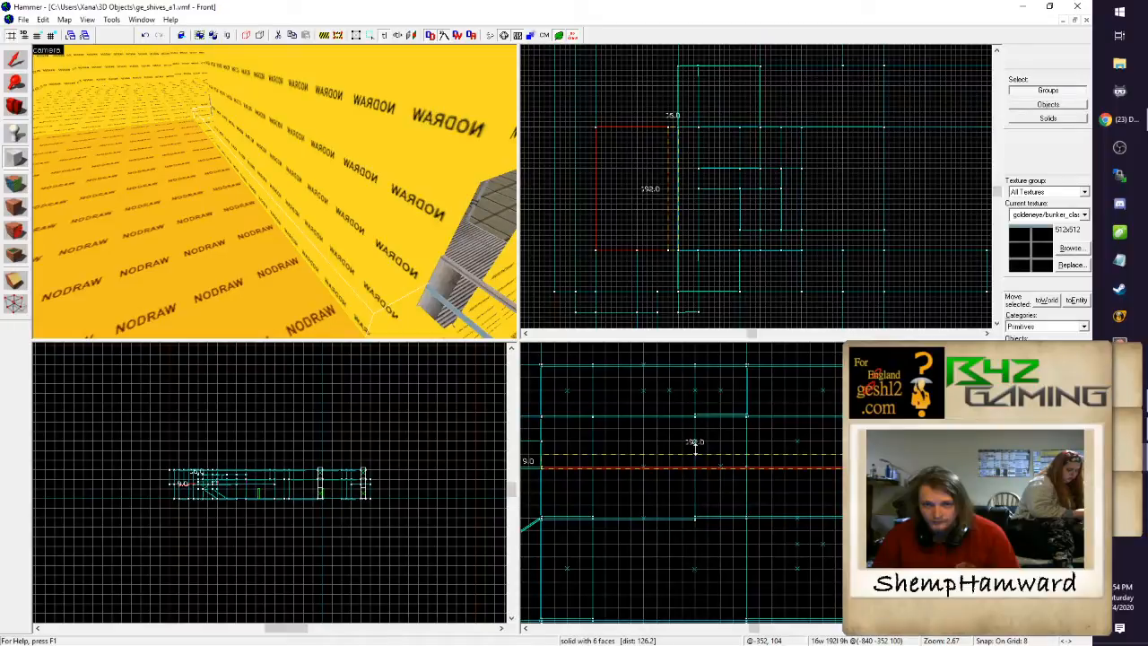
pyautogui.hotkey('shift', 'v')
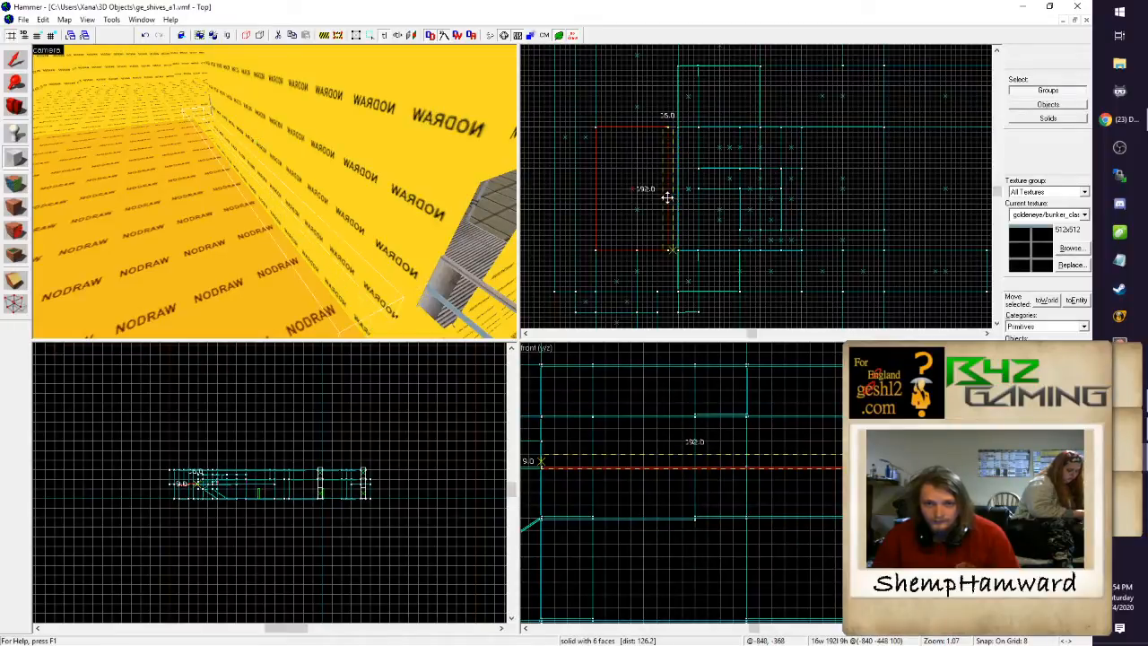
pyautogui.press('Return')
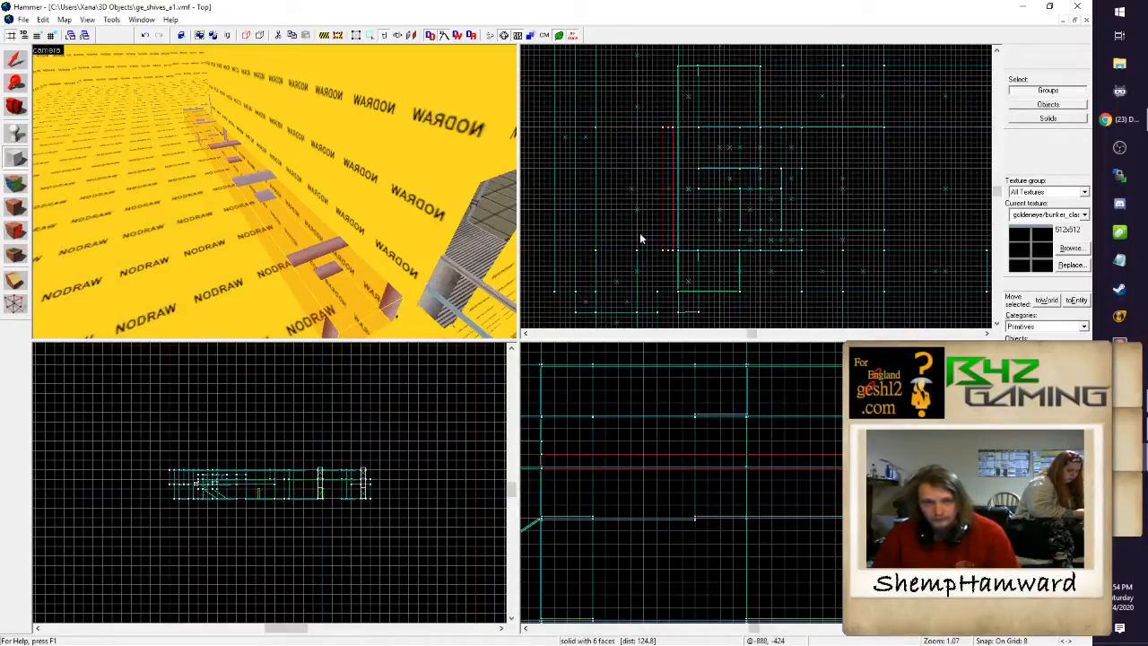
# Step: Narrow the new block along the floor edge to 8 units wide from its west side
pyautogui.click(15, 61)
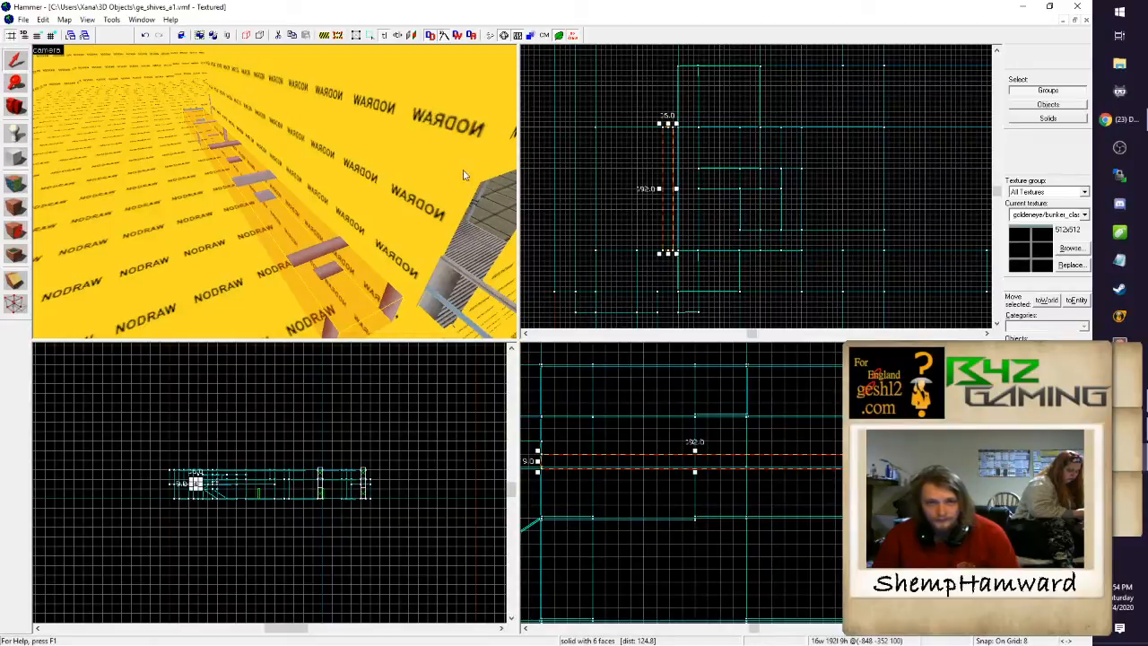
pyautogui.scroll(2, 619, 198)
pyautogui.scroll(2, 708, 189)
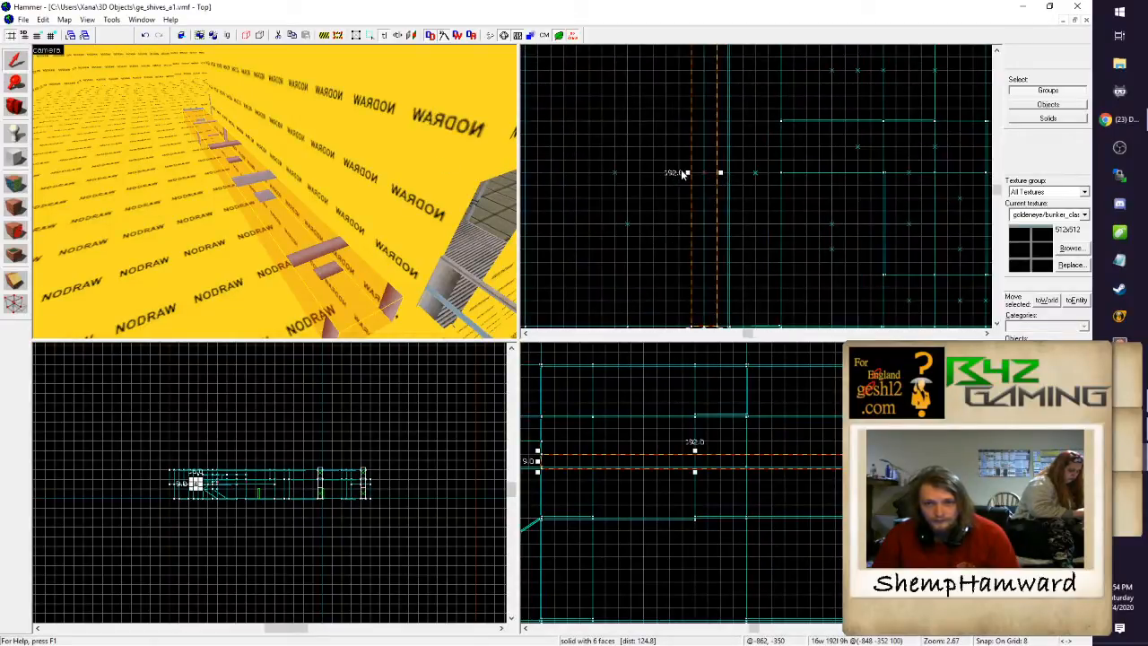
pyautogui.moveTo(690, 171); pyautogui.dragTo(705, 171)
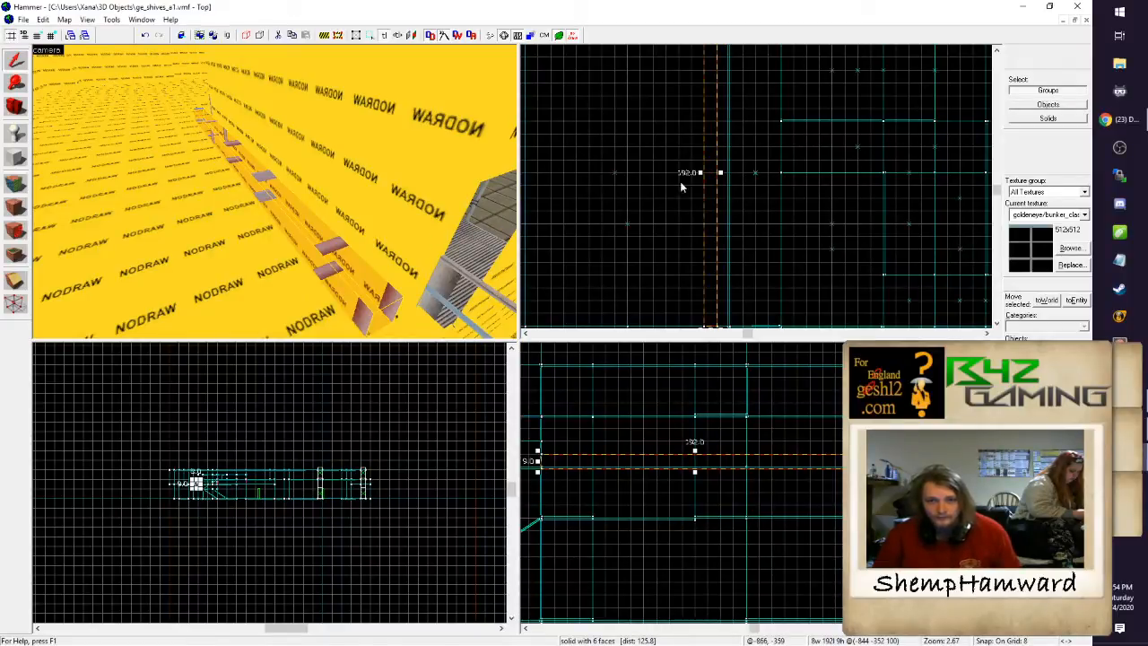
# Step: Thin the railing_b block to 1 unit wide and shift it to the west edge of its 16-unit strip
pyautogui.moveTo(700, 173); pyautogui.dragTo(716, 172)
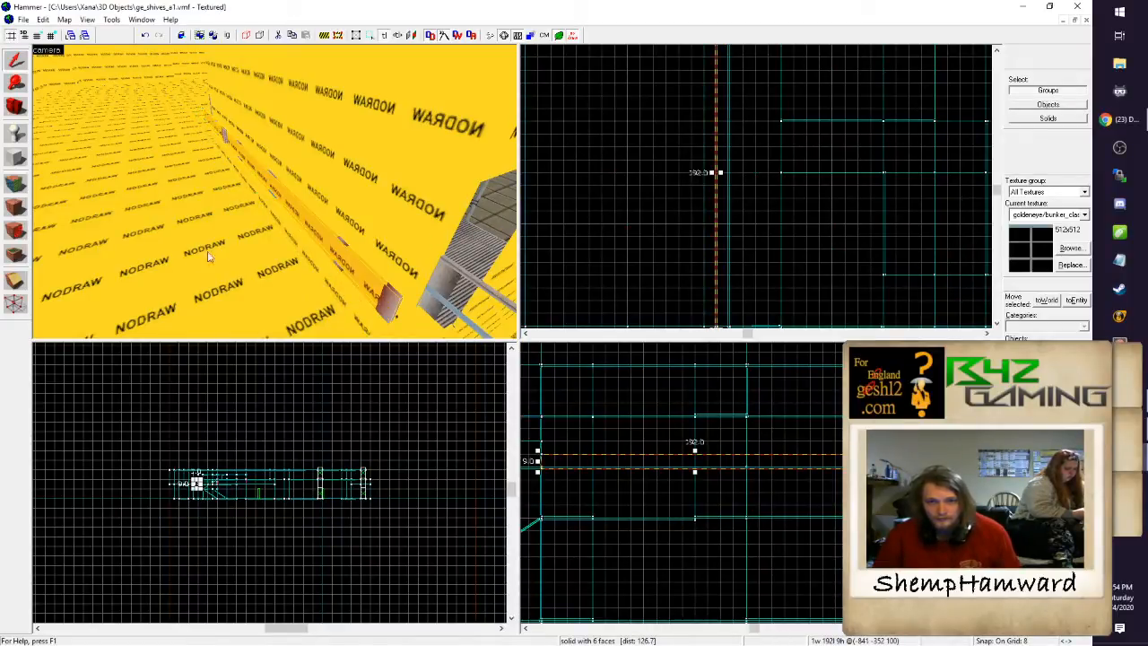
pyautogui.press('z')
pyautogui.press('d')
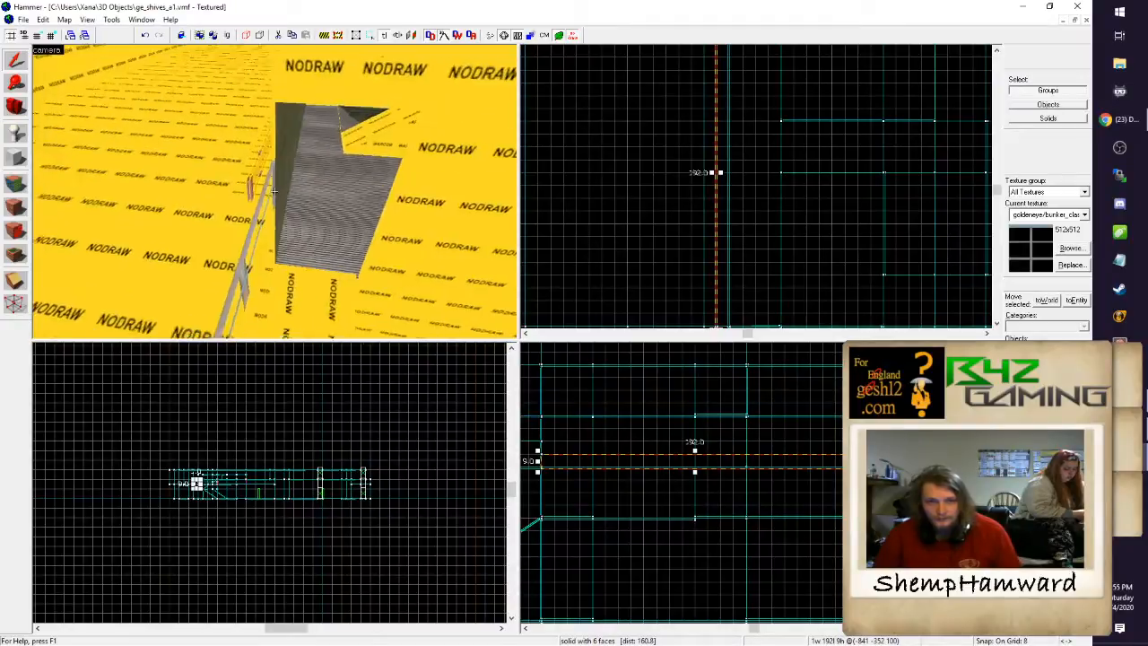
pyautogui.press('w')
pyautogui.press('z')
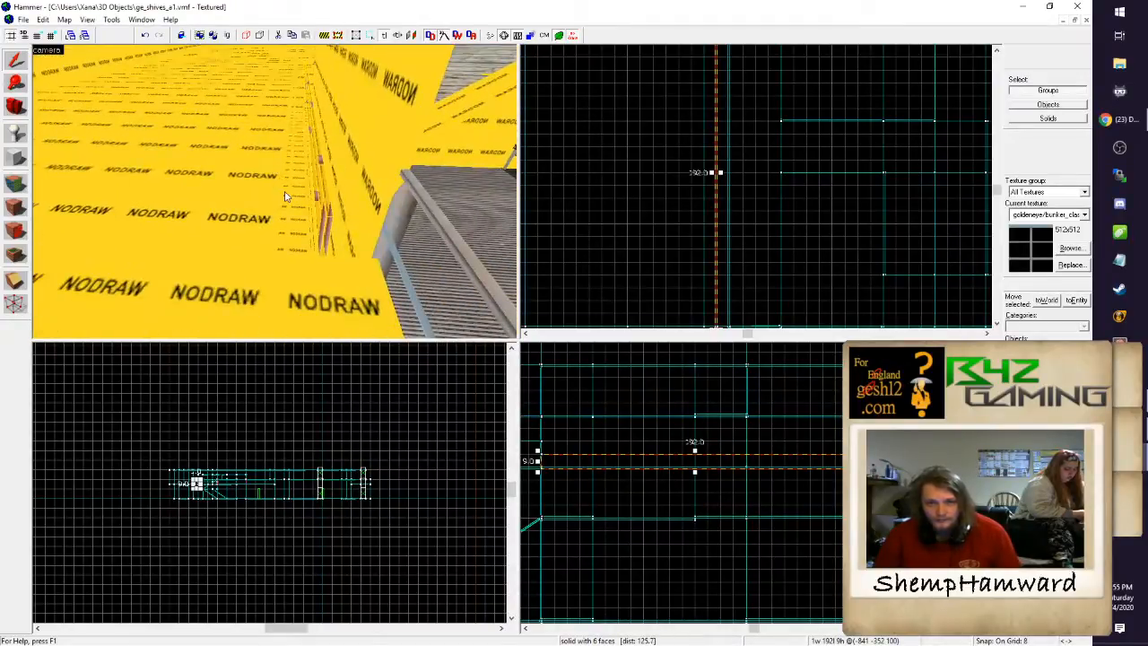
pyautogui.moveTo(712, 172); pyautogui.dragTo(705, 173)
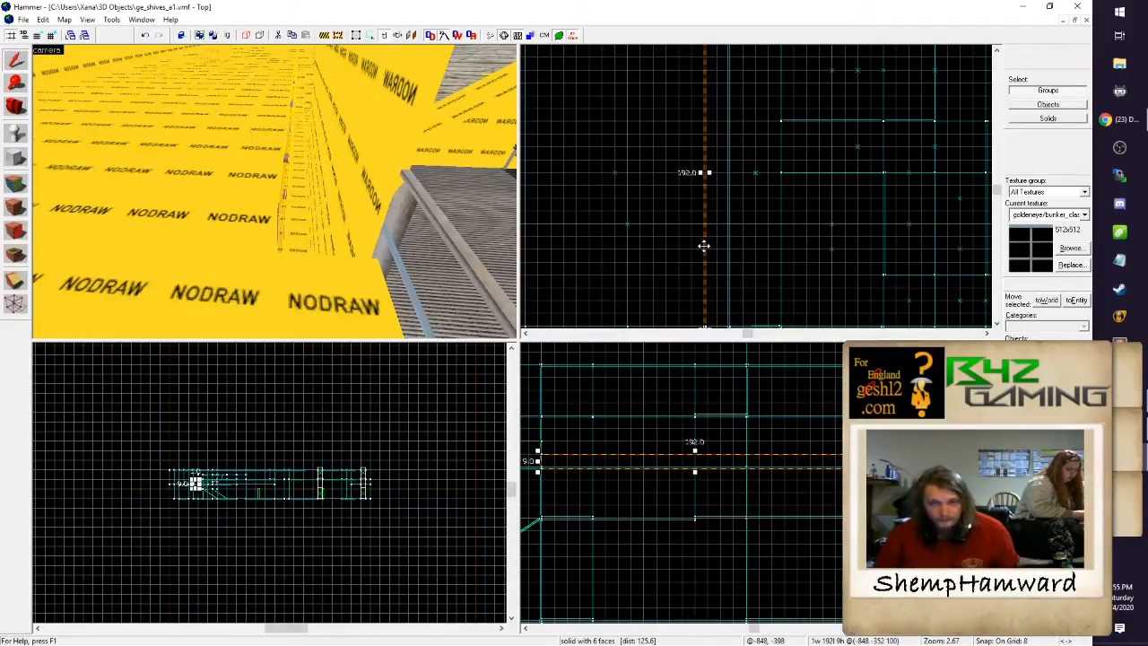
# Step: Duplicate the 192-unit edge strip and reshape the copy to 16 × 1 × 9 units across the south end
pyautogui.moveTo(704, 246); pyautogui.dragTo(716, 249)
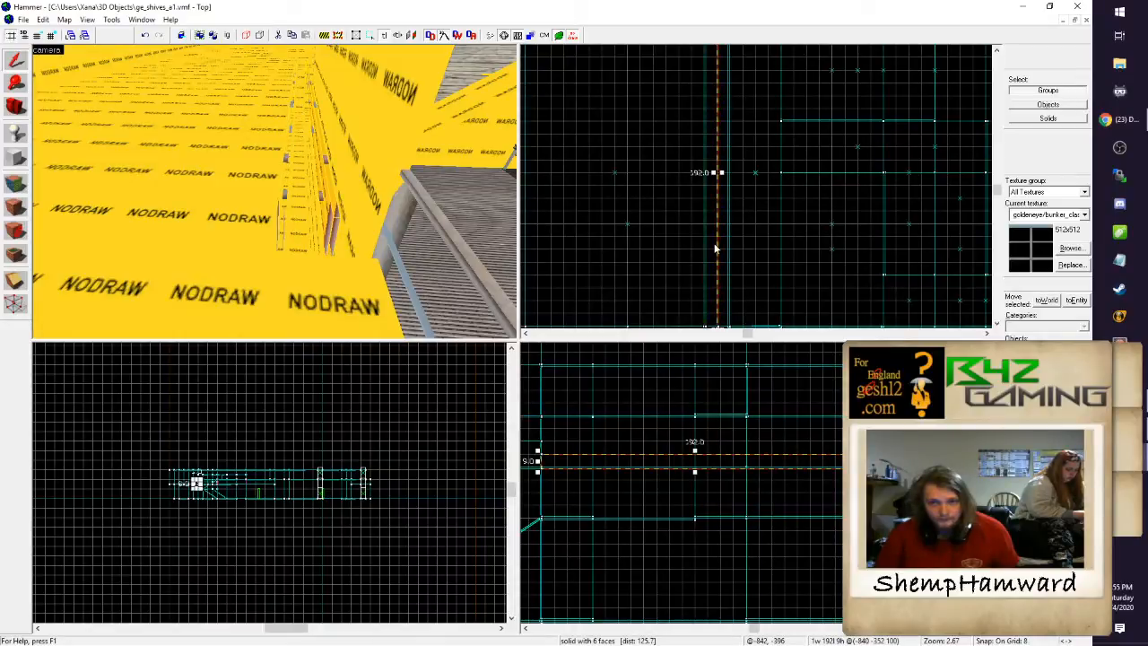
pyautogui.scroll(-5, 714, 248)
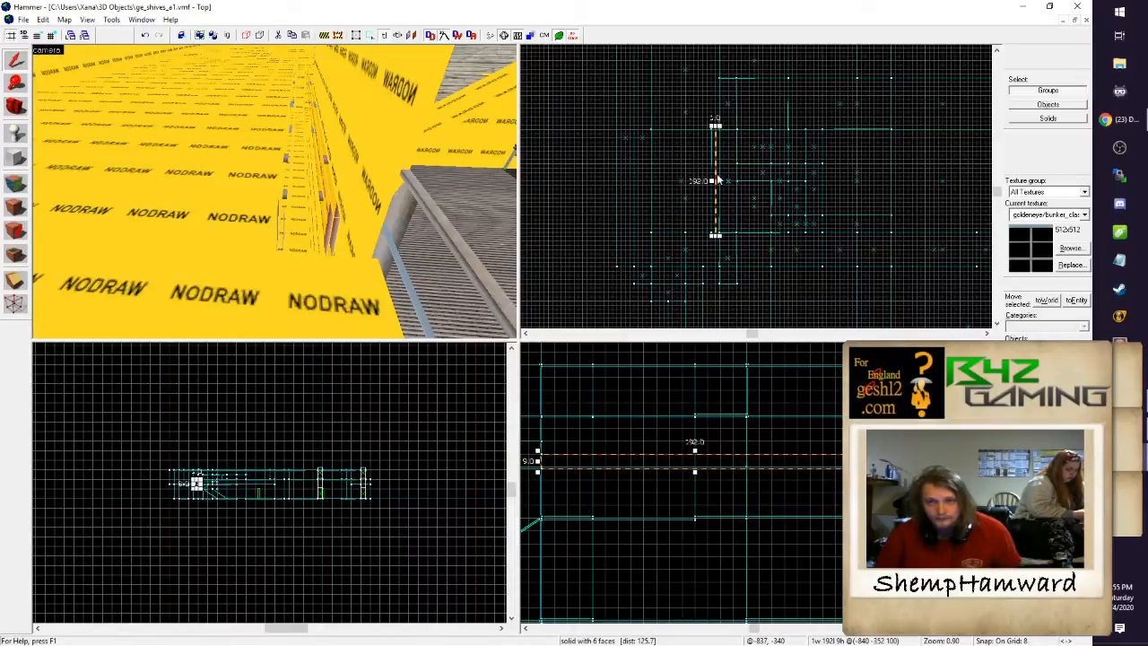
pyautogui.scroll(5, 718, 184)
pyautogui.moveTo(722, 184); pyautogui.dragTo(742, 184)
pyautogui.scroll(2, 718, 197)
pyautogui.scroll(-5, 727, 183)
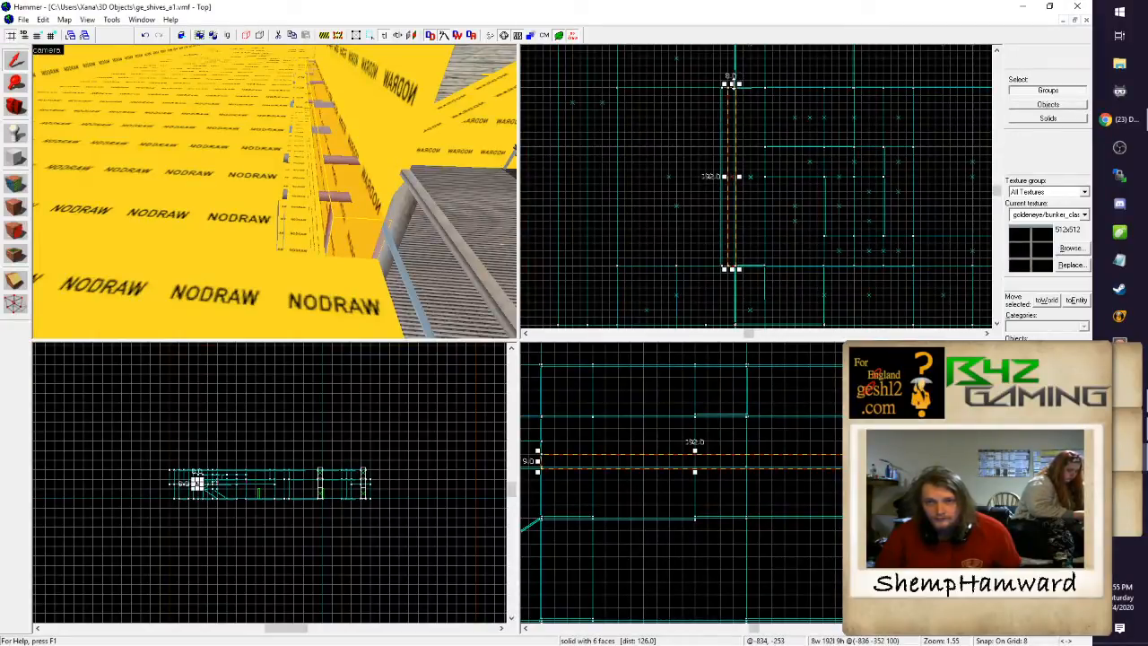
pyautogui.scroll(4, 722, 261)
pyautogui.moveTo(732, 83)
pyautogui.mouseDown()
pyautogui.moveTo(713, 274)
pyautogui.moveTo(734, 280)
pyautogui.mouseUp()
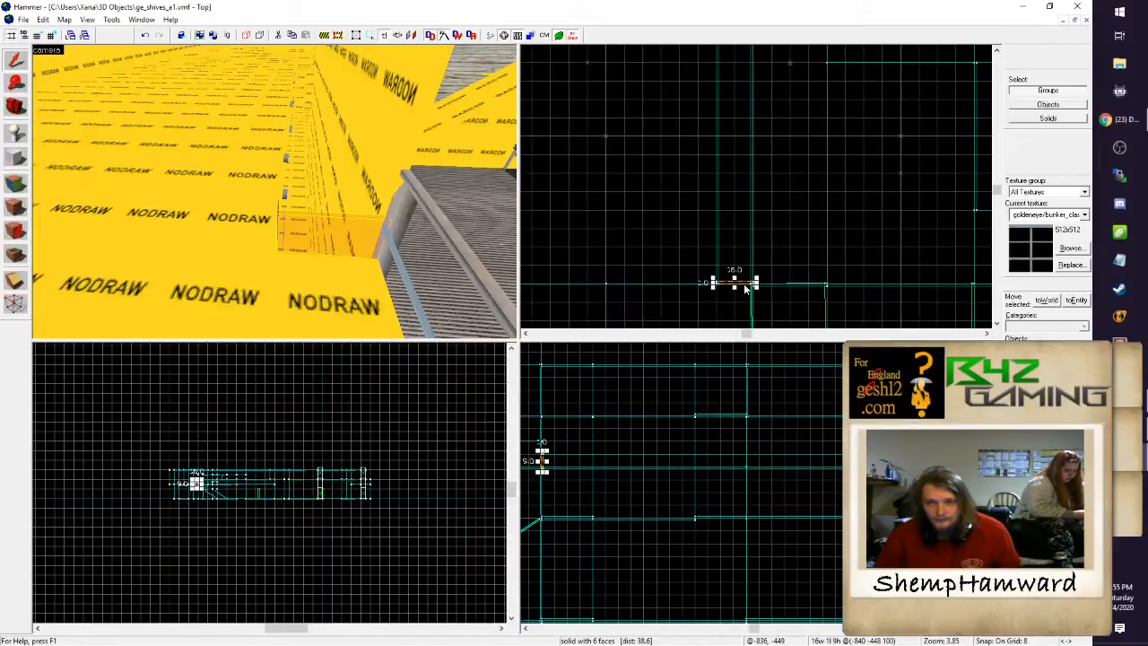
# Step: Copy the 16 × 1 × 9 unit end strip to the north end of the 192-unit edge strip
pyautogui.moveTo(743, 282)
pyautogui.mouseDown()
pyautogui.moveTo(736, 84)
pyautogui.moveTo(713, 3)
pyautogui.moveTo(725, 141)
pyautogui.moveTo(744, 136)
pyautogui.mouseUp()
pyautogui.press('z')
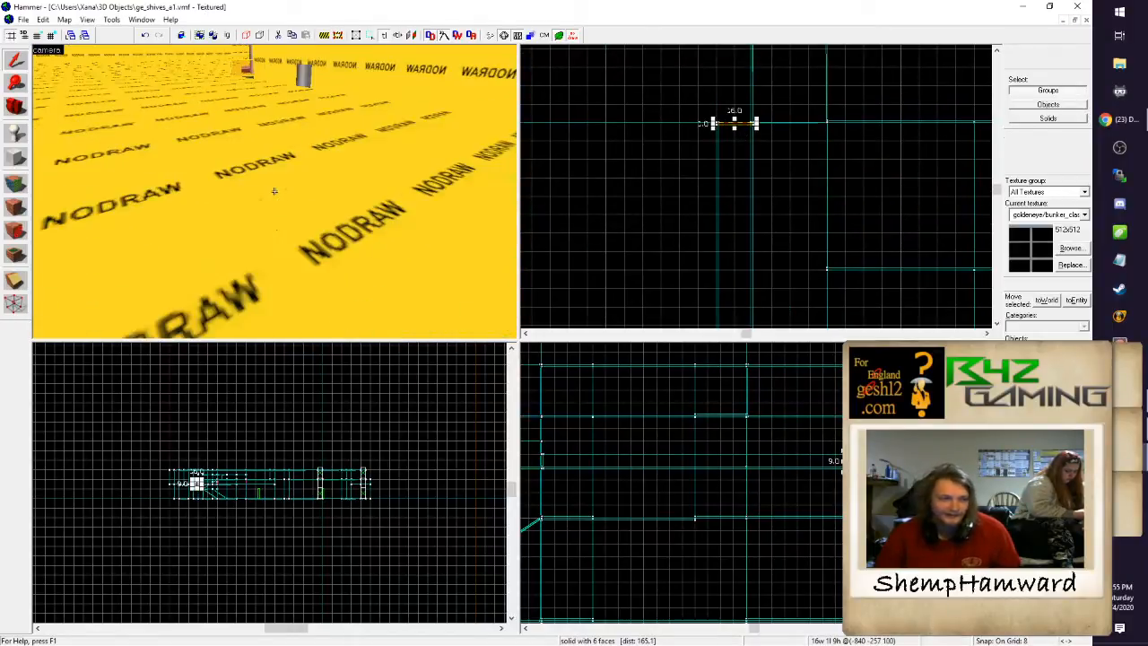
pyautogui.press('z')
# Step: Open face editing and sample the texture settings of a railing face, the catwalk floor and a brick wall
pyautogui.click(16, 182)
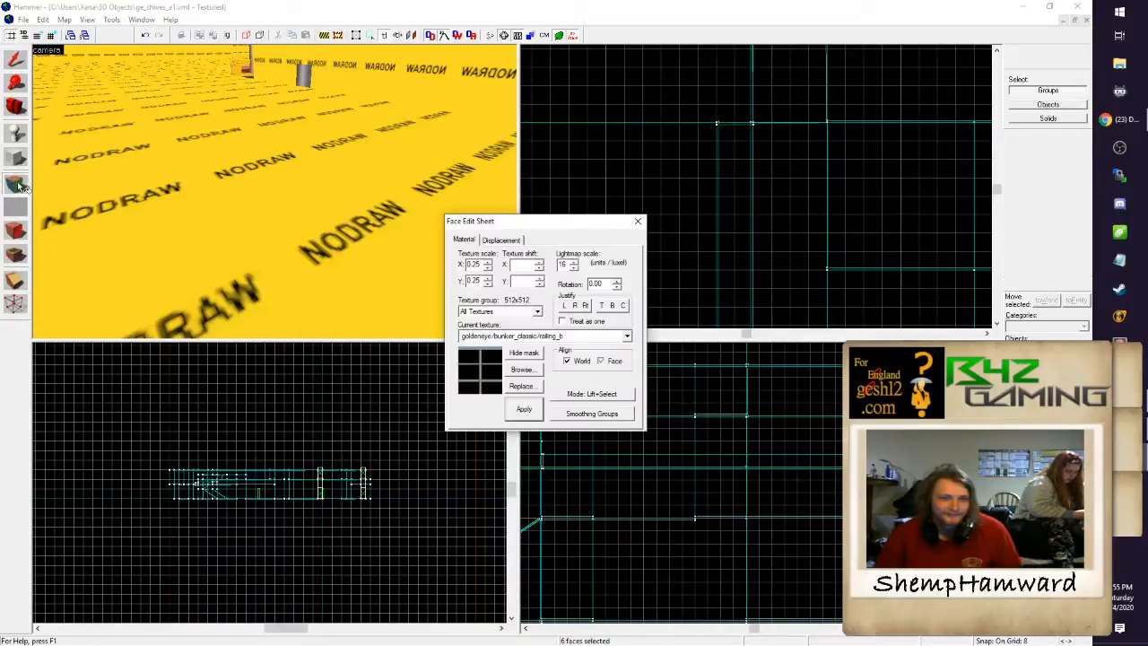
pyautogui.press('z')
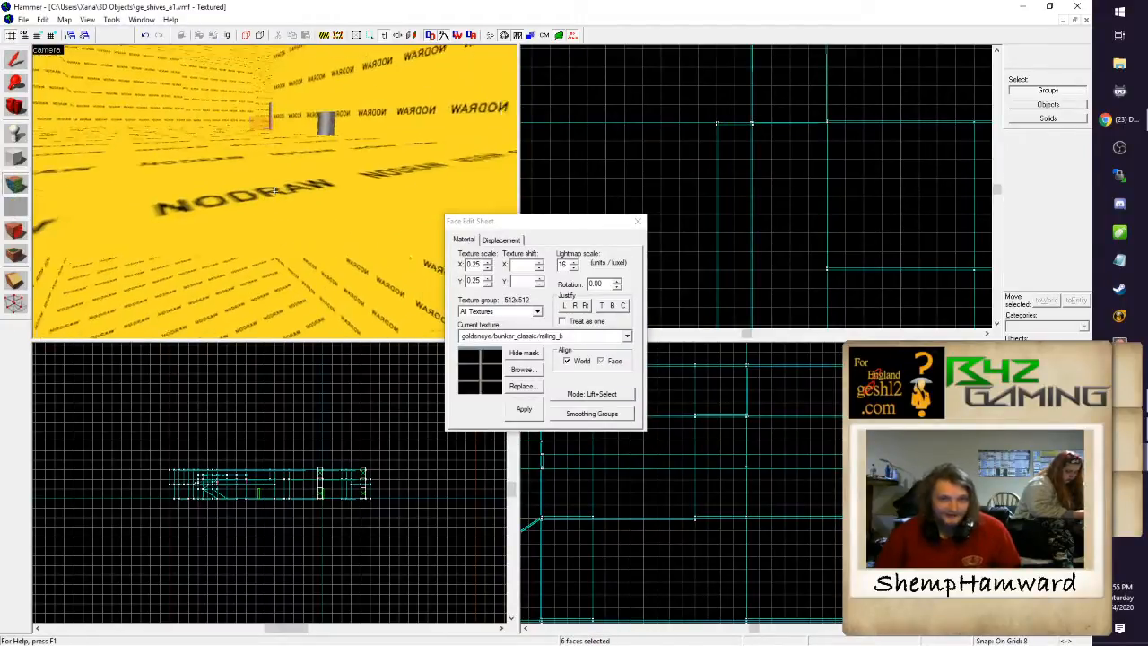
pyautogui.press('w')
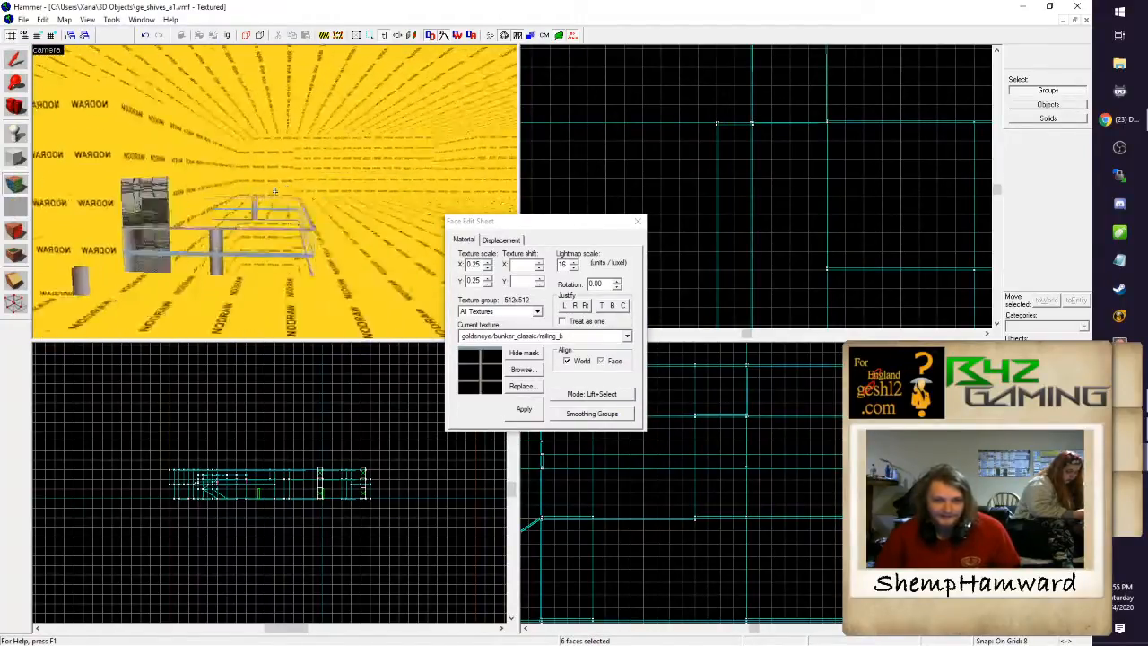
pyautogui.click(274, 191)
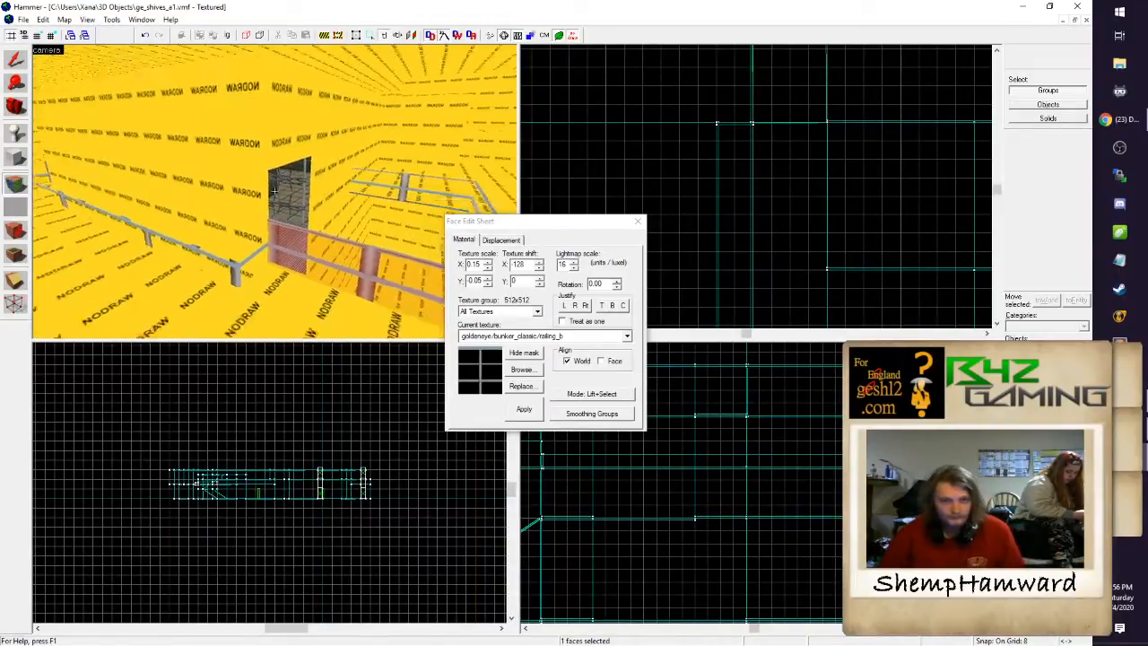
pyautogui.press('w')
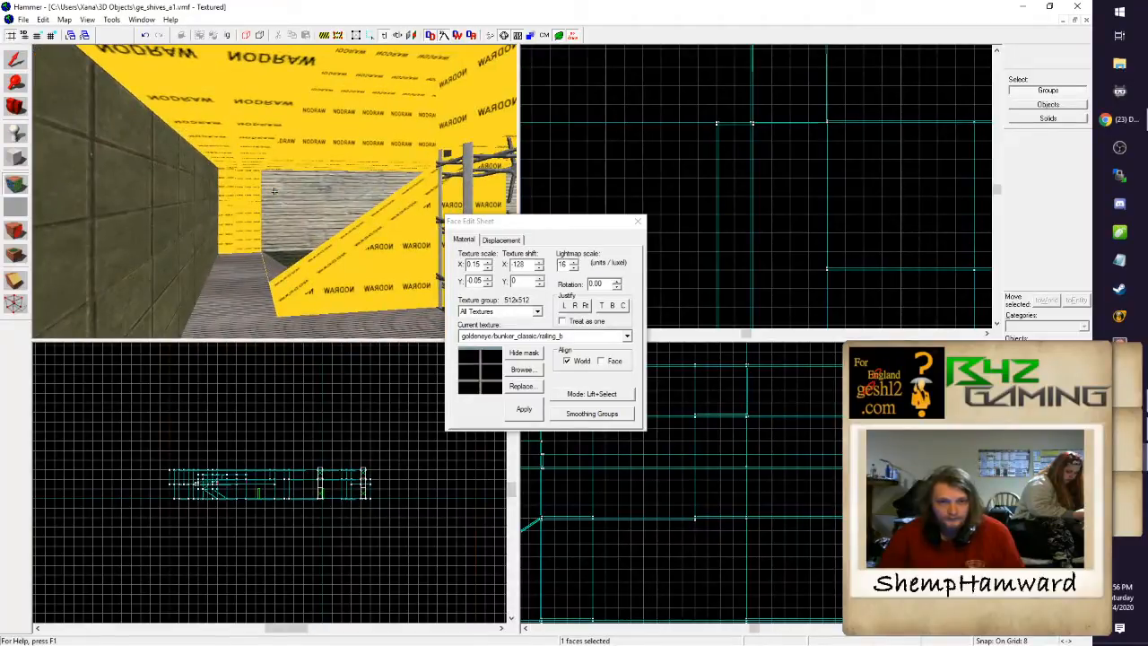
pyautogui.click(274, 190)
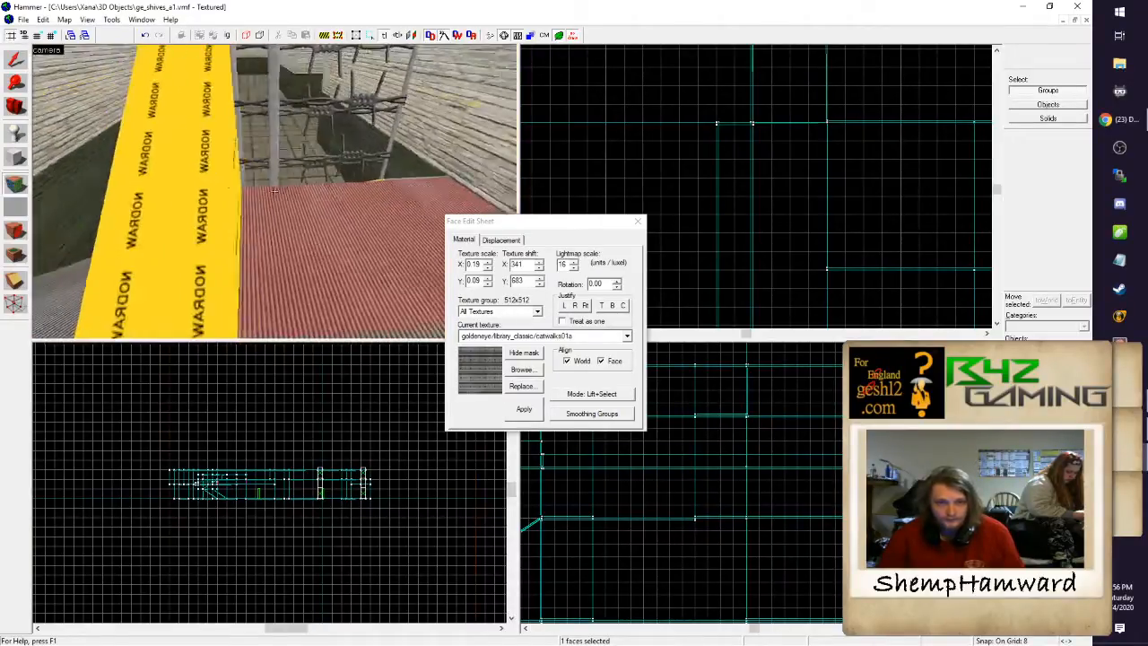
pyautogui.click(275, 190)
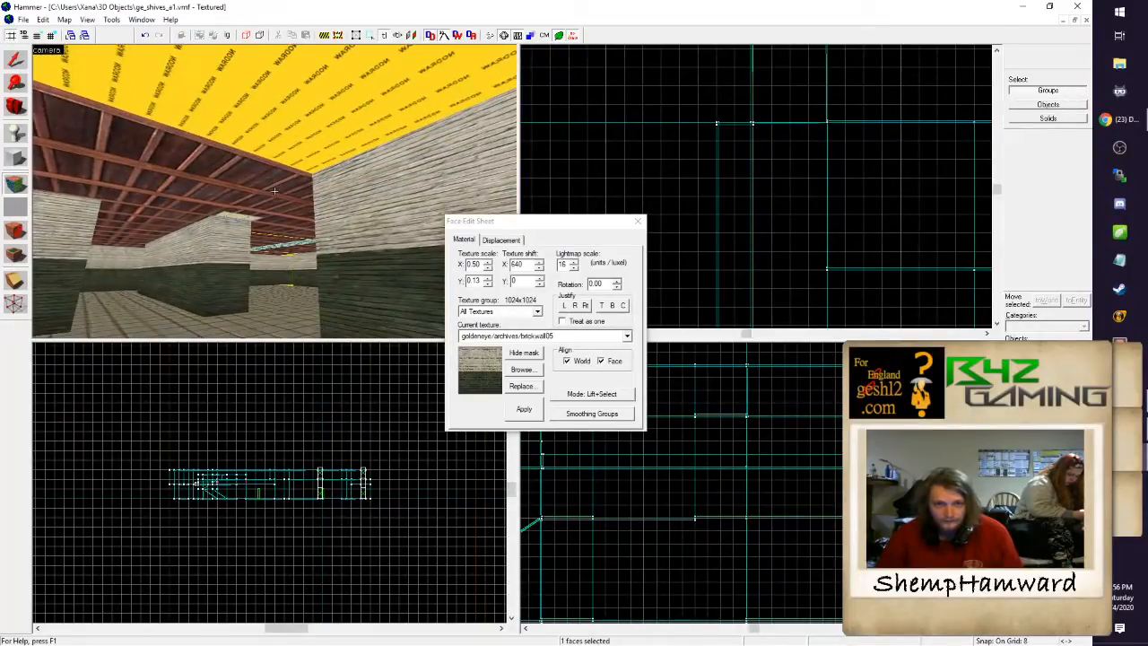
# Step: Choose the library_classic ceilingtile texture and apply it to the NODRAW underside beneath the wall section beside the catwalk
pyautogui.click(523, 370)
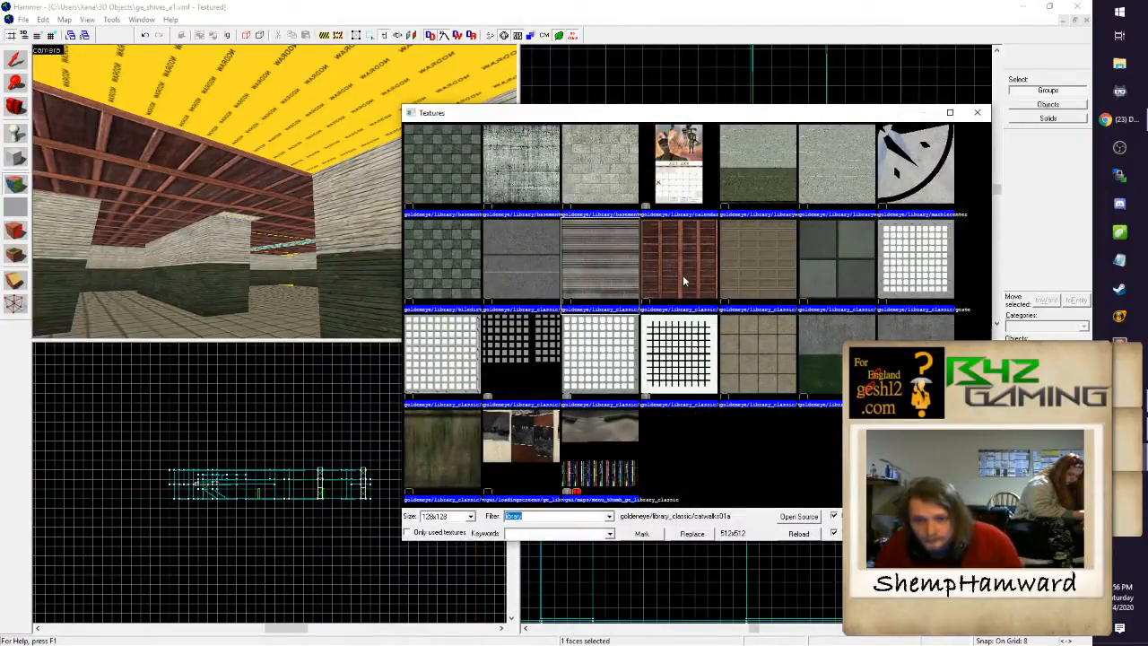
pyautogui.doubleClick(764, 260)
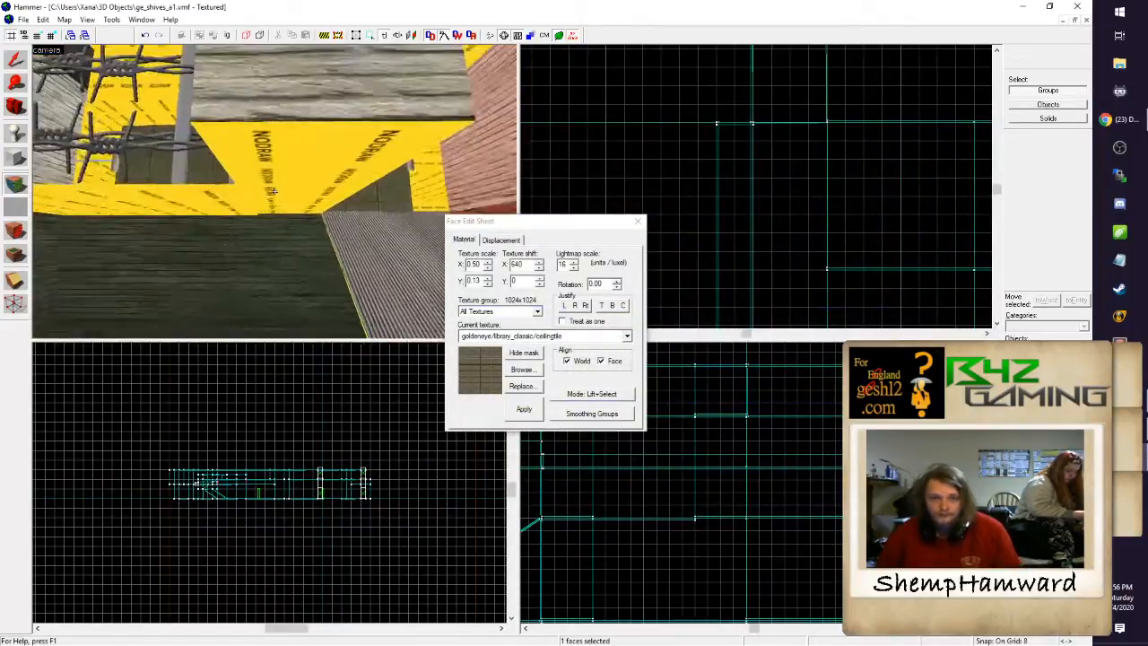
pyautogui.press('w')
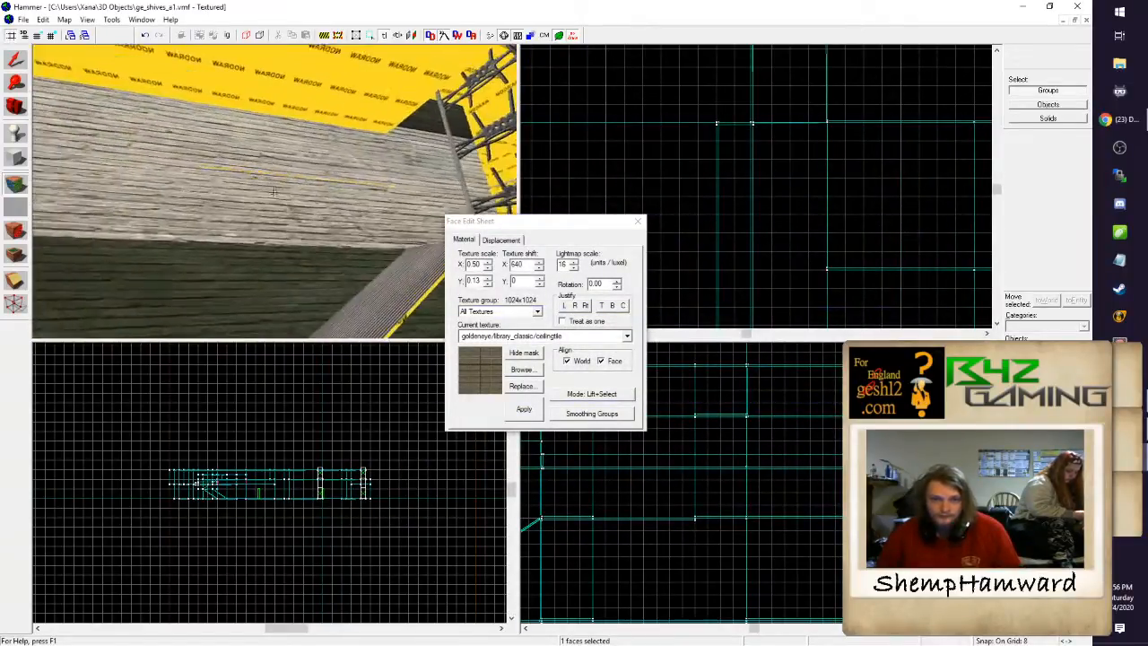
pyautogui.click(273, 191)
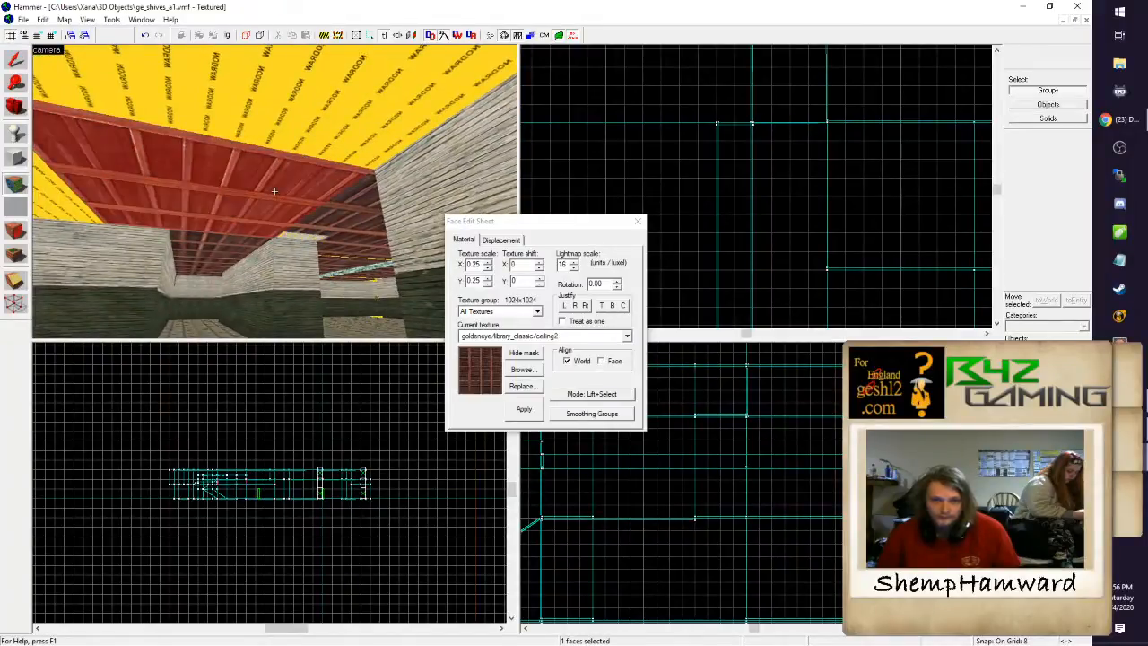
pyautogui.press('w')
pyautogui.click(275, 191)
pyautogui.press('z')
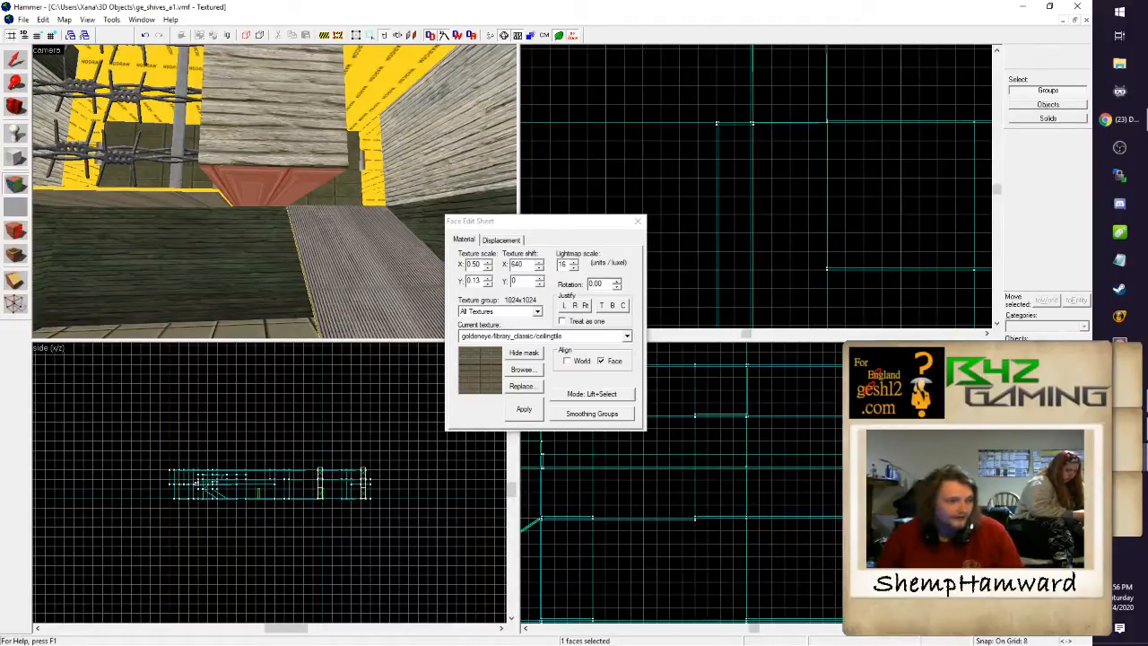
# Step: Set the underside face's texture scale to 0.25 in X and Y and its X shift to 0
pyautogui.click(489, 272)
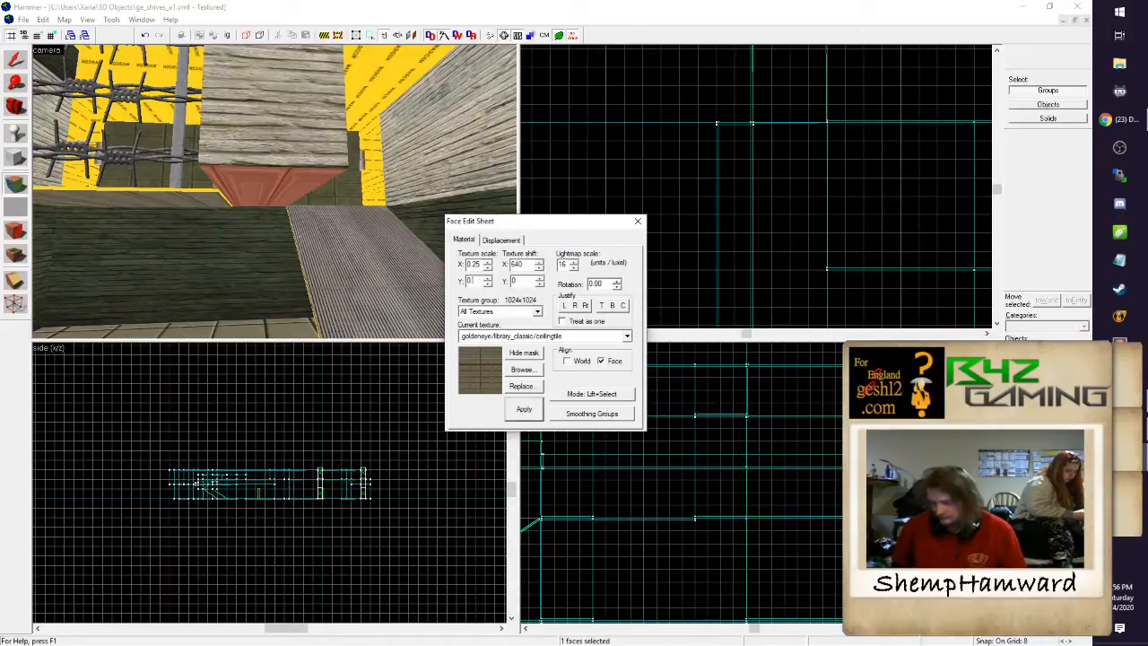
pyautogui.write('0')
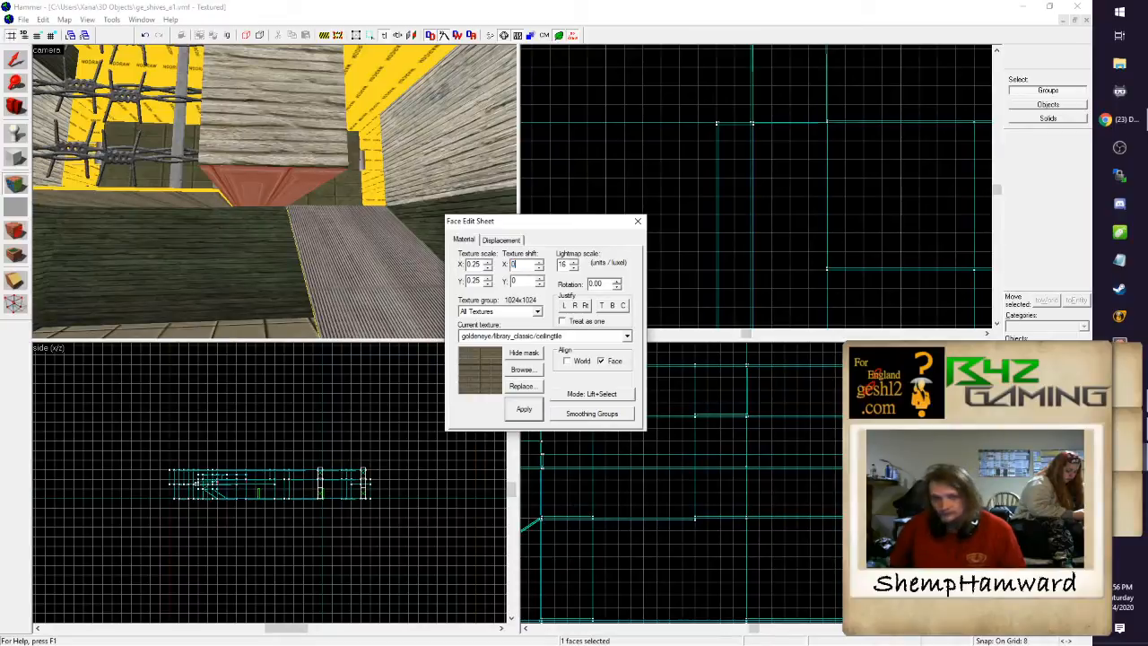
pyautogui.click(525, 410)
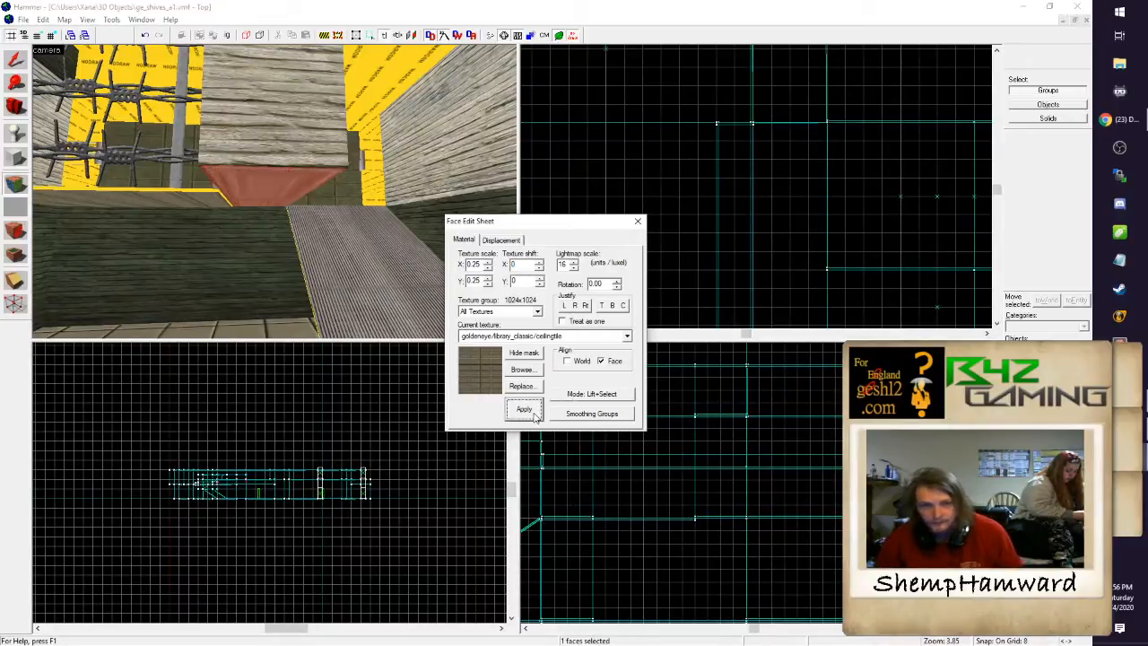
pyautogui.click(638, 220)
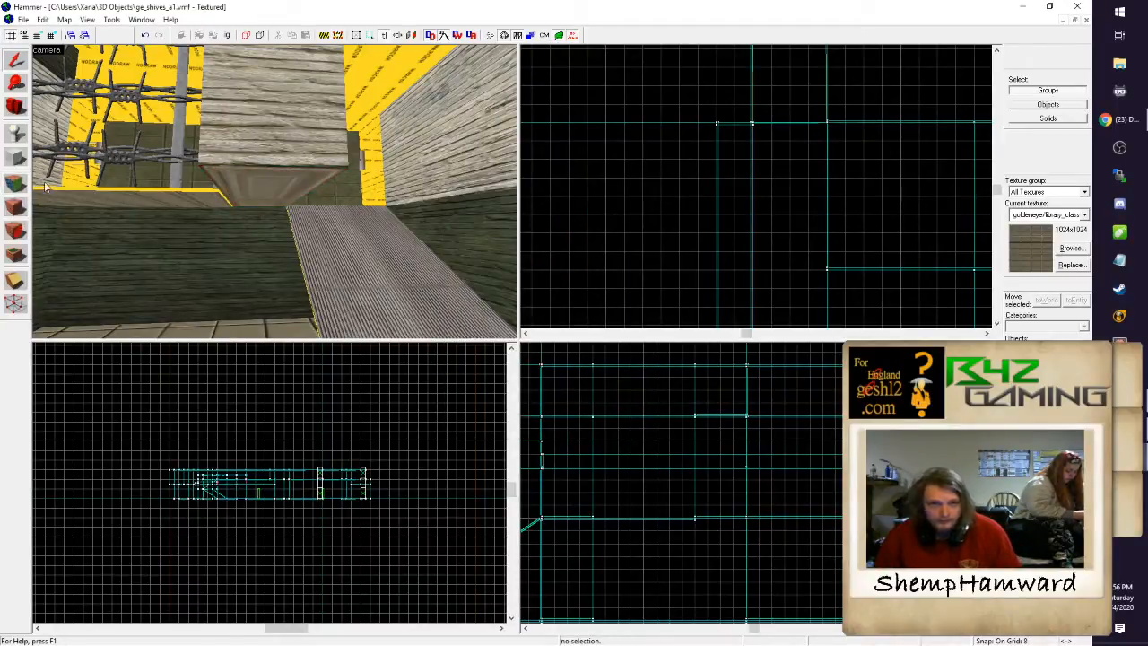
# Step: Select the 96 × 64 × 1 unit NODRAW floor solid and examine where its edge cuts through the wall beside the catwalk
pyautogui.click(16, 207)
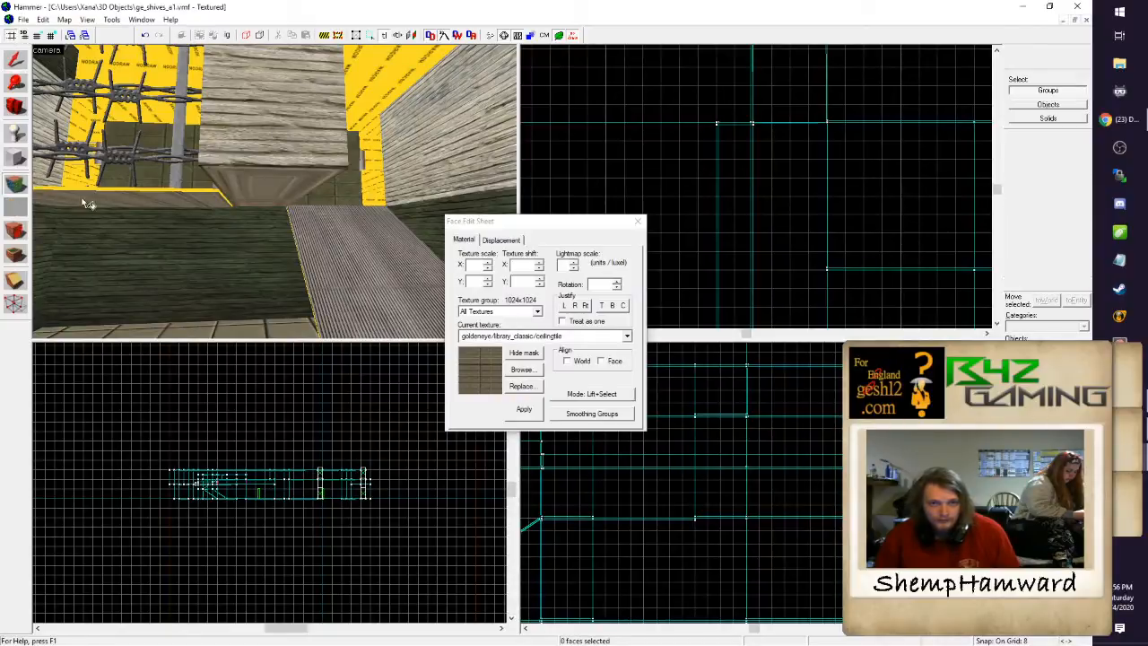
pyautogui.press('z')
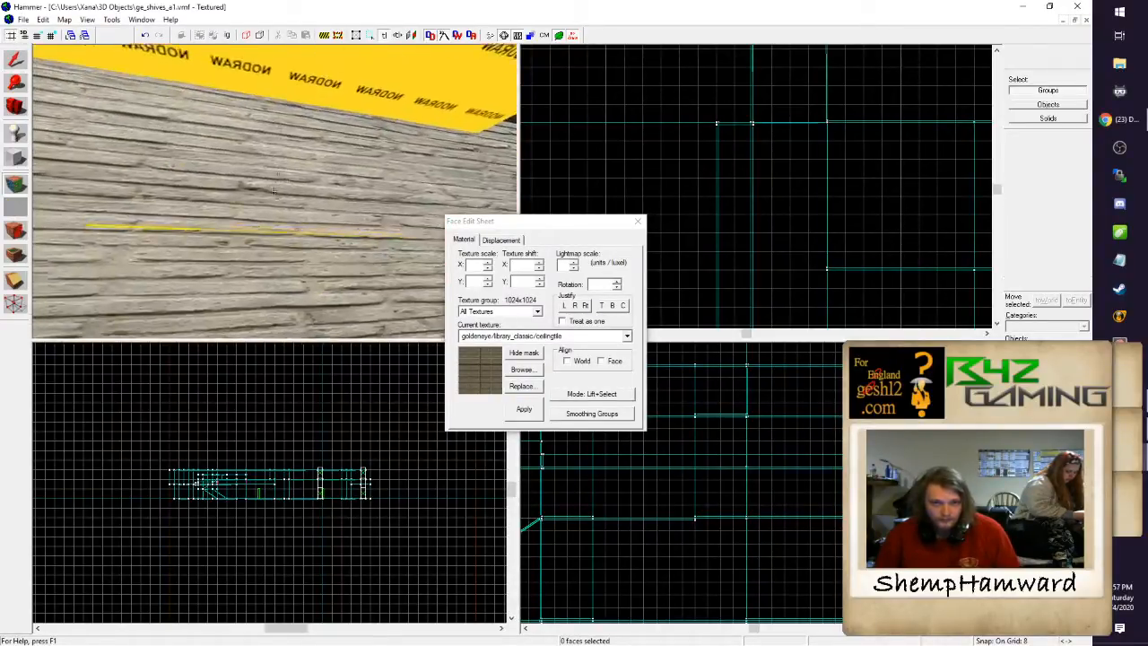
pyautogui.press('z')
pyautogui.click(638, 220)
pyautogui.press('z')
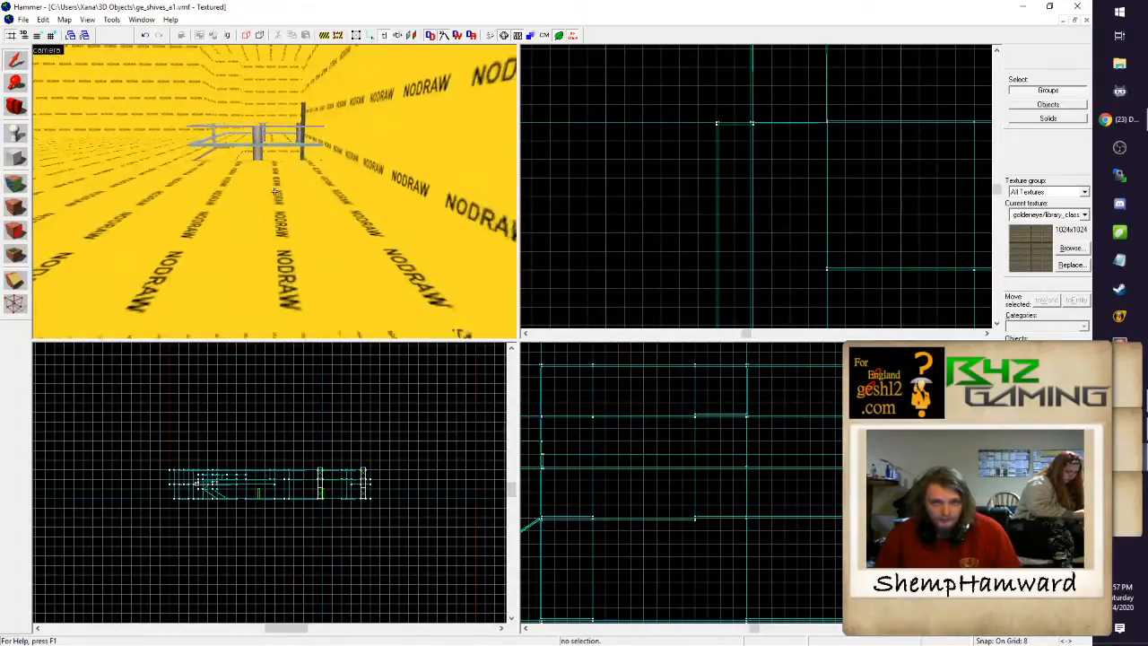
pyautogui.click(274, 191)
pyautogui.press('w')
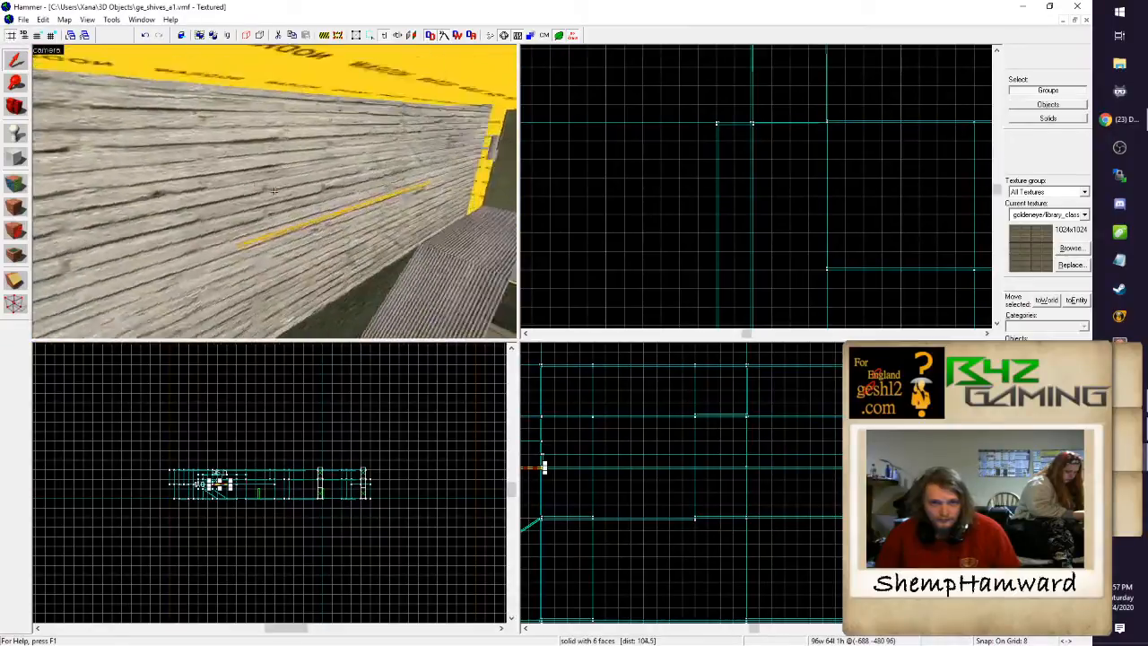
pyautogui.press('w')
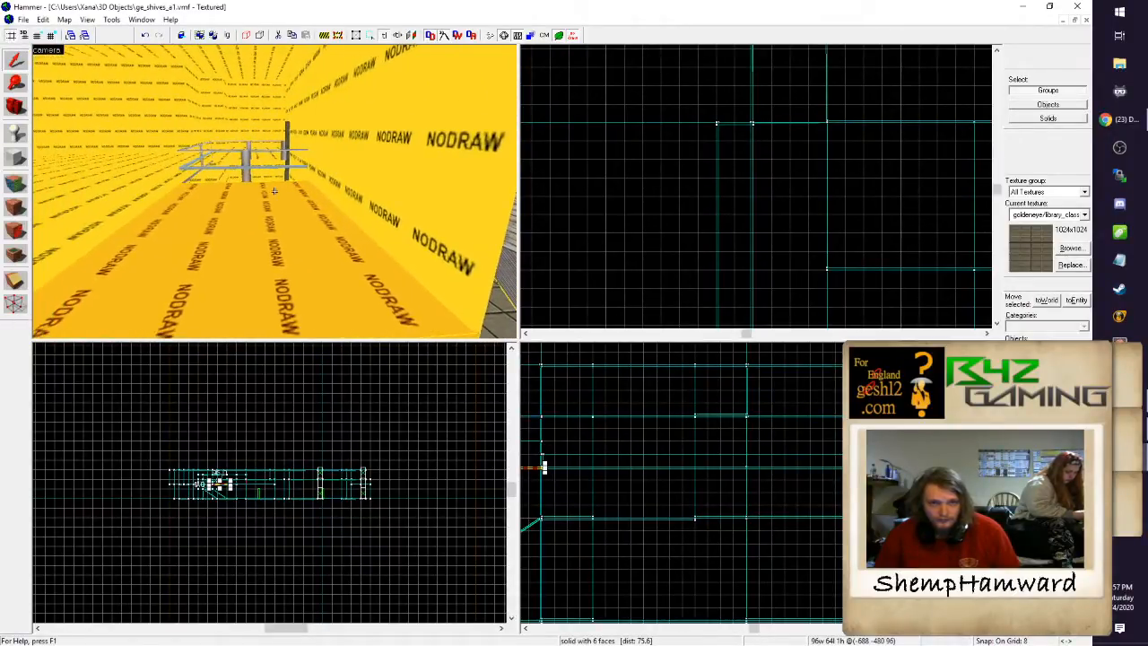
pyautogui.press('w')
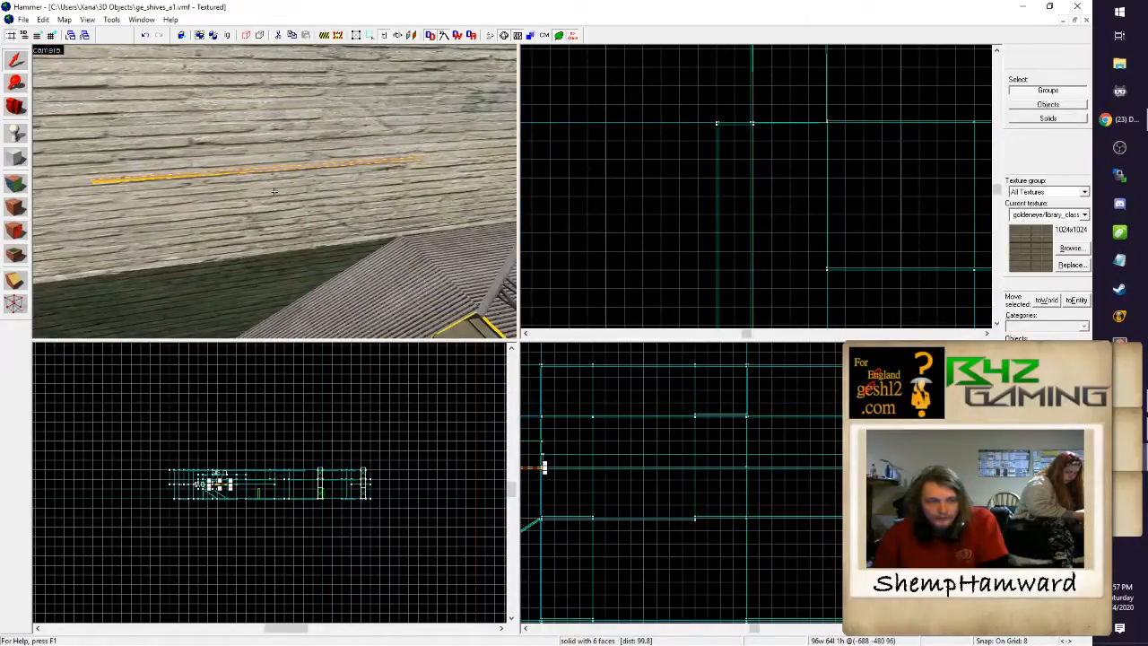
pyautogui.press('w')
pyautogui.press('z')
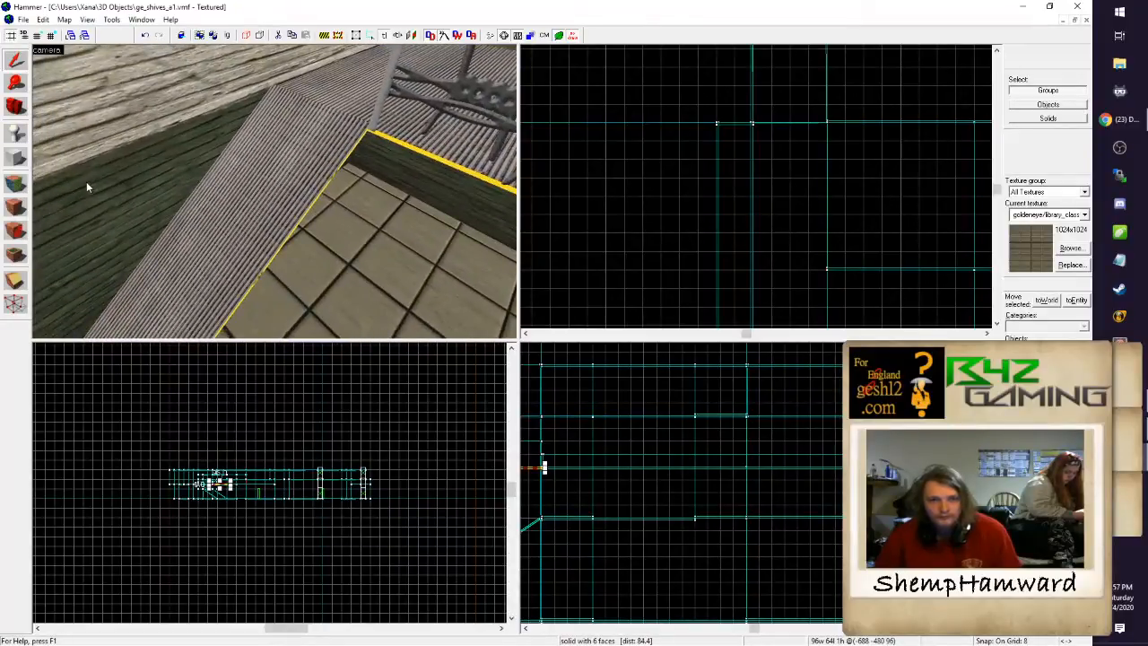
# Step: Open face editing and sample the texture settings of the catwalk floor and the barbed-wire railing
pyautogui.click(14, 183)
pyautogui.click(180, 200)
pyautogui.press('z')
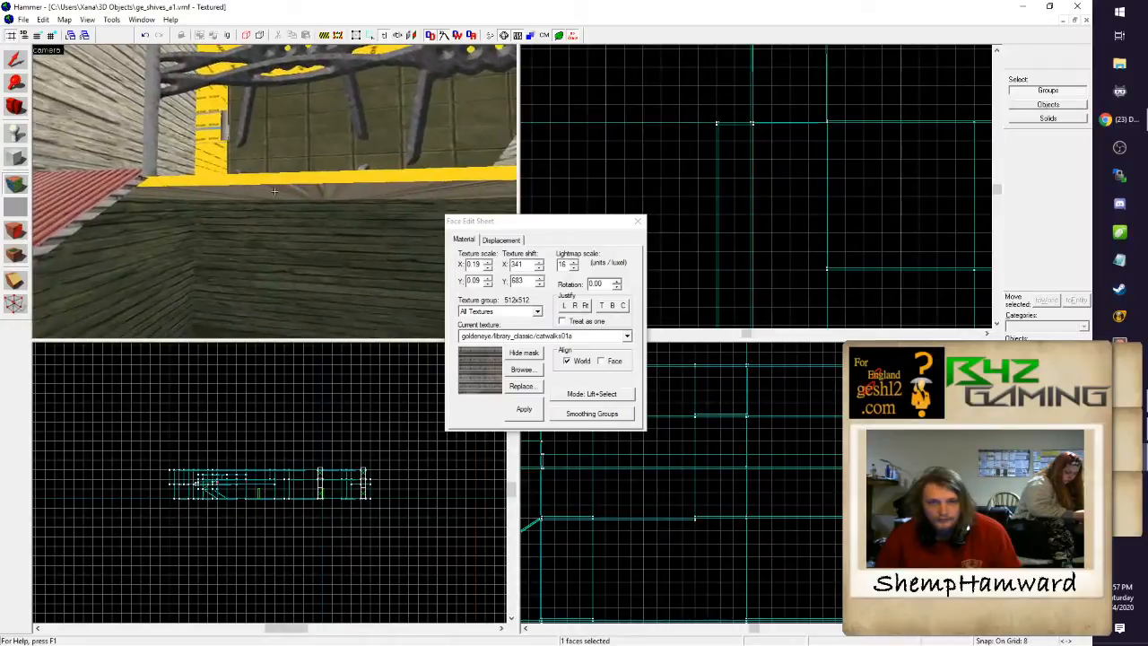
pyautogui.click(275, 189)
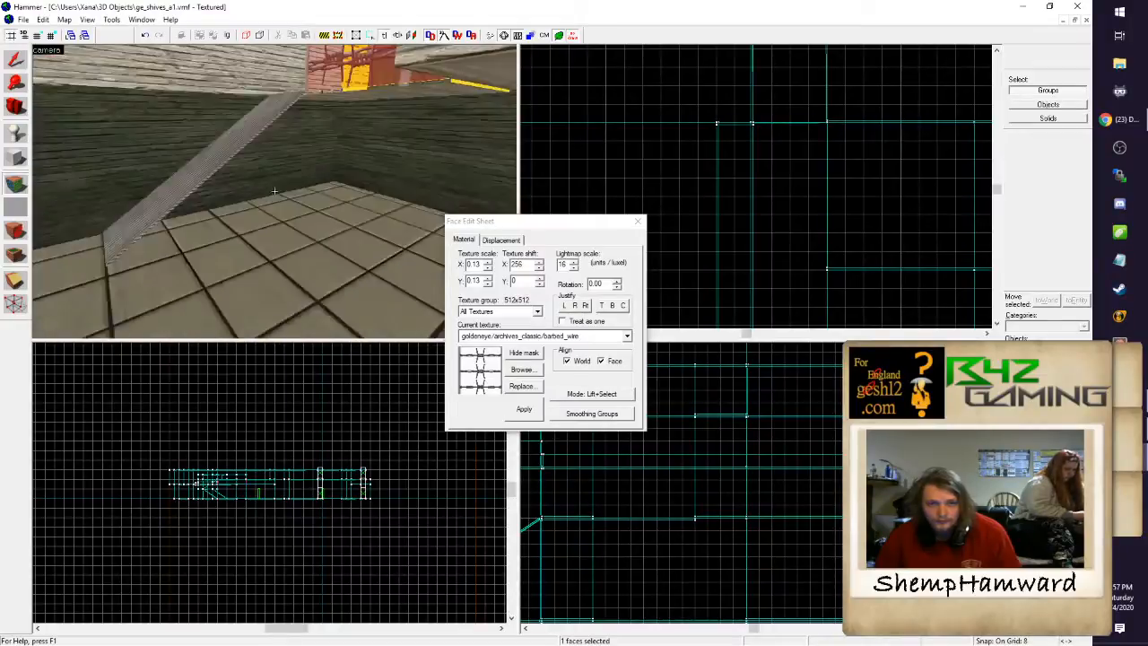
pyautogui.click(274, 190)
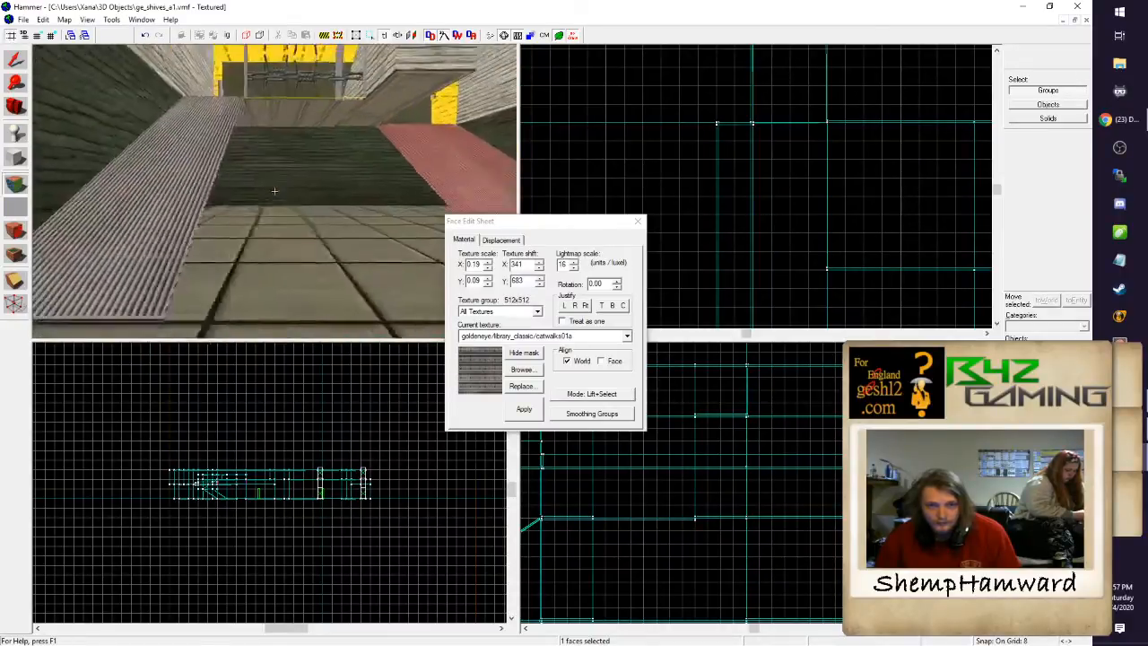
pyautogui.press('w')
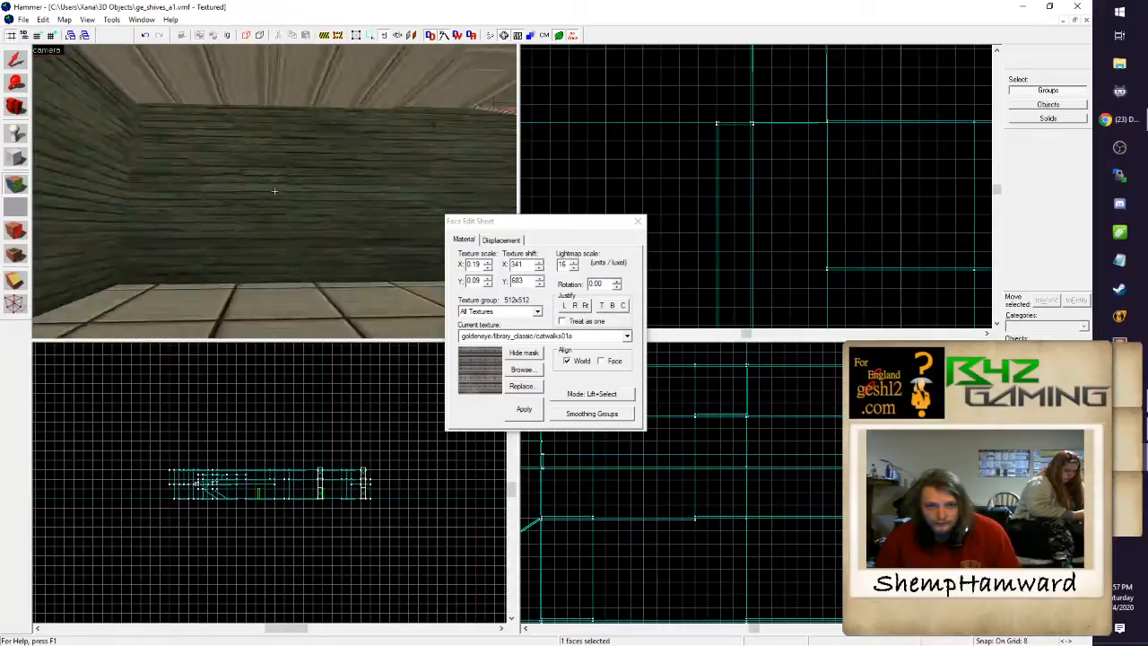
pyautogui.press('w')
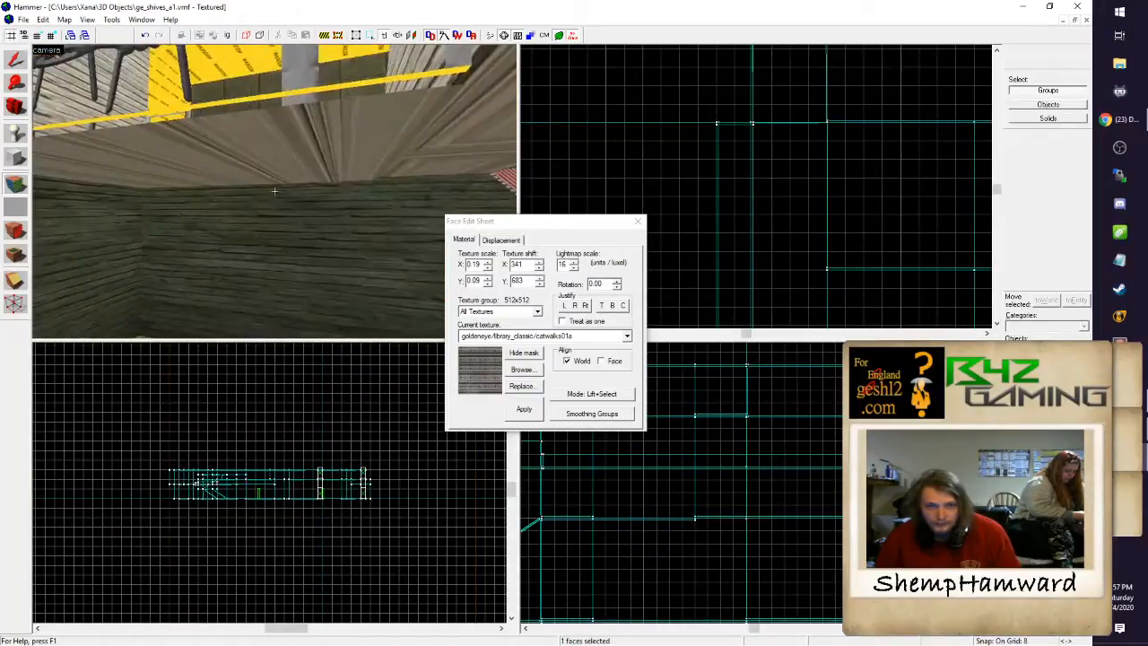
# Step: Sample the library_classic ceilingtile texture at 0.25 scale from the tiled ceiling face and apply it to the adjoining NODRAW ceiling faces
pyautogui.click(274, 190)
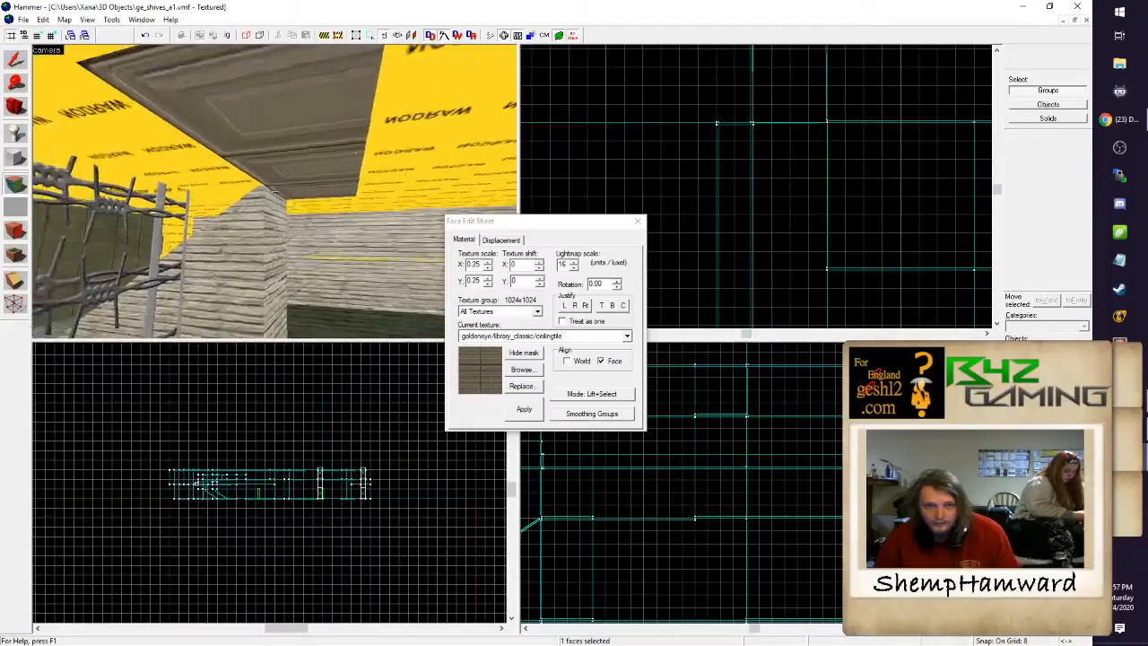
pyautogui.press('w')
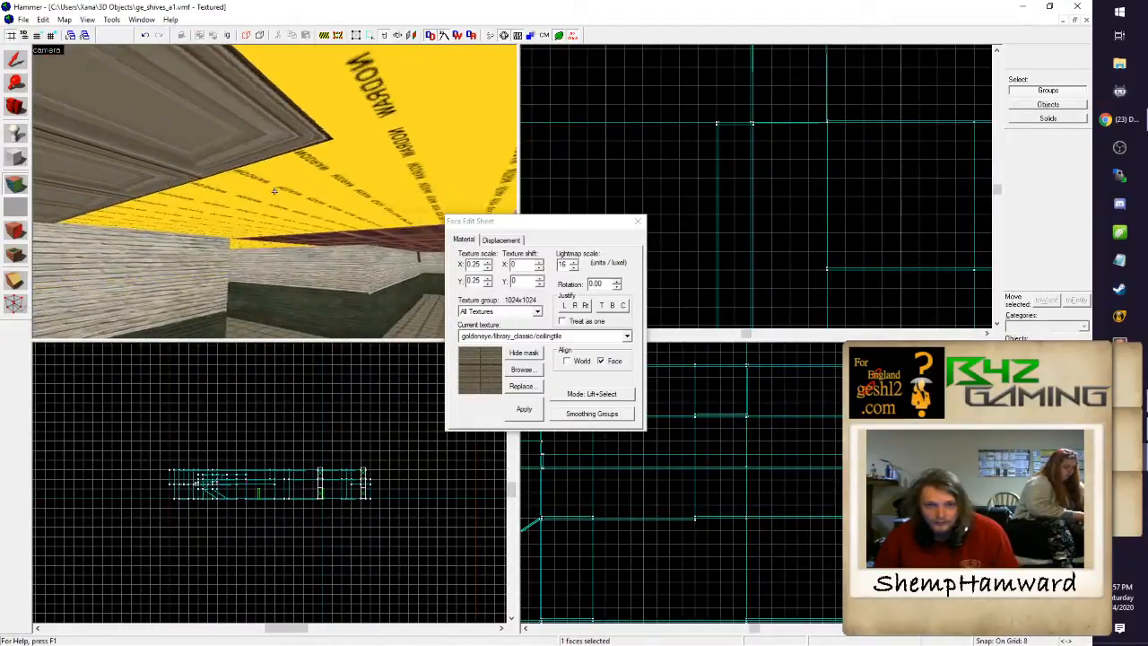
pyautogui.rightClick(275, 191)
pyautogui.press('w')
pyautogui.rightClick(274, 191)
pyautogui.press('w')
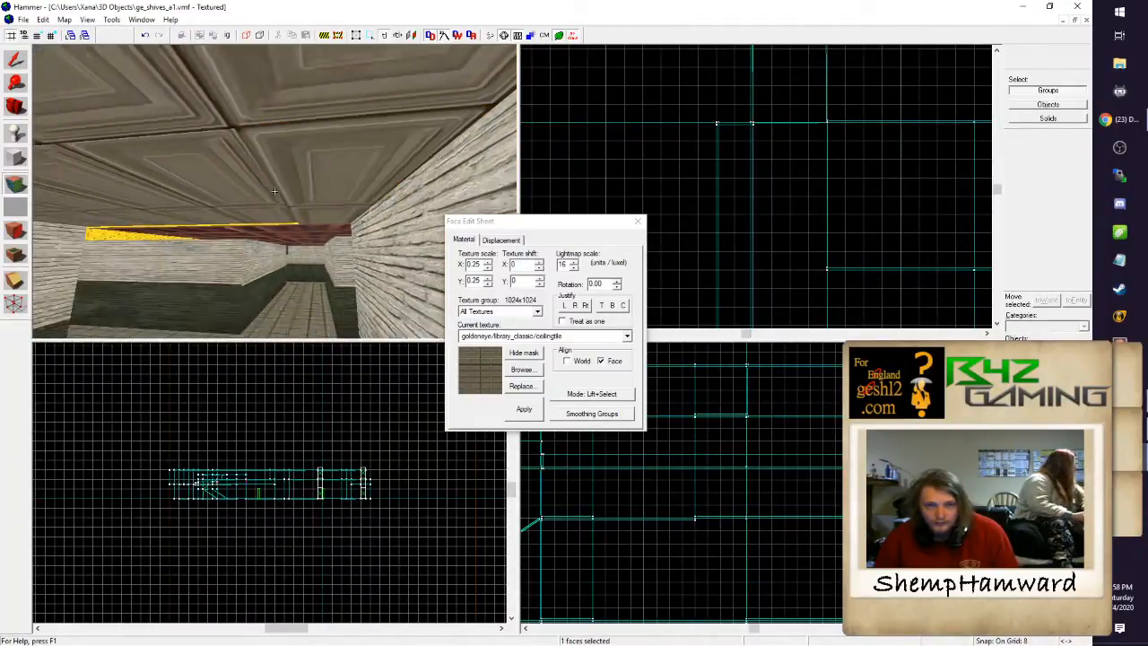
pyautogui.press('w')
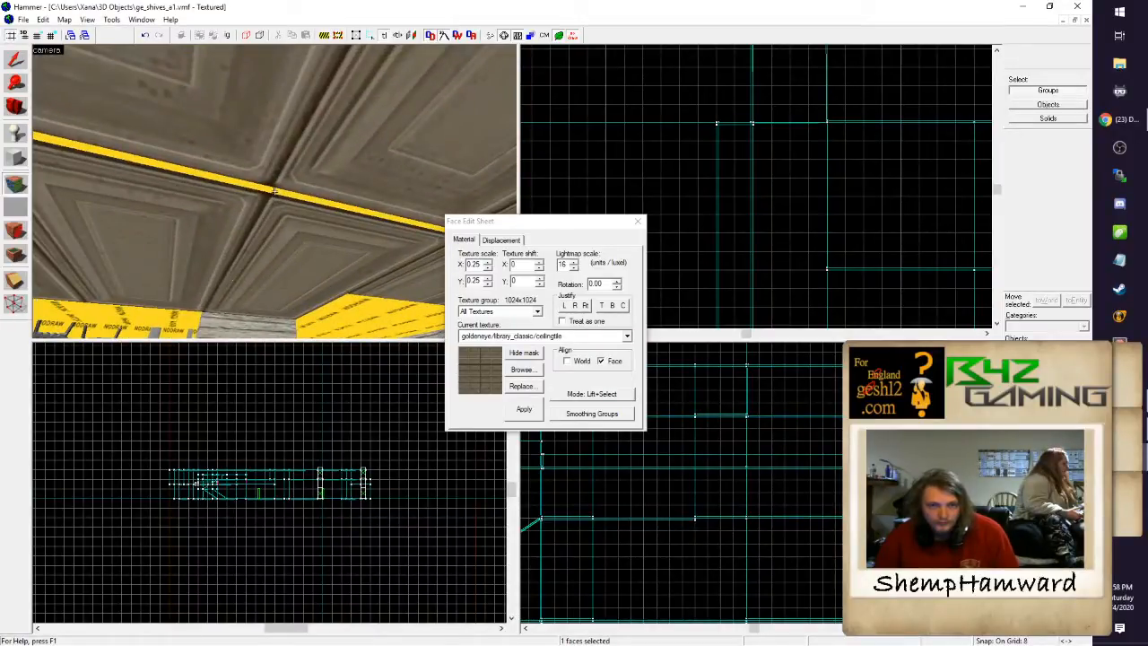
pyautogui.press('w')
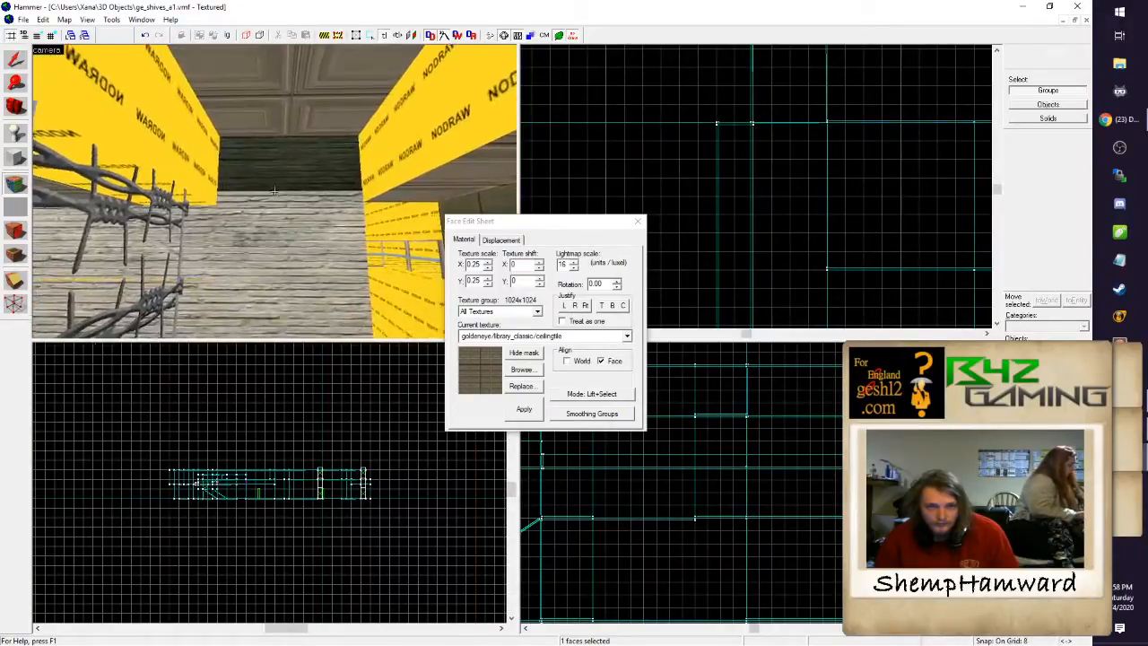
# Step: Restart face editing and sample the ceilingtile settings from the tiled ceiling above the catwalk, checking the surrounding NODRAW faces
pyautogui.press('a')
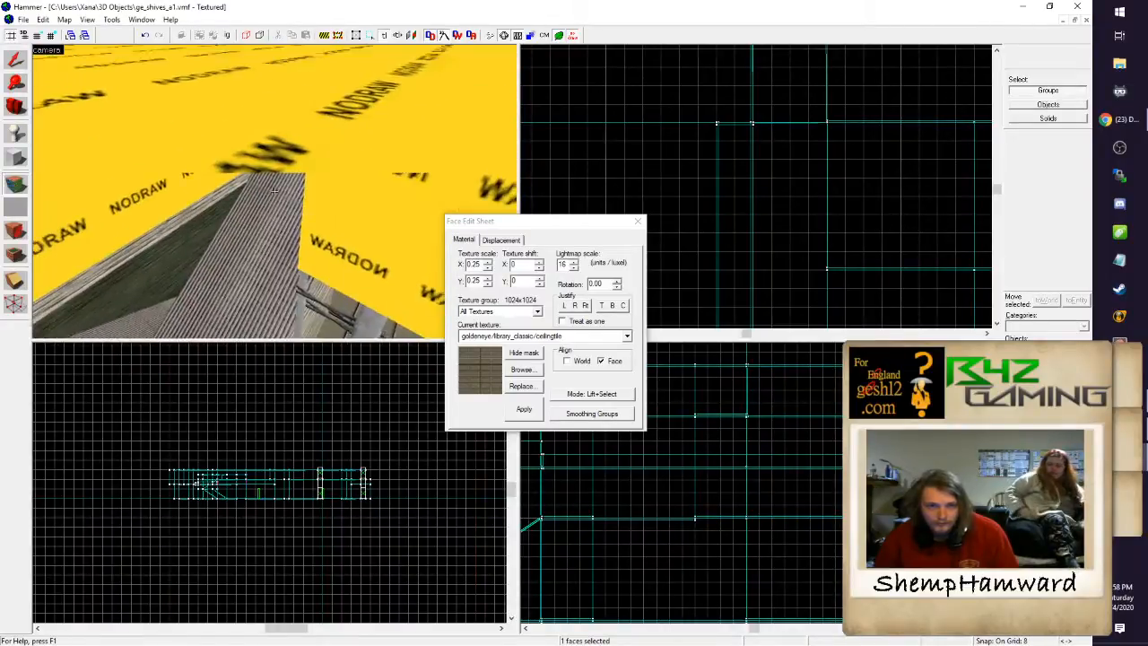
pyautogui.press('z')
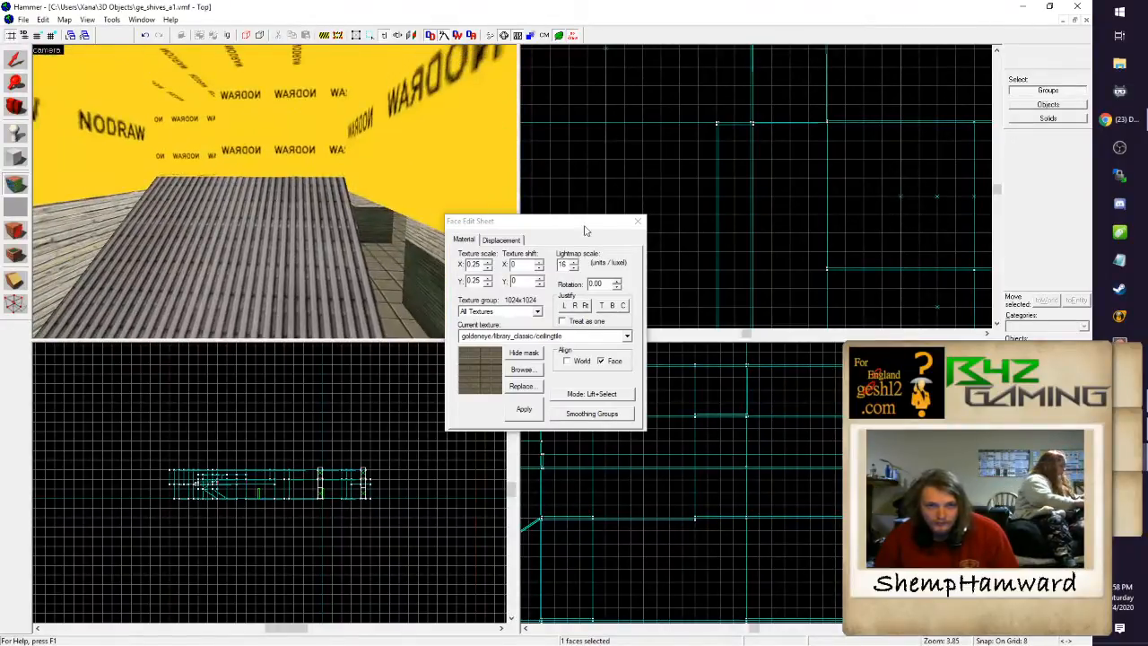
pyautogui.click(638, 222)
pyautogui.press('z')
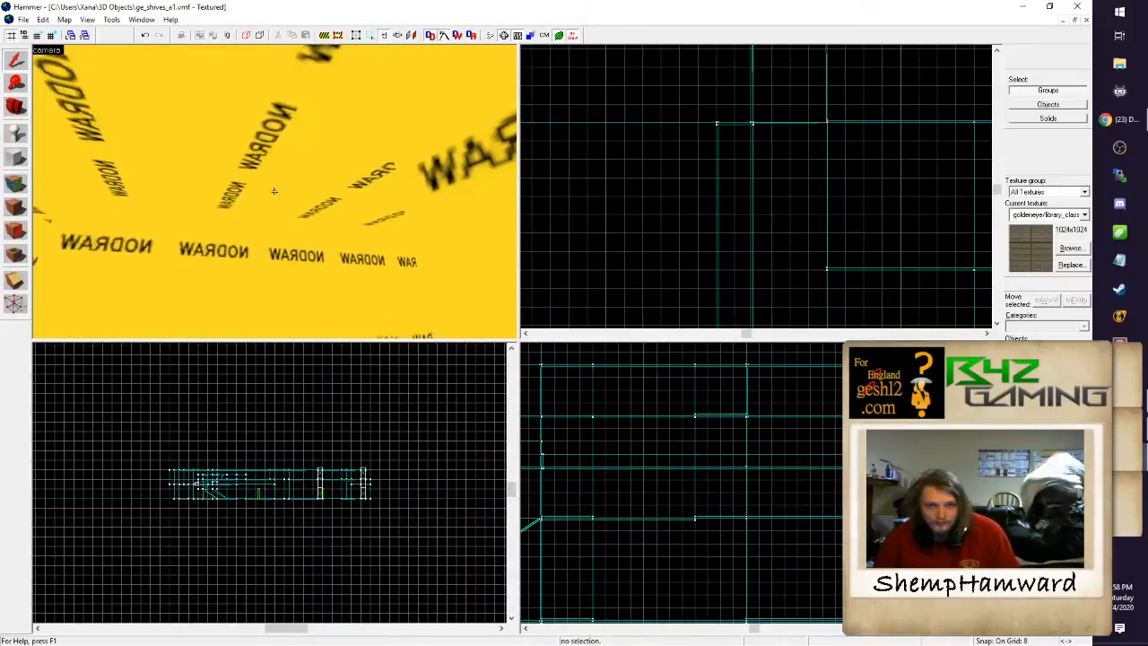
pyautogui.hotkey('shift', 'a')
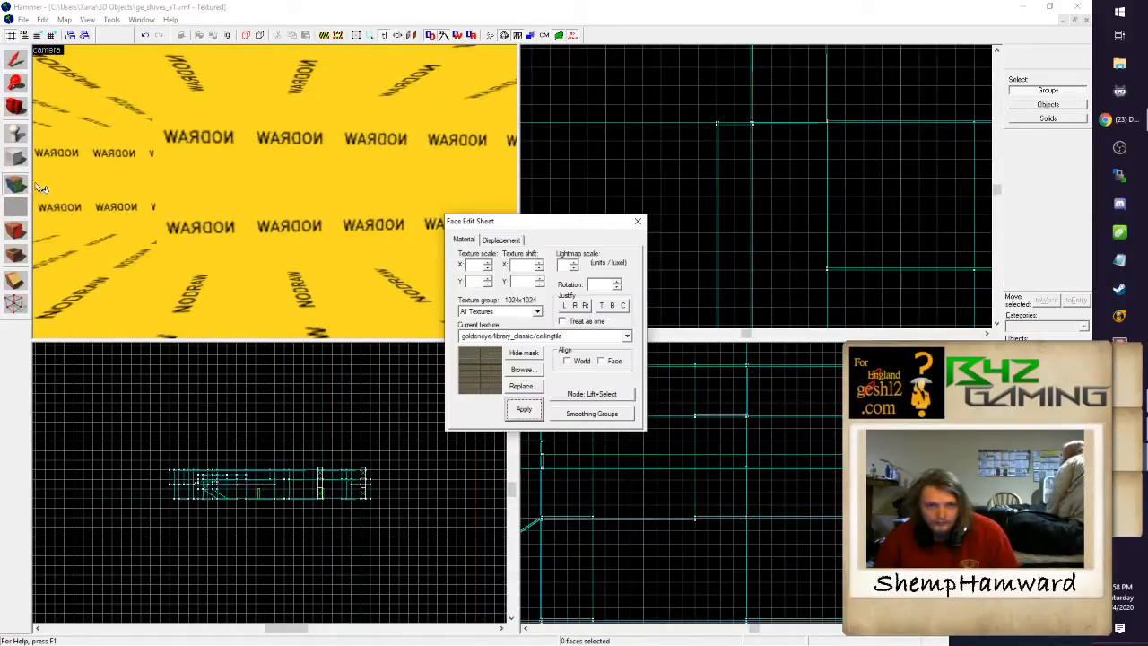
pyautogui.press('w')
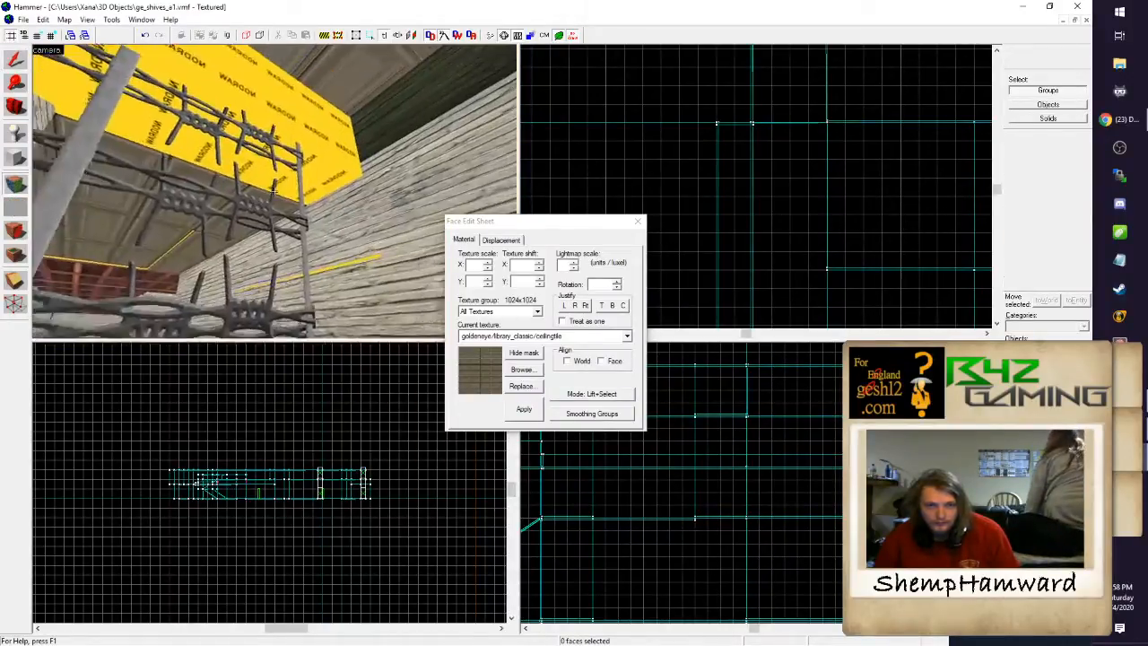
pyautogui.click(275, 191)
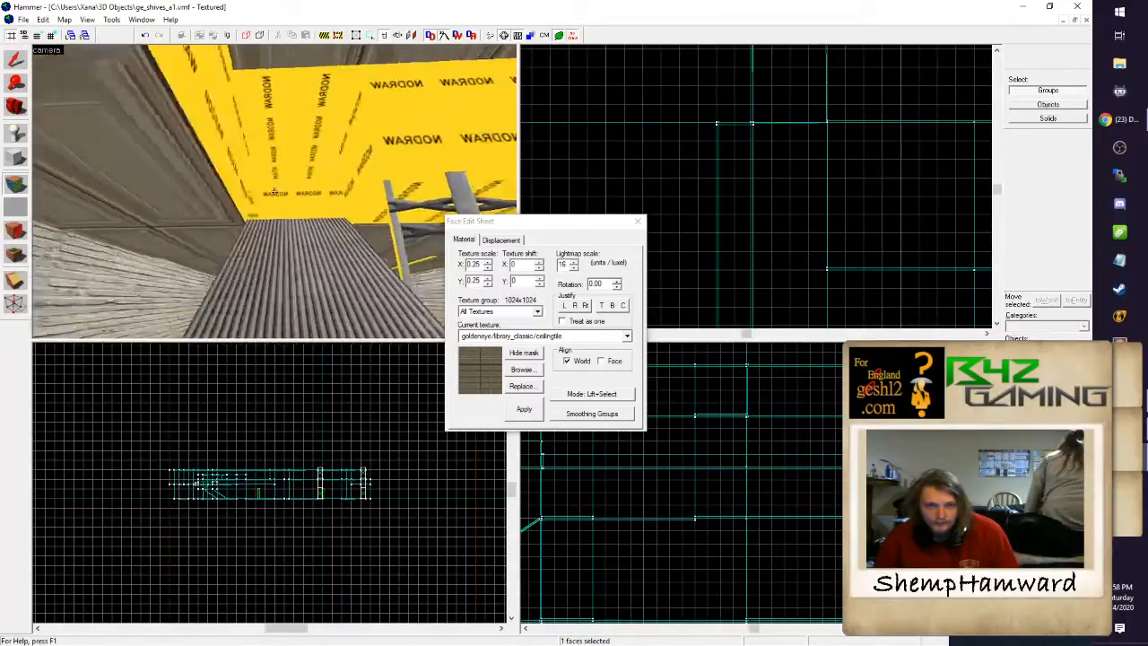
pyautogui.press('w')
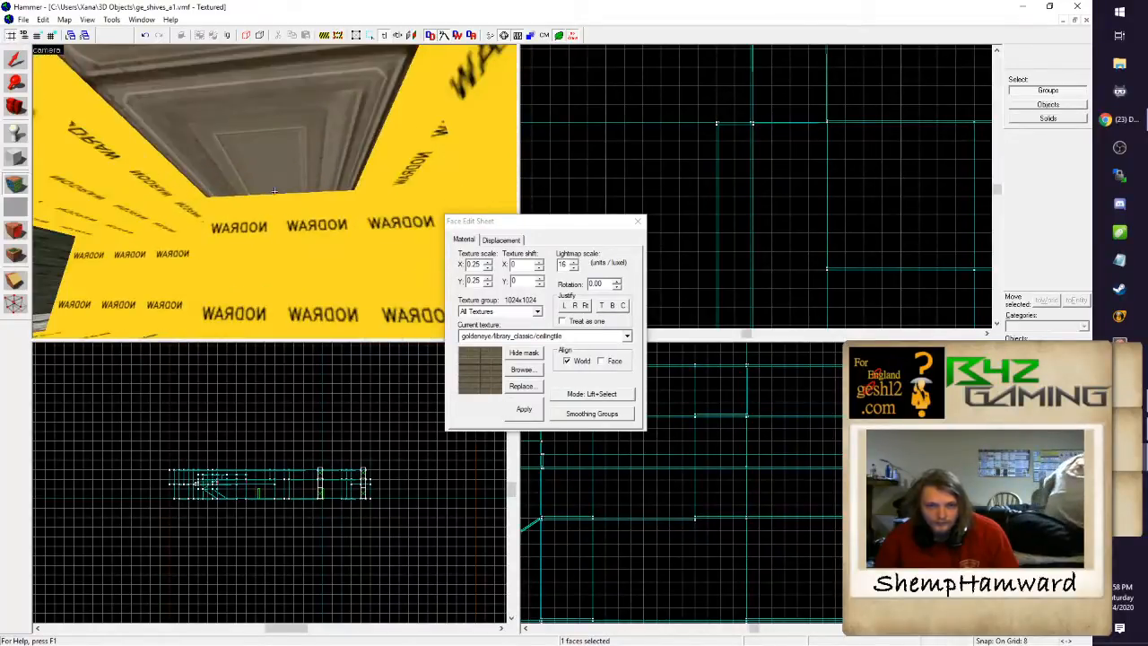
pyautogui.press('w')
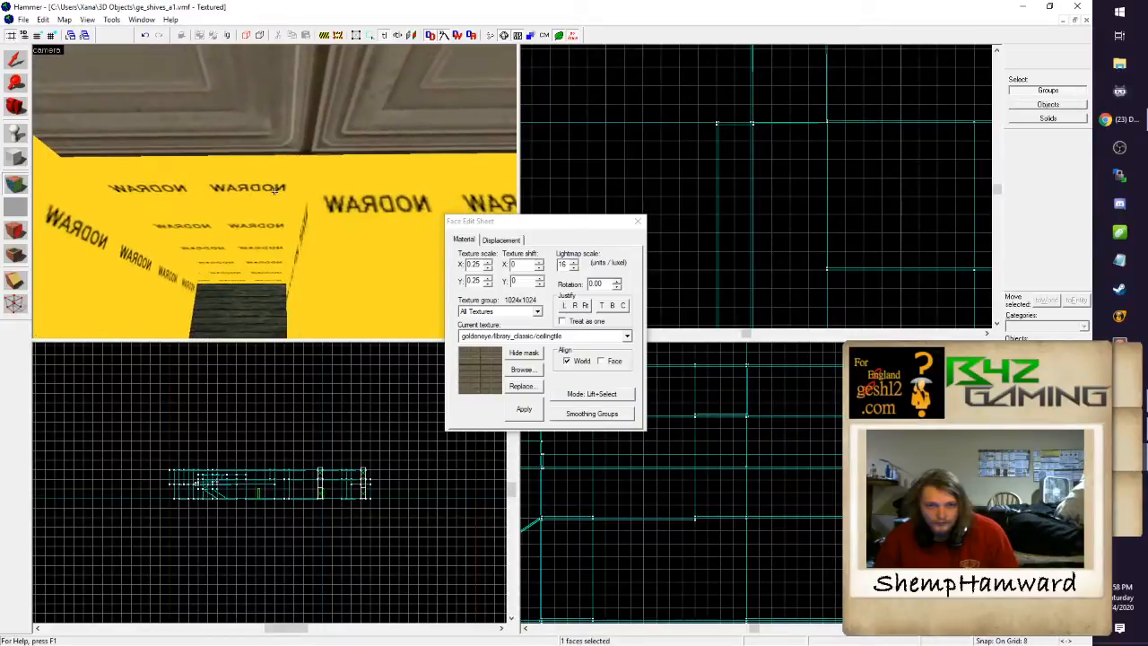
# Step: Close face editing, select the thin ceiling solids and the large roof solid in turn, and examine the NODRAW space between them
pyautogui.click(632, 224)
pyautogui.click(275, 182)
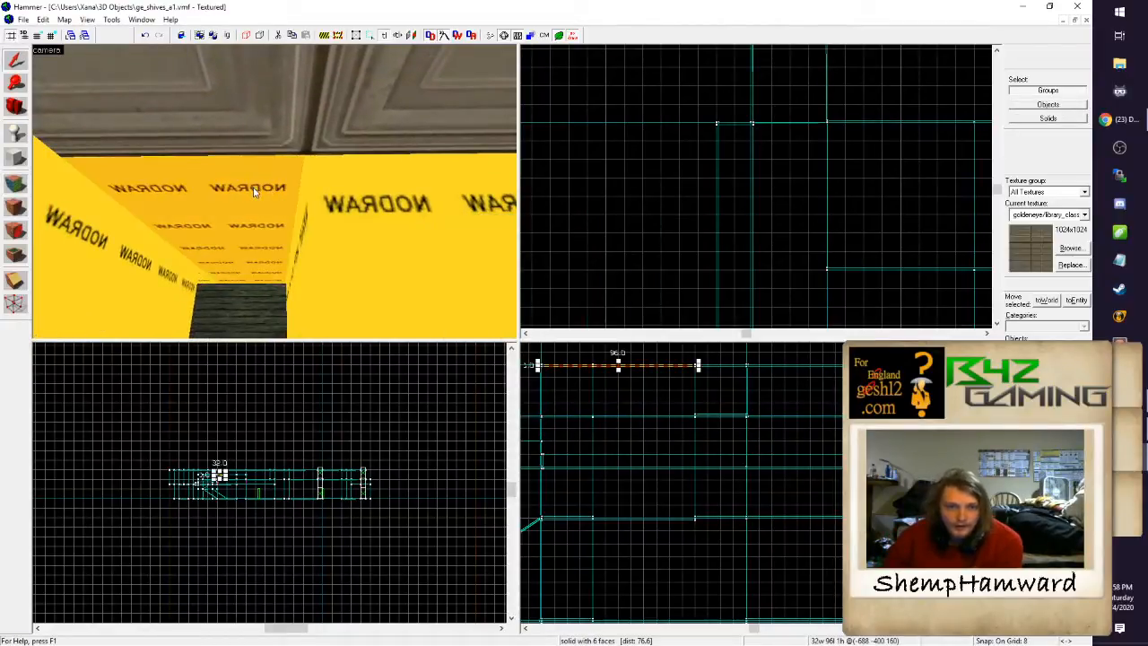
pyautogui.scroll(-2, 741, 266)
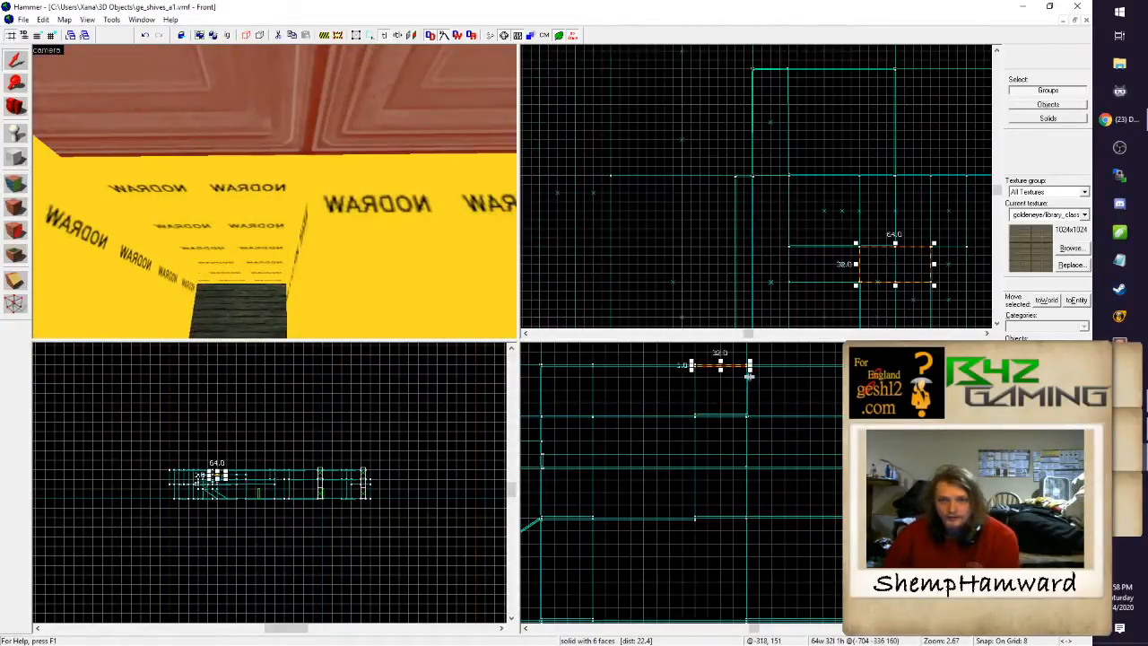
pyautogui.scroll(-2, 828, 382)
pyautogui.press('Up')
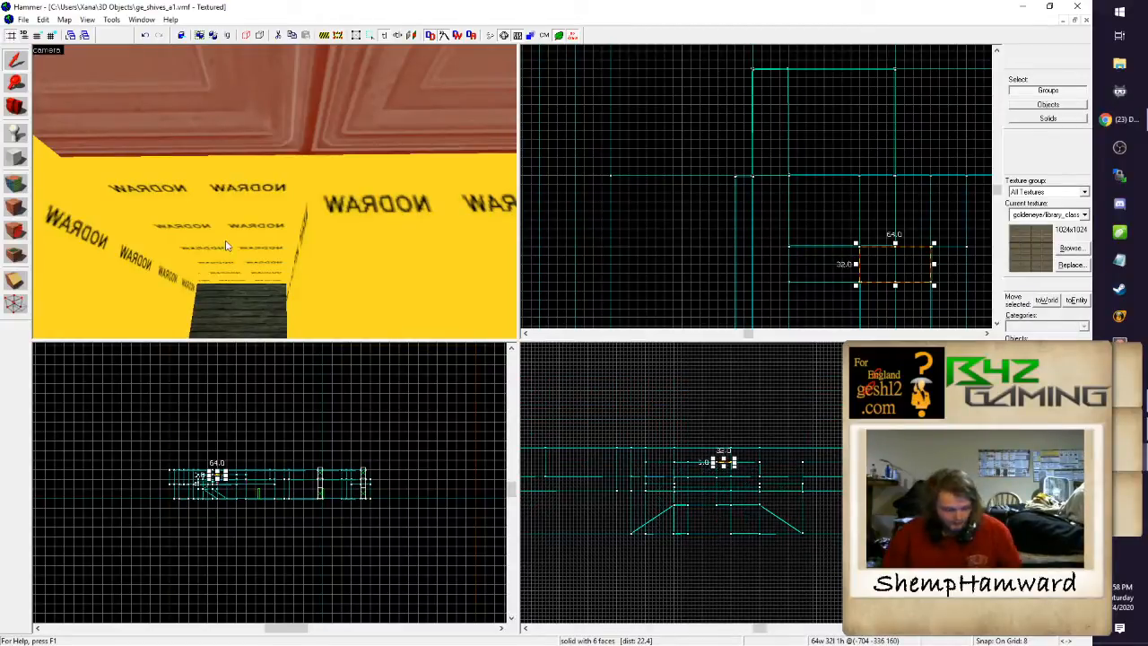
pyautogui.press('z')
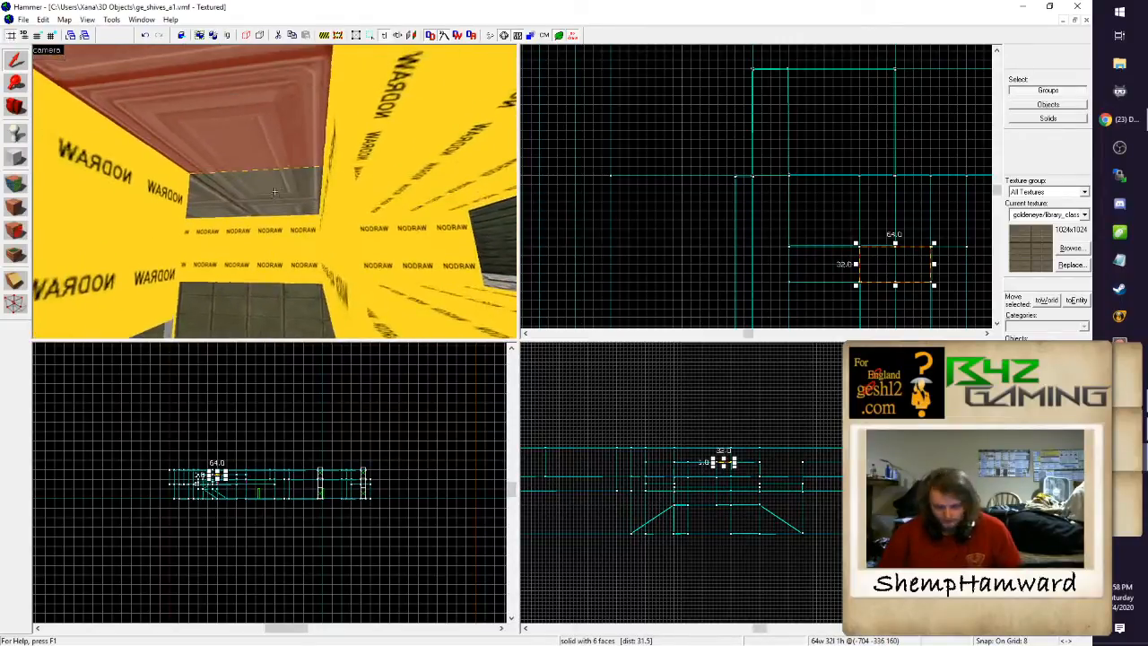
pyautogui.press('Escape')
pyautogui.click(274, 191)
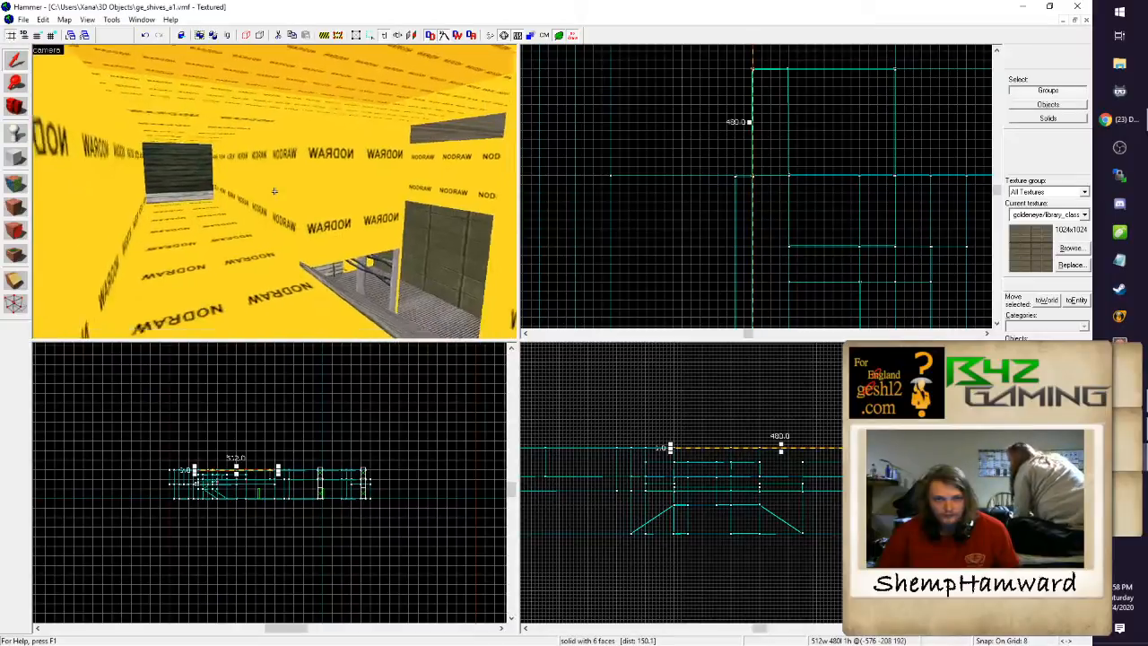
pyautogui.press('w')
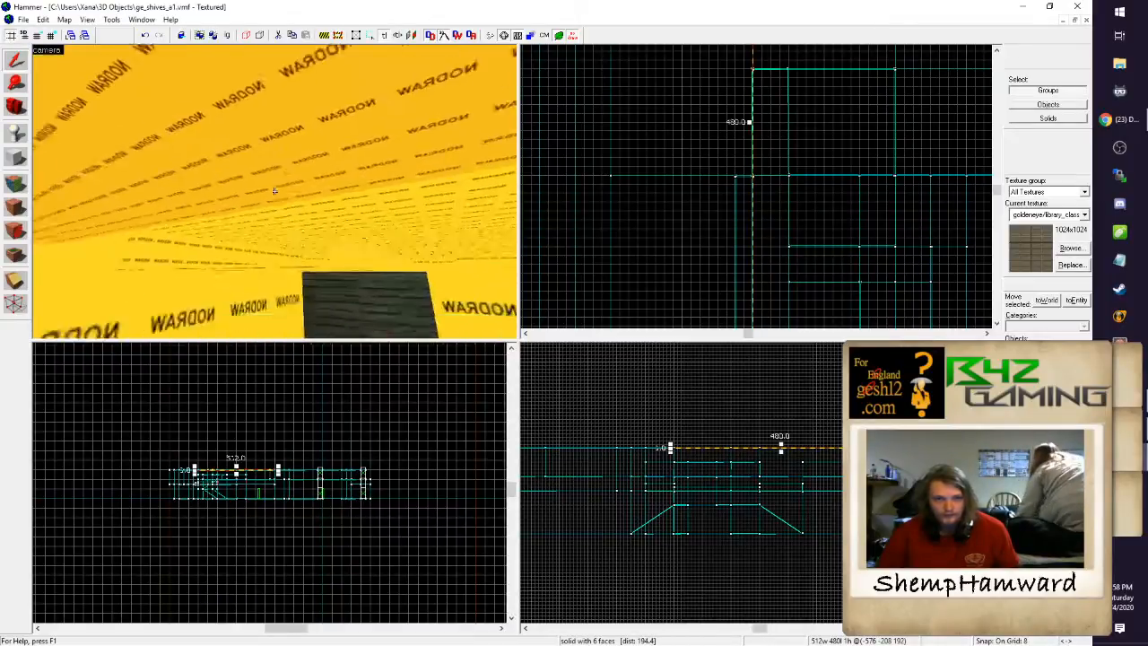
pyautogui.click(274, 191)
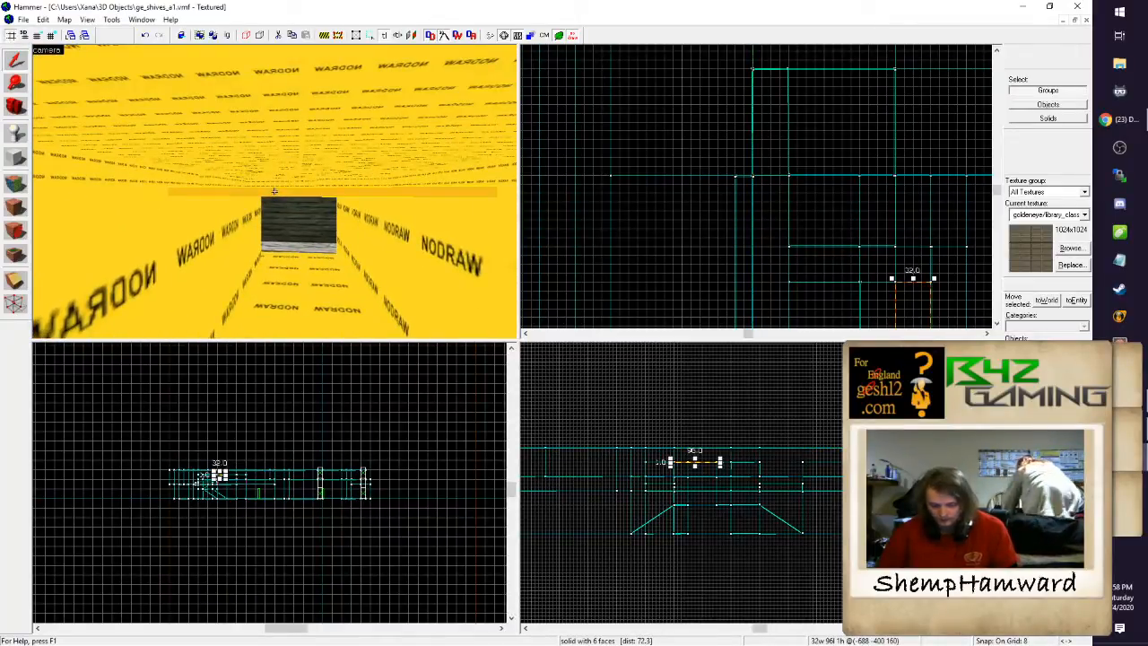
pyautogui.press('Escape')
pyautogui.press('w')
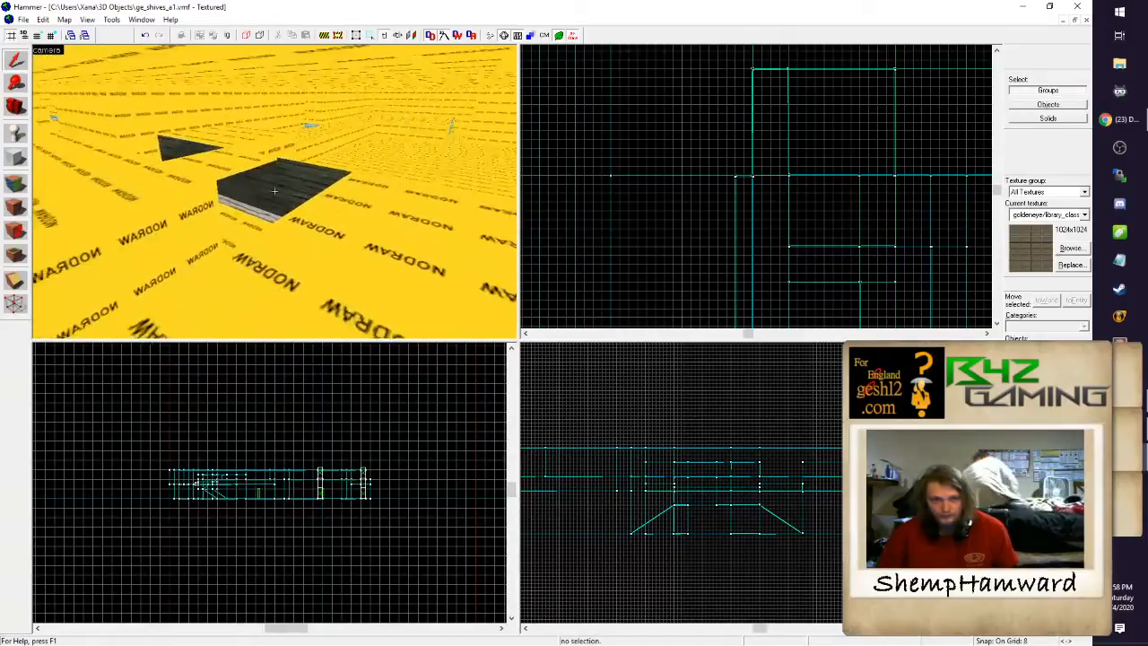
# Step: Delete the 512 × 480 × 1 unit NODRAW roof solid above the tiled ceilings
pyautogui.press('d')
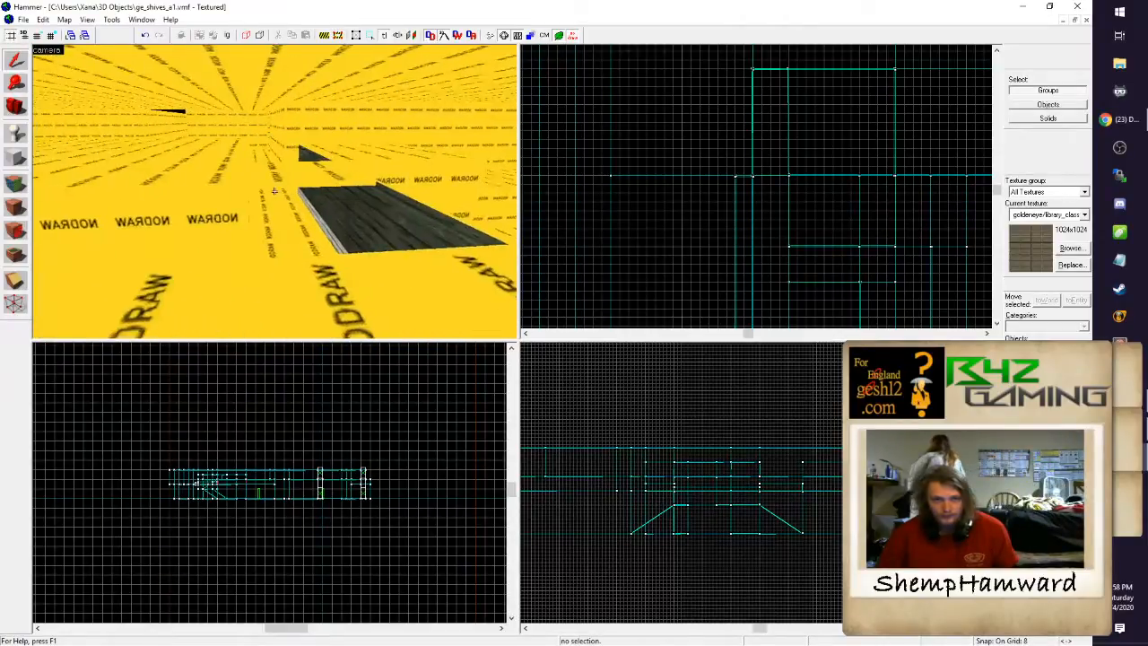
pyautogui.press('s')
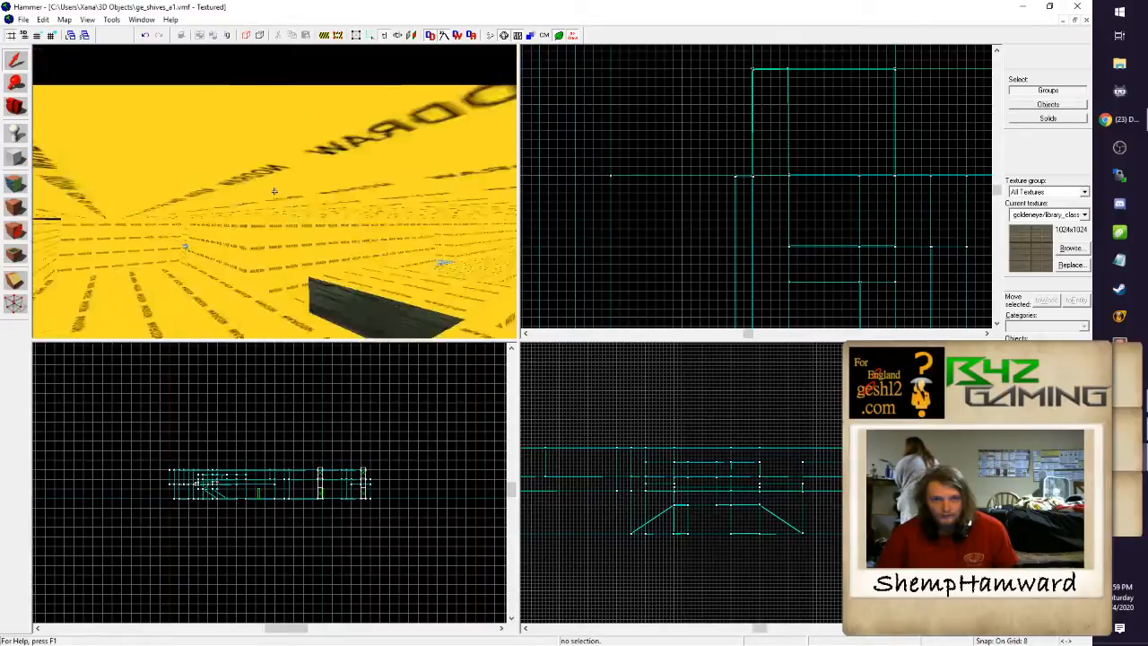
pyautogui.press('s')
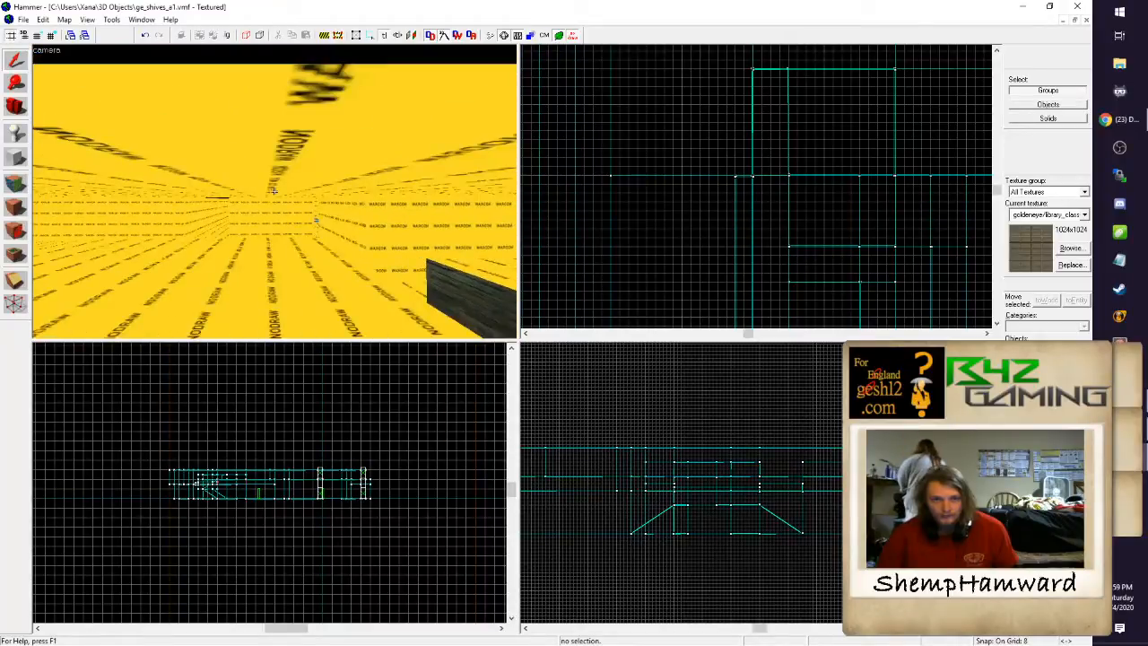
pyautogui.press('s')
pyautogui.click(274, 191)
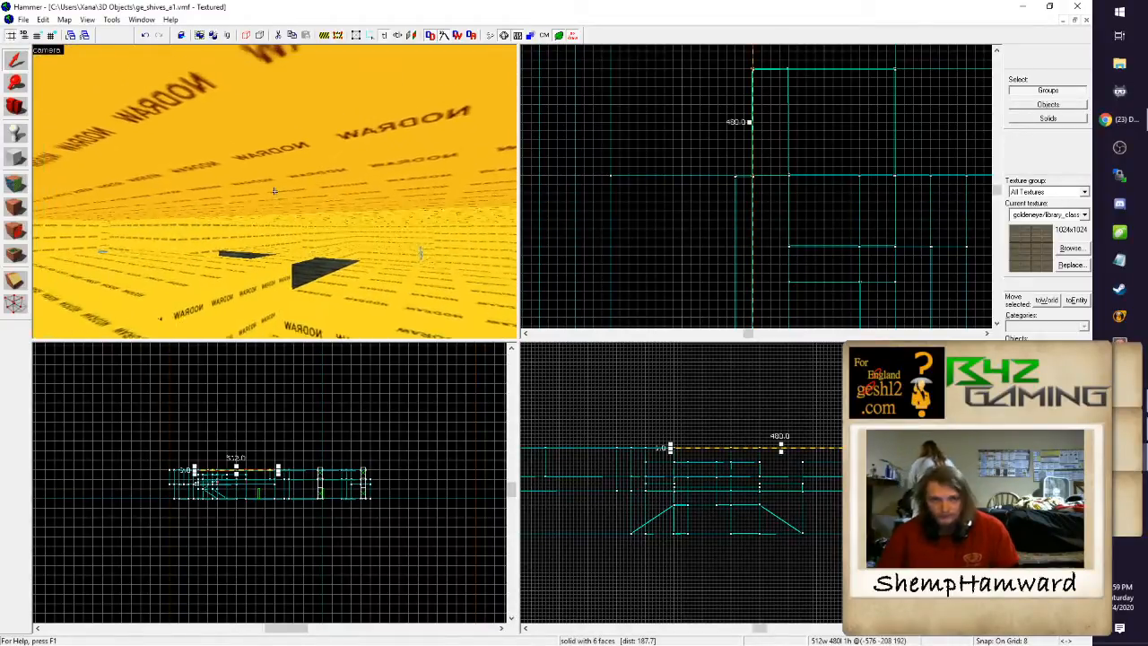
pyautogui.press('Delete')
# Step: Start face editing and sample the library_classic catwalks01a texture settings from the catwalk floor beside the dark tiled wall
pyautogui.press('w')
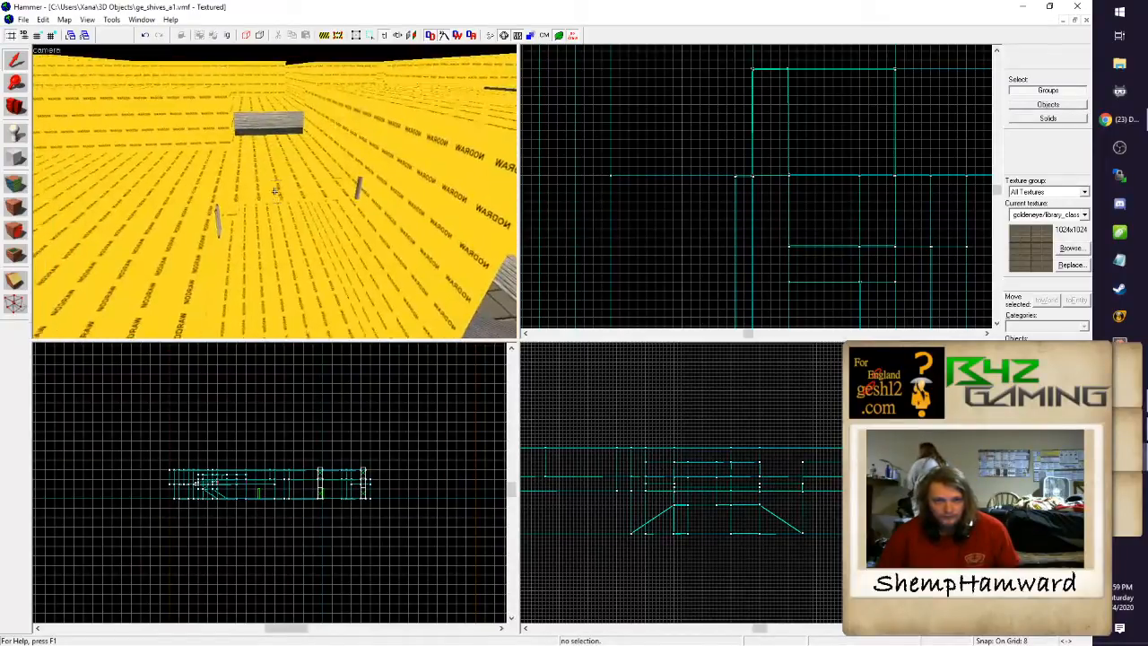
pyautogui.press('w')
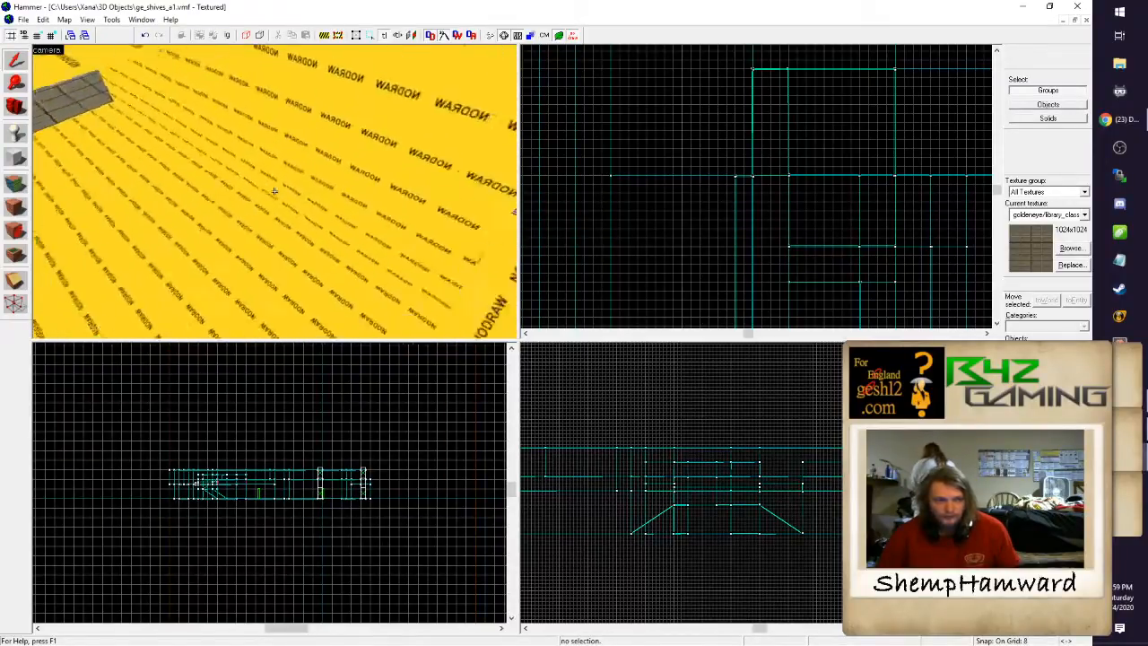
pyautogui.press('w')
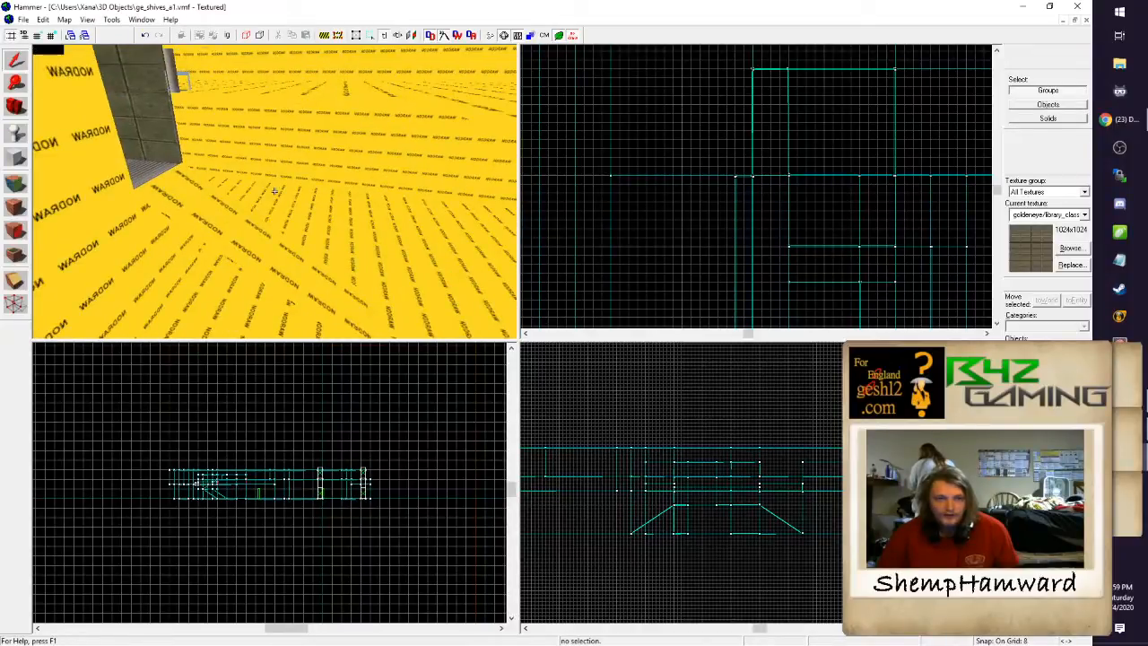
pyautogui.press('w')
pyautogui.press('z')
pyautogui.hotkey('shift', 'a')
pyautogui.click(329, 272)
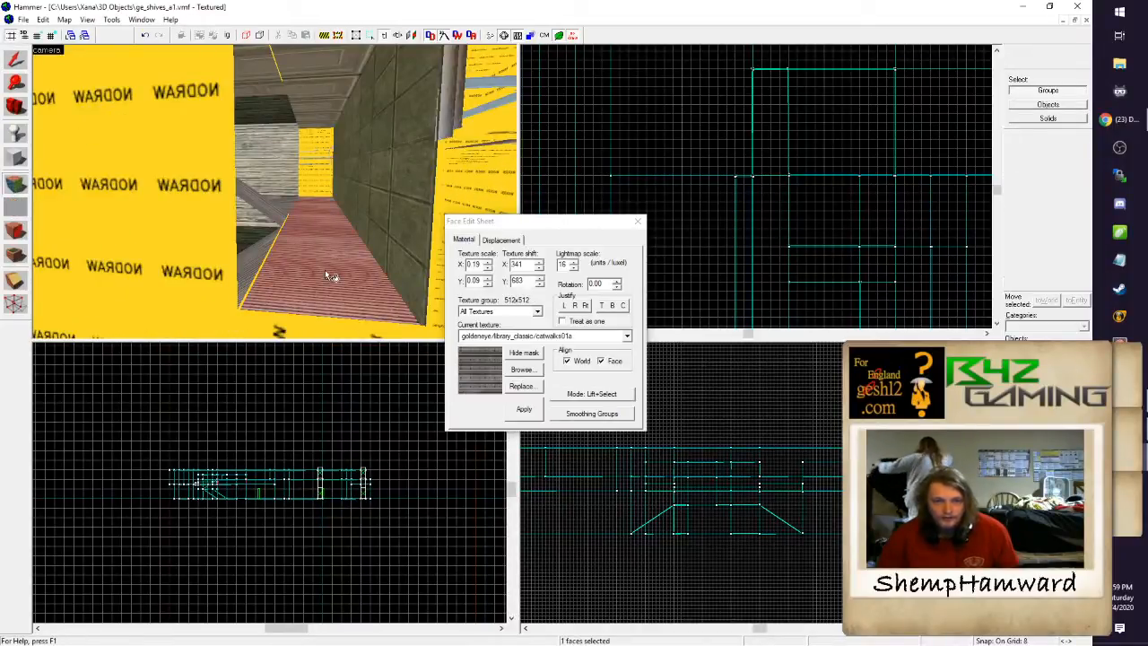
# Step: Examine the catwalk ramps and the surrounding NODRAW walls, roof and openings from inside and outside the map
pyautogui.press('z')
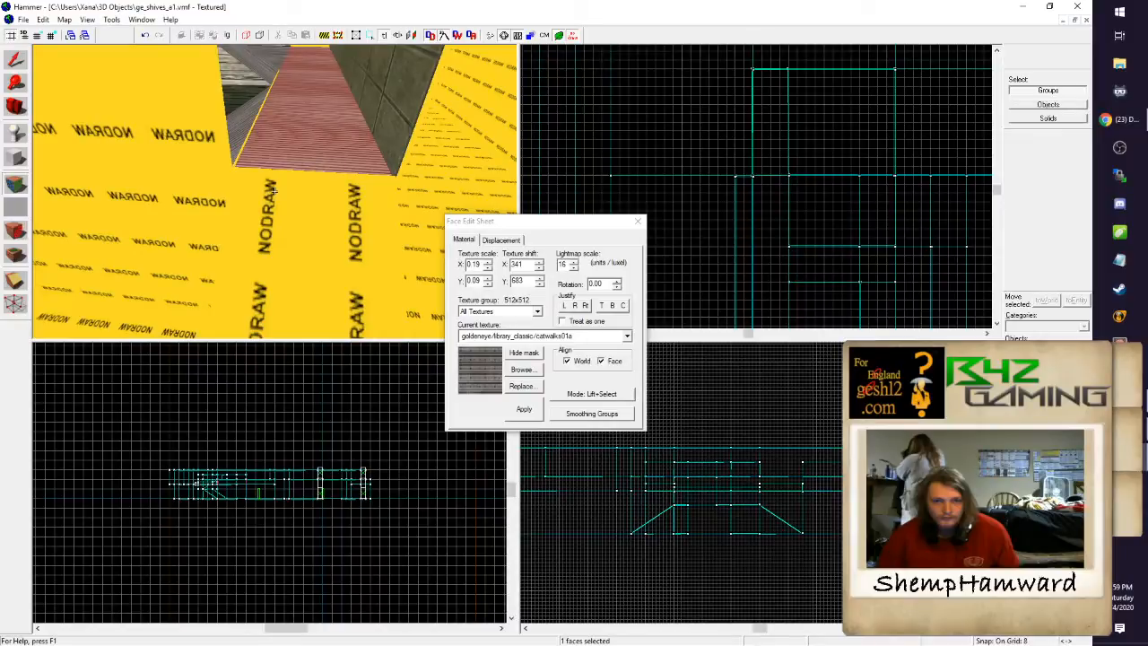
pyautogui.press('w')
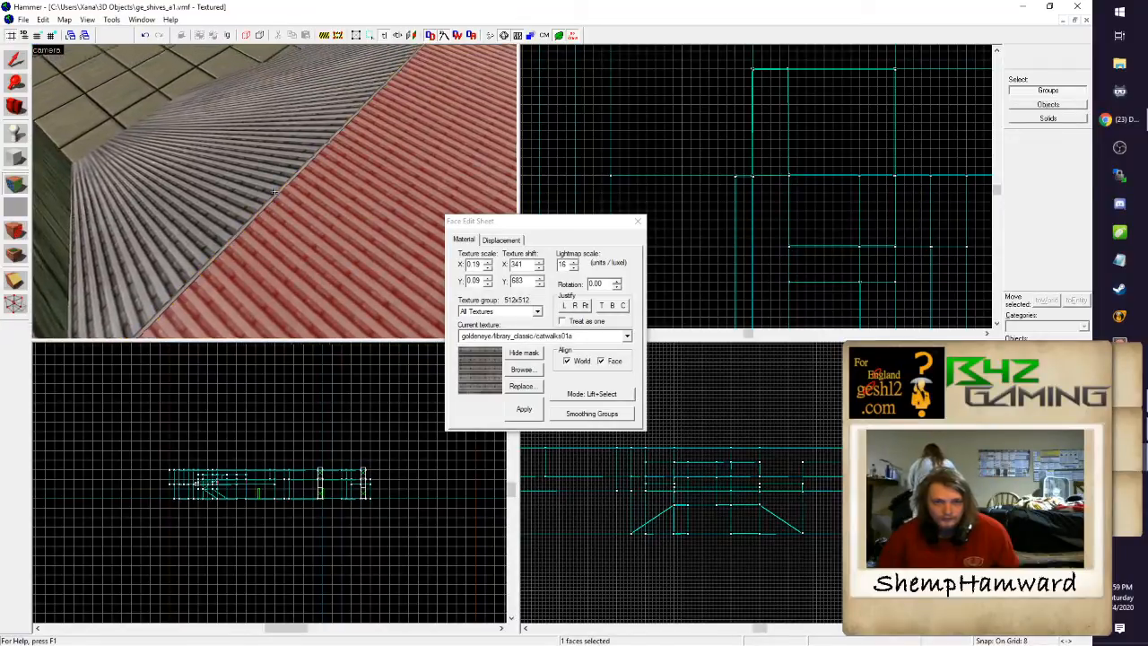
pyautogui.press('d')
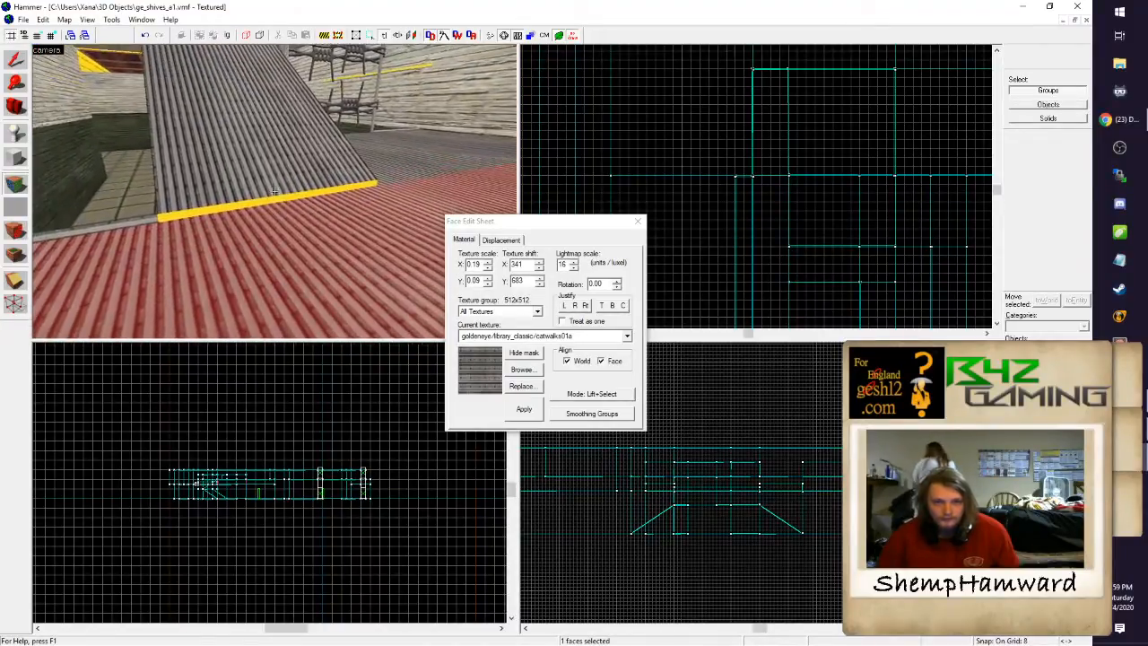
pyautogui.press('w')
pyautogui.press('w')
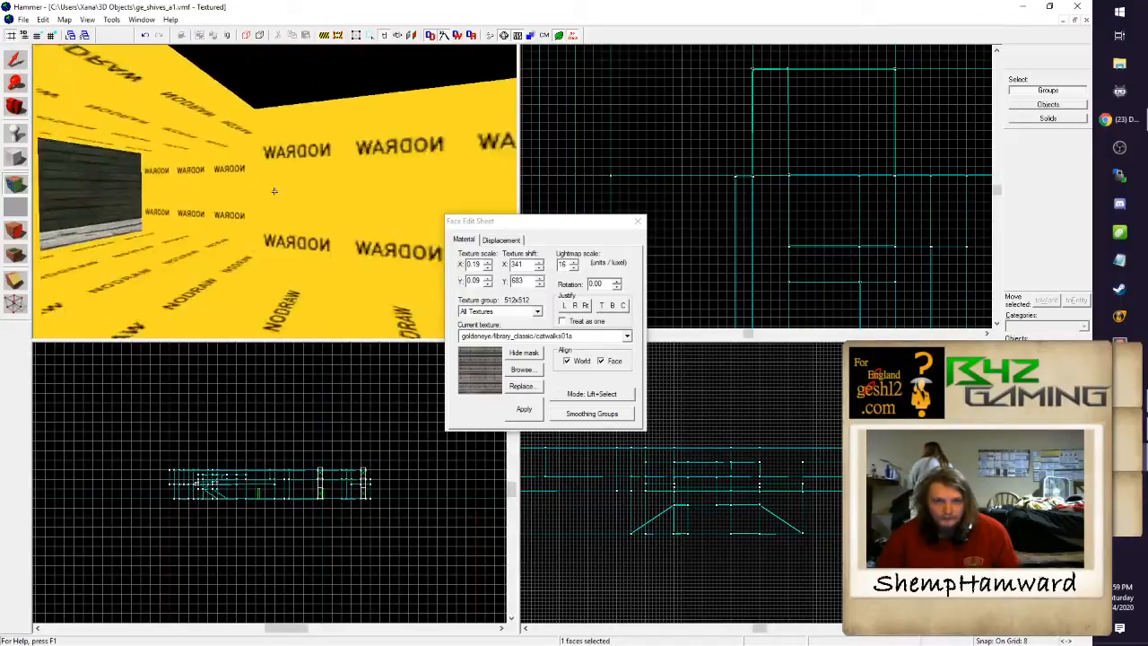
pyautogui.press('w')
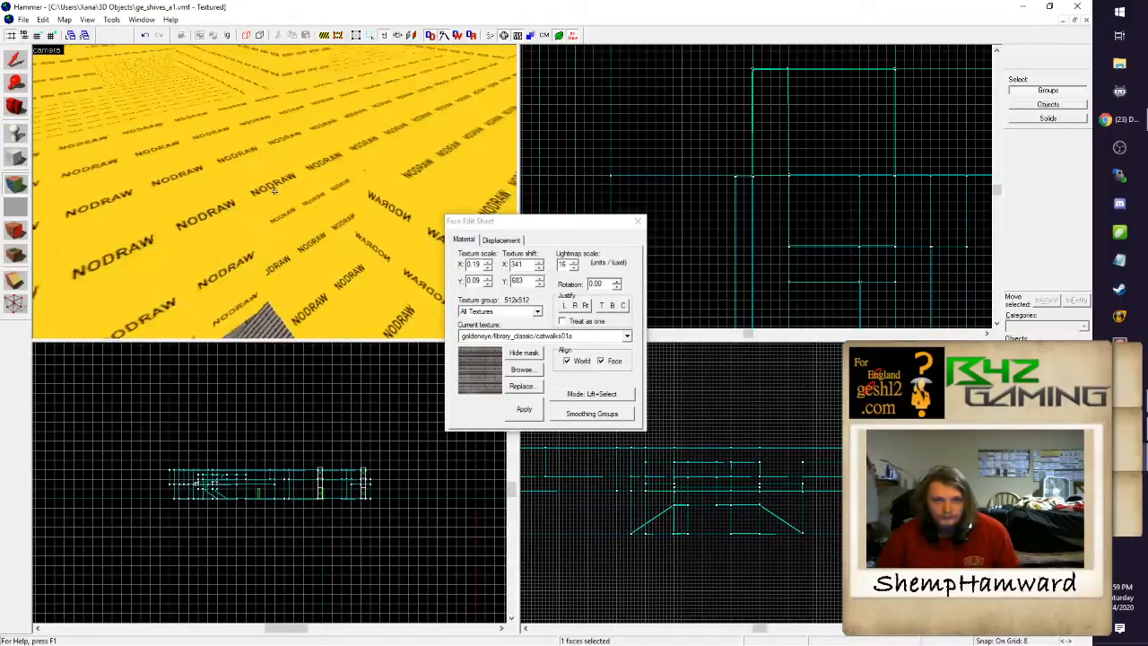
pyautogui.press('w')
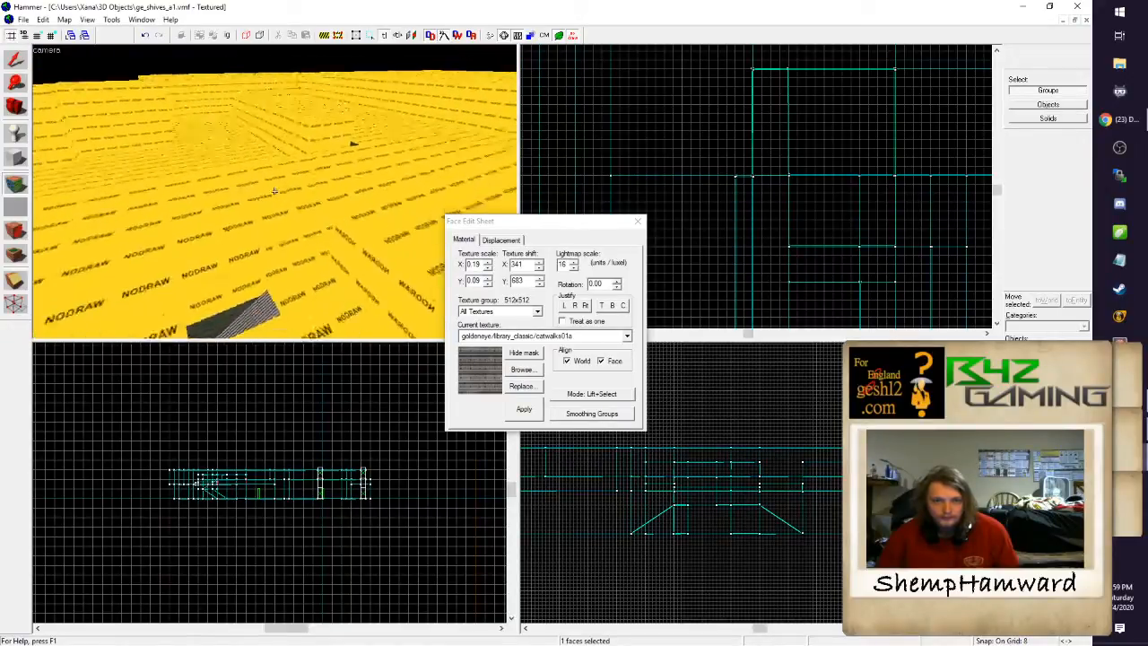
pyautogui.press('w')
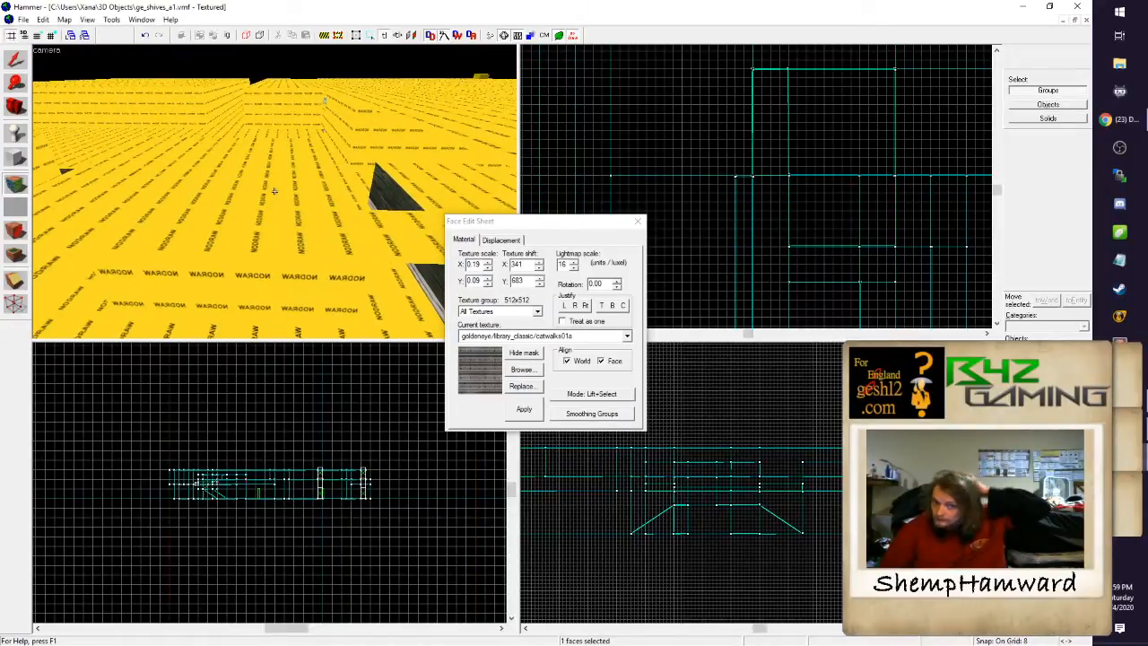
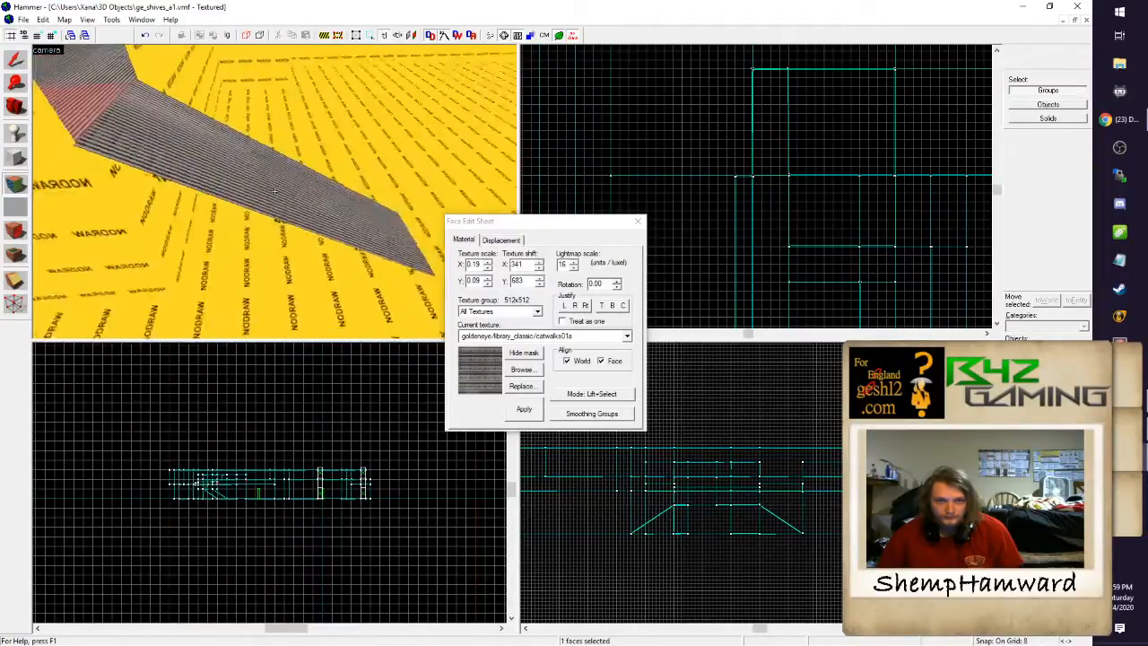
pyautogui.press('w')
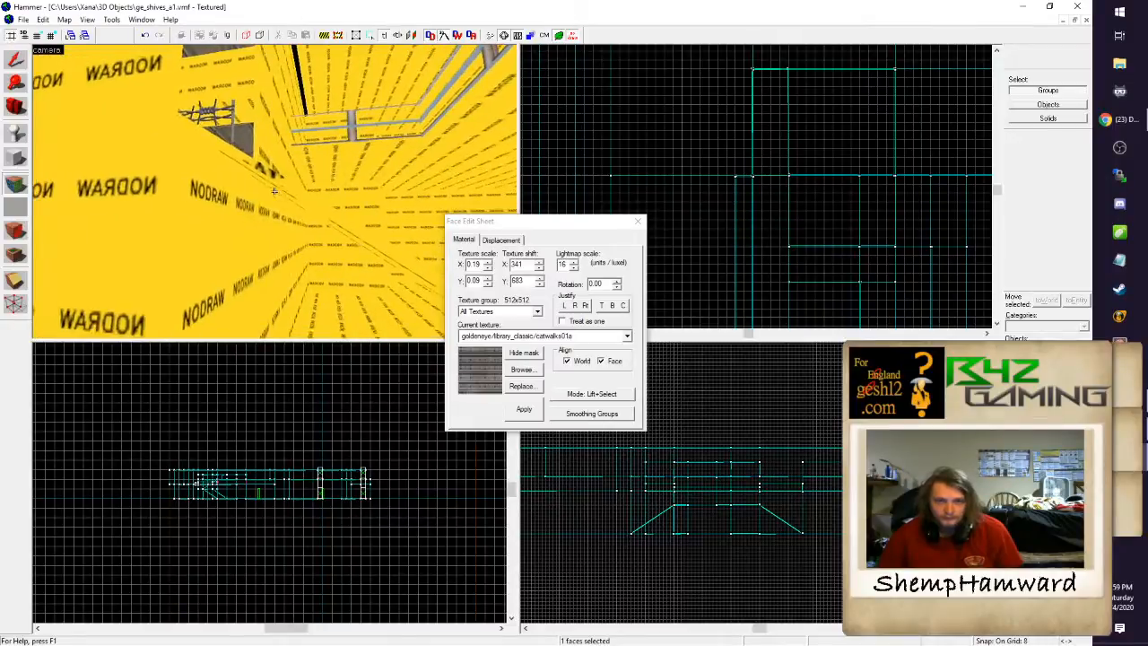
pyautogui.press('w')
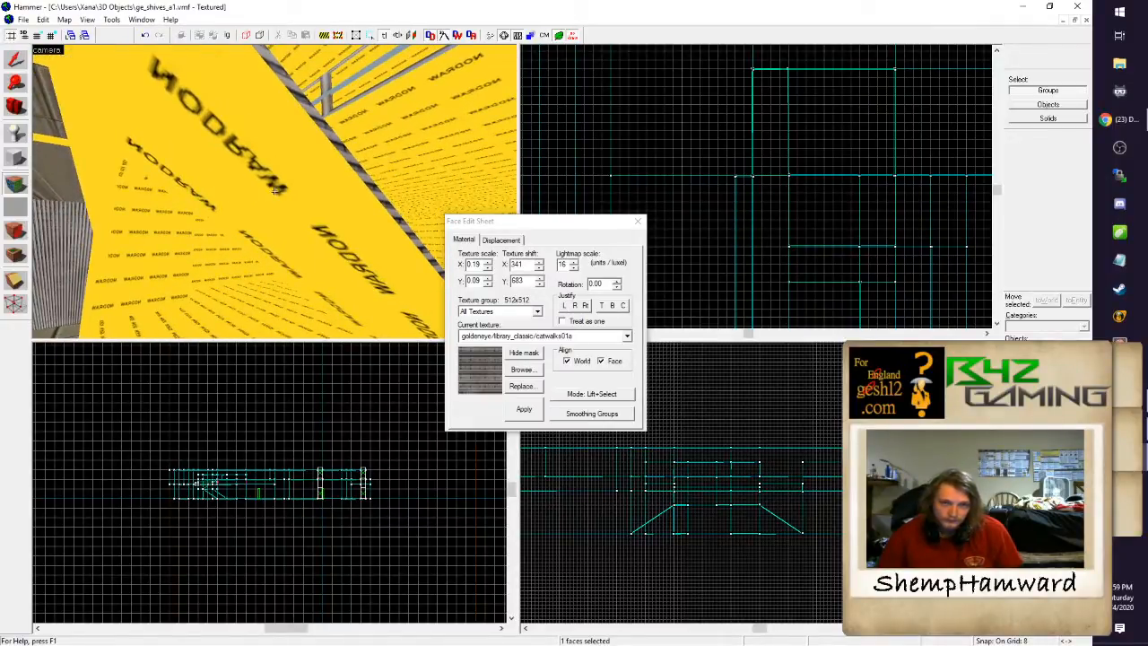
pyautogui.press('w')
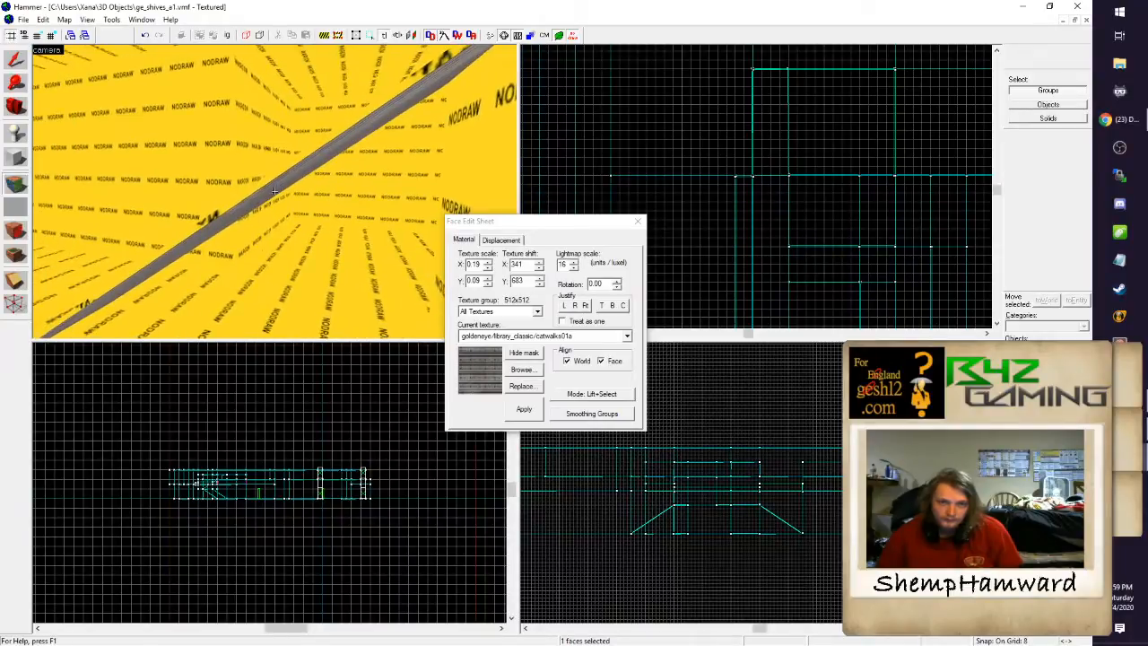
pyautogui.press('w')
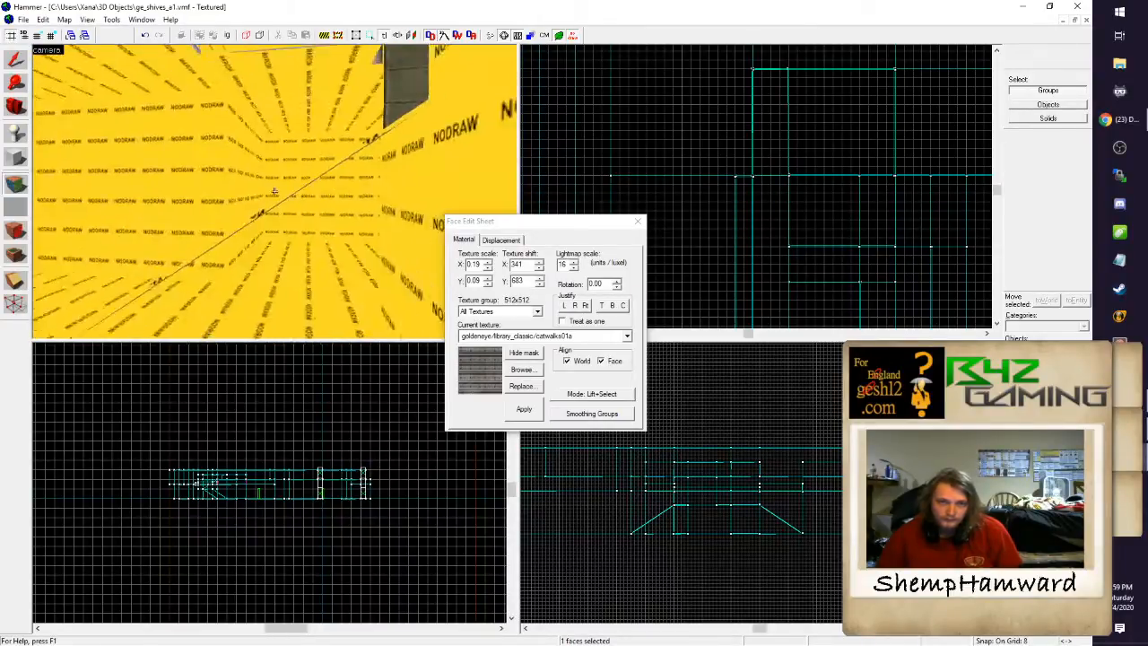
pyautogui.press('w')
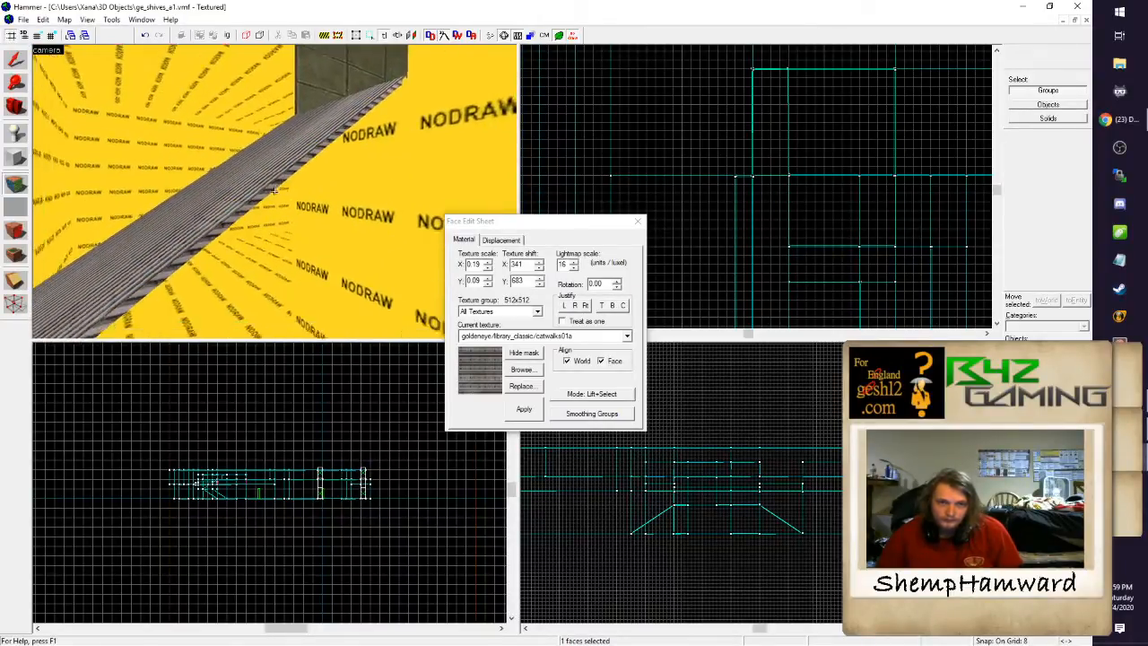
pyautogui.press('w')
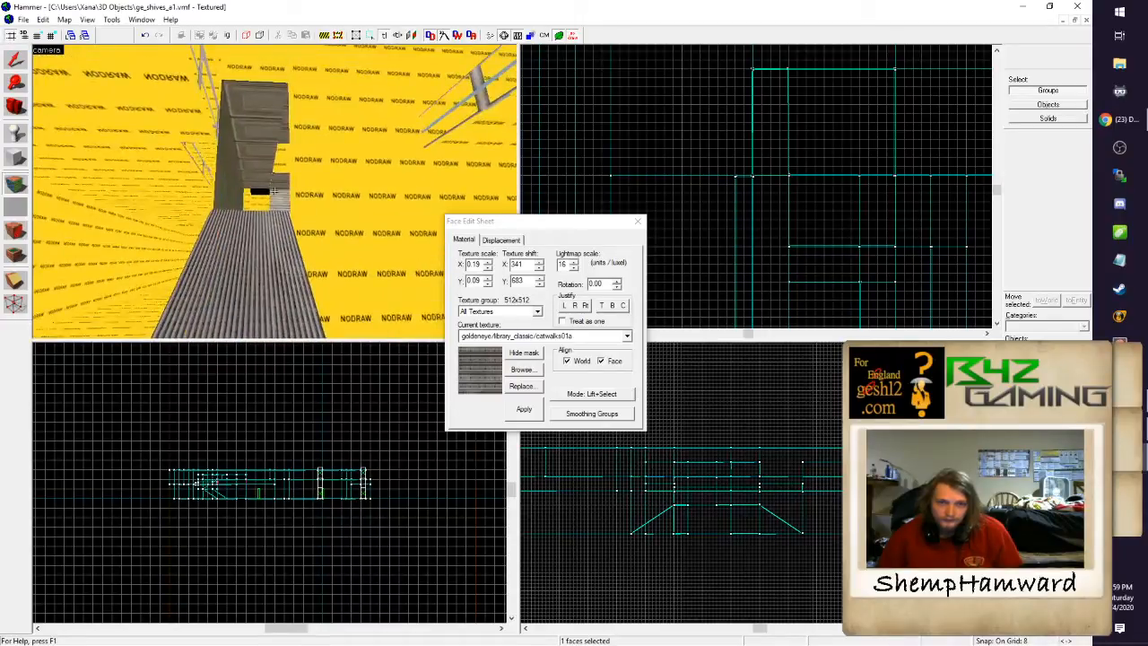
pyautogui.press('w')
pyautogui.press('z')
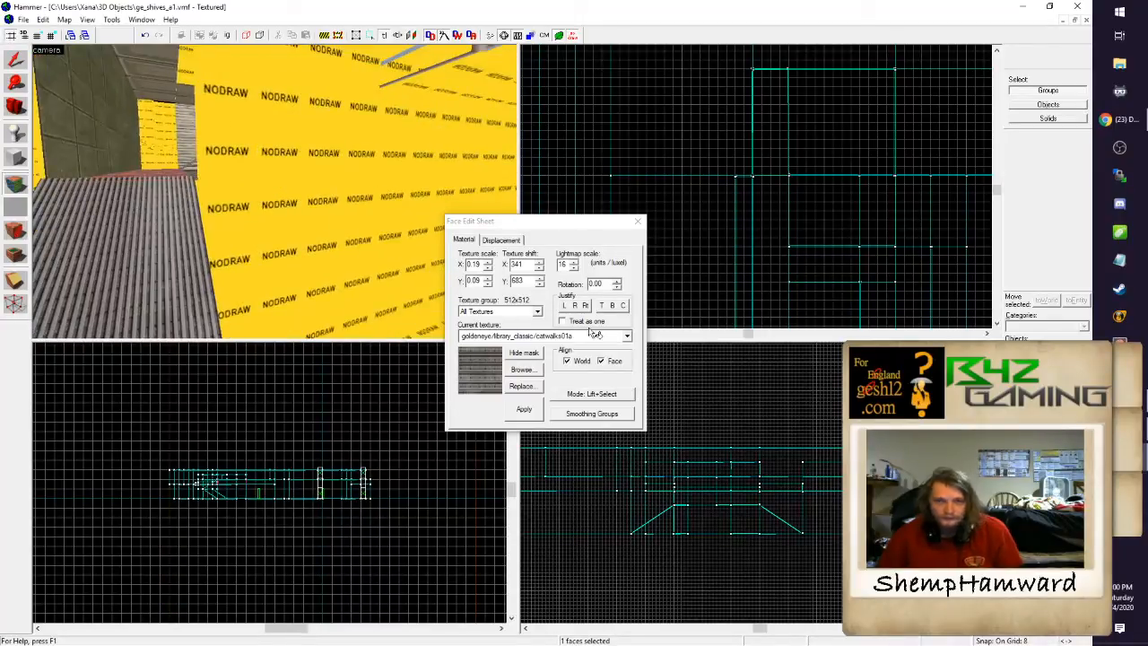
pyautogui.click(533, 375)
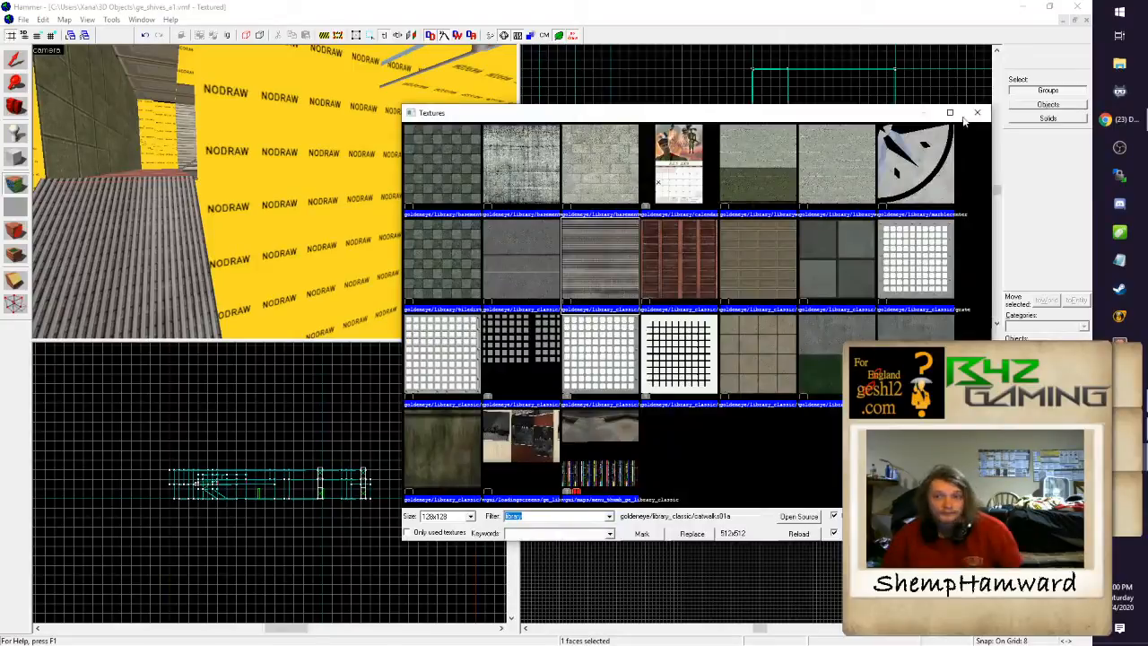
pyautogui.click(977, 112)
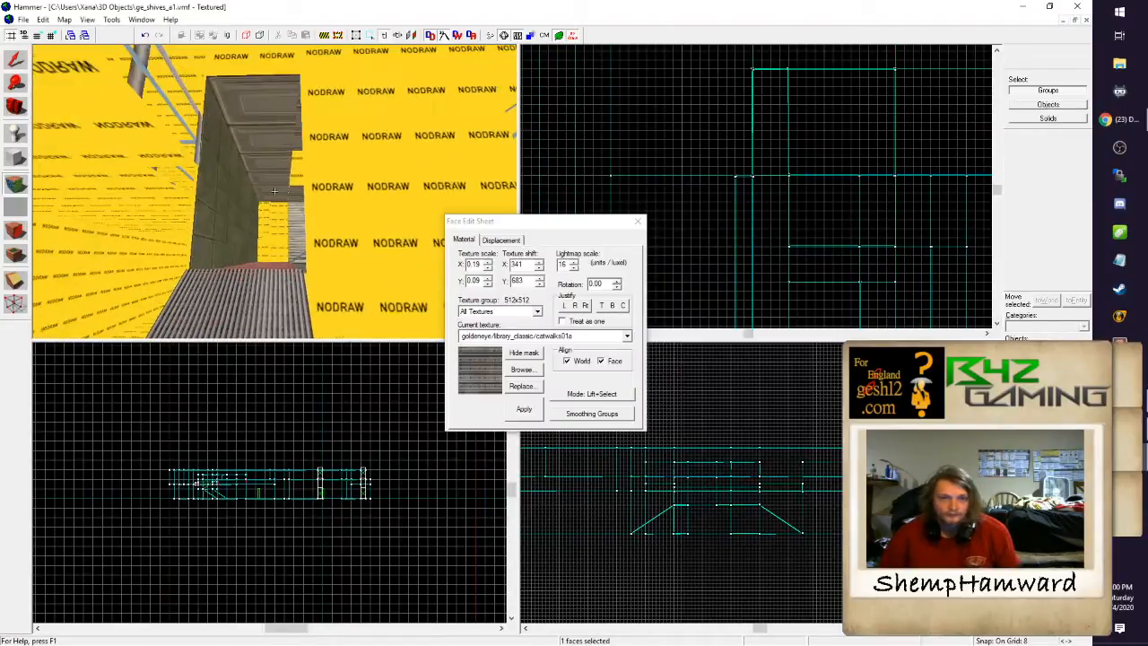
pyautogui.click(16, 183)
# Step: Sample the library_classic ceiling2 texture at 0.25 scale from the wooden ceiling and apply it to the adjoining ceilingtile faces
pyautogui.press('z')
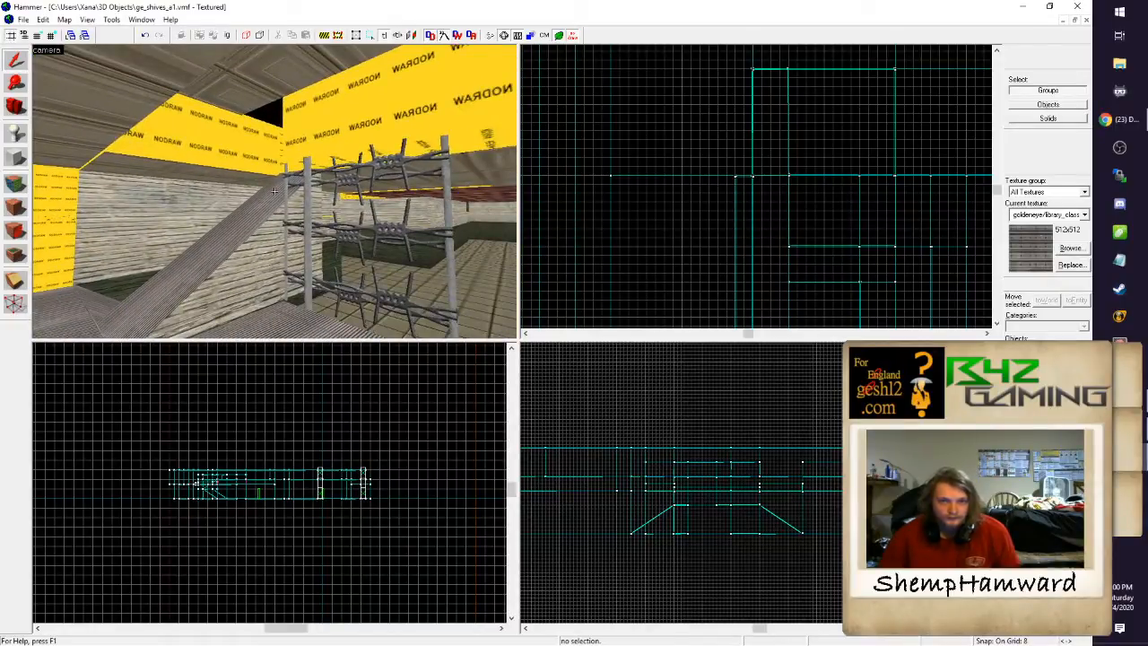
pyautogui.press('s')
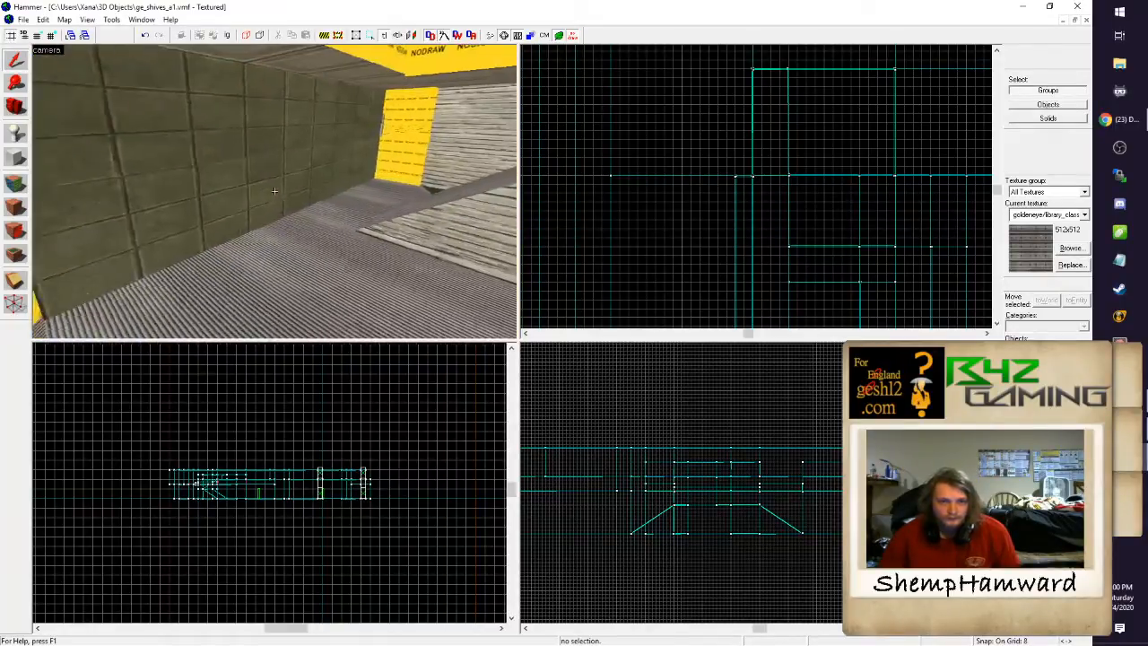
pyautogui.press('w')
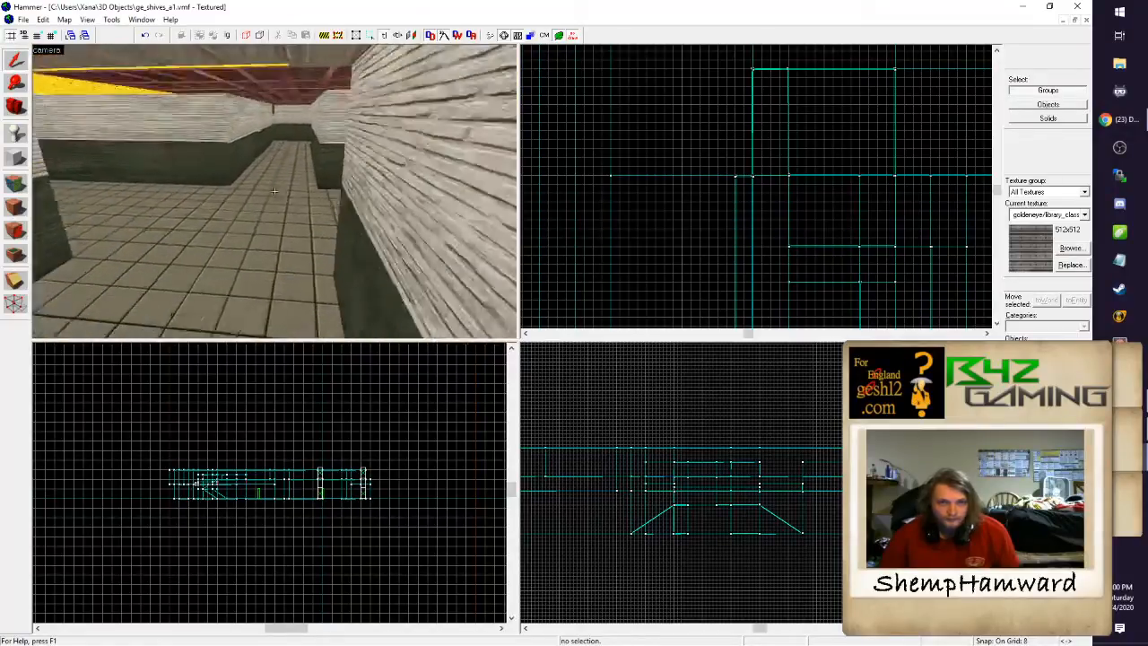
pyautogui.click(274, 191)
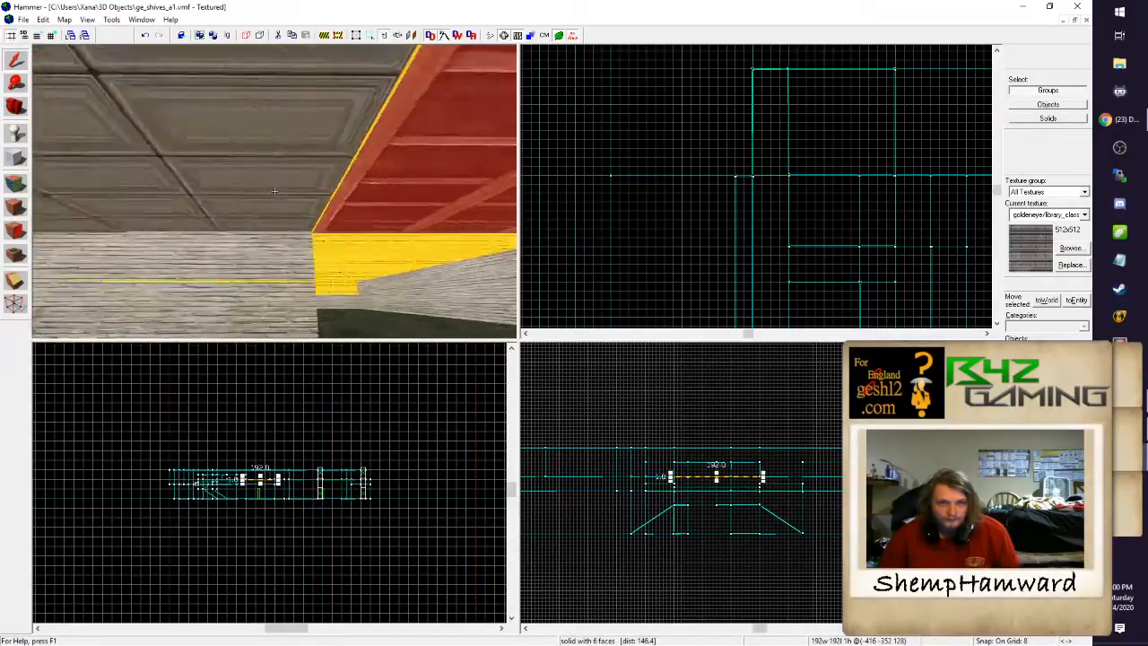
pyautogui.press('w')
pyautogui.press('z')
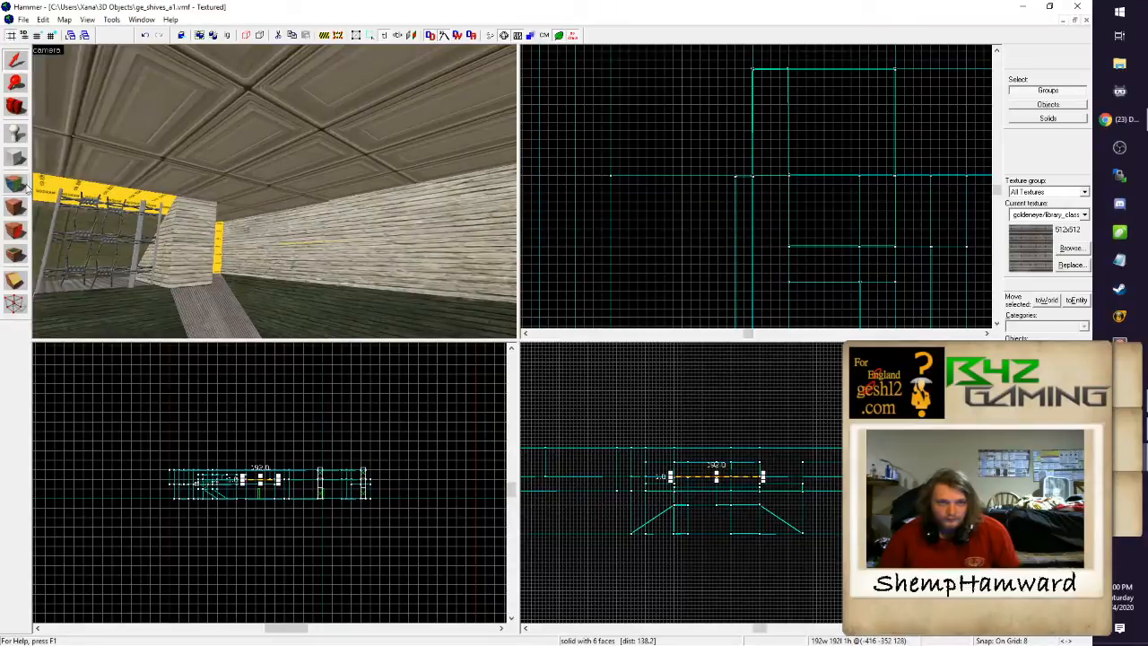
pyautogui.click(17, 182)
pyautogui.click(274, 191)
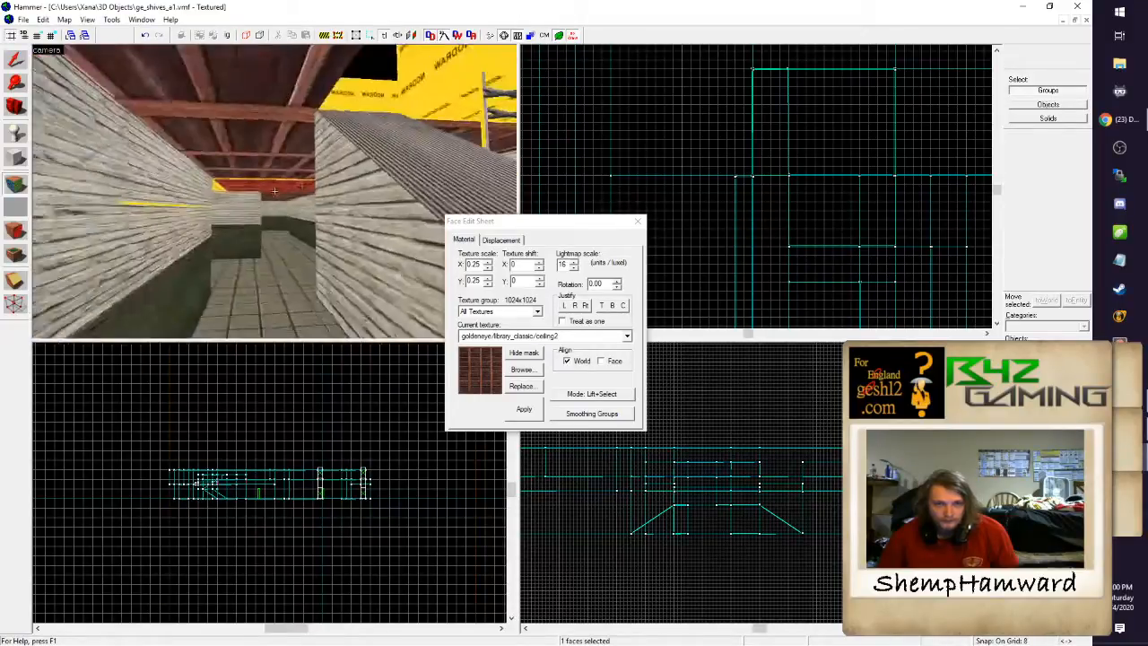
# Step: Check the wooden ceilings around the barbed-wire fence and sample the archives_classic walltile_beige texture at 0.25 scale from the tiled floor
pyautogui.press('w')
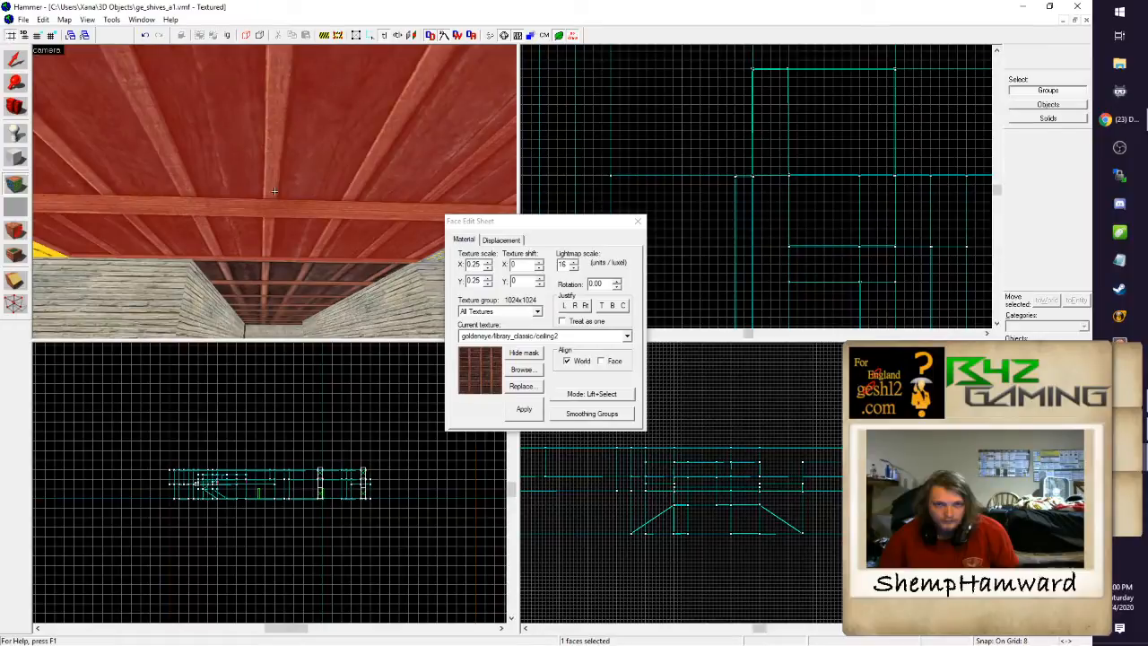
pyautogui.press('w')
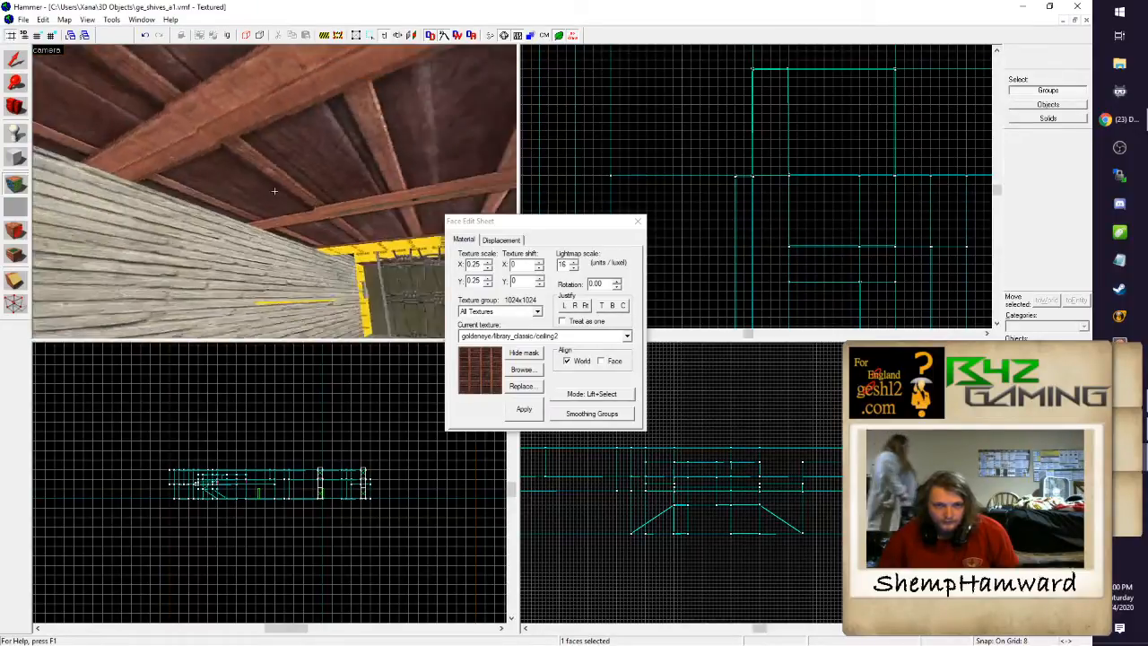
pyautogui.press('w')
pyautogui.press('s')
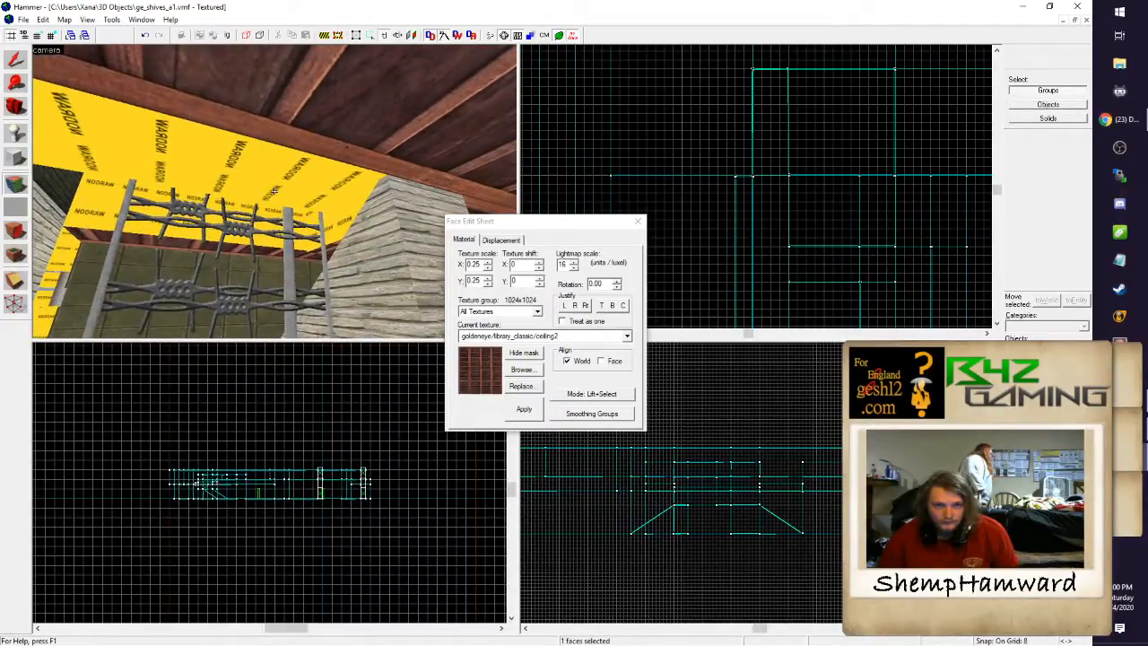
pyautogui.press('w')
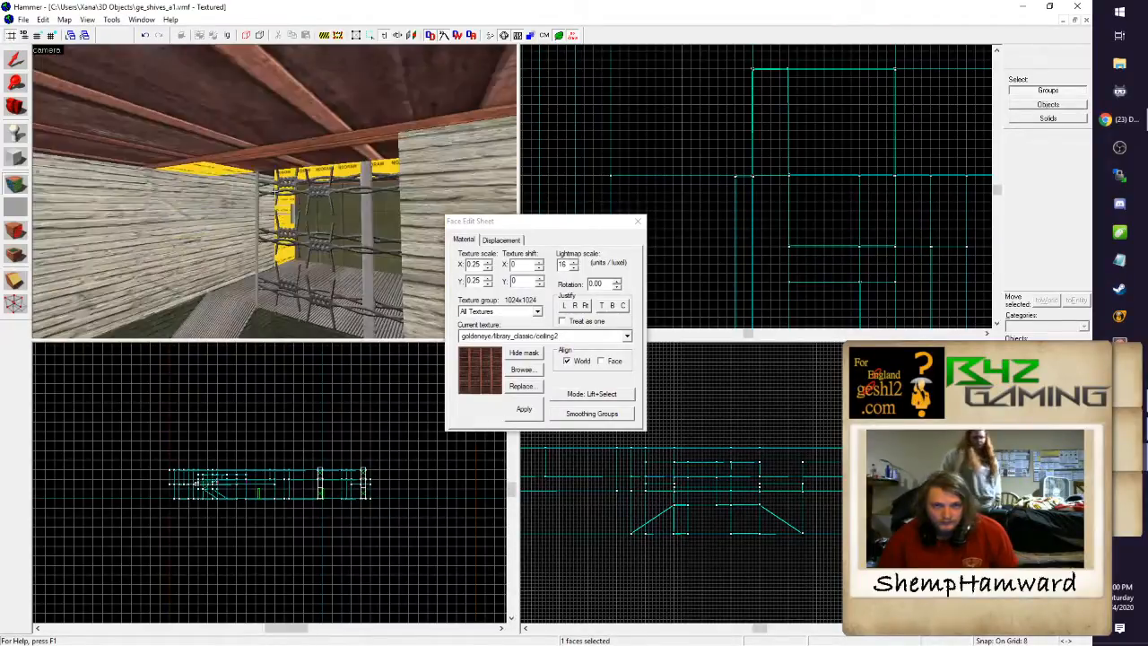
pyautogui.press('w')
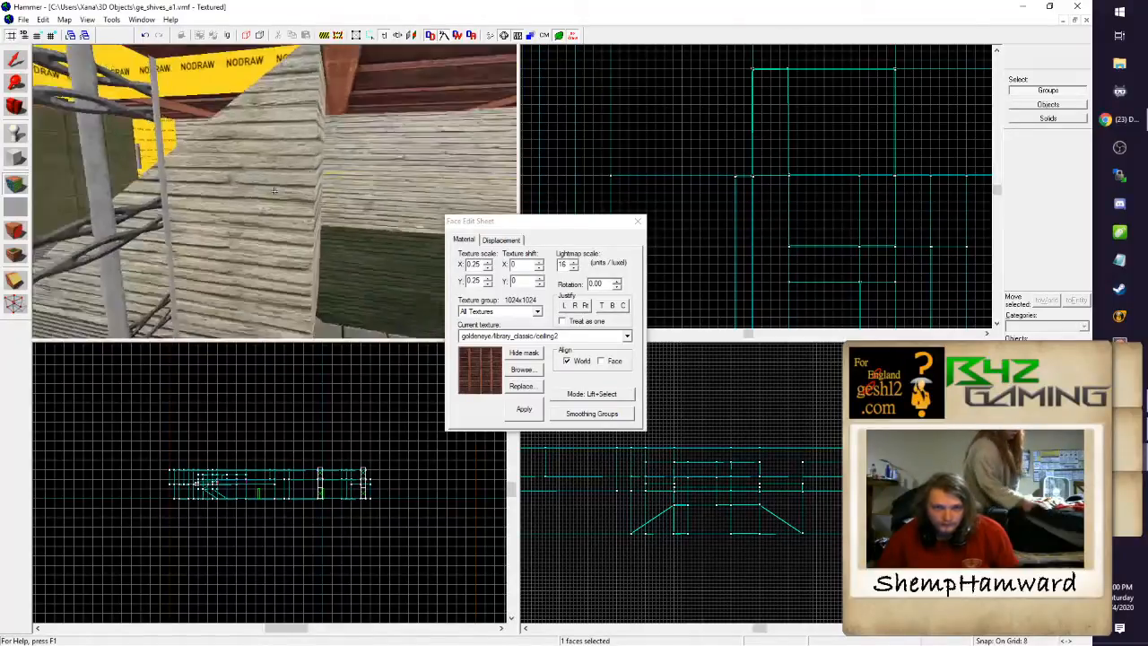
pyautogui.press('w')
pyautogui.press('w')
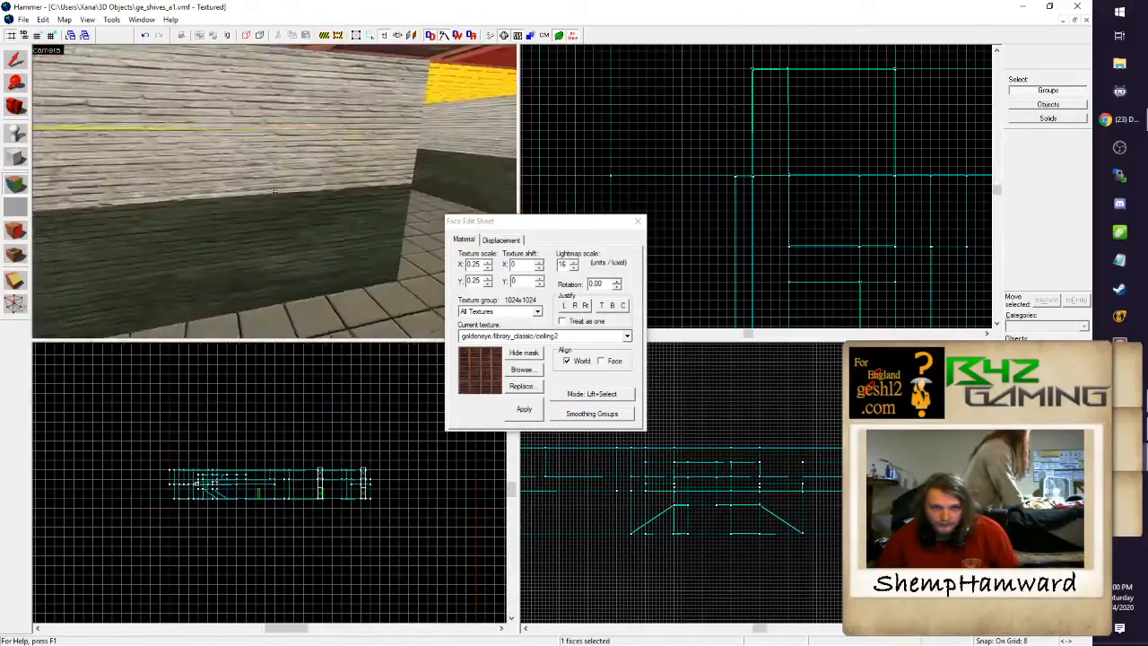
pyautogui.press('w')
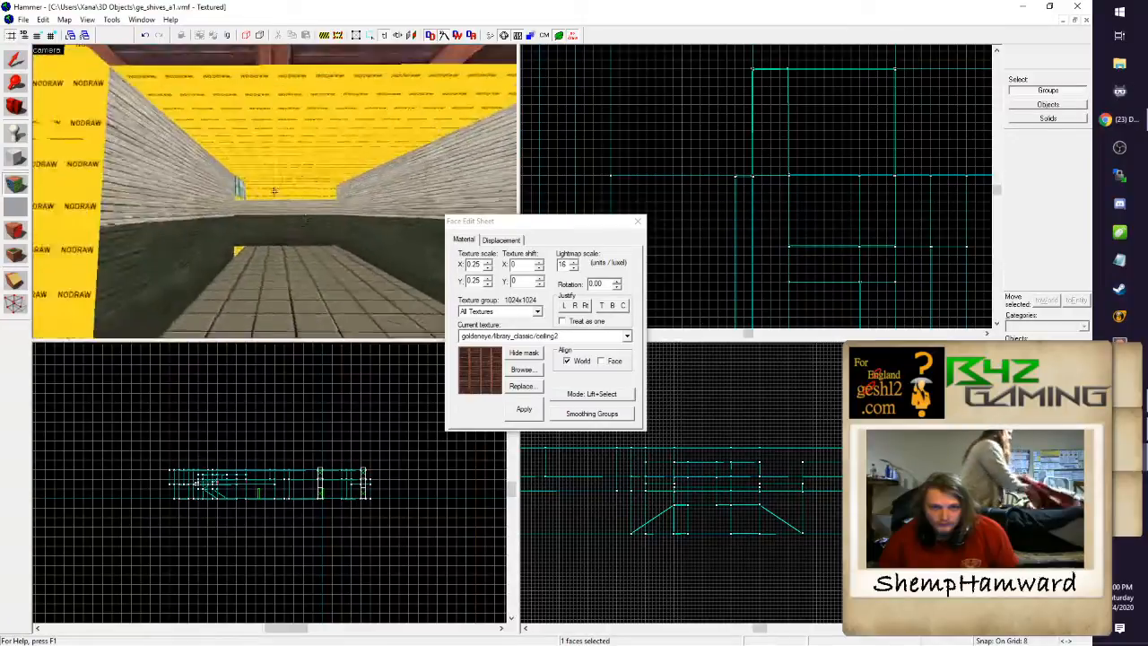
pyautogui.click(274, 190)
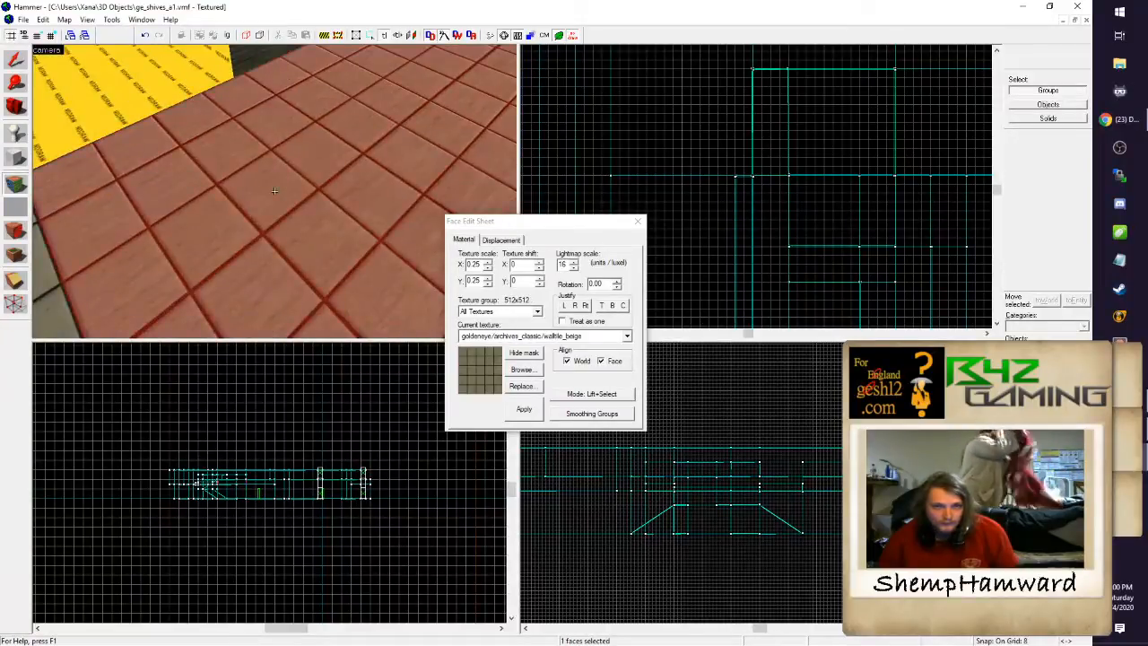
# Step: Apply archives brickwall05 at 0.50 by 0.13 scale to the lower room's NODRAW walls and walltile_beige at 0.25 scale to its floor
pyautogui.click(274, 190)
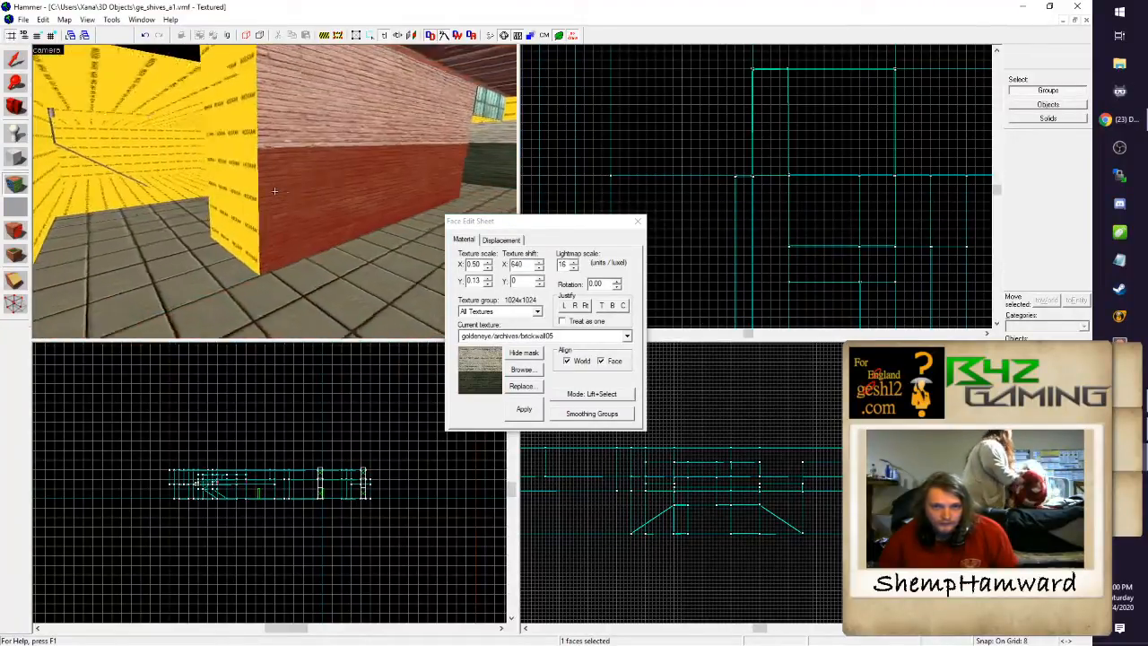
pyautogui.press('w')
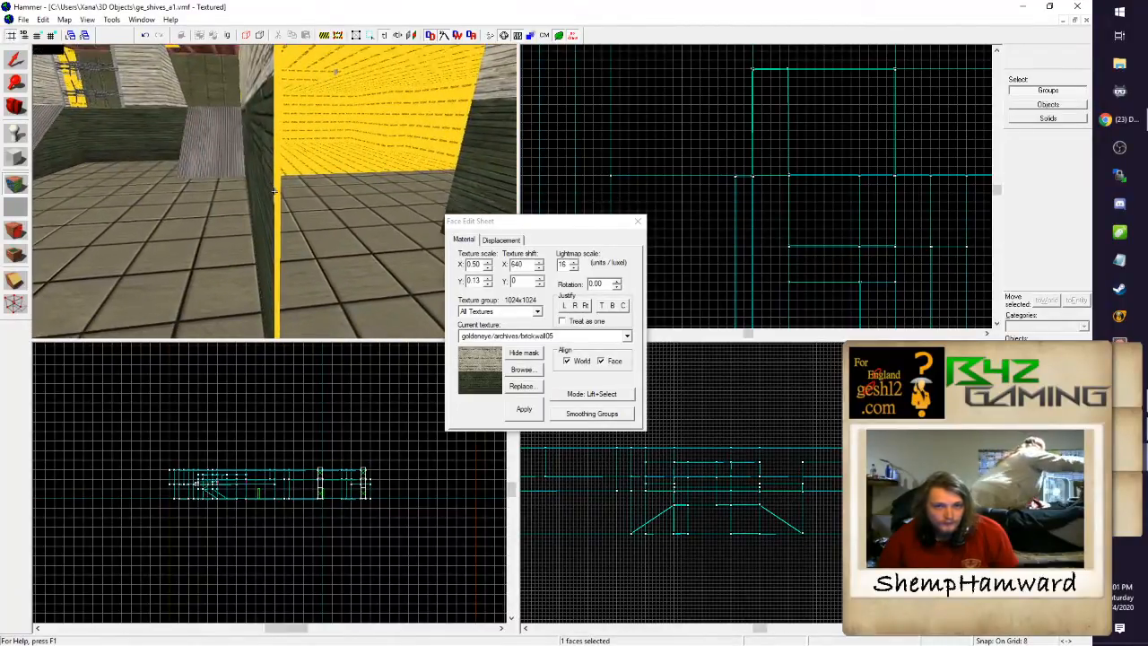
pyautogui.click(275, 190)
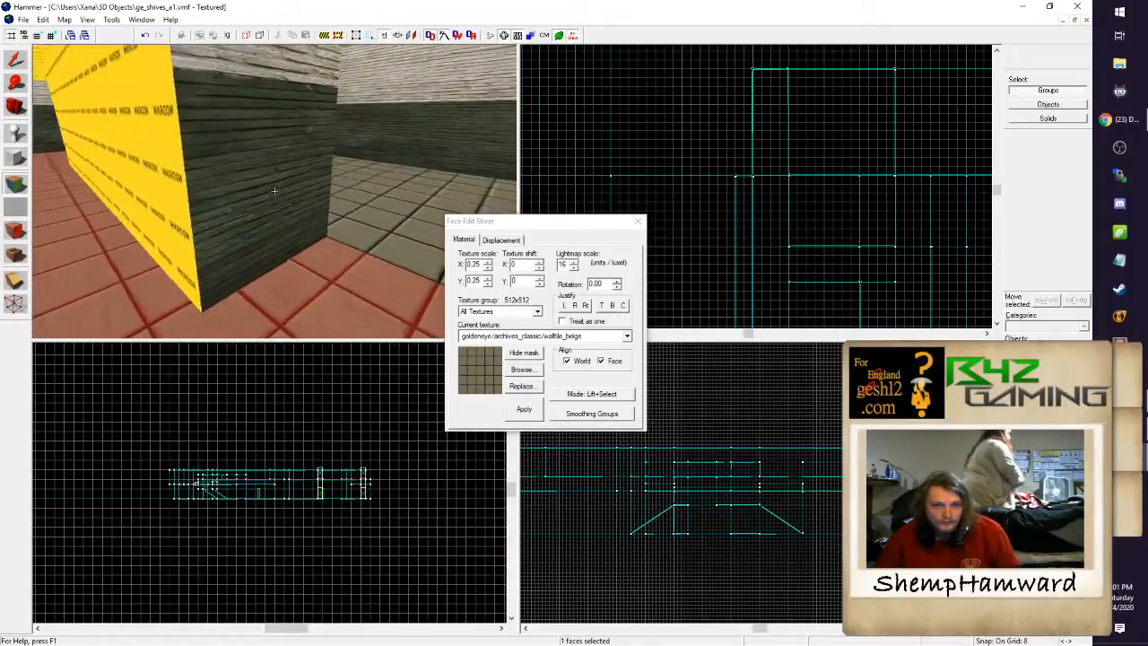
pyautogui.click(275, 190)
pyautogui.press('w')
pyautogui.press('d')
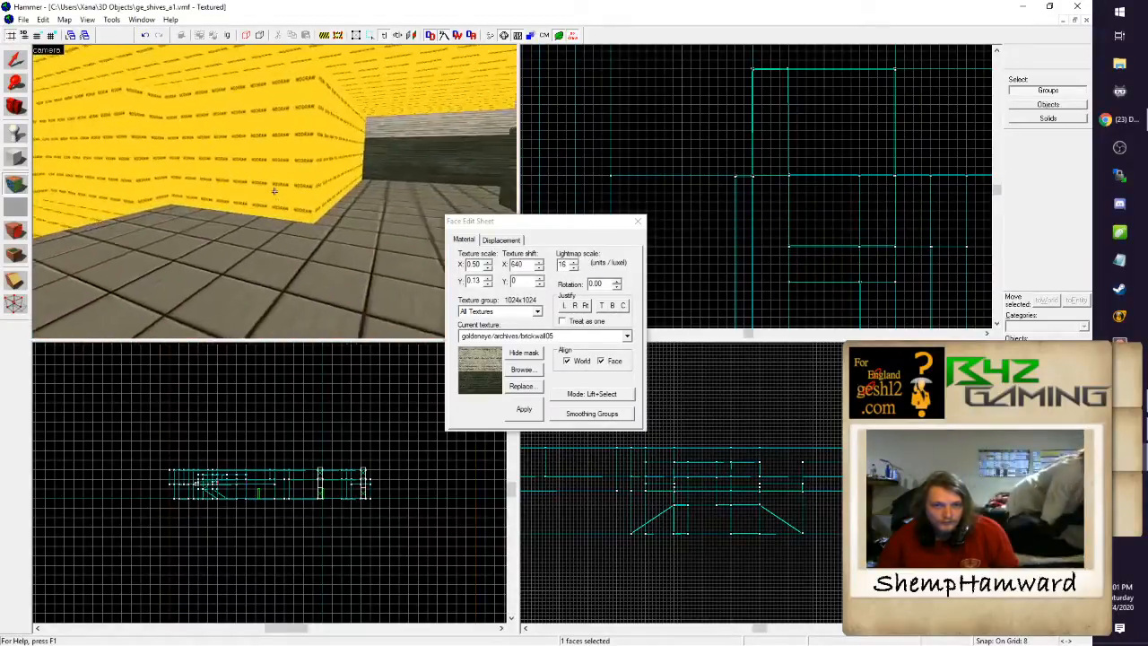
pyautogui.rightClick(275, 191)
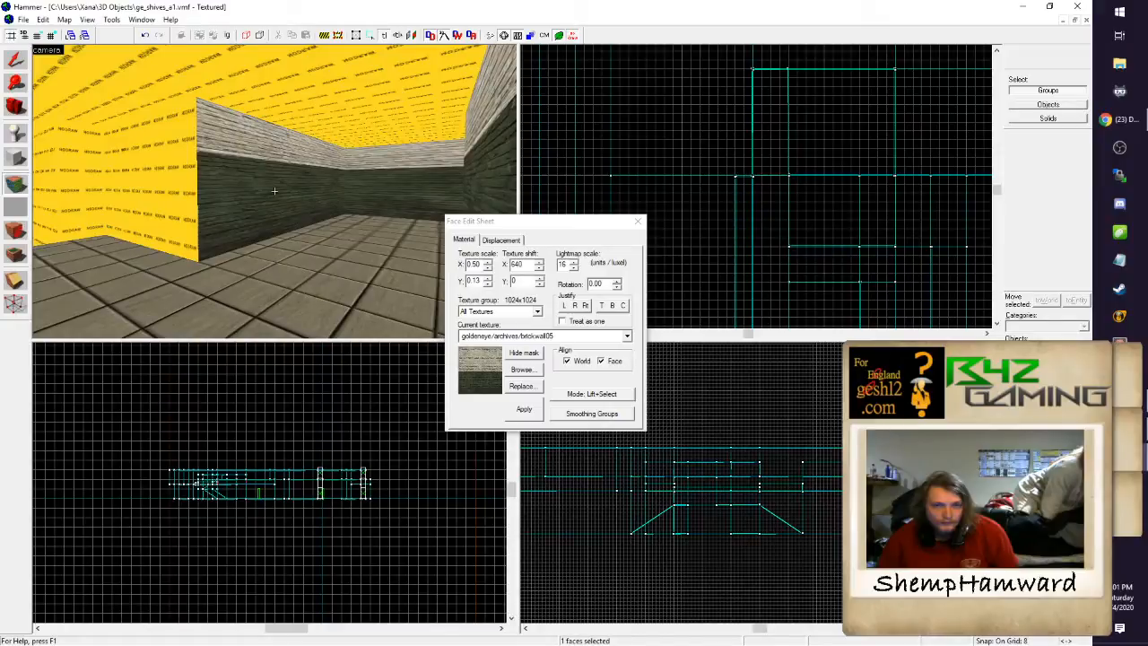
pyautogui.press('w')
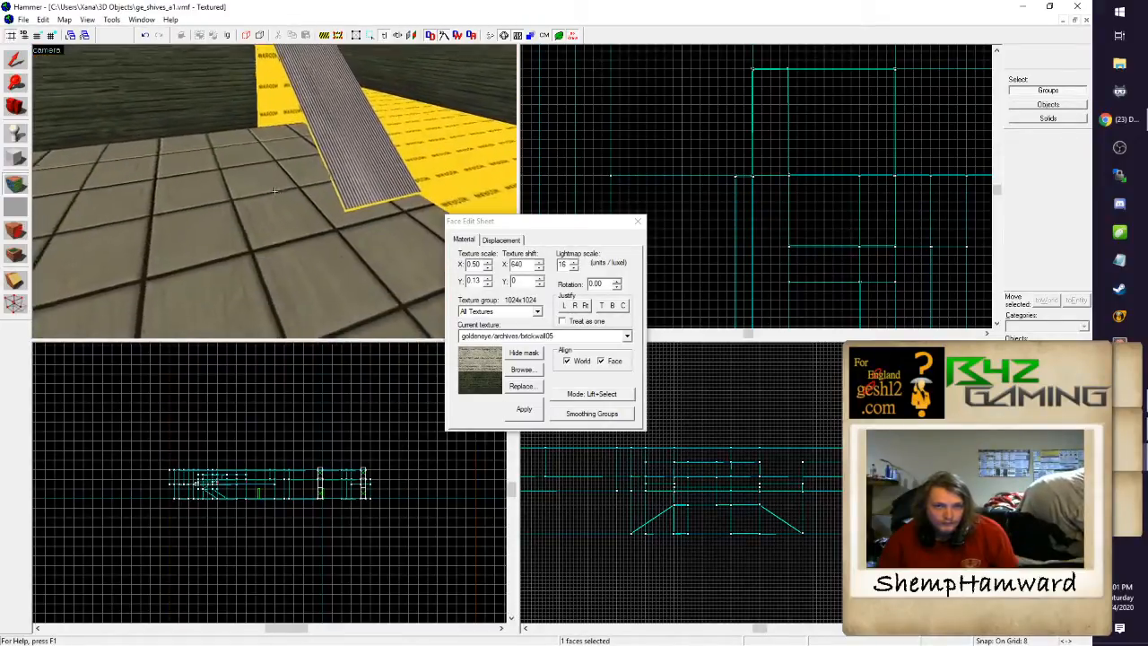
# Step: Texture the NODRAW faces around the catwalk ramp, using brickwall05 for the wall beneath it and catwalks01a for the ramp's sides
pyautogui.click(274, 190)
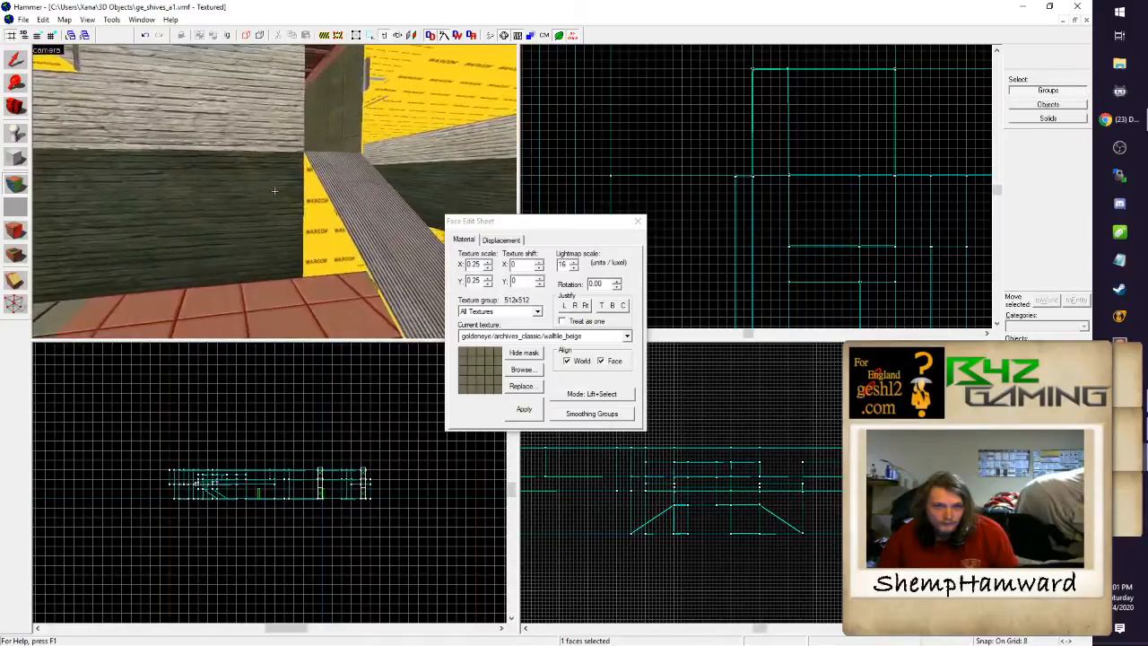
pyautogui.click(274, 191)
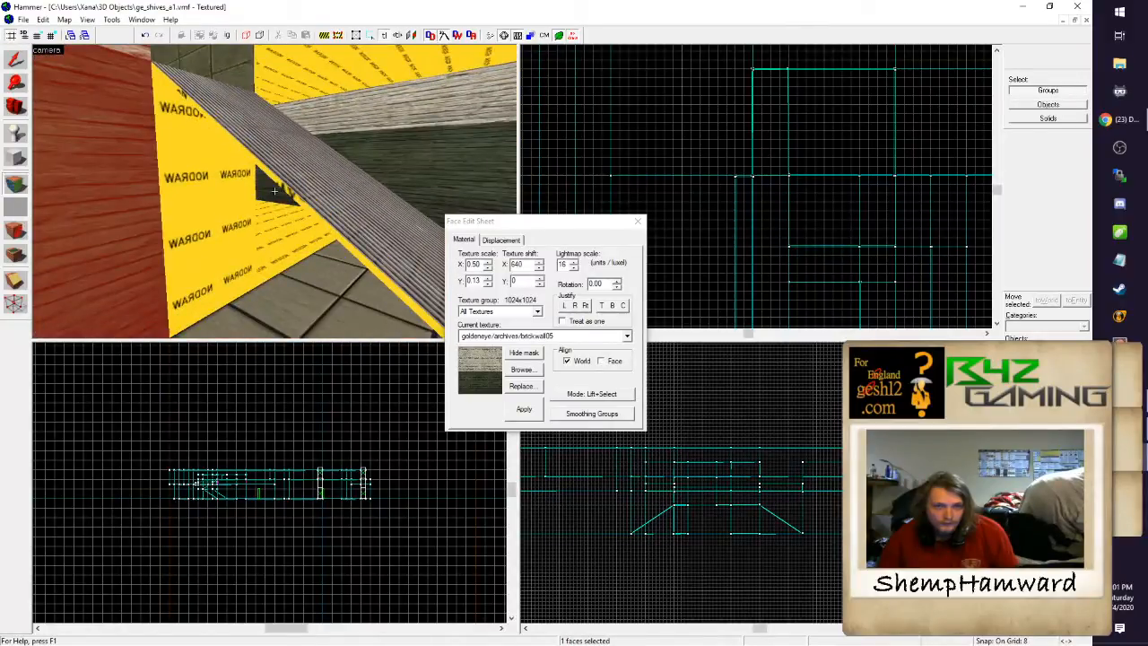
pyautogui.click(275, 190)
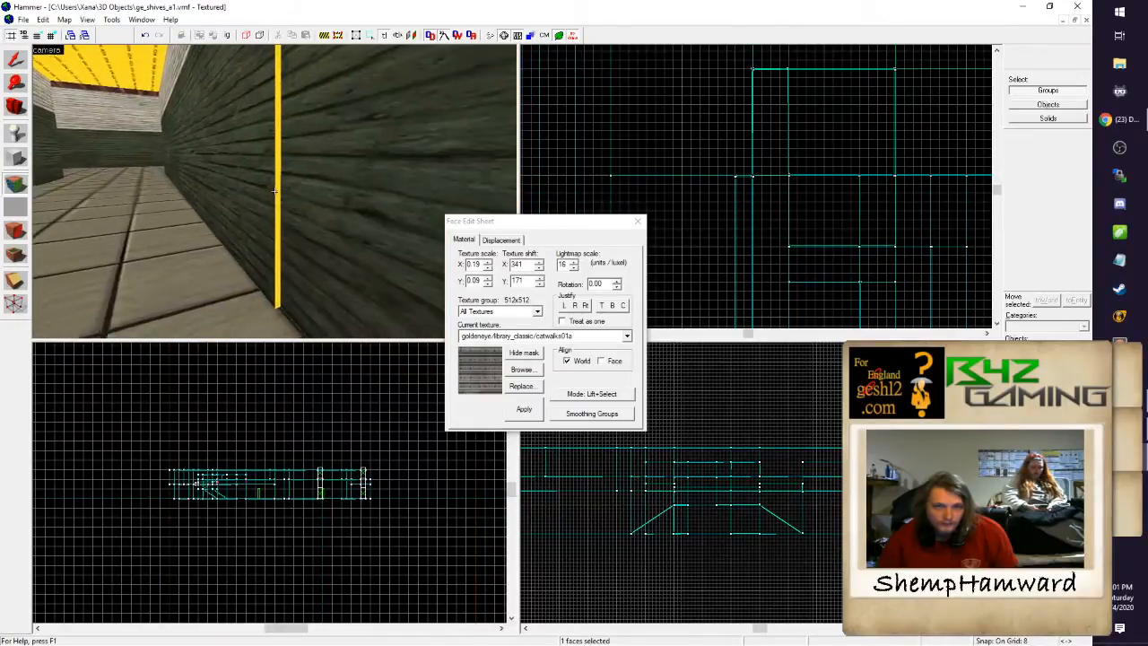
pyautogui.click(274, 190)
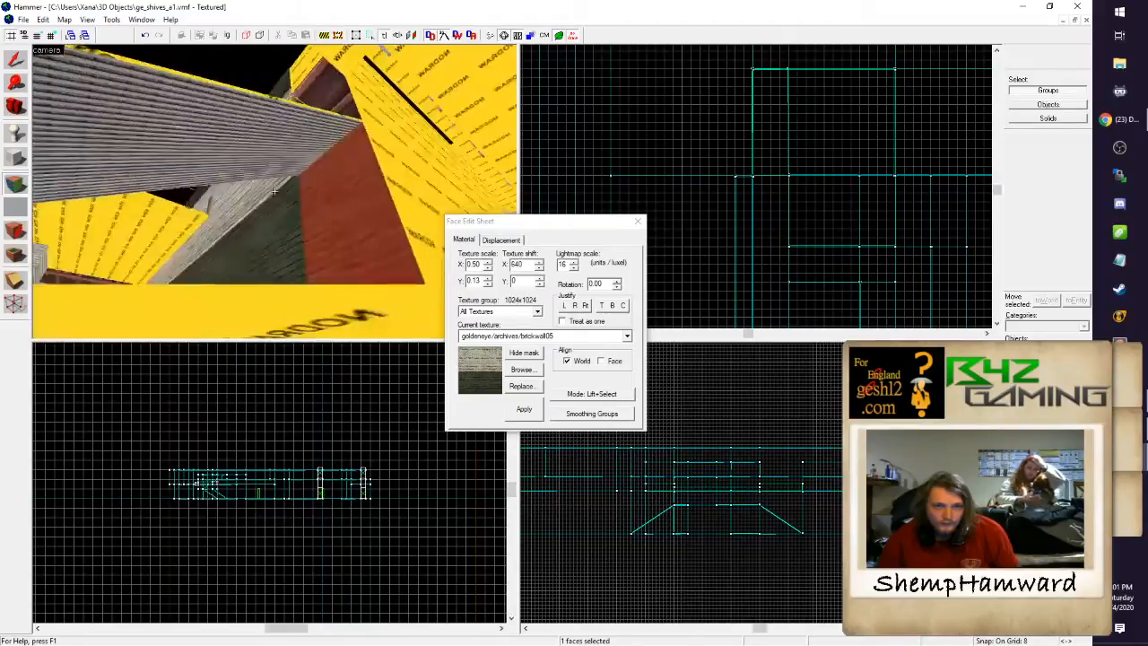
pyautogui.click(274, 191)
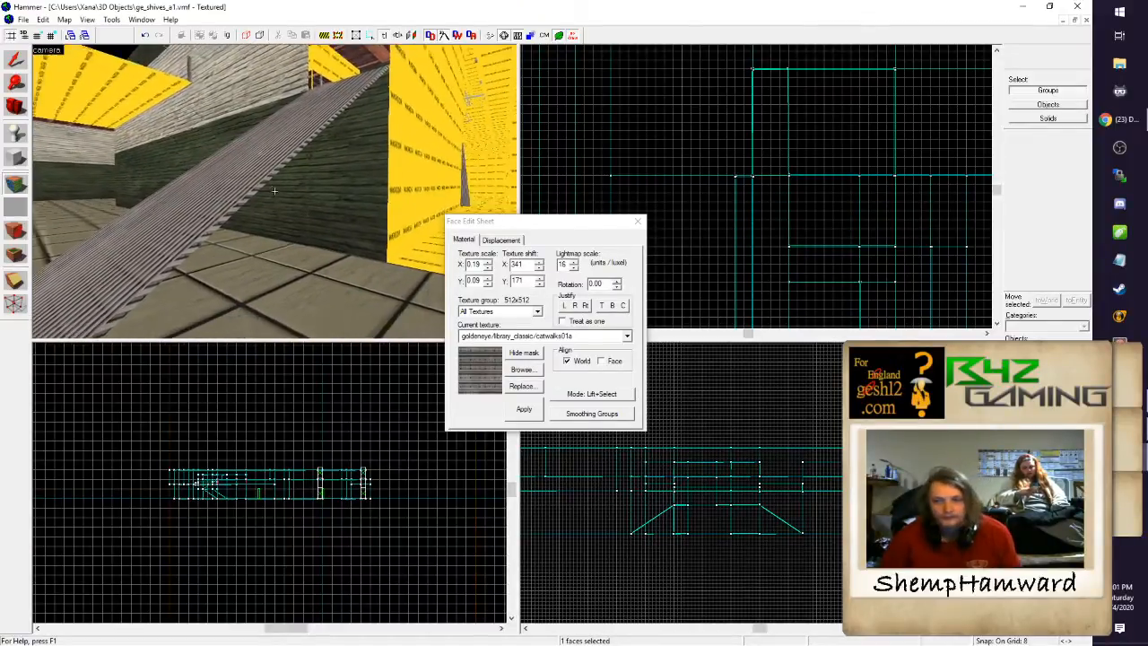
# Step: Cover the NODRAW floor past the ramp with walltile_beige and the walls around it with brickwall05
pyautogui.click(275, 190)
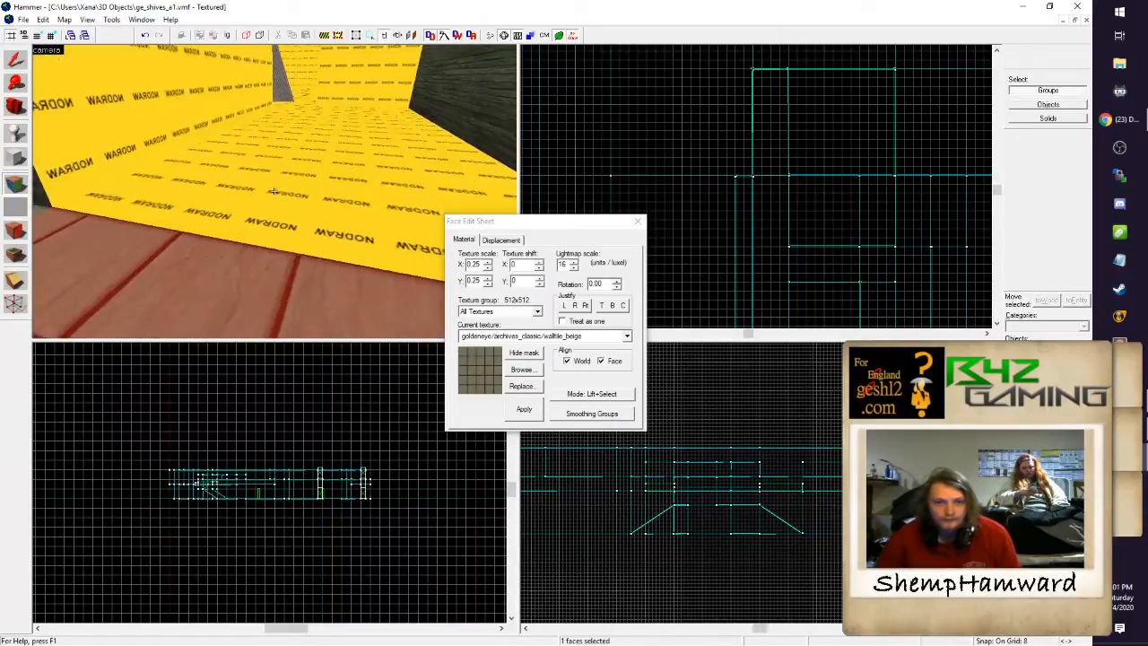
pyautogui.click(274, 190)
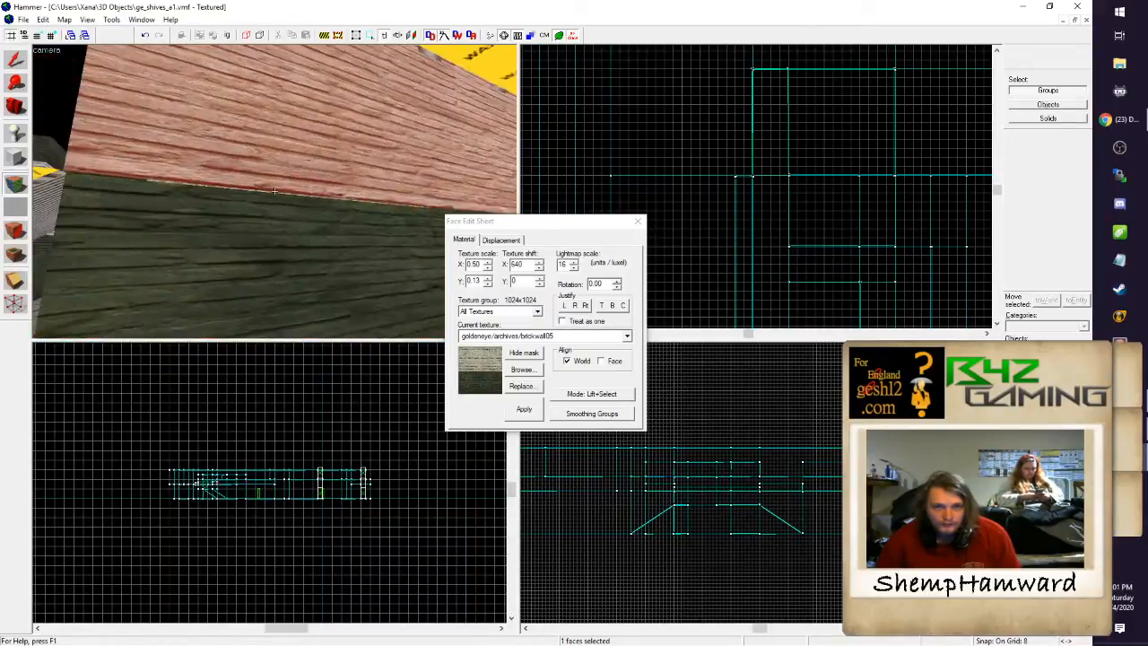
pyautogui.press('w')
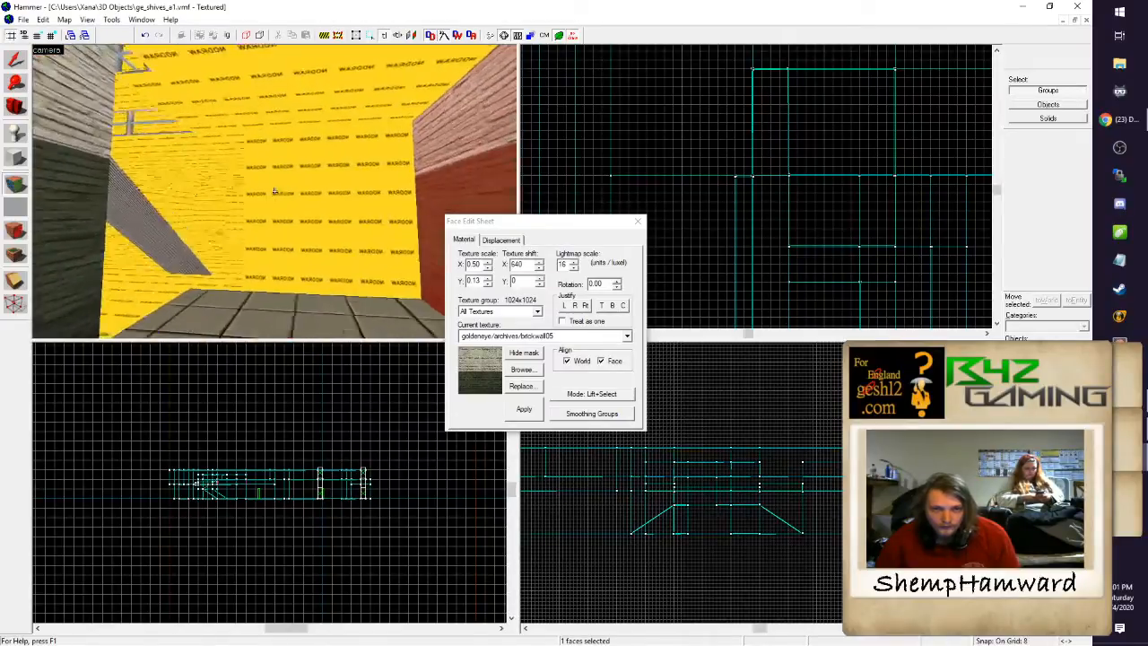
pyautogui.click(275, 190)
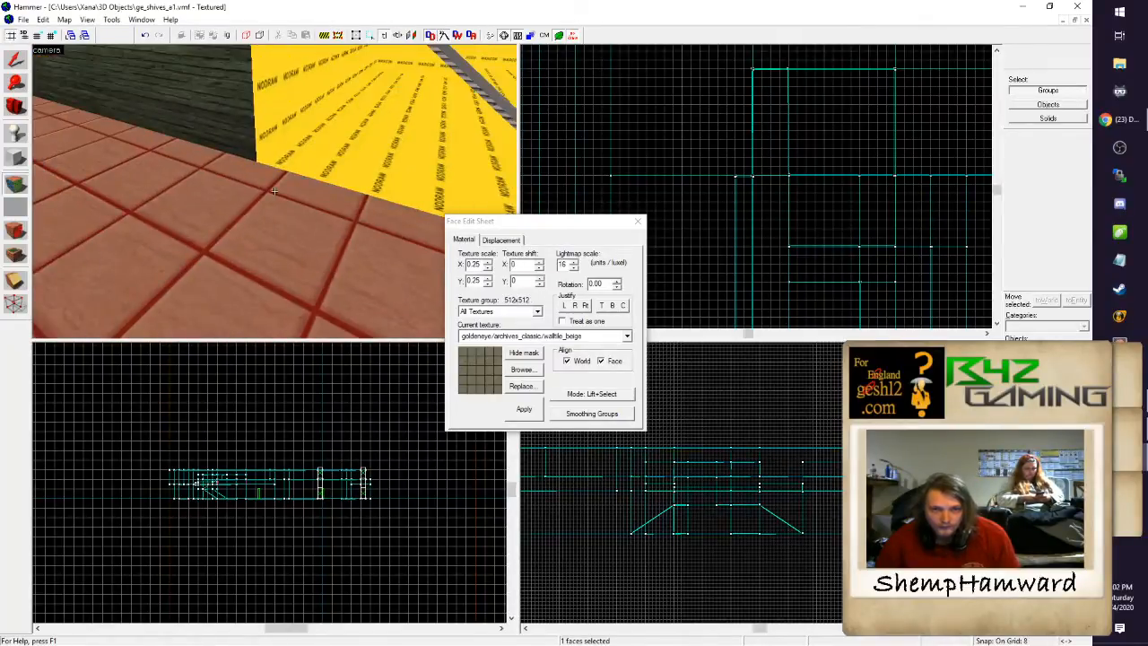
pyautogui.click(274, 190)
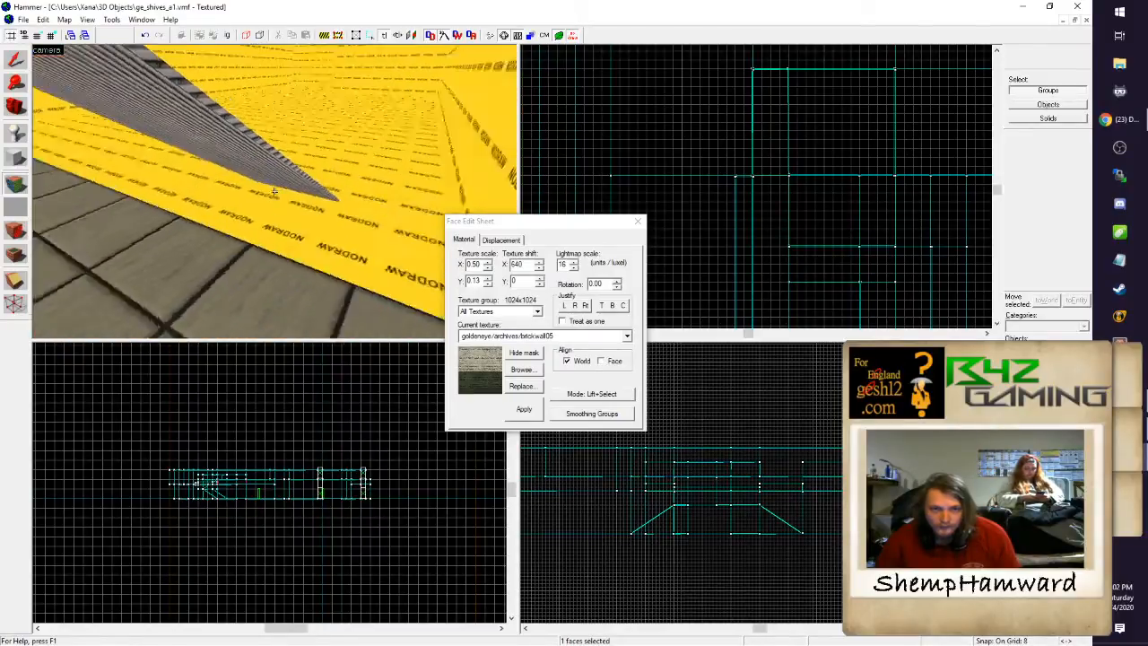
# Step: Continue walltile_beige at 0.25 scale over the remaining NODRAW floor sections and brickwall05 over the adjoining room walls
pyautogui.click(274, 190)
pyautogui.click(275, 190)
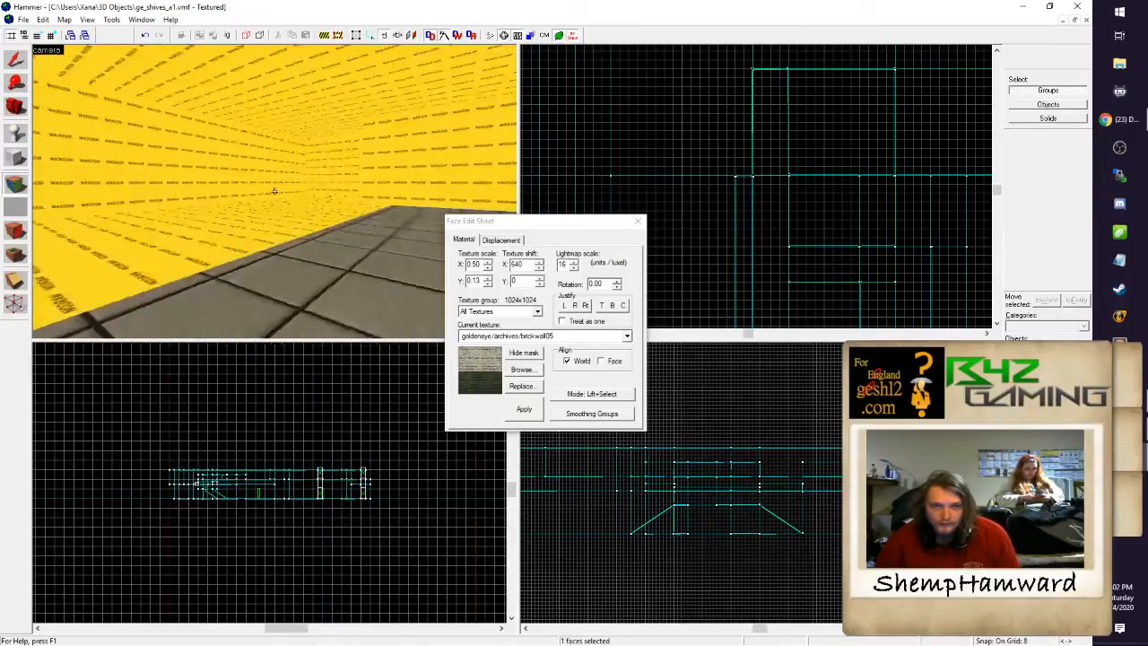
pyautogui.click(274, 190)
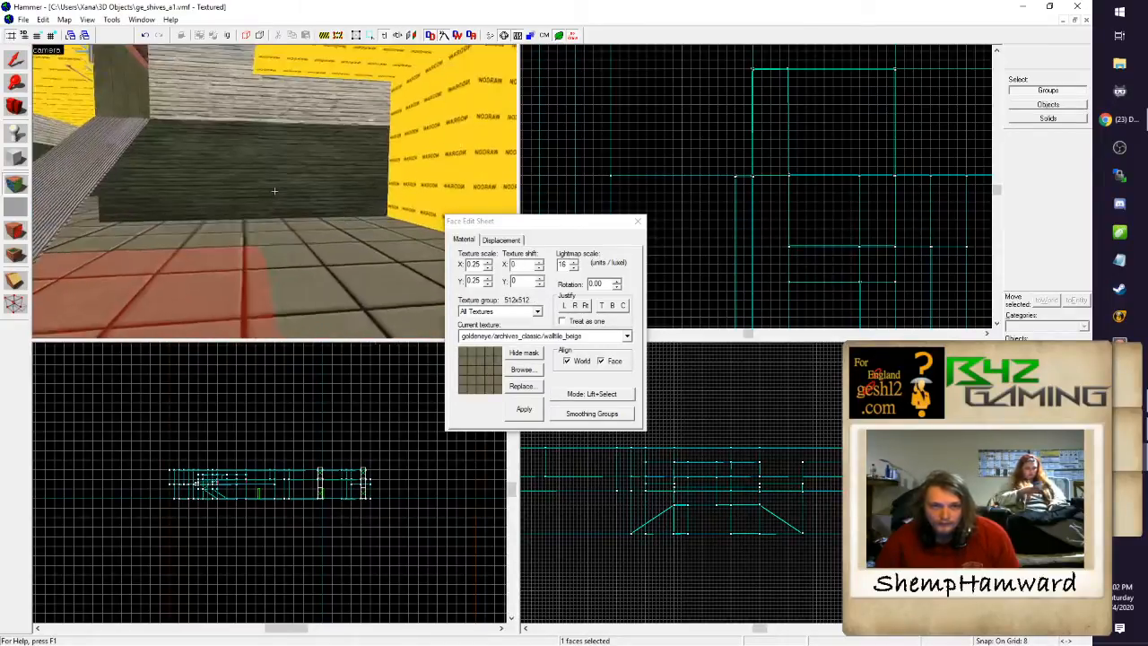
pyautogui.click(274, 191)
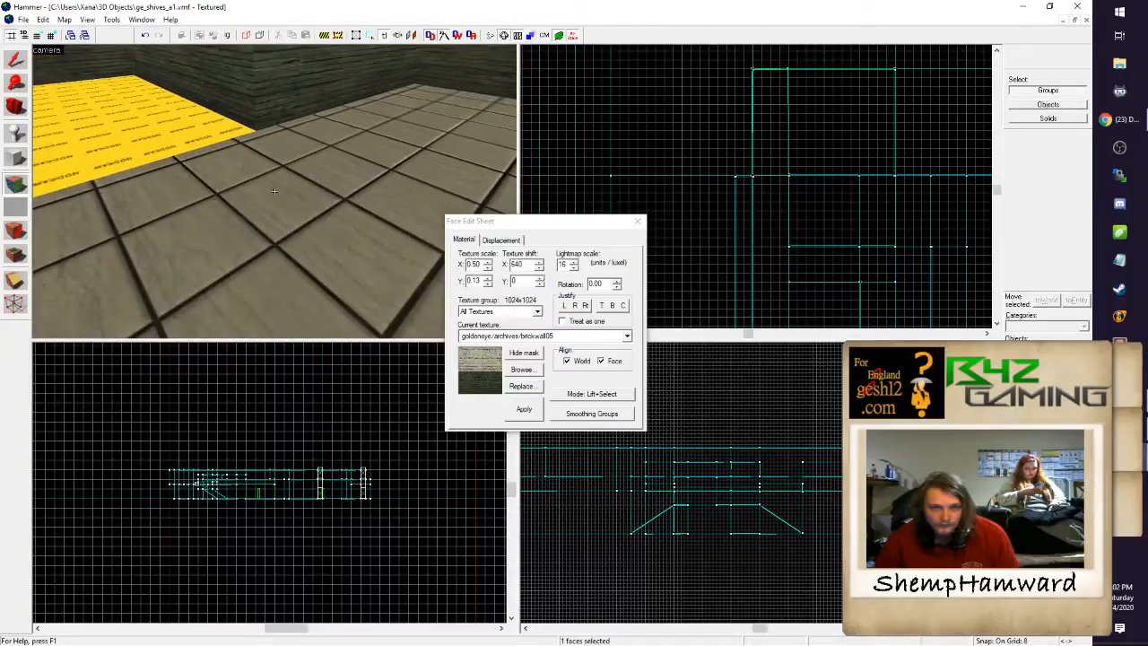
pyautogui.click(275, 190)
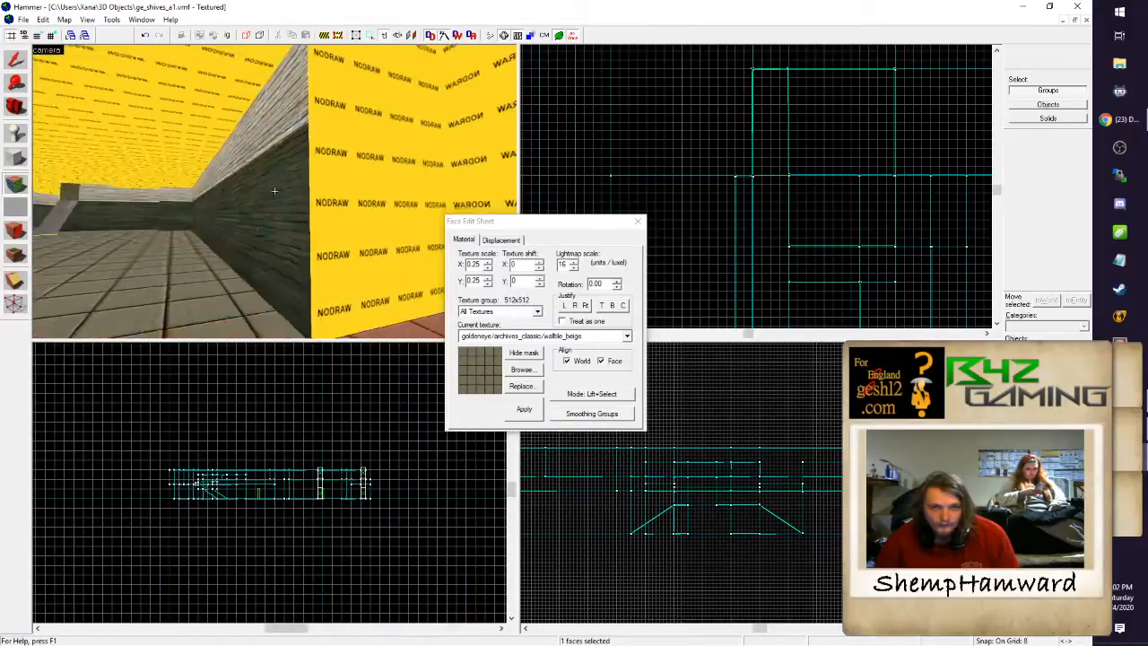
# Step: Apply brickwall05 at 0.50 by 0.13 scale to the NODRAW walls of the narrow corridor with the green player model
pyautogui.click(274, 190)
pyautogui.press('Right')
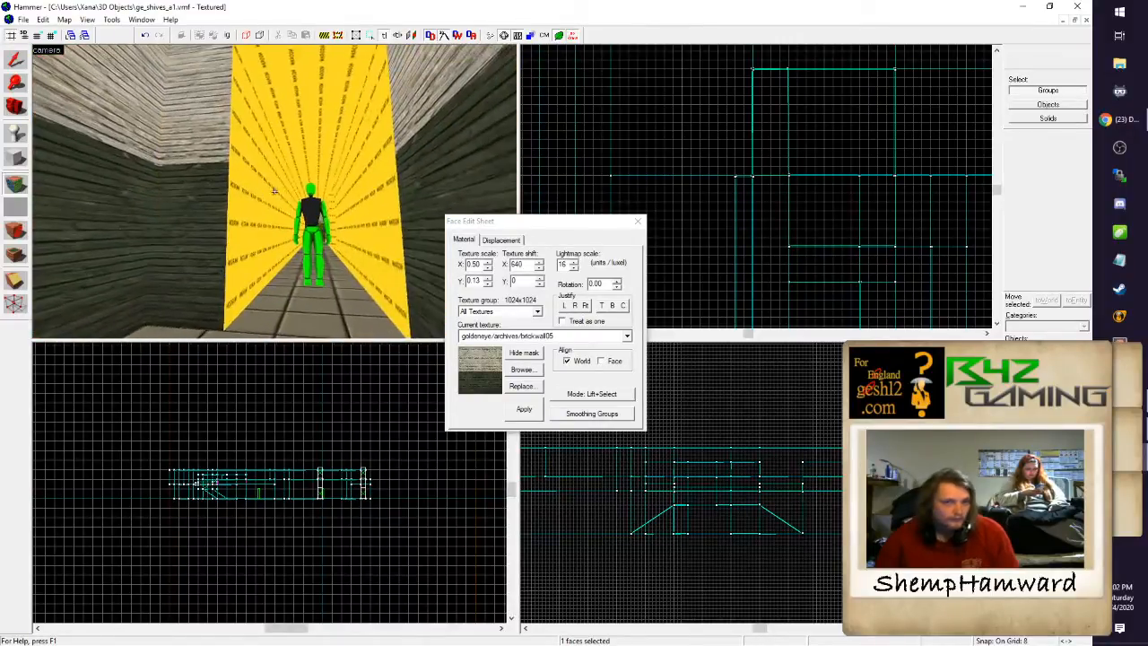
pyautogui.press('Left')
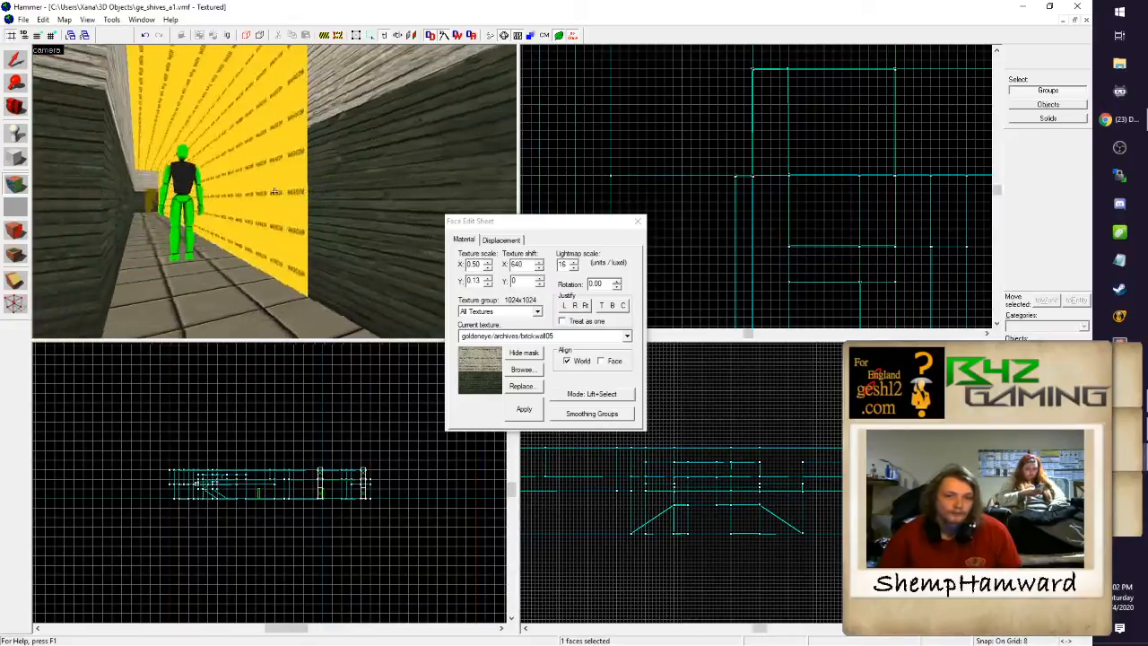
pyautogui.press('Up')
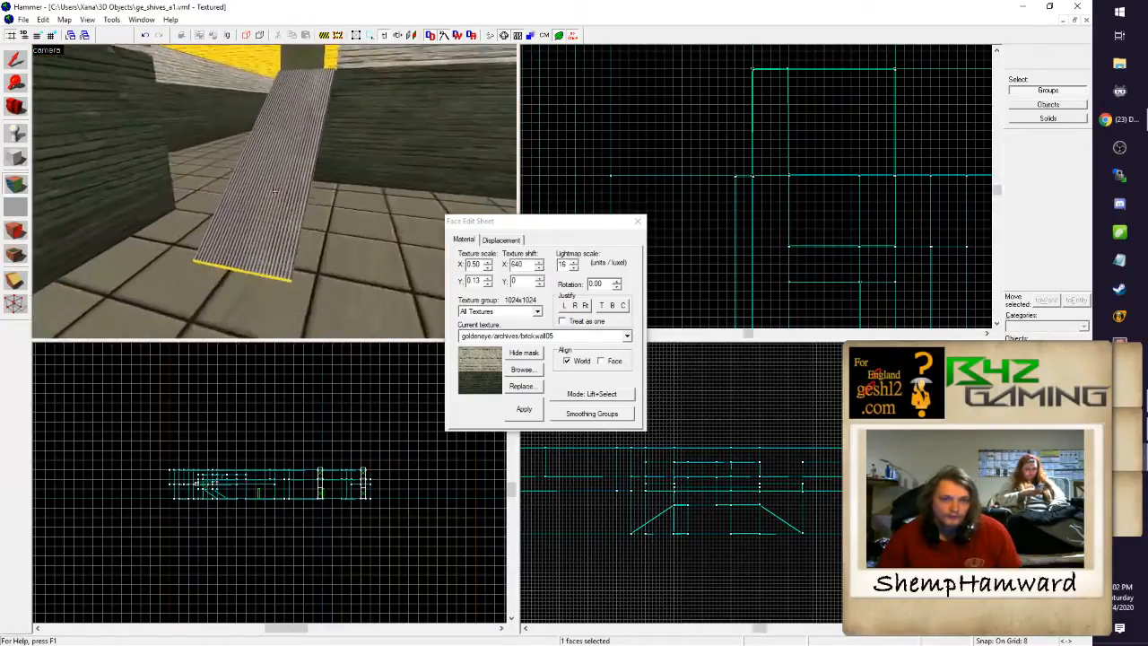
# Step: Sample the library_classic catwalks01a texture at 0.19 by 0.09 scale from the ramp for its NODRAW bottom edge
pyautogui.click(274, 190)
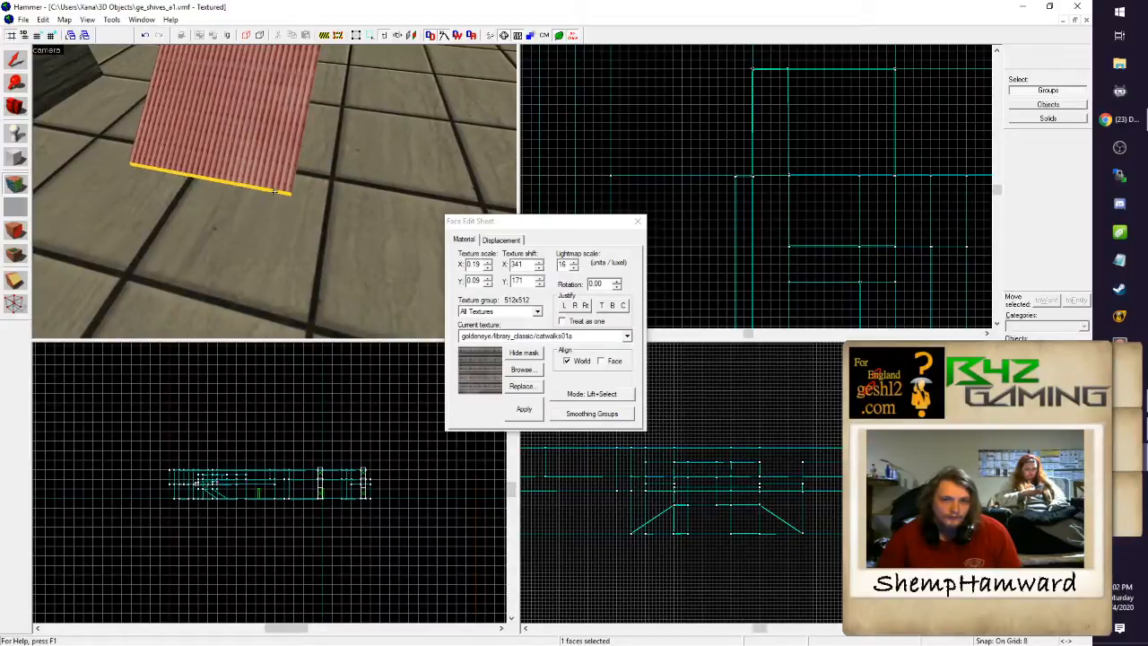
pyautogui.press('d')
pyautogui.press('w')
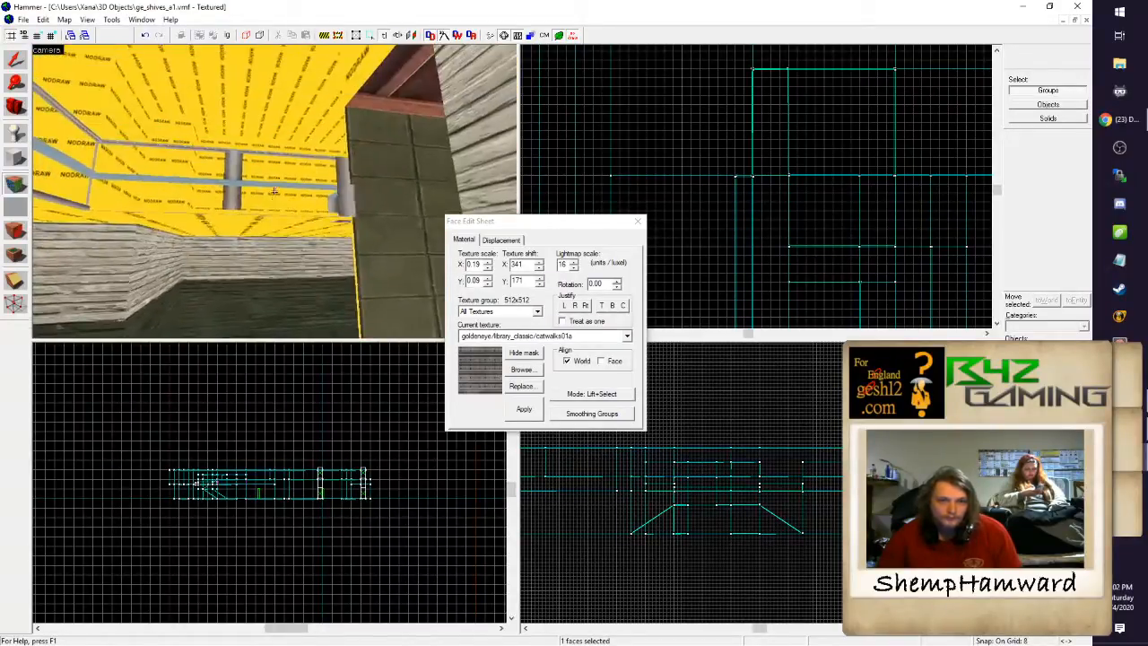
# Step: Sample the bunker_classic railing_b texture, then select the railing brush beside the dark tiled wall and locate it in the top view
pyautogui.click(275, 191)
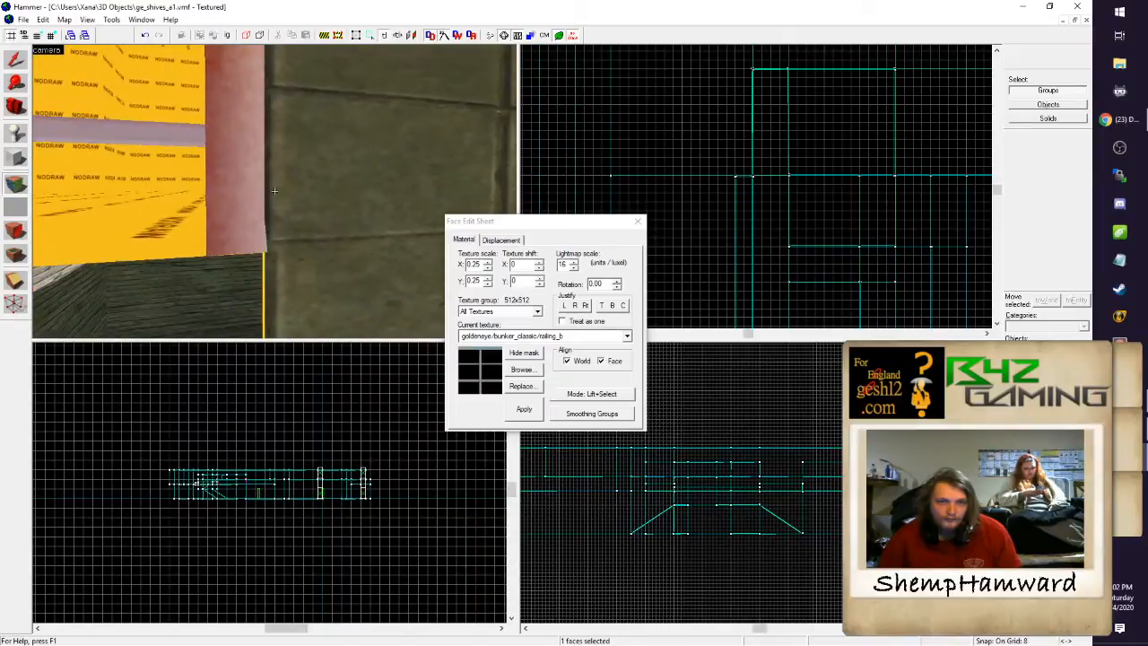
pyautogui.press('z')
pyautogui.hotkey('shift', 's')
pyautogui.click(291, 185)
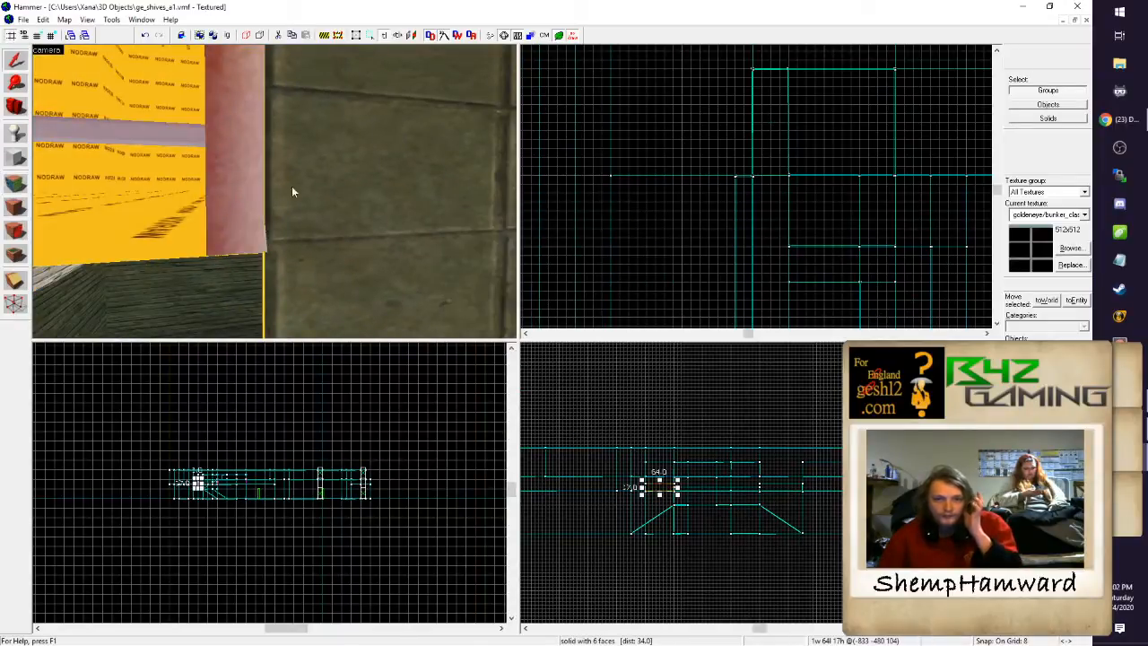
pyautogui.scroll(-12, 727, 175)
pyautogui.scroll(5, 733, 221)
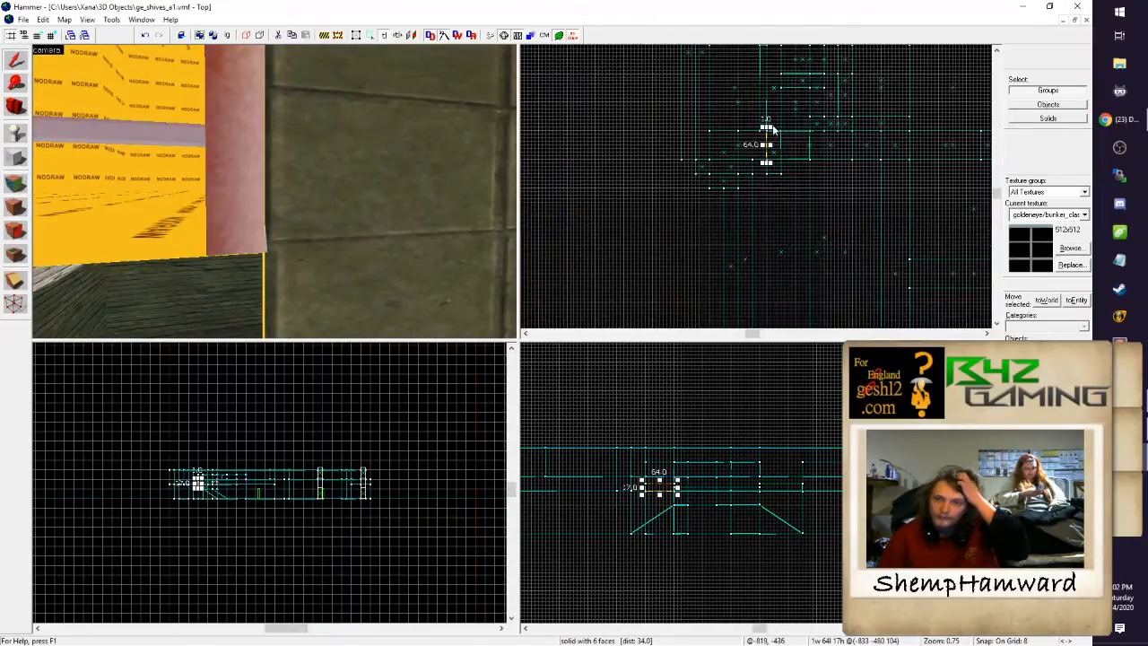
# Step: Examine how the selected 64-unit railing meets the wall corner, in the top view and from several camera angles
pyautogui.scroll(8, 772, 129)
pyautogui.scroll(5, 765, 140)
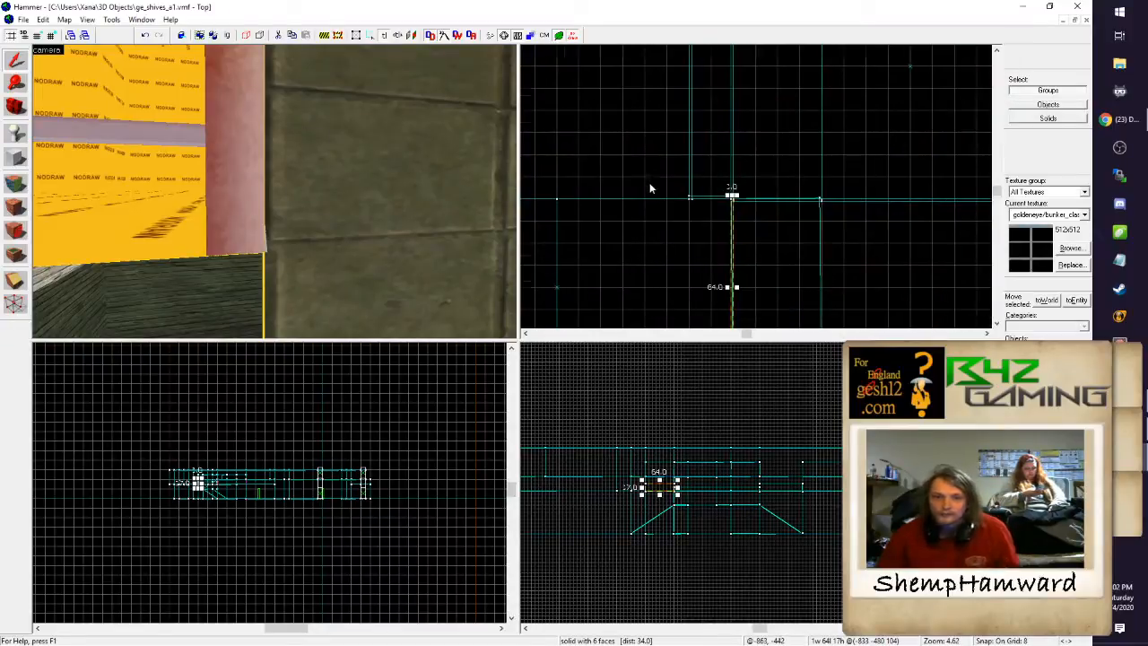
pyautogui.scroll(5, 718, 187)
pyautogui.scroll(5, 879, 228)
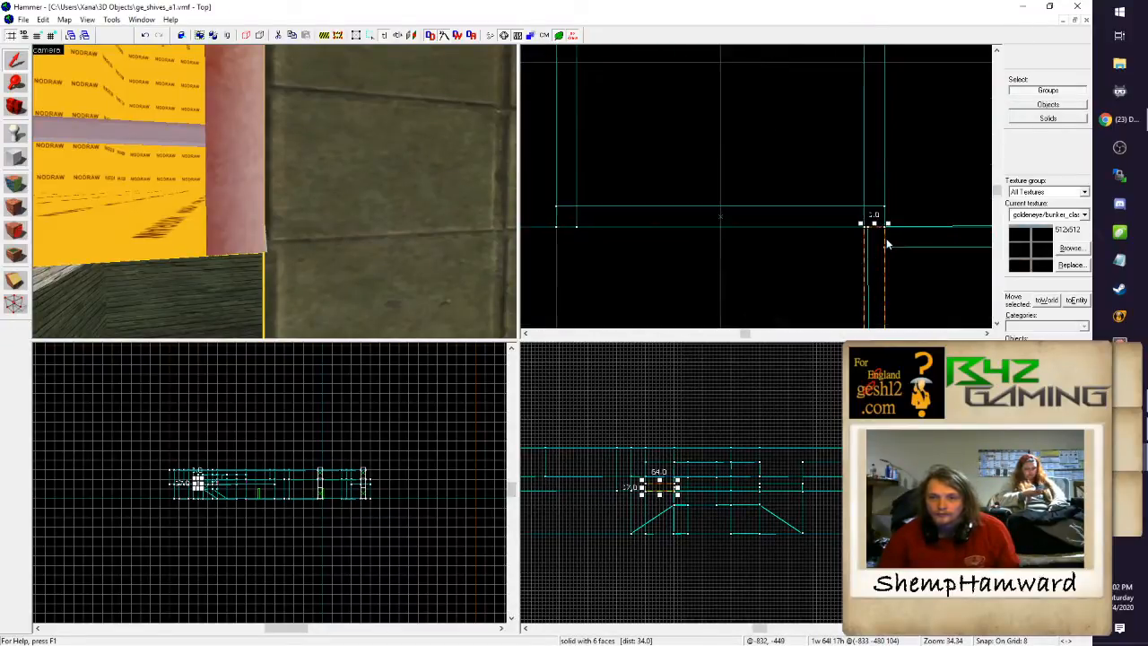
pyautogui.moveTo(875, 223); pyautogui.dragTo(878, 294)
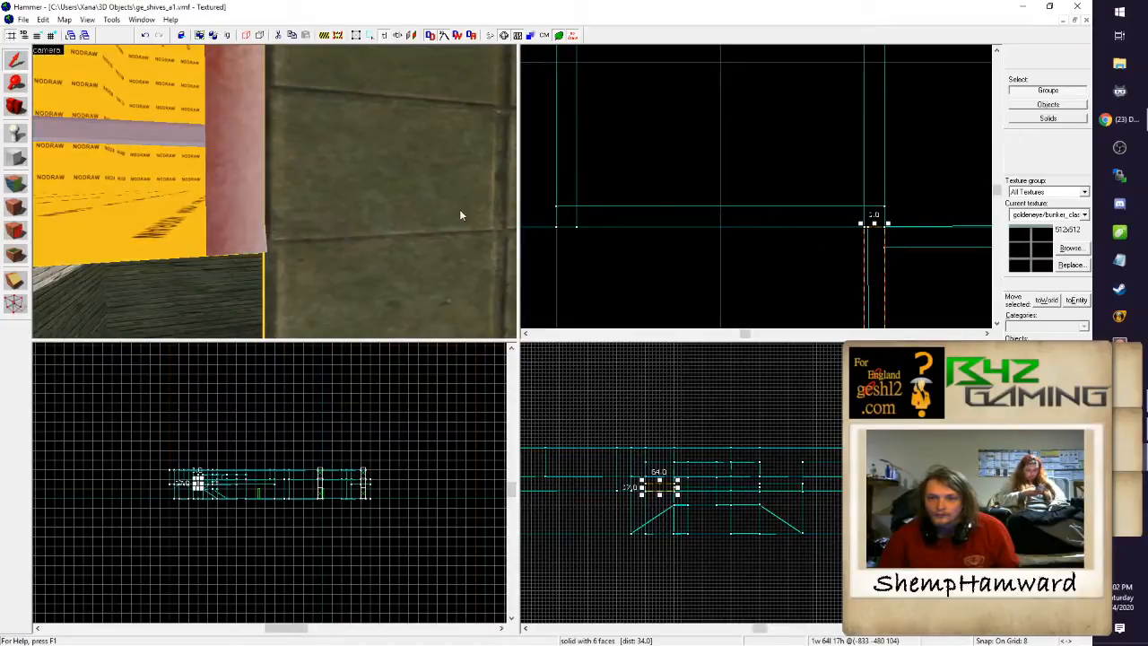
pyautogui.scroll(2, 331, 198)
pyautogui.scroll(-5, 334, 202)
pyautogui.scroll(4, 314, 212)
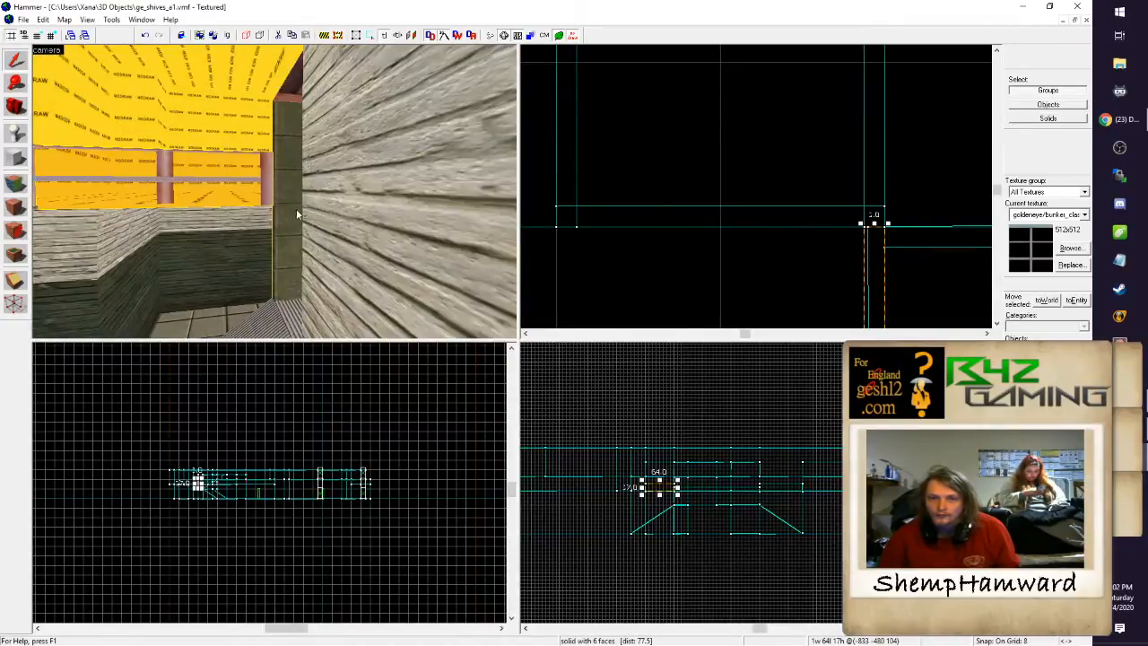
pyautogui.press('z')
pyautogui.press('w')
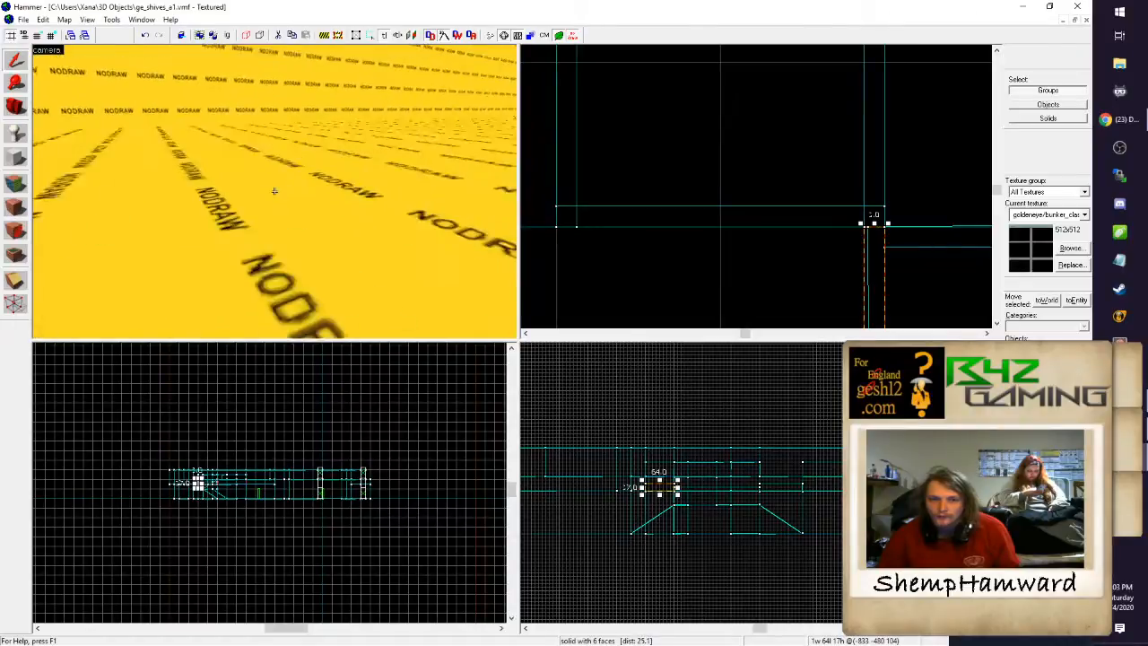
pyautogui.press('w')
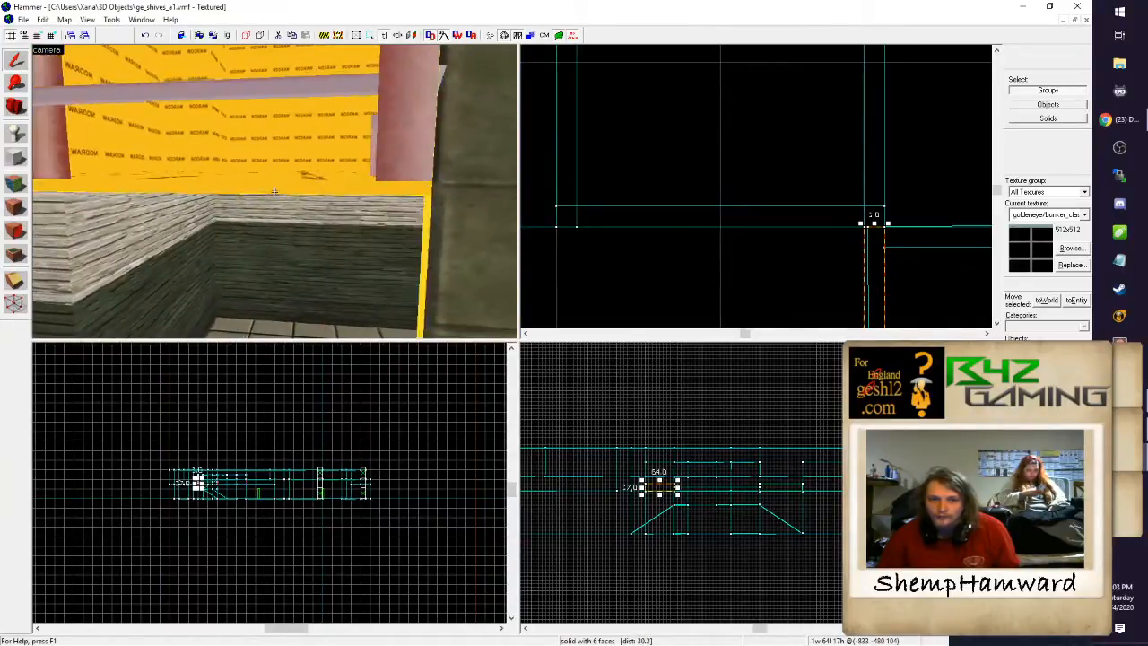
pyautogui.press('w')
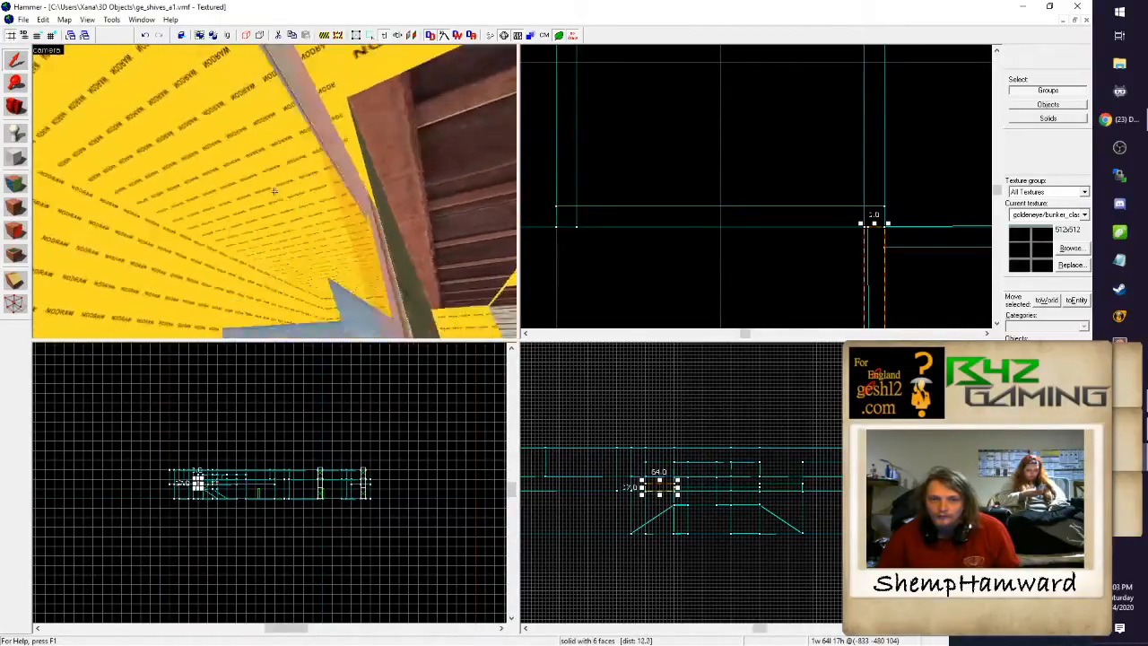
pyautogui.press('w')
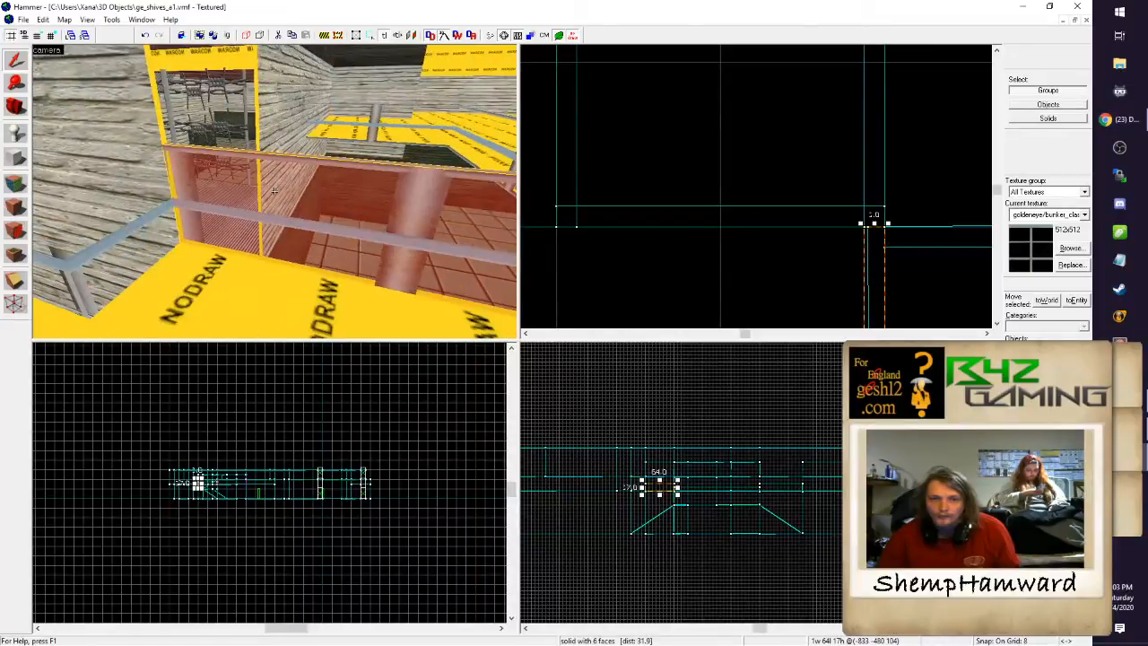
pyautogui.press('w')
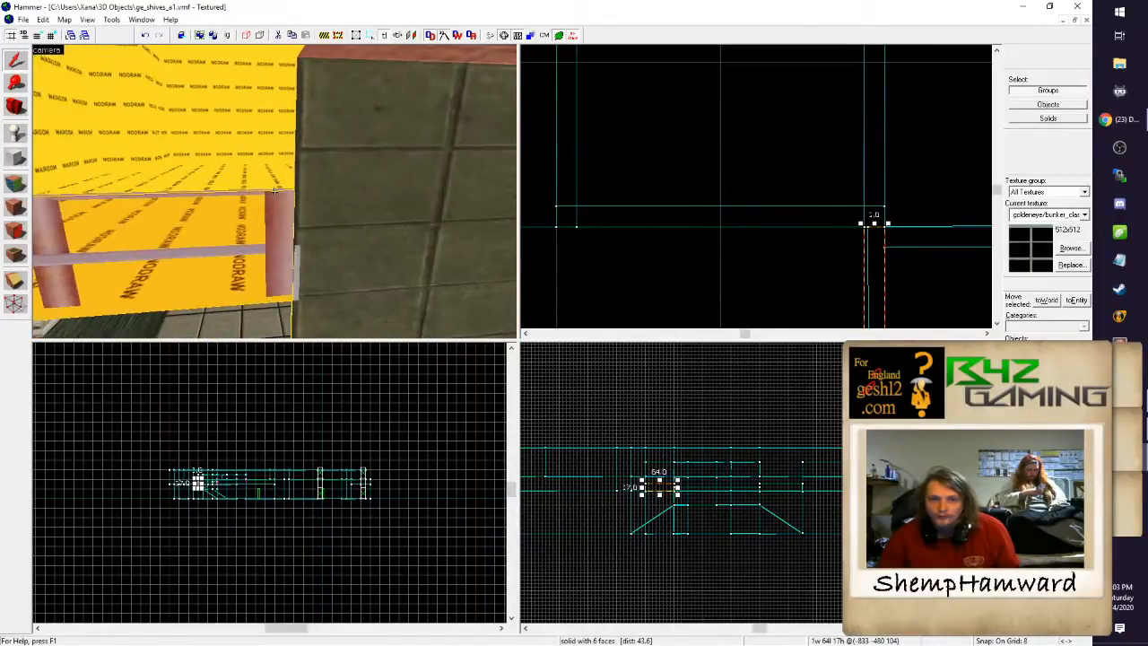
pyautogui.press('w')
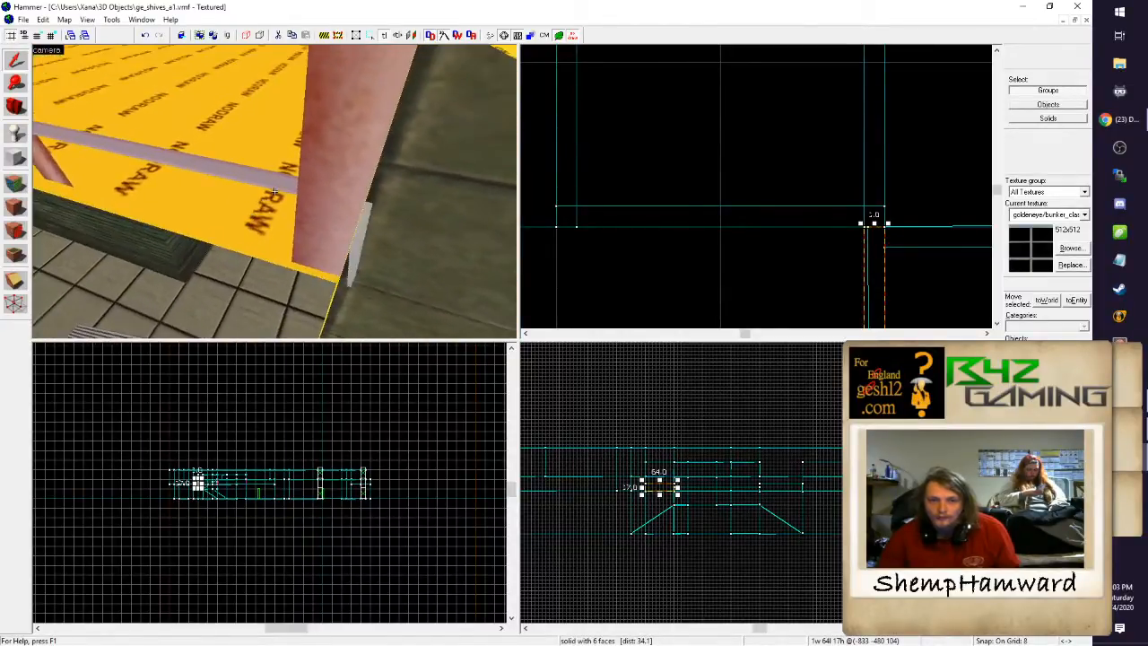
pyautogui.press('Escape')
pyautogui.press('w')
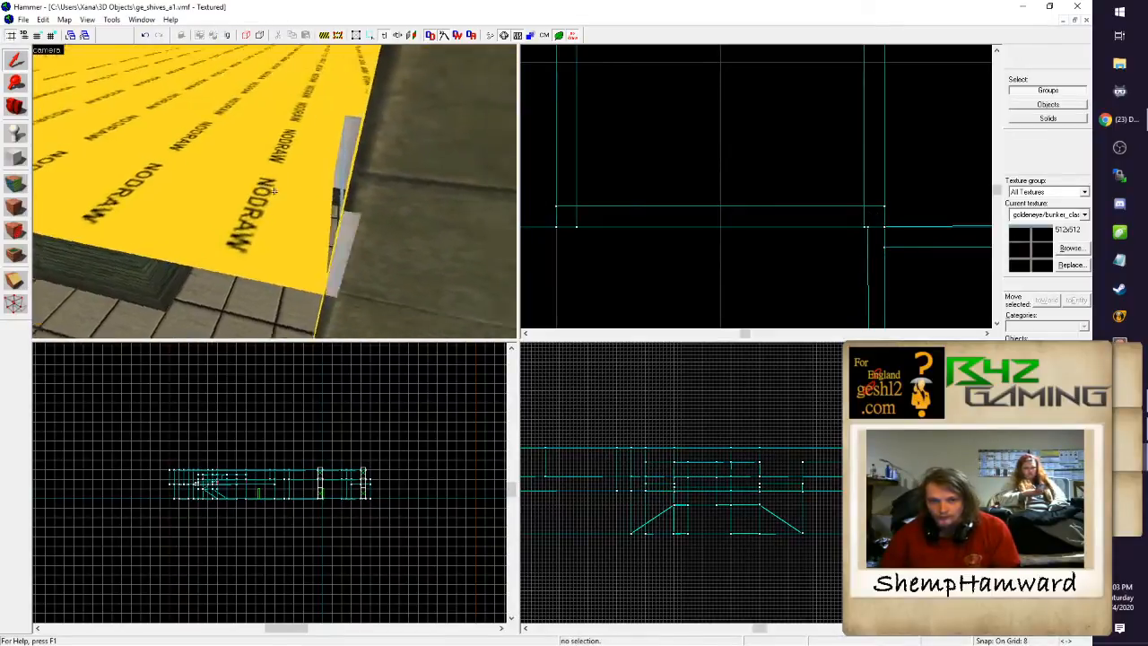
pyautogui.press('s')
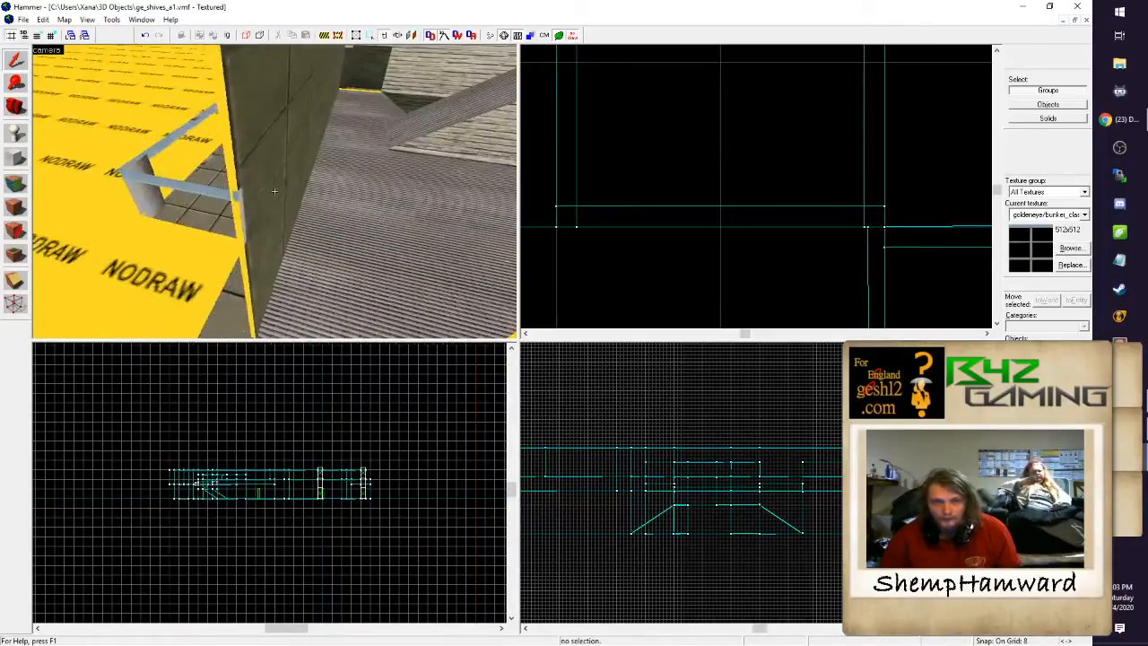
pyautogui.press('w')
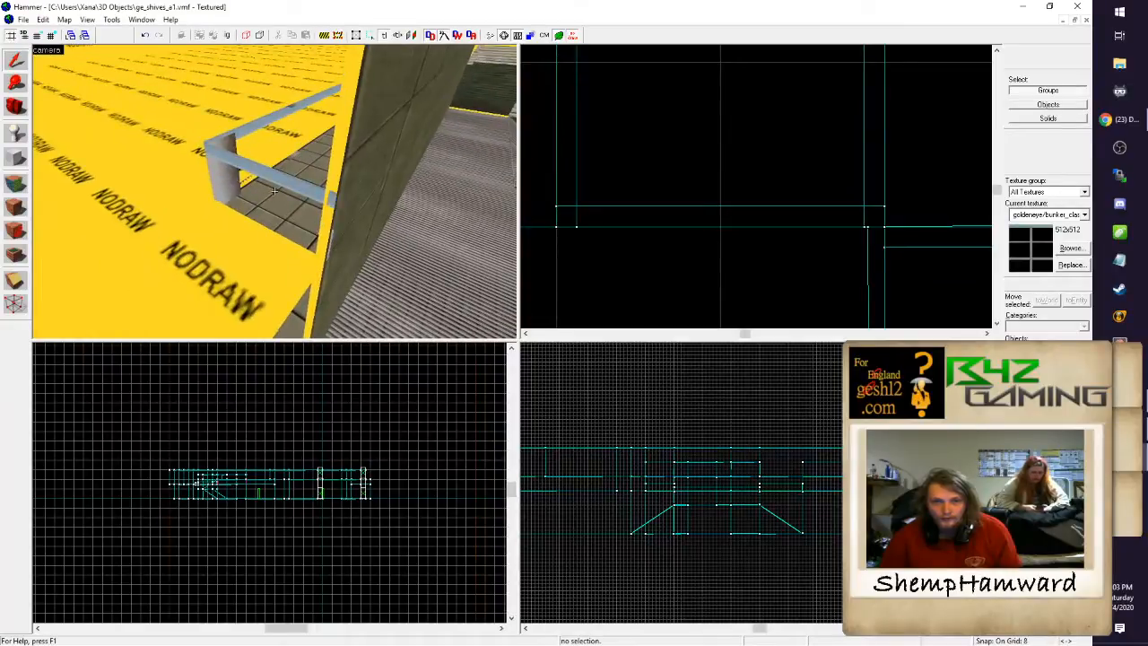
pyautogui.press('z')
pyautogui.click(15, 184)
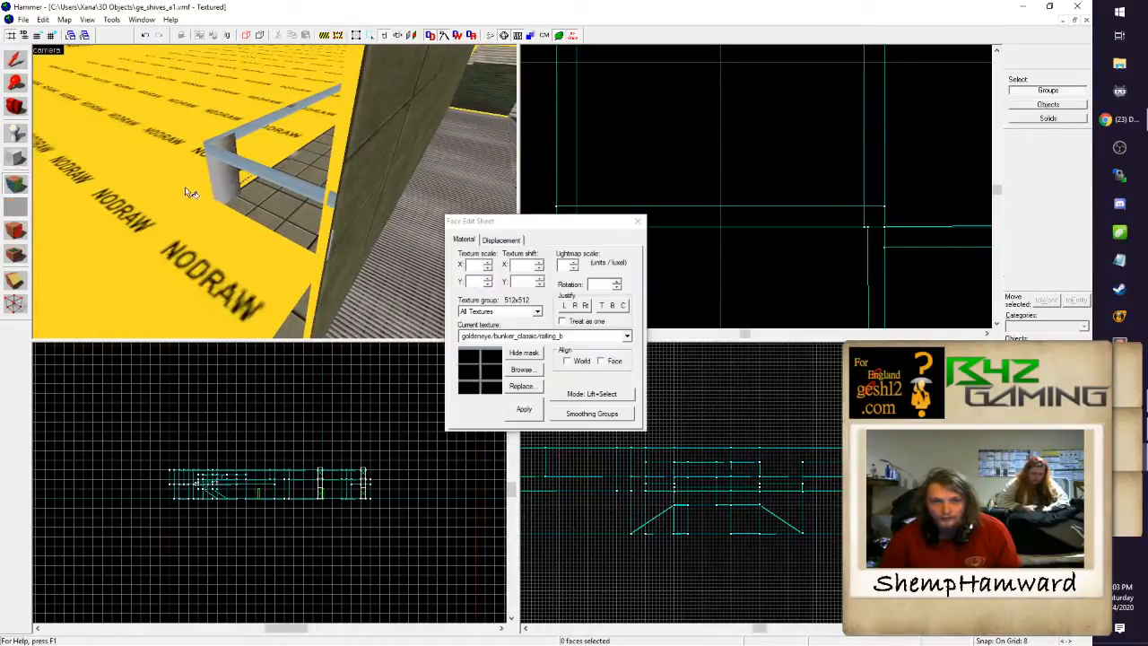
pyautogui.click(637, 221)
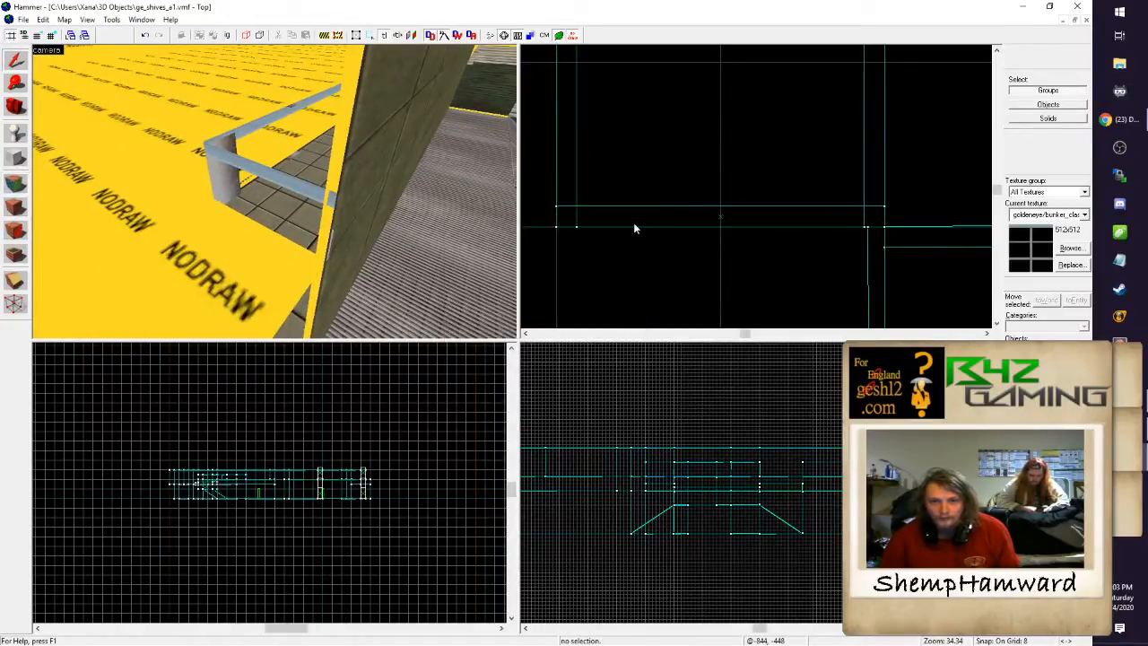
pyautogui.hotkey('ctrl', 'z')
pyautogui.press('z')
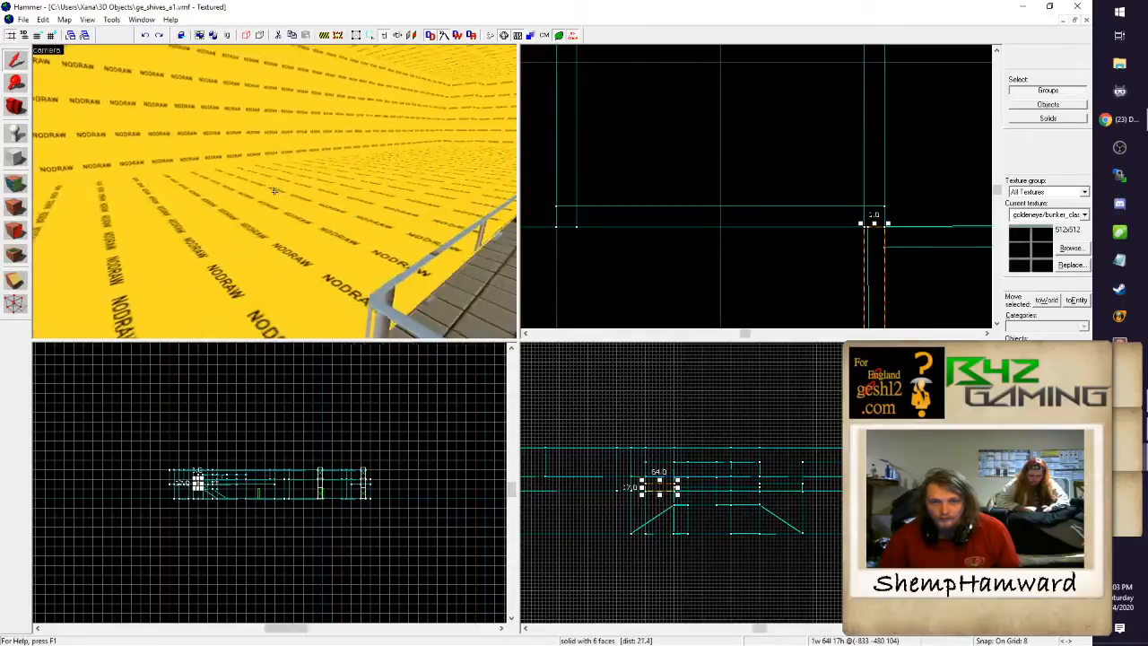
pyautogui.press('z')
pyautogui.click(20, 184)
pyautogui.press('z')
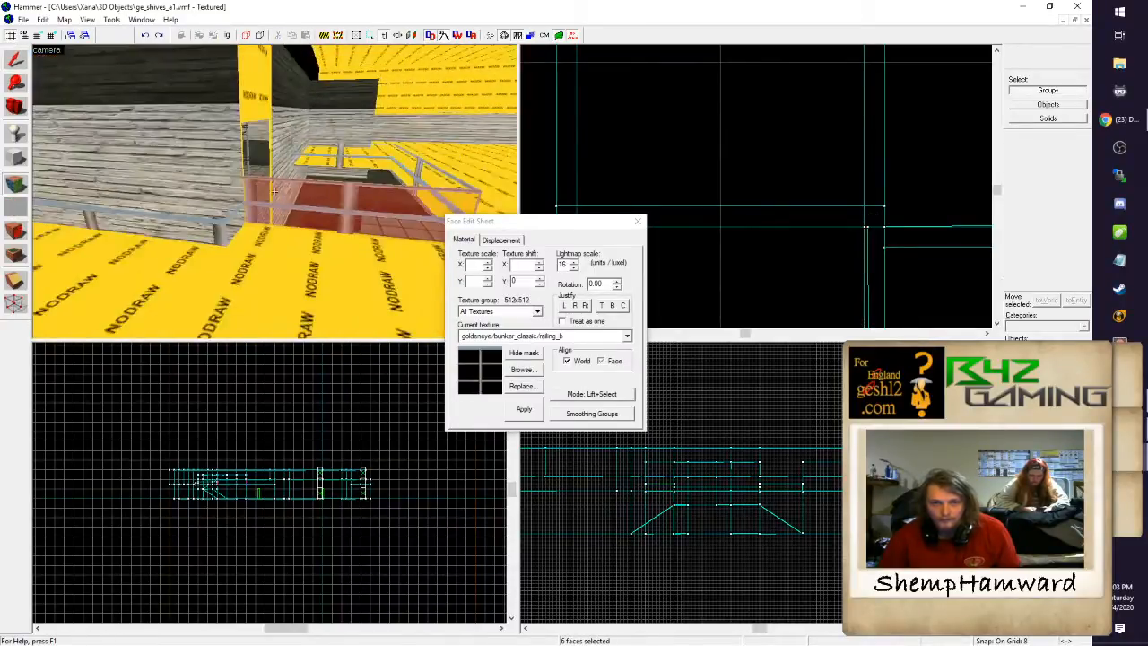
pyautogui.press('z')
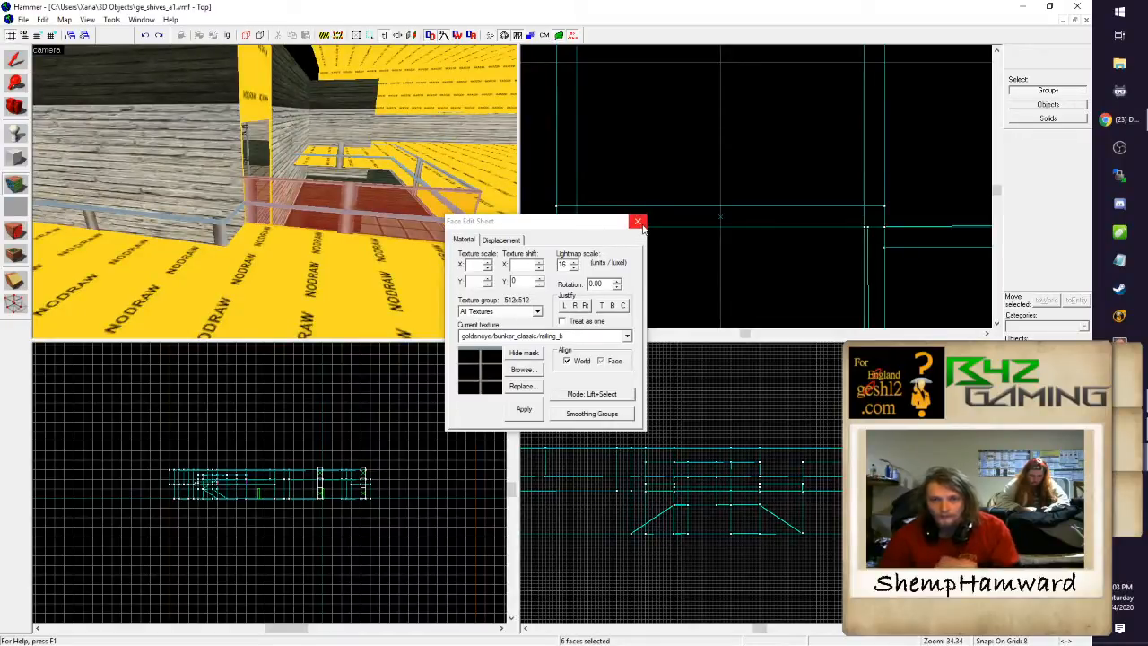
# Step: Delete the railing along the wooden wall and the remaining railing piece at the floor opening's corner
pyautogui.hotkey('shift', 's')
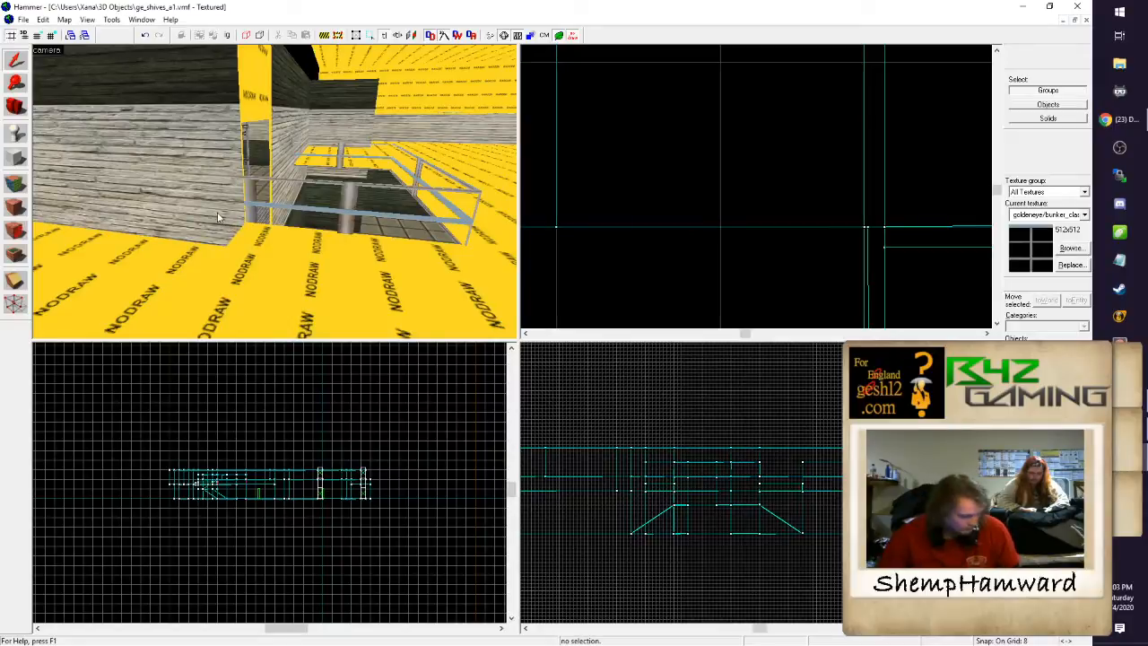
pyautogui.press('z')
pyautogui.press('w')
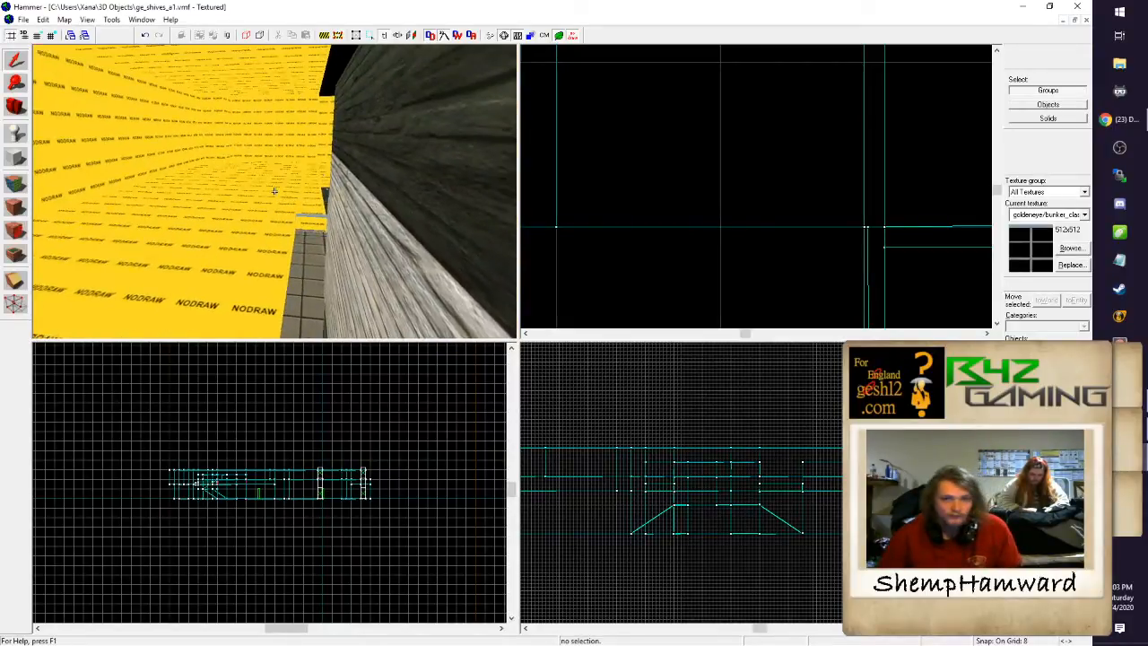
pyautogui.click(274, 191)
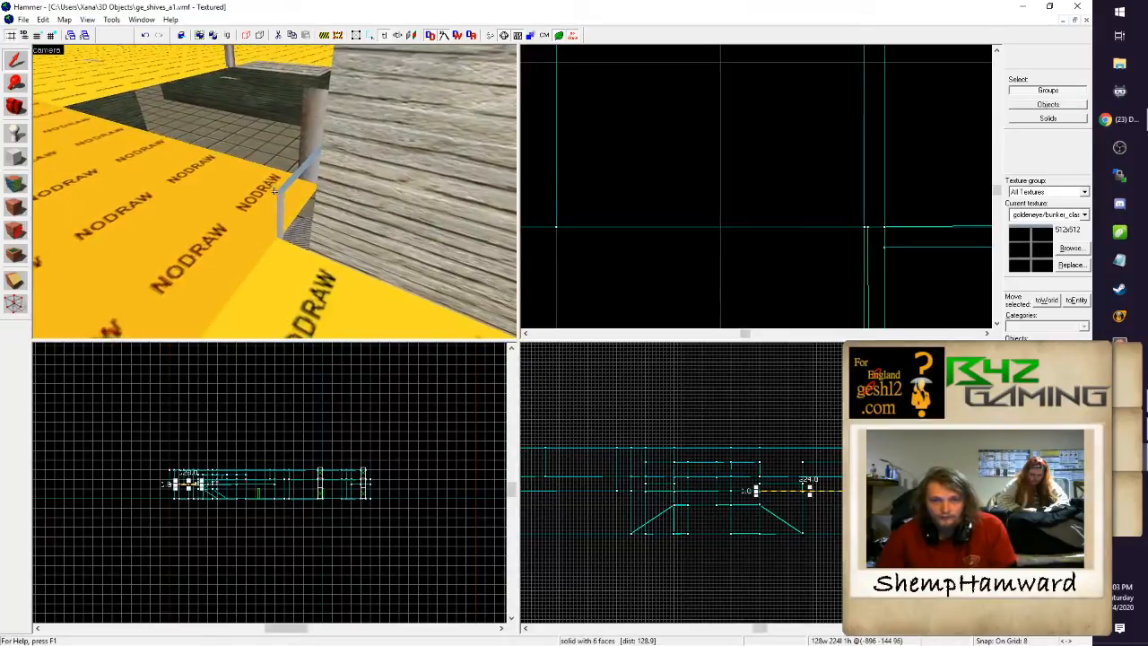
pyautogui.click(274, 191)
pyautogui.press('Delete')
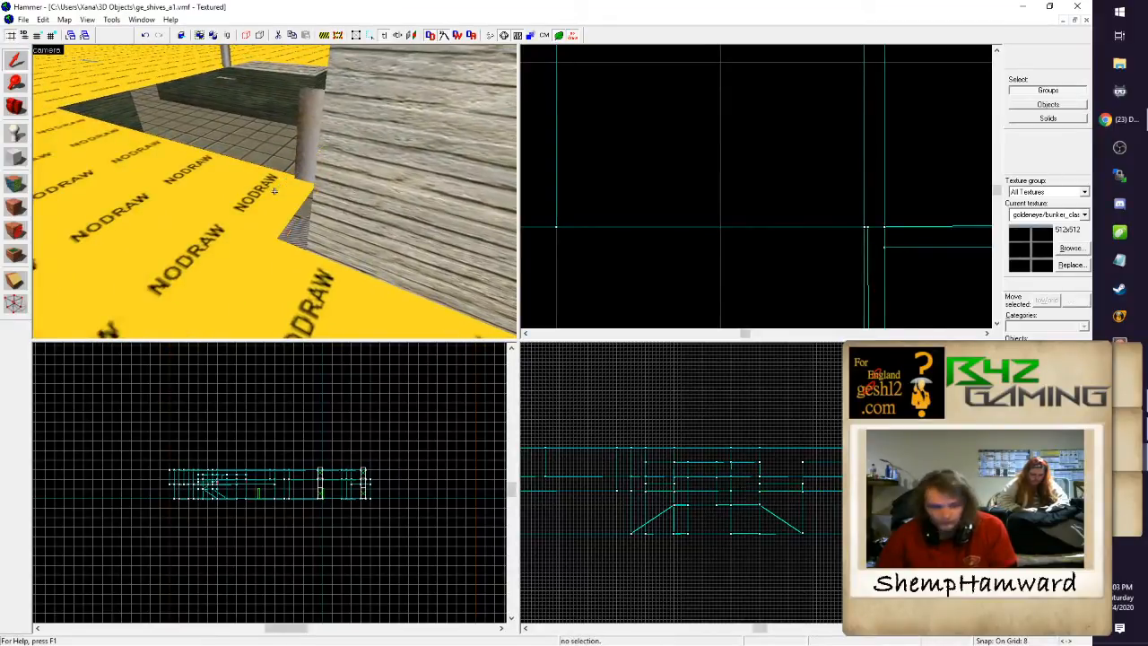
# Step: Delete the 96-unit-long railing brush along the edge of the floor opening
pyautogui.press('d')
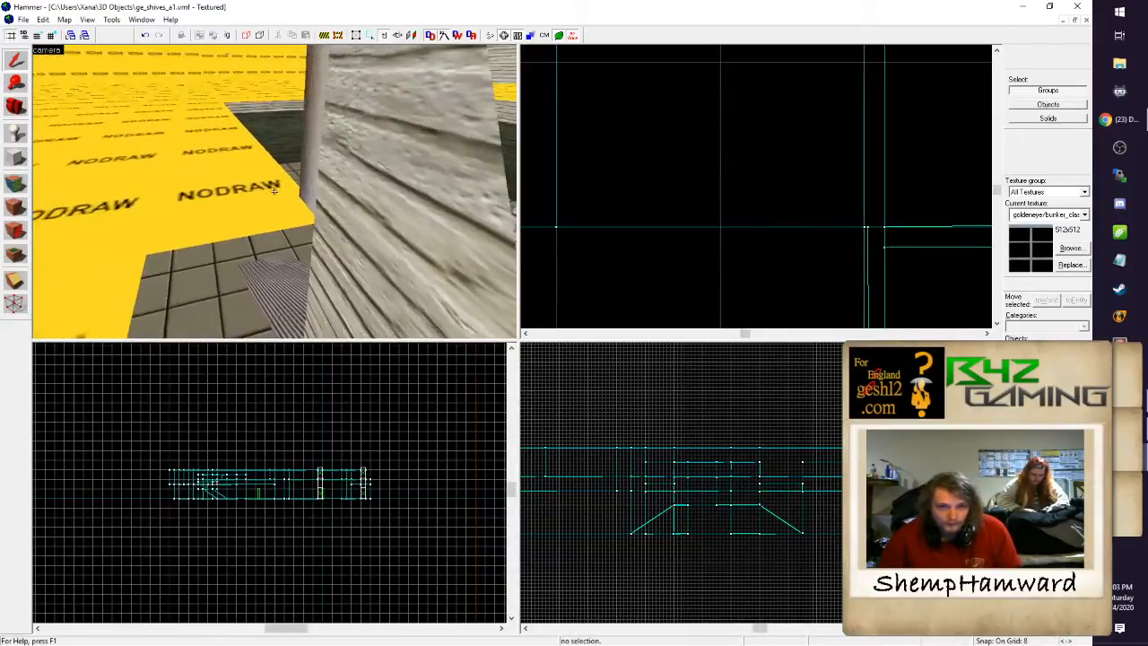
pyautogui.press('a')
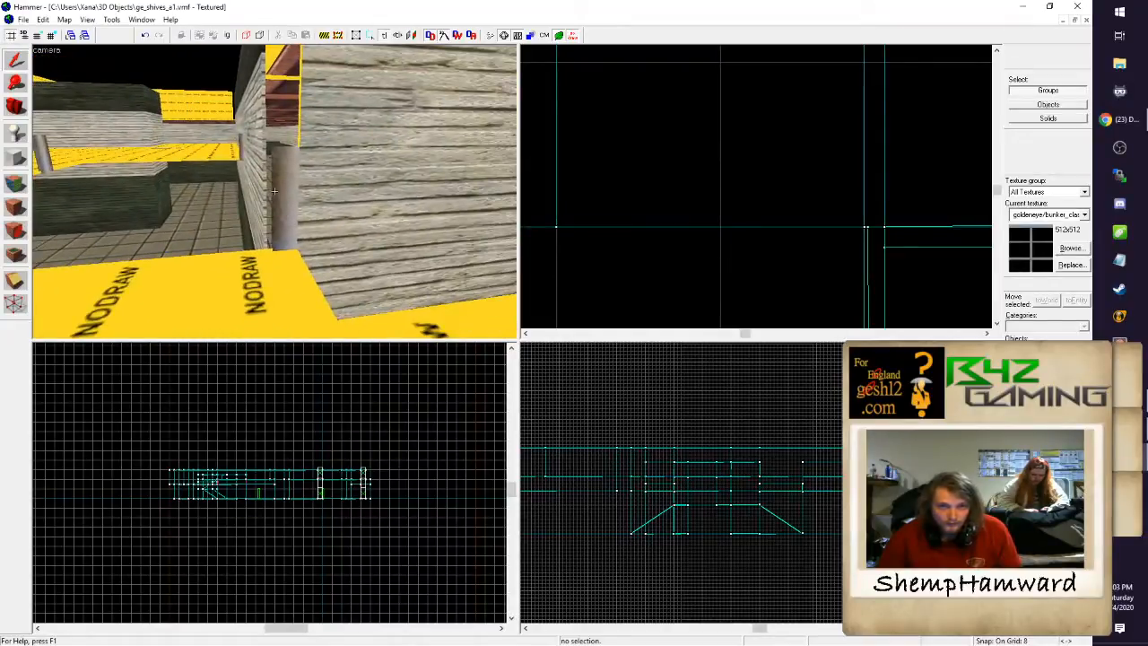
pyautogui.press('d')
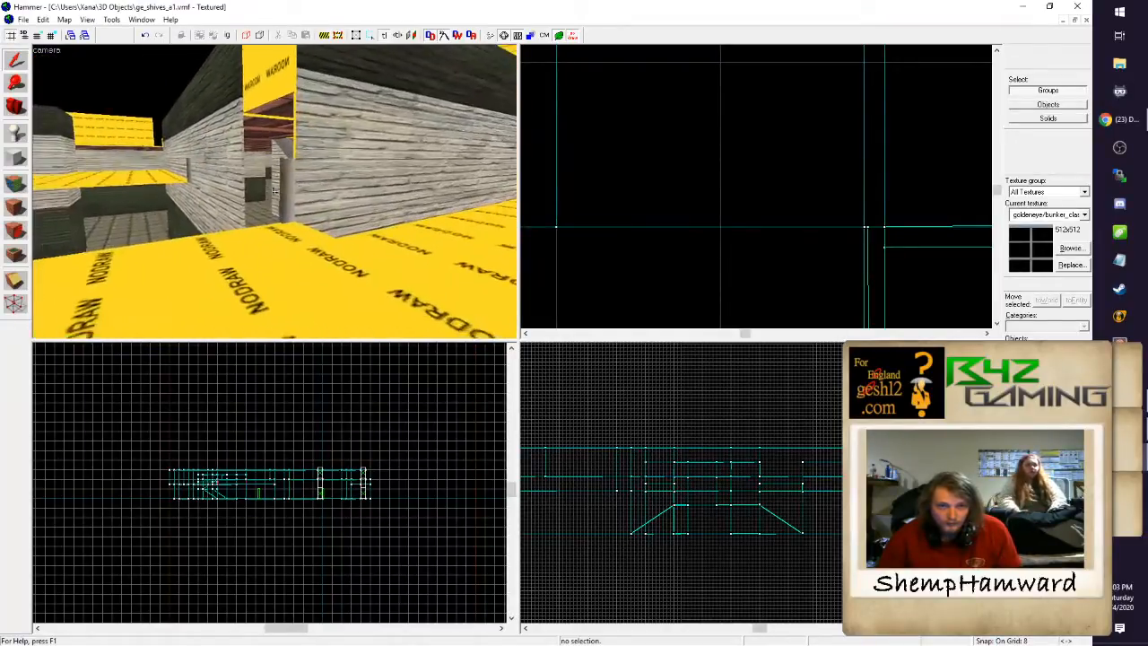
pyautogui.press('d')
pyautogui.press('a')
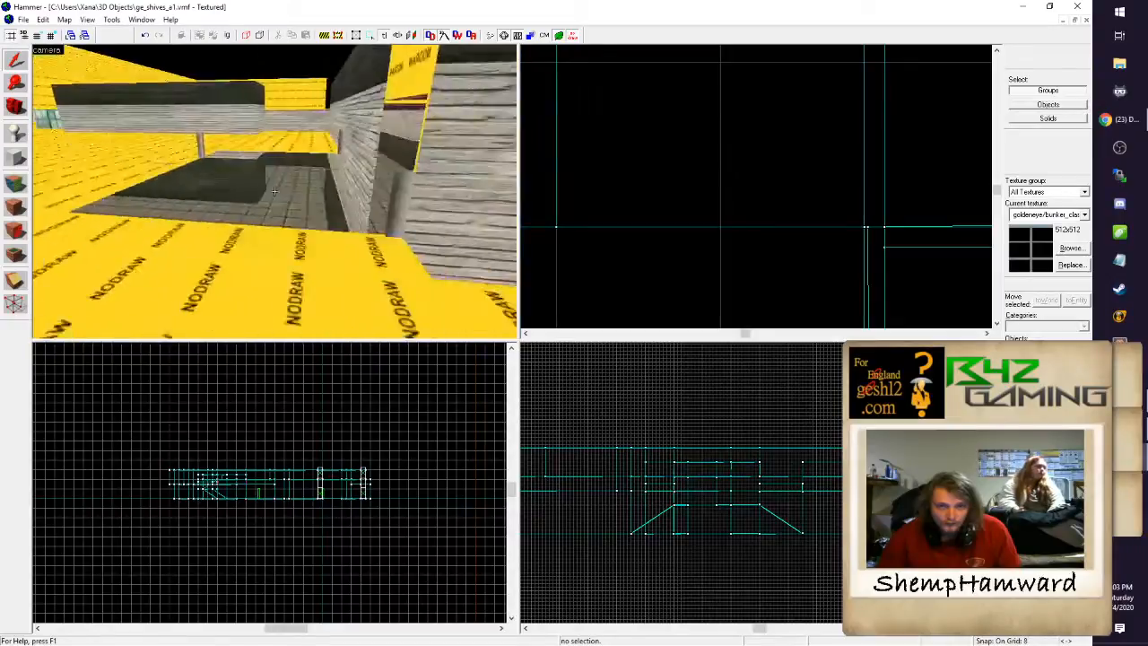
pyautogui.press('w')
pyautogui.click(275, 191)
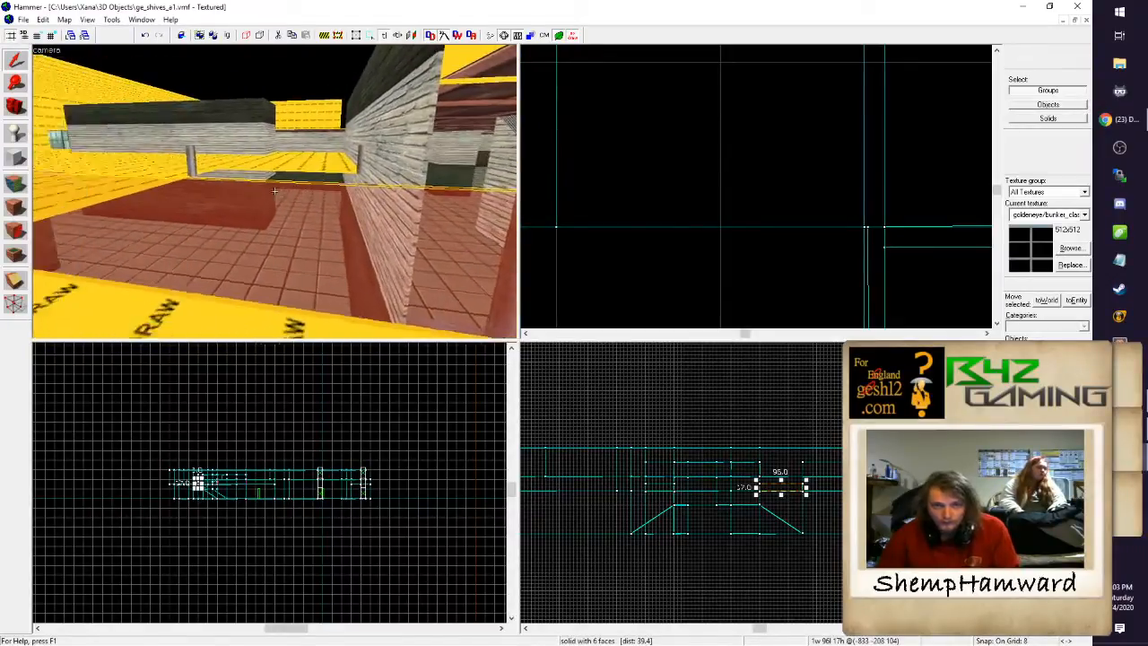
pyautogui.press('Delete')
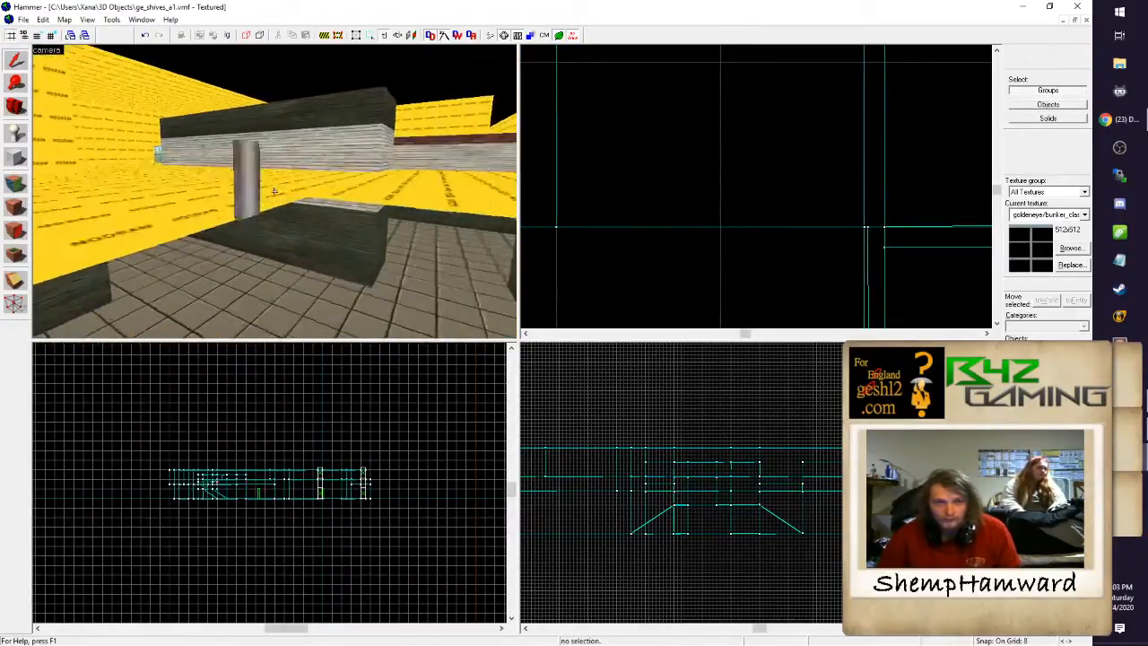
# Step: Delete two more railing brushes around the floor openings
pyautogui.click(274, 190)
pyautogui.press('Delete')
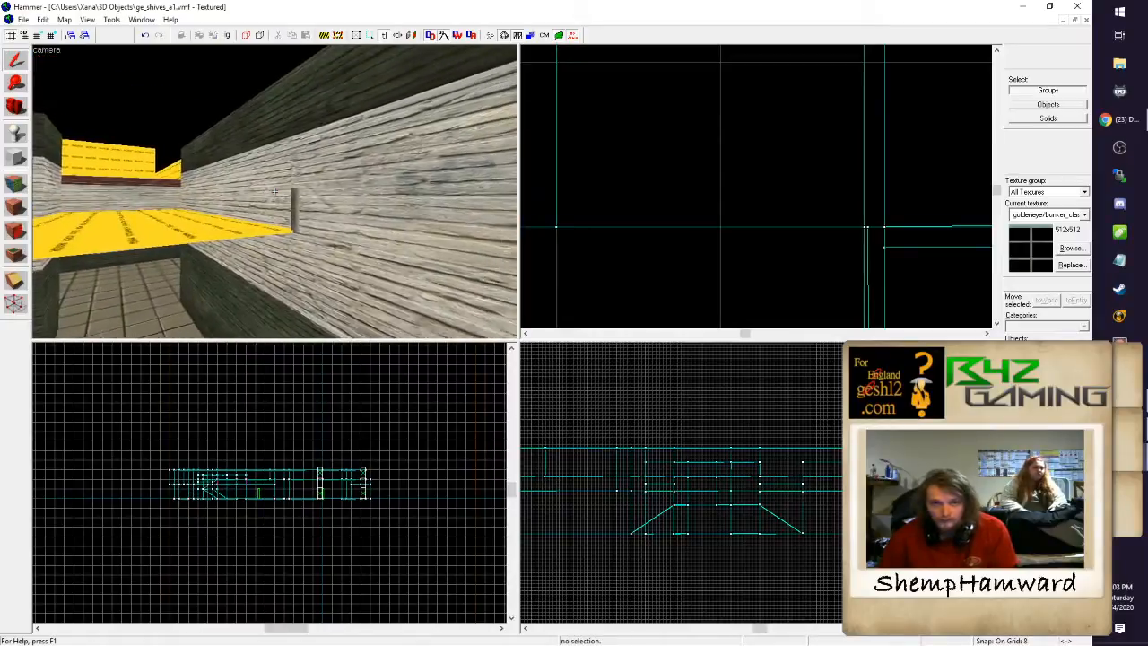
pyautogui.click(274, 190)
pyautogui.press('Delete')
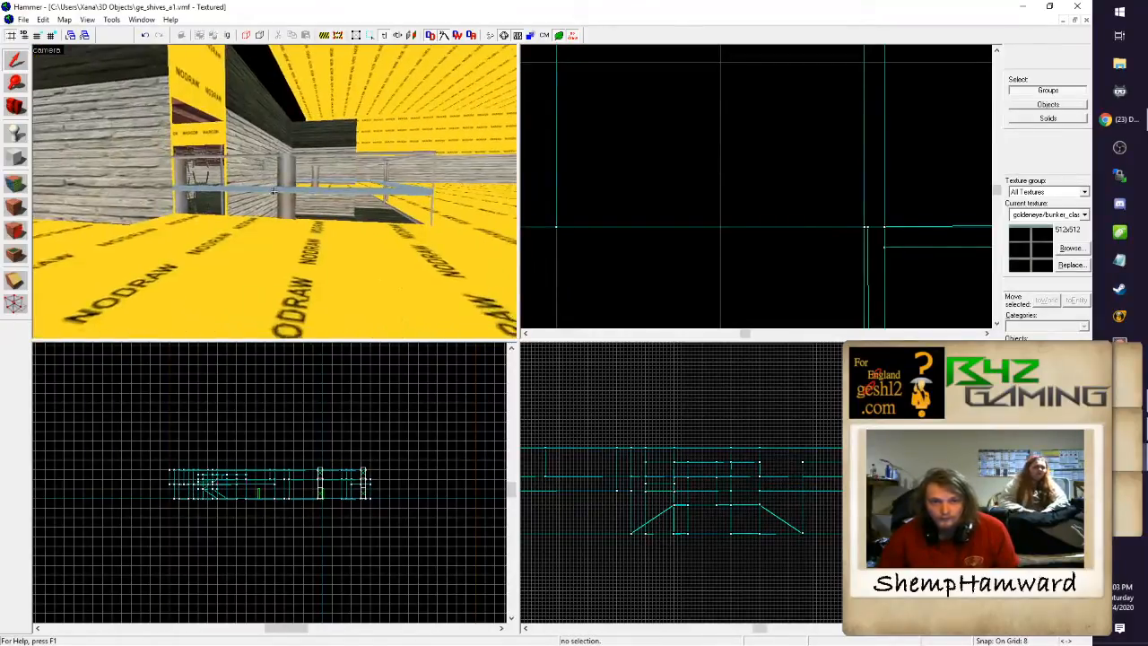
# Step: Place a copy of the 64-unit railing 8 units outward from the original beside the doorway
pyautogui.click(275, 190)
pyautogui.press('z')
pyautogui.scroll(-15, 739, 210)
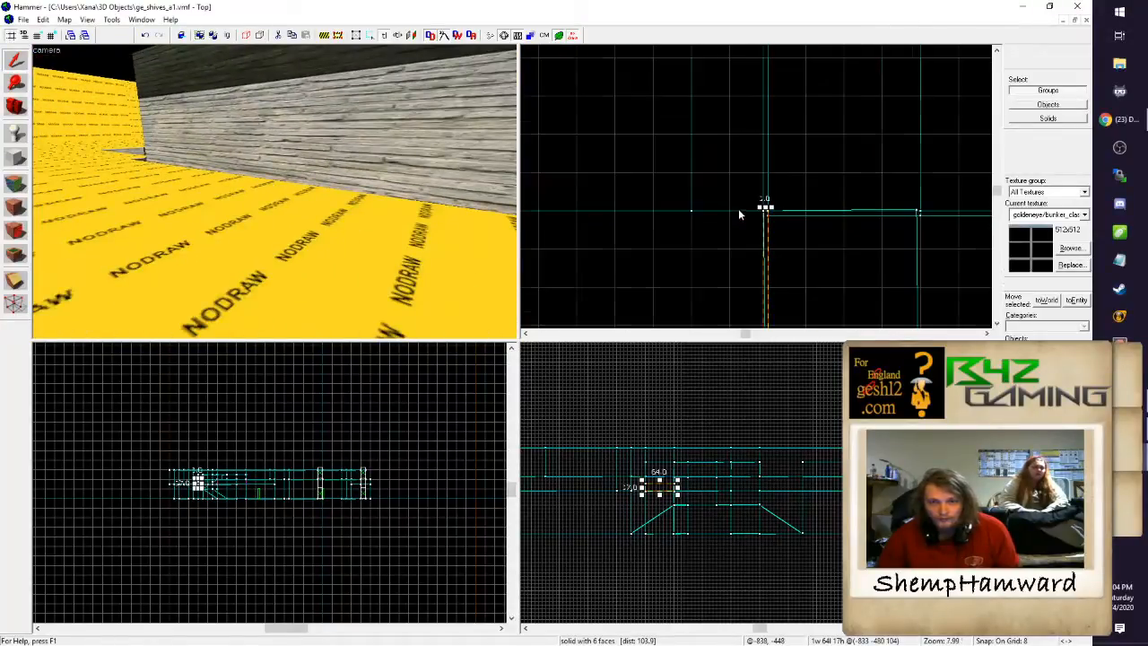
pyautogui.scroll(-3, 743, 218)
pyautogui.scroll(4, 731, 251)
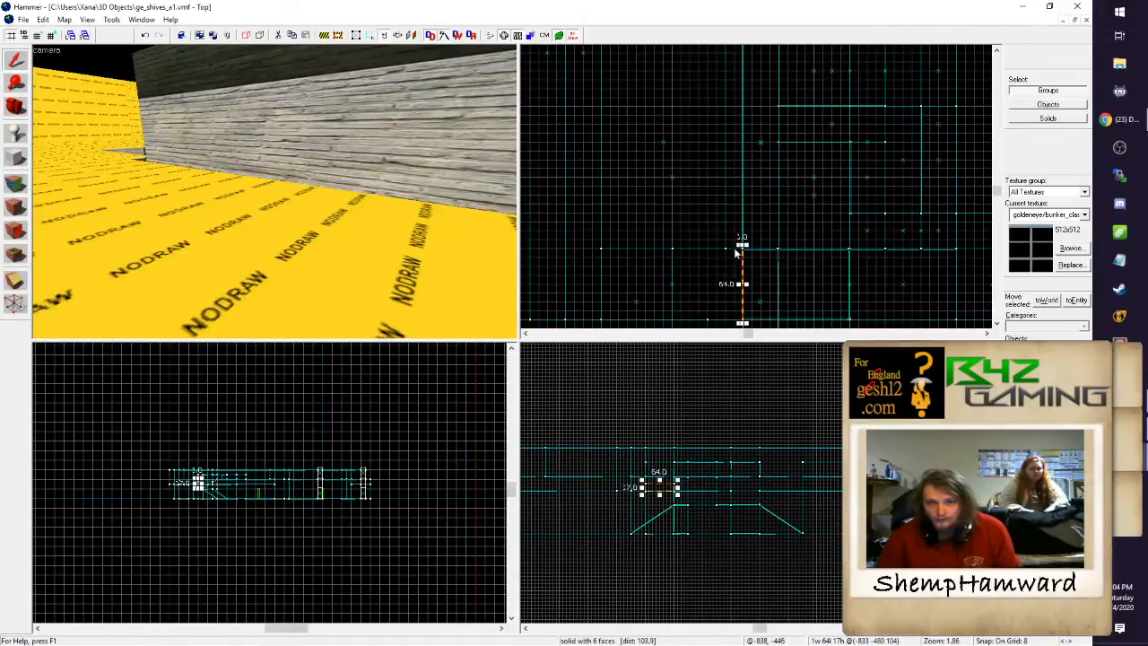
pyautogui.press('z')
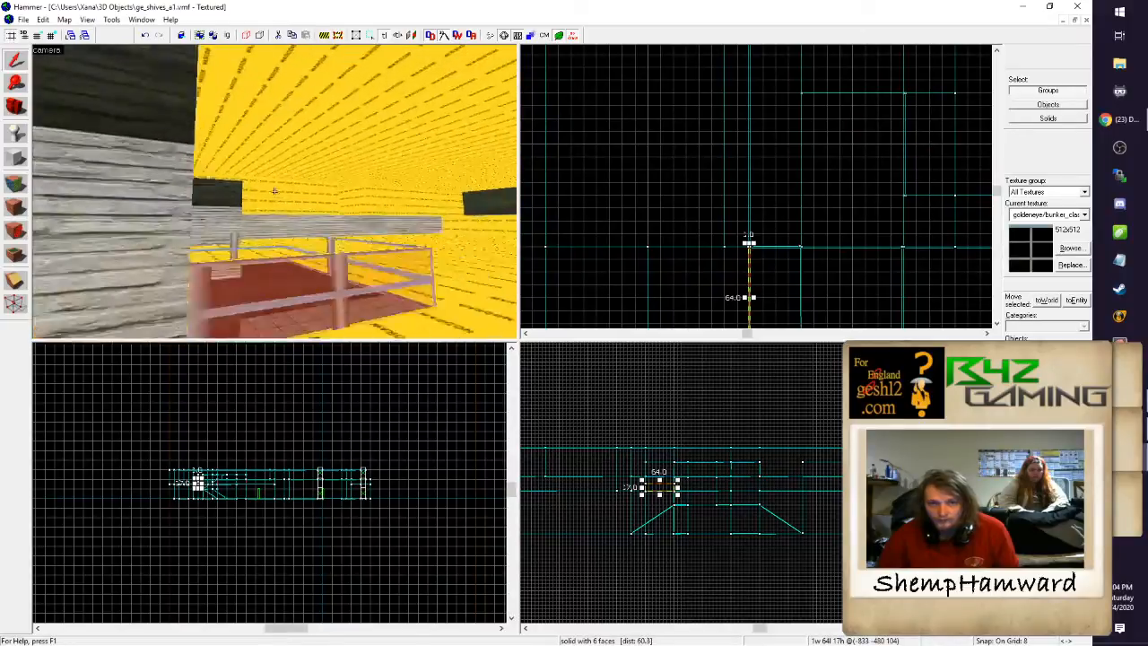
pyautogui.press('z')
pyautogui.scroll(5, 758, 273)
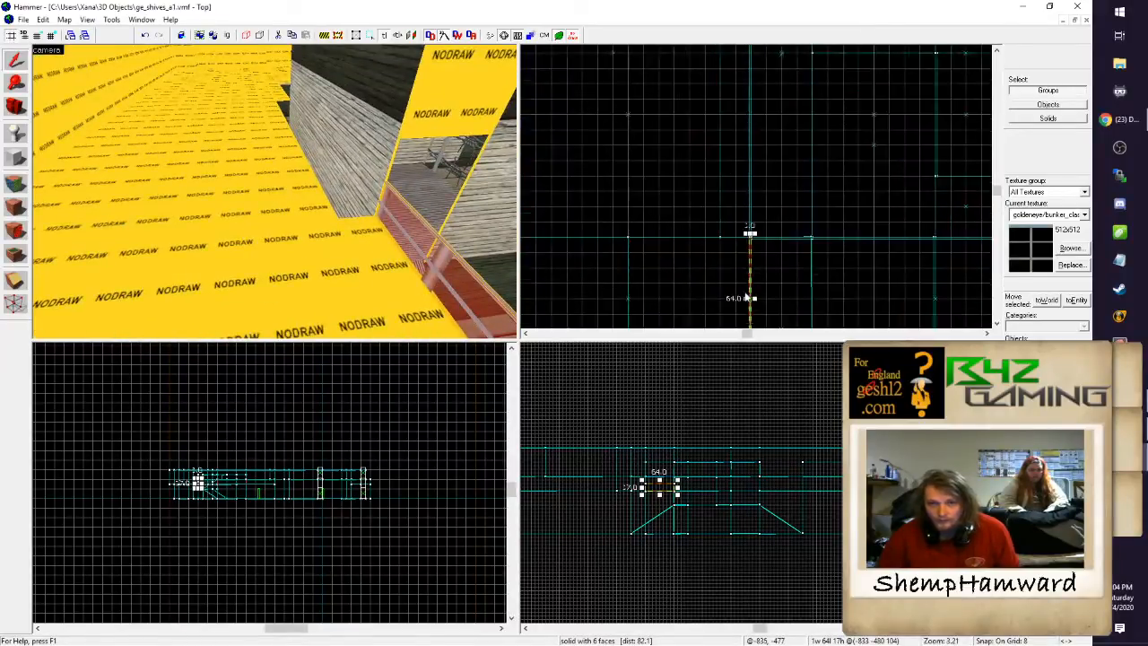
pyautogui.moveTo(758, 274); pyautogui.dragTo(731, 271)
pyautogui.scroll(-1, 732, 270)
pyautogui.scroll(-1, 737, 269)
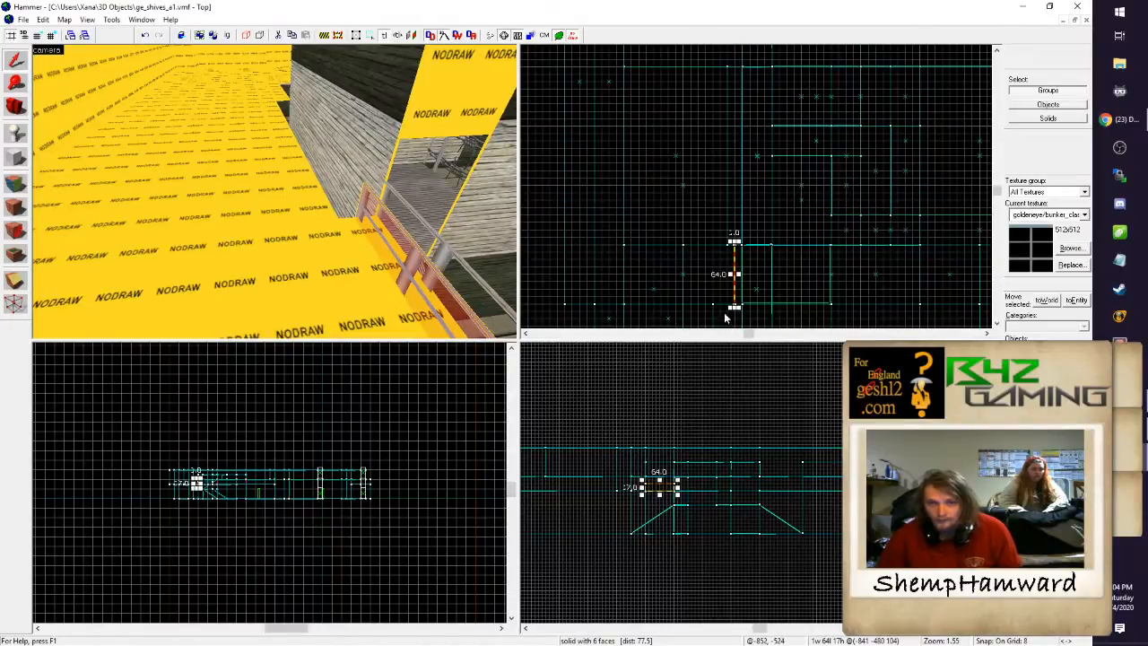
# Step: Reshape the copied railing into a piece 16 units wide and 1 unit thick, placed crosswise at the end of the doorway railing
pyautogui.scroll(-1, 731, 278)
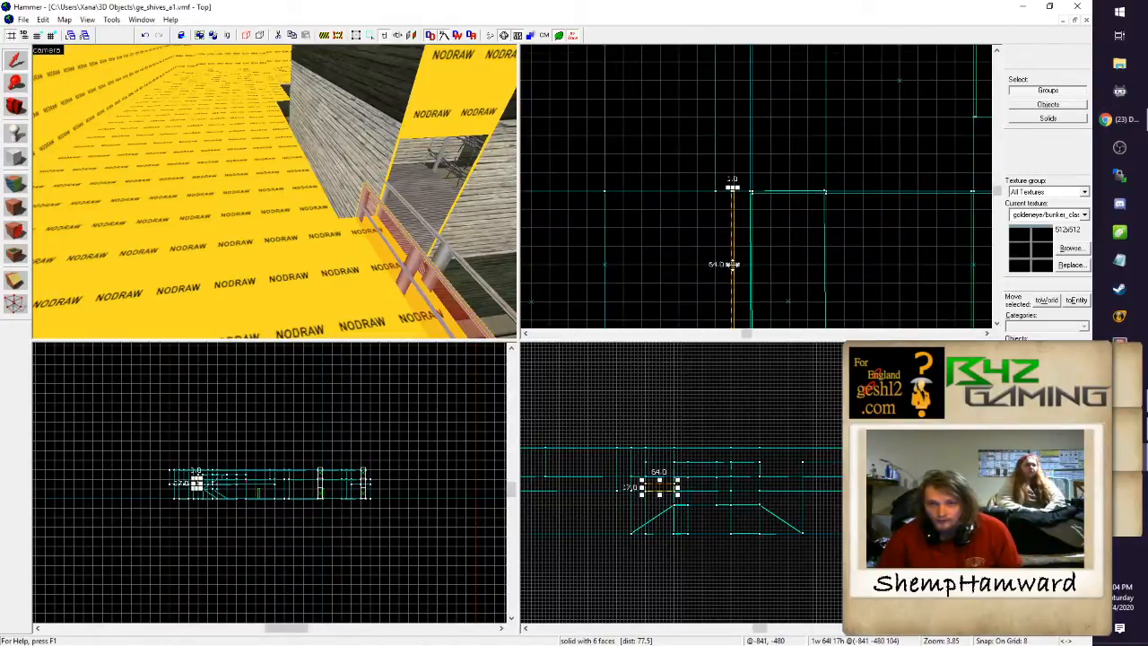
pyautogui.moveTo(728, 264)
pyautogui.mouseDown()
pyautogui.moveTo(715, 263)
pyautogui.moveTo(752, 264)
pyautogui.moveTo(734, 256)
pyautogui.moveTo(734, 125)
pyautogui.mouseUp()
pyautogui.click(996, 323)
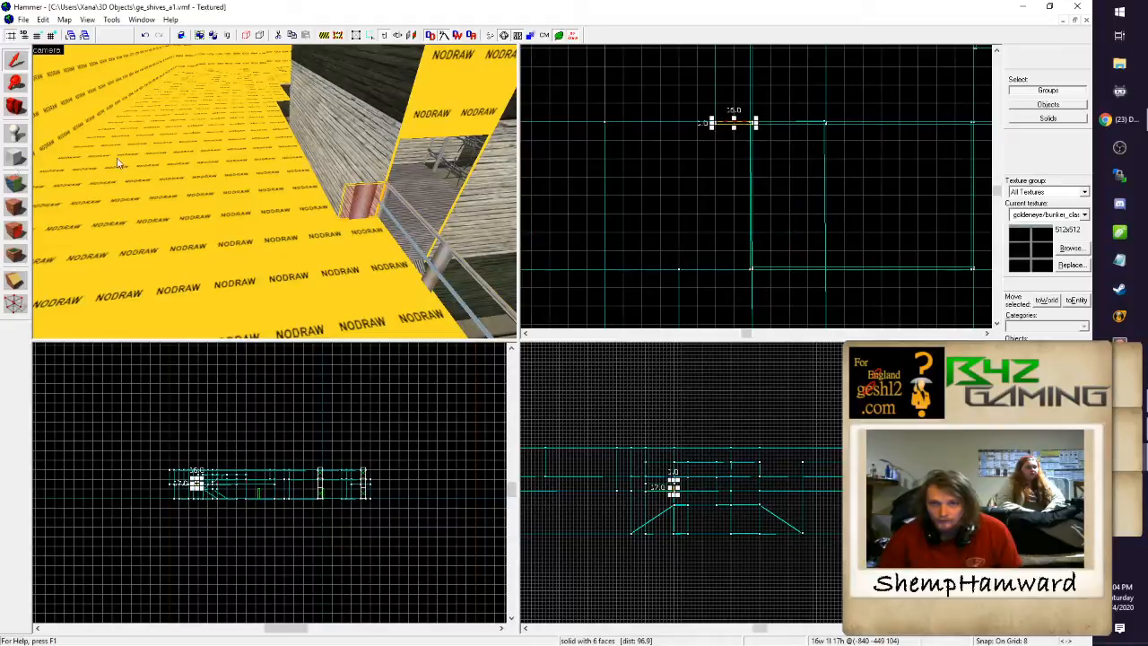
# Step: Fit the railing texture to all faces of the 16-unit railing piece beside the doorway
pyautogui.click(16, 184)
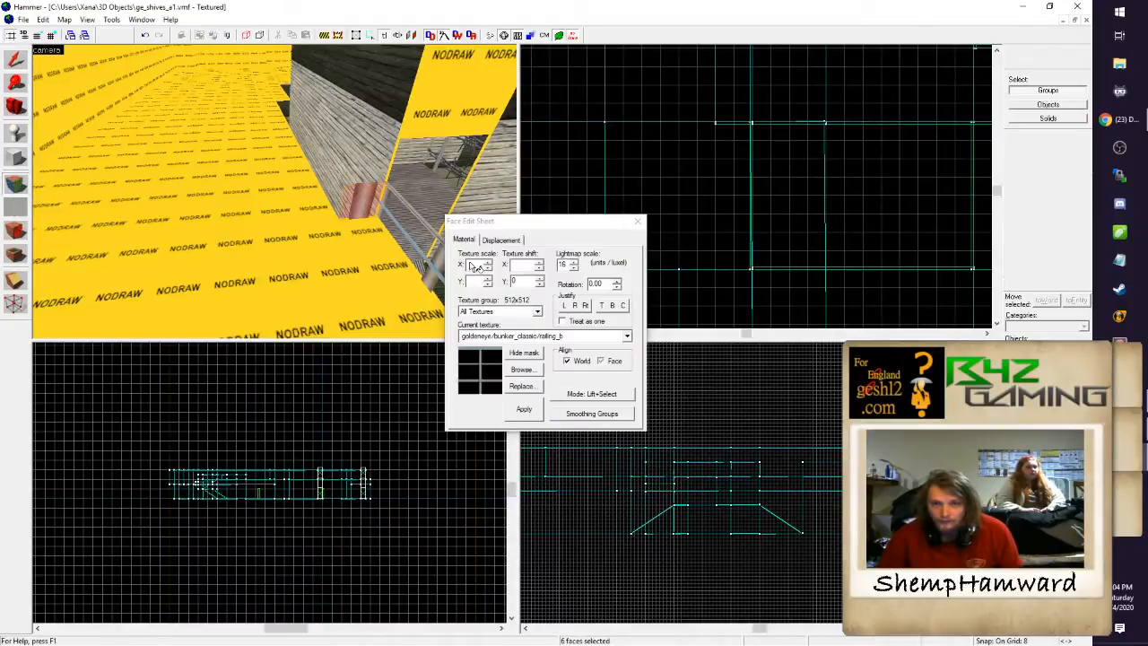
pyautogui.click(585, 305)
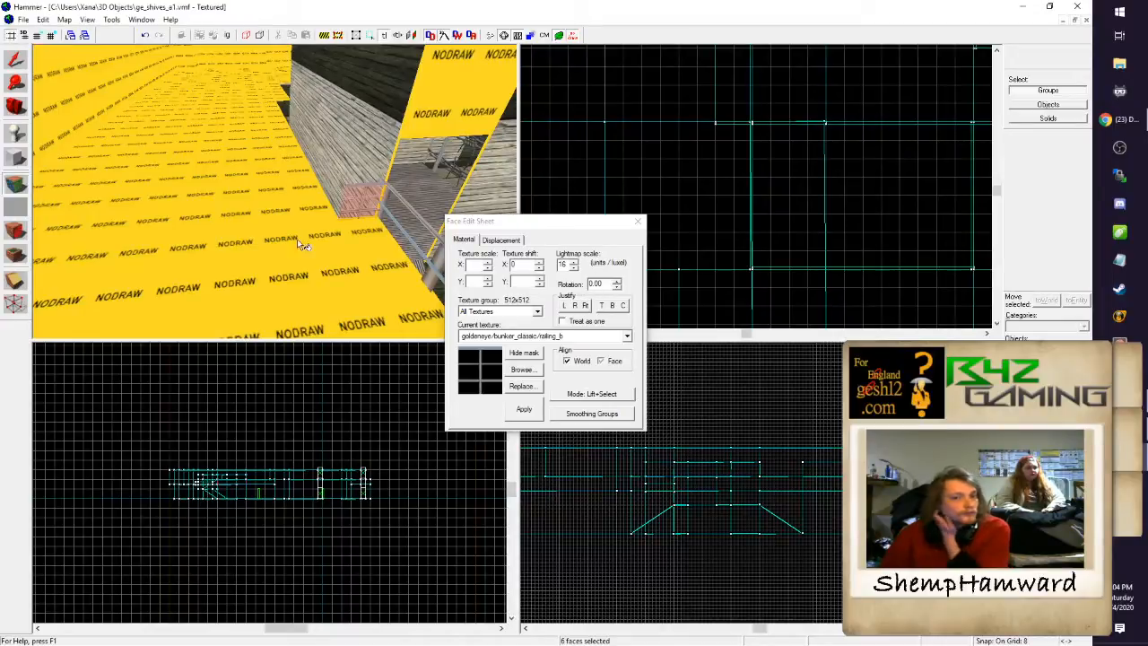
pyautogui.press('z')
pyautogui.press('w')
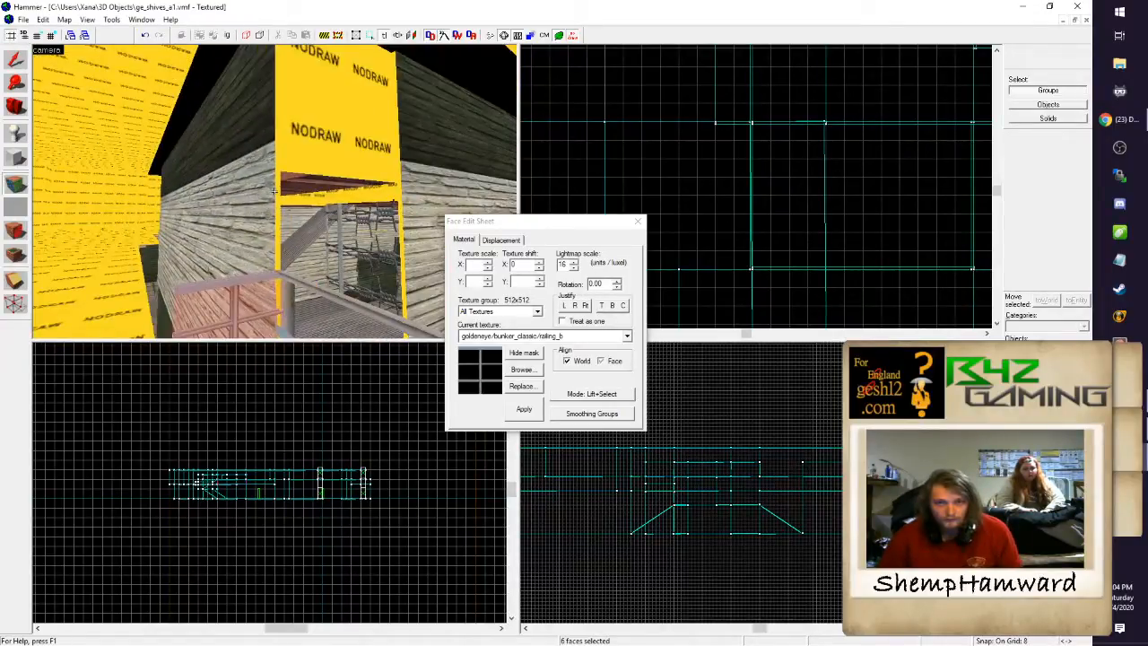
pyautogui.press('w')
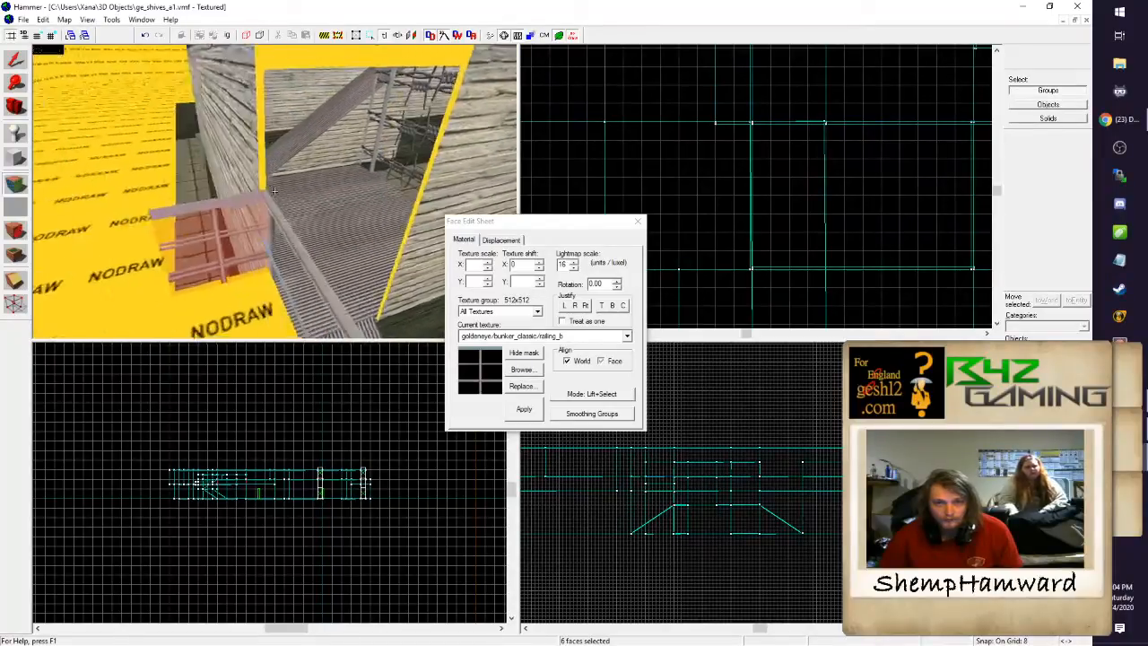
# Step: Examine the railings around the upper-floor openings from several sides, checking the texture of the wooden wall and railing faces
pyautogui.click(274, 190)
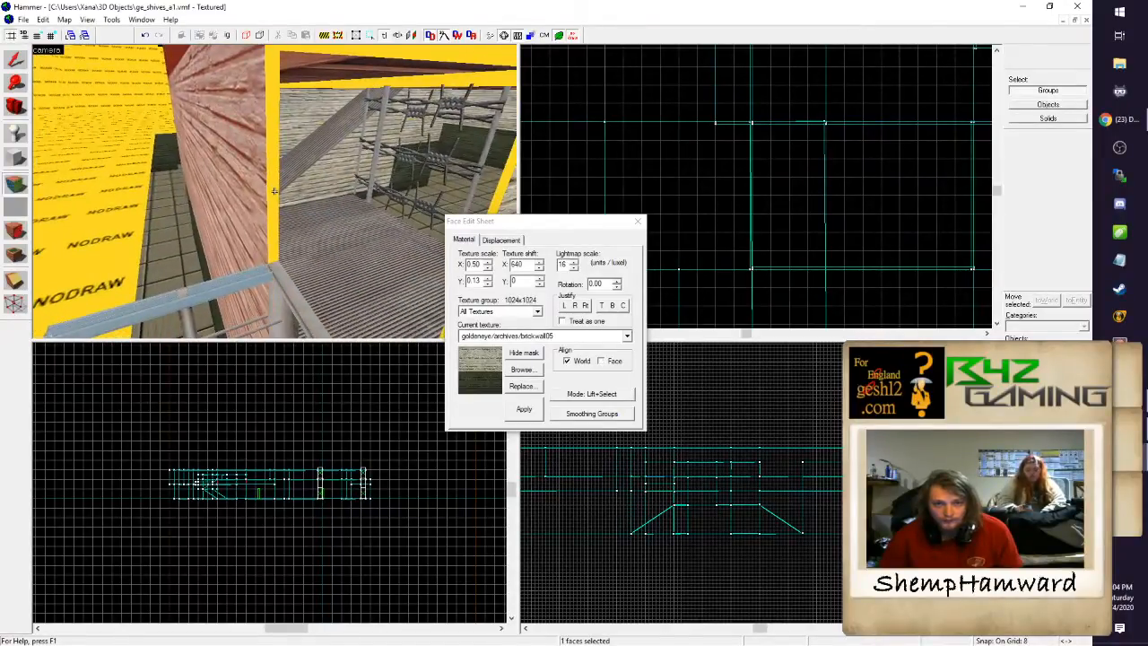
pyautogui.press('a')
pyautogui.press('d')
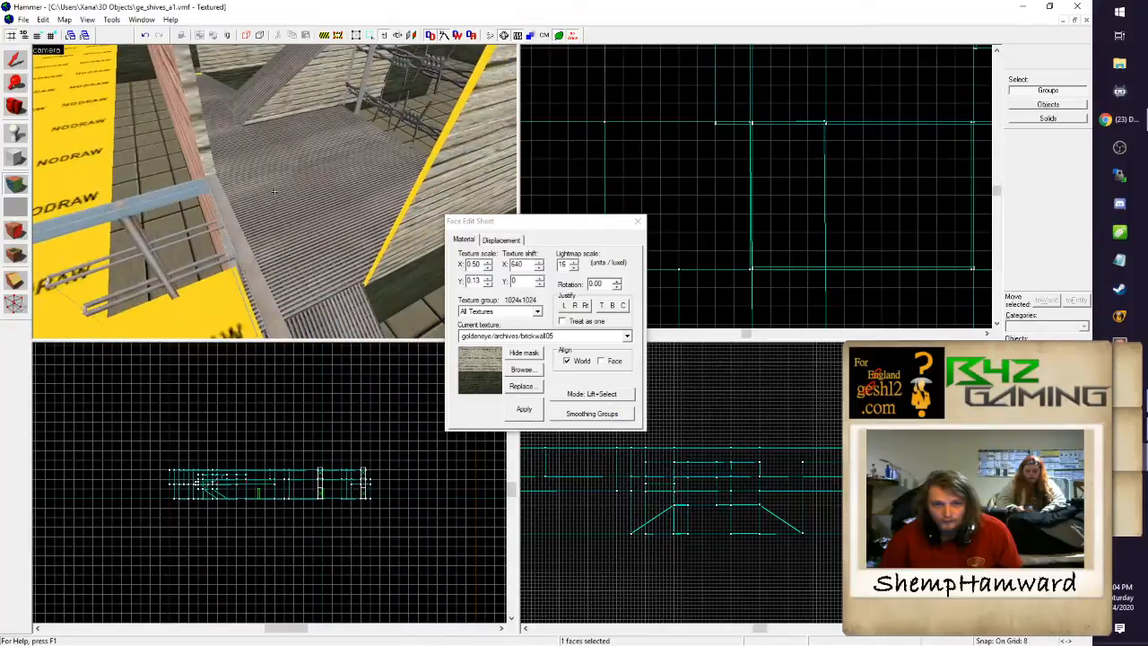
pyautogui.press('a')
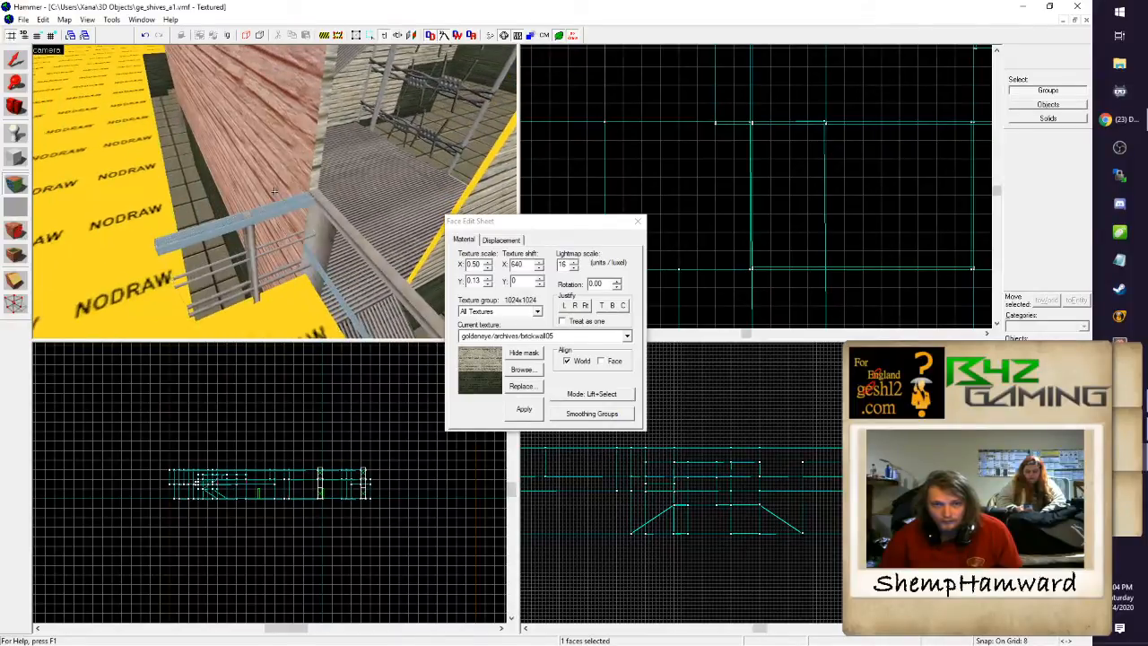
pyautogui.press('a')
pyautogui.press('w')
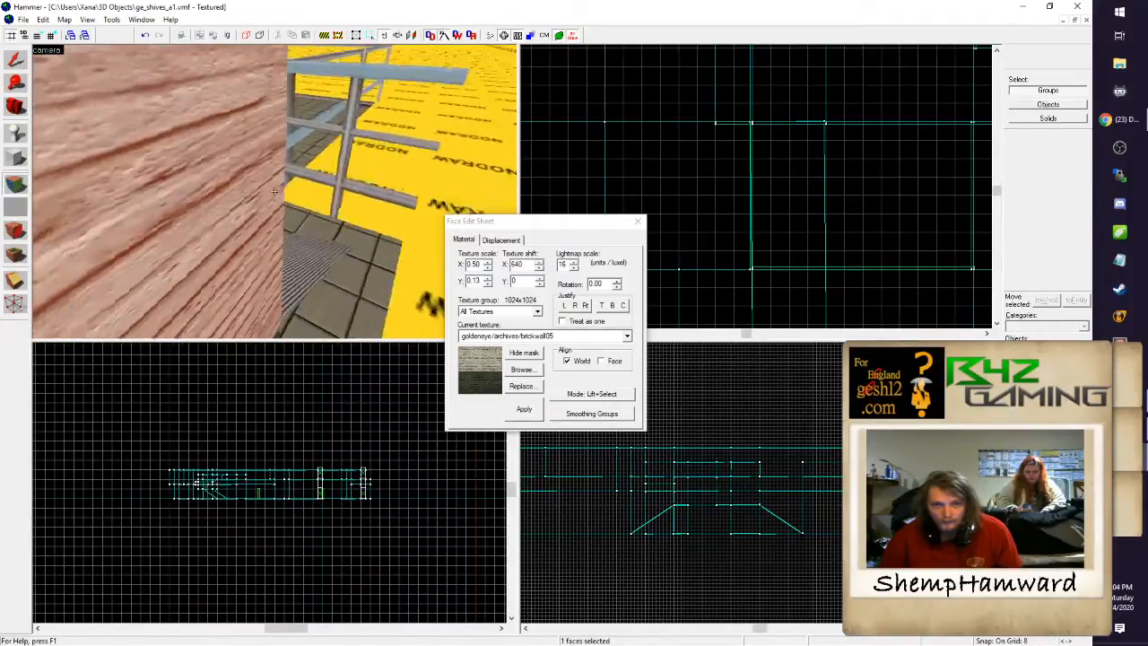
pyautogui.click(274, 192)
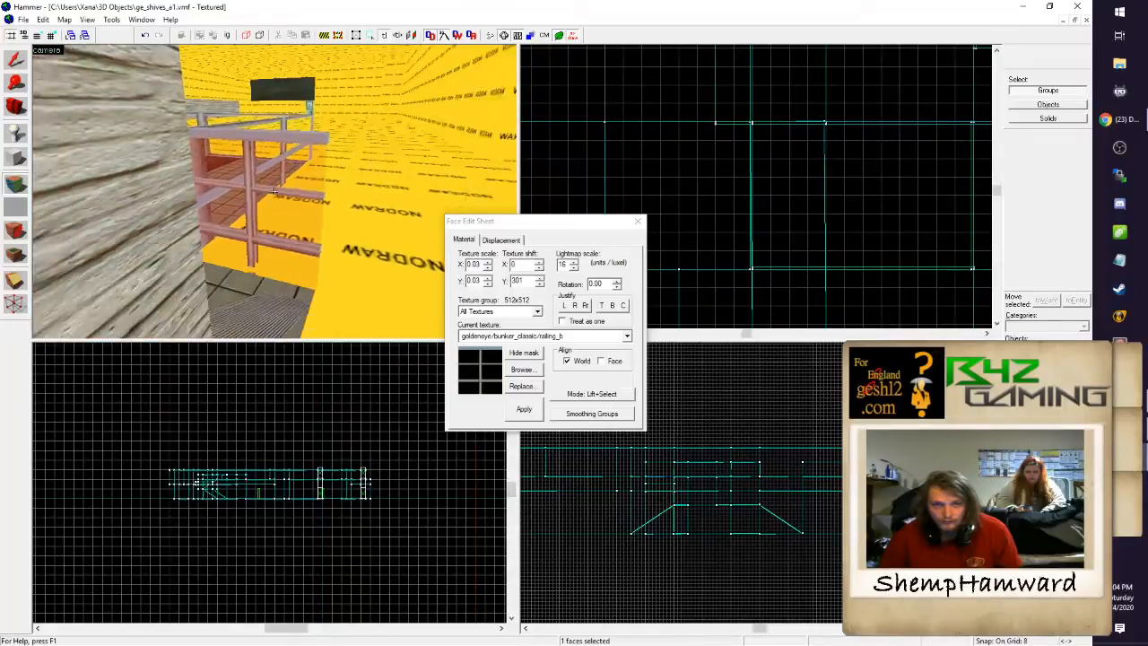
pyautogui.press('w')
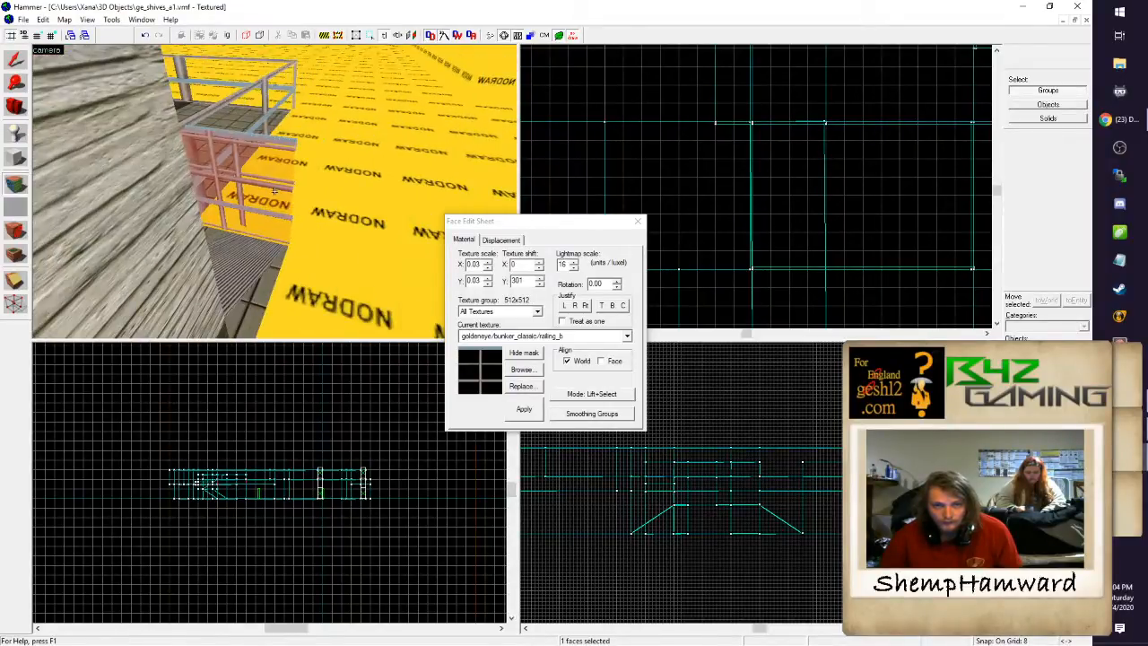
pyautogui.press('w')
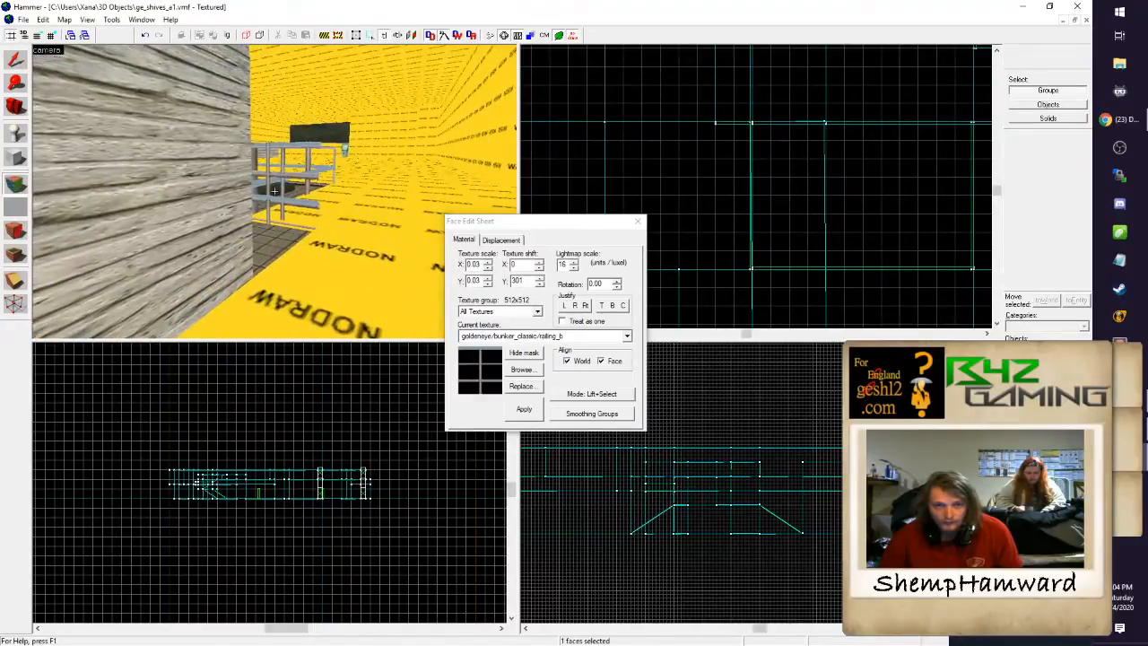
pyautogui.press('w')
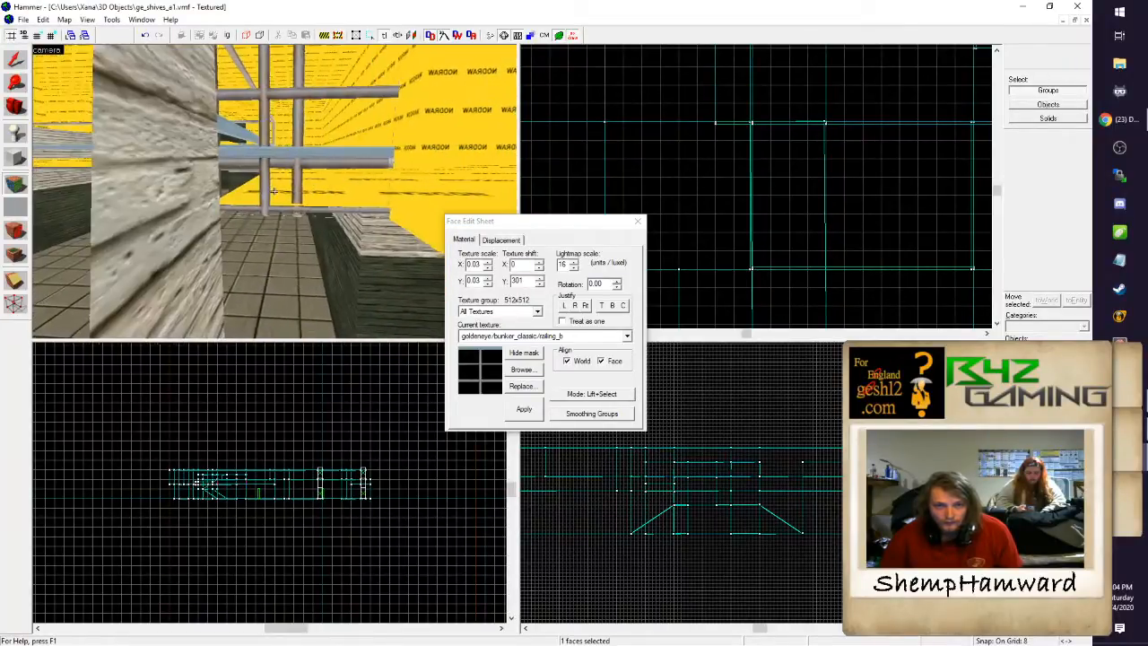
pyautogui.press('w')
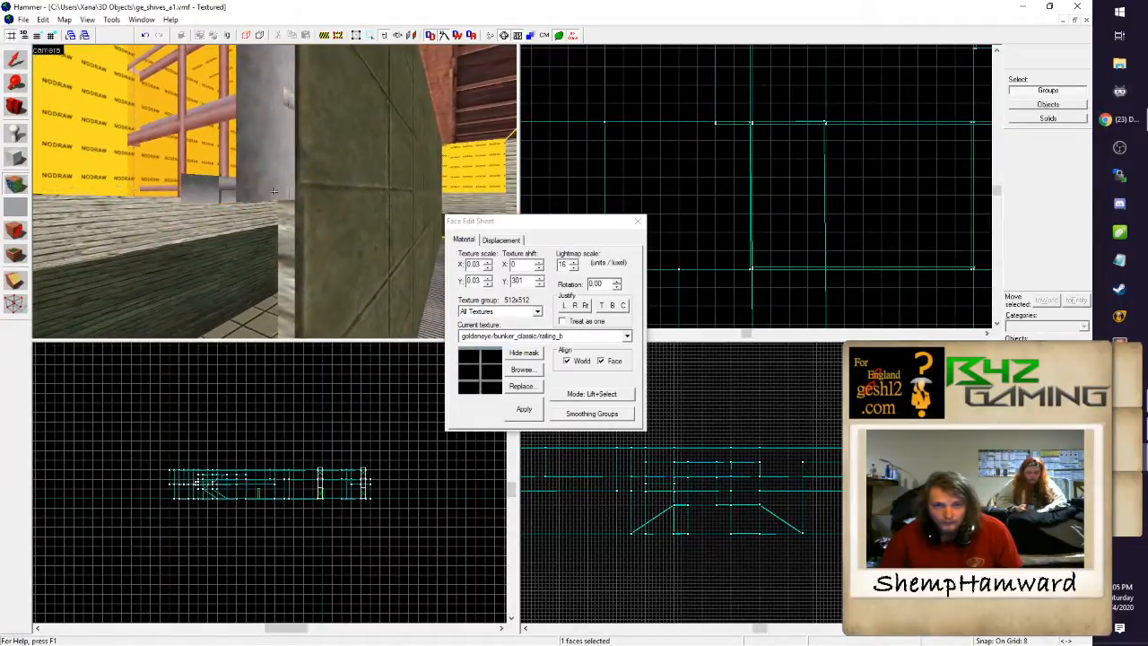
pyautogui.press('s')
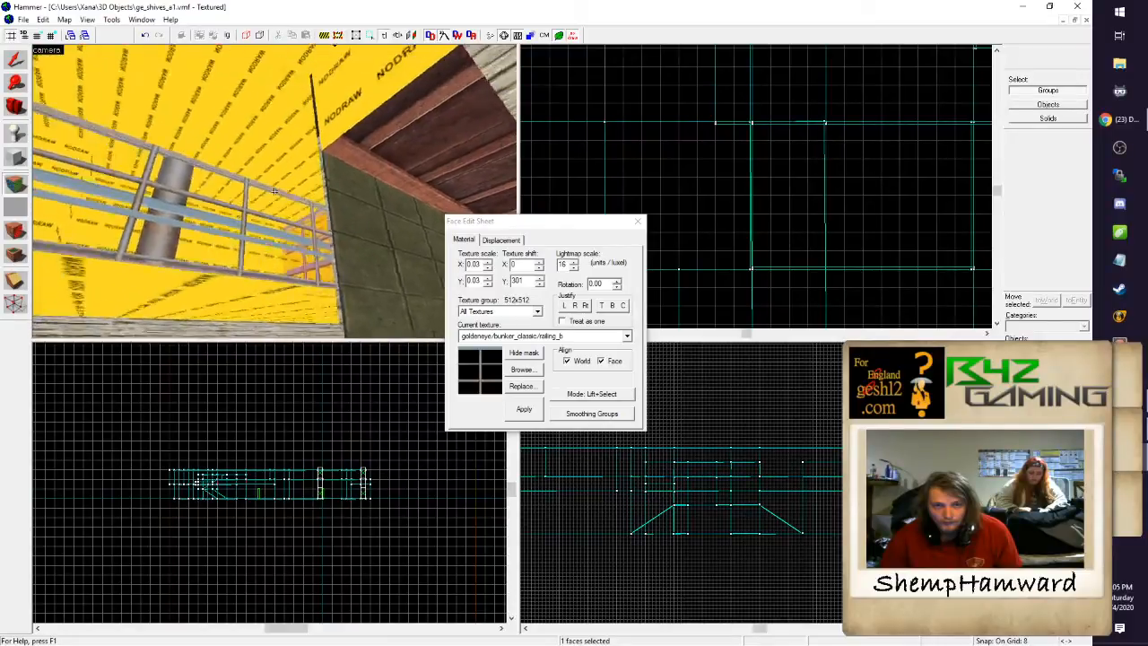
pyautogui.press('w')
pyautogui.press('s')
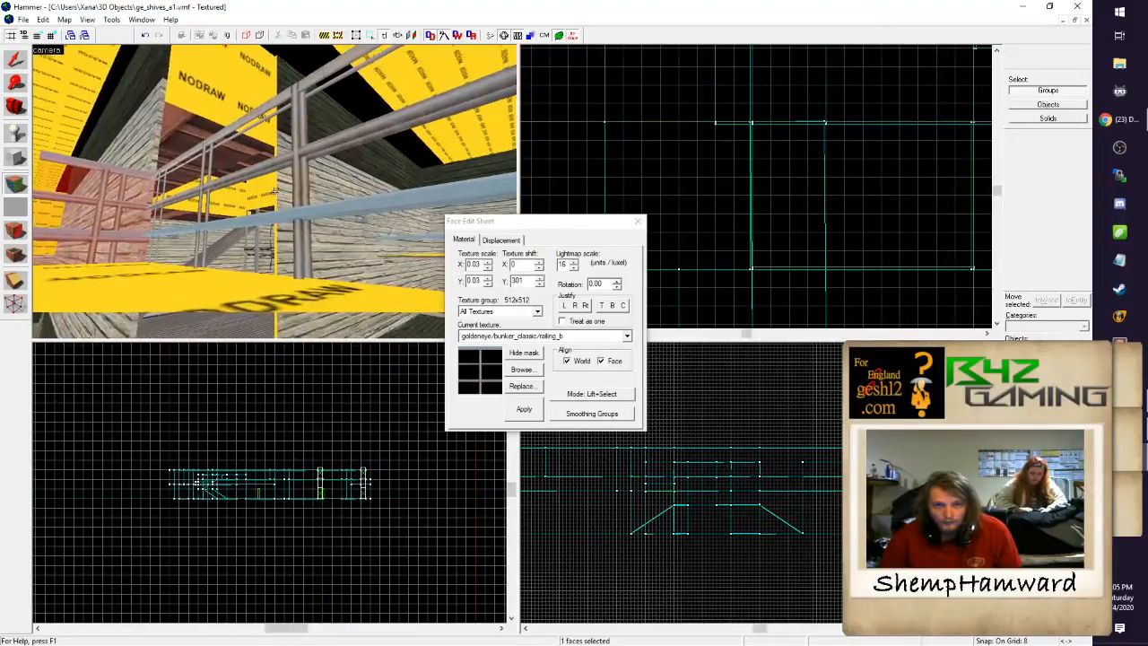
pyautogui.press('w')
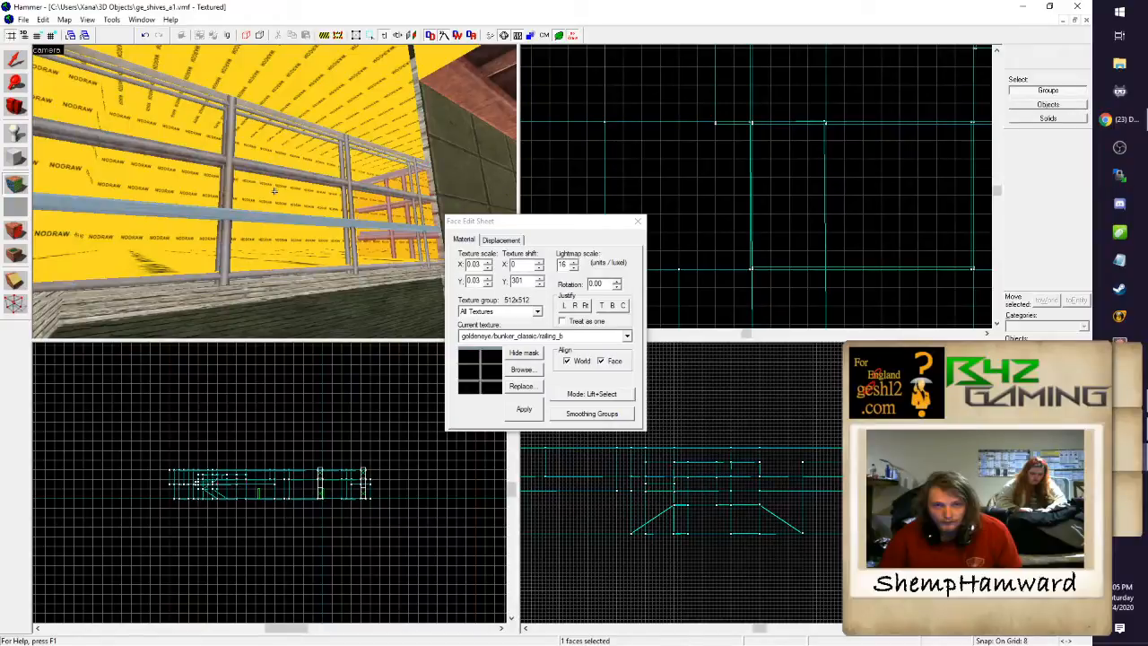
pyautogui.press('w')
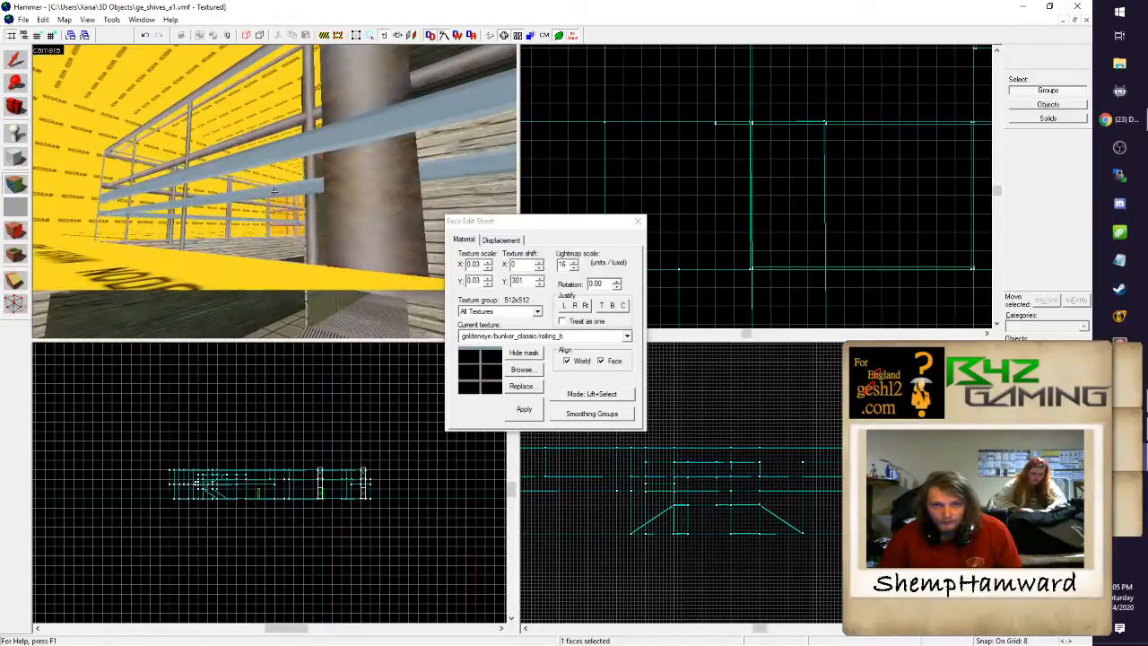
pyautogui.press('w')
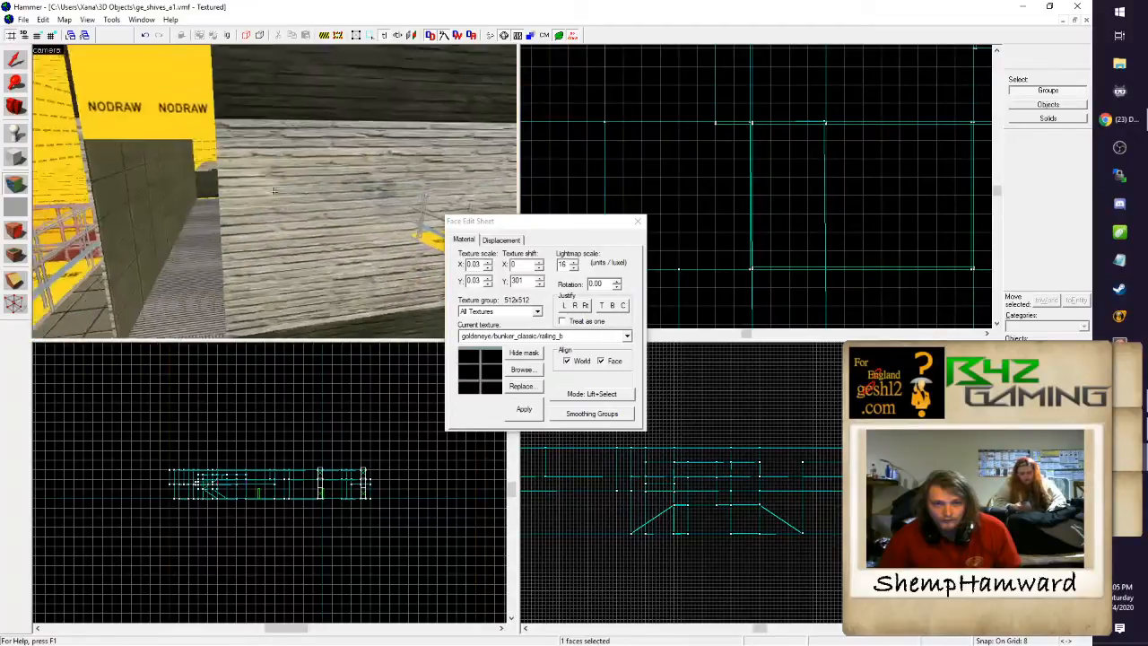
# Step: Apply the glass window texture decals/decalglasswindow003a to the nodraw strip above the wooden wall under the wooden ceiling
pyautogui.click(274, 190)
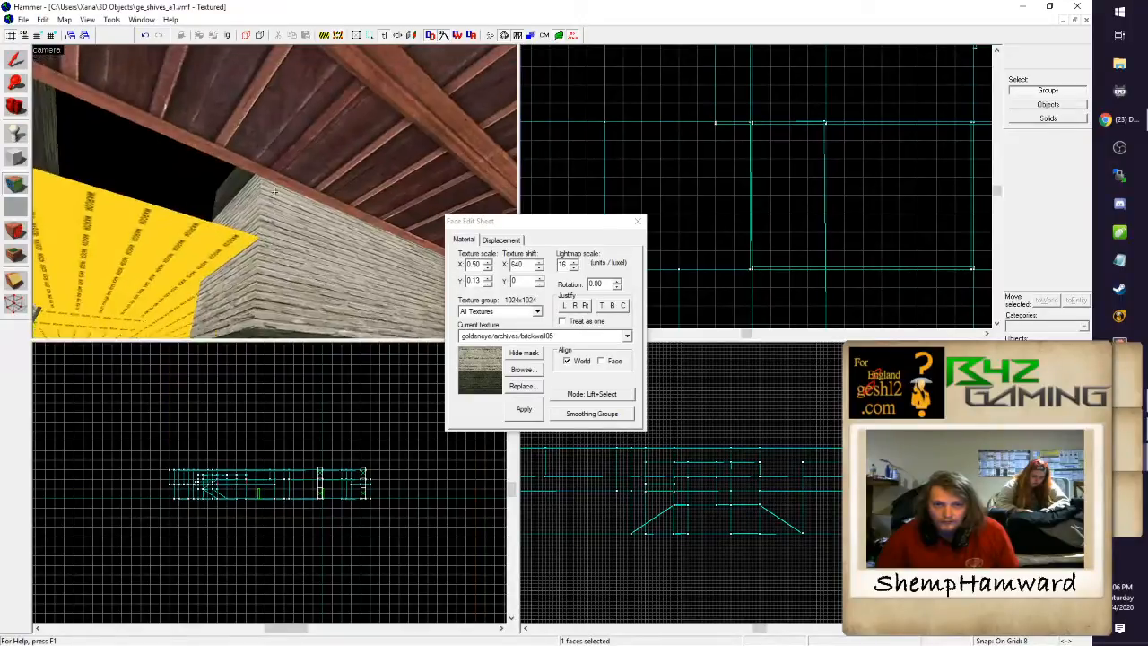
pyautogui.press('a')
pyautogui.press('s')
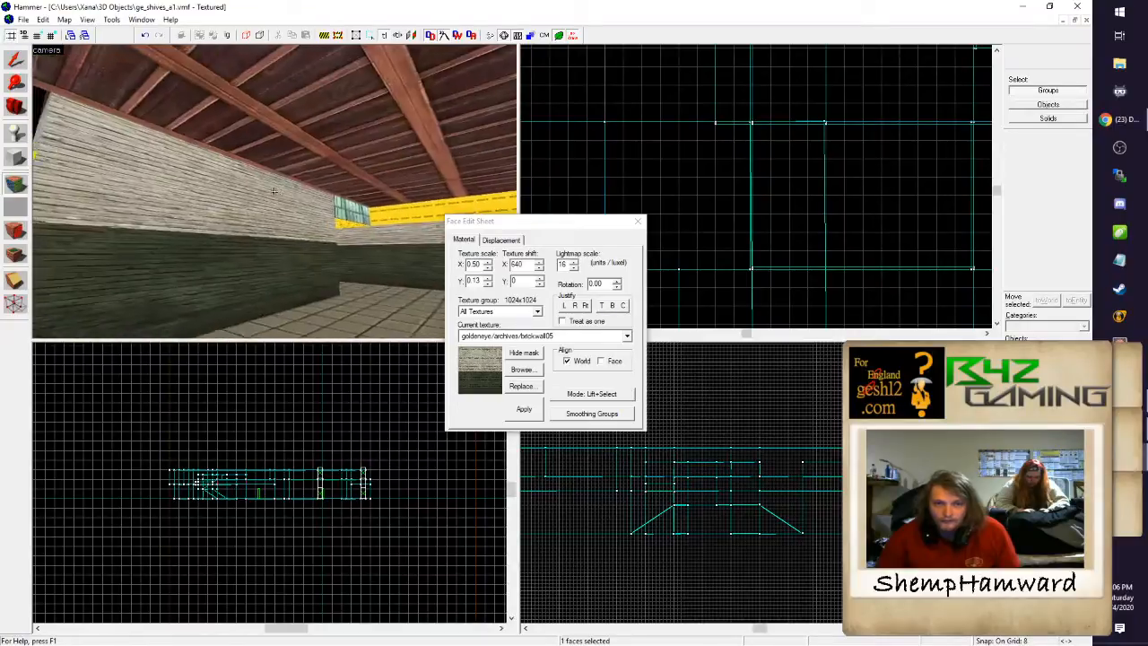
pyautogui.press('w')
pyautogui.press('d')
pyautogui.press('w')
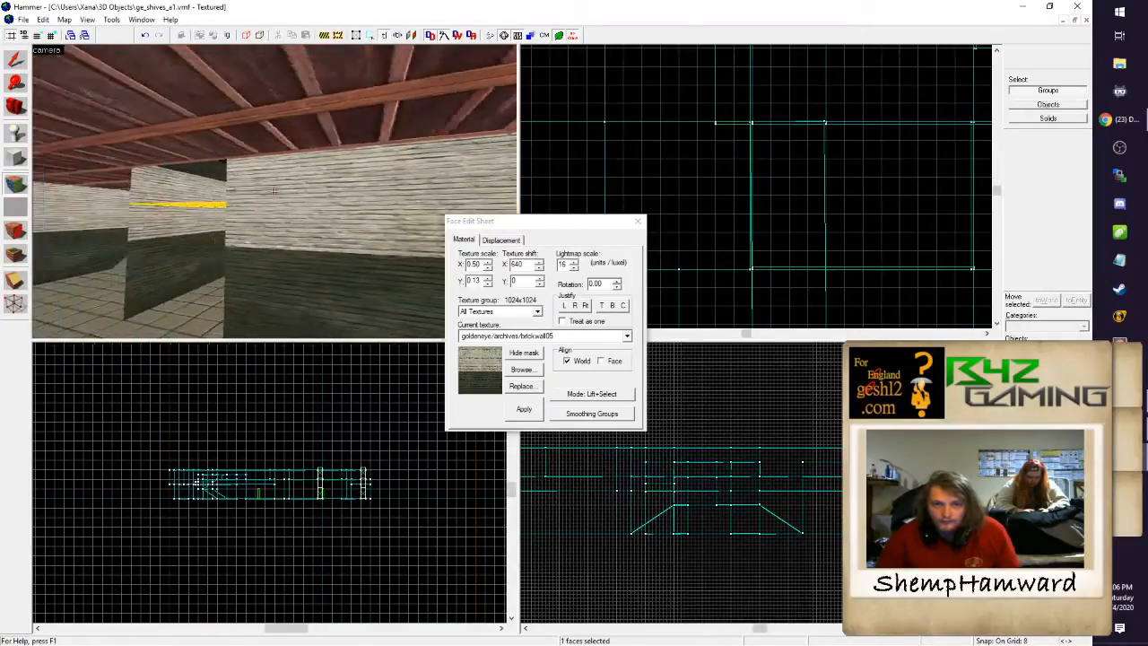
pyautogui.press('w')
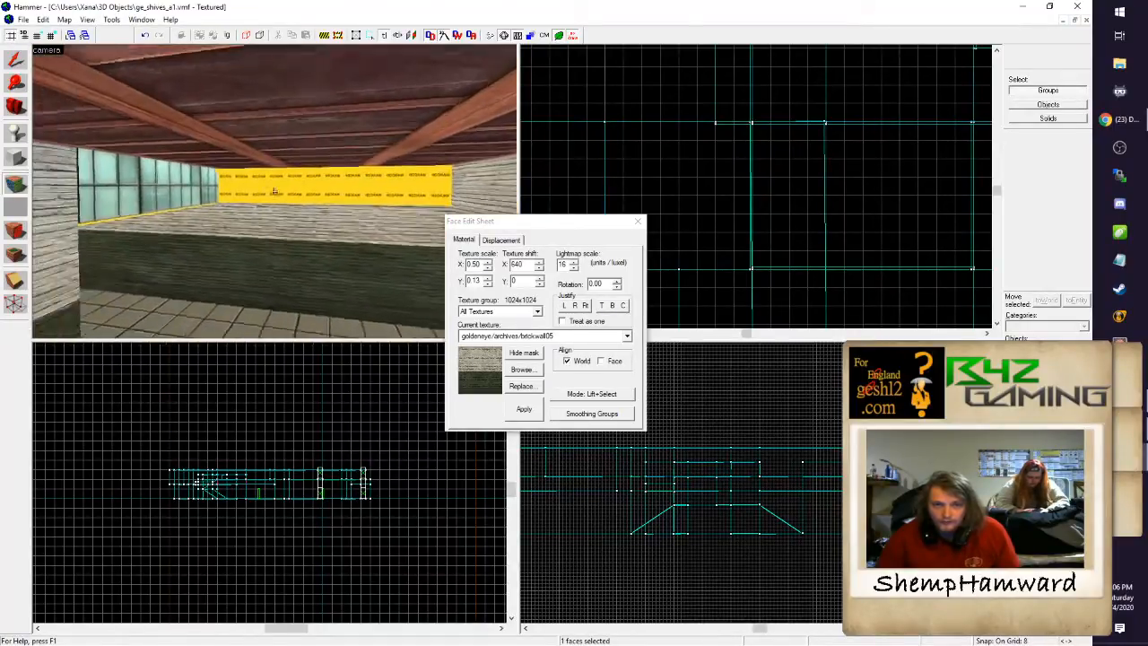
pyautogui.click(275, 191)
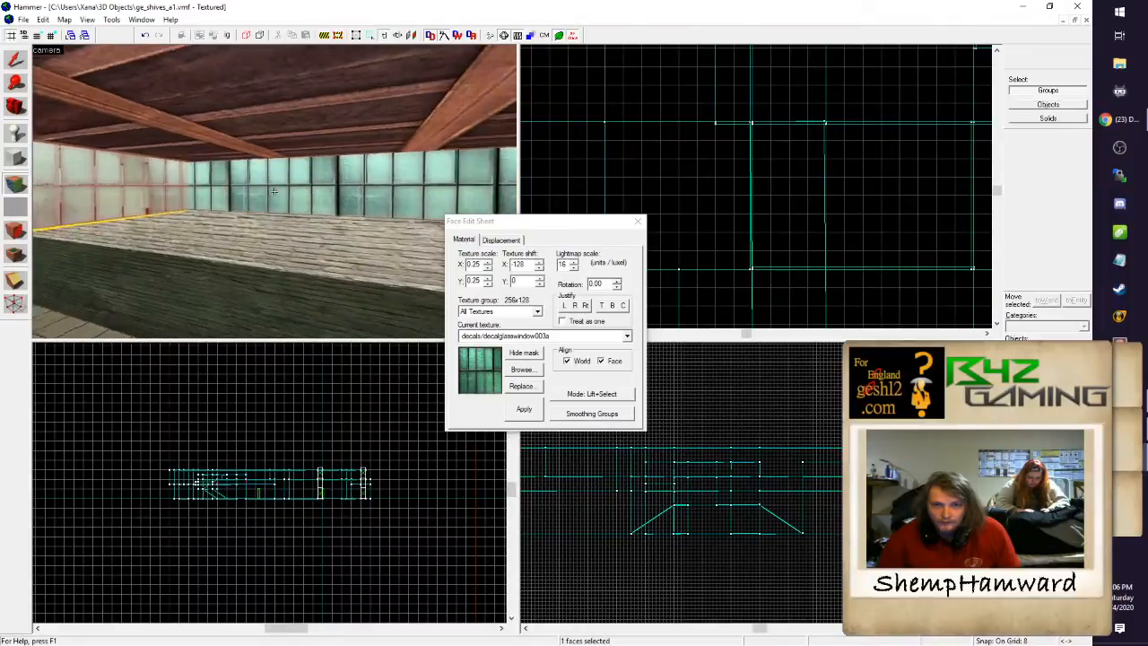
# Step: Inspect the glass windows around the wooden-ceilinged room from several angles and finish face editing
pyautogui.press('w')
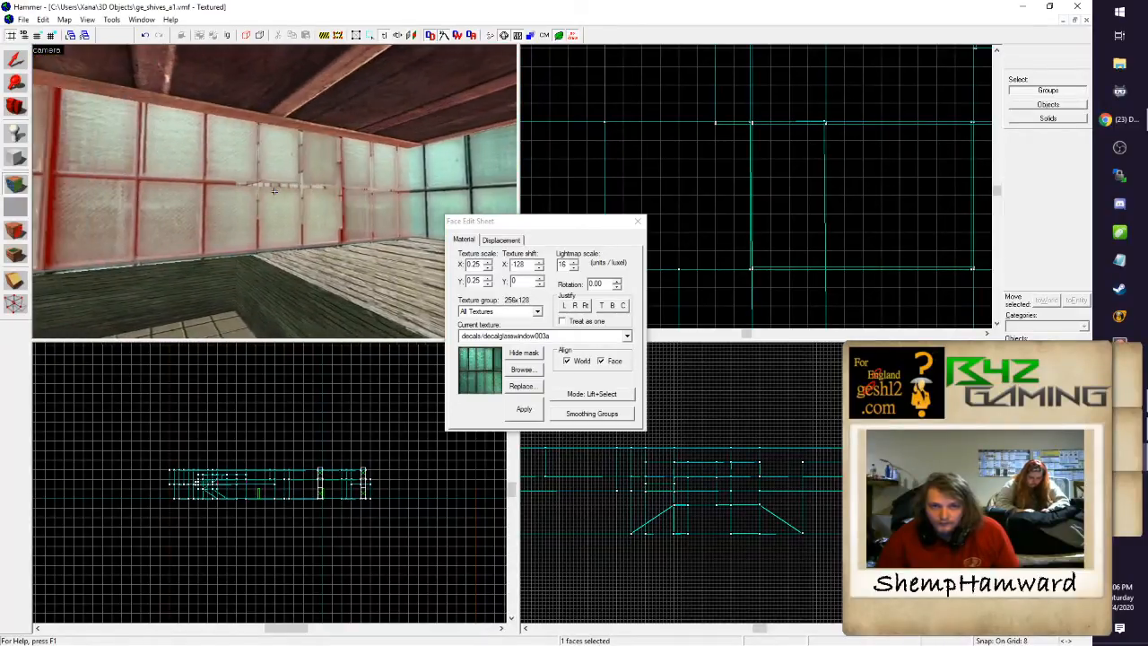
pyautogui.press('w')
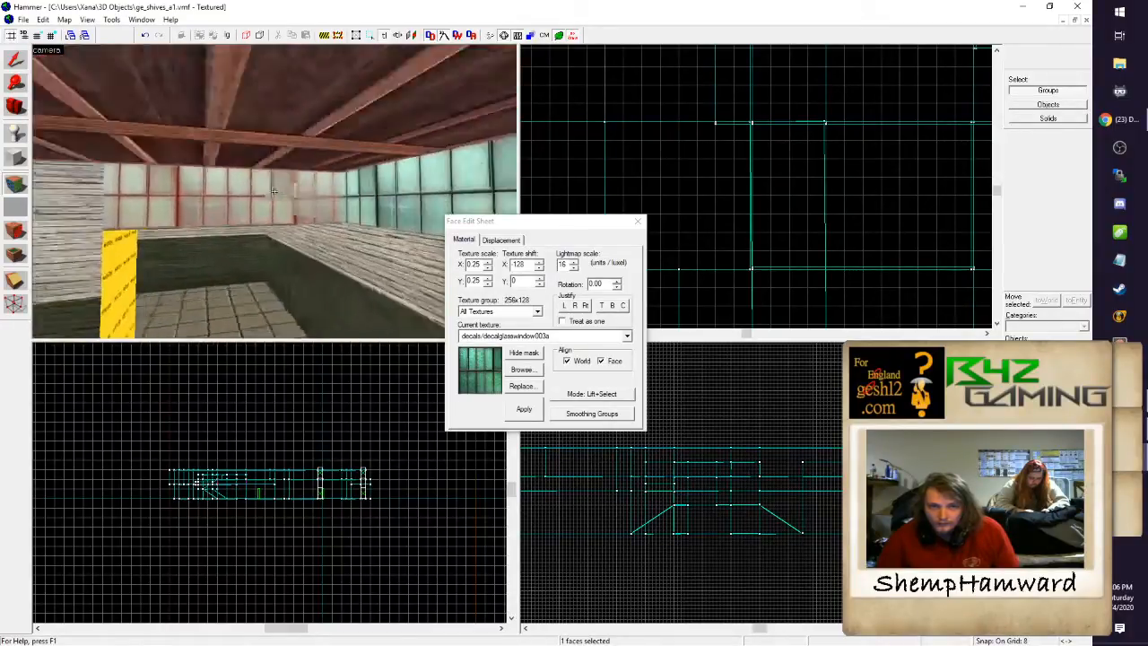
pyautogui.press('w')
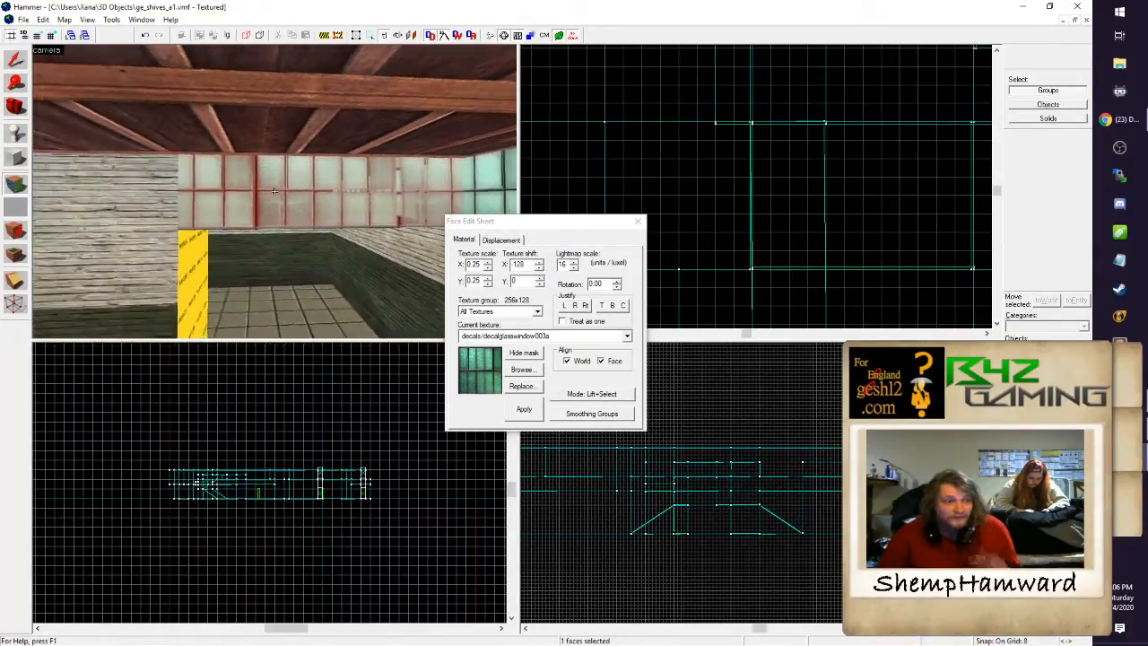
pyautogui.press('w')
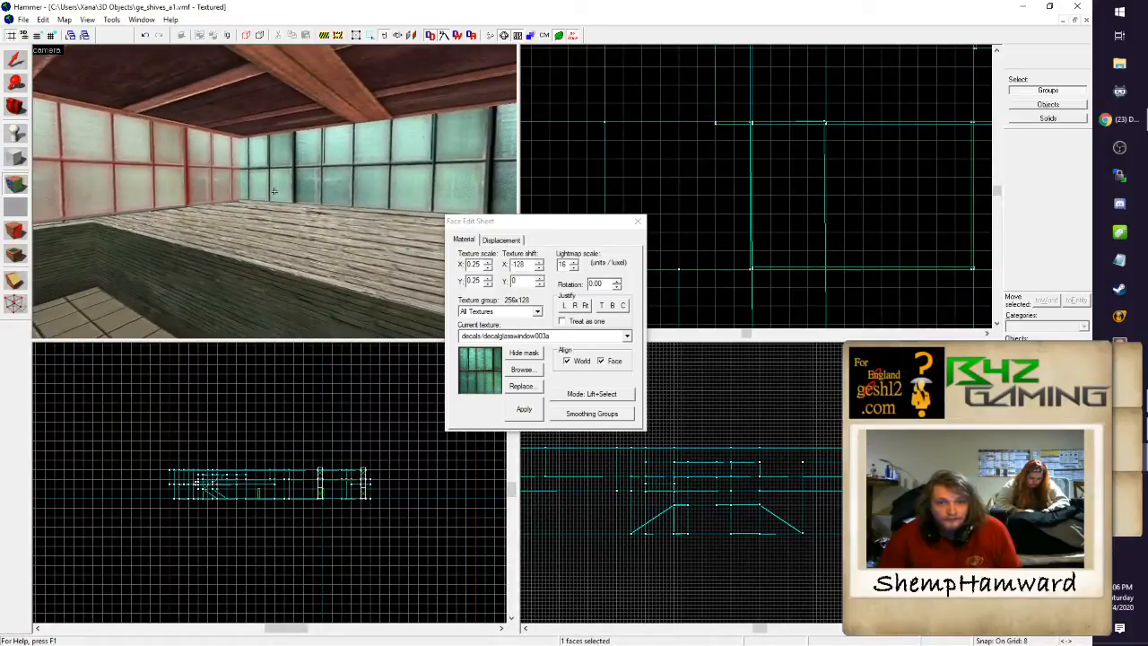
pyautogui.press('w')
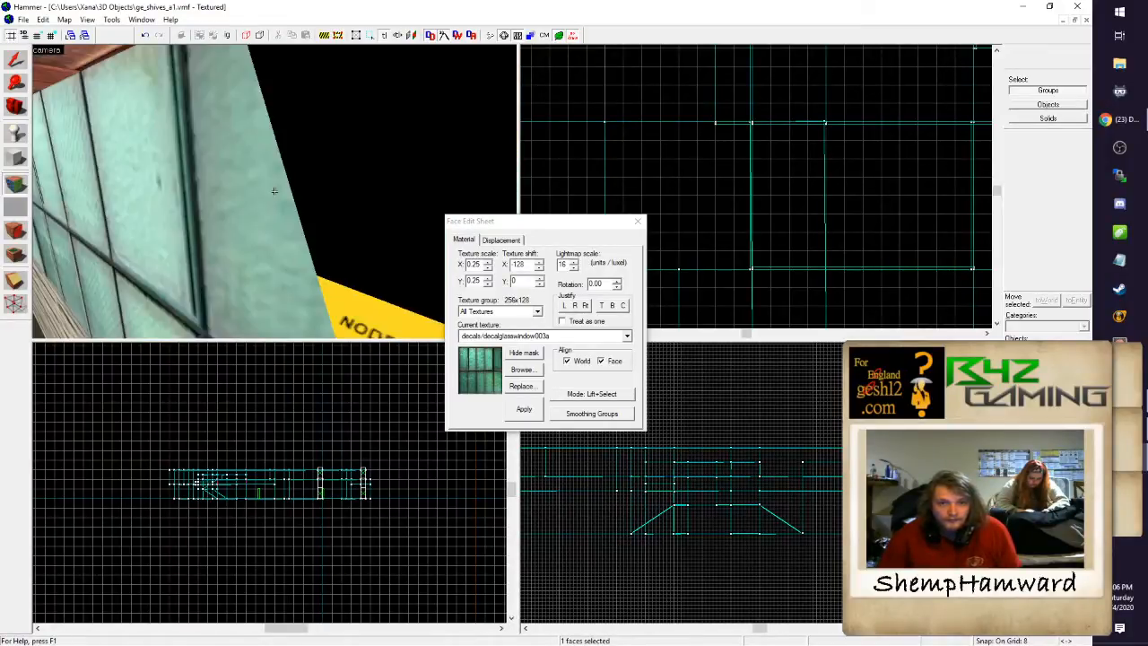
pyautogui.press('s')
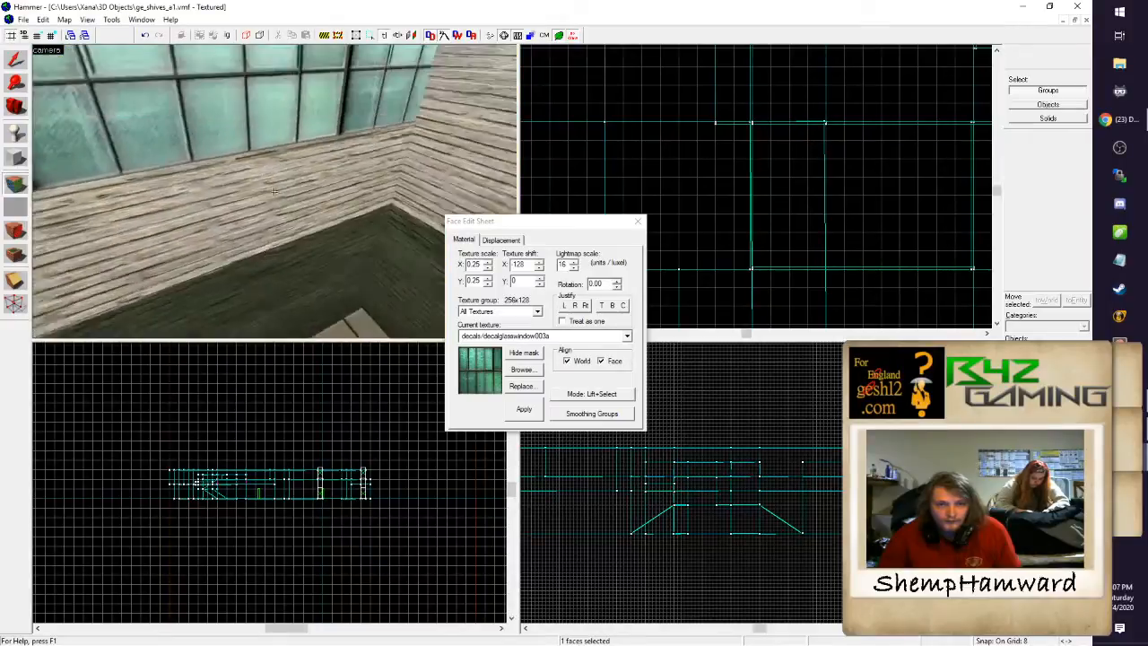
pyautogui.press('z')
pyautogui.click(638, 222)
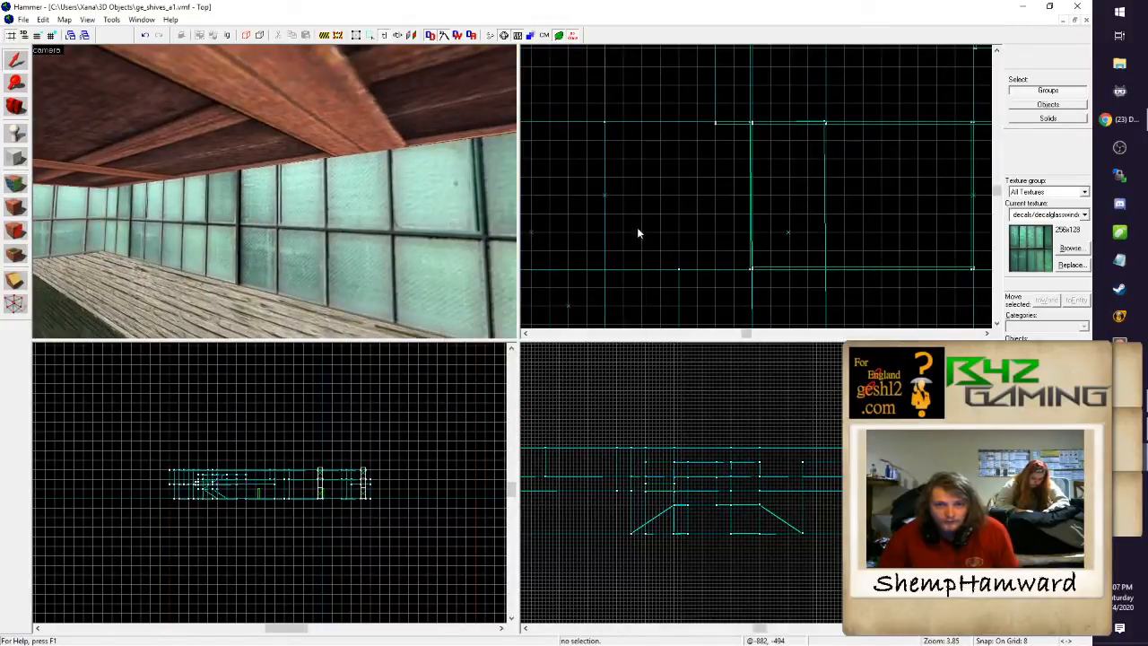
# Step: Shrink the 384-unit-wide brush with the window face to 192 units wide and 24 units high above the wooden wall
pyautogui.press('z')
pyautogui.click(274, 191)
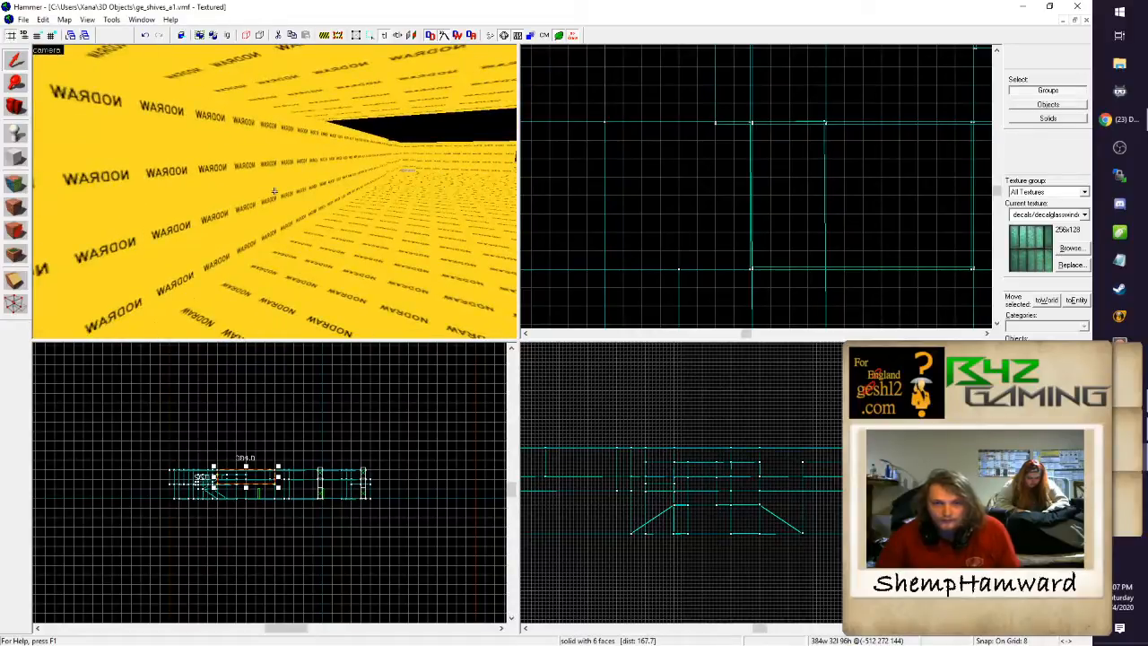
pyautogui.press('s')
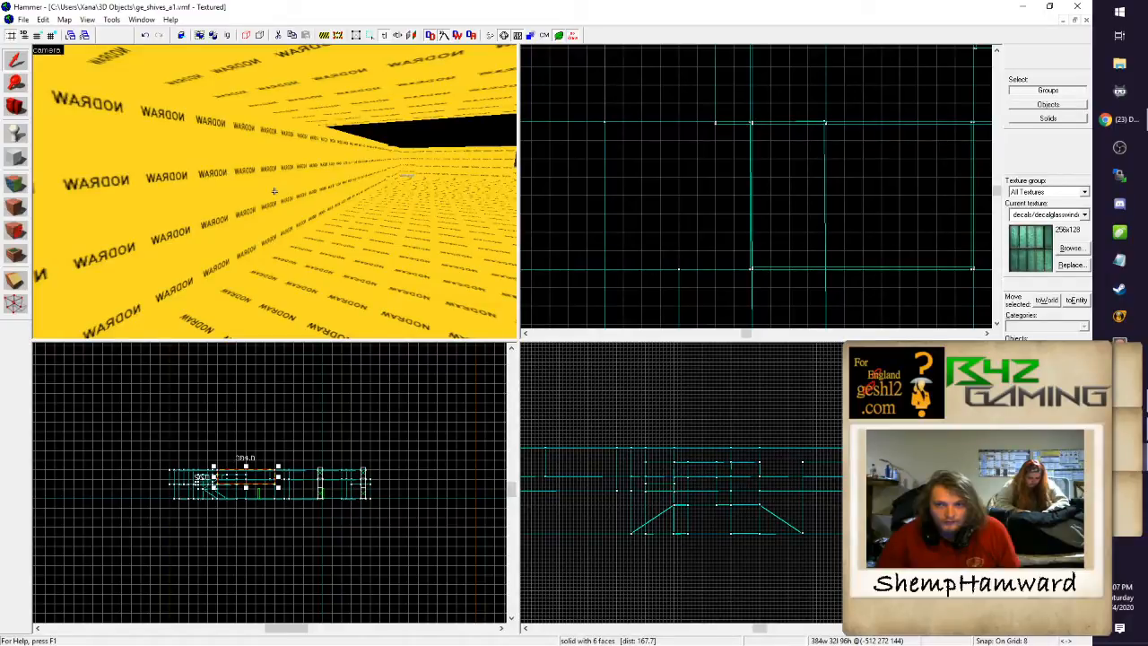
pyautogui.press('w')
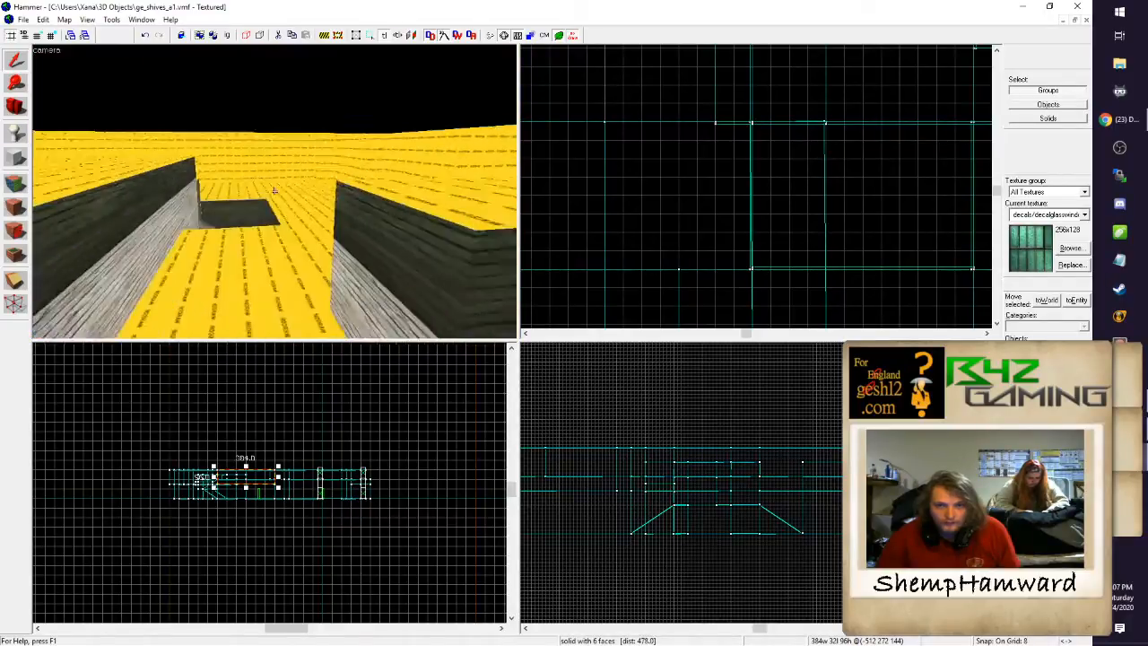
pyautogui.press('w')
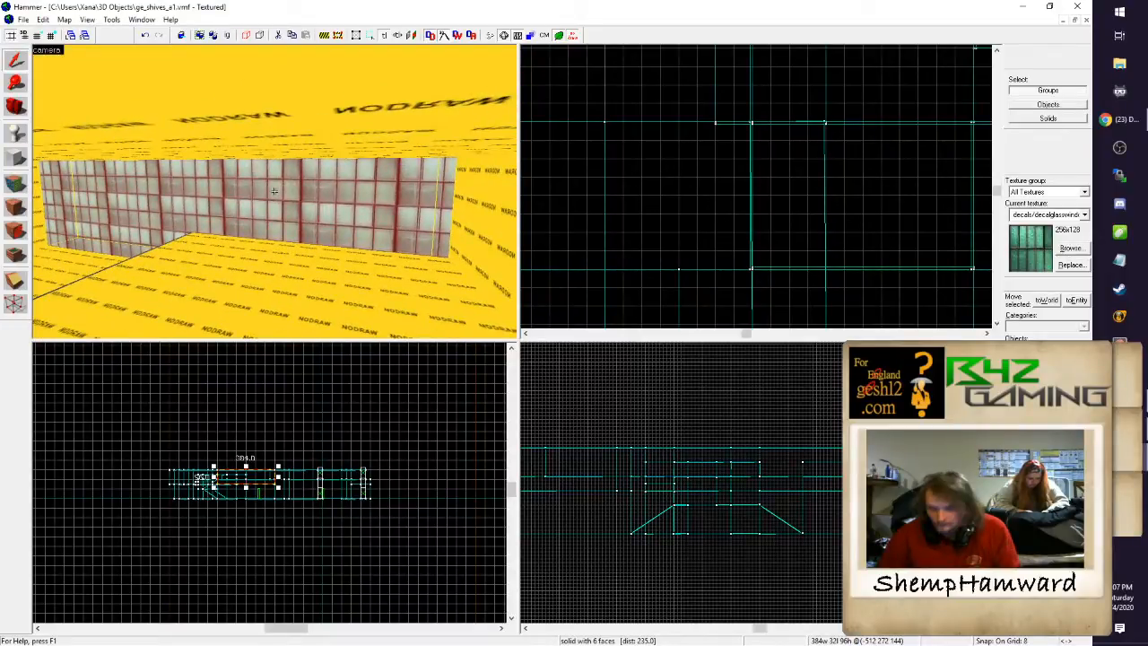
pyautogui.press('z')
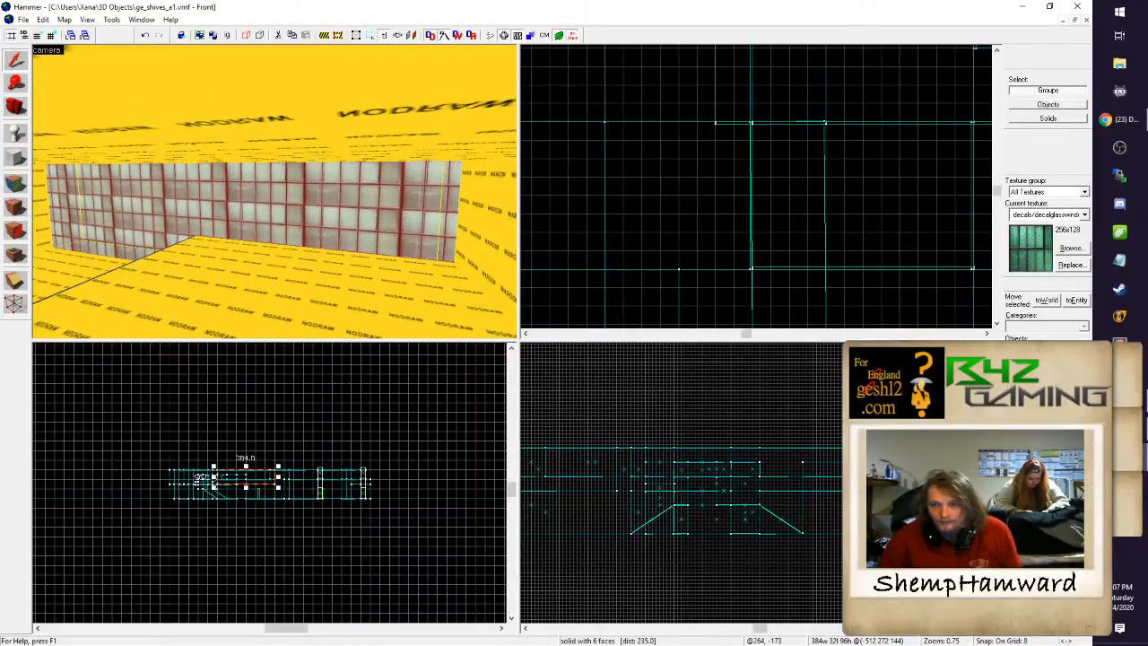
pyautogui.click(985, 628)
pyautogui.click(985, 628)
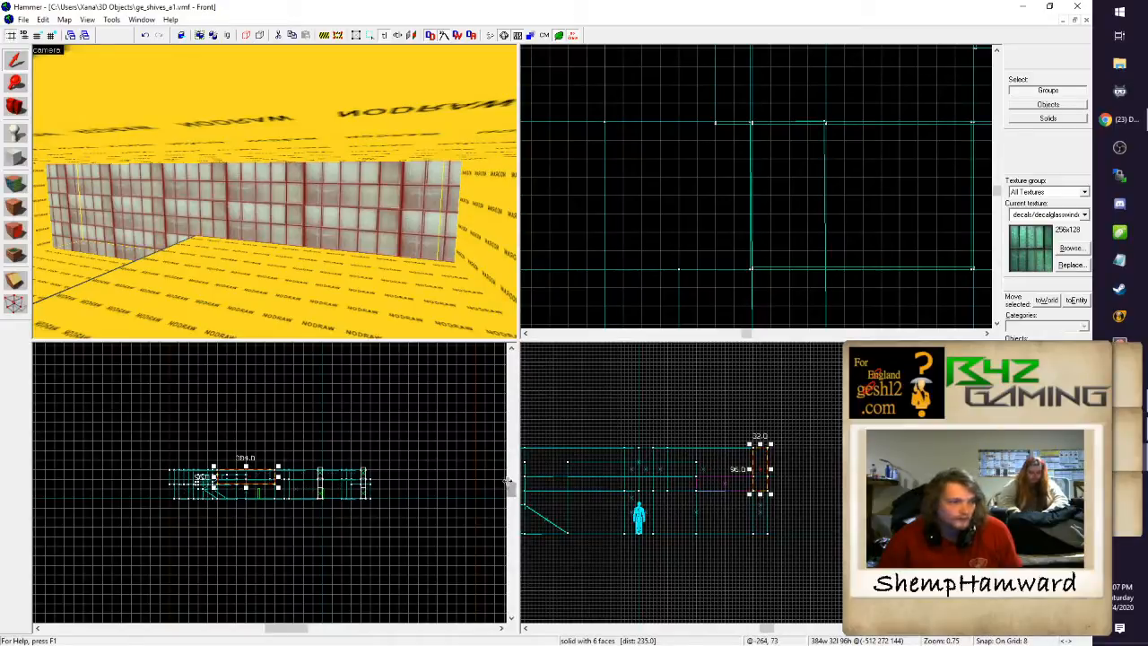
pyautogui.scroll(-2, 469, 470)
pyautogui.scroll(6, 374, 457)
pyautogui.scroll(6, 403, 536)
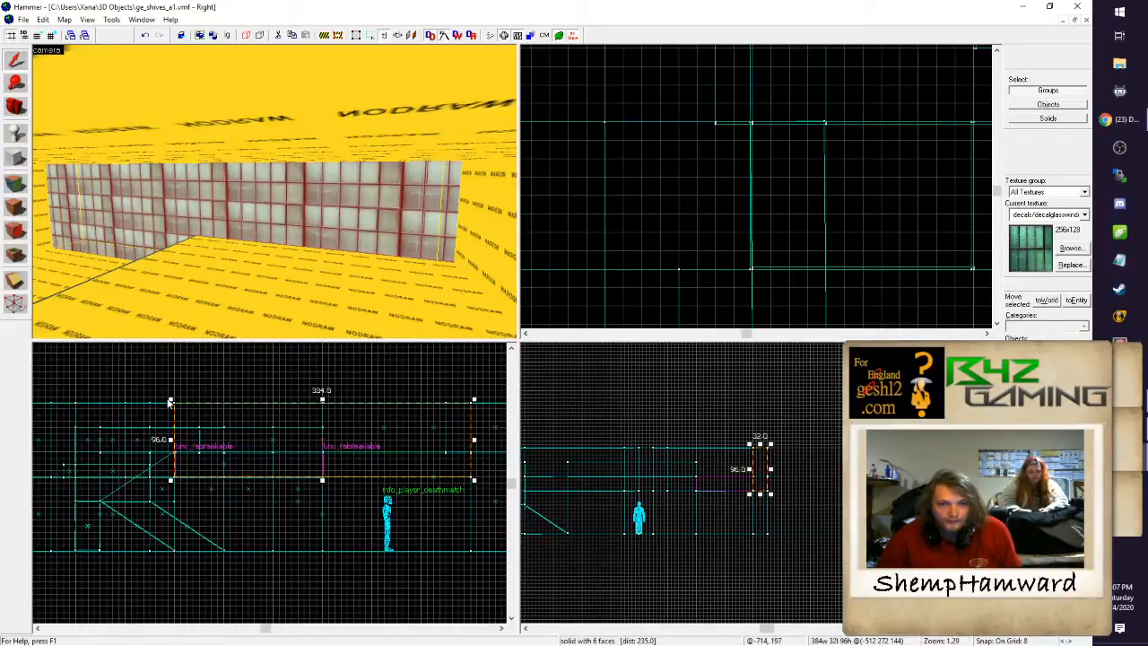
pyautogui.moveTo(170, 400)
pyautogui.mouseDown()
pyautogui.moveTo(299, 428)
pyautogui.moveTo(321, 456)
pyautogui.mouseUp()
# Step: Extend the window brush upward to 32 units high so it closes the gap below the wooden ceiling
pyautogui.press('z')
pyautogui.press('w')
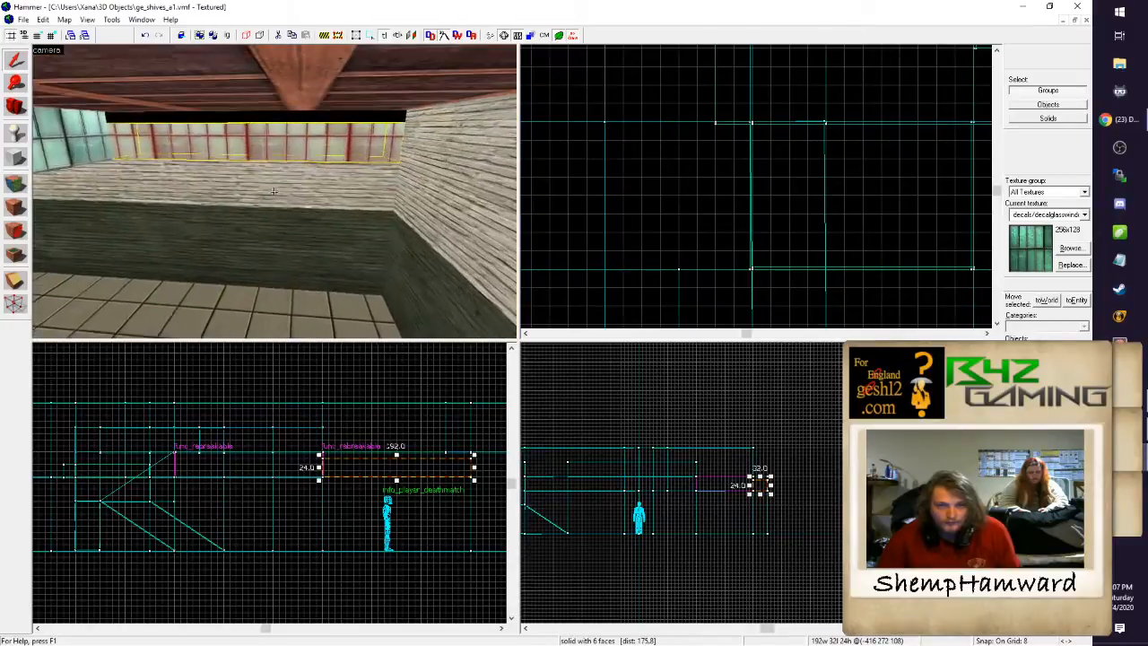
pyautogui.press('w')
pyautogui.press('z')
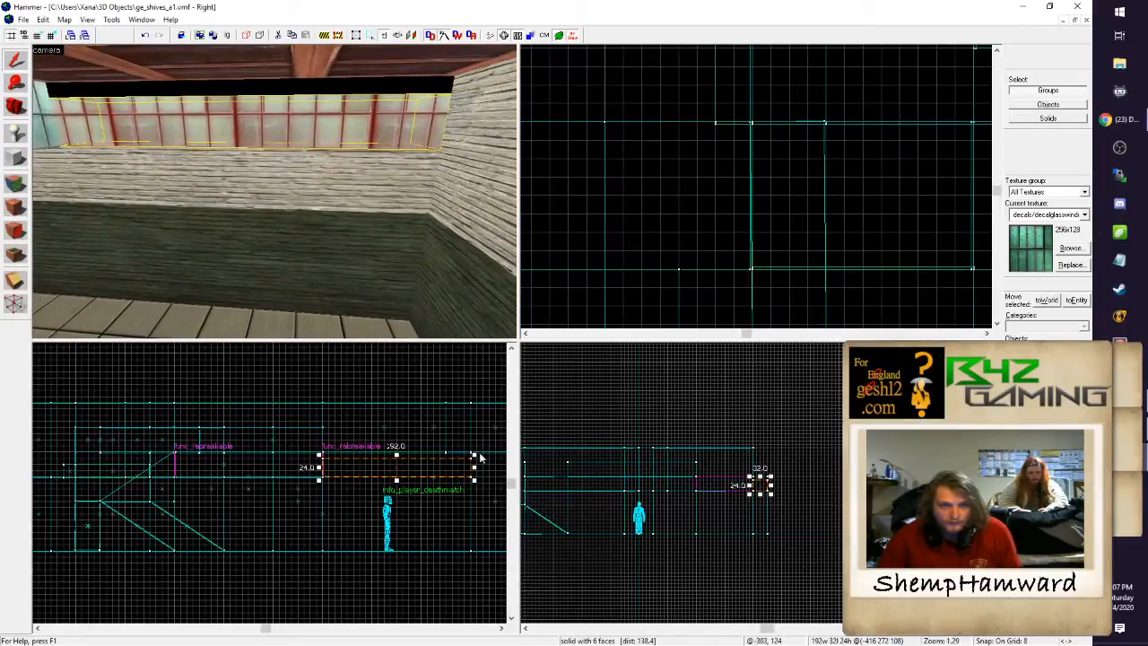
pyautogui.moveTo(395, 455); pyautogui.dragTo(395, 449)
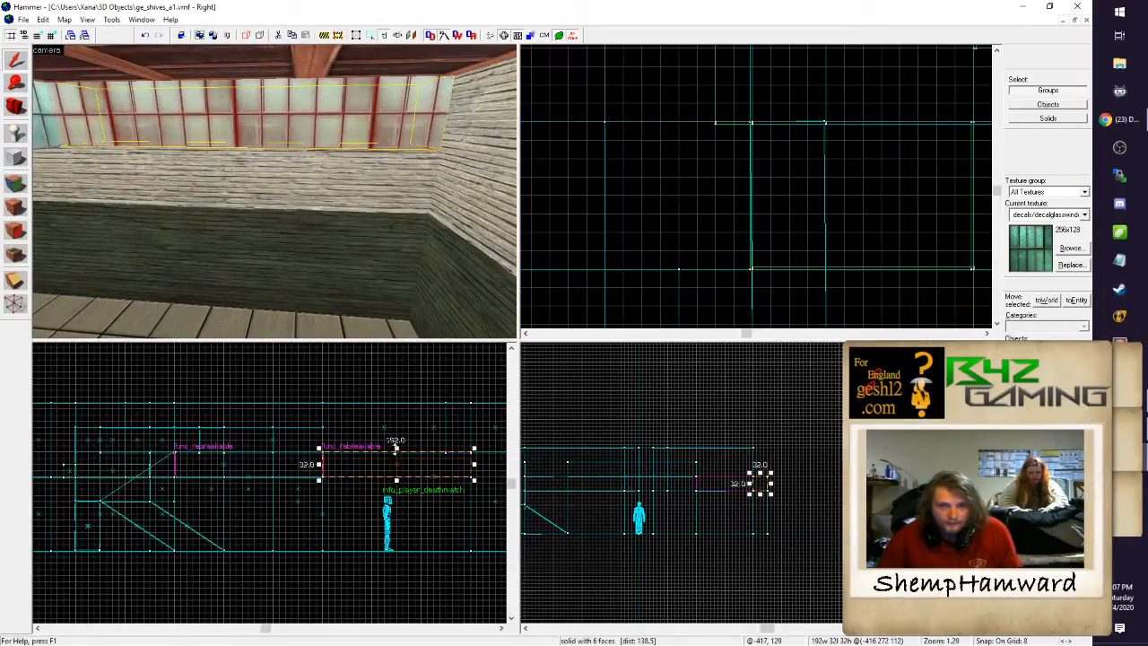
# Step: Examine the resized window brush and the surrounding nodraw walls from inside the room, outside the building and the tiled lower floor
pyautogui.press('z')
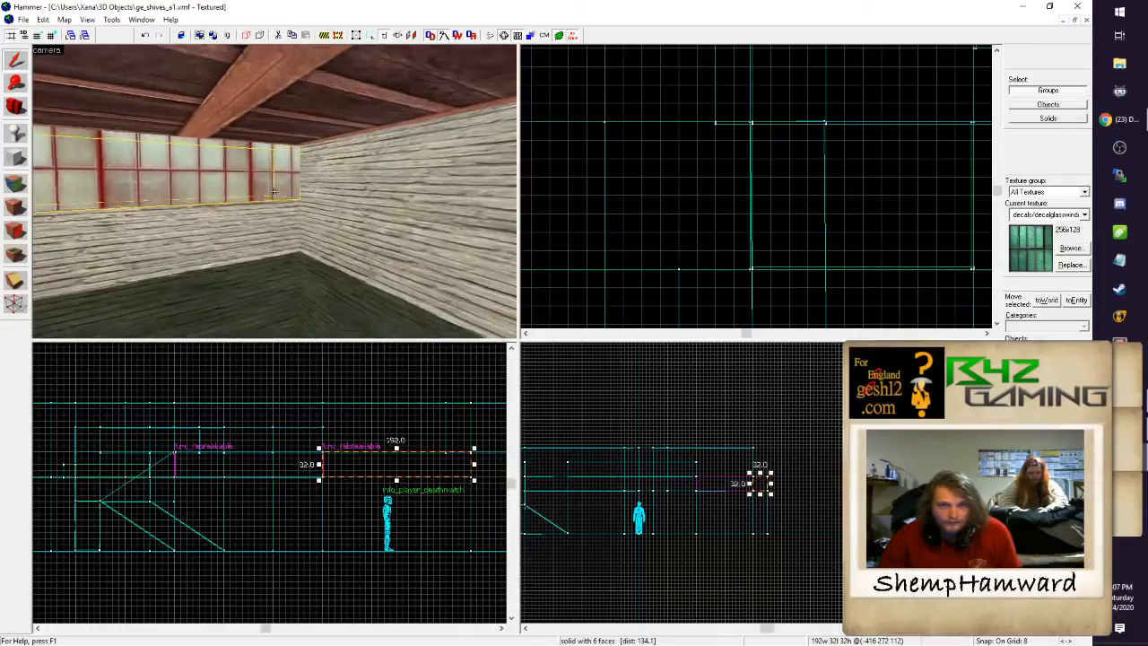
pyautogui.press('w')
pyautogui.press('w')
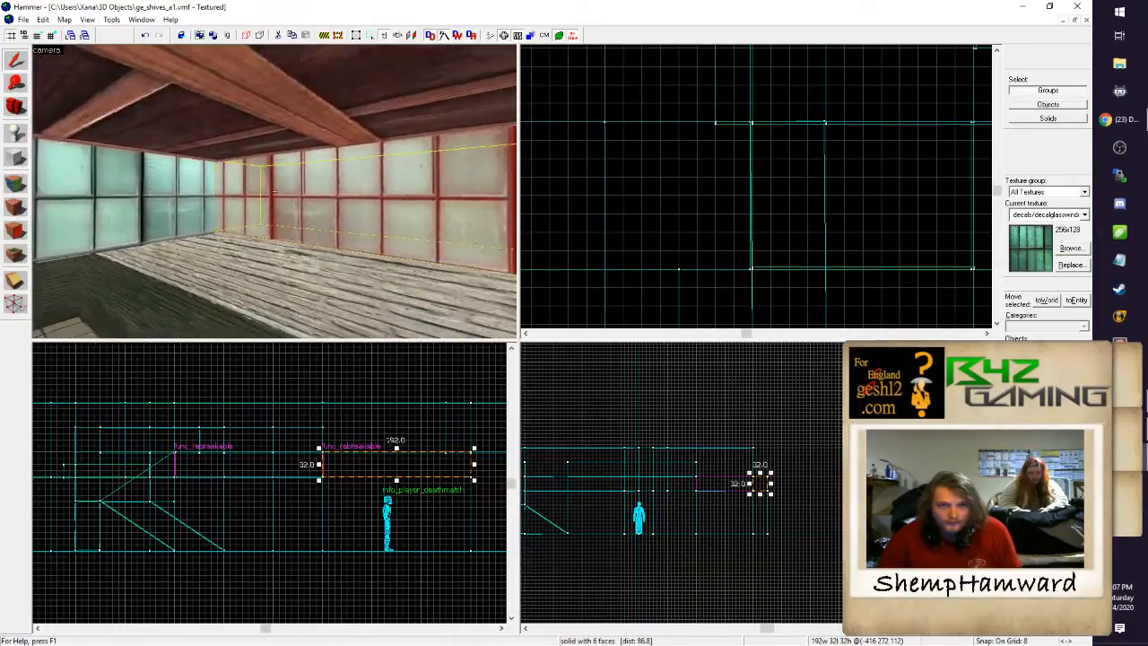
pyautogui.press('d')
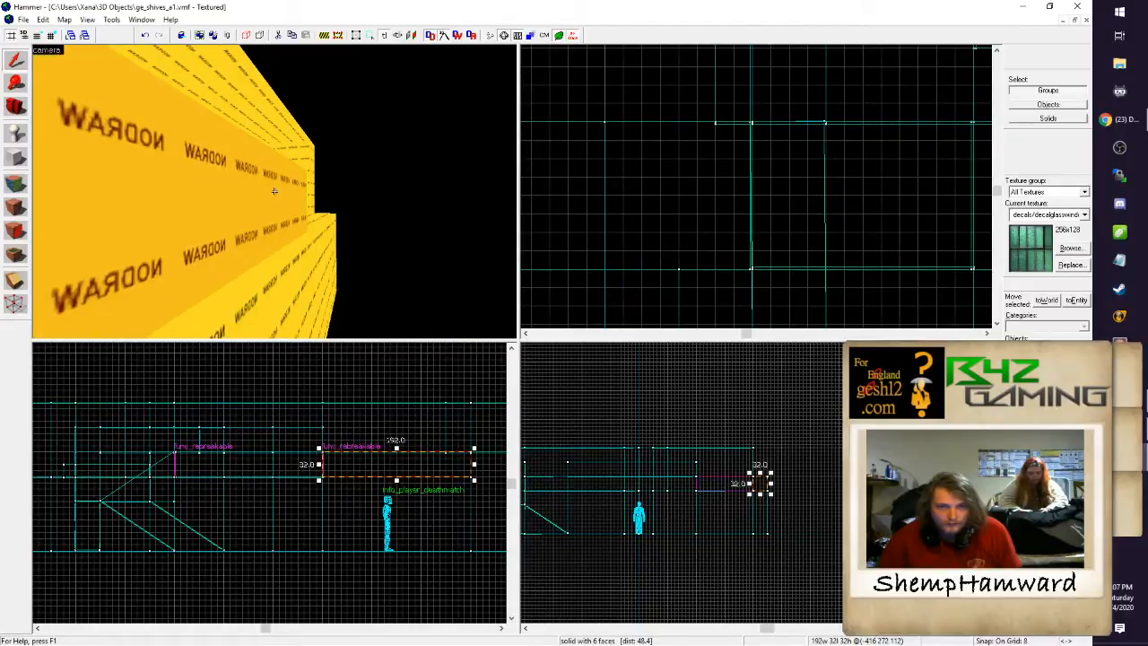
pyautogui.press('s')
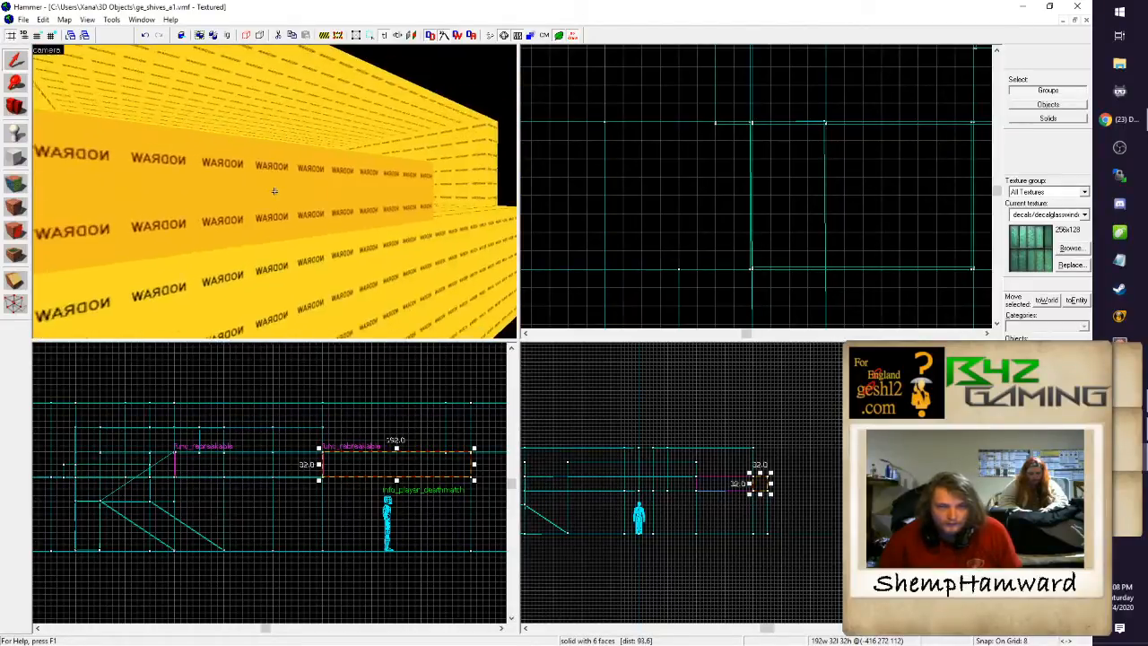
pyautogui.press('d')
pyautogui.press('w')
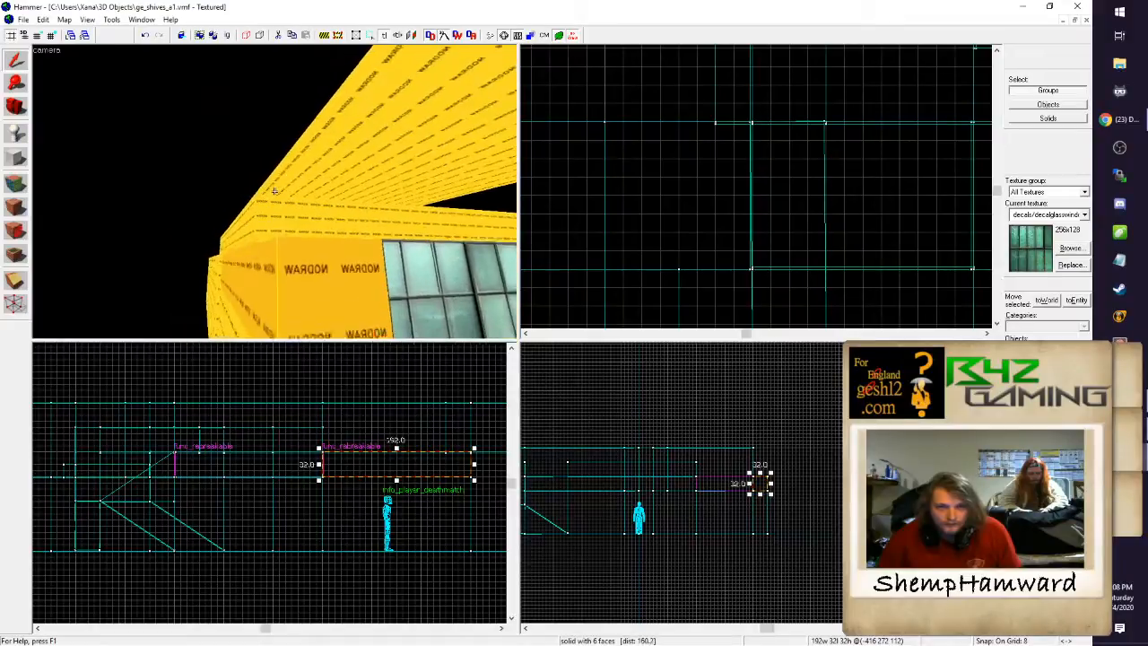
pyautogui.press('a')
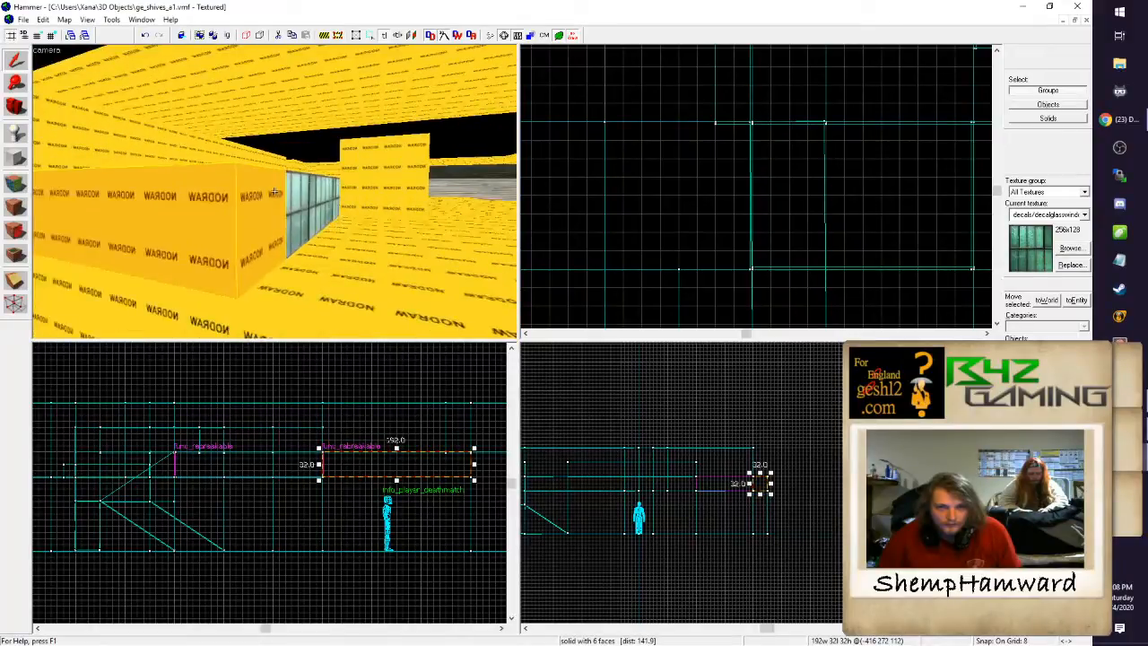
pyautogui.press('s')
pyautogui.press('a')
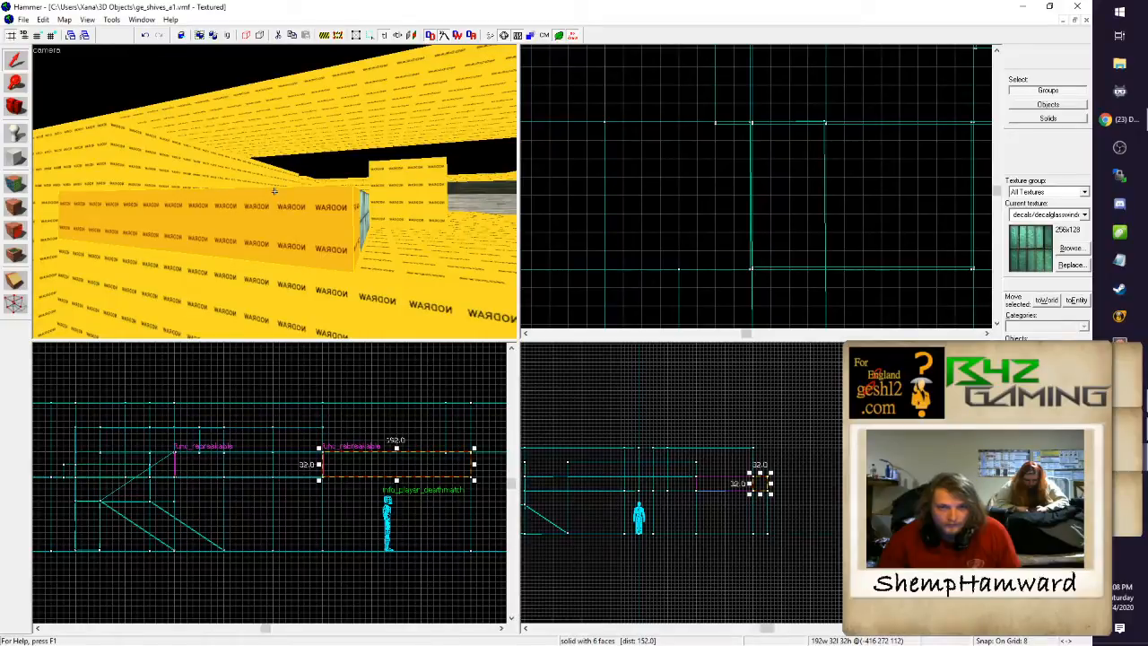
pyautogui.press('a')
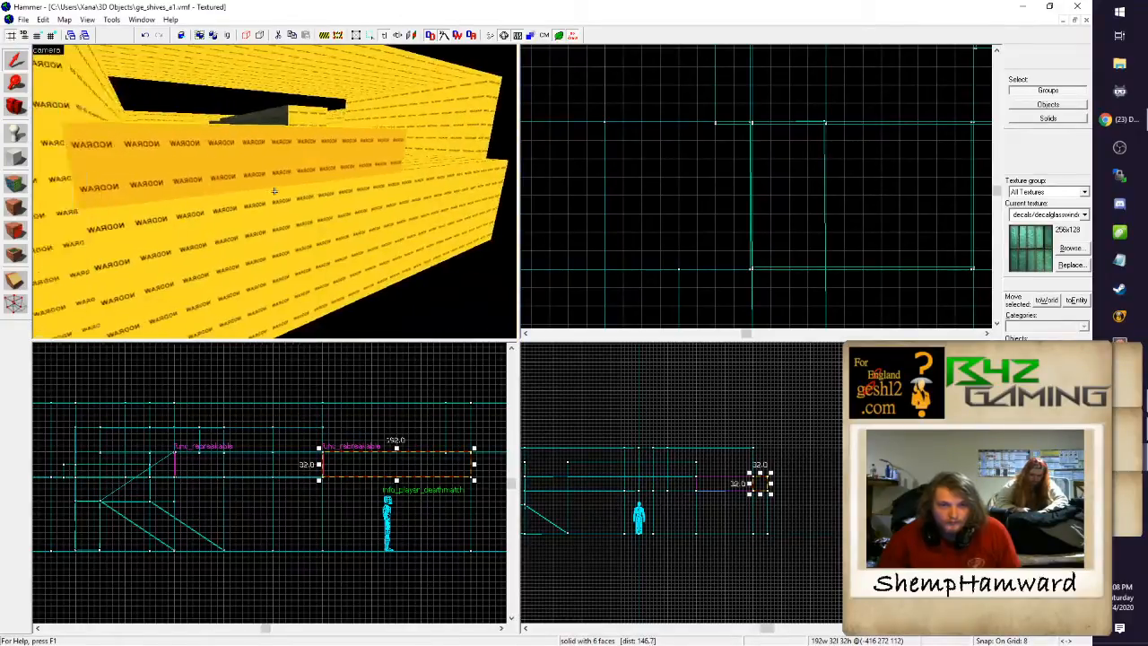
pyautogui.press('d')
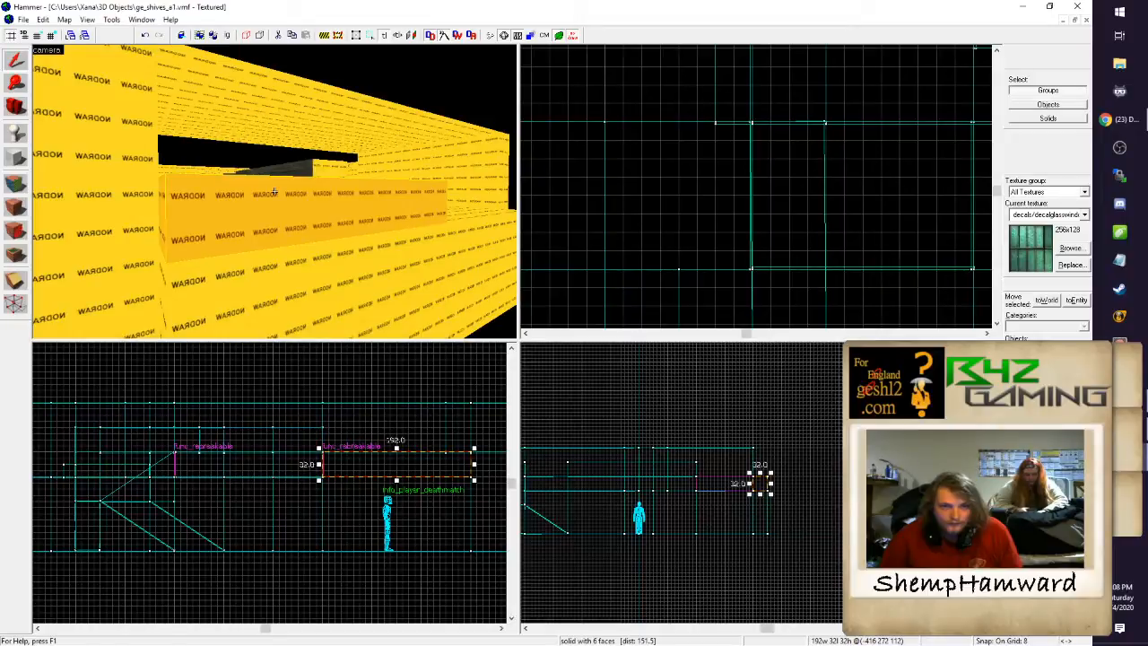
pyautogui.press('w')
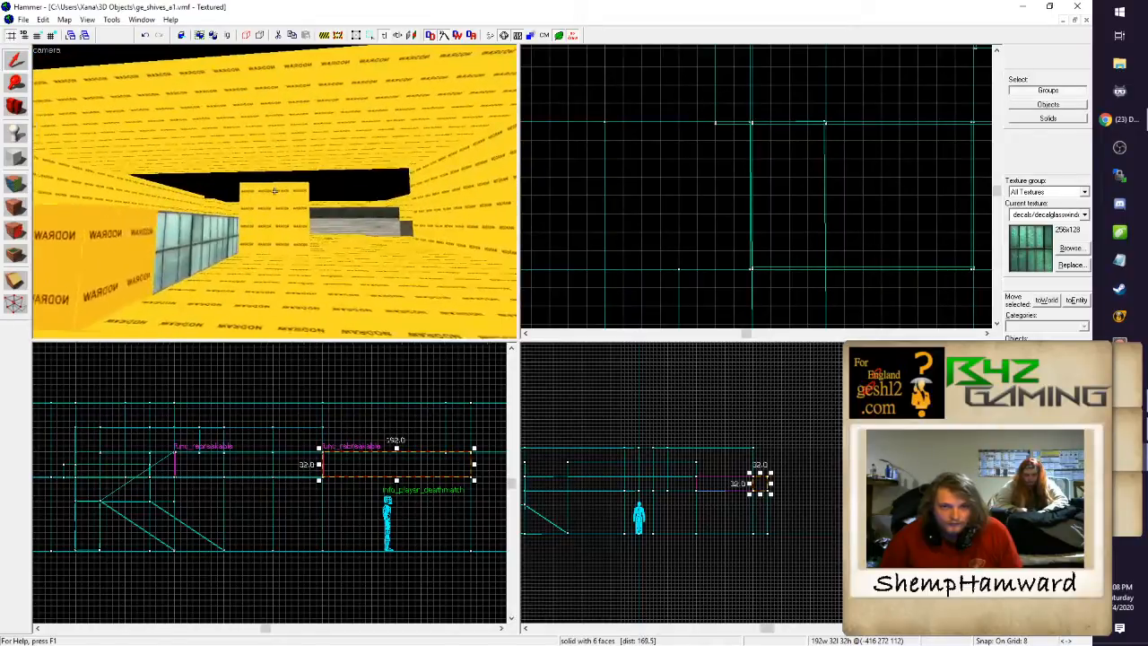
pyautogui.press('a')
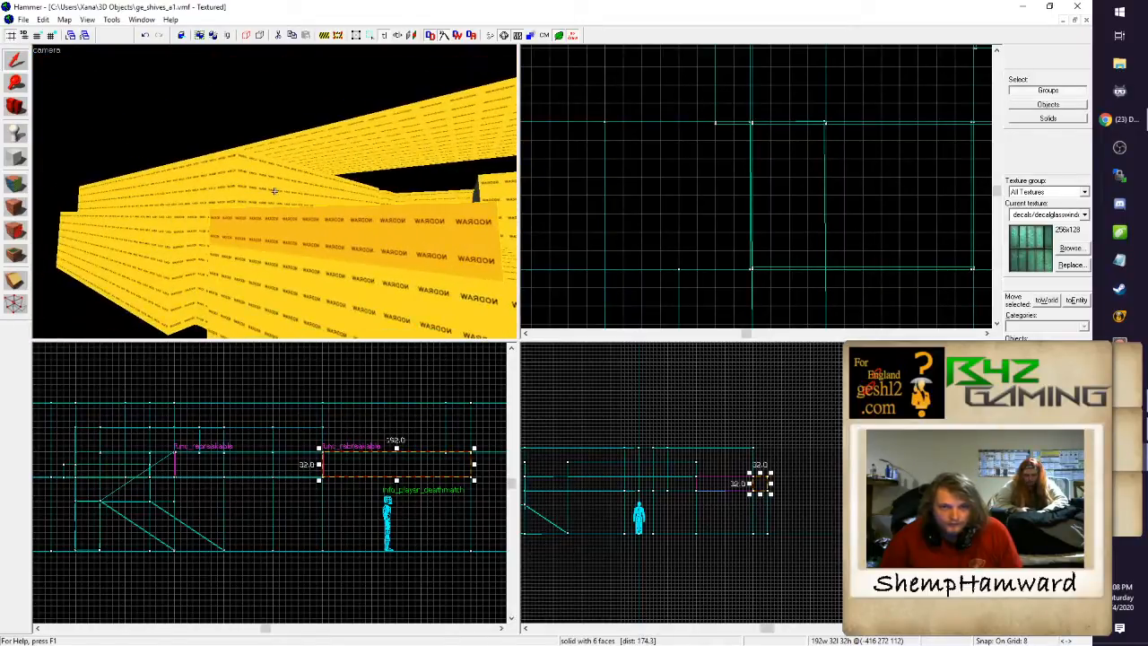
pyautogui.press('d')
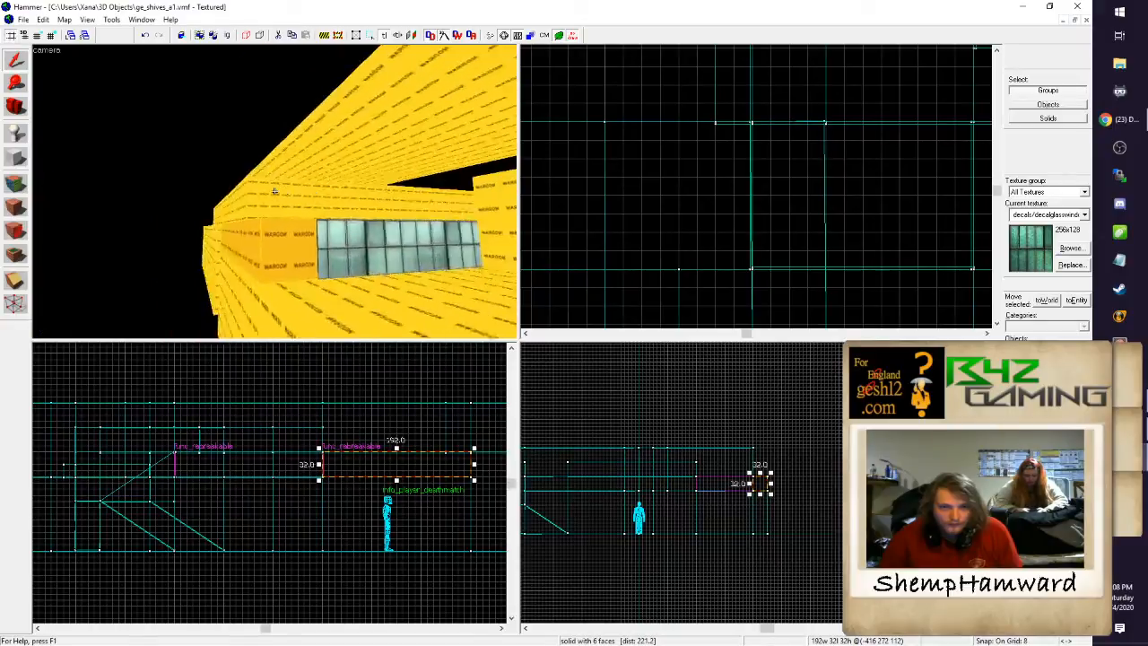
pyautogui.press('d')
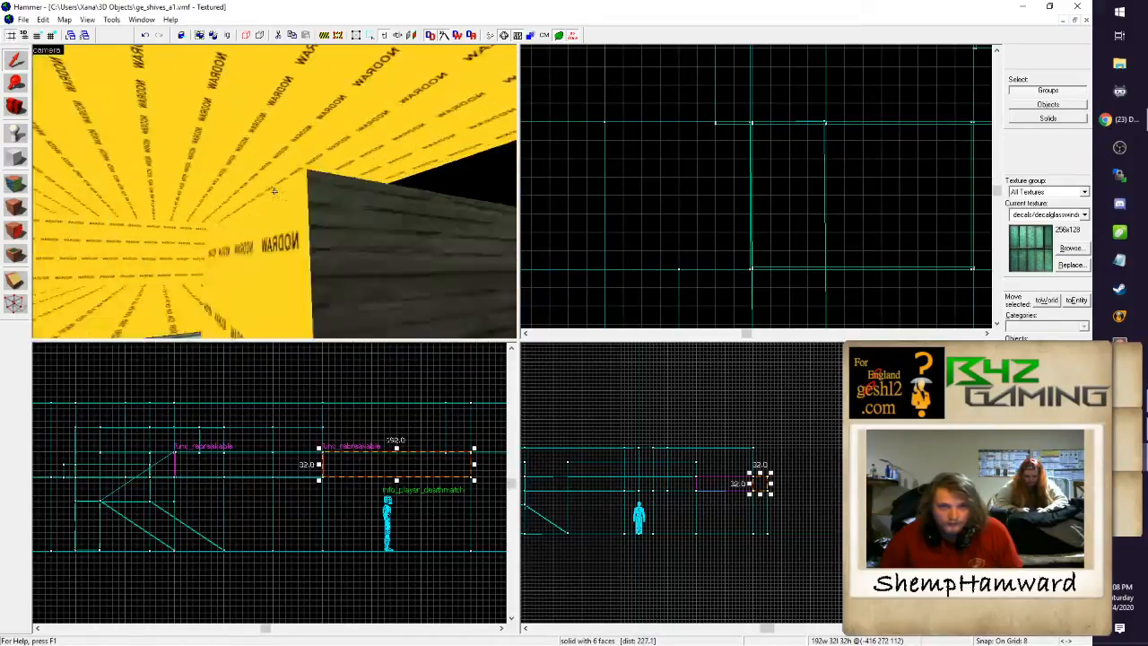
pyautogui.press('s')
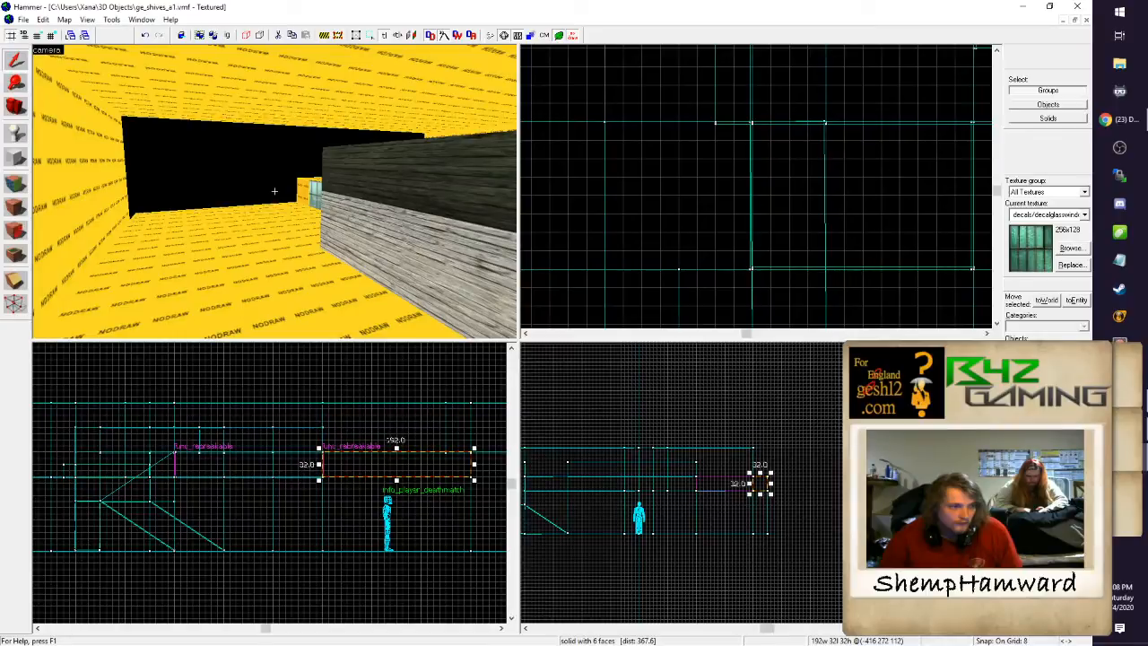
pyautogui.press('w')
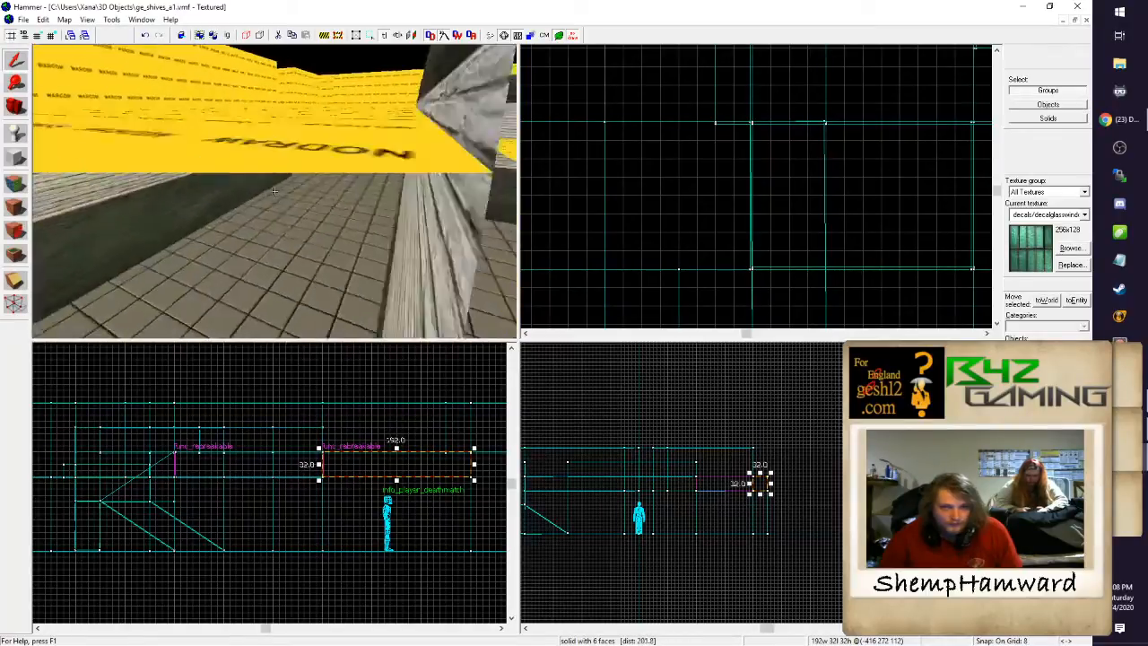
pyautogui.press('w')
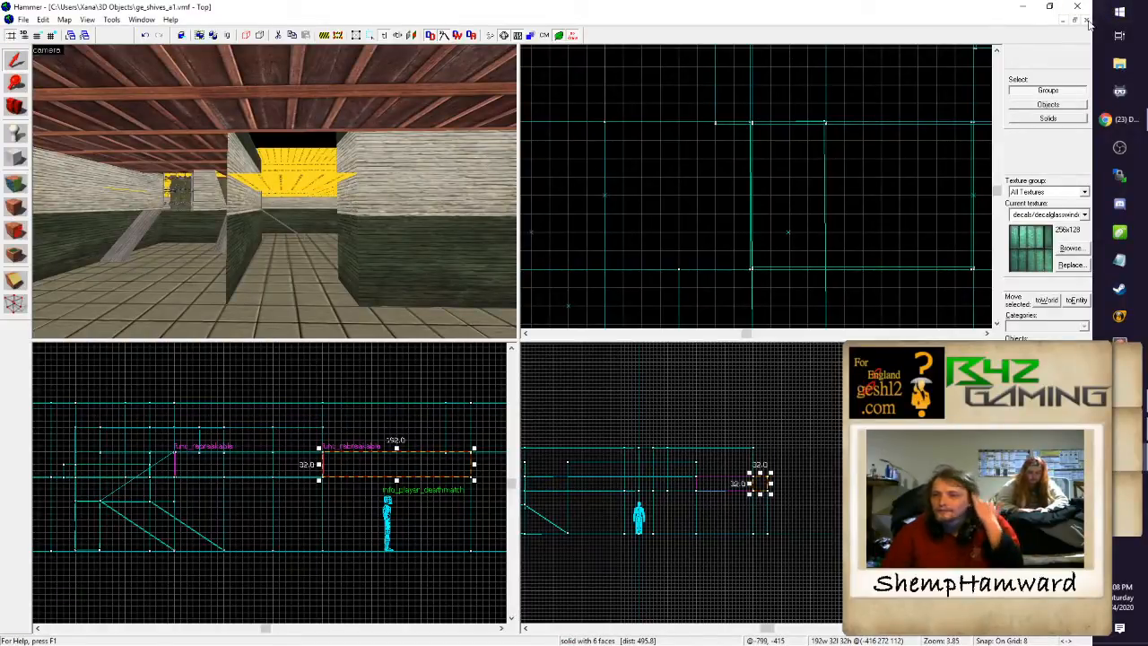
# Step: Close the ge_shives_a1 map and create a new empty map
pyautogui.click(1087, 20)
pyautogui.click(554, 365)
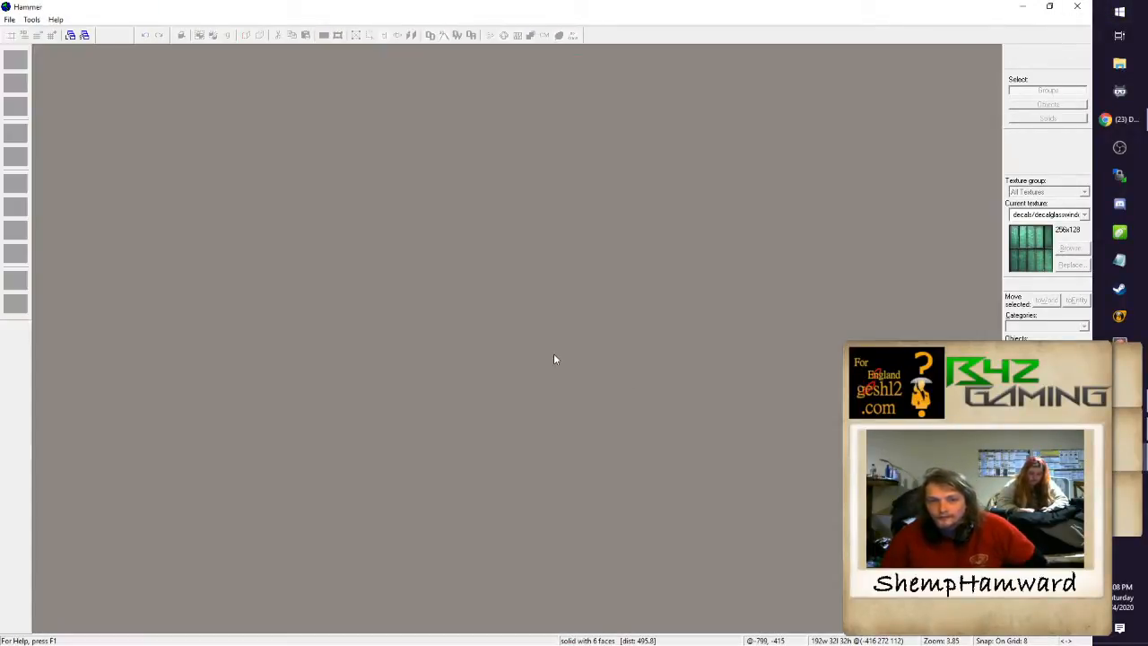
pyautogui.click(9, 19)
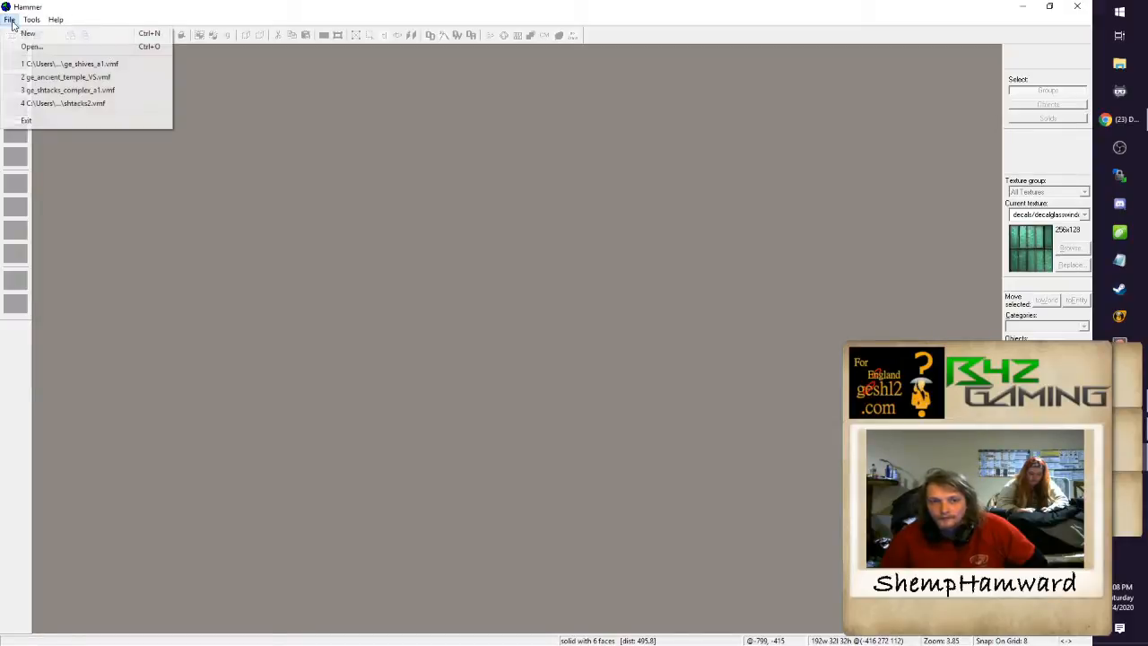
pyautogui.click(57, 36)
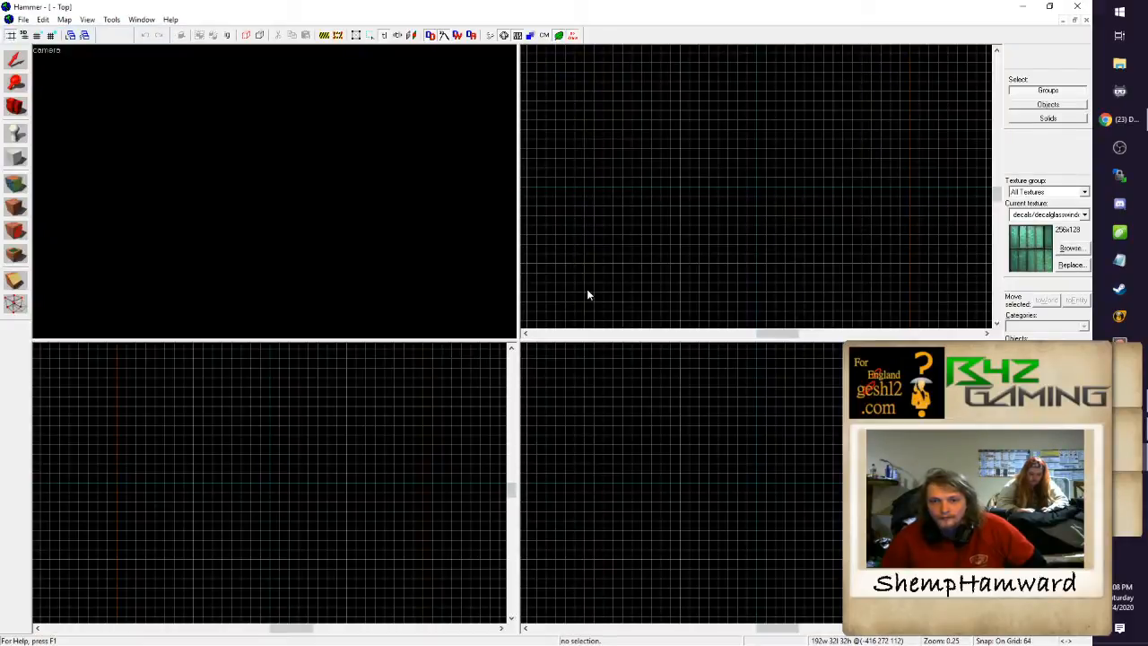
# Step: Filter the textures by nodraw and make tools/toolsnodraw the current texture
pyautogui.click(1083, 249)
pyautogui.write('nodra')
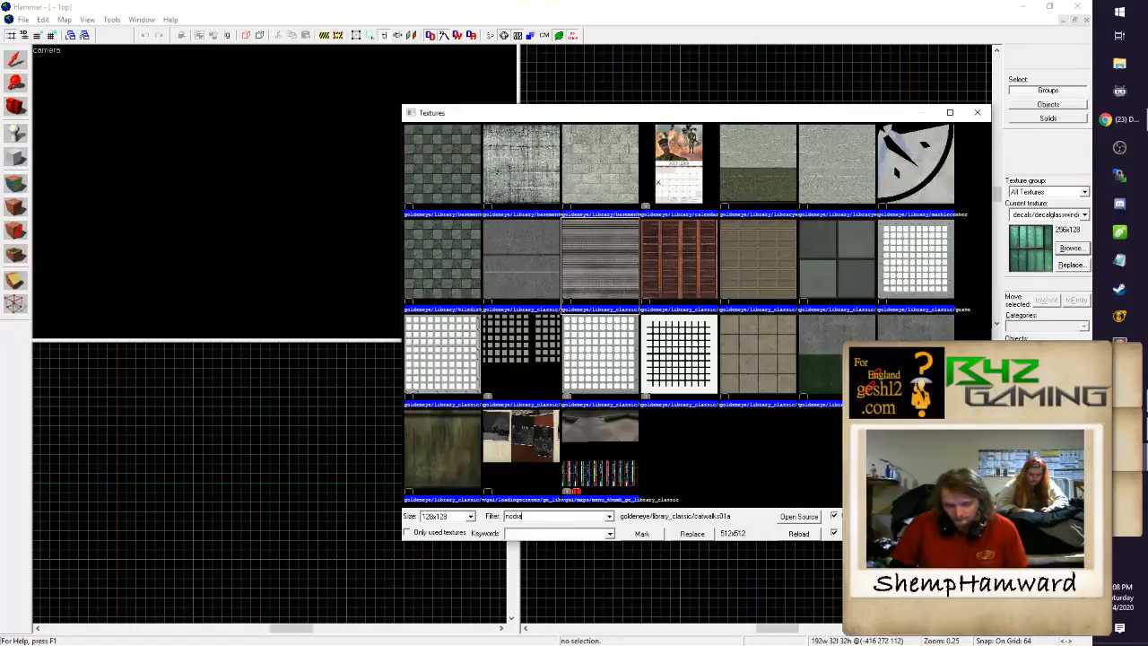
pyautogui.press('Return')
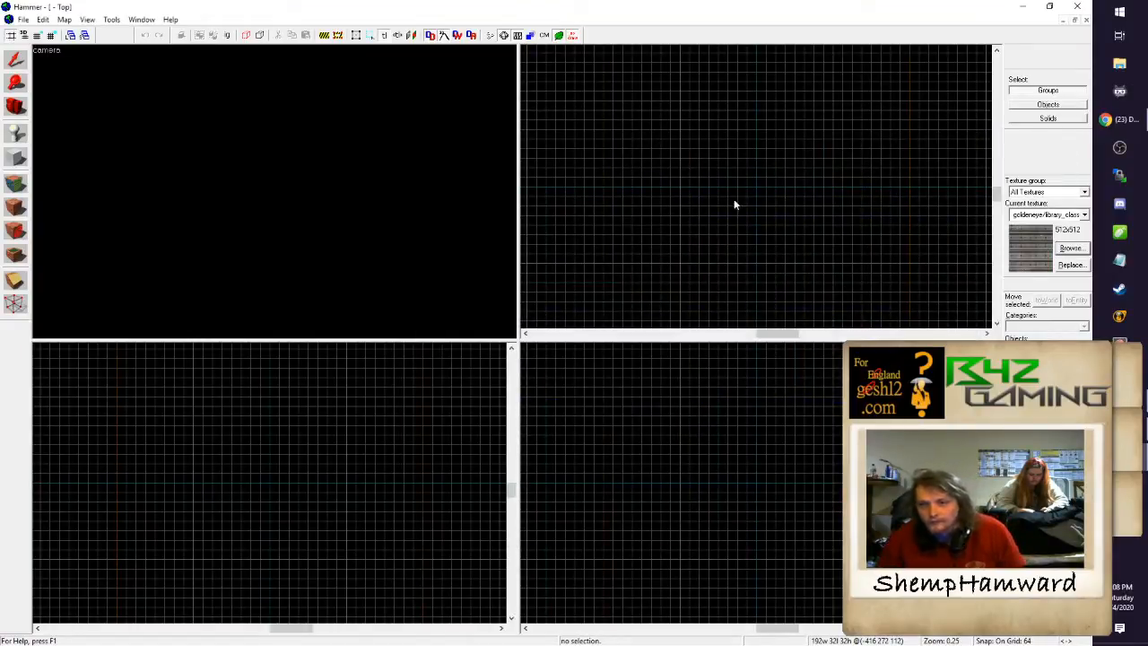
pyautogui.click(1070, 249)
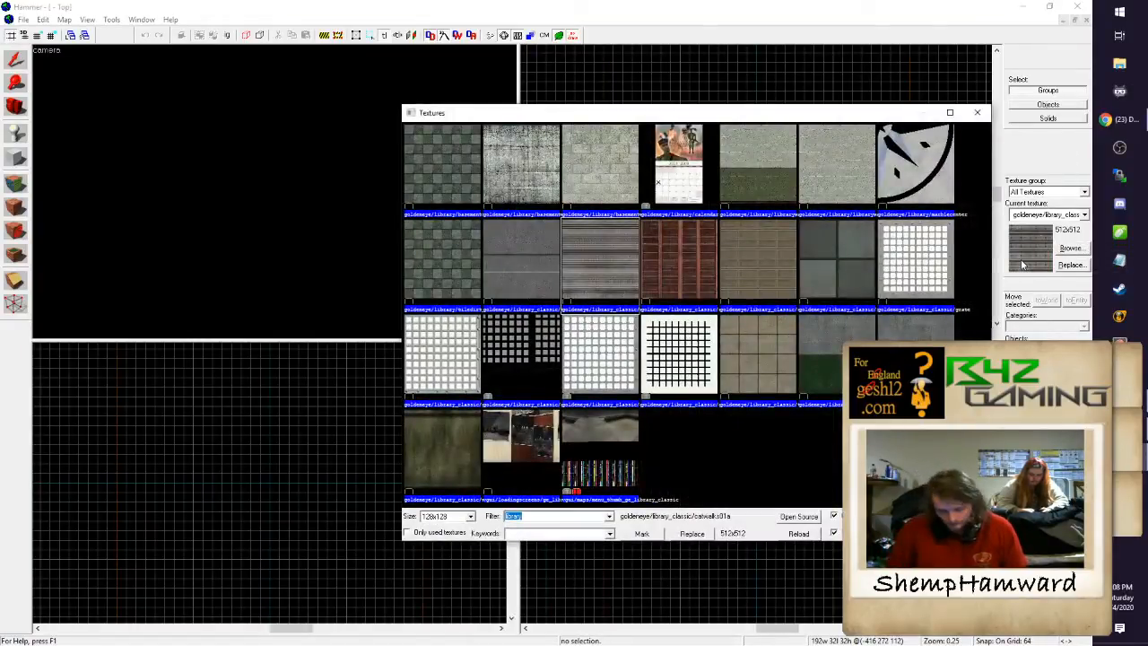
pyautogui.write('nodraw')
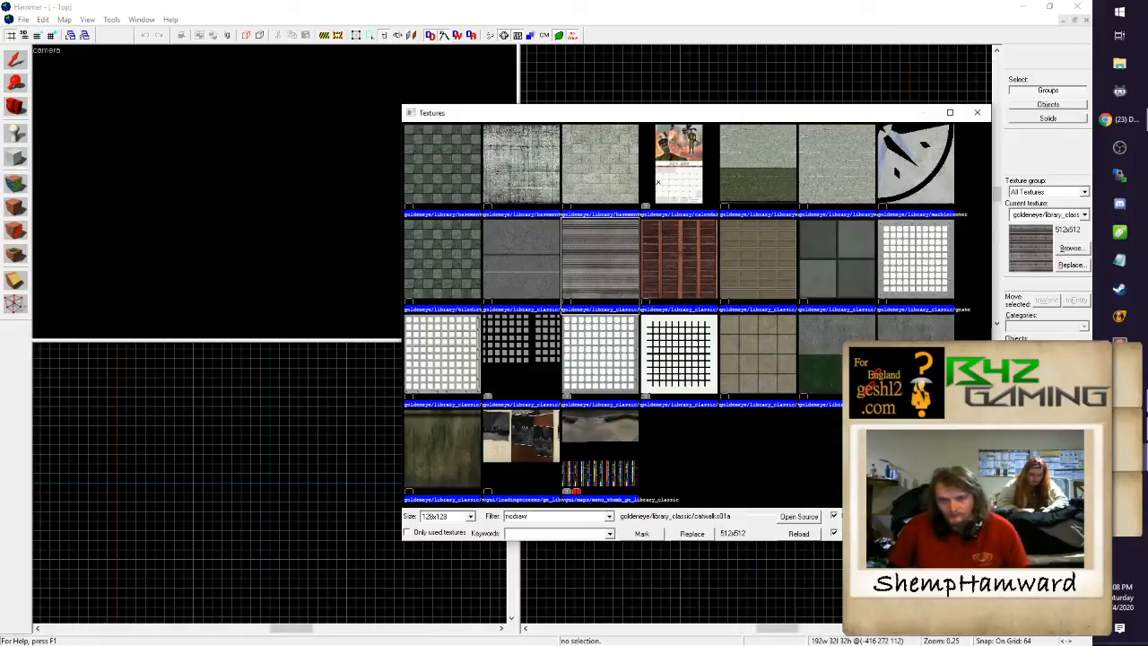
pyautogui.press('Return')
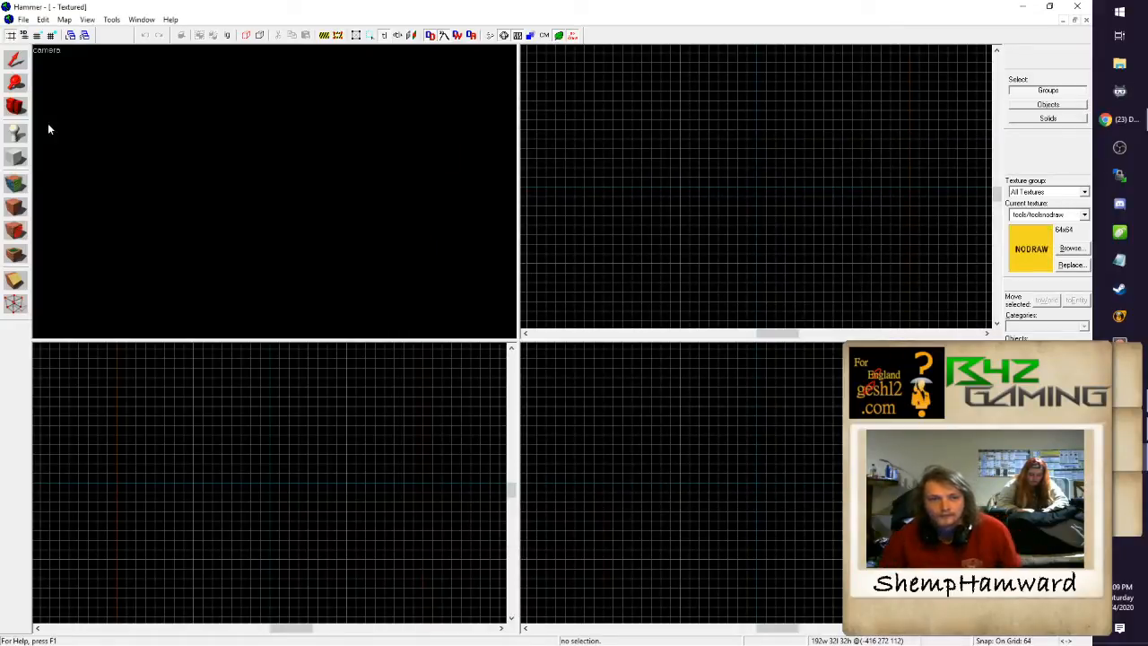
pyautogui.click(1119, 457)
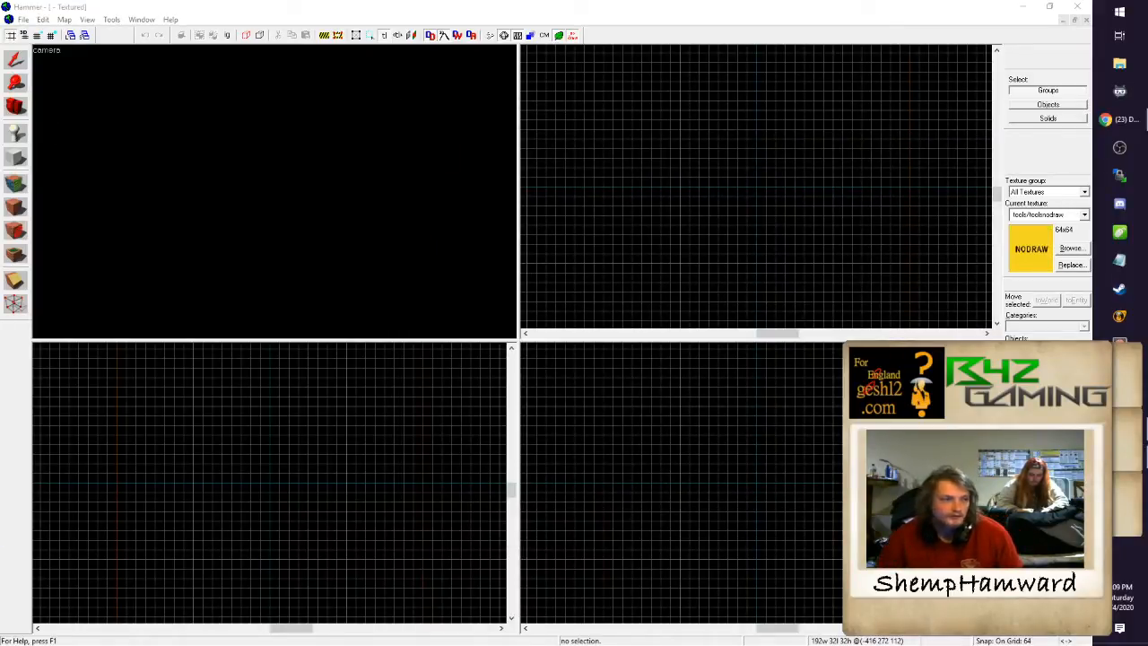
# Step: Move the chat window out of the way and switch the camera view to filled polygons
pyautogui.click(353, 482)
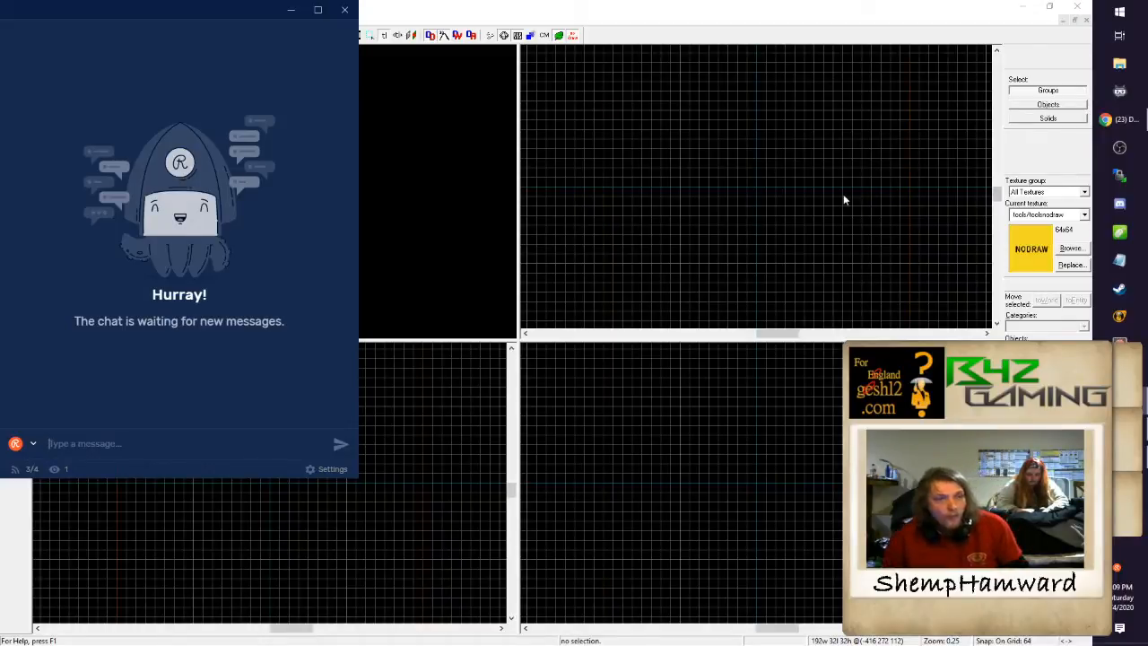
pyautogui.moveTo(213, 11); pyautogui.dragTo(0, 11)
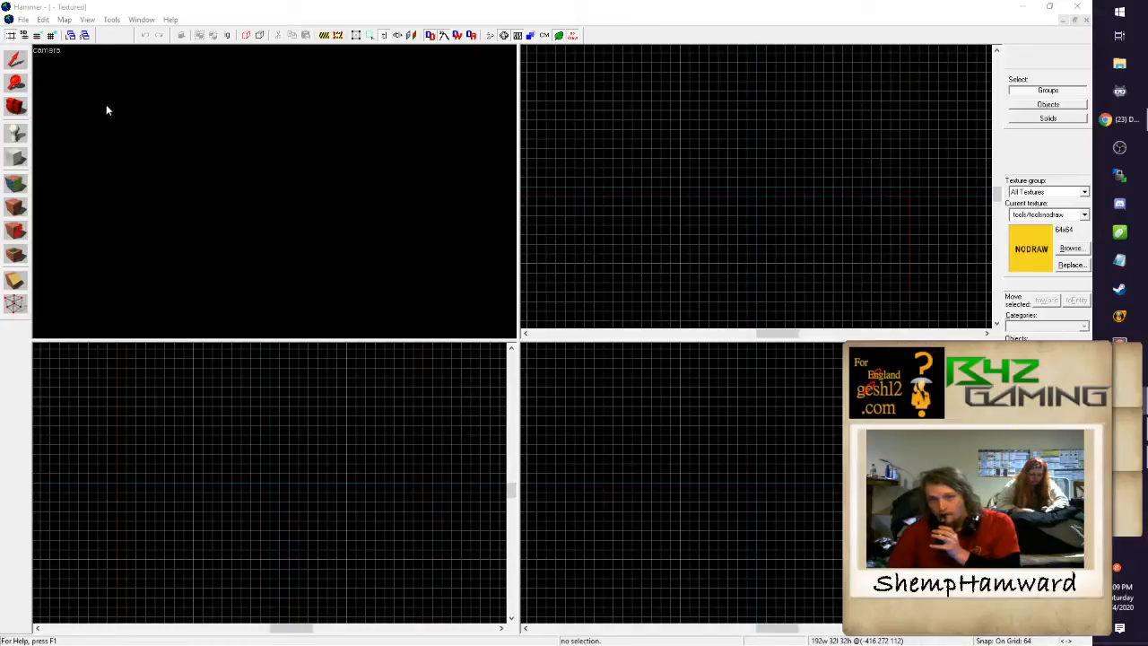
pyautogui.click(60, 51)
pyautogui.click(85, 119)
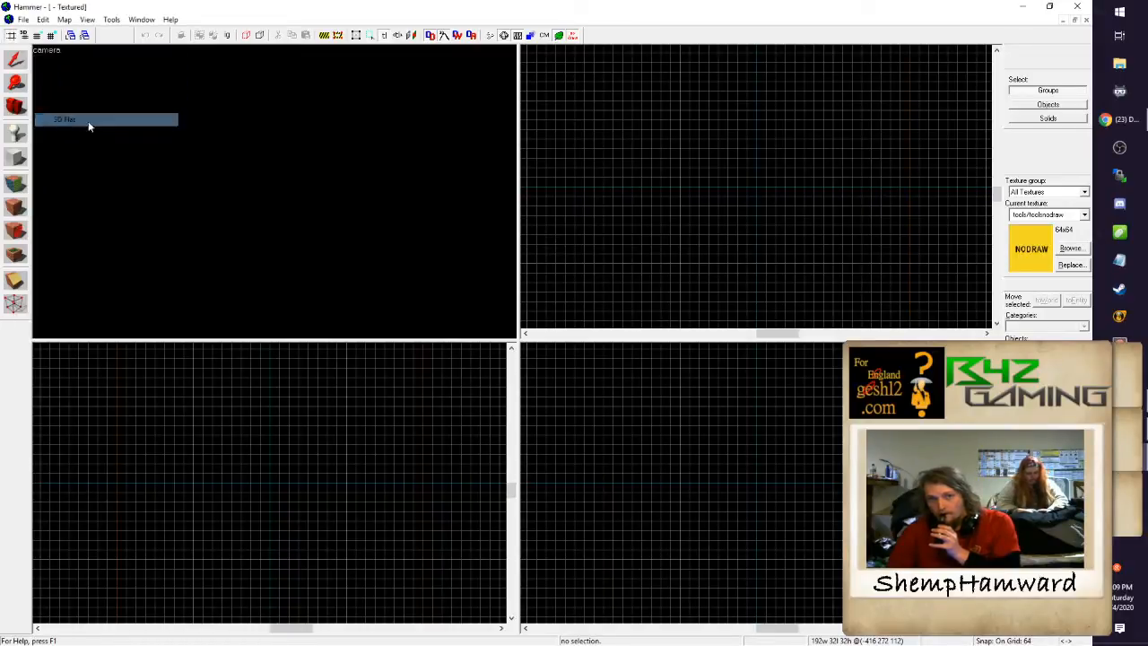
# Step: Place an info_player_deathmatch entity at the origin of the empty map
pyautogui.click(15, 139)
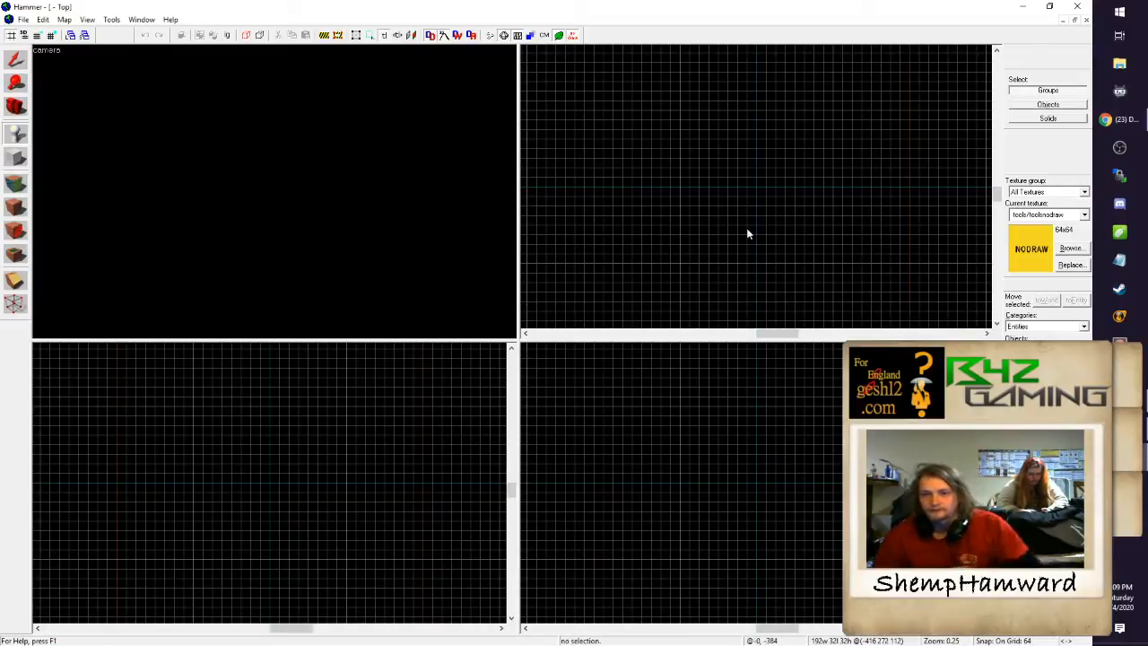
pyautogui.click(755, 186)
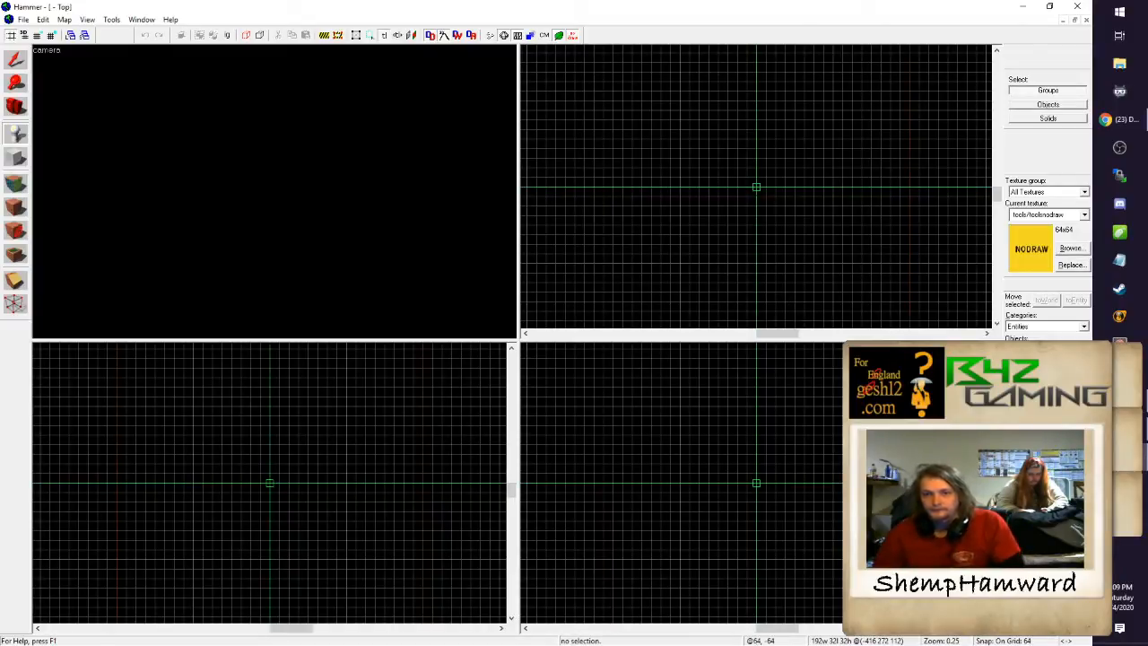
pyautogui.press('Return')
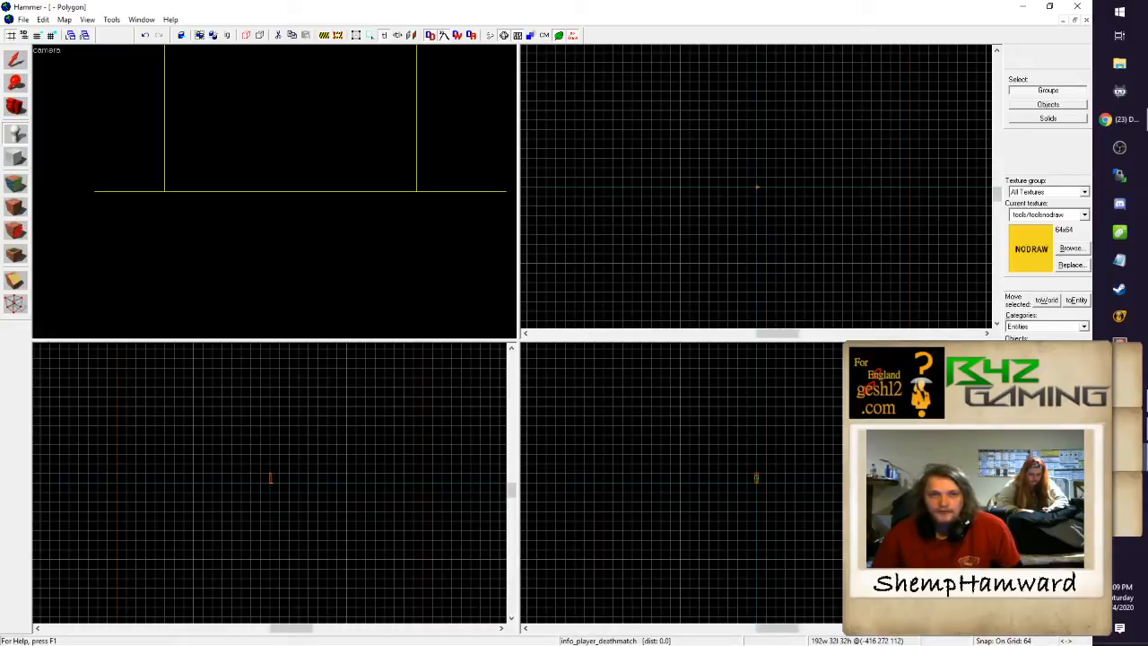
# Step: Outline a block about 320 by 320 units and 64 units high around the player entity
pyautogui.click(16, 158)
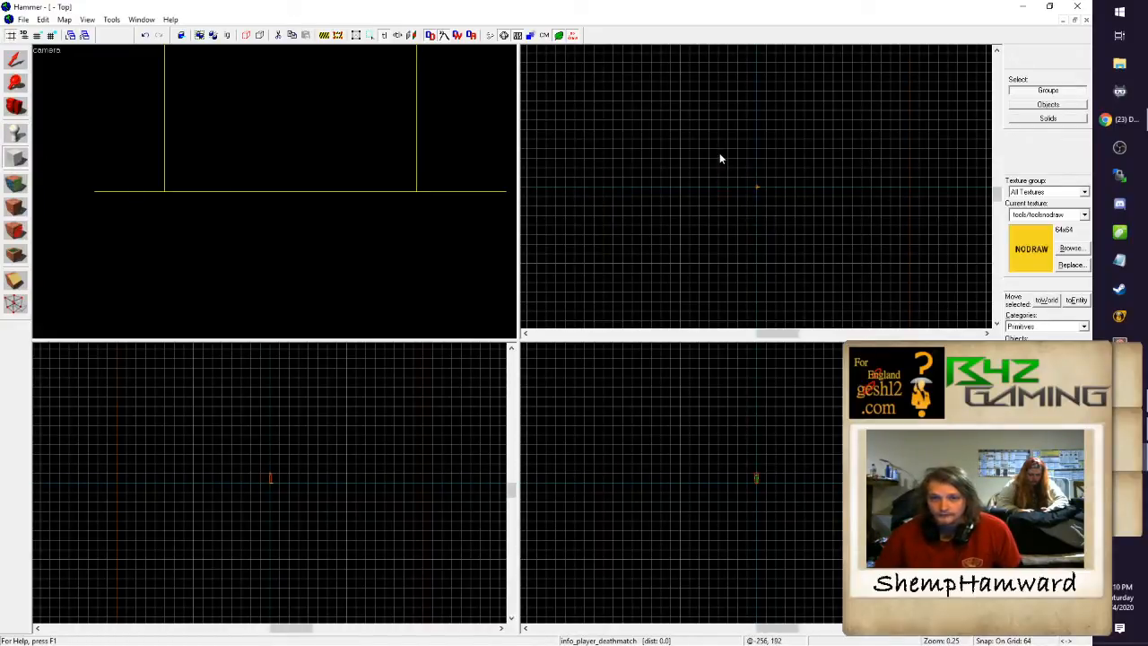
pyautogui.press('z')
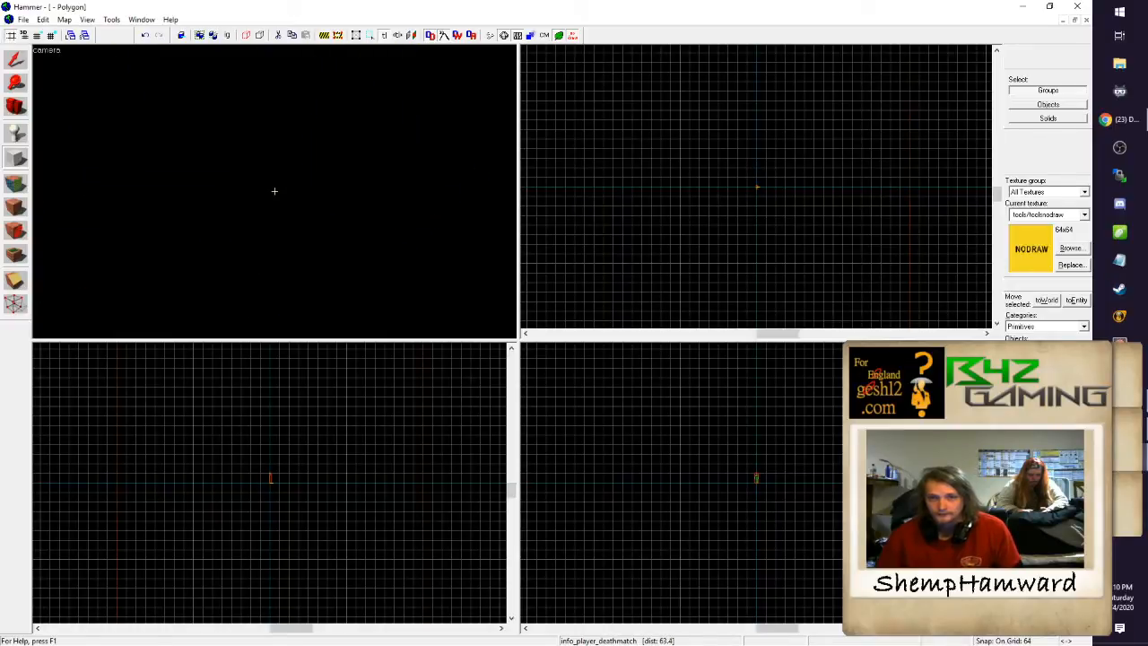
pyautogui.press('s')
pyautogui.press('d')
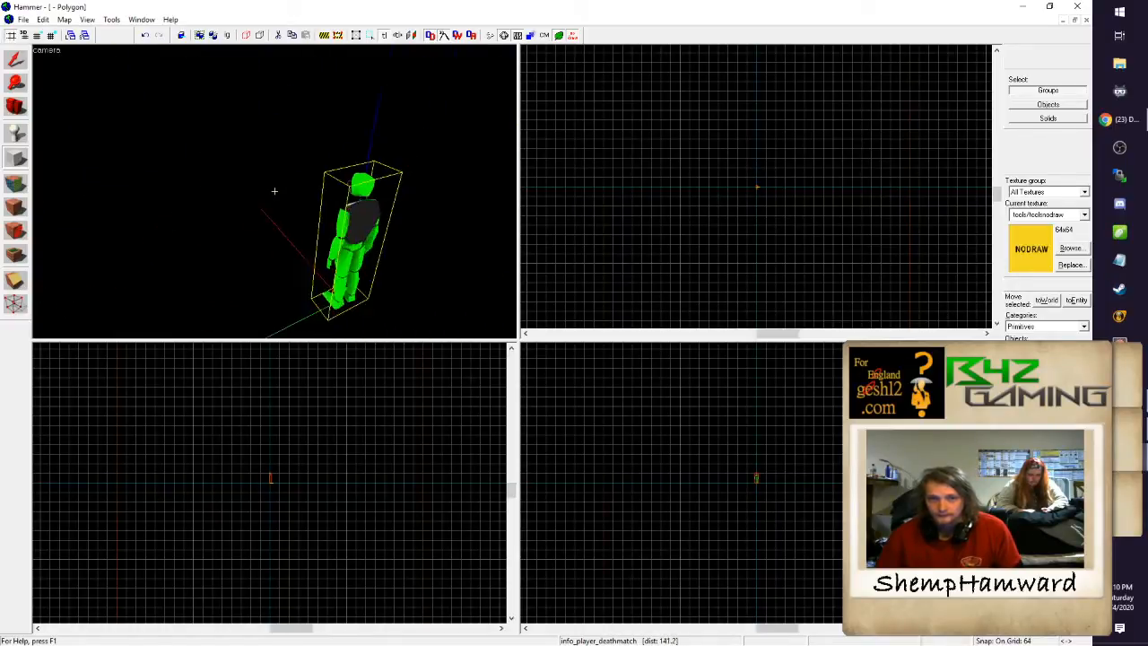
pyautogui.press('w')
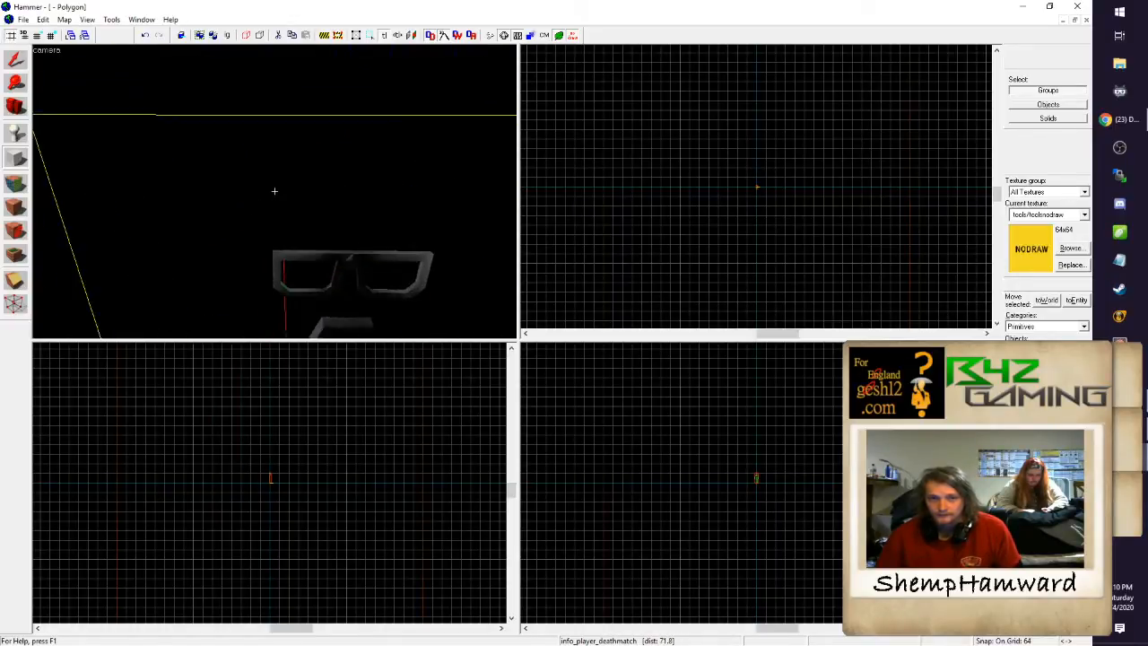
pyautogui.press('w')
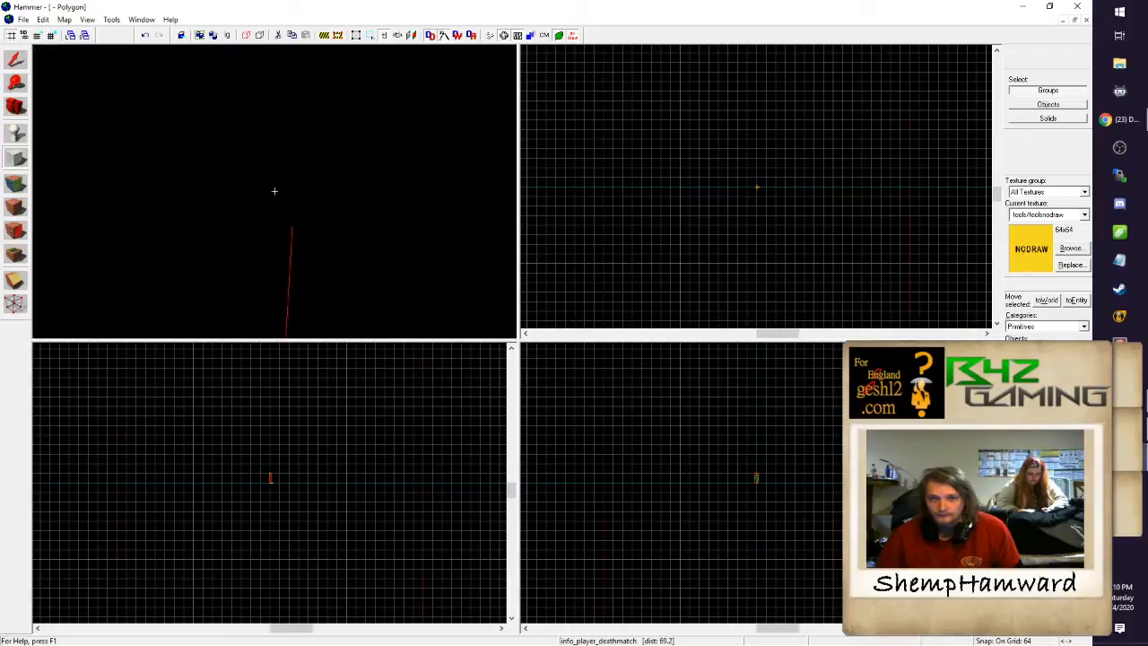
pyautogui.press('z')
pyautogui.scroll(5, 781, 213)
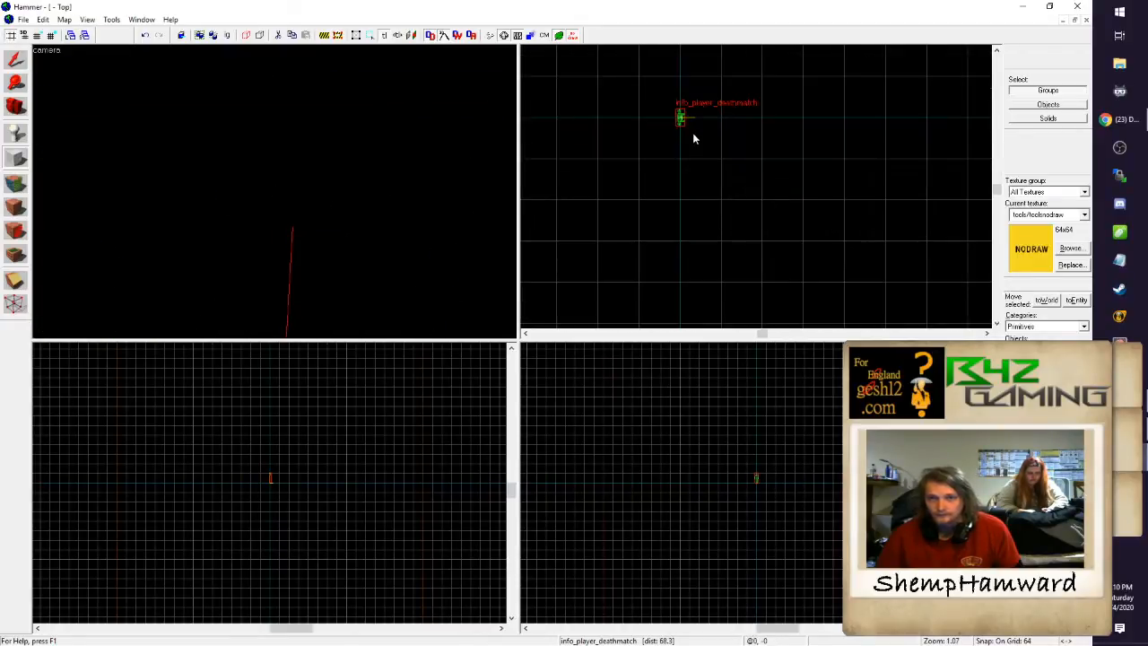
pyautogui.scroll(-6, 693, 135)
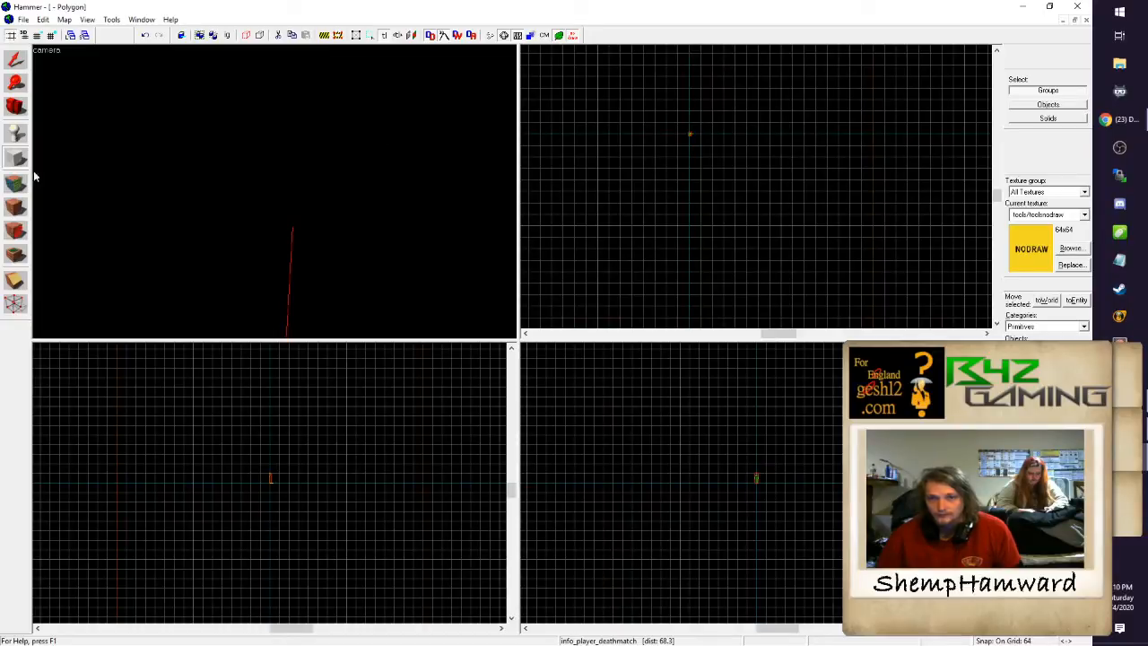
pyautogui.scroll(3, 691, 151)
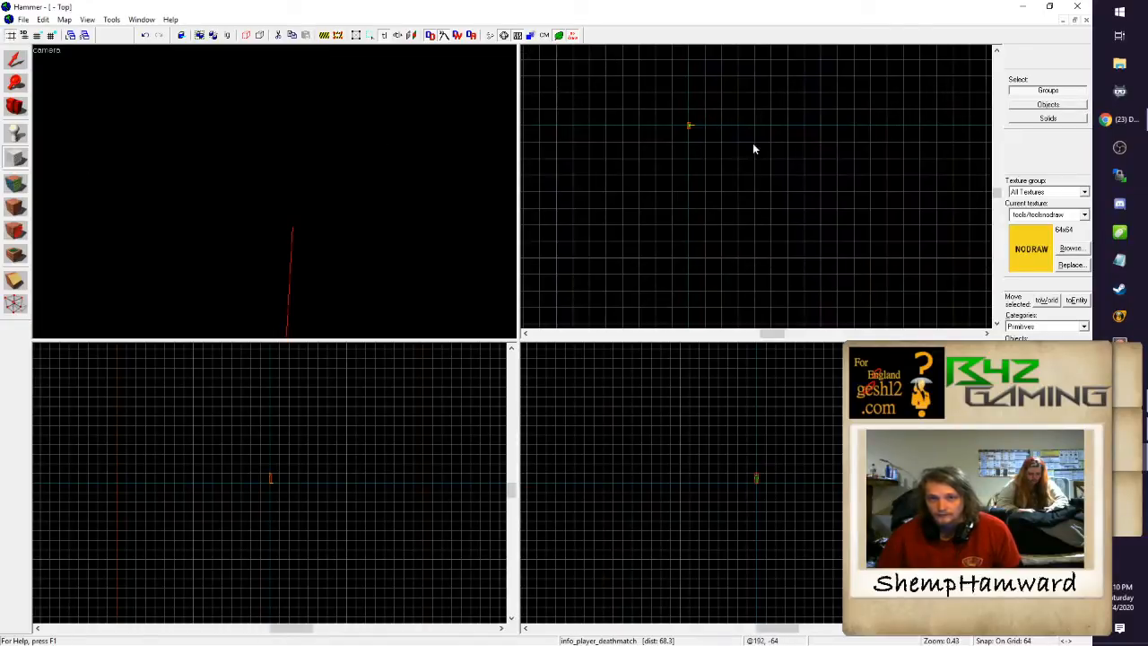
pyautogui.scroll(-3, 753, 149)
pyautogui.scroll(2, 732, 137)
pyautogui.moveTo(723, 124)
pyautogui.mouseDown()
pyautogui.moveTo(763, 157)
pyautogui.moveTo(778, 205)
pyautogui.moveTo(790, 188)
pyautogui.moveTo(773, 132)
pyautogui.moveTo(750, 132)
pyautogui.mouseUp()
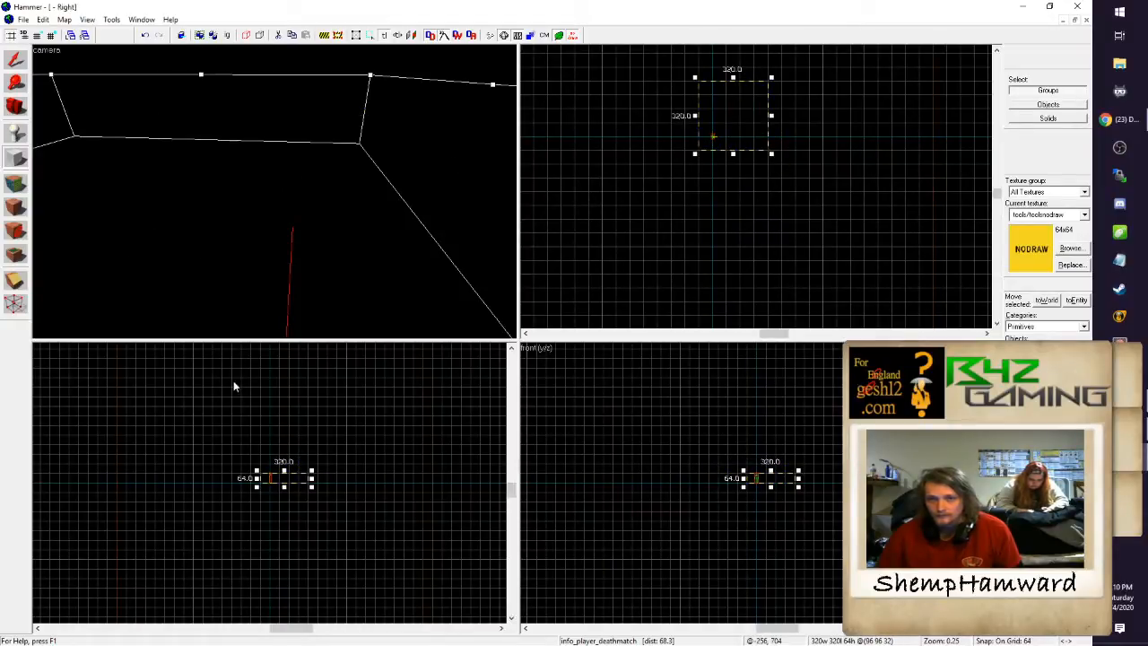
# Step: Move the block outline below the player entity, thin it to 1 unit high and create it as the floor brush
pyautogui.moveTo(278, 478); pyautogui.dragTo(280, 487)
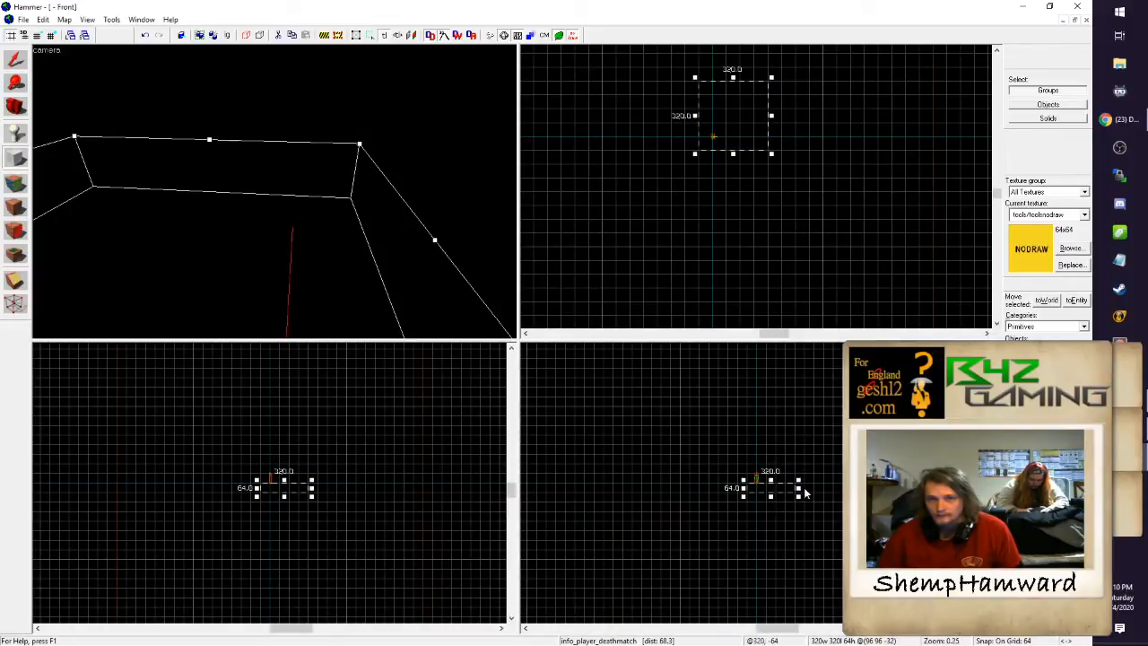
pyautogui.moveTo(770, 498); pyautogui.dragTo(770, 495)
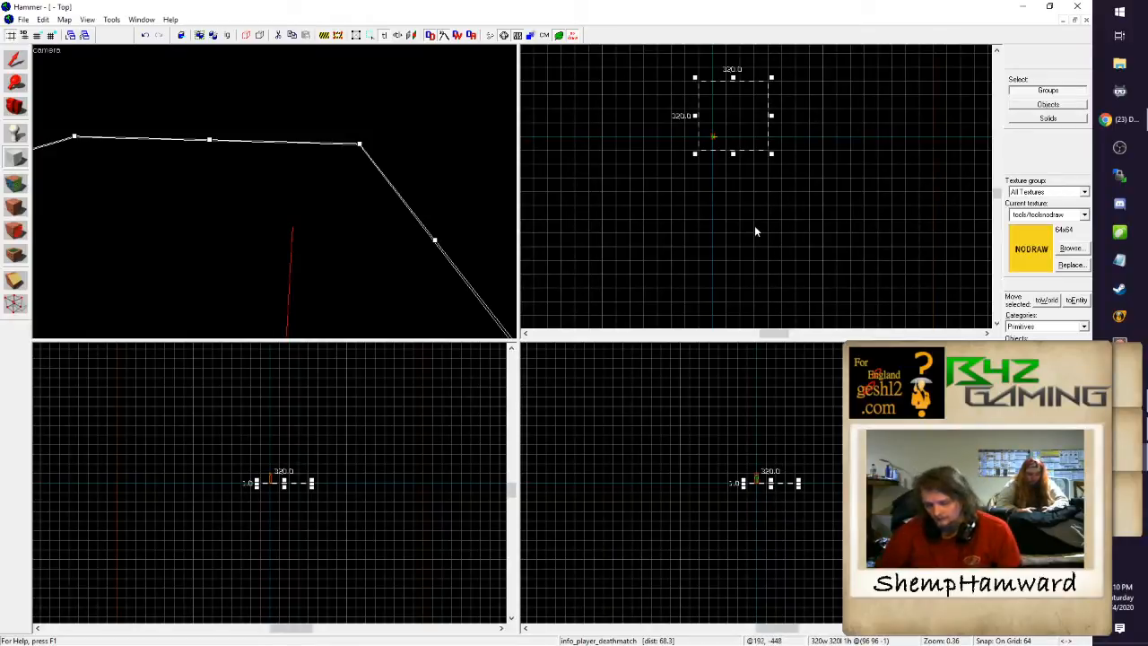
pyautogui.press('Return')
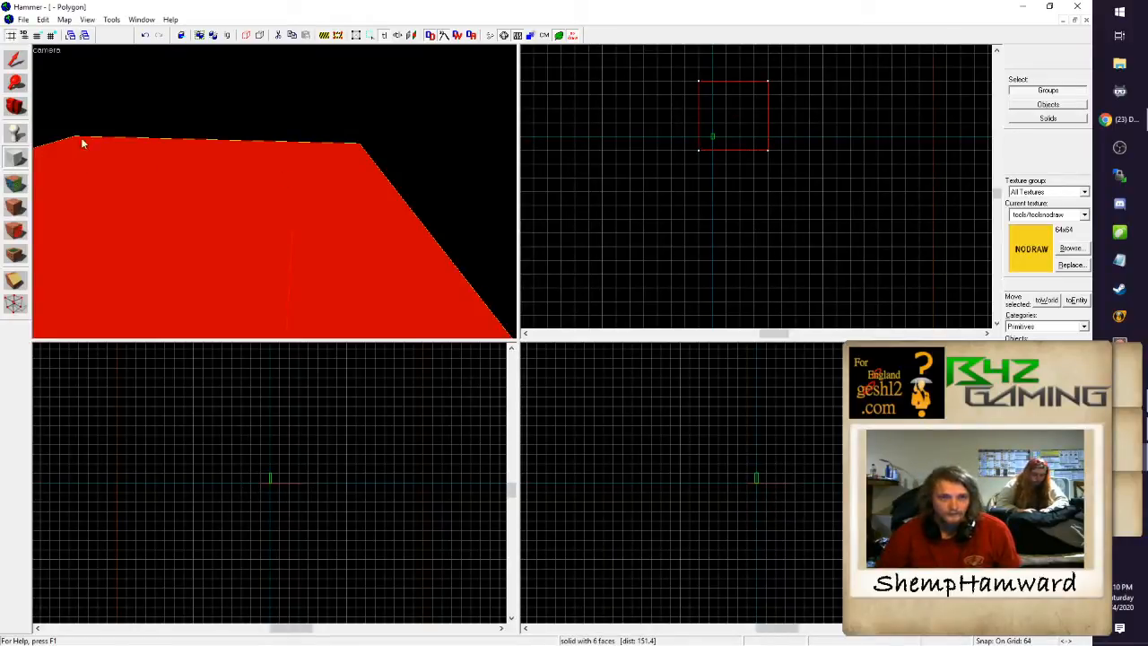
# Step: Delete the info_player_deathmatch entity standing on the floor brush and bring it back
pyautogui.click(15, 60)
pyautogui.press('z')
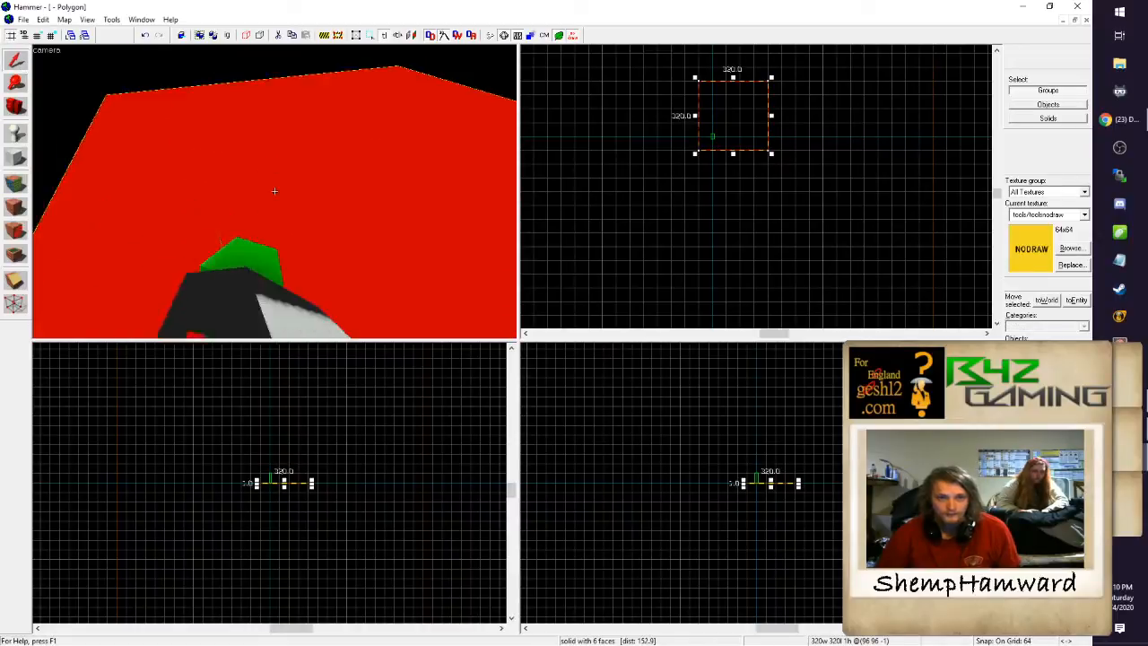
pyautogui.press('s')
pyautogui.press('w')
pyautogui.press('a')
pyautogui.press('s')
pyautogui.click(274, 191)
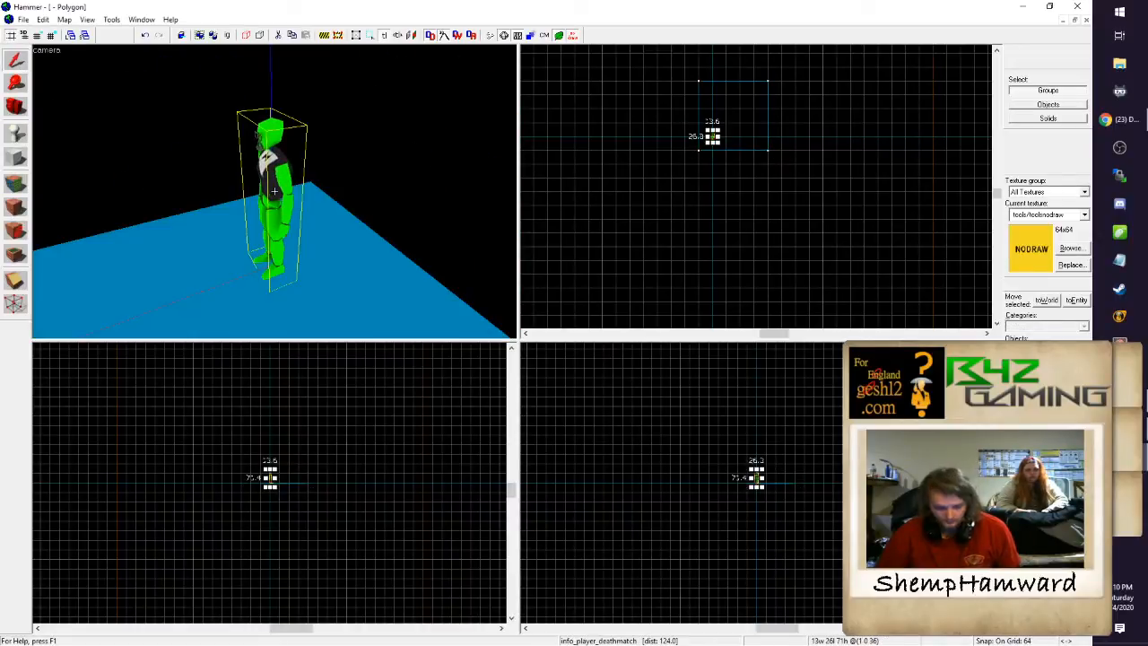
pyautogui.press('Delete')
pyautogui.hotkey('ctrl', 'z')
# Step: Tie the 320 by 320 unit floor brush to a func_detail entity
pyautogui.press('s')
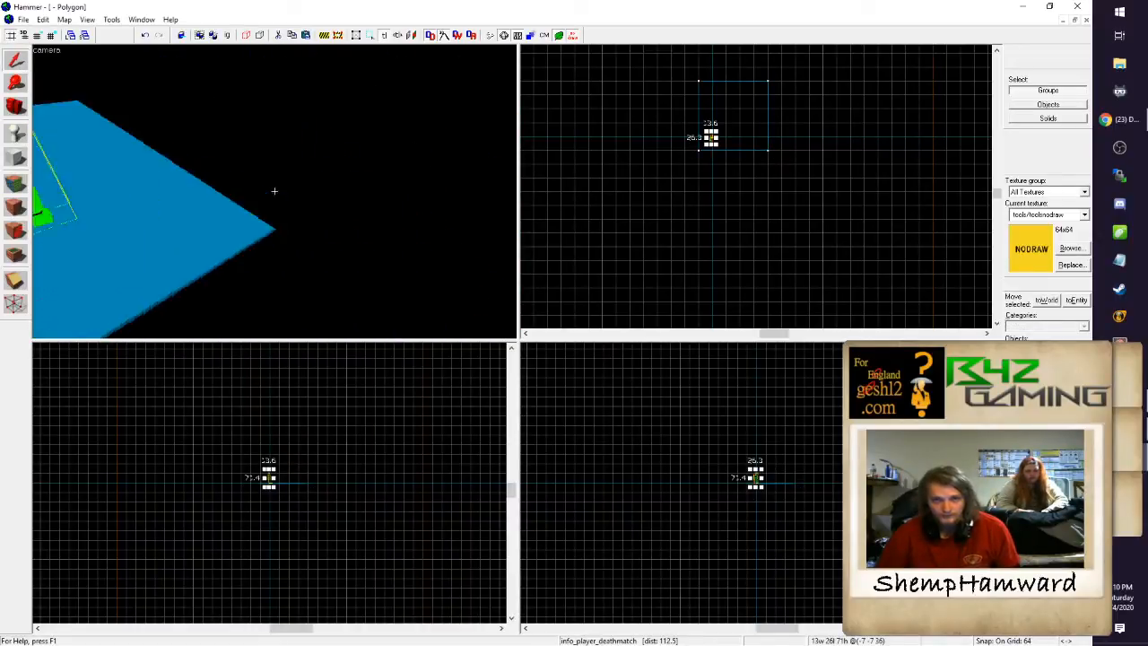
pyautogui.press('w')
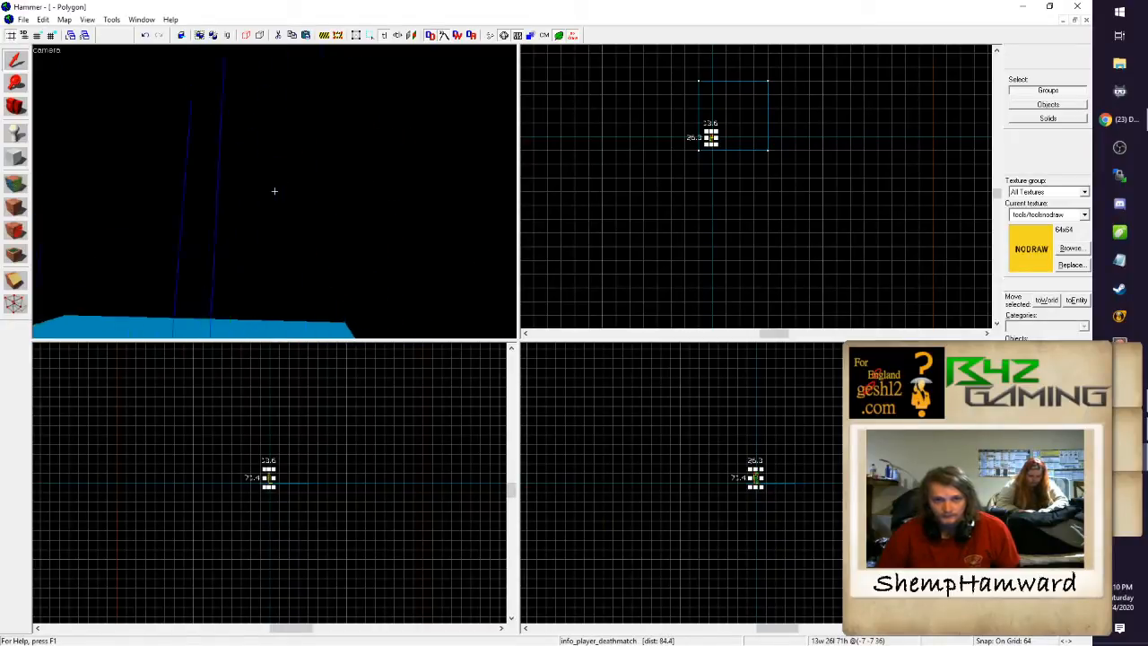
pyautogui.press('w')
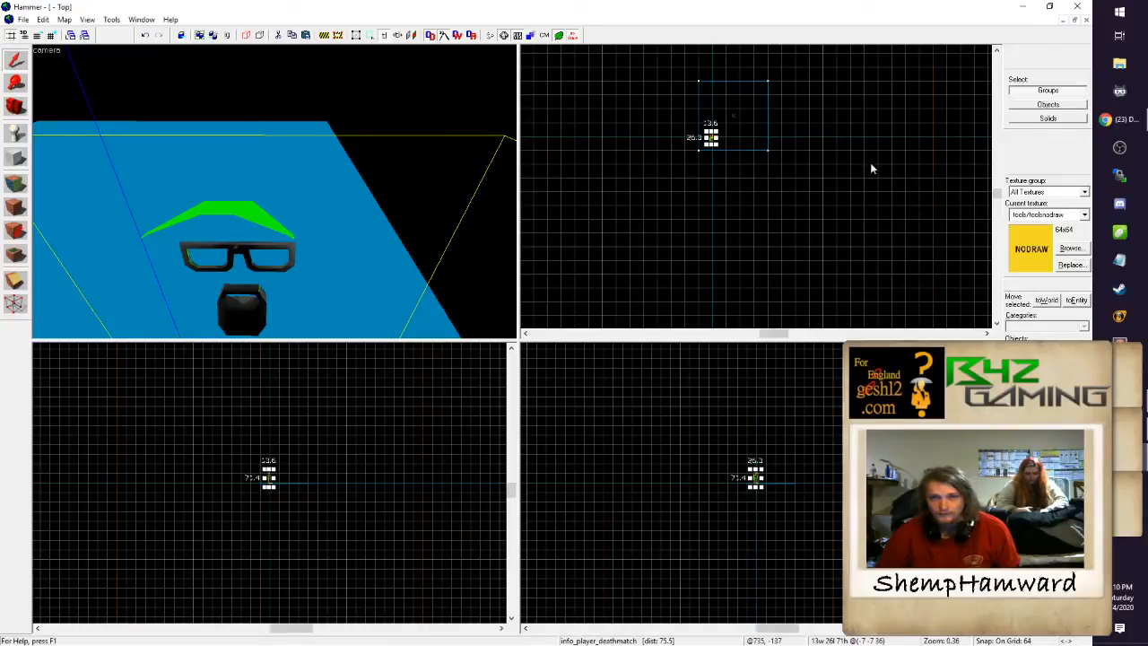
pyautogui.click(737, 117)
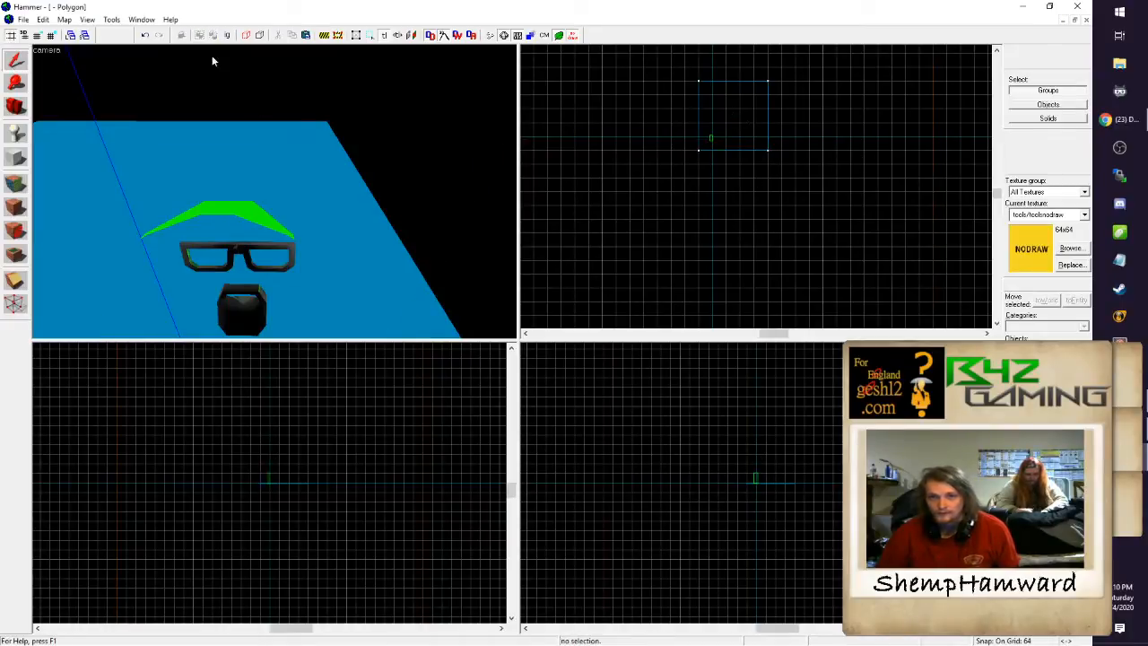
pyautogui.click(734, 113)
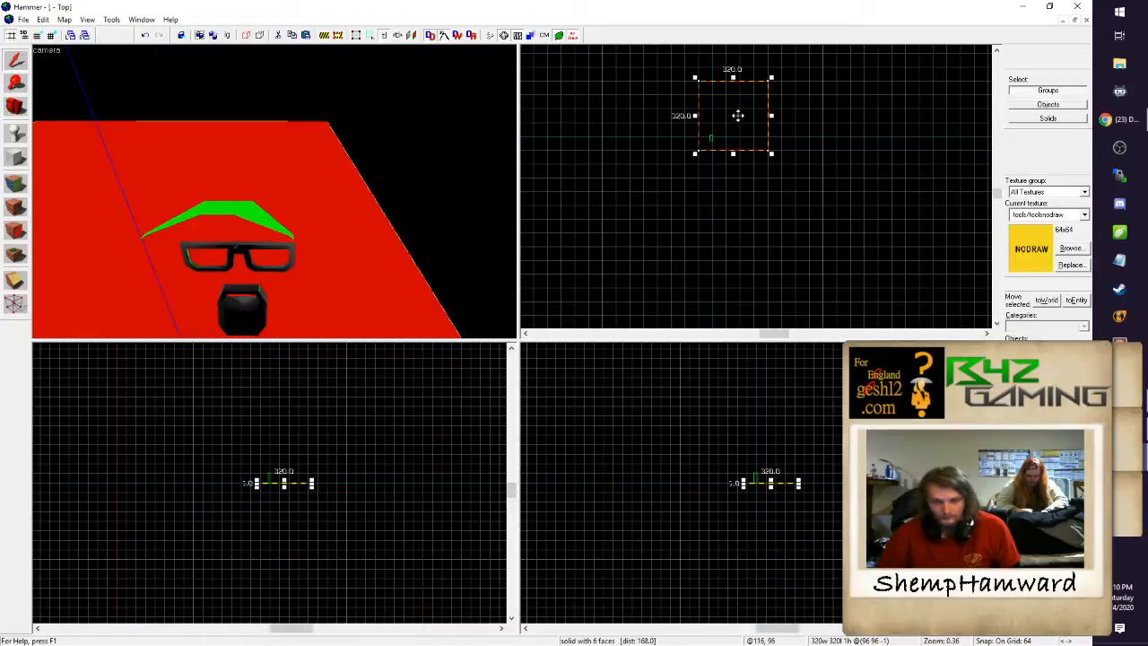
pyautogui.hotkey('ctrl', 't')
pyautogui.click(669, 470)
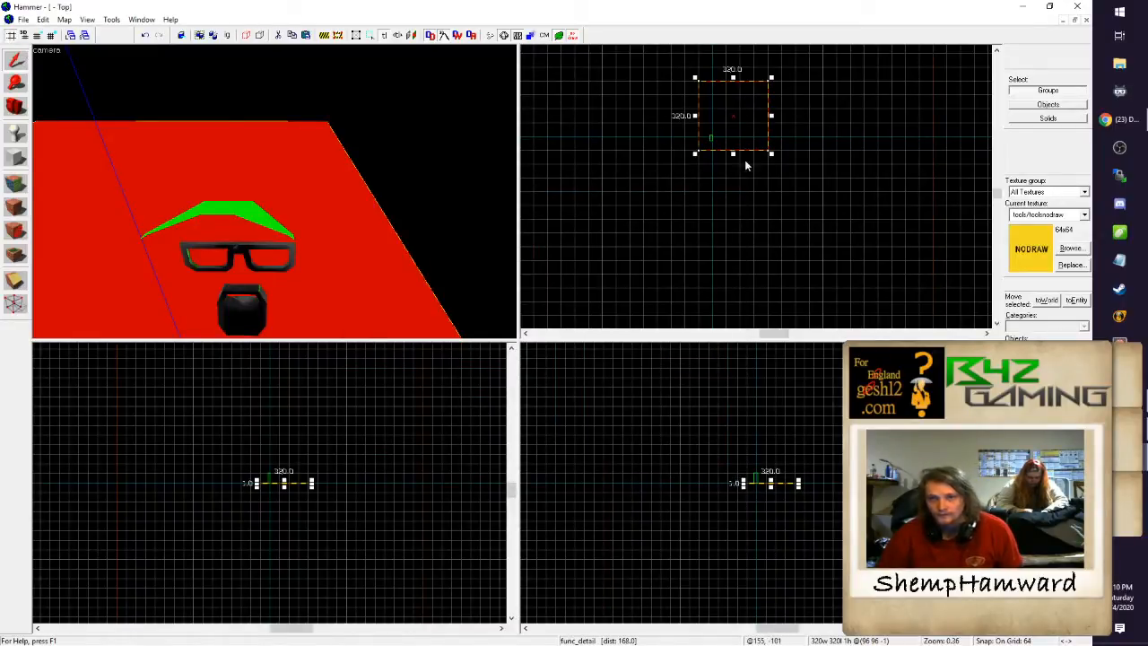
# Step: Clone the floor brush against its north edge as a strip 704 by 128 units, and clone that strip north of itself
pyautogui.scroll(-3, 815, 107)
pyautogui.click(996, 51)
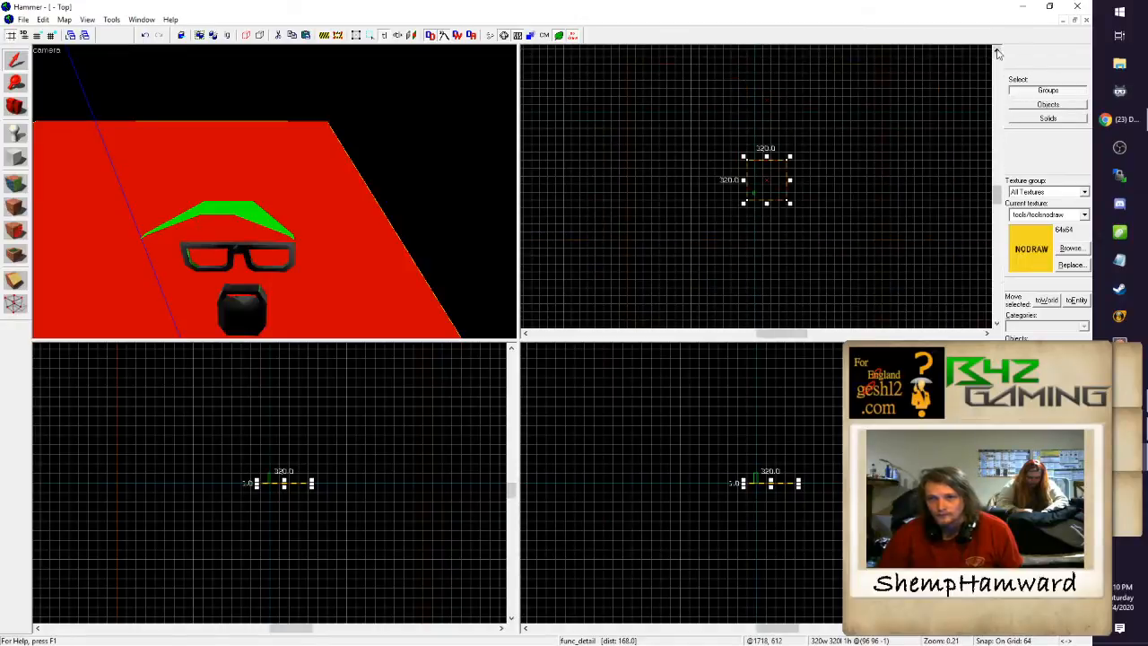
pyautogui.click(990, 54)
pyautogui.click(994, 51)
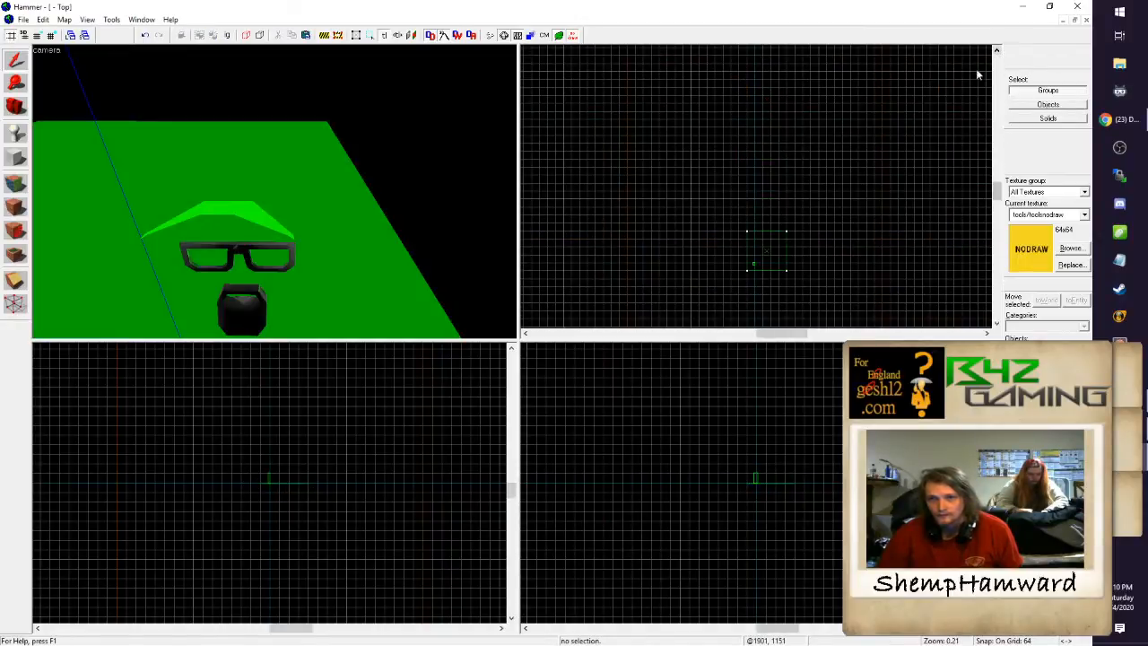
pyautogui.scroll(2, 794, 261)
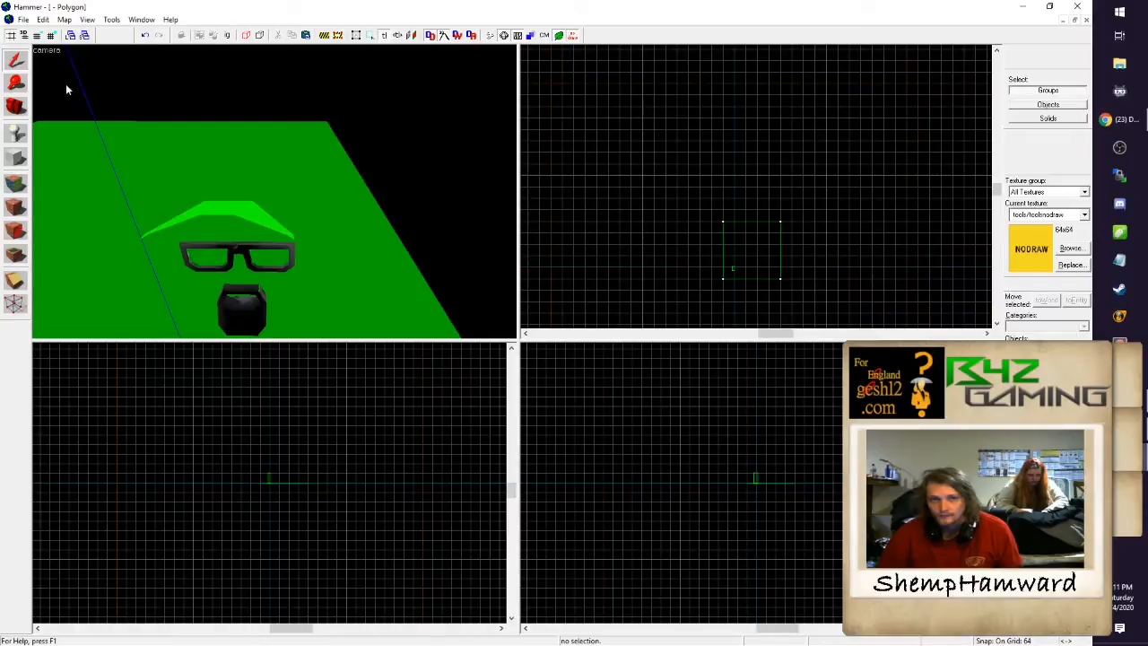
pyautogui.click(755, 255)
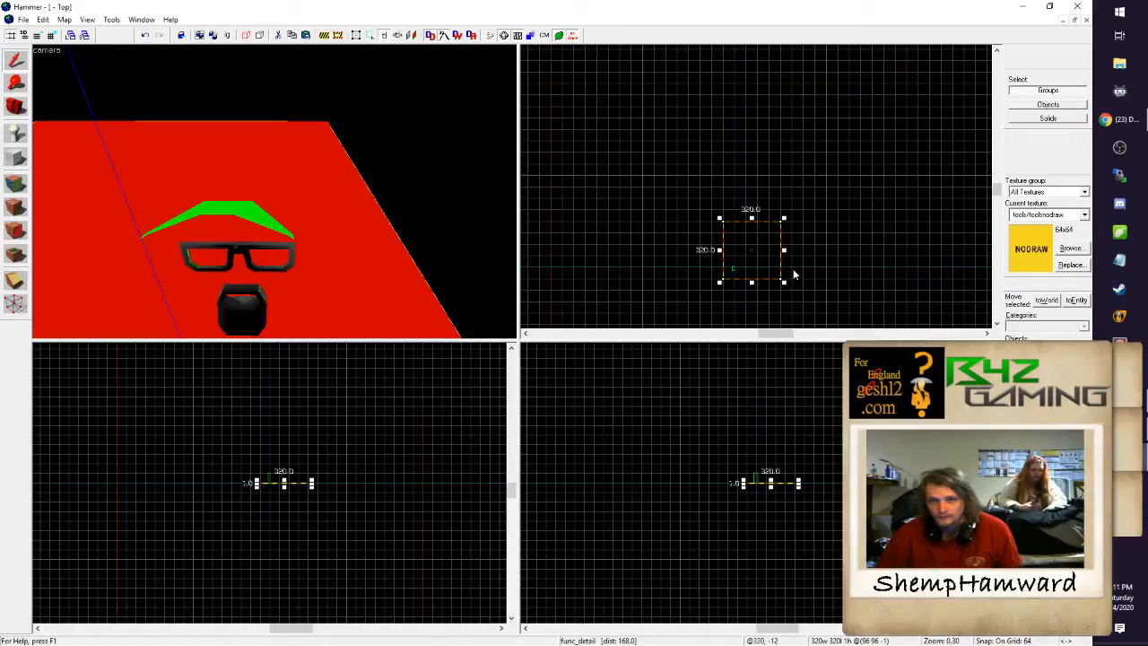
pyautogui.scroll(2, 793, 268)
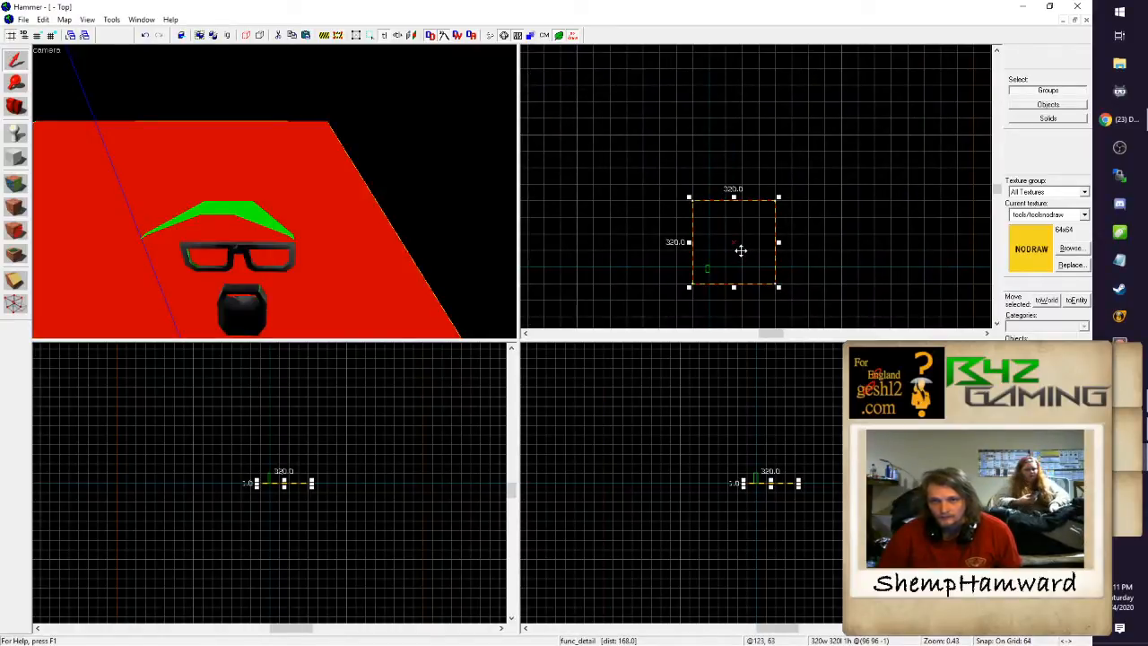
pyautogui.moveTo(741, 250); pyautogui.dragTo(879, 189)
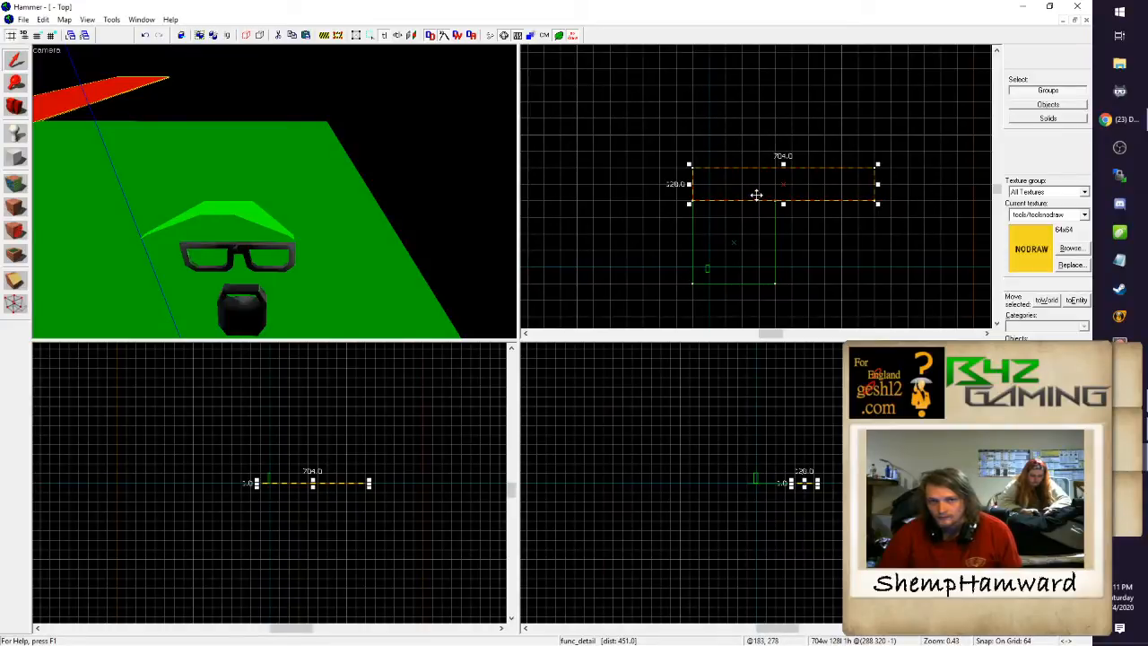
pyautogui.moveTo(756, 195); pyautogui.dragTo(761, 167)
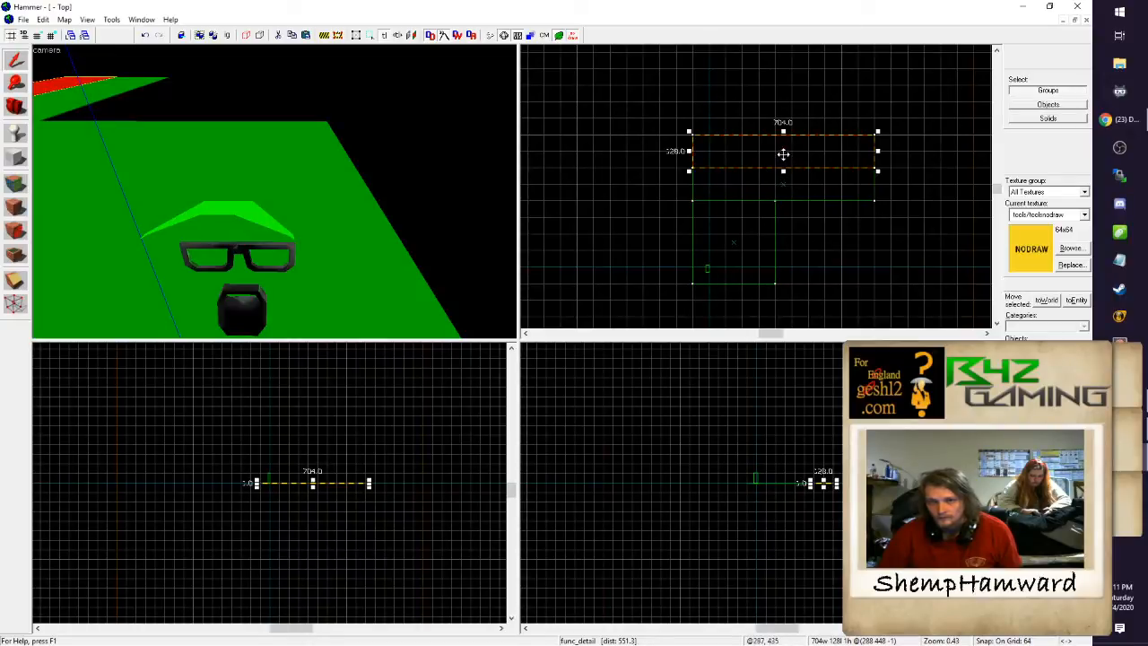
# Step: Shift the outer strip 64 units north and fill the gap with a 704 by 64 unit copy, 129 units high
pyautogui.moveTo(783, 155)
pyautogui.mouseDown()
pyautogui.moveTo(780, 137)
pyautogui.moveTo(819, 160)
pyautogui.moveTo(783, 136)
pyautogui.moveTo(783, 147)
pyautogui.mouseUp()
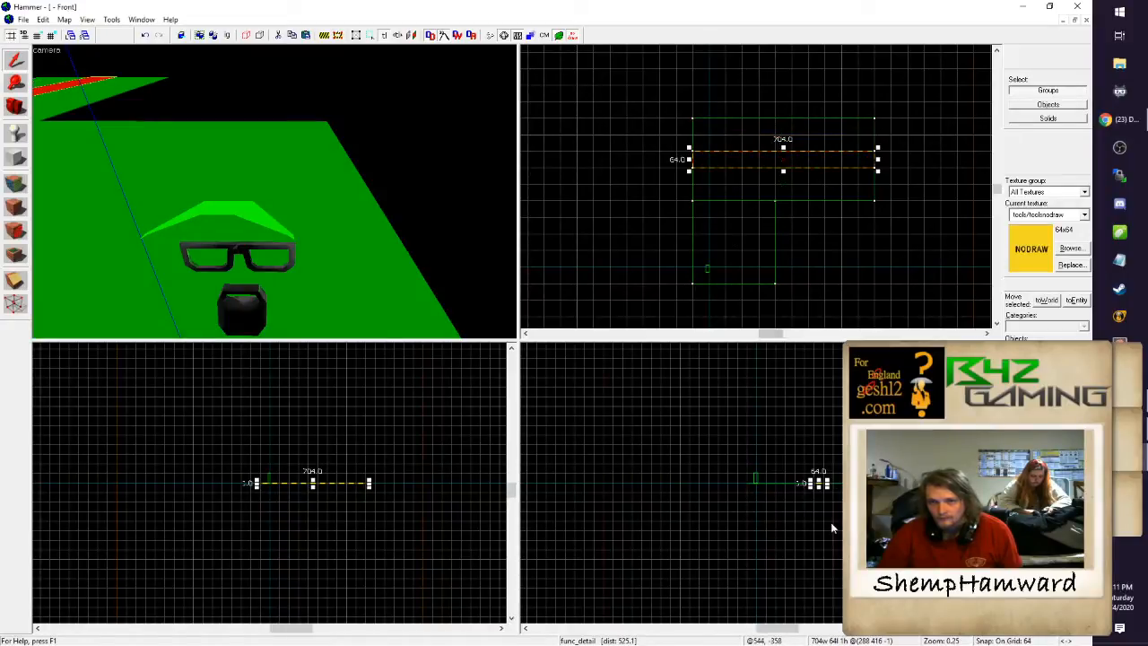
pyautogui.scroll(2, 817, 484)
pyautogui.moveTo(819, 484); pyautogui.dragTo(822, 453)
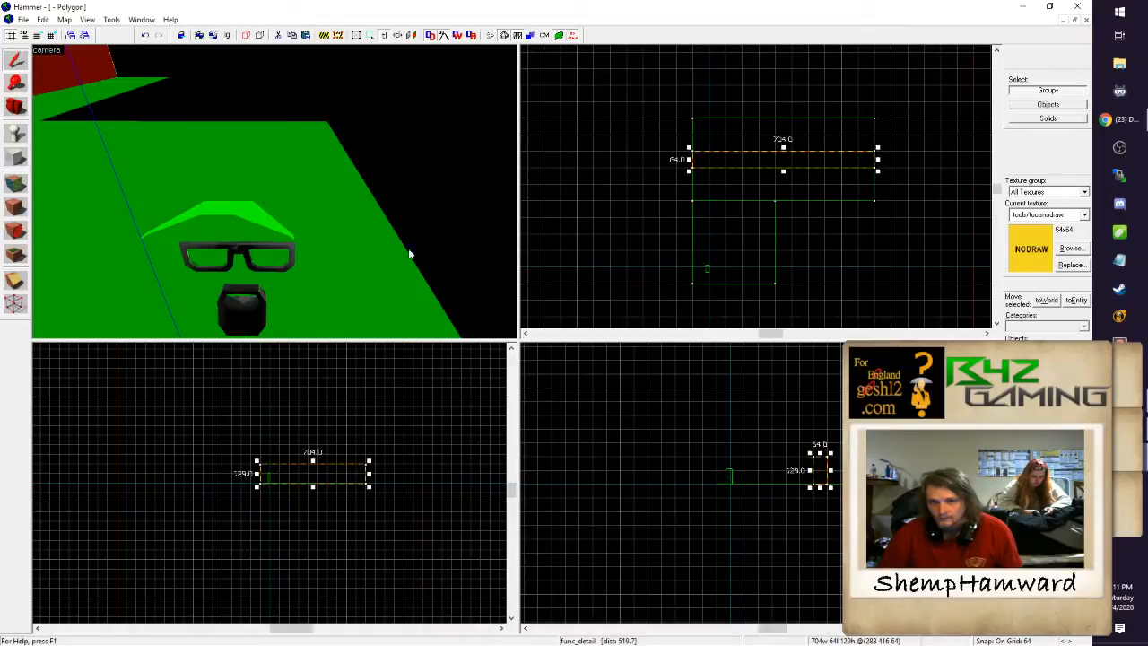
# Step: Lower the 704 by 64 unit block between the two strips to 65 units high
pyautogui.press('z')
pyautogui.press('w')
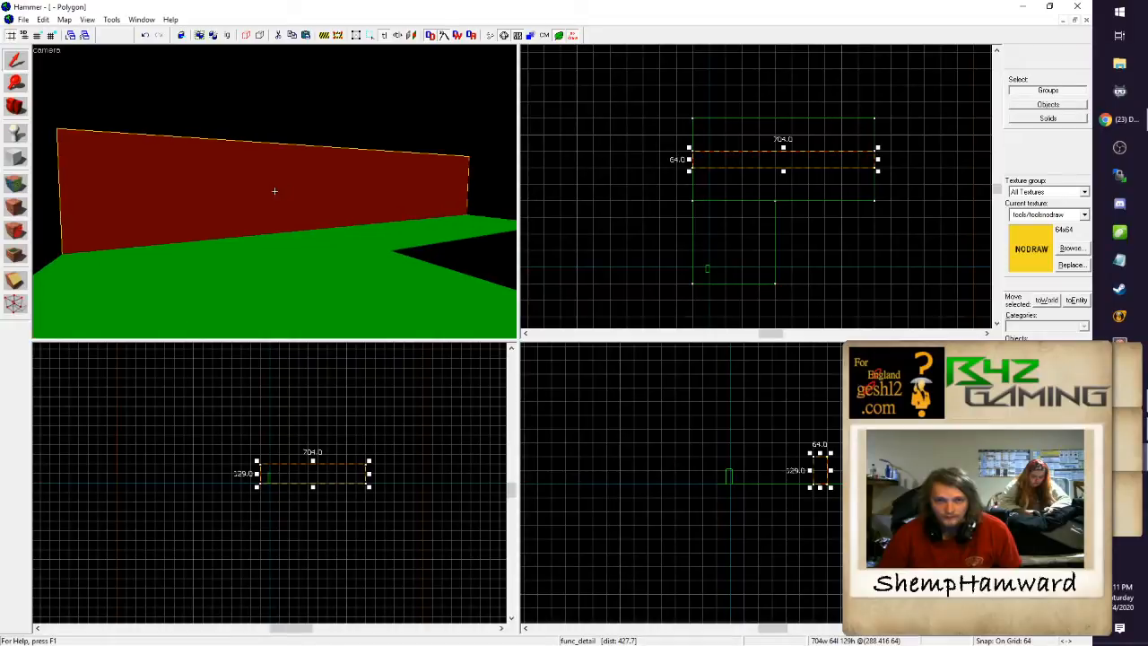
pyautogui.press('z')
pyautogui.moveTo(312, 463); pyautogui.dragTo(312, 476)
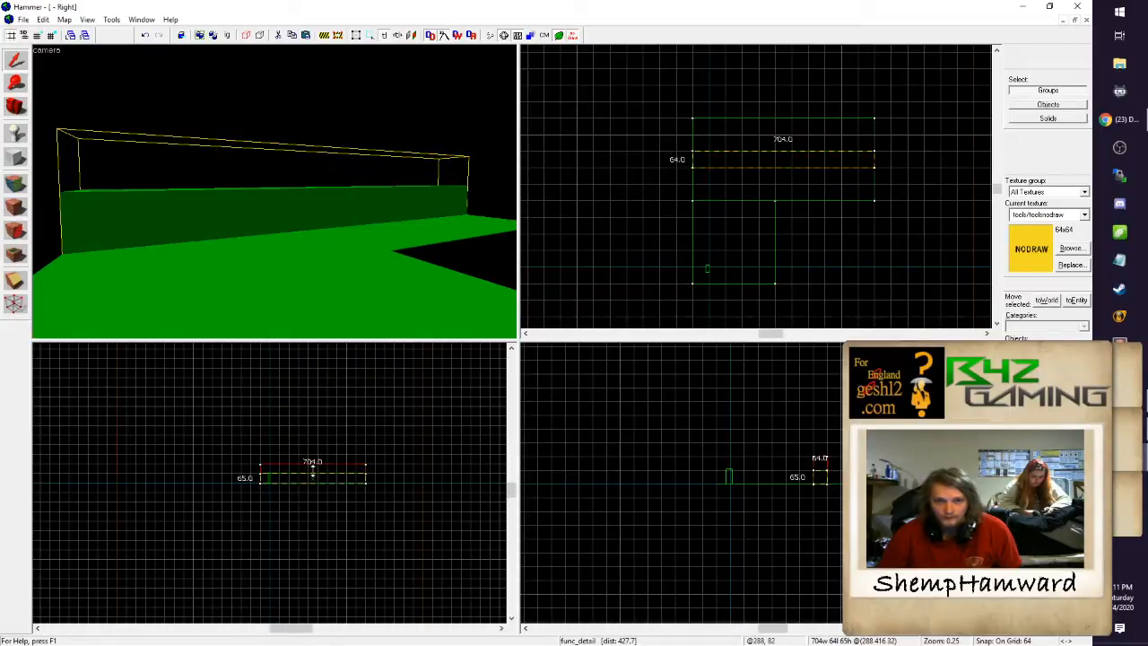
pyautogui.press('z')
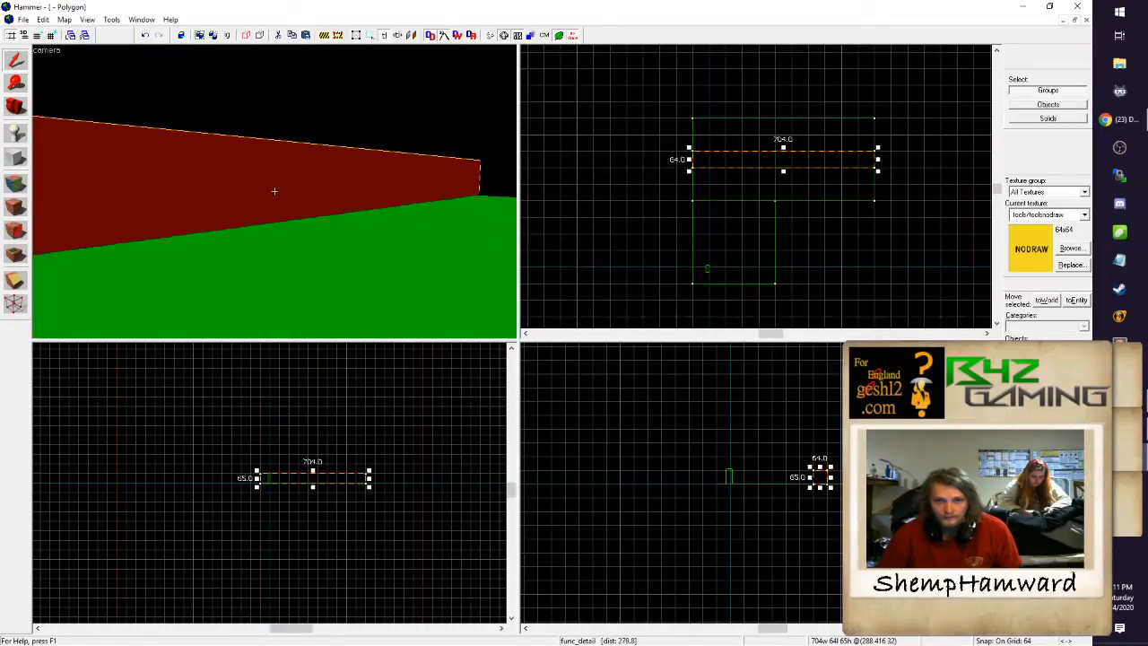
pyautogui.press('w')
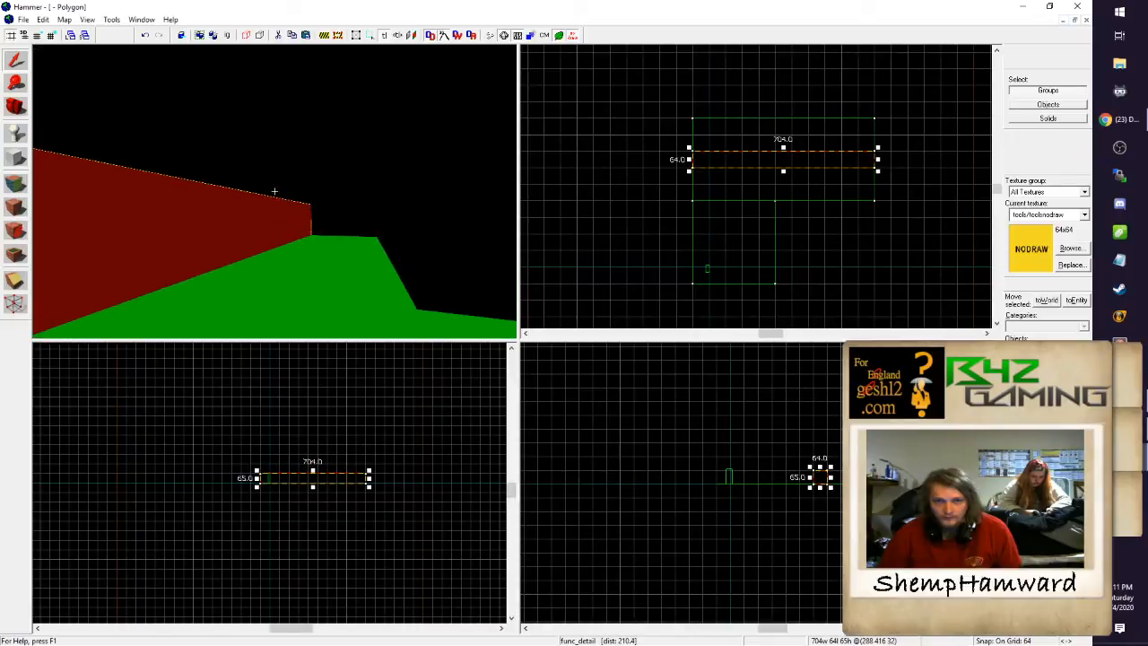
pyautogui.press('d')
pyautogui.press('w')
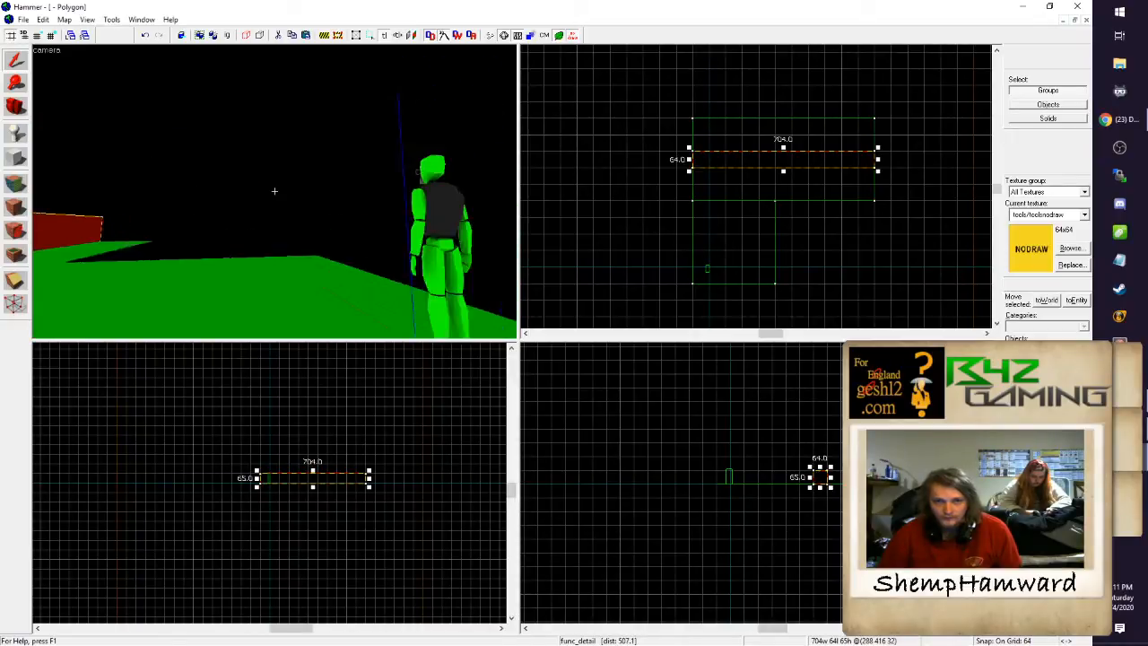
pyautogui.press('w')
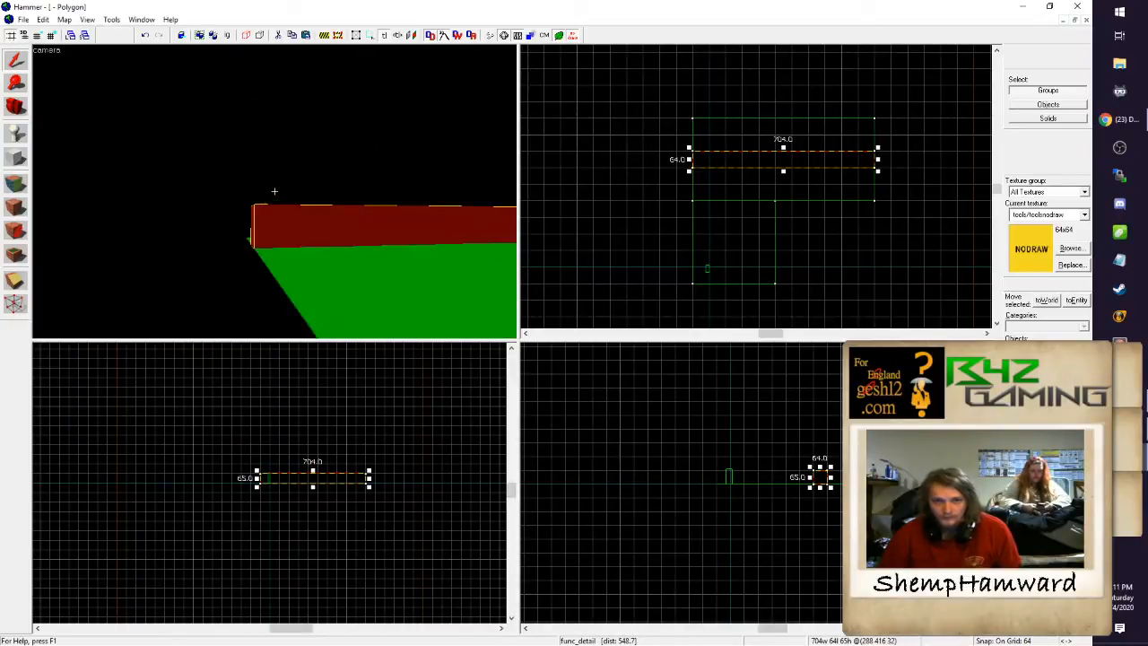
# Step: Place a second info_player_deathmatch on the strip just south of the block, near its west end
pyautogui.click(274, 191)
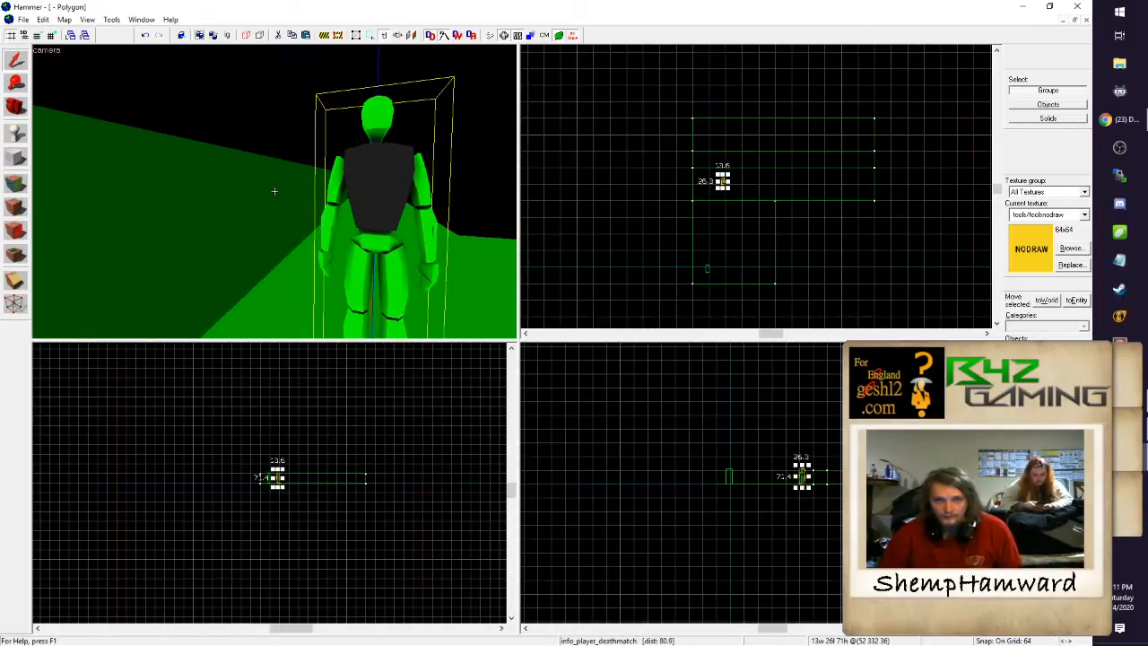
pyautogui.press('d')
pyautogui.press('s')
pyautogui.press('w')
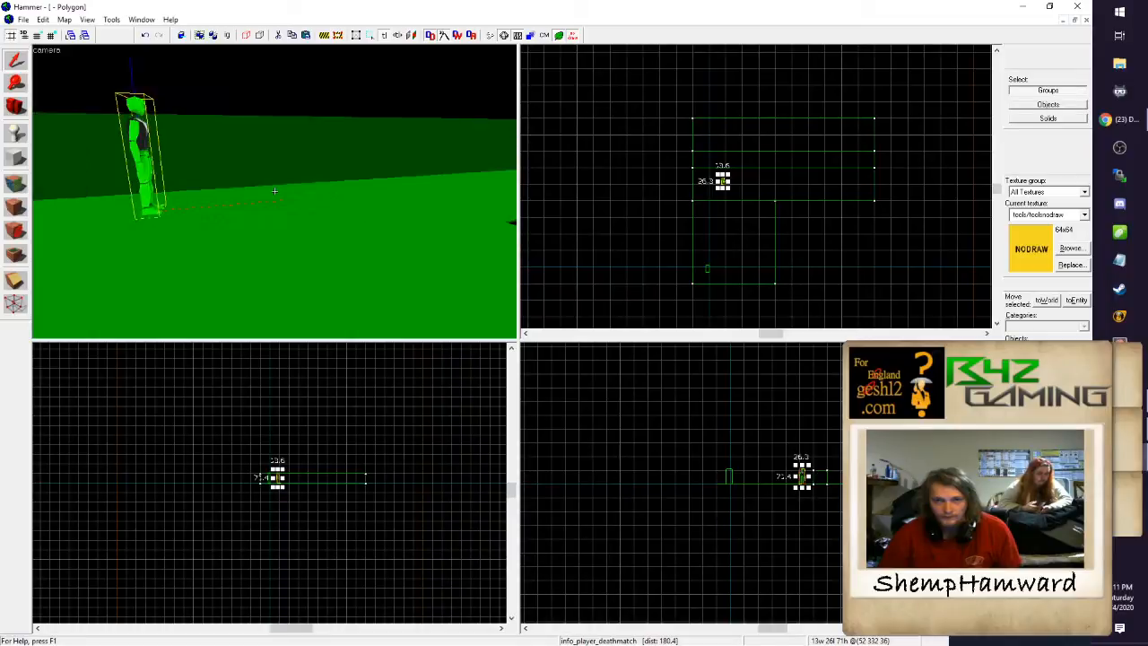
pyautogui.press('s')
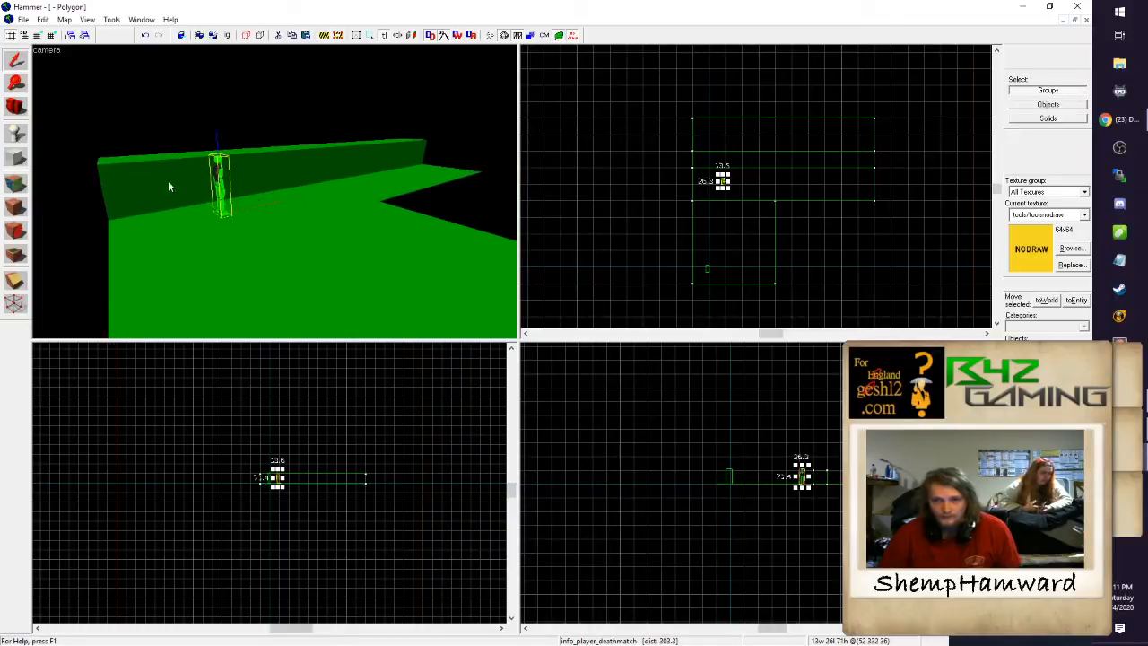
# Step: Raise the block between the two strips to 129 units high and compare it with the player model
pyautogui.click(168, 187)
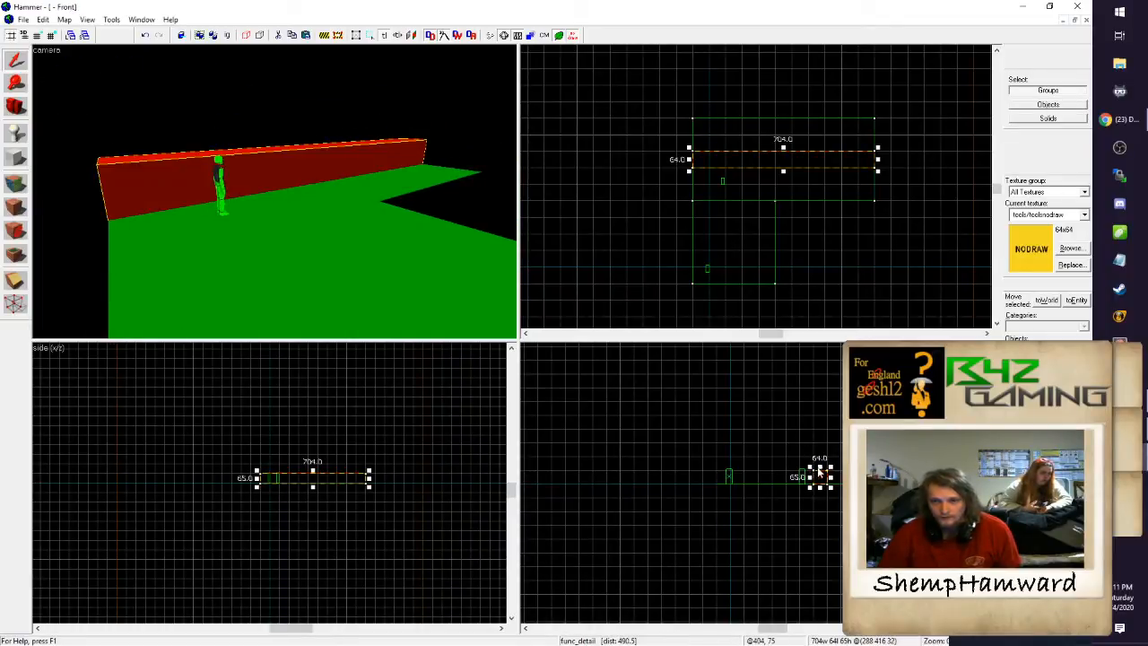
pyautogui.moveTo(820, 464); pyautogui.dragTo(819, 451)
pyautogui.press('z')
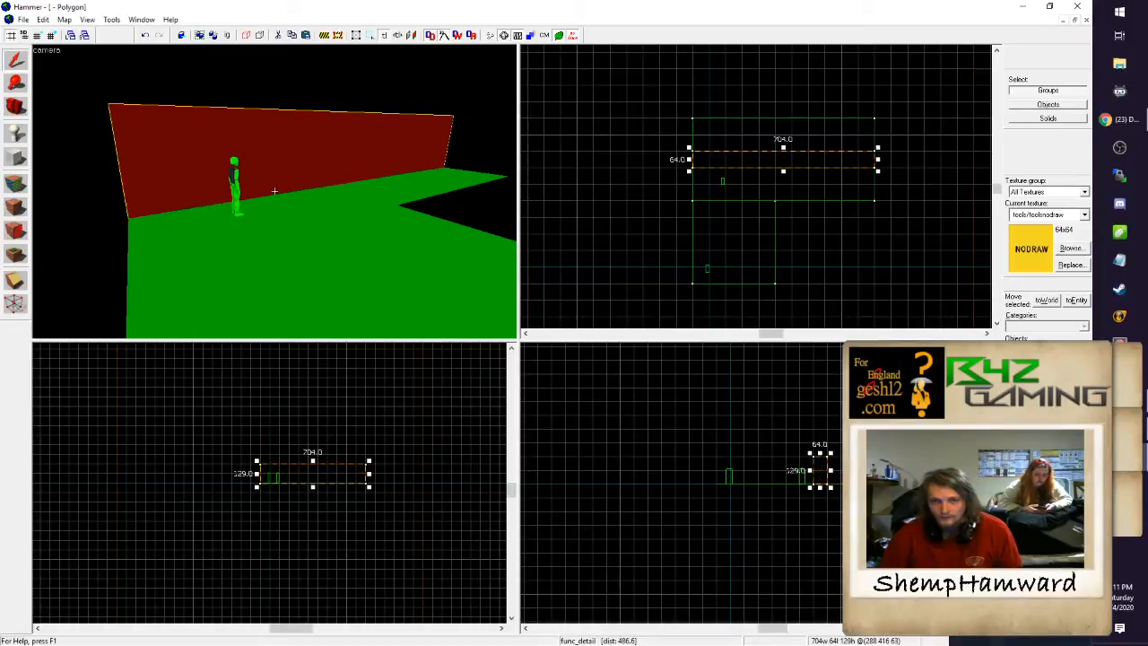
pyautogui.press('a')
pyautogui.press('w')
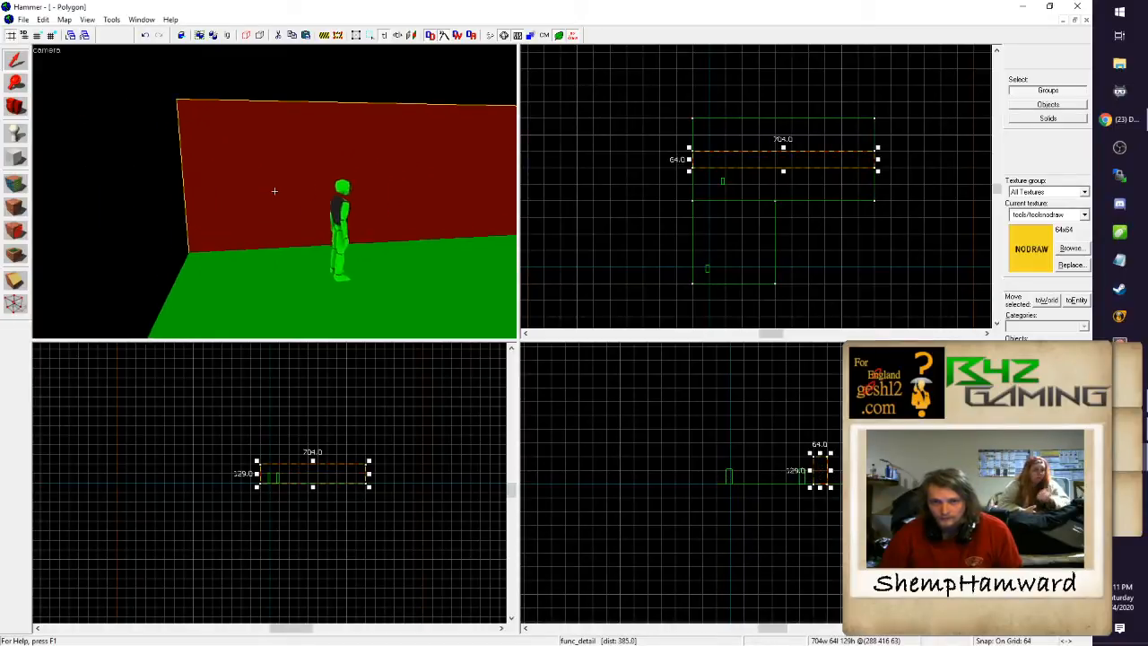
pyautogui.press('s')
pyautogui.press('s')
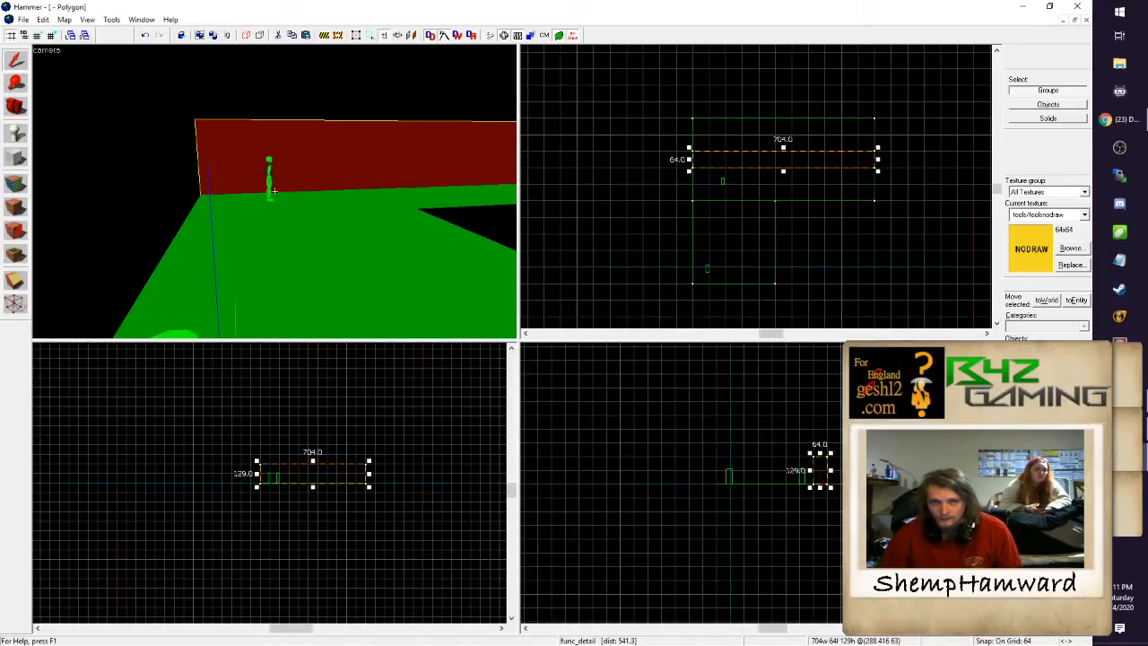
pyautogui.press('z')
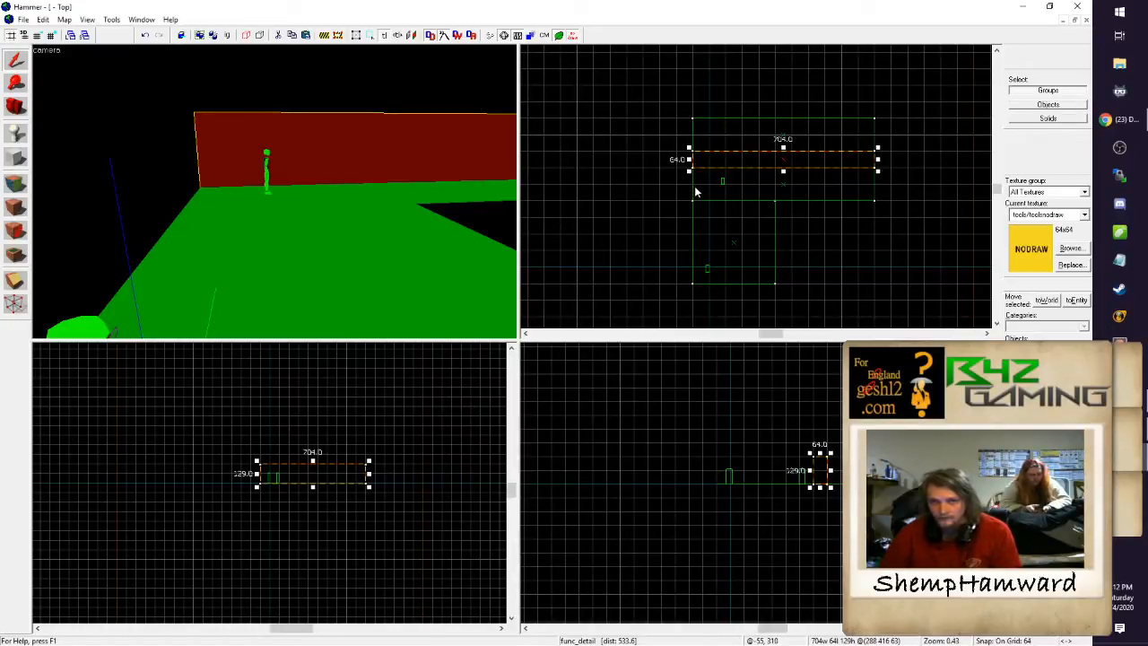
# Step: Replace the raised block with a 640 by 32 unit thin strip on a 32 unit grid, leaving 64 units free at the west end
pyautogui.press('Delete')
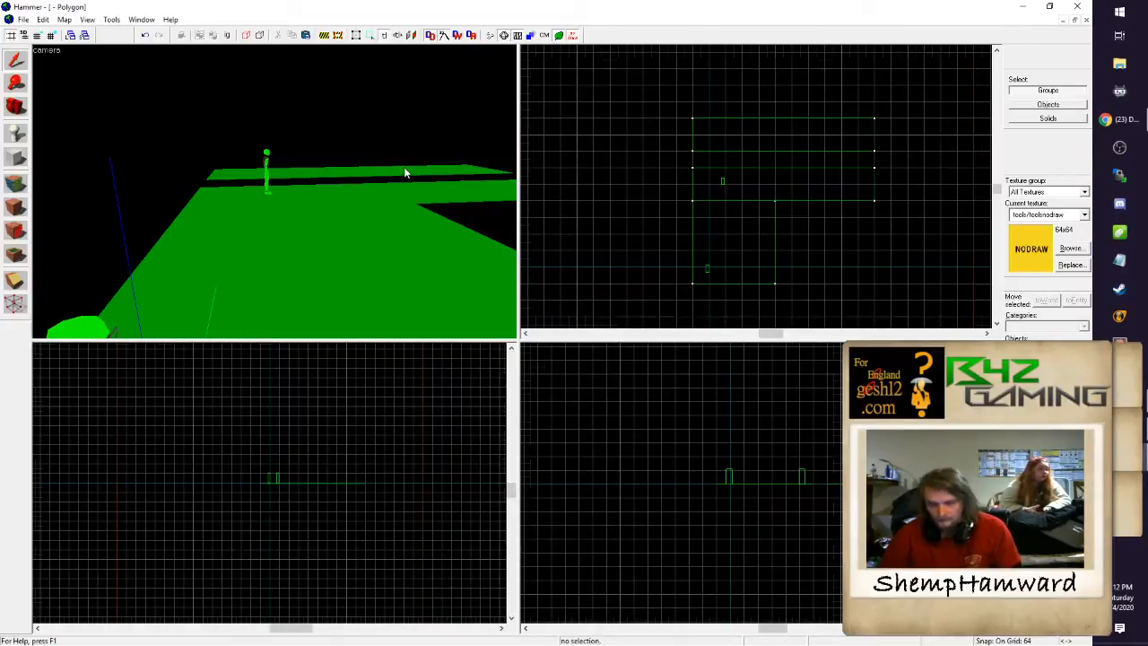
pyautogui.press('[')
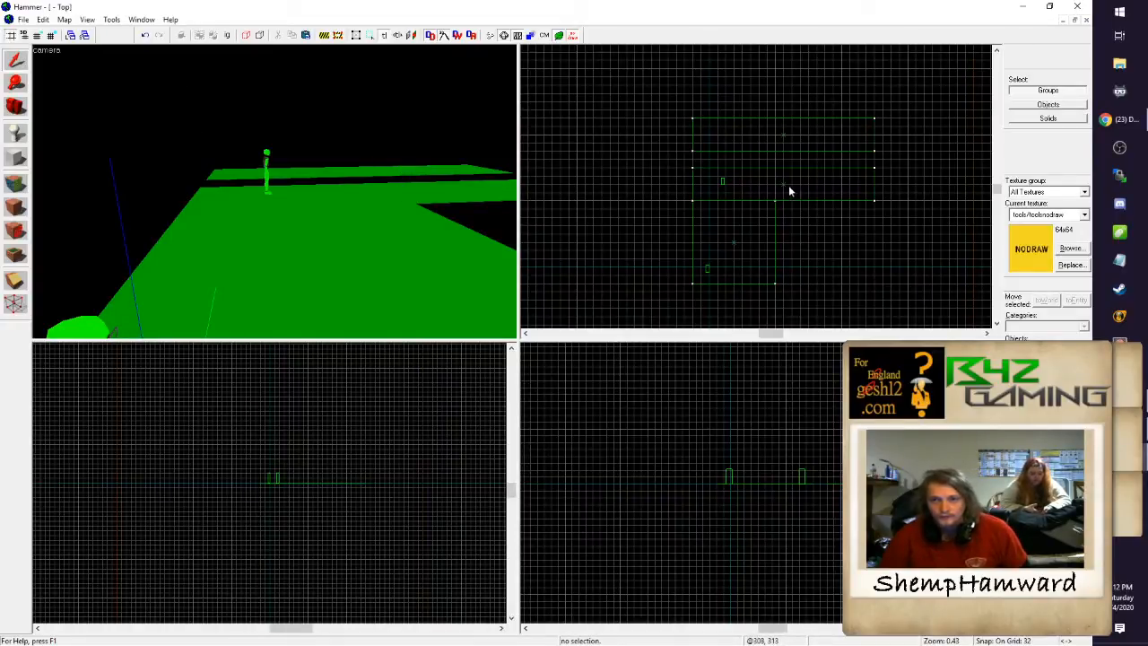
pyautogui.hotkey('ctrl', 'z')
pyautogui.moveTo(793, 189)
pyautogui.mouseDown()
pyautogui.moveTo(792, 166)
pyautogui.moveTo(774, 174)
pyautogui.mouseUp()
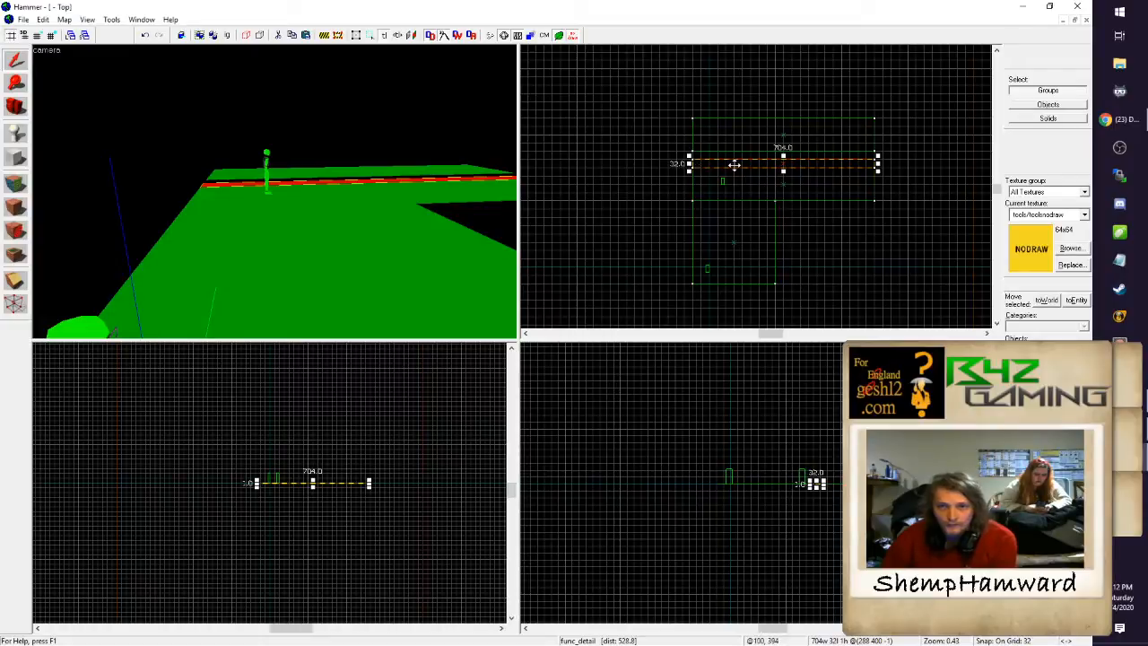
pyautogui.moveTo(734, 165); pyautogui.dragTo(750, 167)
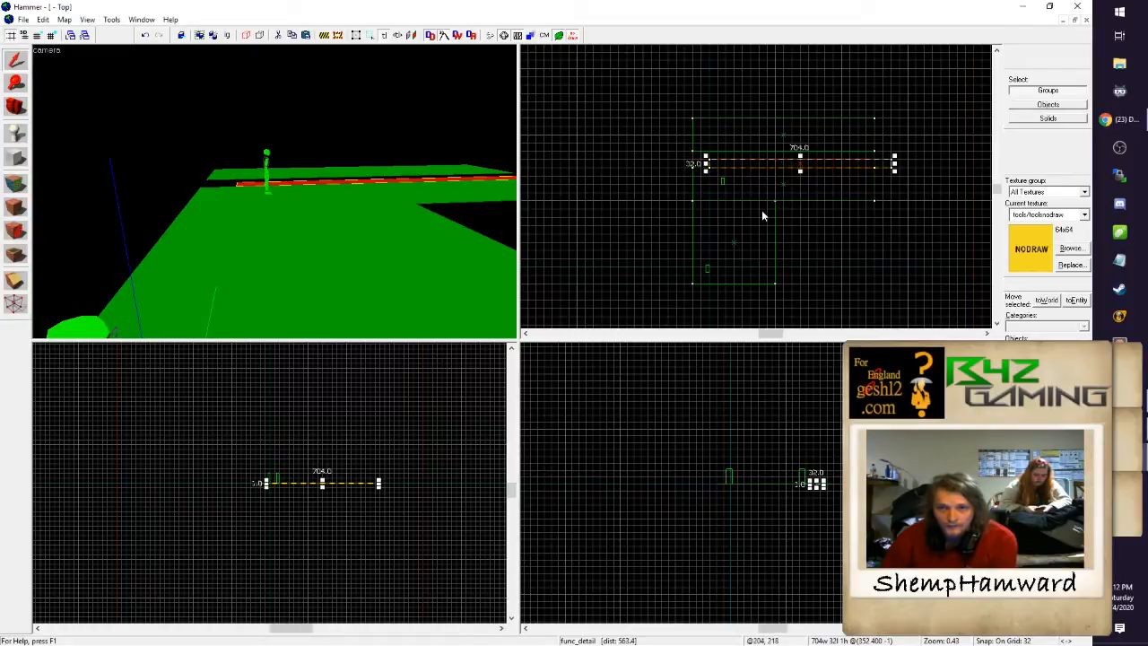
pyautogui.moveTo(894, 164); pyautogui.dragTo(874, 165)
# Step: Move the outer strip 32 units south and fill the gap at the west end with a 64 by 32 unit copy of the narrow strip
pyautogui.click(783, 134)
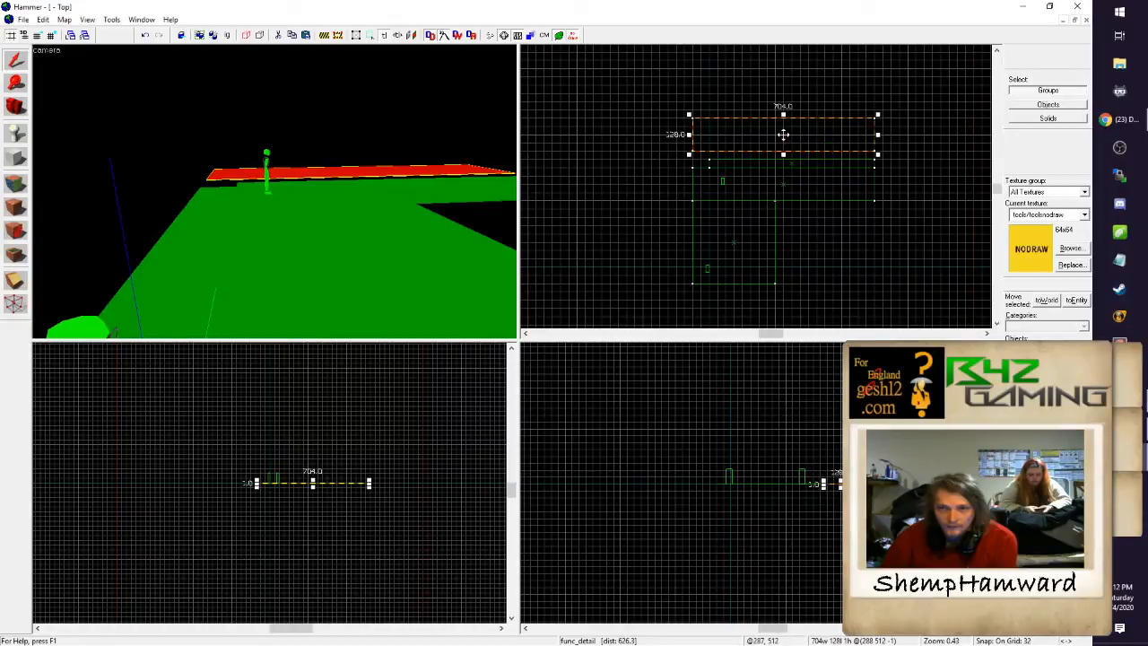
pyautogui.moveTo(783, 135); pyautogui.dragTo(783, 140)
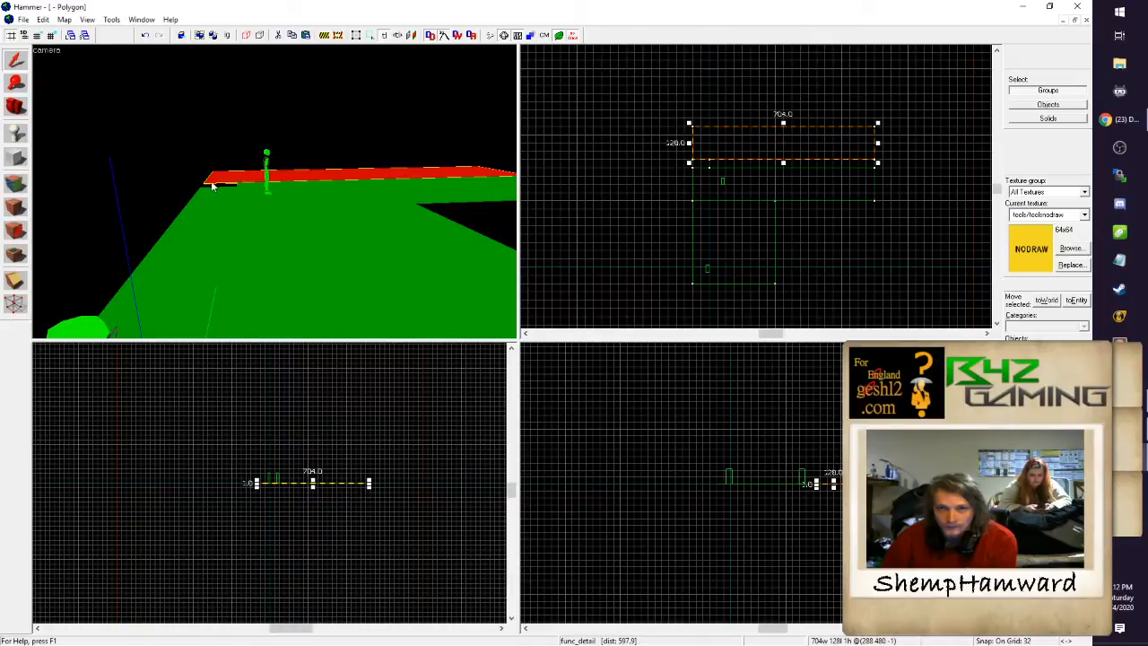
pyautogui.click(242, 185)
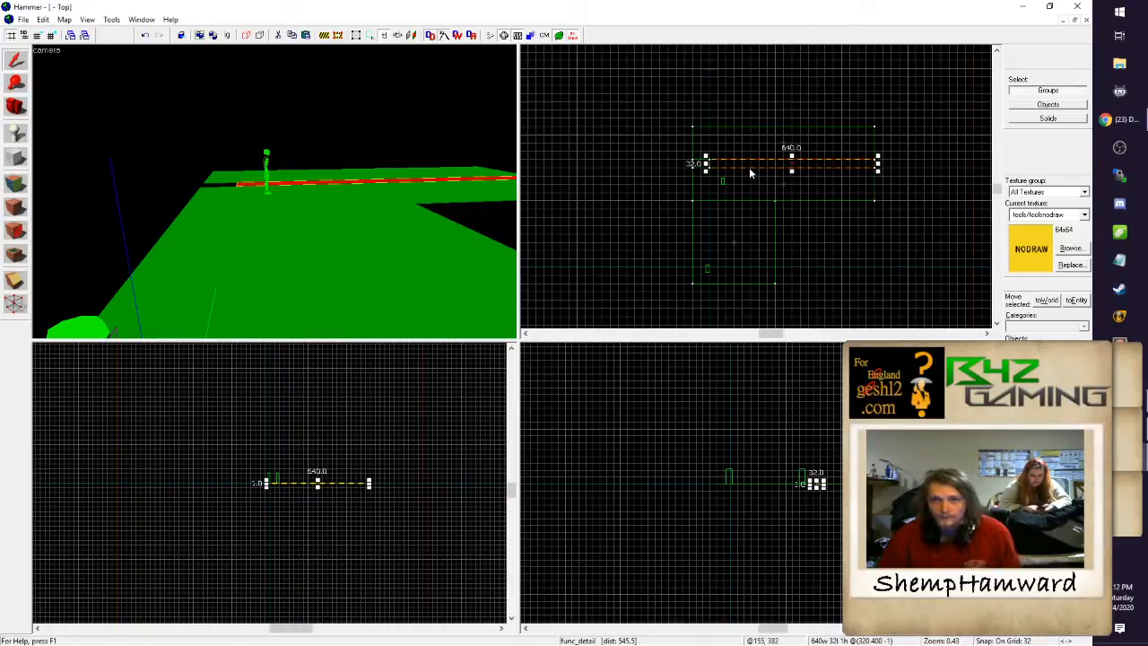
pyautogui.moveTo(750, 165); pyautogui.dragTo(733, 165)
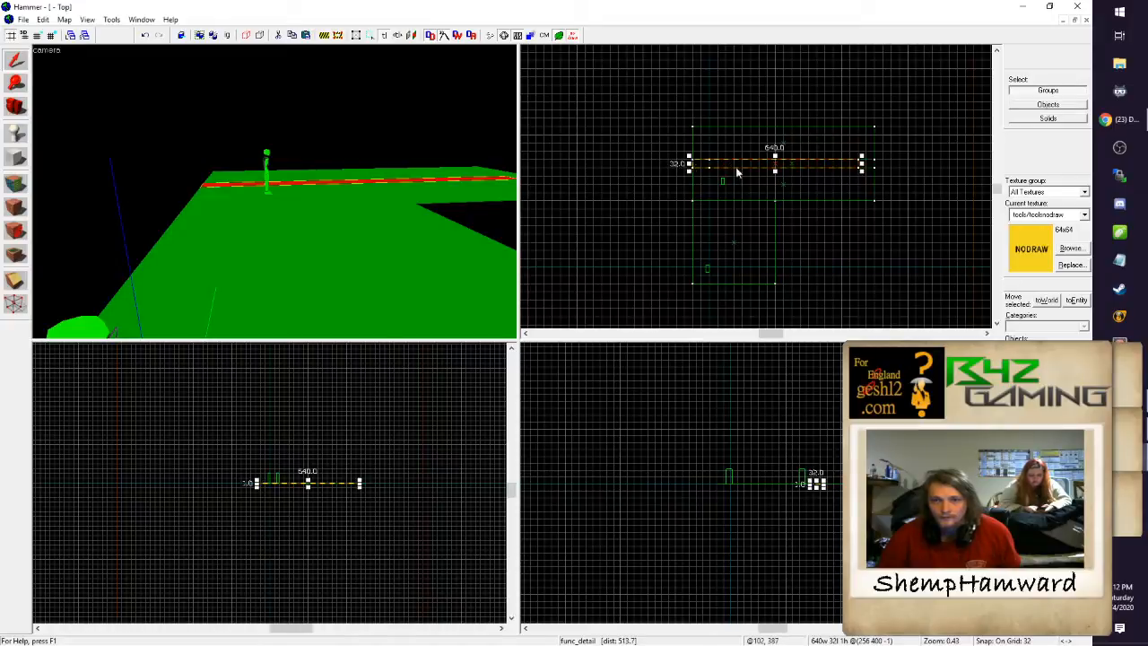
pyautogui.moveTo(858, 163); pyautogui.dragTo(713, 164)
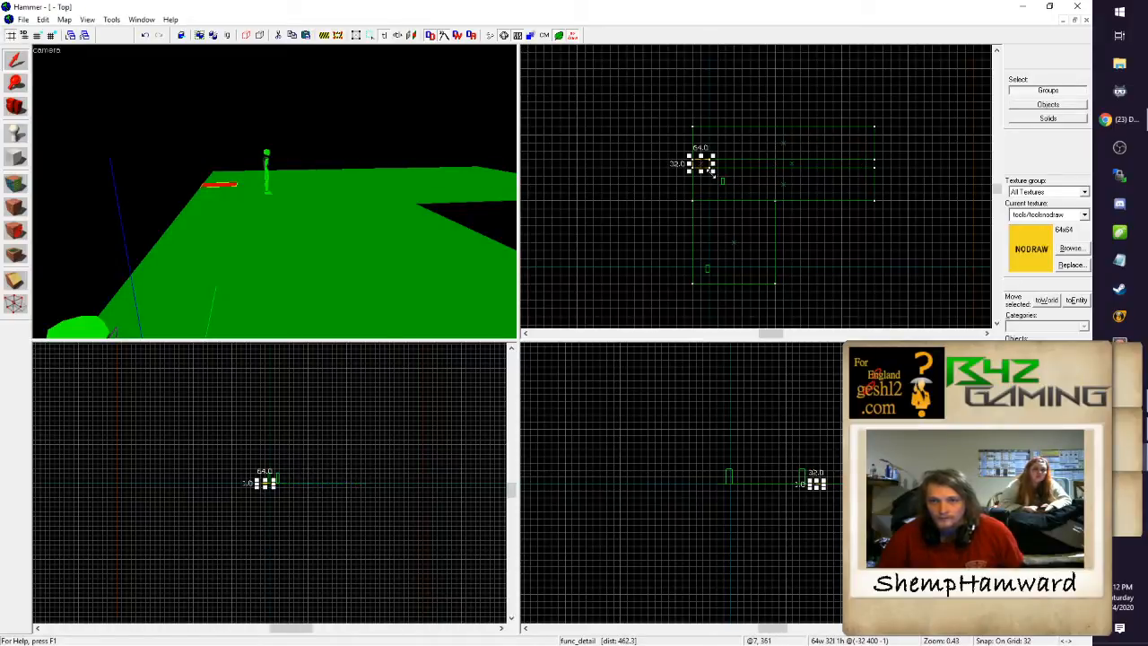
# Step: Try extending the outer strip northwards to 224 units deep, and undo the resize
pyautogui.click(786, 143)
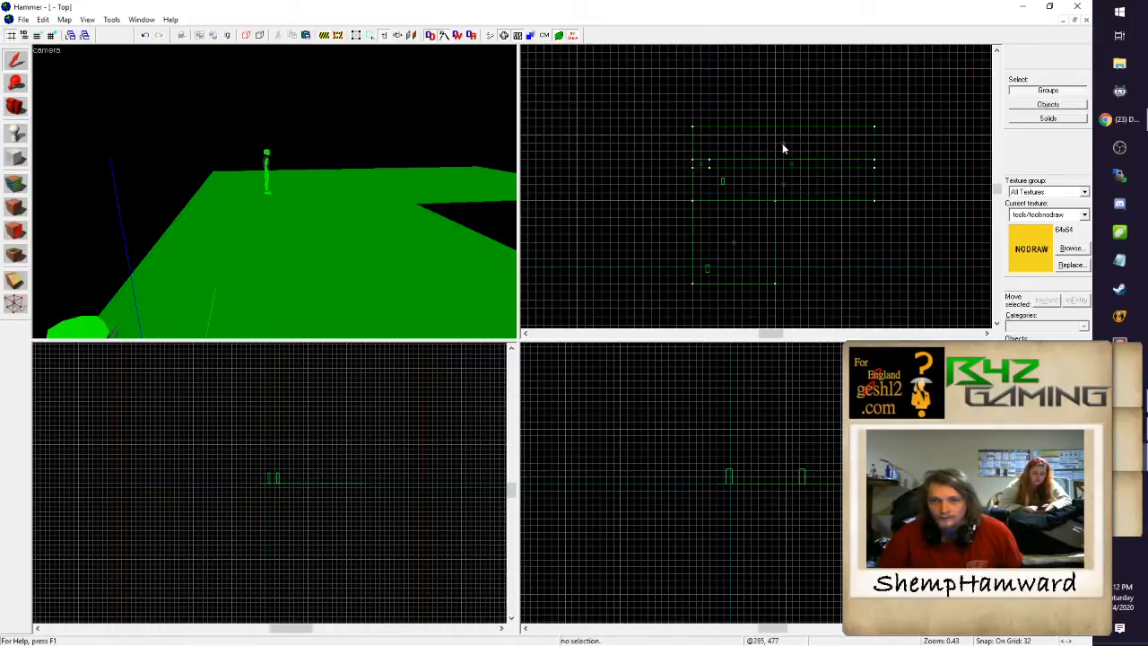
pyautogui.click(782, 142)
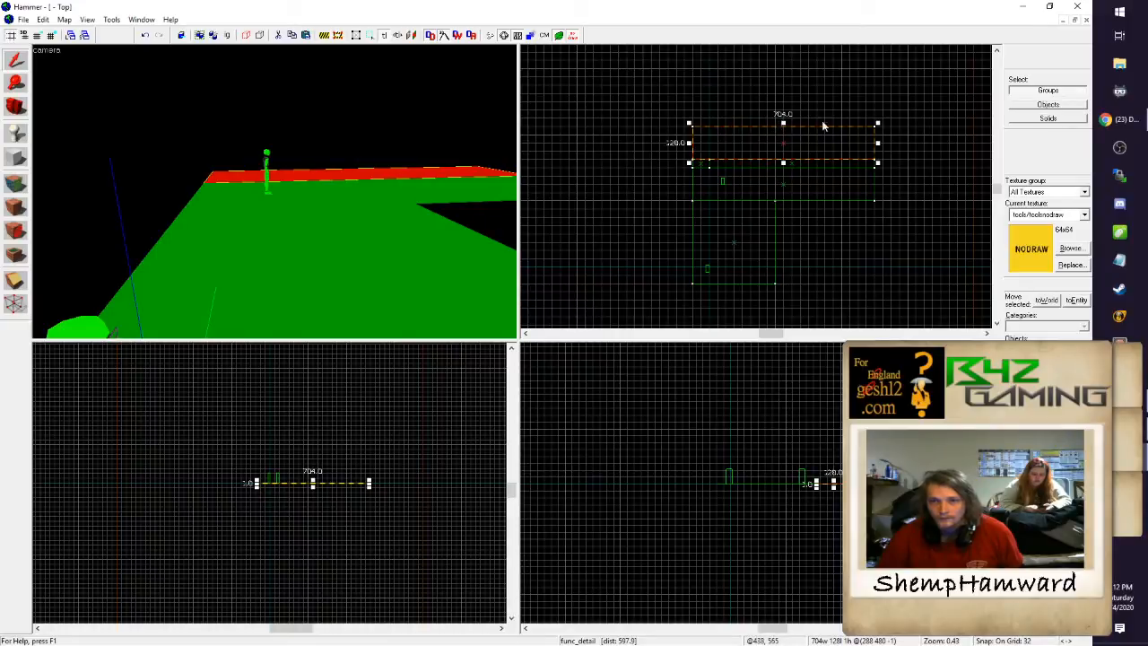
pyautogui.moveTo(783, 123); pyautogui.dragTo(783, 98)
pyautogui.press('z')
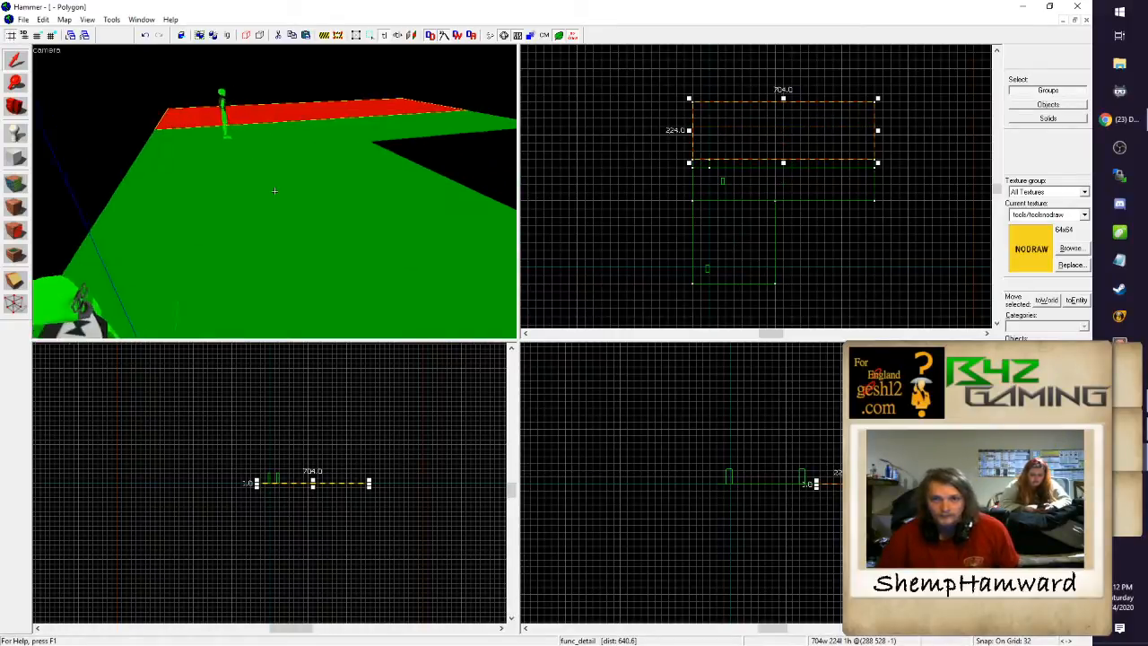
pyautogui.press('w')
pyautogui.press('d')
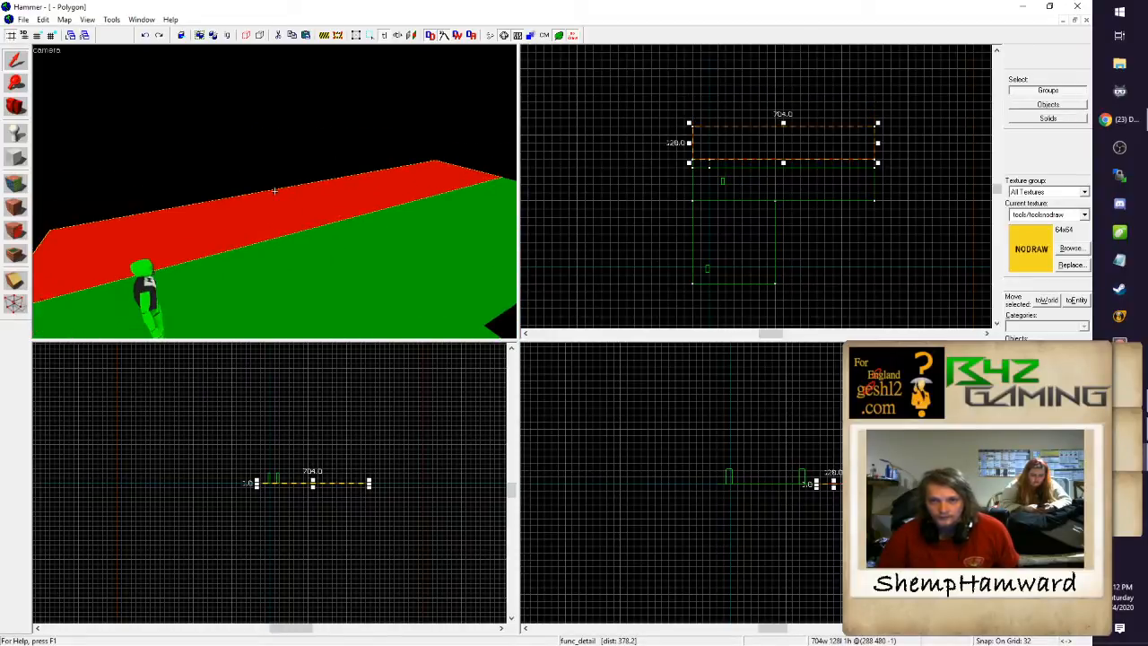
pyautogui.press('Delete')
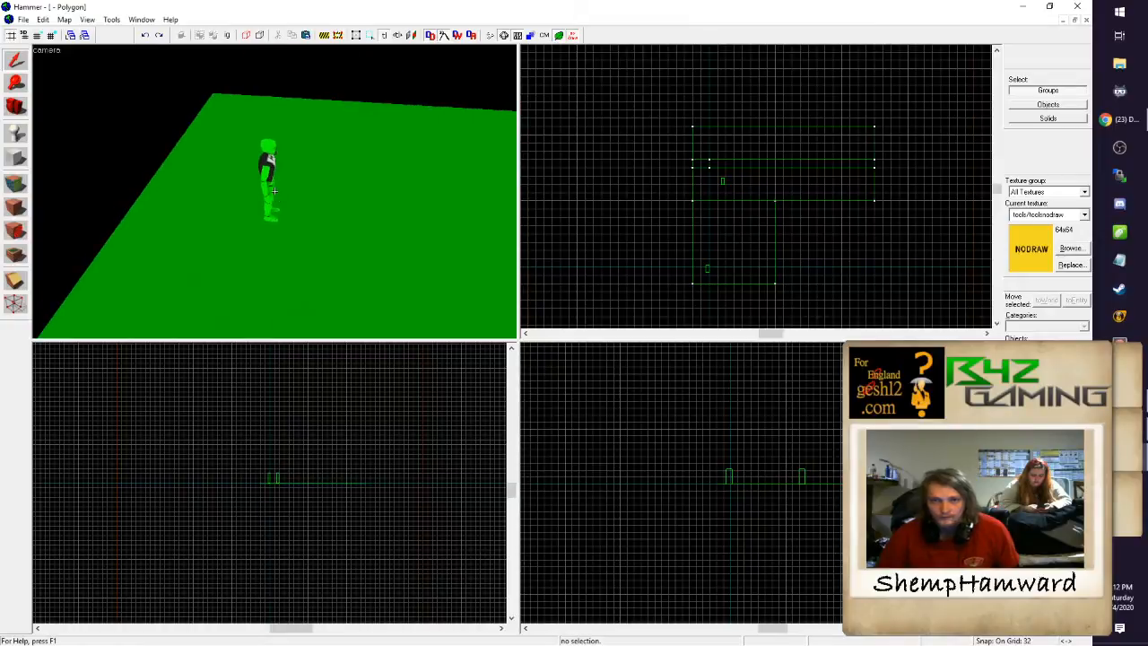
pyautogui.press('z')
pyautogui.hotkey('ctrl', 'z')
# Step: Set the grid to 64 units and extend the outer strip northwards to 288 units deep
pyautogui.press(']')
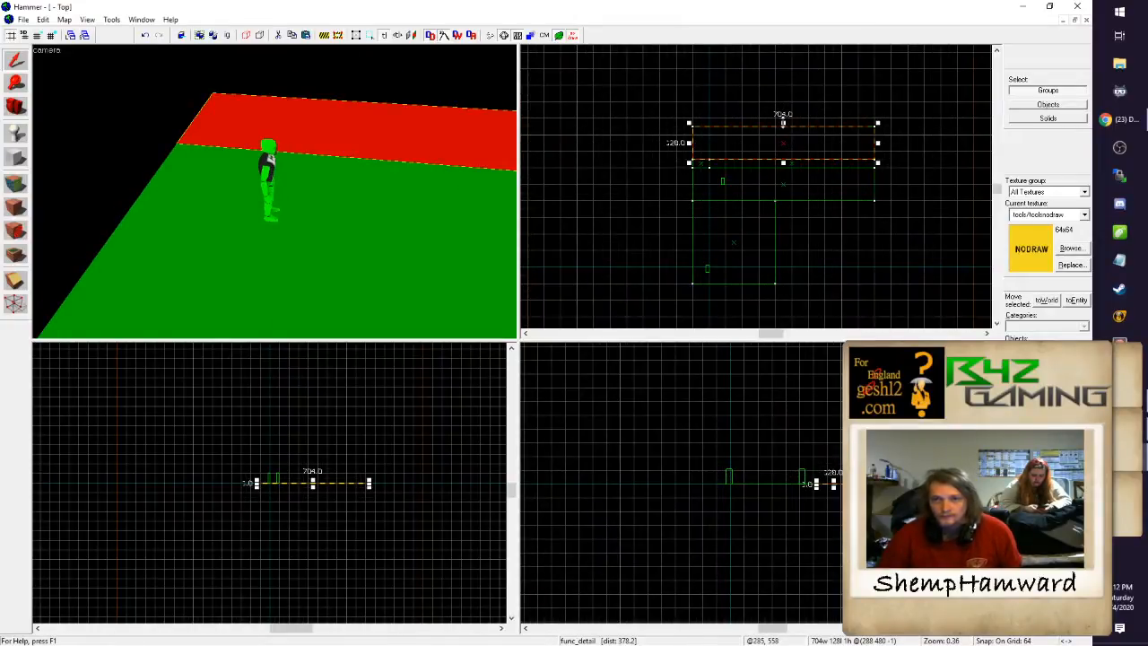
pyautogui.moveTo(783, 122); pyautogui.dragTo(787, 74)
pyautogui.press('z')
pyautogui.press('w')
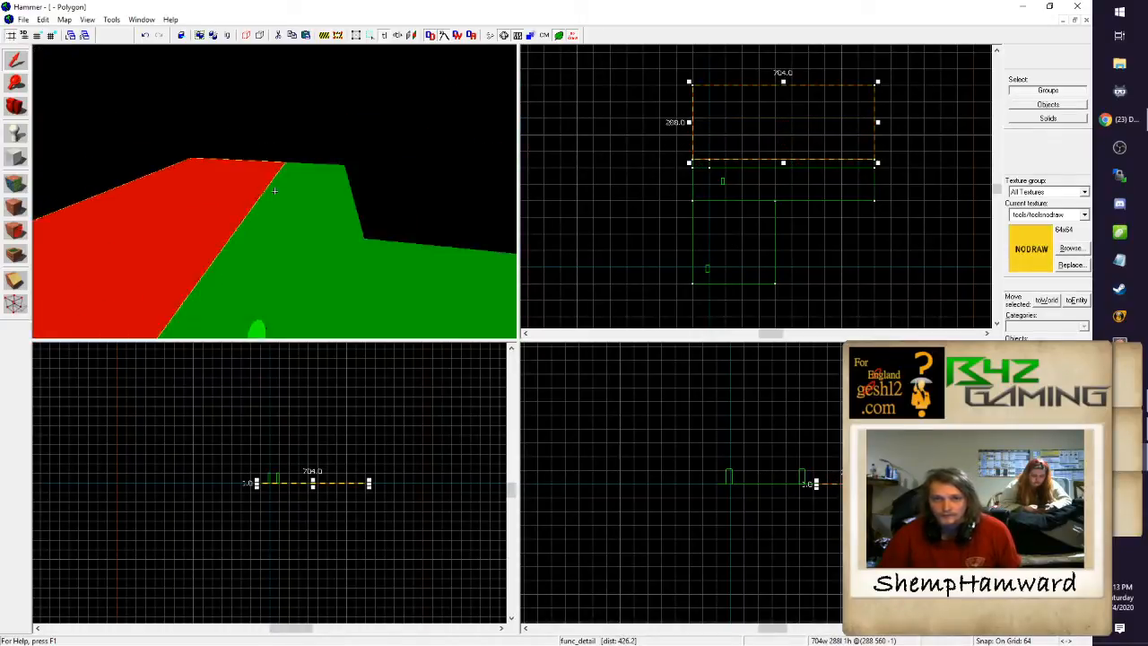
pyautogui.press('z')
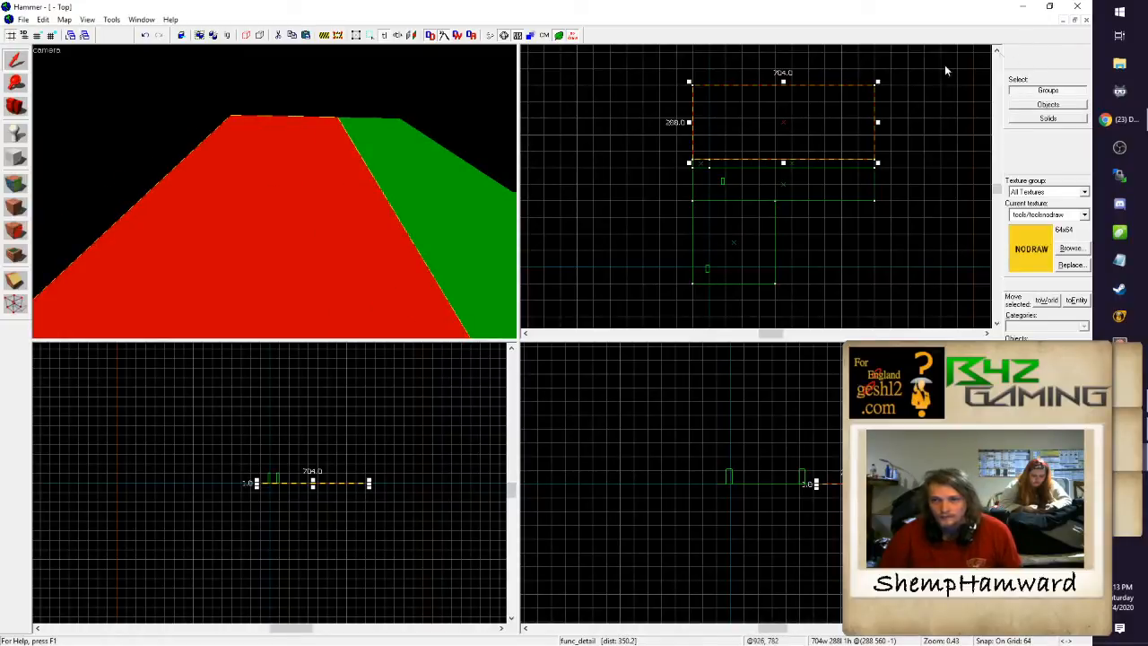
# Step: Extend the outer brush further north to 416 units deep and check its size against the player model
pyautogui.scroll(-2, 945, 65)
pyautogui.doubleClick(997, 51)
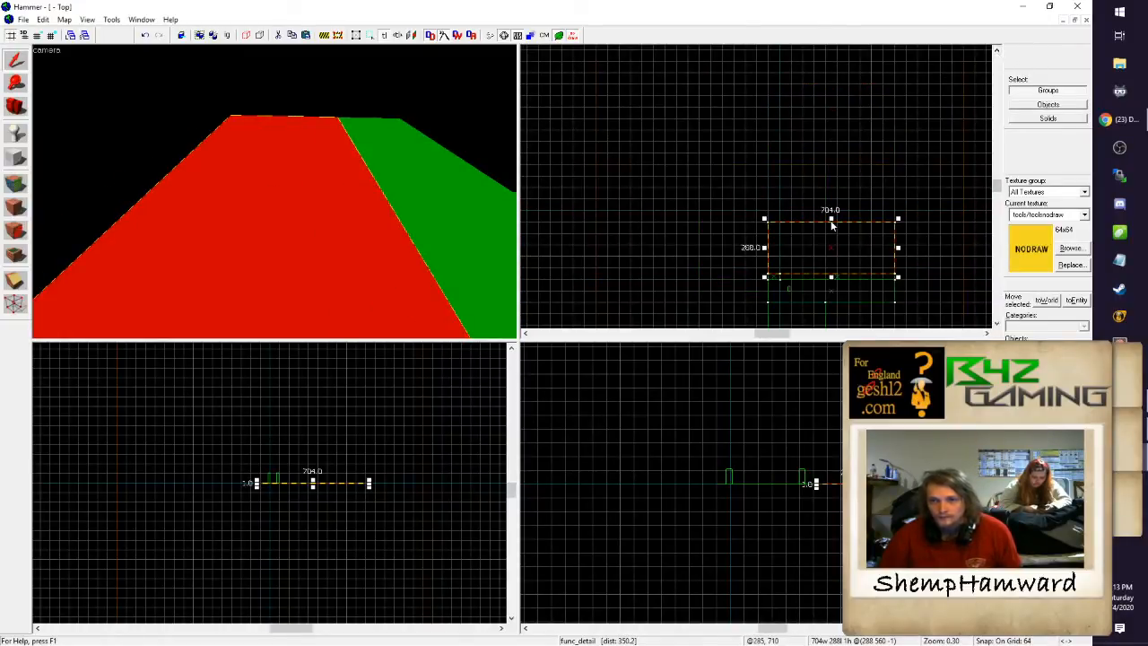
pyautogui.moveTo(830, 219); pyautogui.dragTo(830, 194)
pyautogui.press('z')
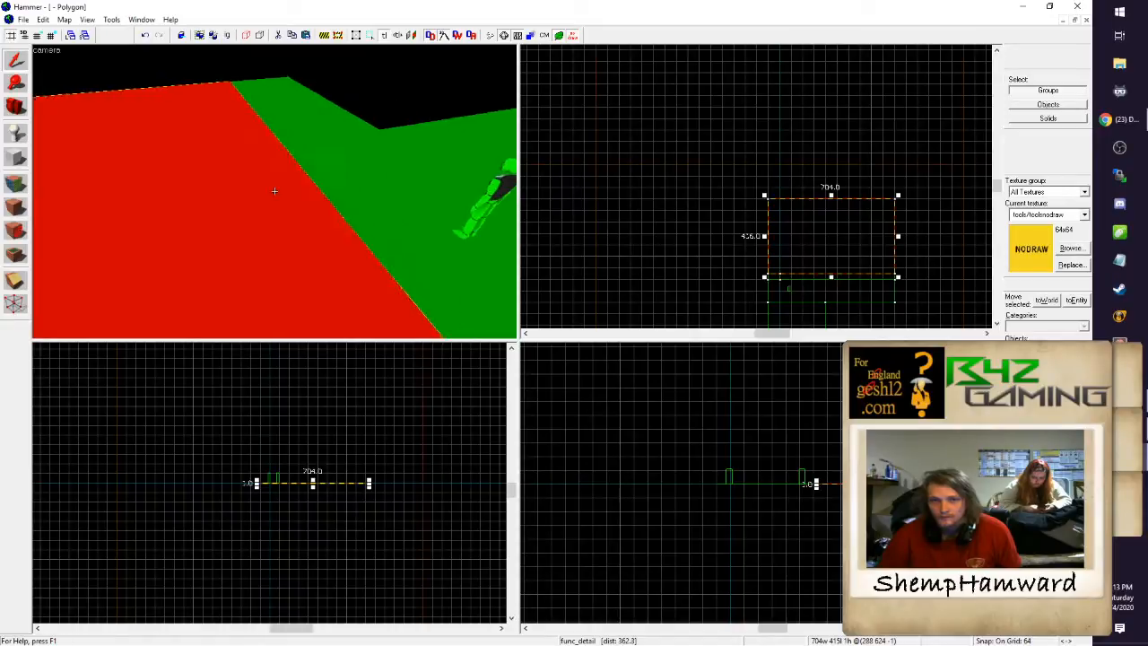
pyautogui.press('d')
pyautogui.press('a')
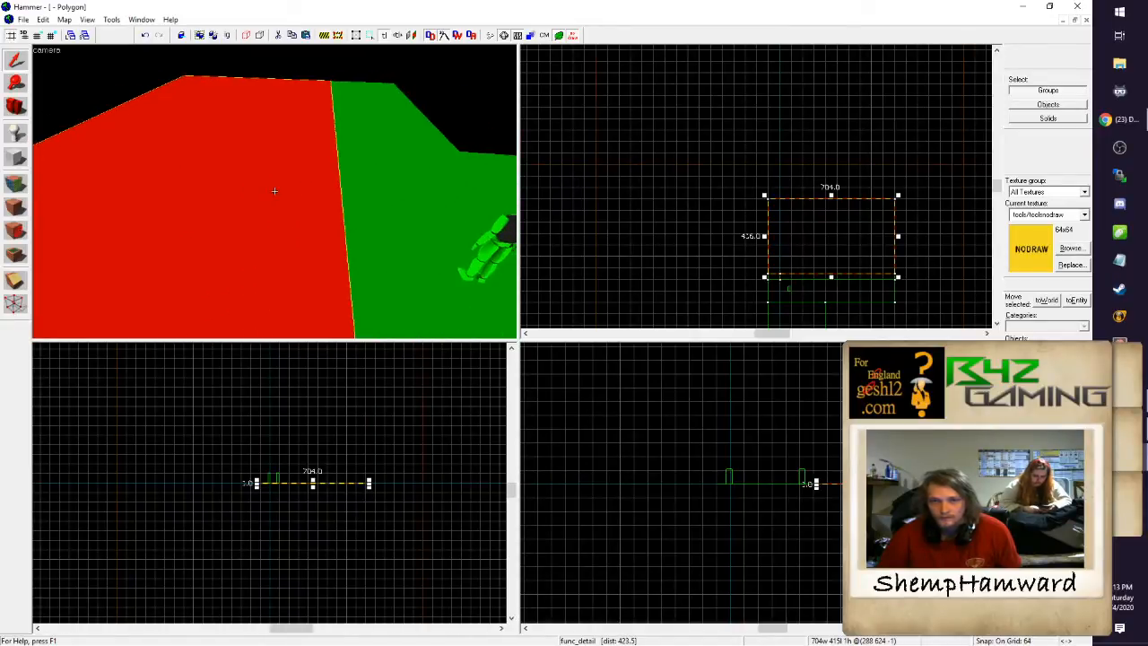
pyautogui.press('d')
pyautogui.press('d')
pyautogui.press('z')
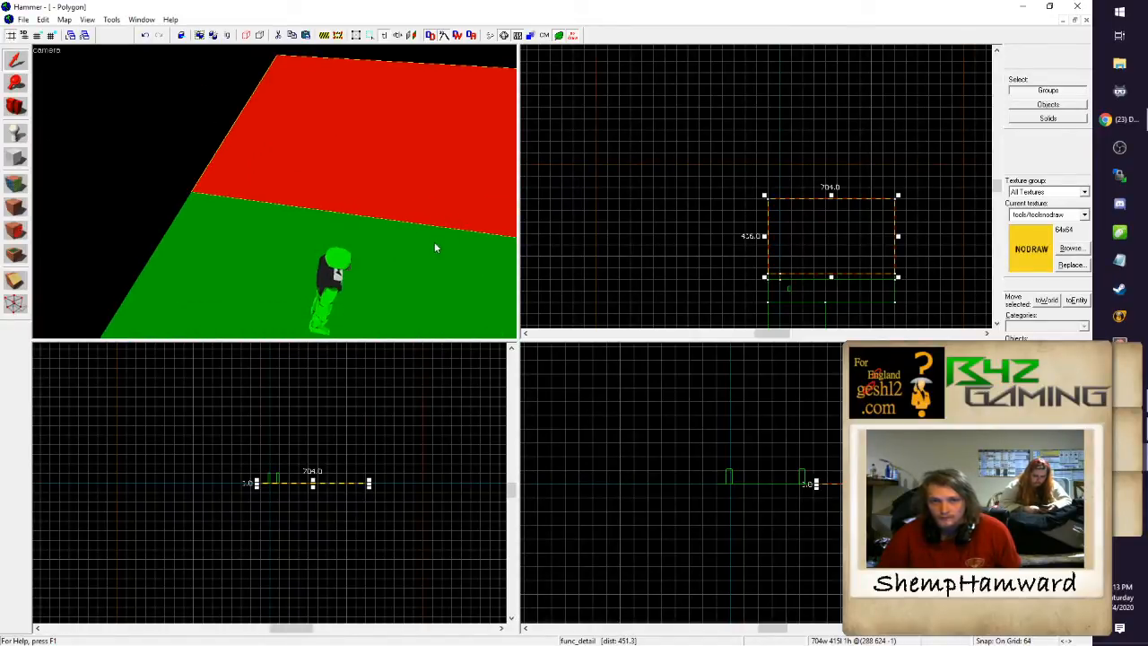
# Step: Try raising the 640 by 32 unit floor strip into a 129-unit-tall wall, compare it with the player model, and undo the resize
pyautogui.click(435, 244)
pyautogui.scroll(2, 805, 481)
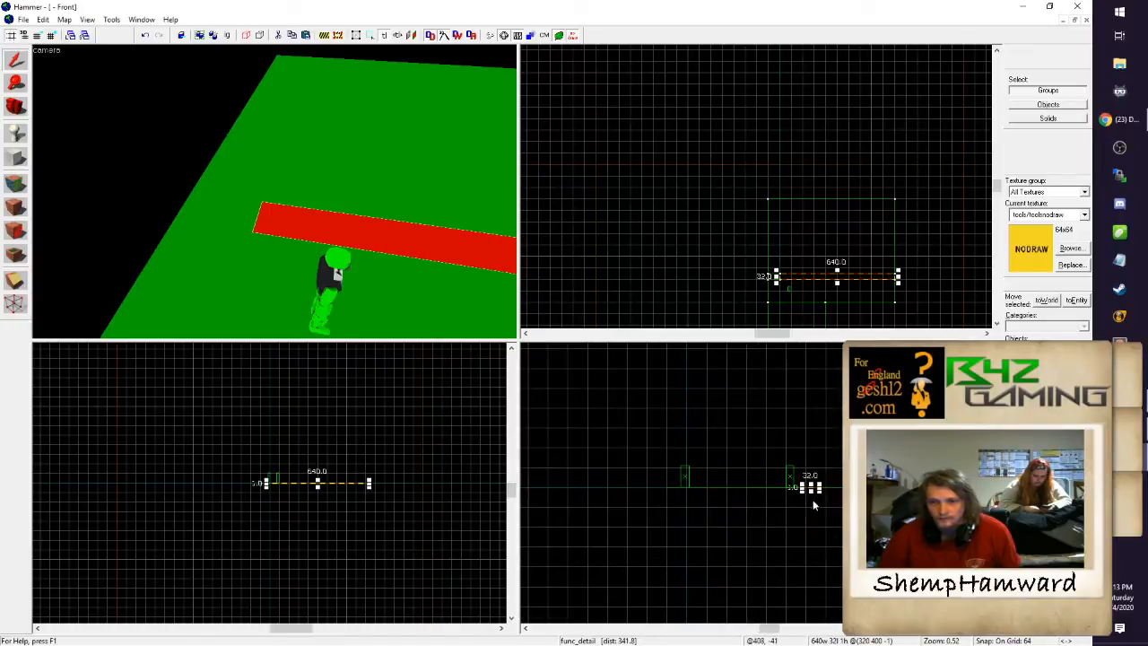
pyautogui.moveTo(810, 483); pyautogui.dragTo(812, 442)
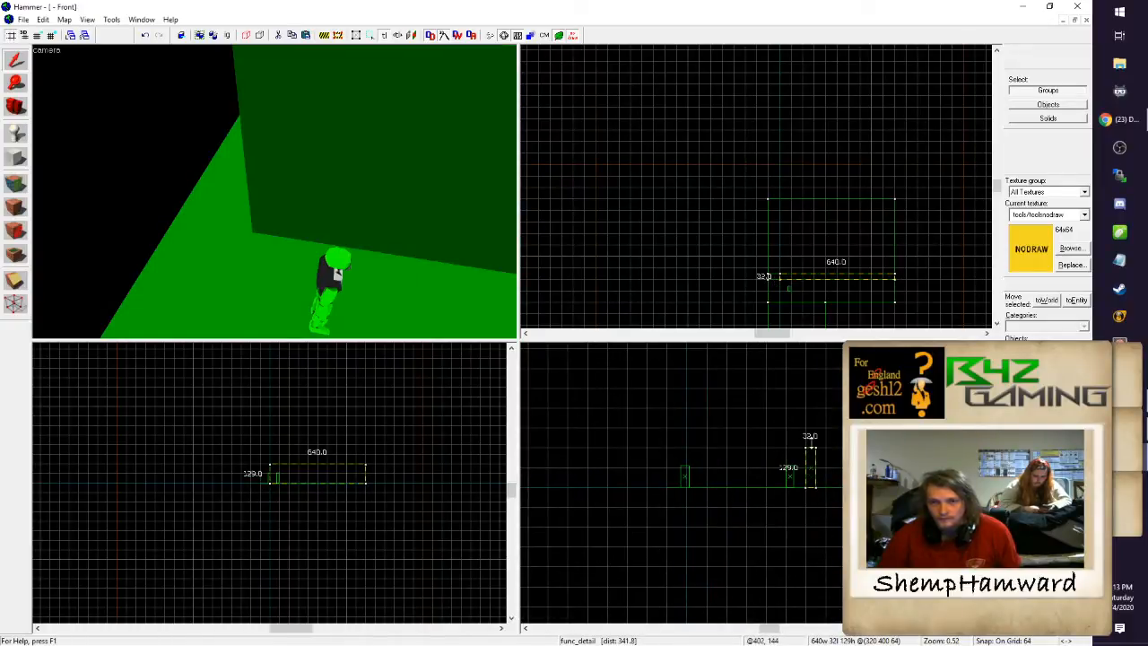
pyautogui.press('z')
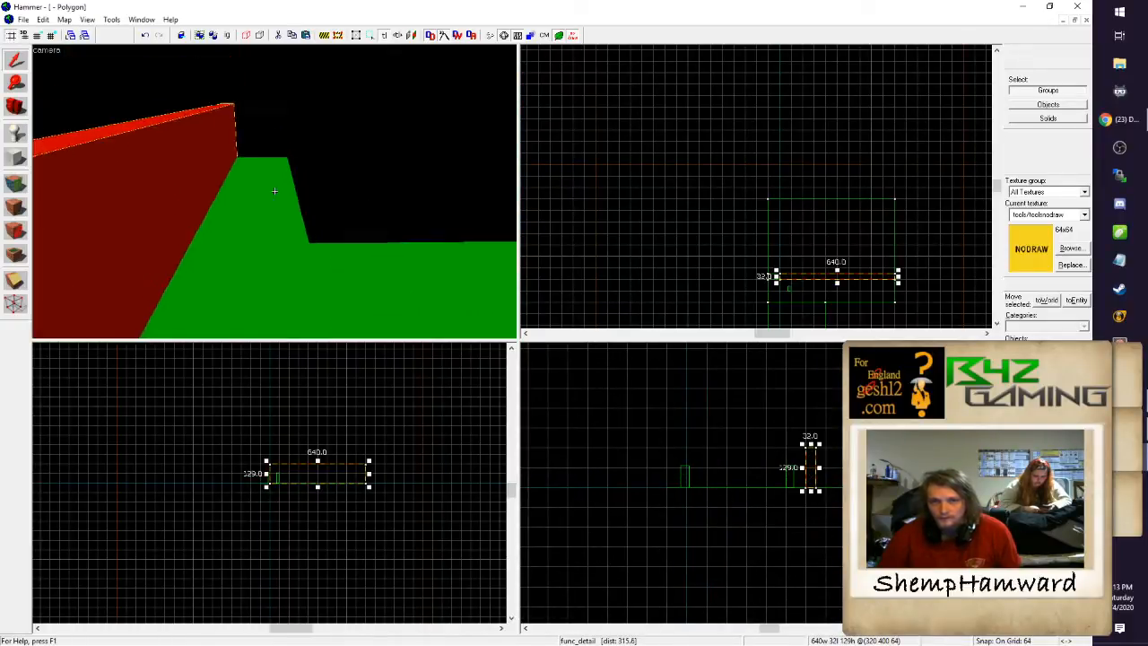
pyautogui.press('a')
pyautogui.press('a')
pyautogui.press('z')
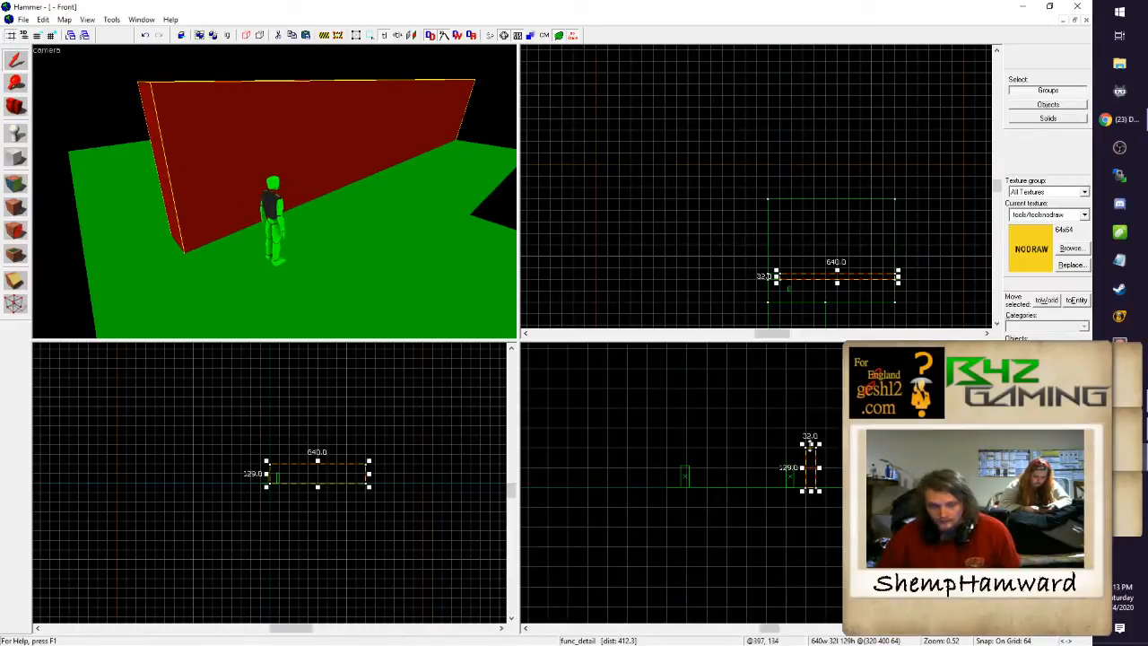
pyautogui.hotkey('ctrl', 'z')
# Step: Raise the floor strip into a wall 97 units tall on a 32-unit grid, and return the grid to 64 units
pyautogui.press('[')
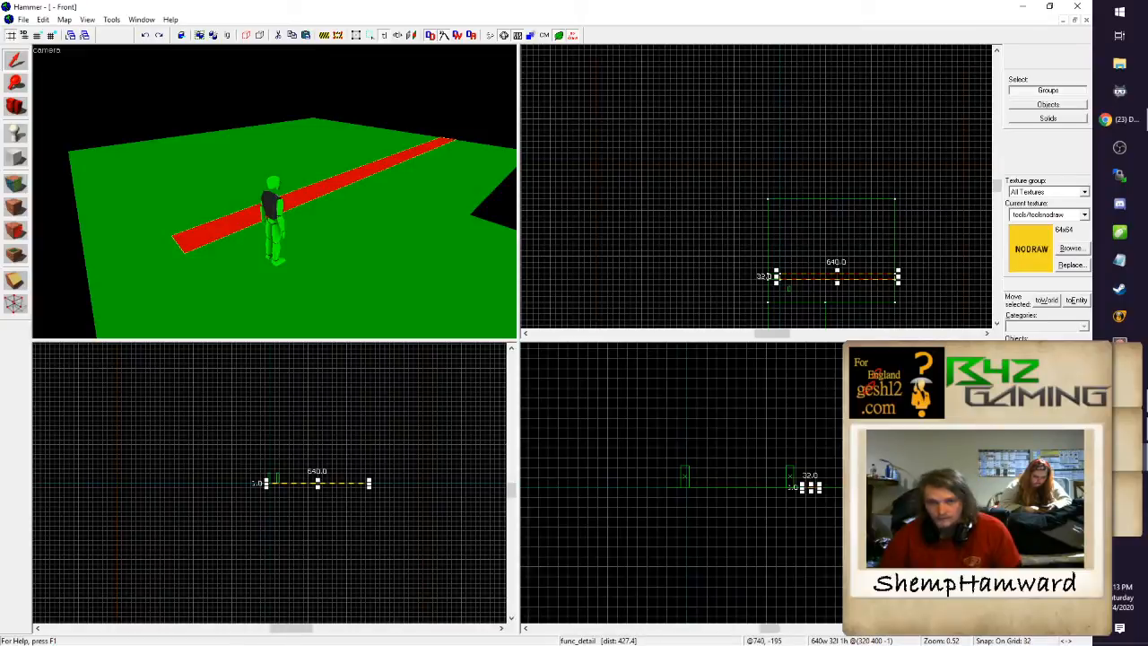
pyautogui.moveTo(810, 482); pyautogui.dragTo(811, 455)
pyautogui.press(']')
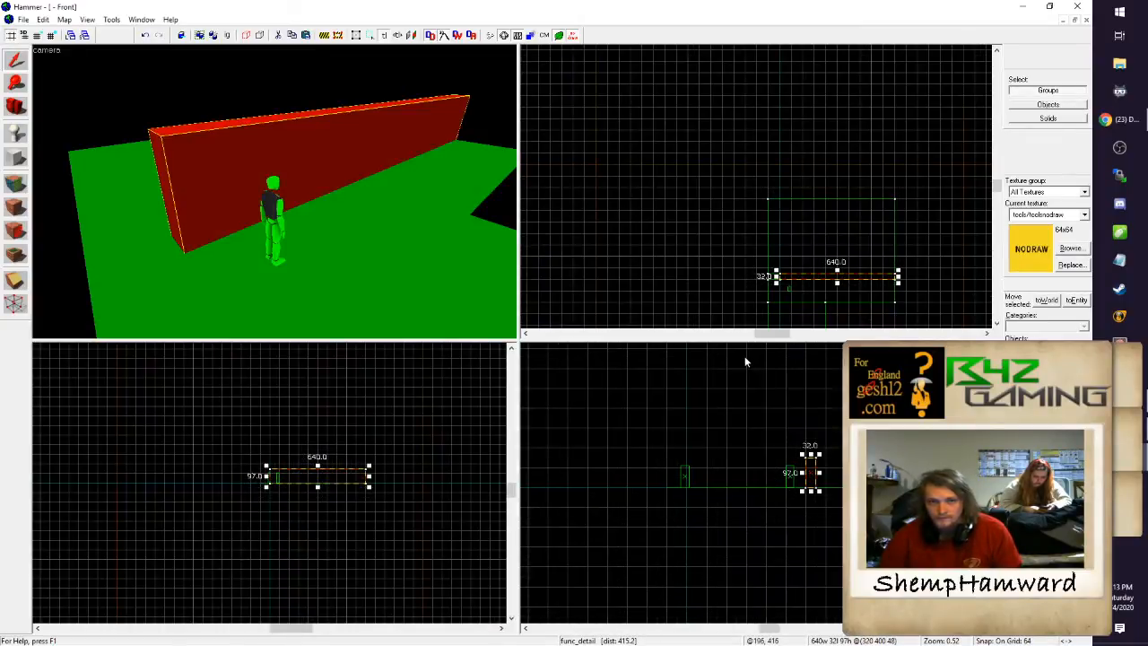
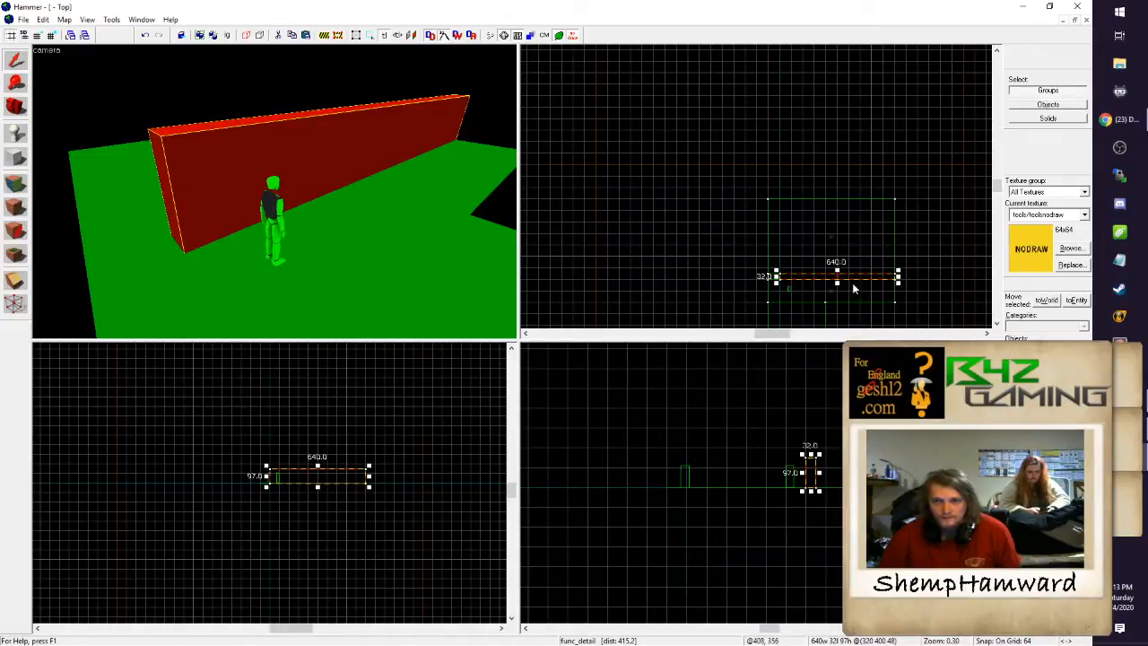
# Step: Copy the wall to the south side of the passage, resize the copy to 384 by 64 units, and check it in 3D
pyautogui.moveTo(858, 278)
pyautogui.mouseDown()
pyautogui.moveTo(908, 306)
pyautogui.moveTo(887, 304)
pyautogui.mouseUp()
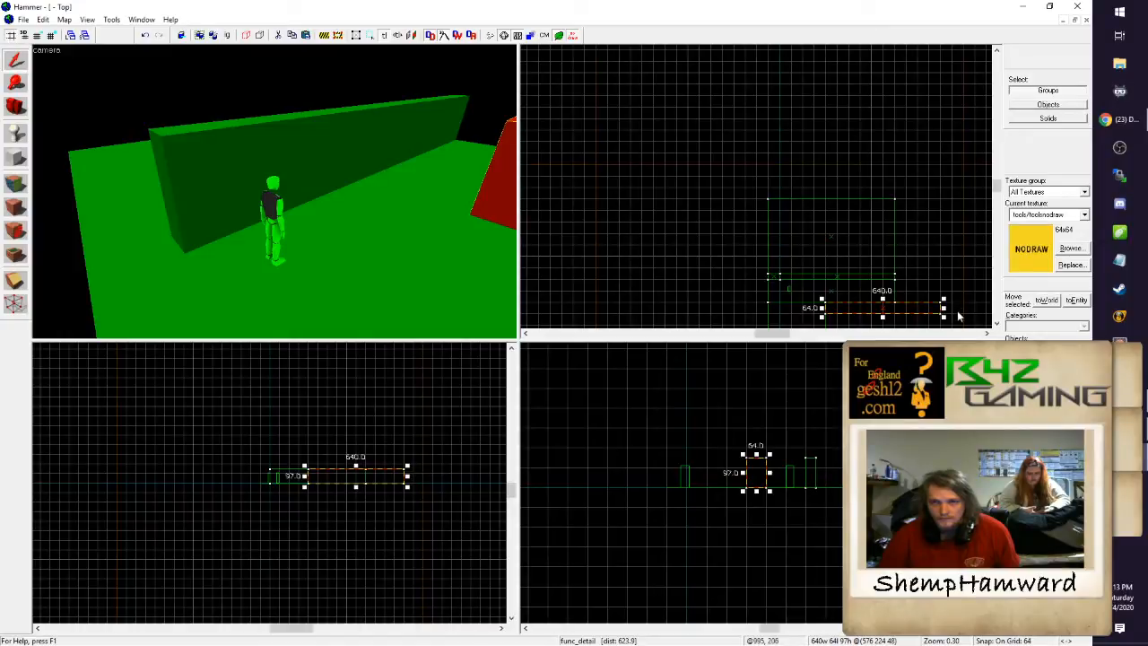
pyautogui.moveTo(944, 308); pyautogui.dragTo(898, 308)
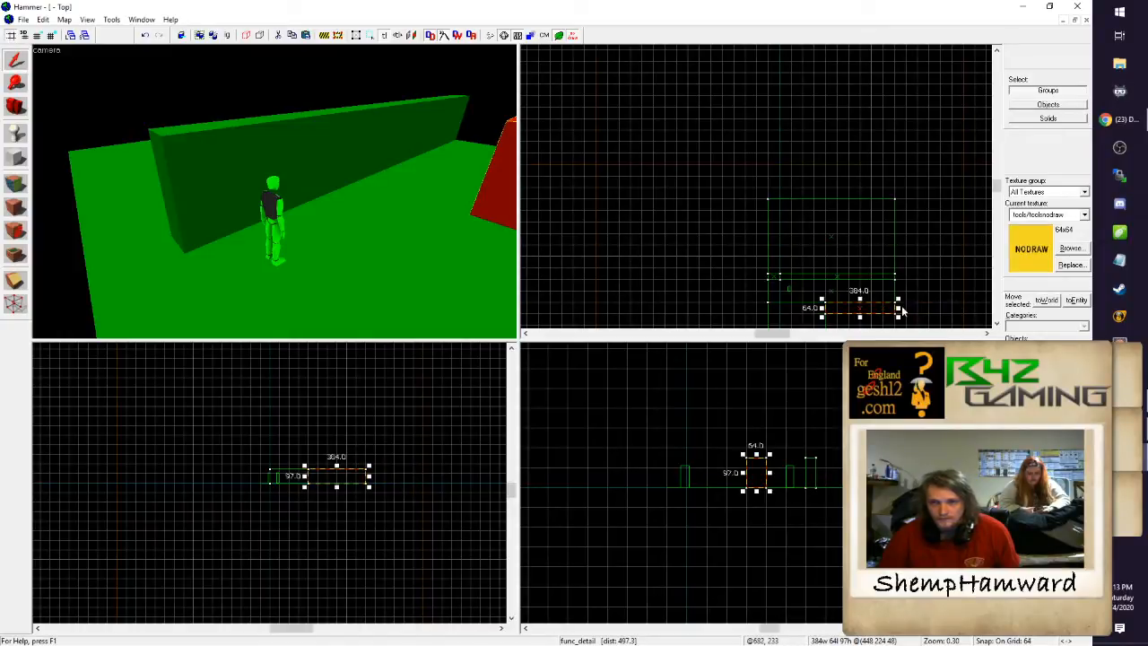
pyautogui.press('z')
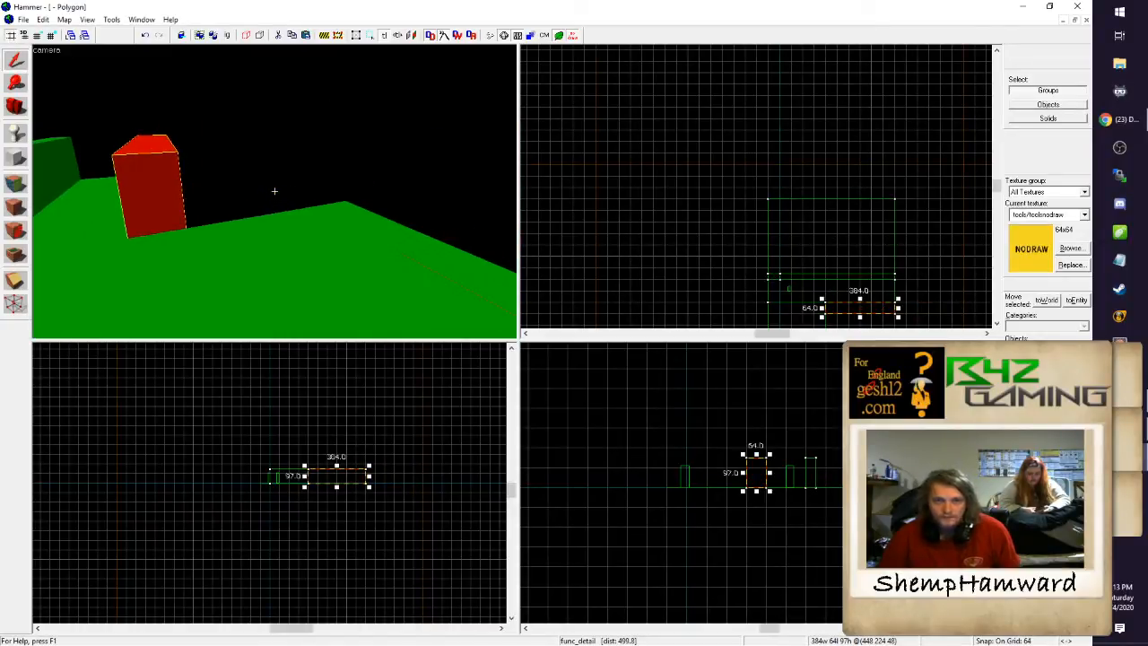
pyautogui.press('d')
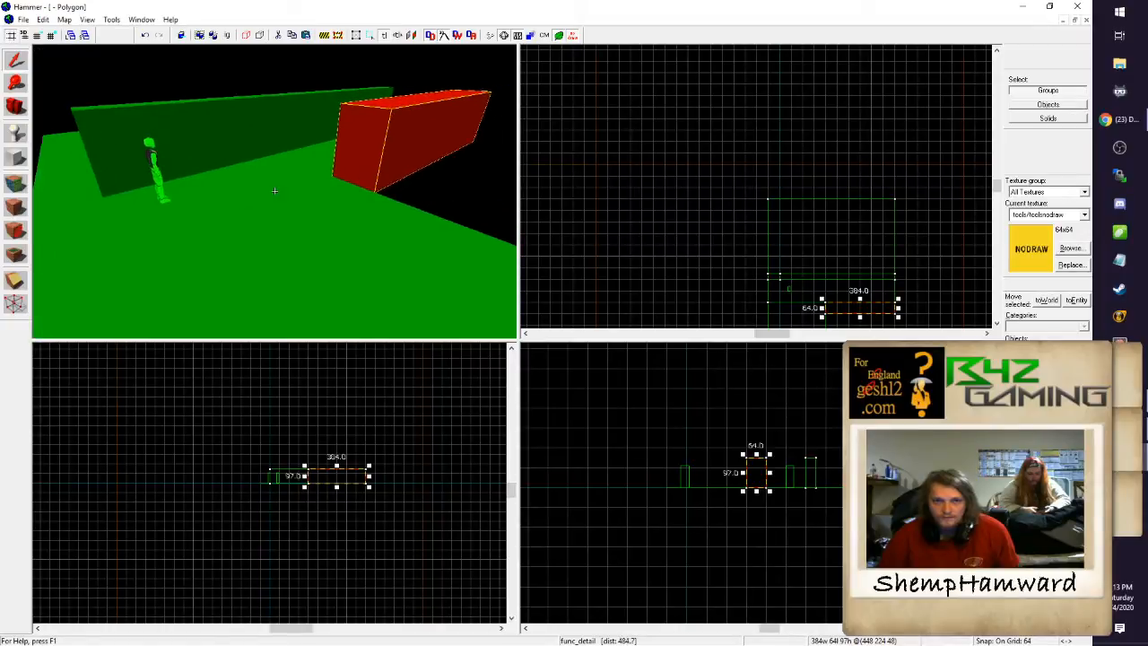
pyautogui.press('z')
# Step: Thin the 384-unit wall to 32 units on a 32-unit grid, place a copy directly south of it, and return the grid to 64
pyautogui.scroll(3, 874, 326)
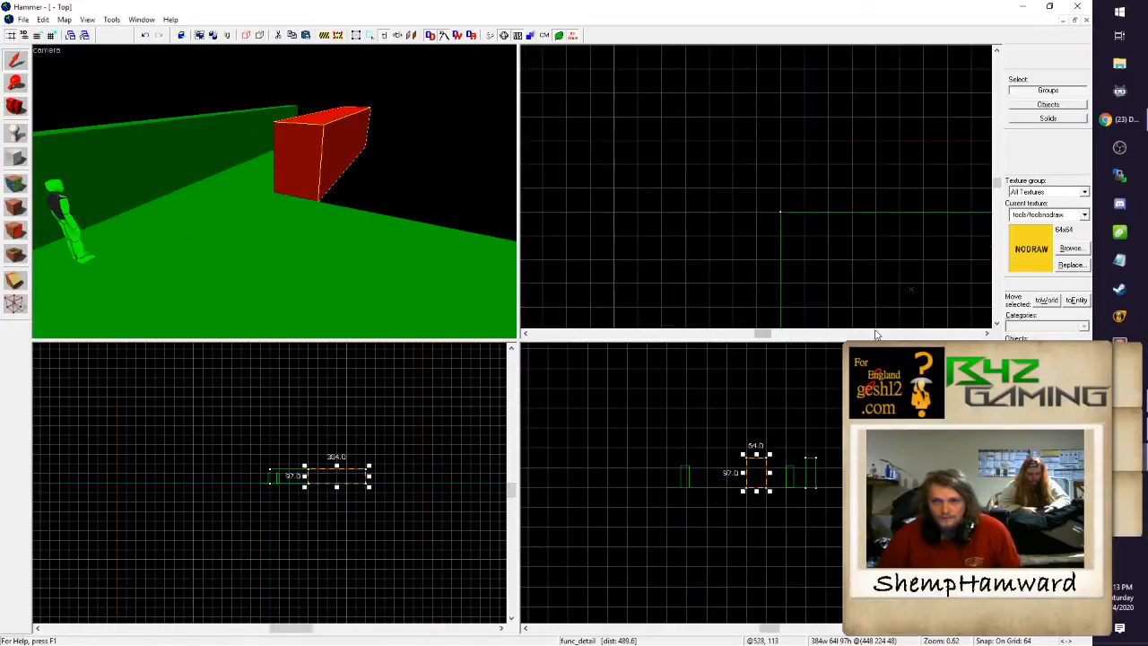
pyautogui.scroll(-2, 938, 323)
pyautogui.click(998, 325)
pyautogui.click(999, 325)
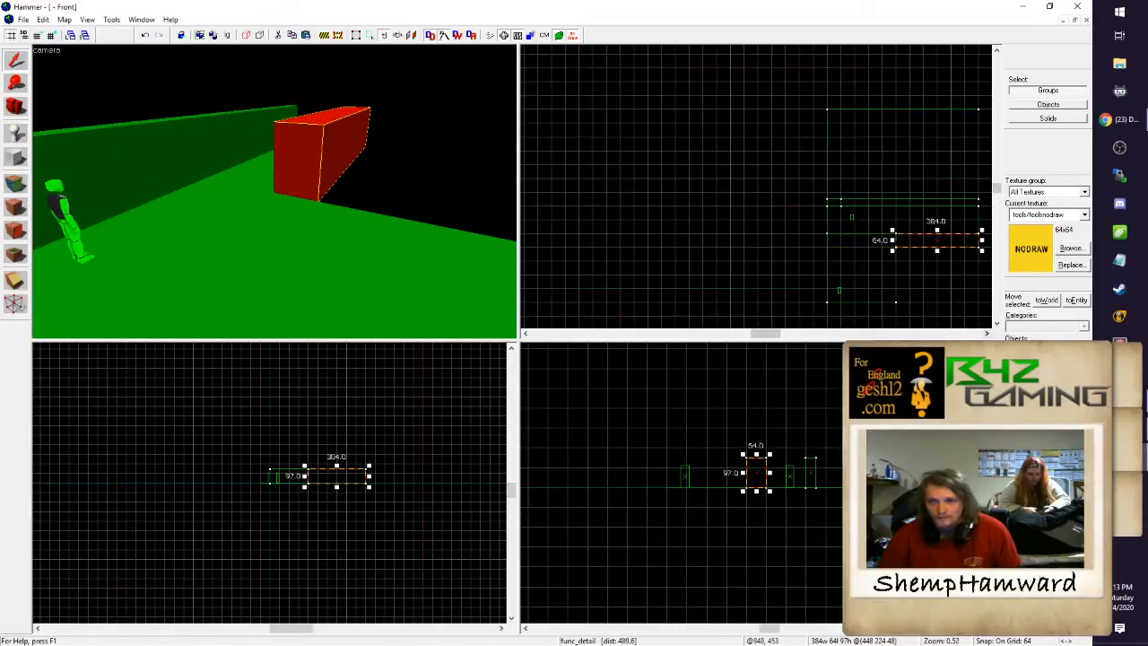
pyautogui.click(986, 333)
pyautogui.scroll(2, 843, 260)
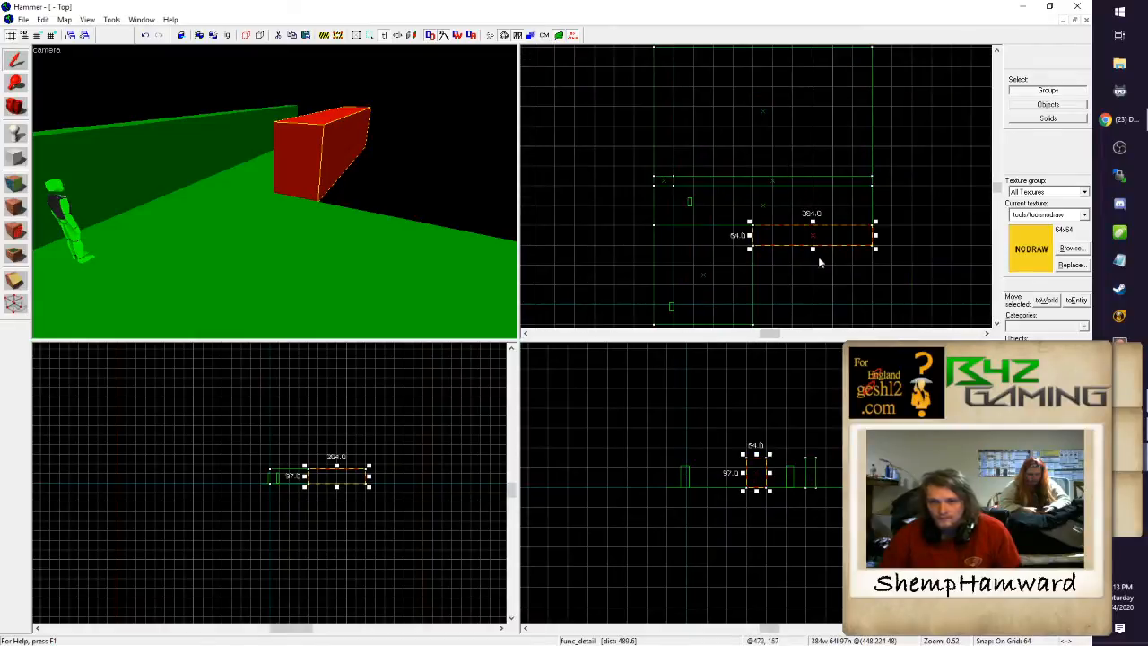
pyautogui.press('[')
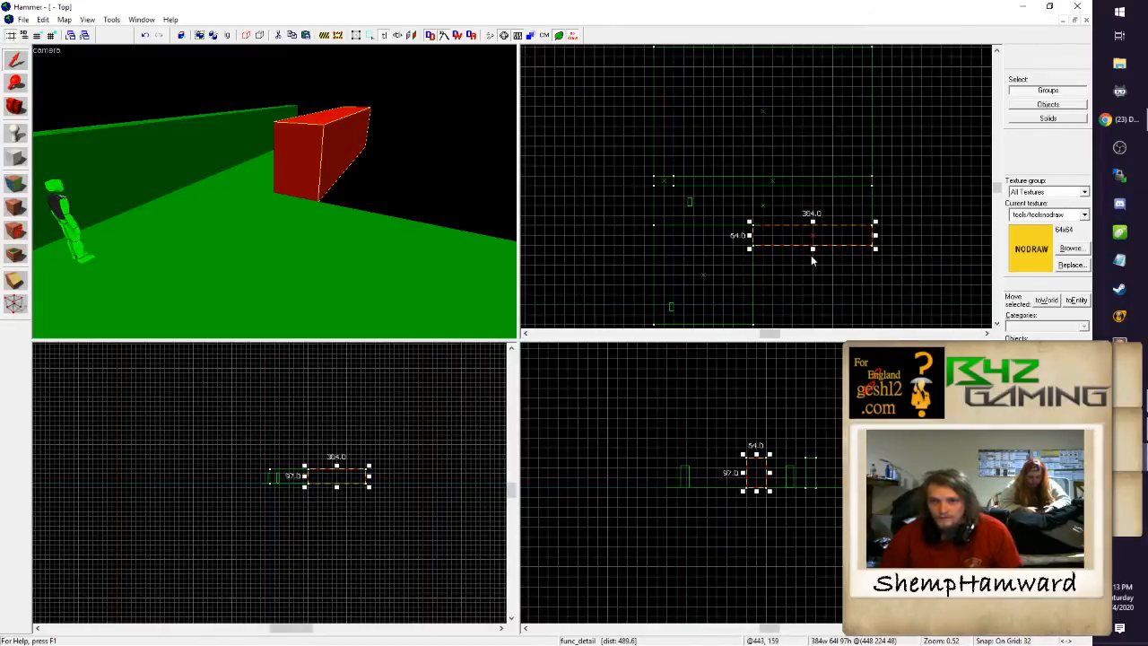
pyautogui.moveTo(810, 255)
pyautogui.mouseDown()
pyautogui.moveTo(798, 235)
pyautogui.moveTo(800, 251)
pyautogui.mouseUp()
pyautogui.press(']')
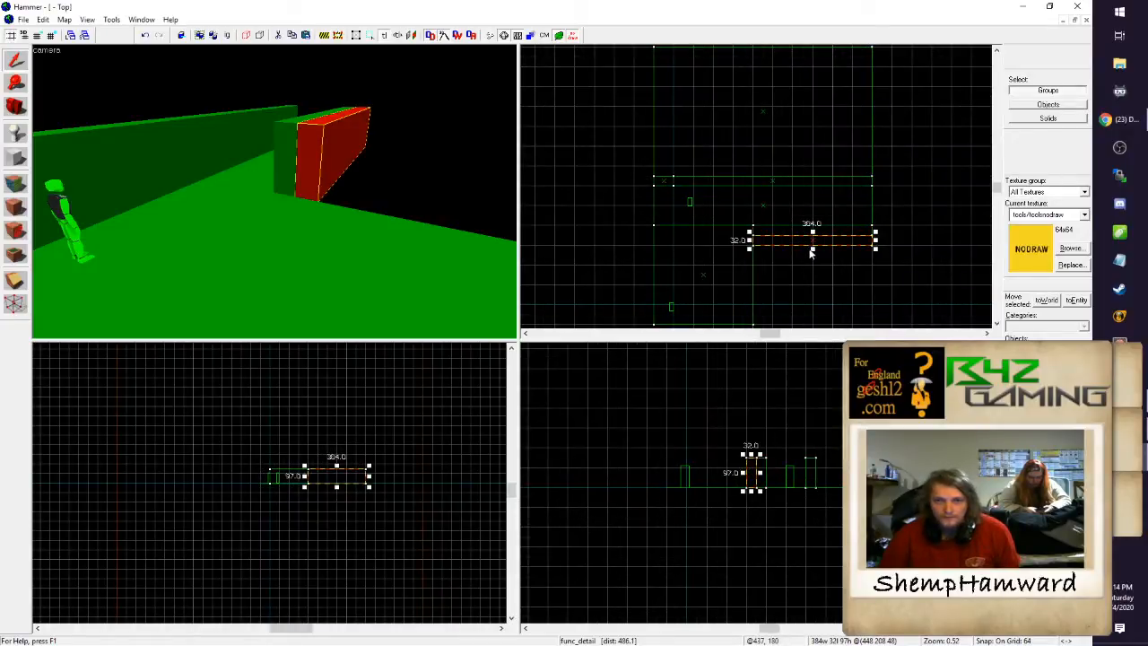
# Step: Reshape the copied wall into one 288 units long and 1 unit thick running south along the lower floor section's east edge
pyautogui.moveTo(876, 240)
pyautogui.mouseDown()
pyautogui.moveTo(770, 240)
pyautogui.moveTo(762, 332)
pyautogui.moveTo(760, 231)
pyautogui.mouseUp()
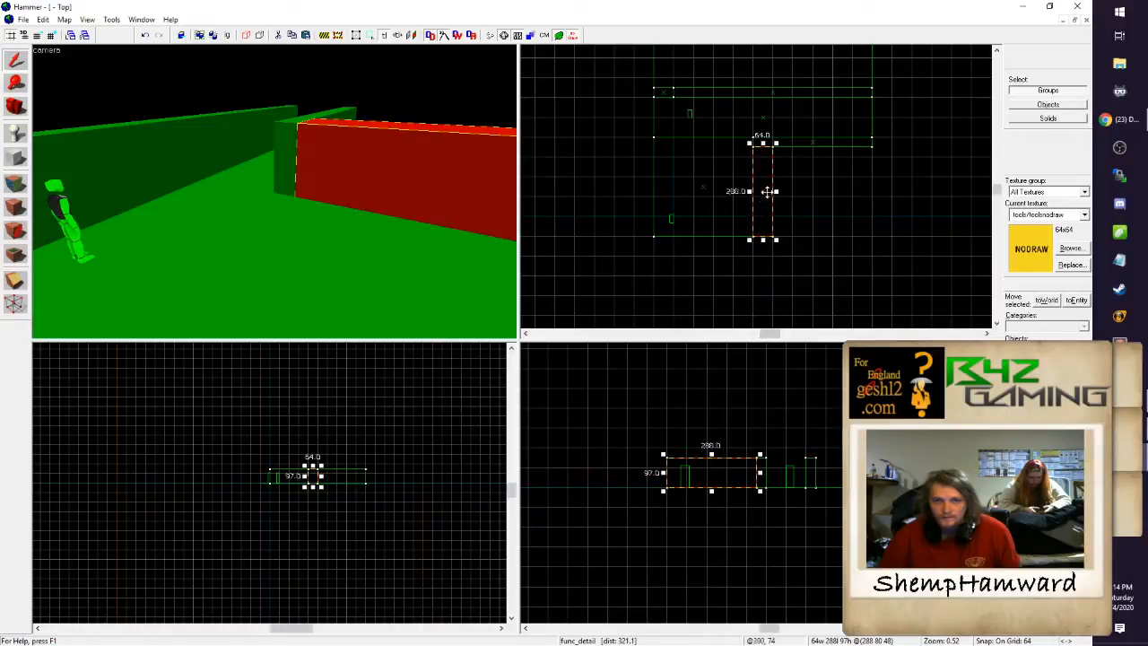
pyautogui.moveTo(776, 191); pyautogui.dragTo(763, 192)
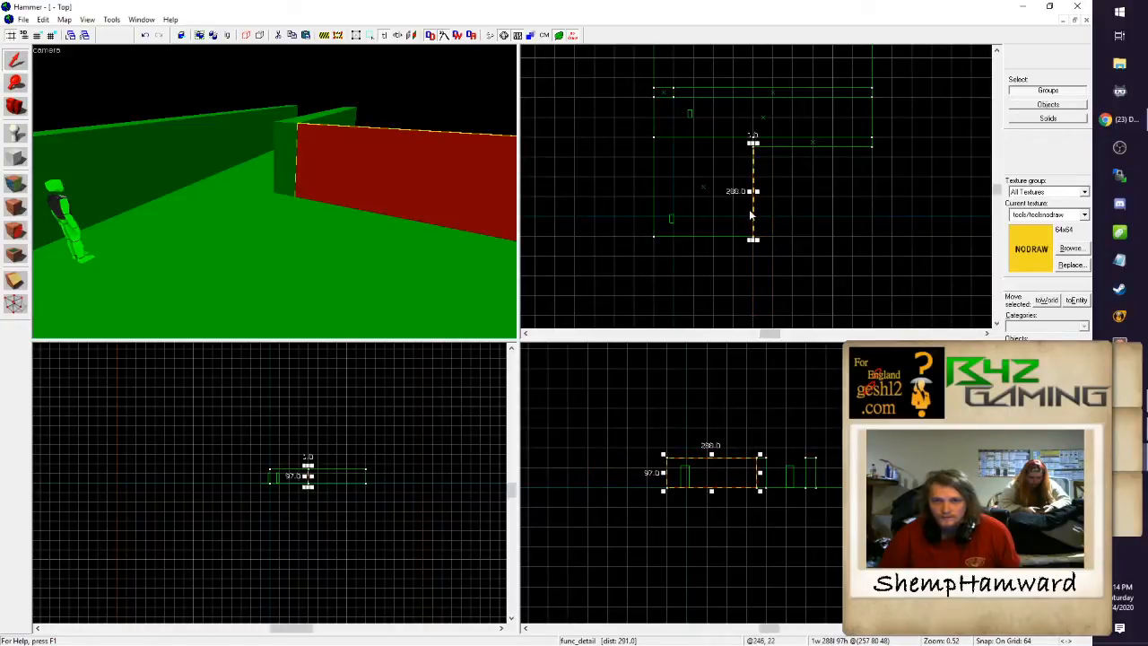
pyautogui.press('z')
pyautogui.press('s')
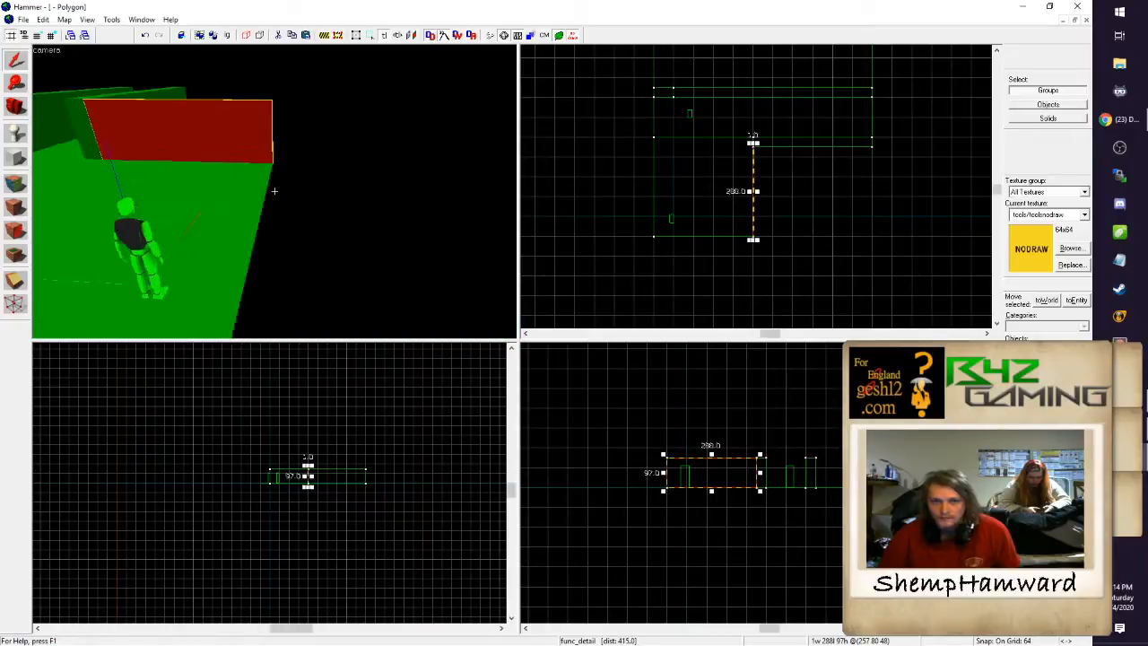
pyautogui.press('a')
pyautogui.press('w')
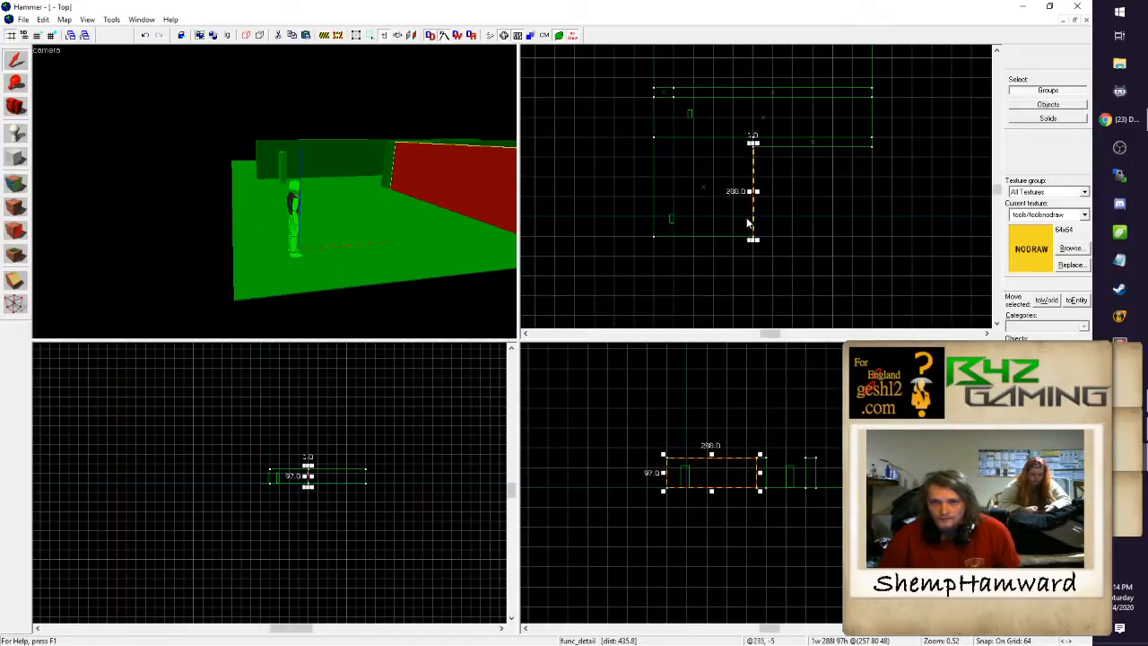
# Step: Copy the thin east wall and reshape the copy into a 320 by 64 unit wall along the floor's south edge
pyautogui.scroll(1, 761, 224)
pyautogui.scroll(4, 758, 219)
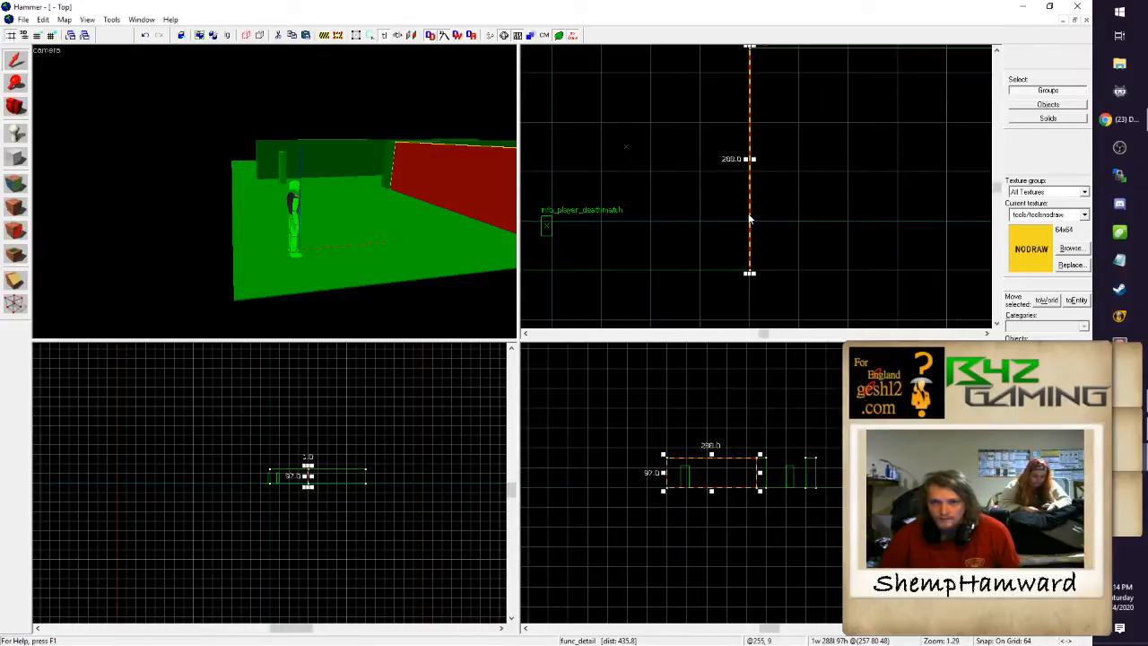
pyautogui.moveTo(749, 214); pyautogui.dragTo(705, 233)
pyautogui.scroll(-5, 703, 223)
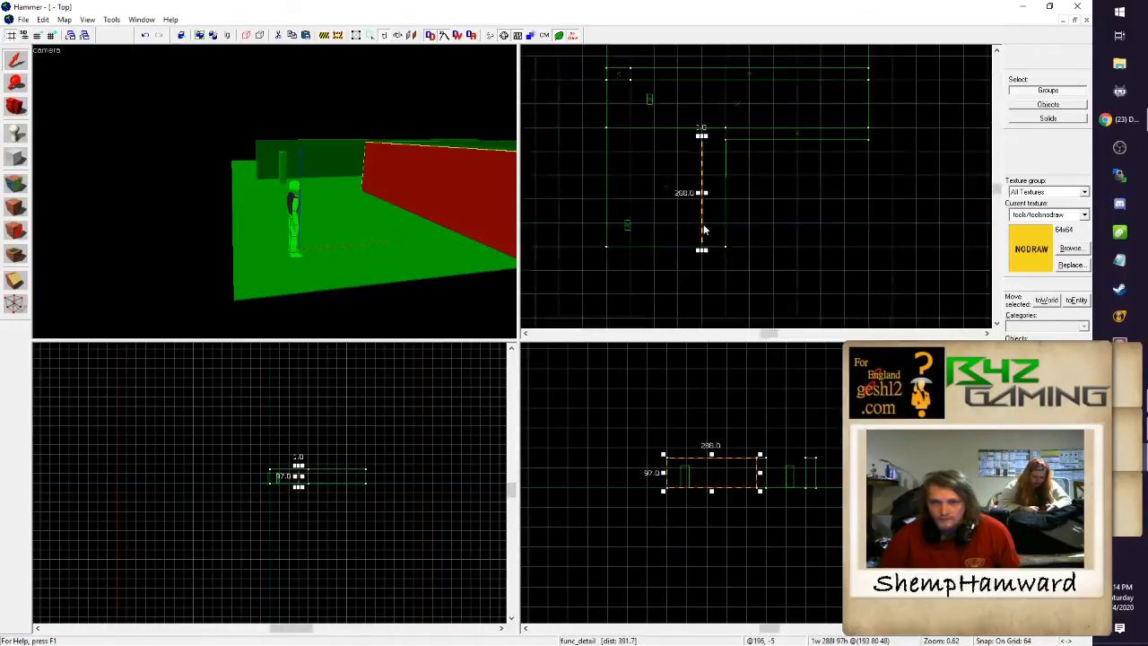
pyautogui.scroll(2, 707, 198)
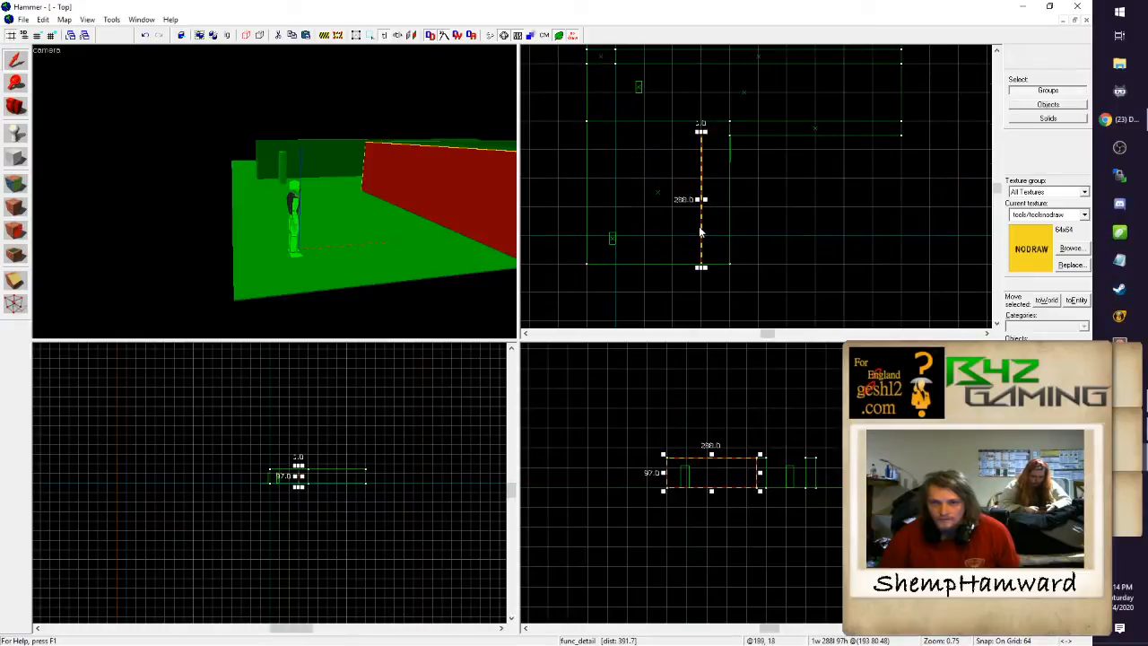
pyautogui.scroll(1, 703, 222)
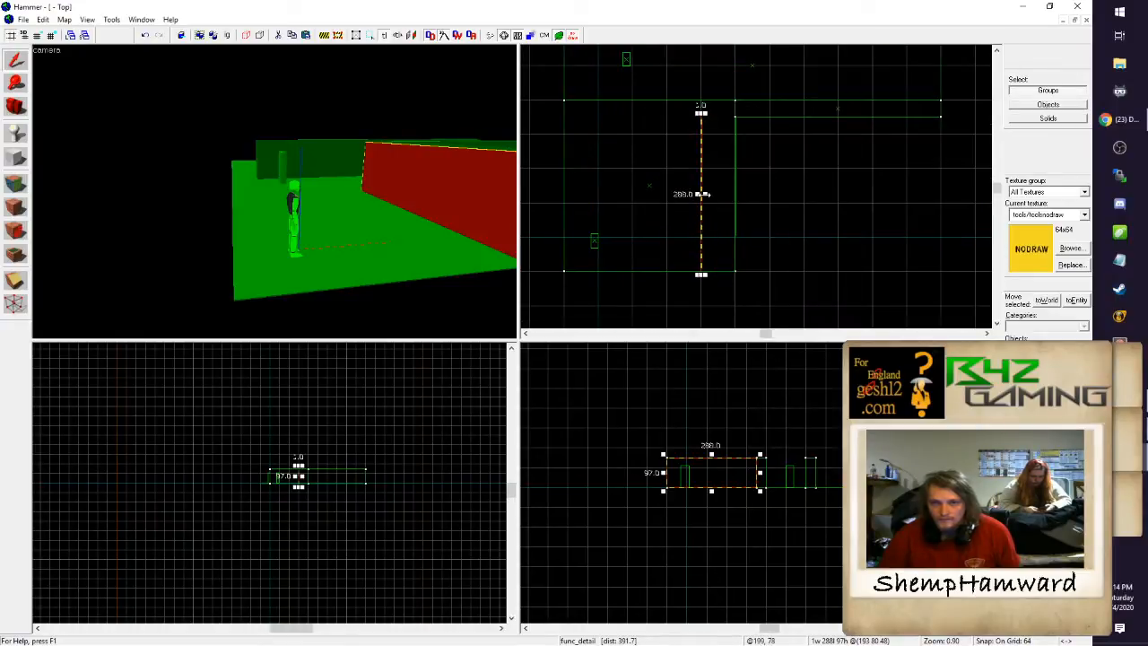
pyautogui.moveTo(705, 194)
pyautogui.mouseDown()
pyautogui.moveTo(723, 197)
pyautogui.moveTo(717, 224)
pyautogui.mouseUp()
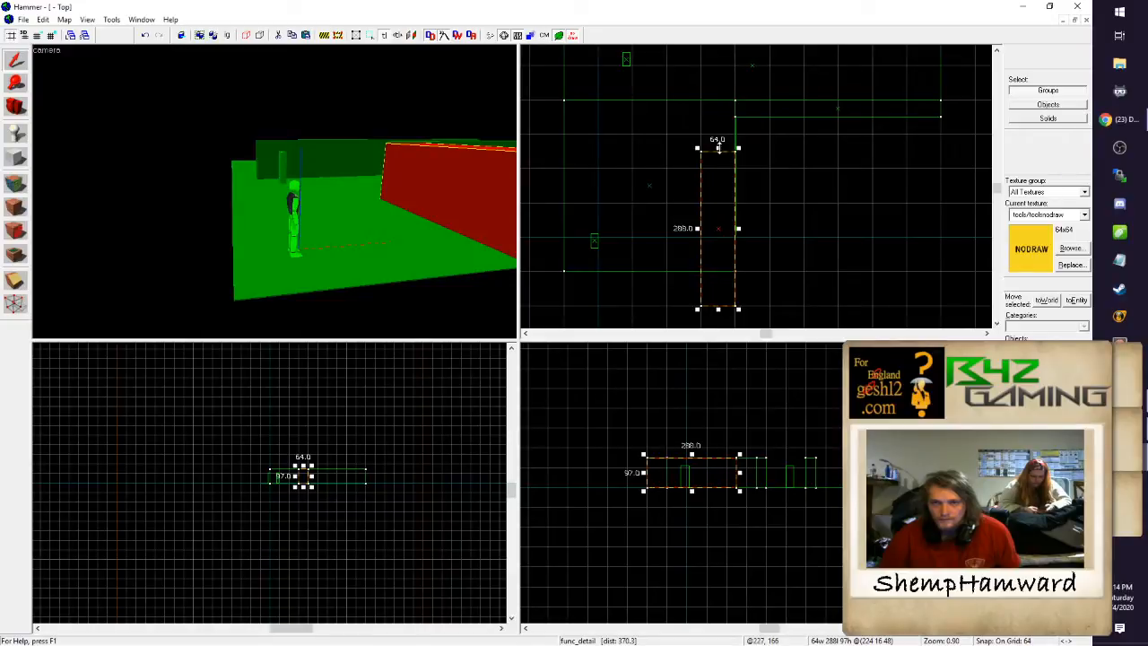
pyautogui.moveTo(717, 149)
pyautogui.mouseDown()
pyautogui.moveTo(717, 271)
pyautogui.moveTo(562, 288)
pyautogui.mouseUp()
# Step: Copy the south wall and reshape the copy into a thin north-south wall along the floor's west edge
pyautogui.moveTo(647, 311)
pyautogui.mouseDown()
pyautogui.moveTo(648, 271)
pyautogui.moveTo(644, 292)
pyautogui.moveTo(599, 269)
pyautogui.mouseUp()
pyautogui.click(640, 291)
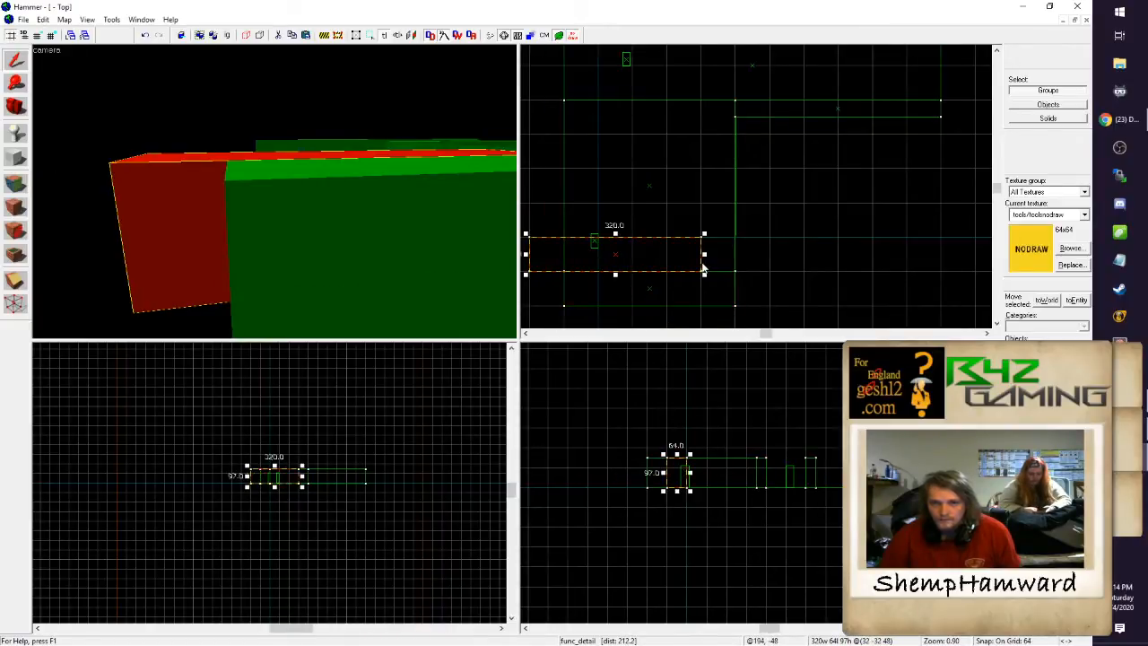
pyautogui.moveTo(704, 260)
pyautogui.mouseDown()
pyautogui.moveTo(565, 253)
pyautogui.moveTo(550, 105)
pyautogui.mouseUp()
pyautogui.moveTo(526, 186); pyautogui.dragTo(566, 187)
# Step: Thin the 320-unit-long south wall to 1 unit, flush with the floor's south edge
pyautogui.click(654, 294)
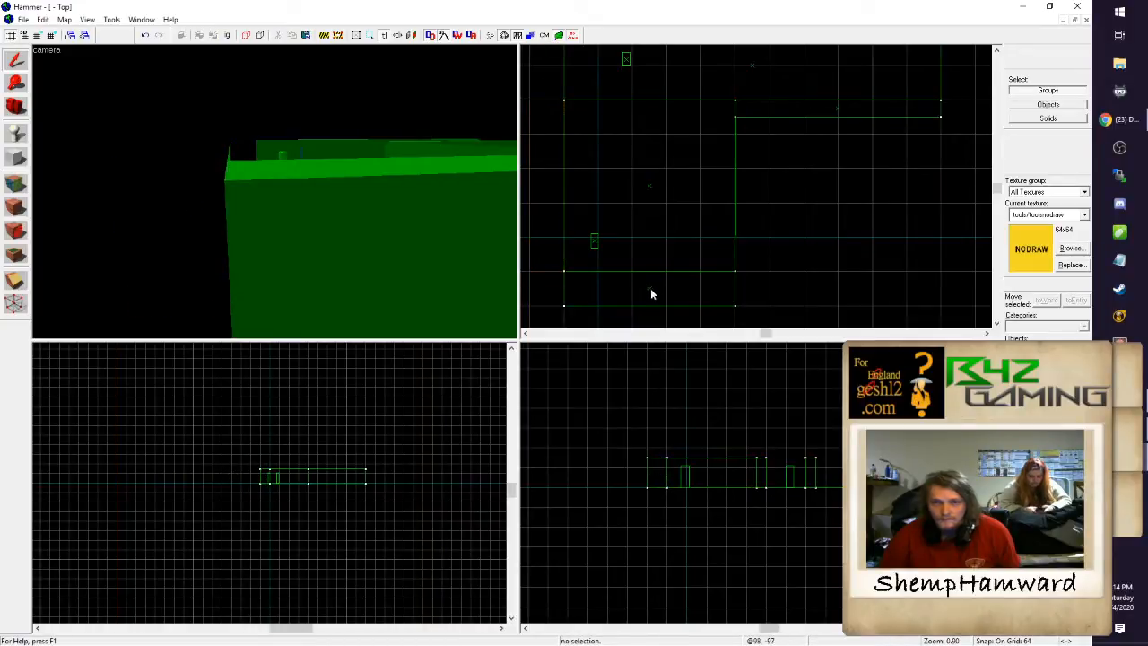
pyautogui.click(650, 288)
pyautogui.moveTo(650, 311); pyautogui.dragTo(649, 285)
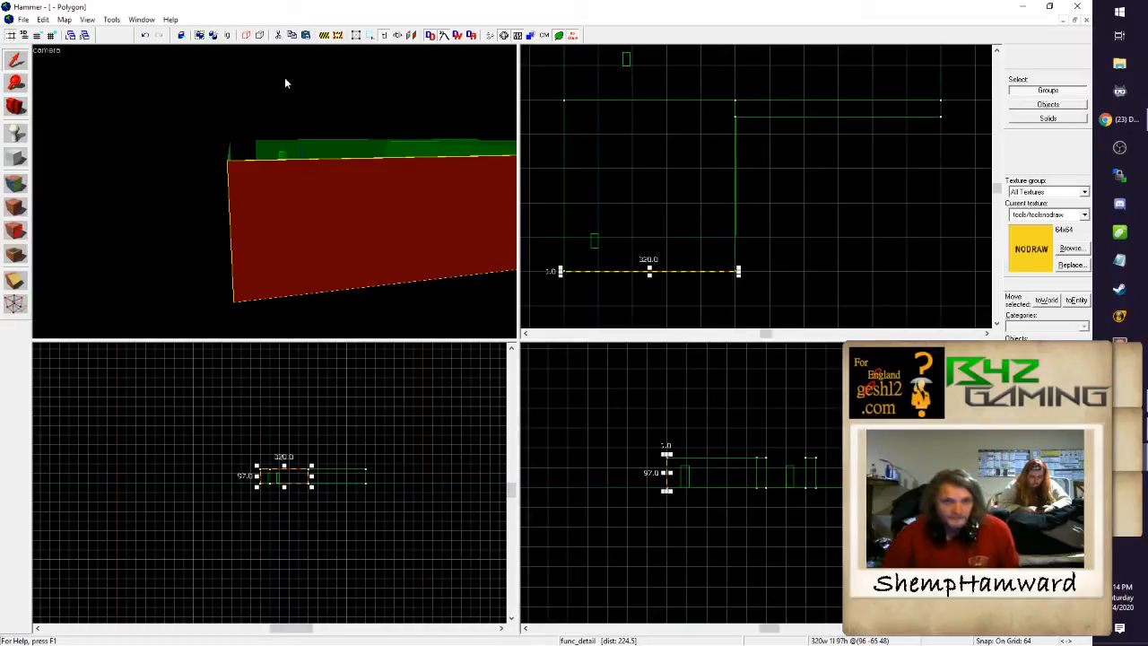
# Step: Inspect the walled area in 3D for scale against the player models, and select the 384 by 32 unit wall
pyautogui.press('z')
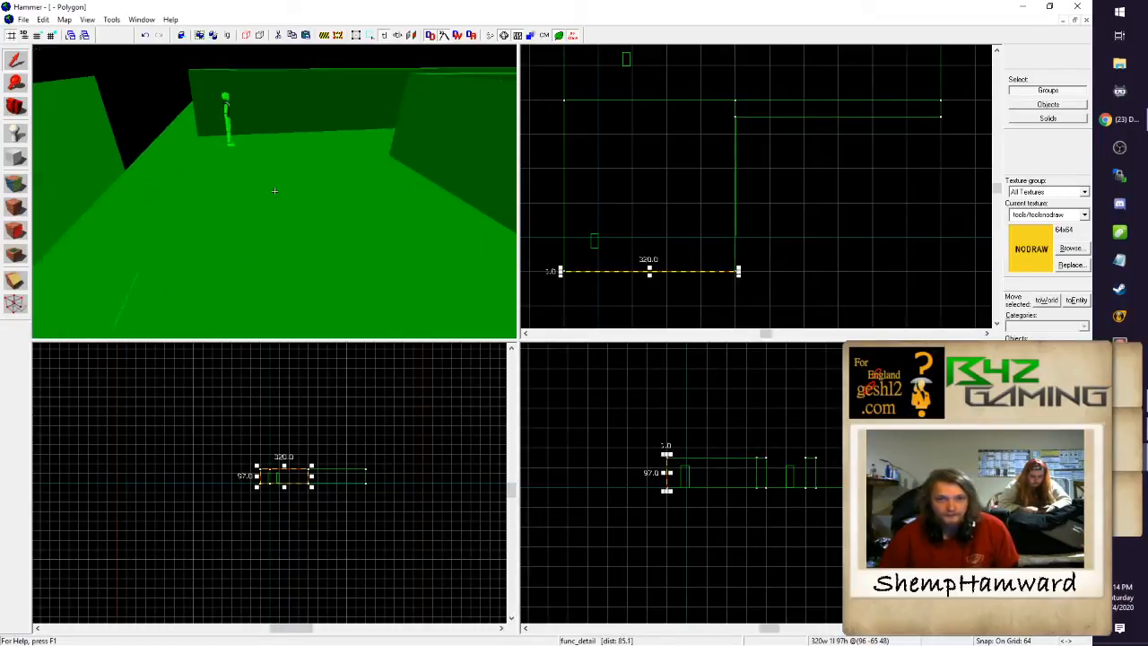
pyautogui.press('w')
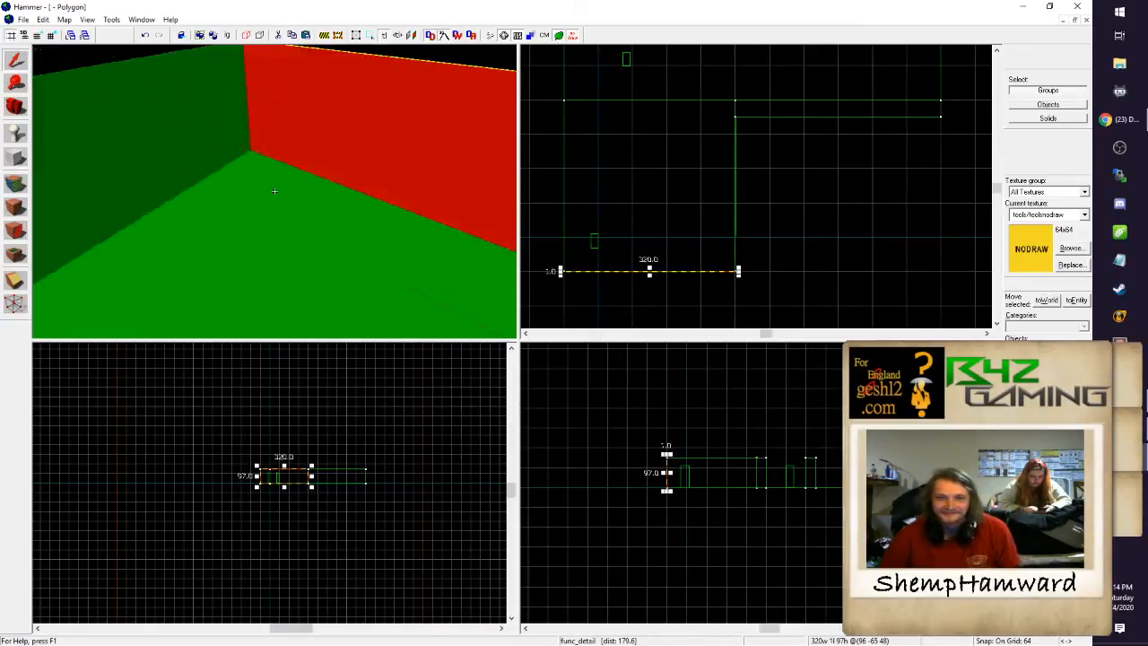
pyautogui.press('s')
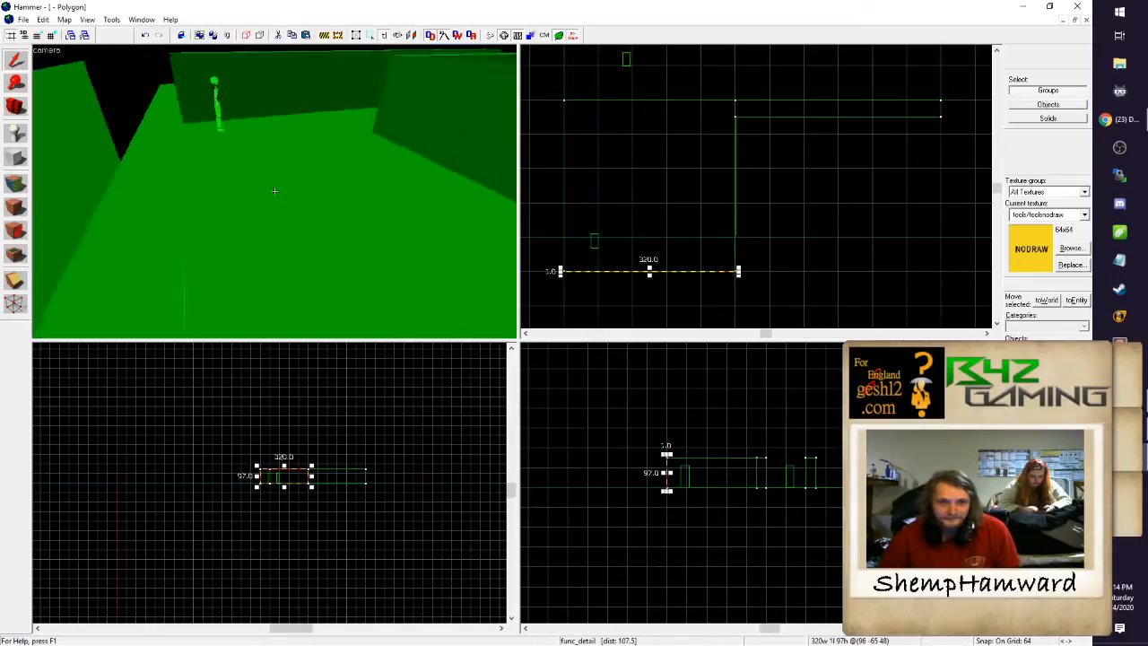
pyautogui.press('w')
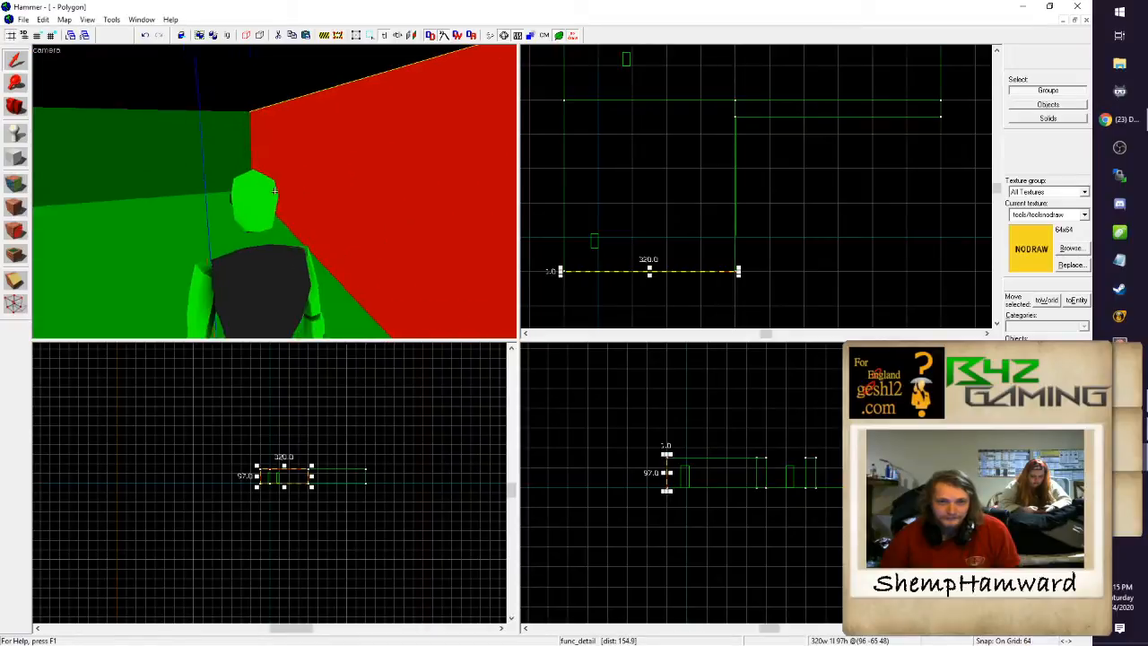
pyautogui.press('w')
pyautogui.press('s')
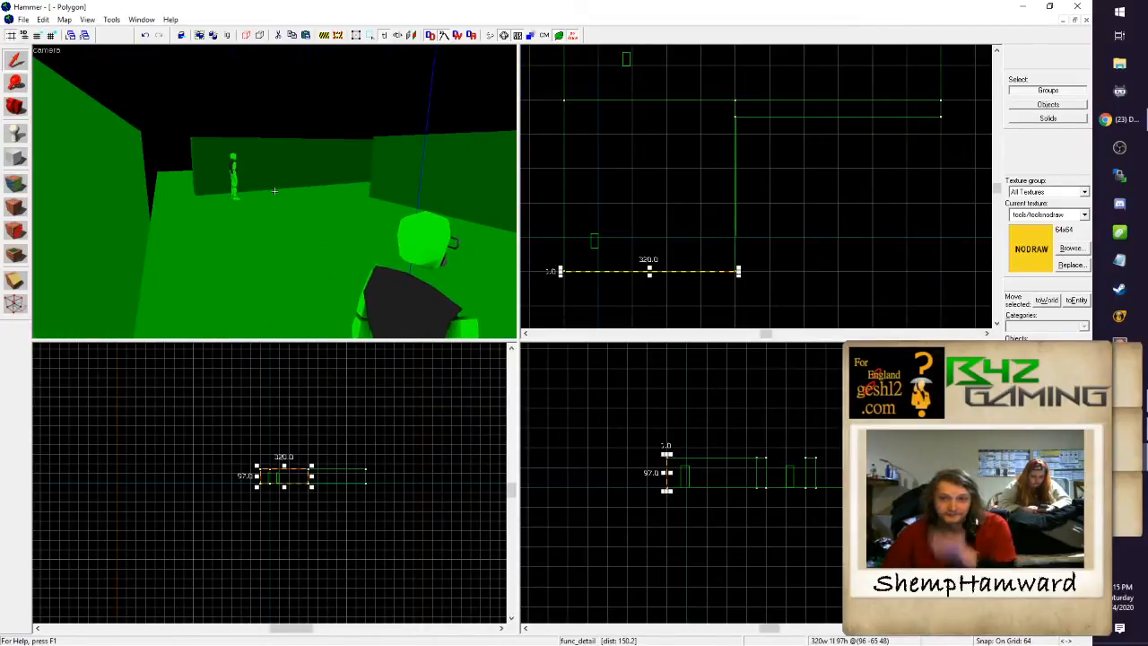
pyautogui.press('w')
pyautogui.press('w')
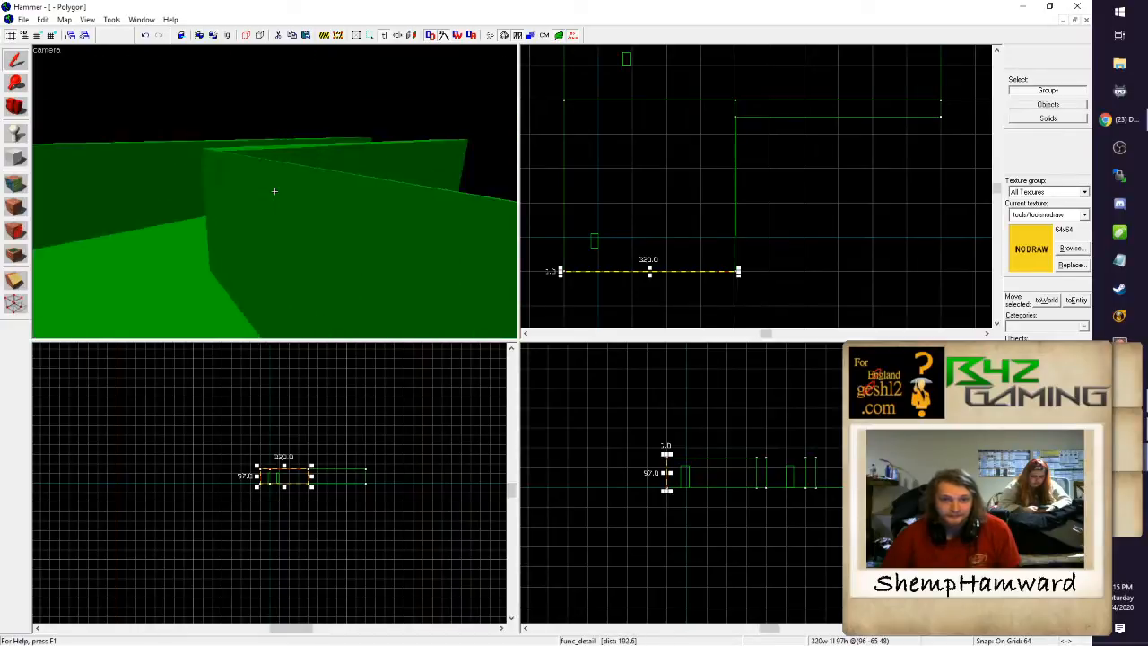
pyautogui.press('s')
pyautogui.click(274, 191)
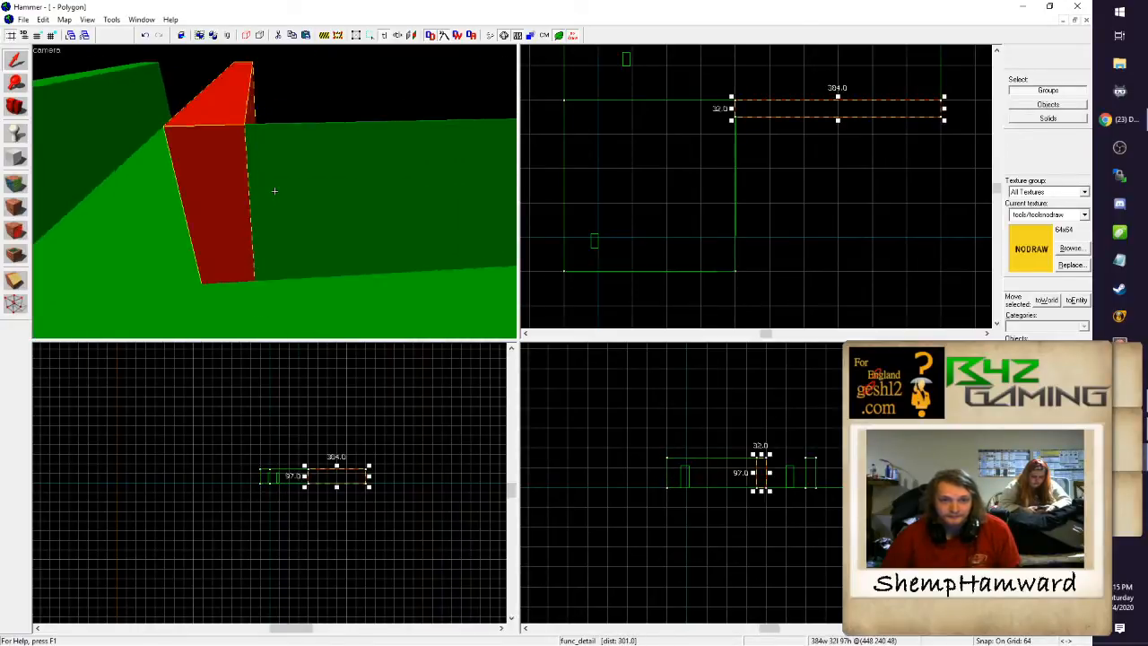
# Step: Copy the 384 by 32 unit wall westward and reshape the copy into a 256 by 64 unit wall
pyautogui.press('s')
pyautogui.press('w')
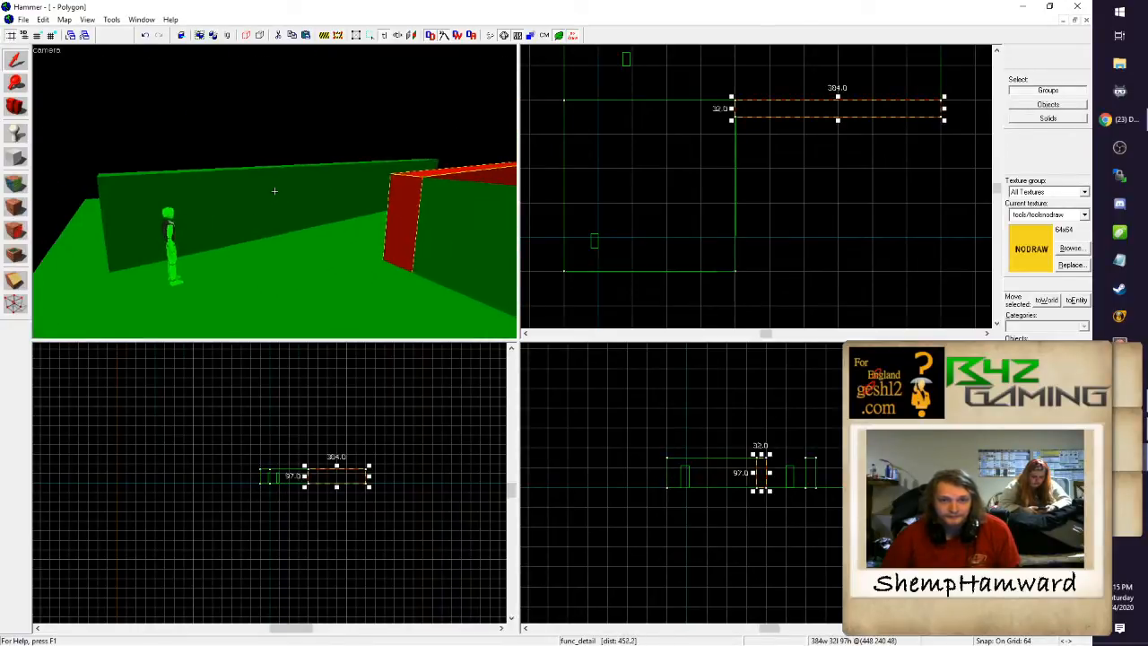
pyautogui.press('z')
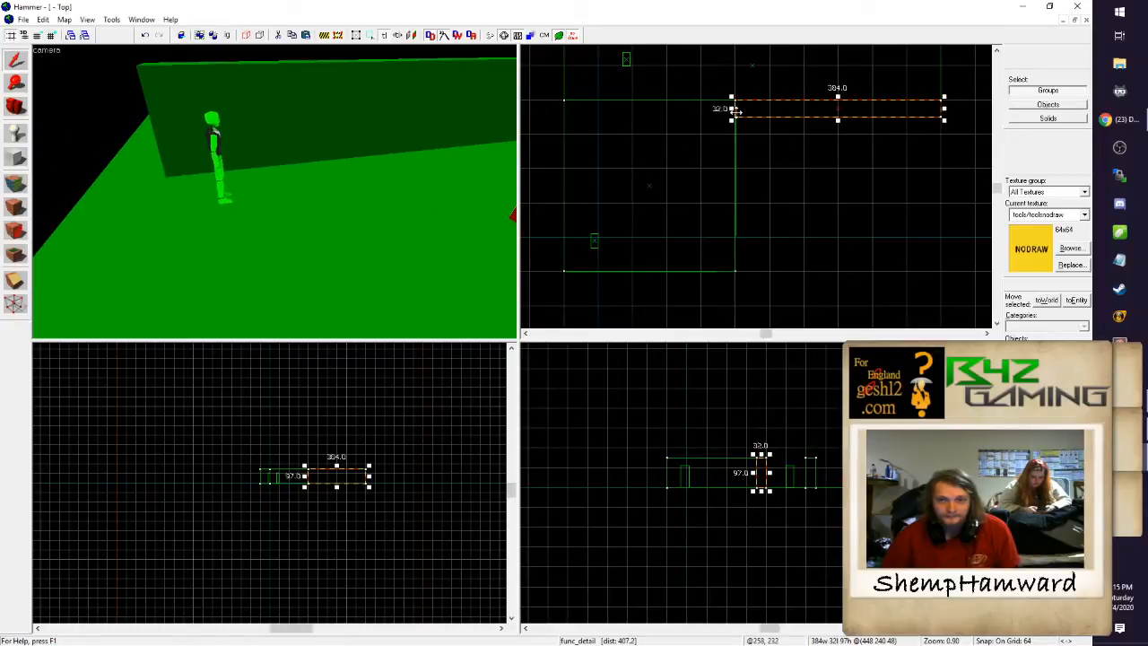
pyautogui.moveTo(784, 115)
pyautogui.keyDown('shift'); pyautogui.mouseDown()
pyautogui.moveTo(643, 109)
pyautogui.moveTo(638, 122)
pyautogui.mouseUp(); pyautogui.keyUp('shift')
pyautogui.moveTo(808, 126); pyautogui.dragTo(737, 126)
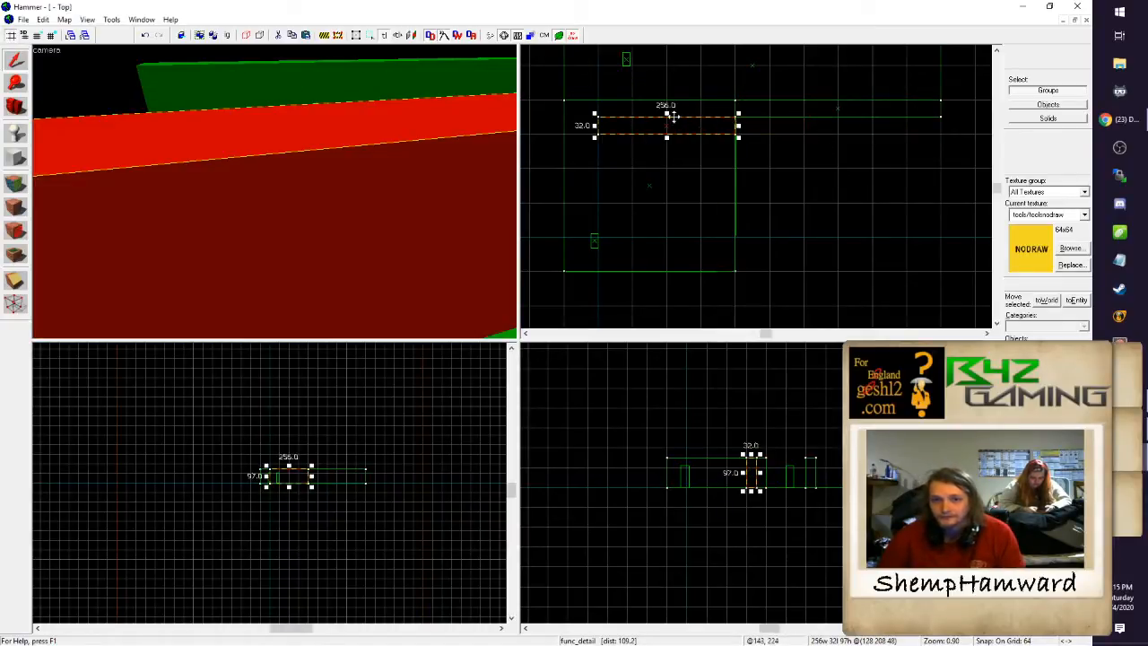
pyautogui.moveTo(668, 113); pyautogui.dragTo(666, 103)
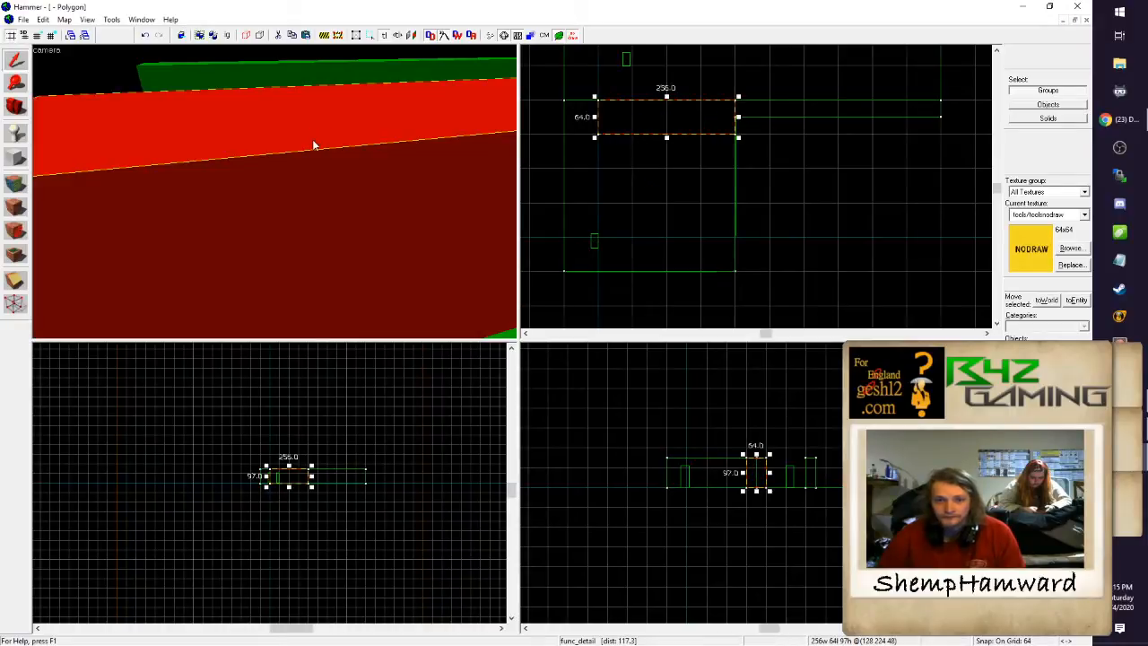
# Step: Thin the 256-unit-long wall to 32 units from its south side, in line with the 384-unit wall
pyautogui.press('z')
pyautogui.press('s')
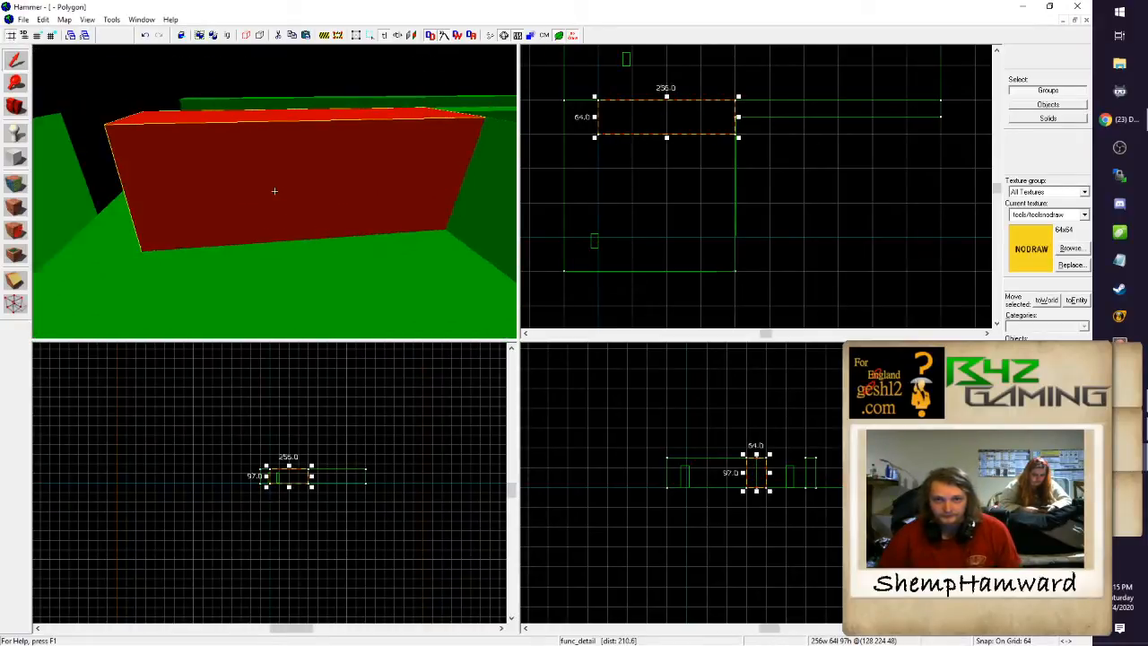
pyautogui.press('a')
pyautogui.press('a')
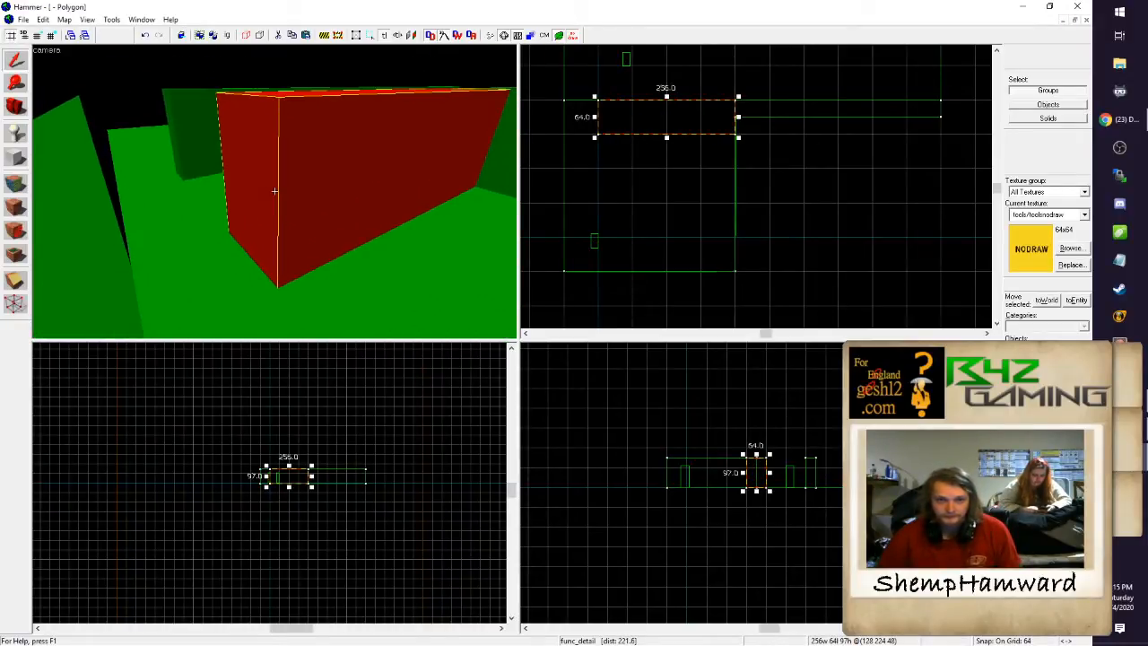
pyautogui.press('z')
pyautogui.click(666, 135)
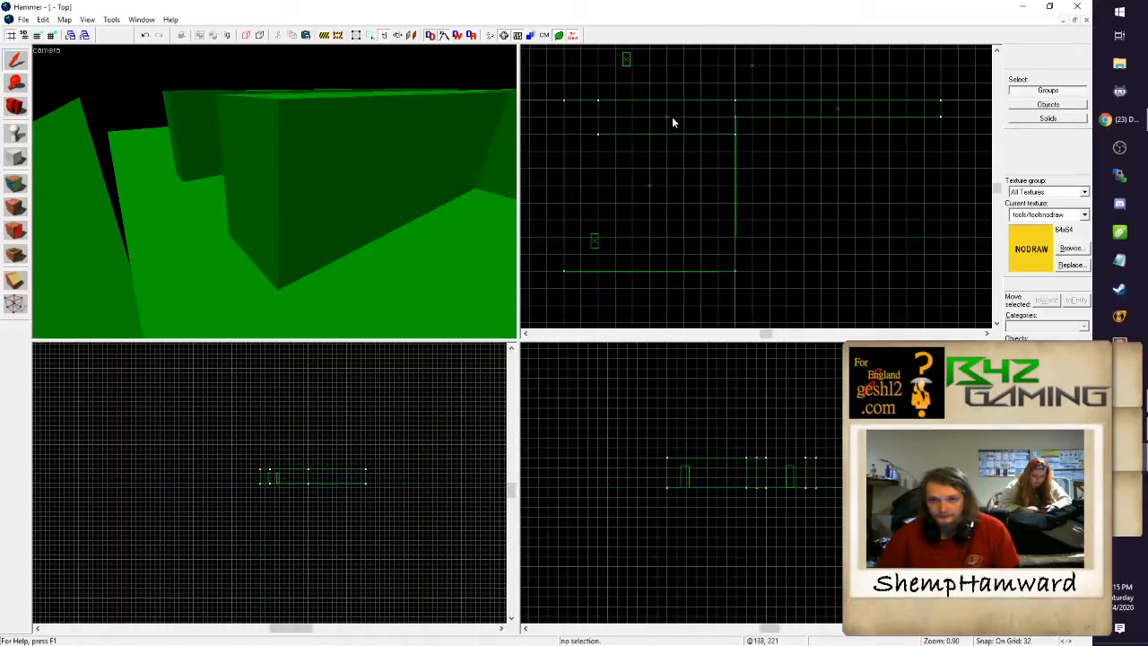
pyautogui.click(667, 116)
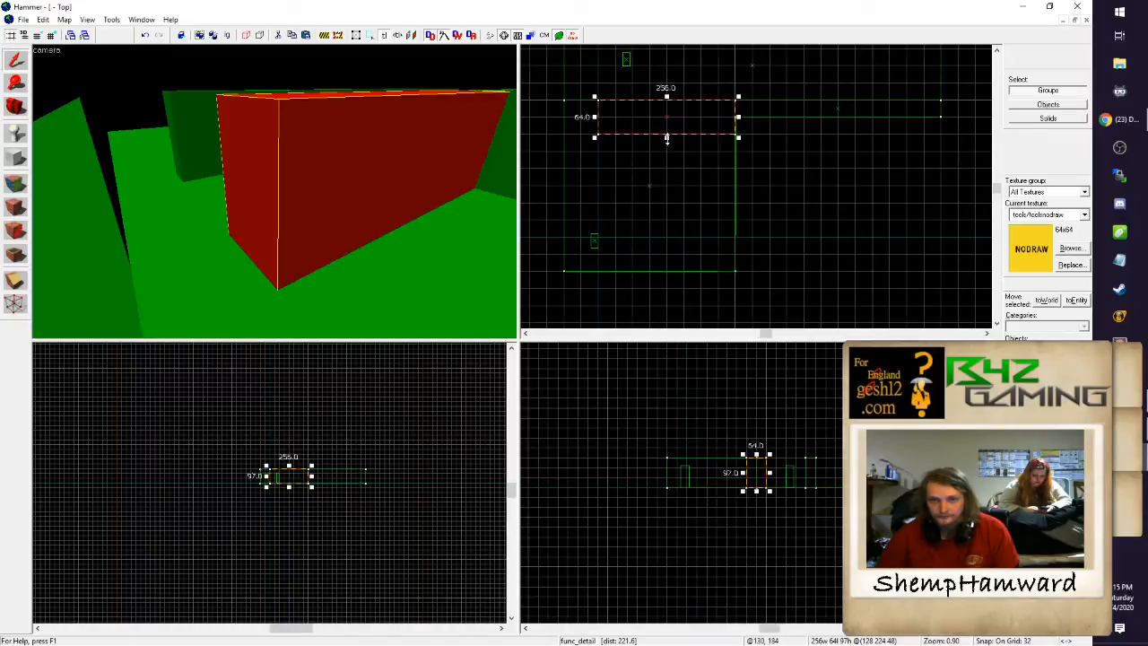
pyautogui.moveTo(666, 137); pyautogui.dragTo(666, 120)
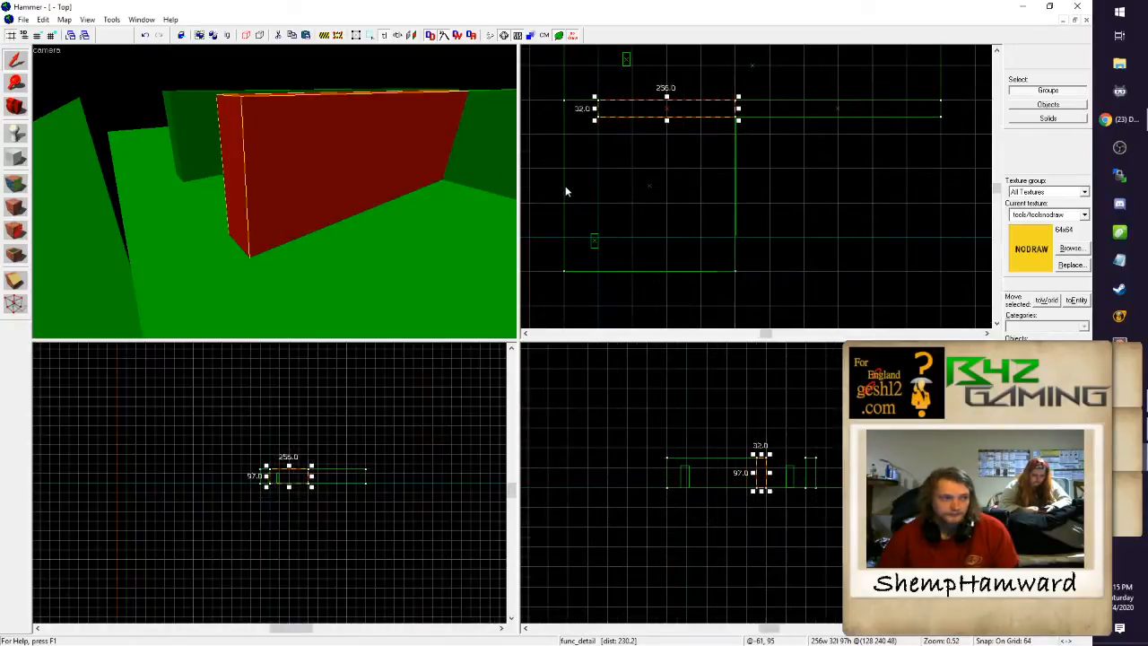
# Step: Copy the 256 by 32 unit wall northwest and reshape the copy into a 32 by 64 unit block outside the floor's west edge
pyautogui.press('z')
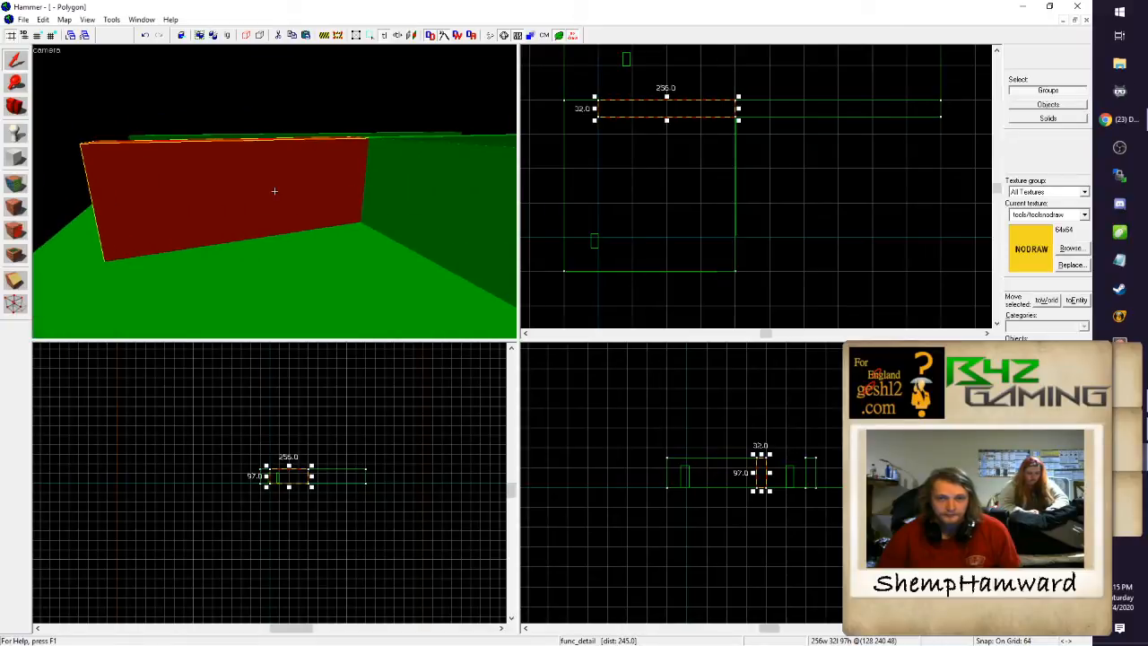
pyautogui.press('w')
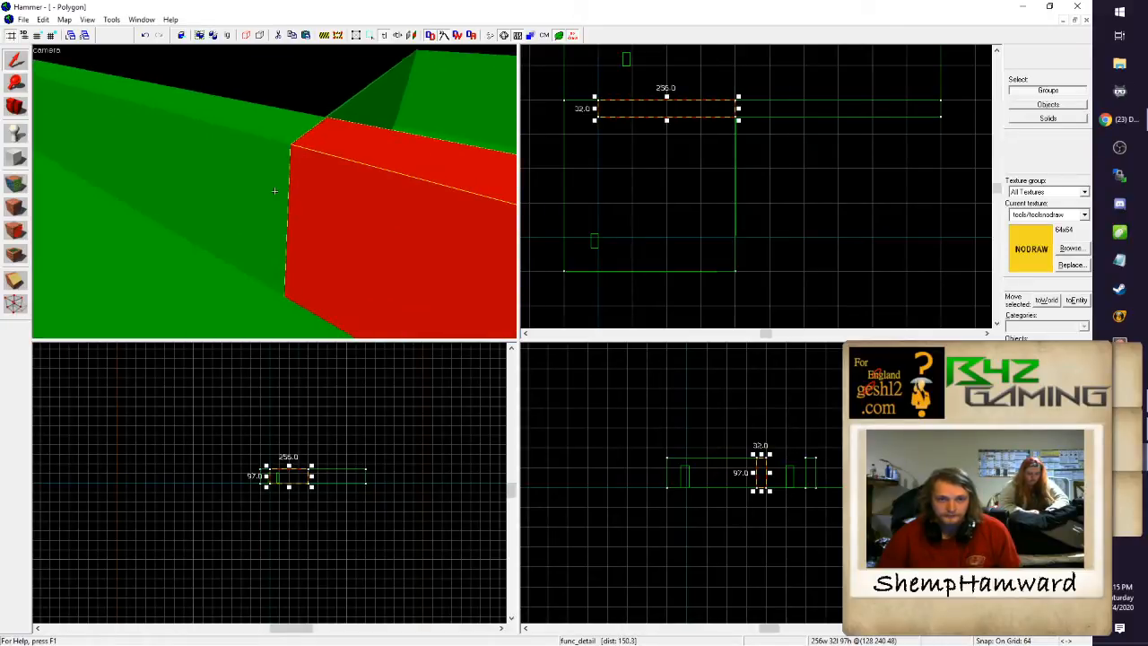
pyautogui.press('w')
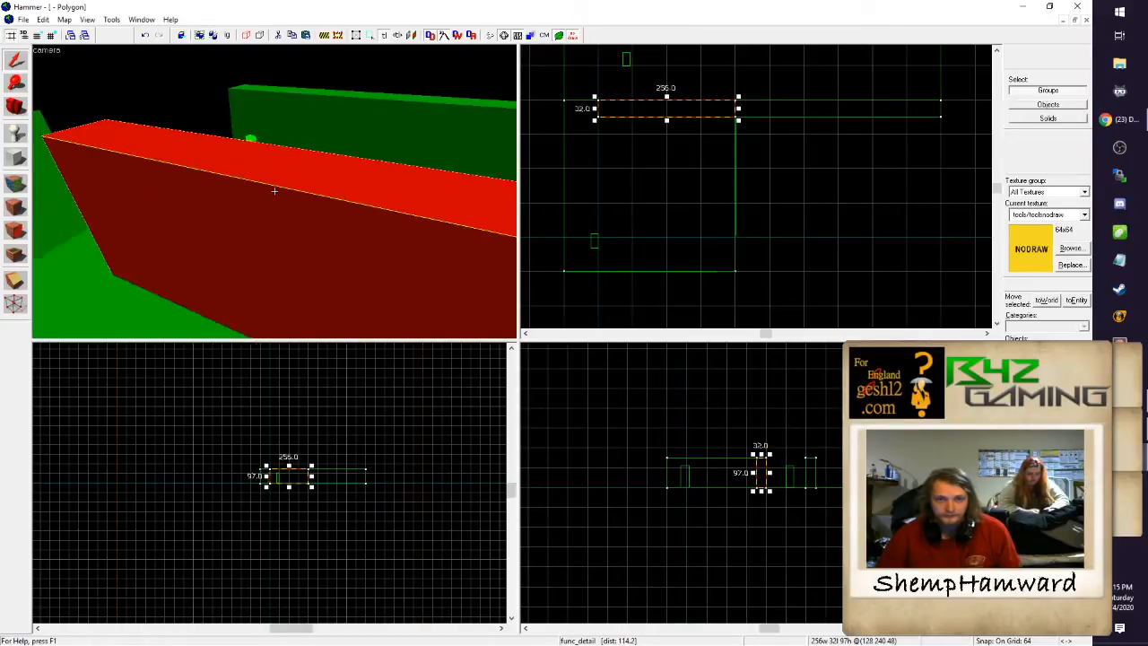
pyautogui.press('s')
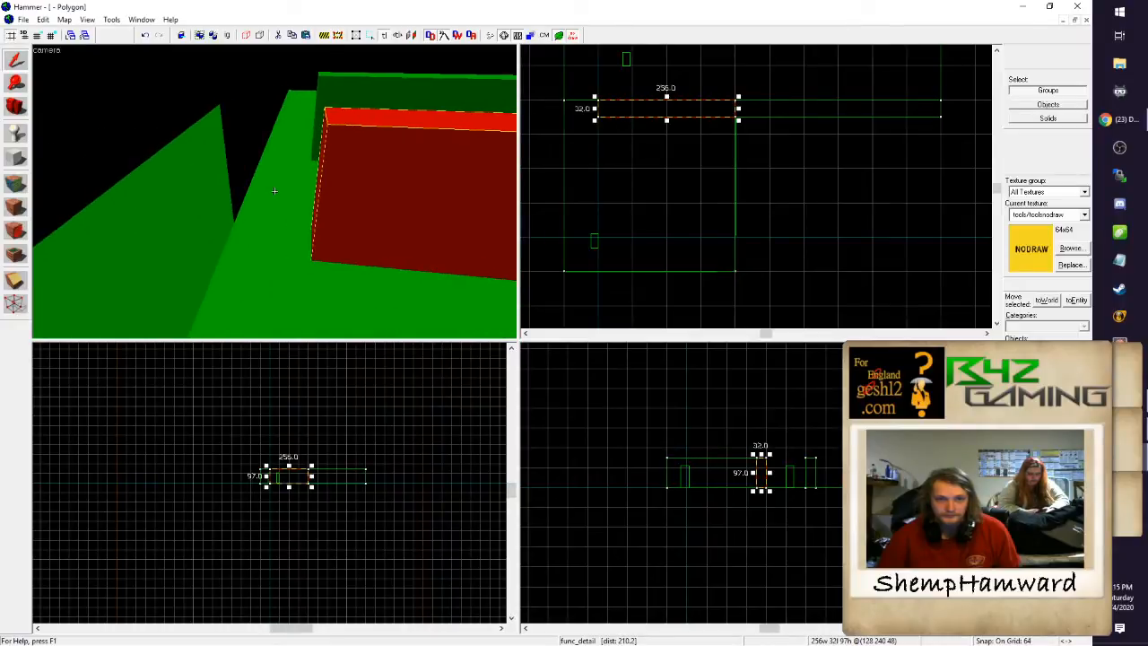
pyautogui.click(274, 191)
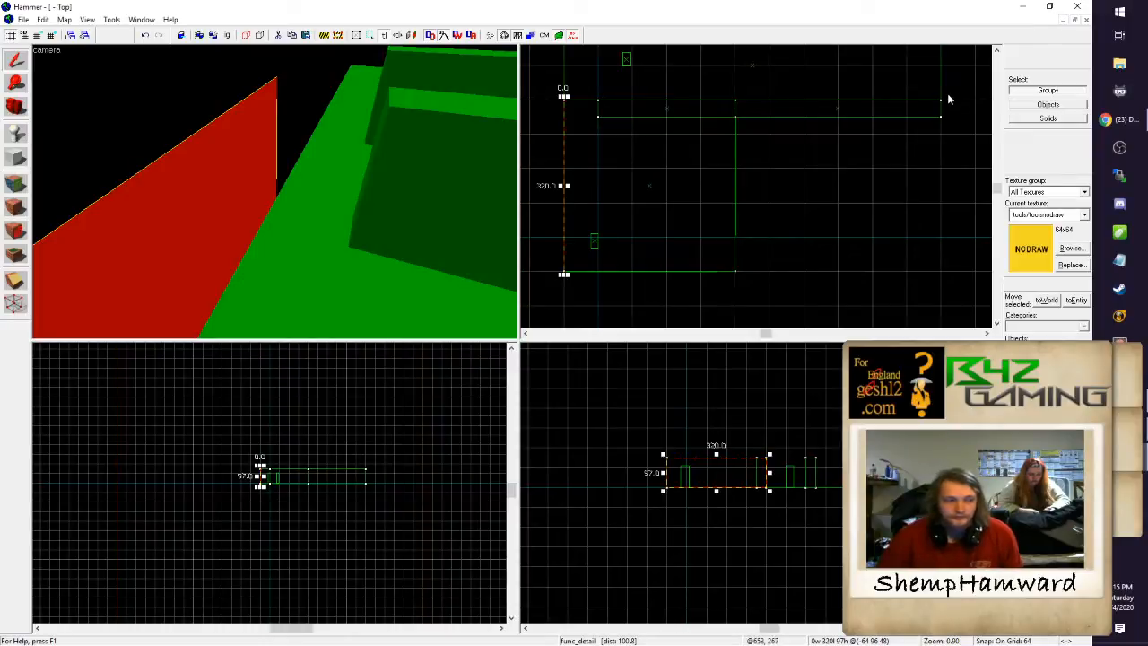
pyautogui.doubleClick(997, 51)
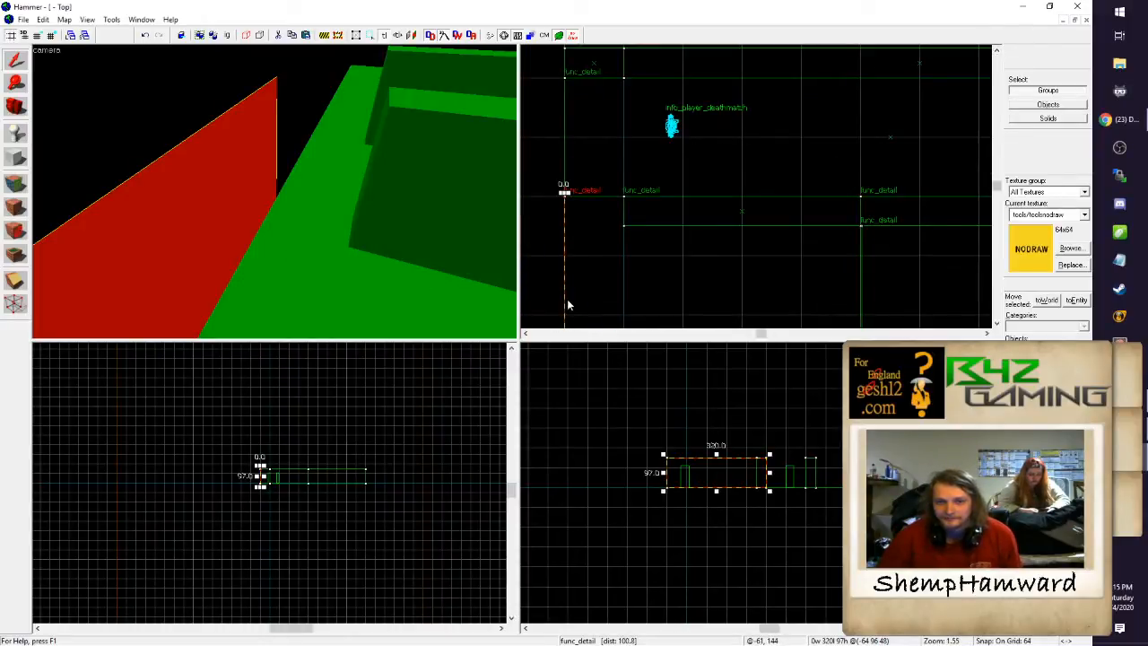
pyautogui.scroll(-2, 566, 306)
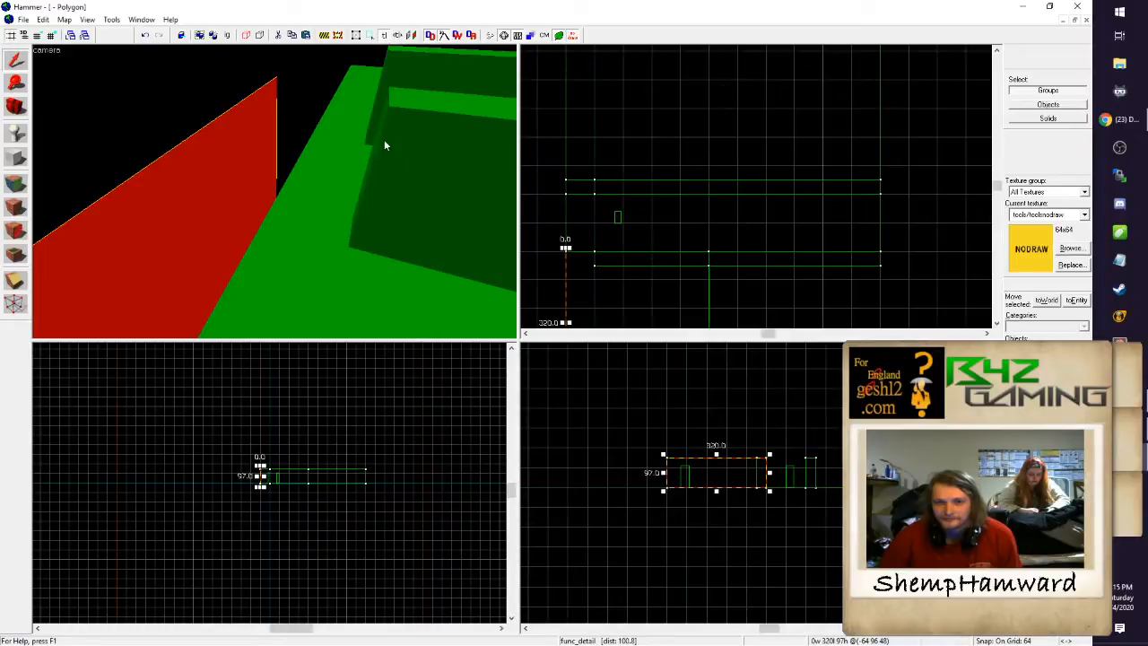
pyautogui.click(386, 147)
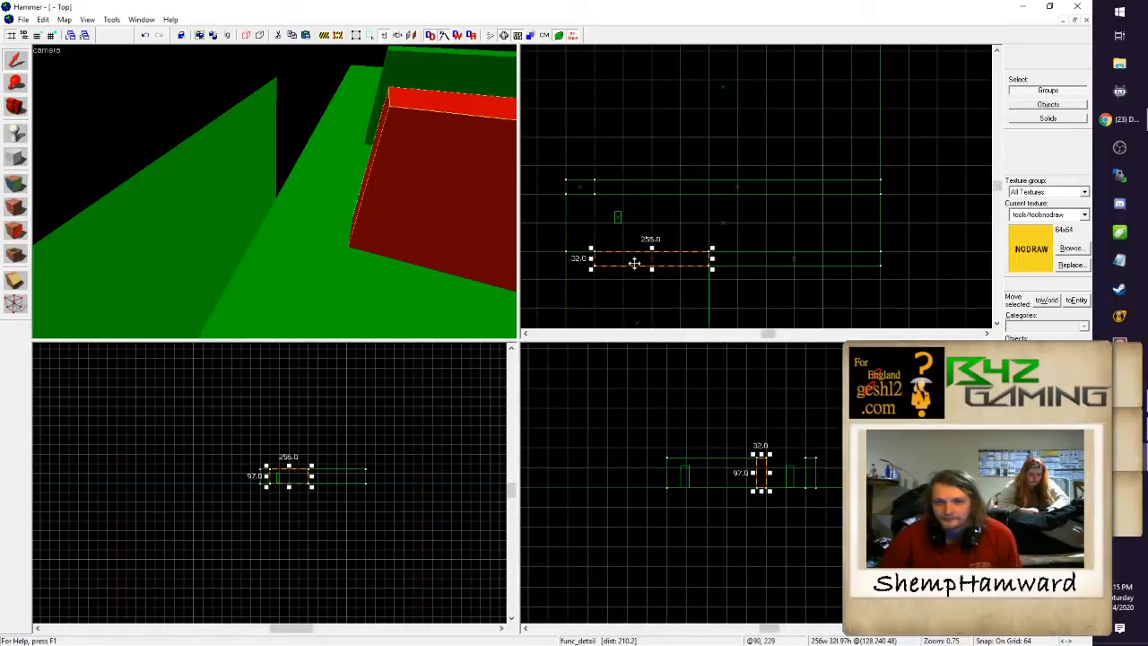
pyautogui.moveTo(634, 262)
pyautogui.mouseDown()
pyautogui.moveTo(595, 246)
pyautogui.moveTo(569, 182)
pyautogui.moveTo(570, 167)
pyautogui.moveTo(594, 182)
pyautogui.moveTo(619, 166)
pyautogui.moveTo(536, 166)
pyautogui.moveTo(547, 167)
pyautogui.mouseUp()
pyautogui.press('[')
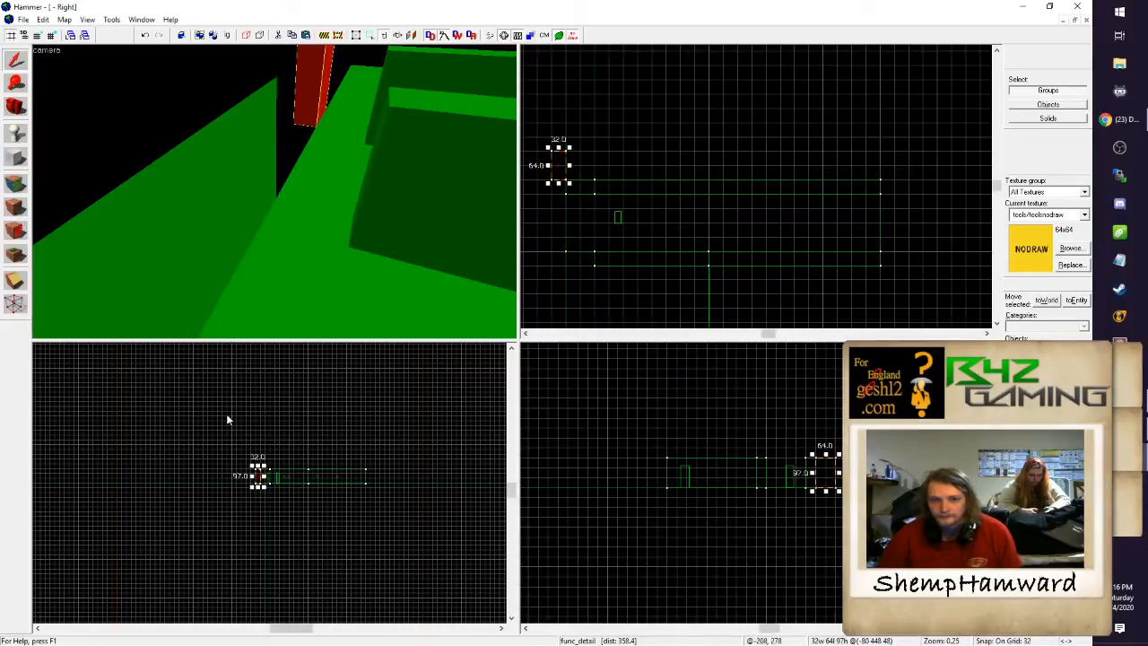
# Step: Move the 32 by 64 unit block south so it adjoins the north end of the thin west wall
pyautogui.press('z')
pyautogui.press('w')
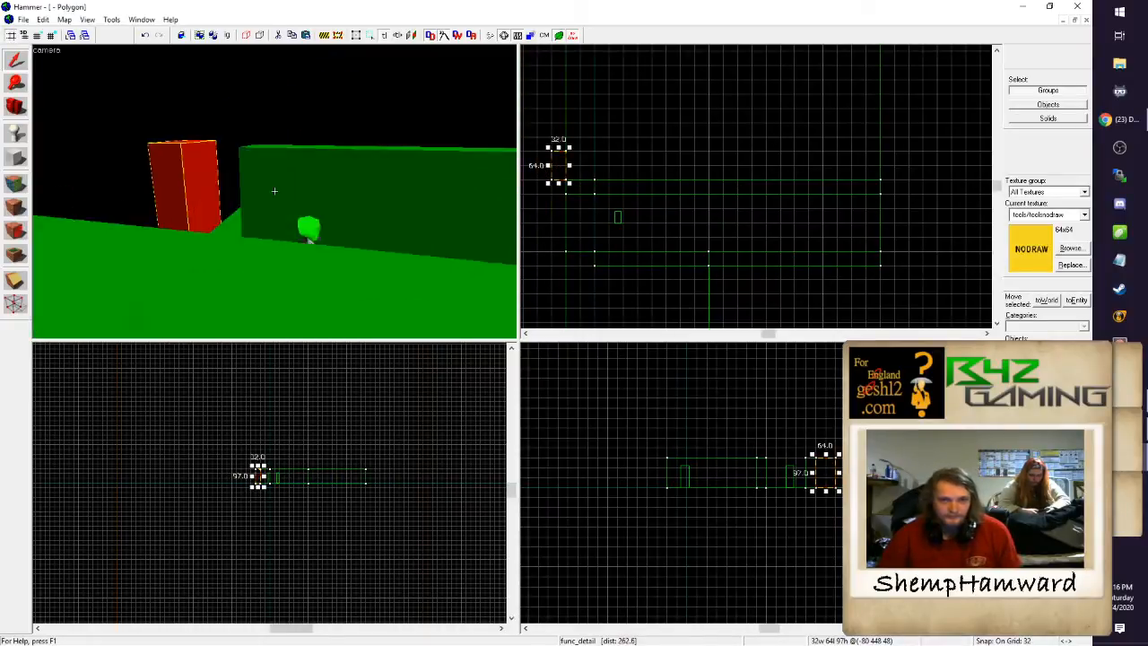
pyautogui.press('z')
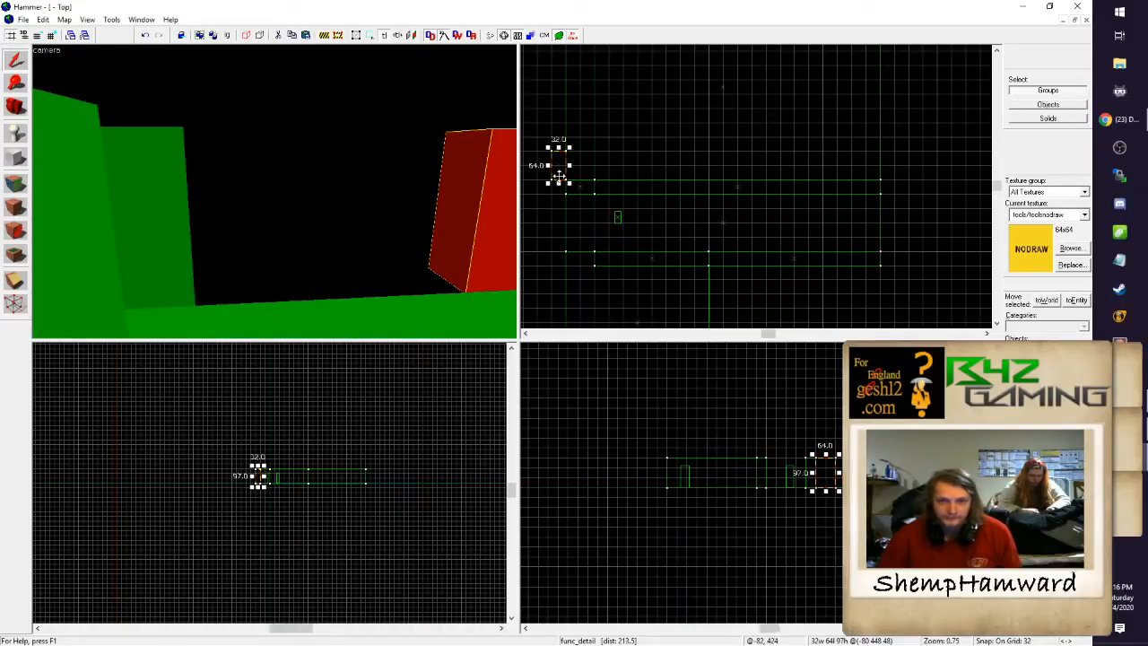
pyautogui.moveTo(558, 176)
pyautogui.mouseDown()
pyautogui.moveTo(547, 201)
pyautogui.moveTo(553, 244)
pyautogui.mouseUp()
pyautogui.press('z')
pyautogui.press('w')
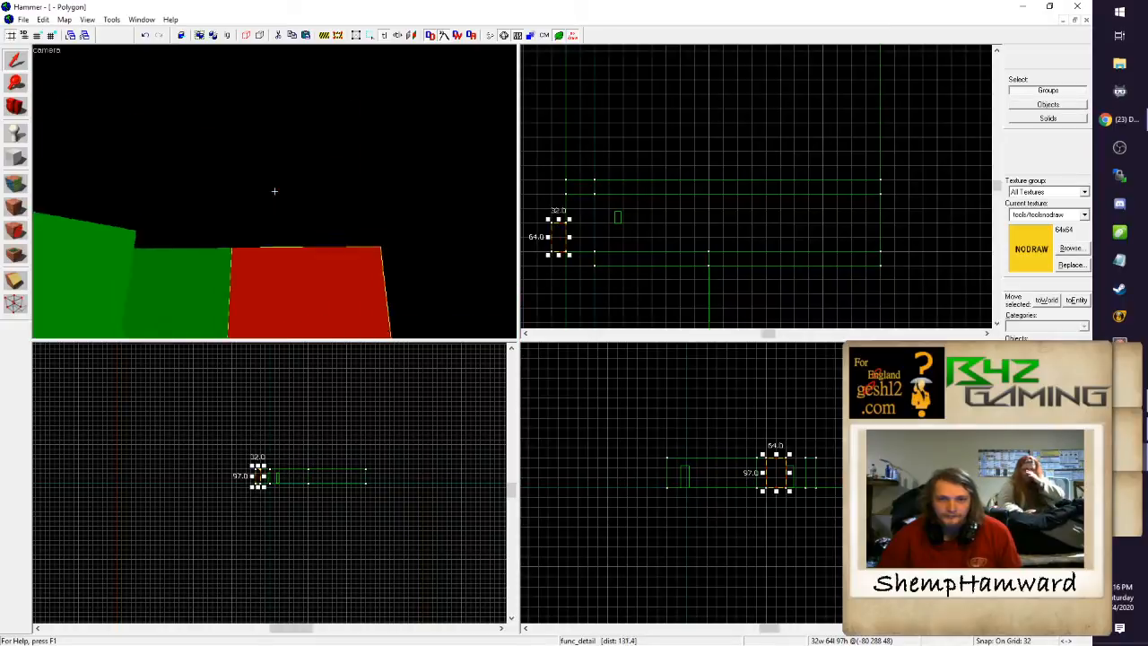
pyautogui.press('s')
pyautogui.press('z')
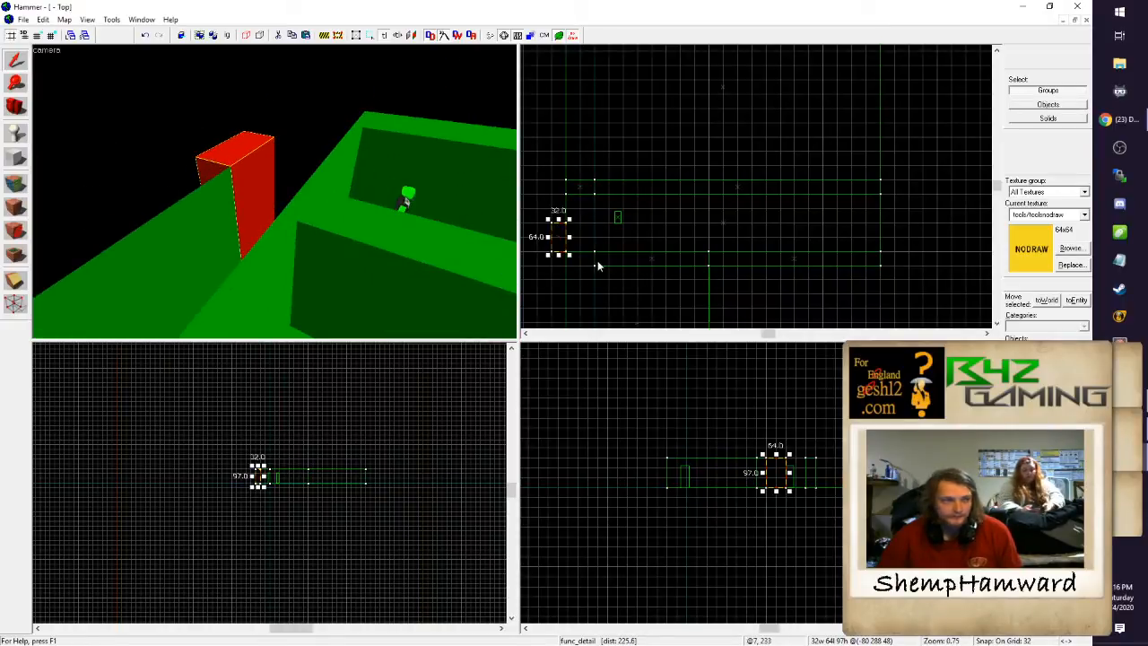
# Step: Thin the 64-unit-long block to 1 unit, flush with the floor's west edge
pyautogui.press('Escape')
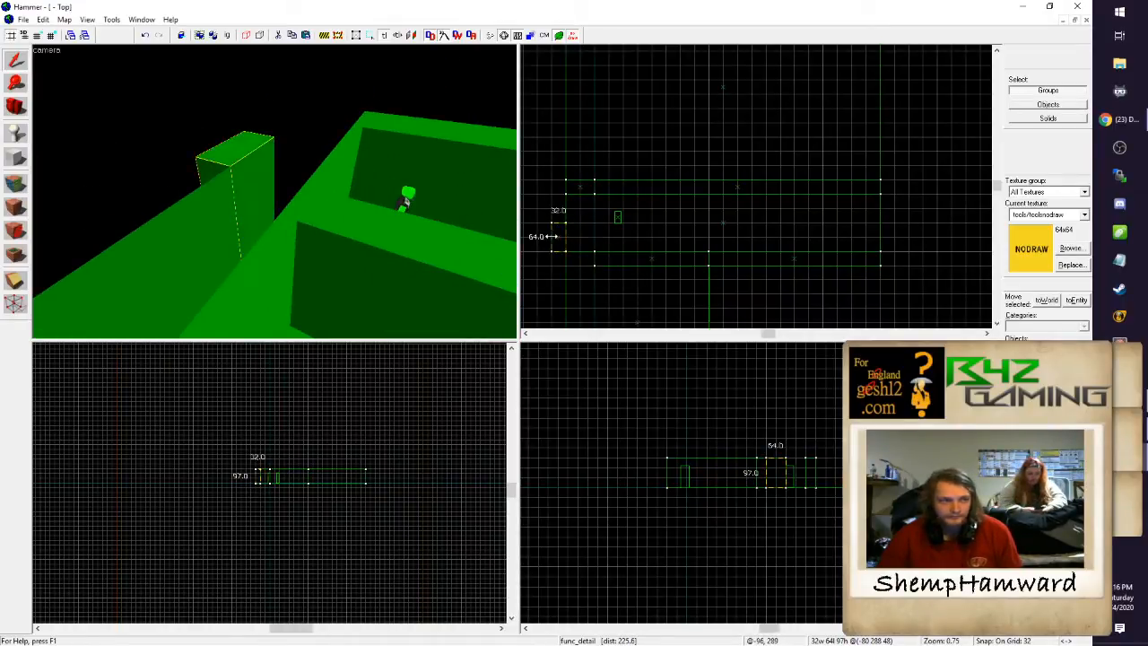
pyautogui.click(553, 236)
pyautogui.moveTo(547, 236); pyautogui.dragTo(564, 246)
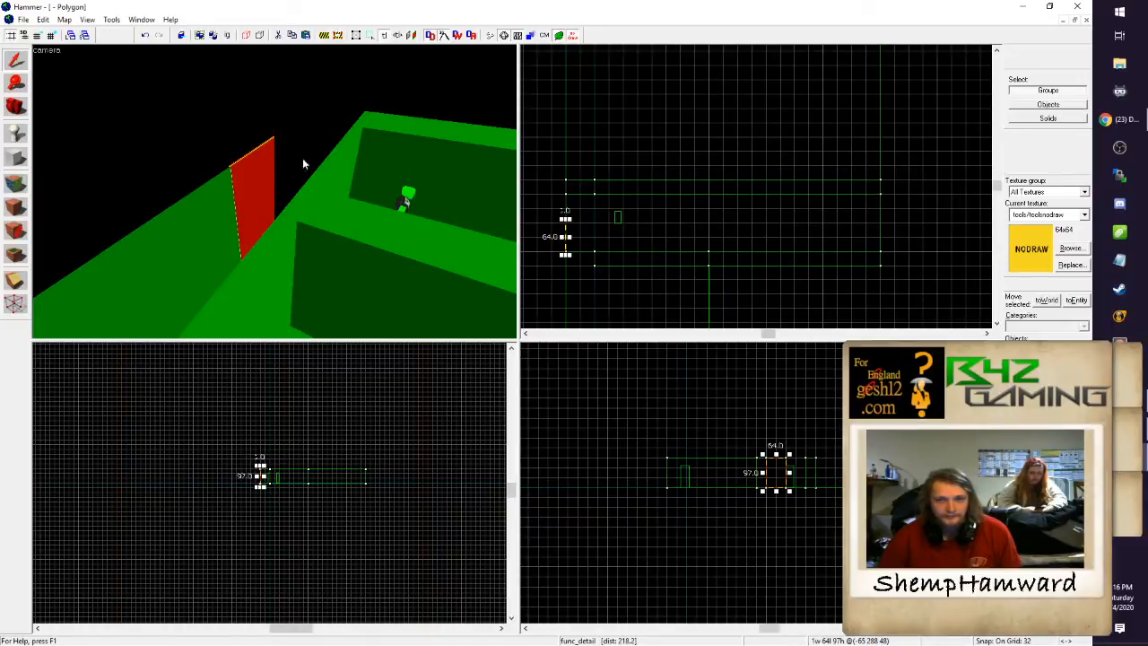
# Step: Extend the 1-unit-thick west wall north to 128 units long, and copy it as a 32-unit-long segment at its north end
pyautogui.press('z')
pyautogui.press('w')
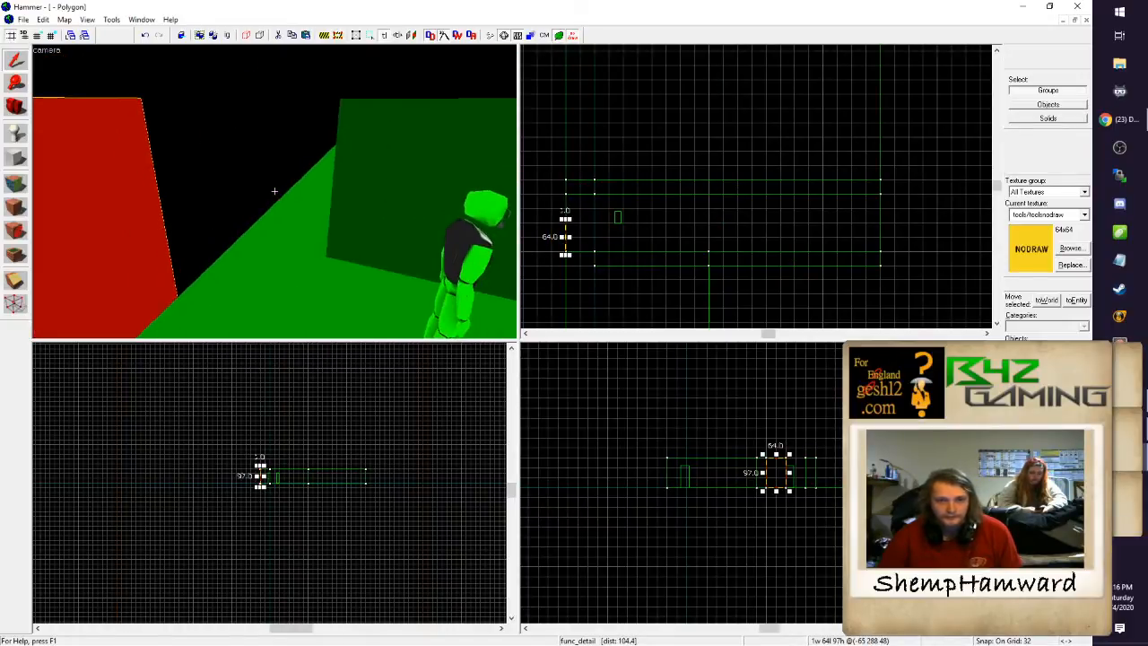
pyautogui.press('a')
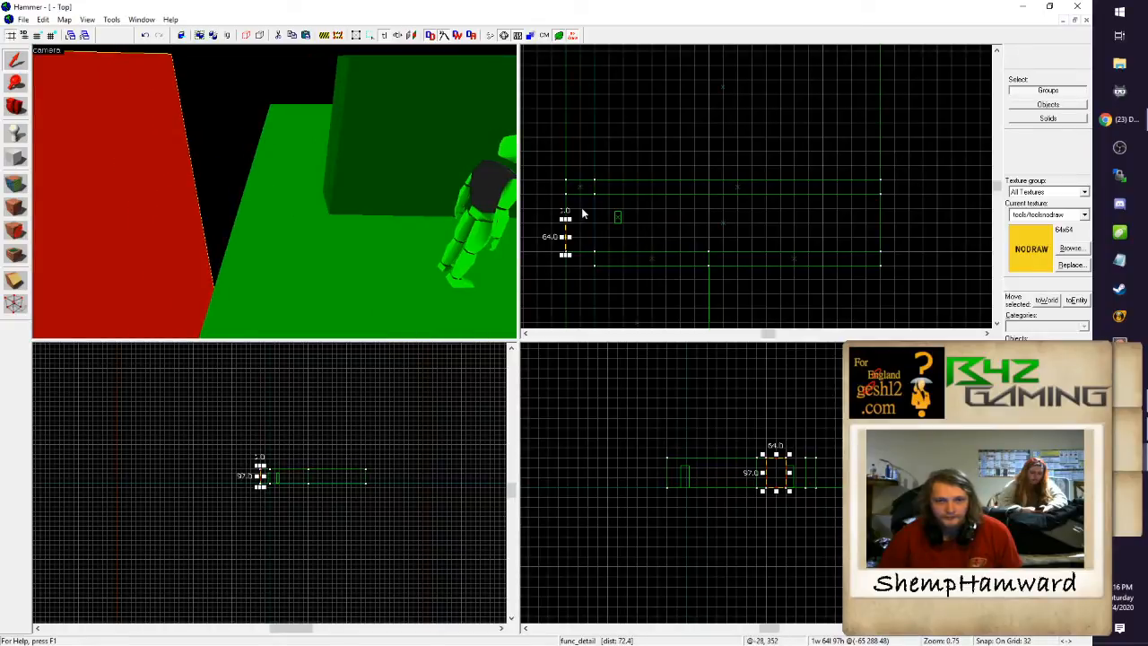
pyautogui.moveTo(565, 216); pyautogui.dragTo(566, 197)
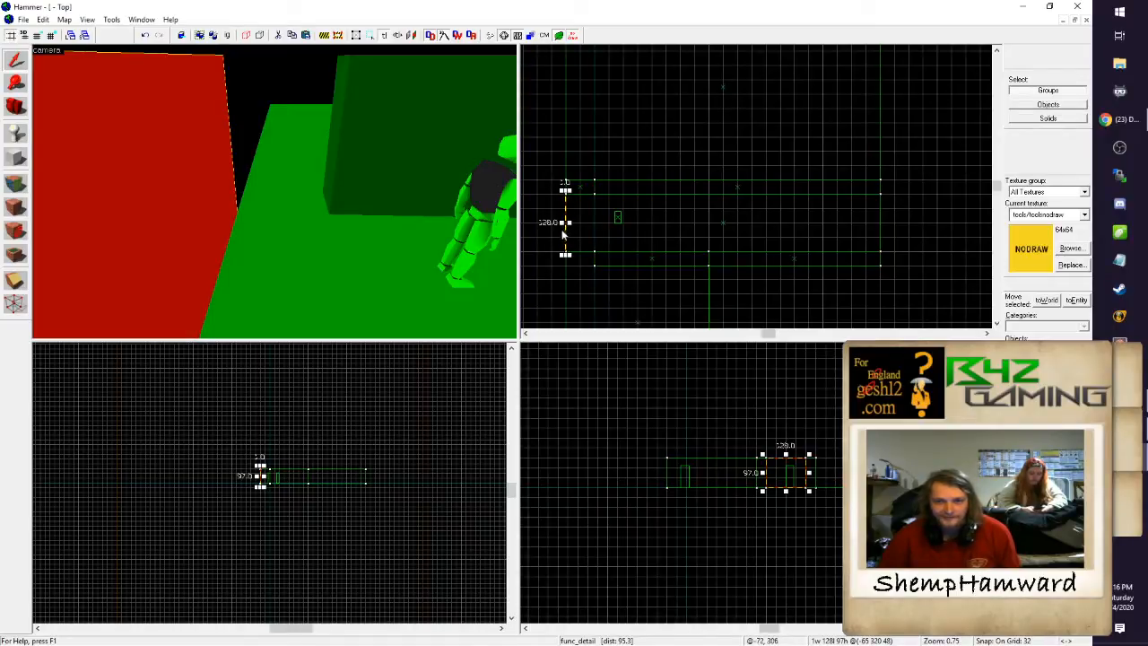
pyautogui.moveTo(565, 236); pyautogui.dragTo(564, 195)
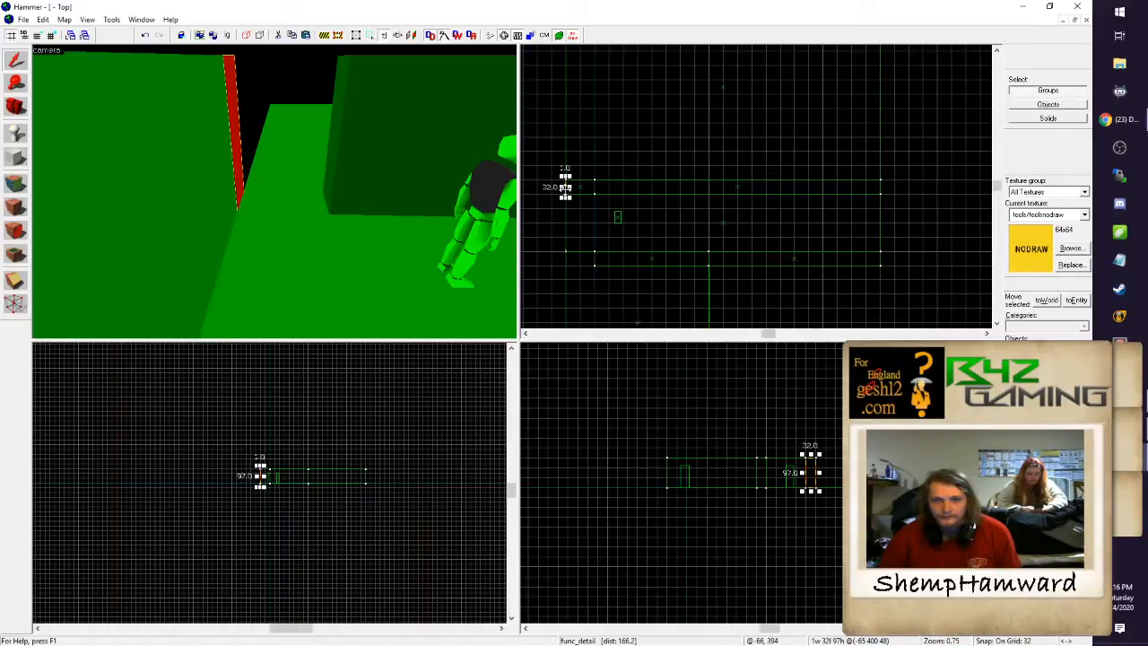
# Step: Copy the 32-unit segment north and stretch the copy to 416 units along the northern floor section's west edge
pyautogui.moveTo(565, 187); pyautogui.dragTo(567, 174)
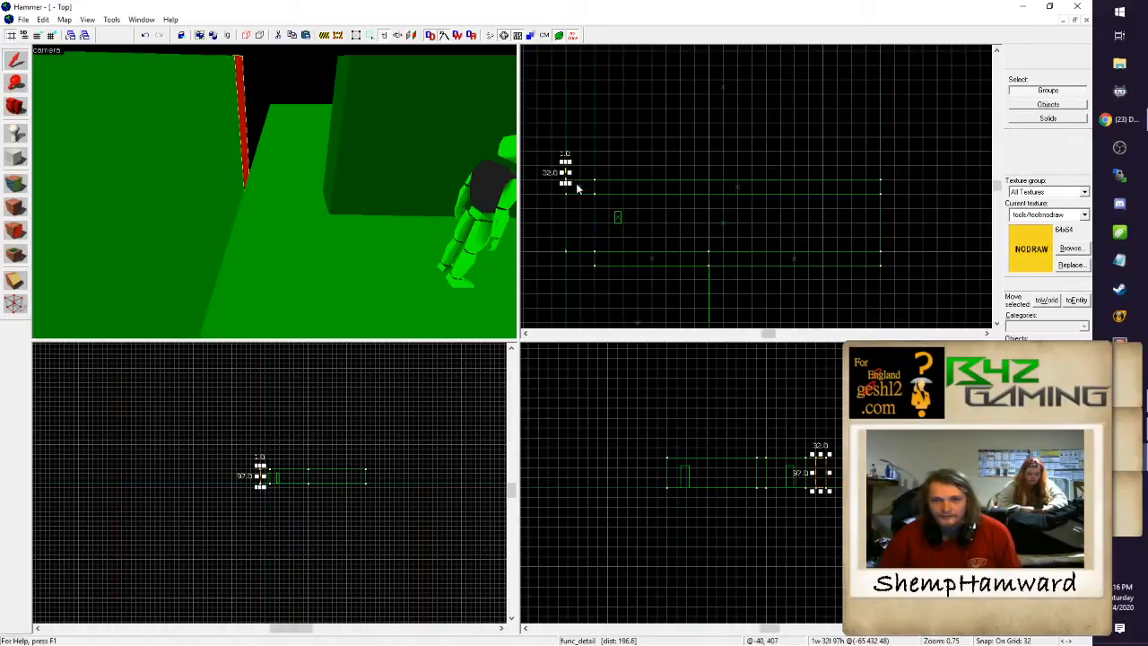
pyautogui.click(997, 49)
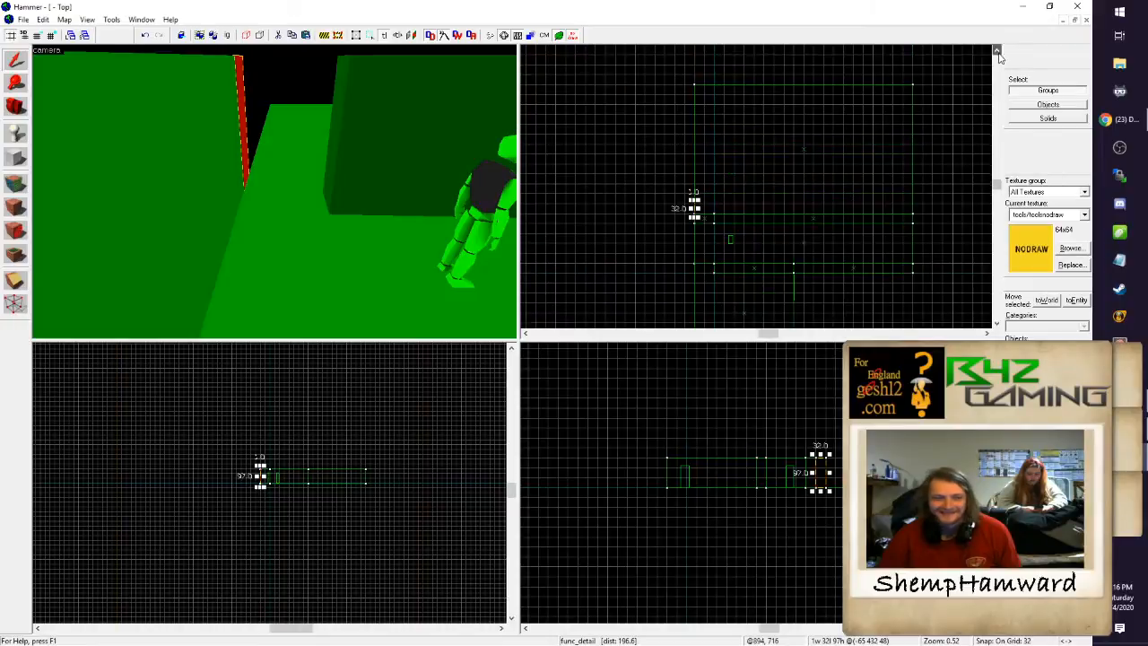
pyautogui.scroll(1, 671, 281)
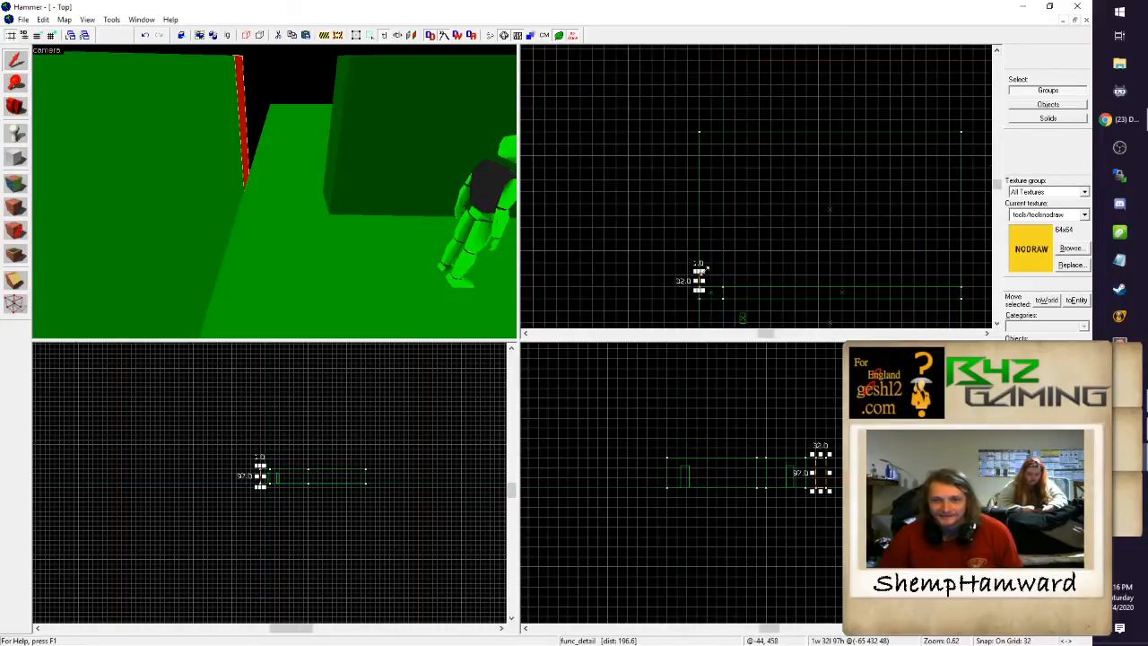
pyautogui.scroll(1, 698, 281)
pyautogui.moveTo(698, 271); pyautogui.dragTo(698, 101)
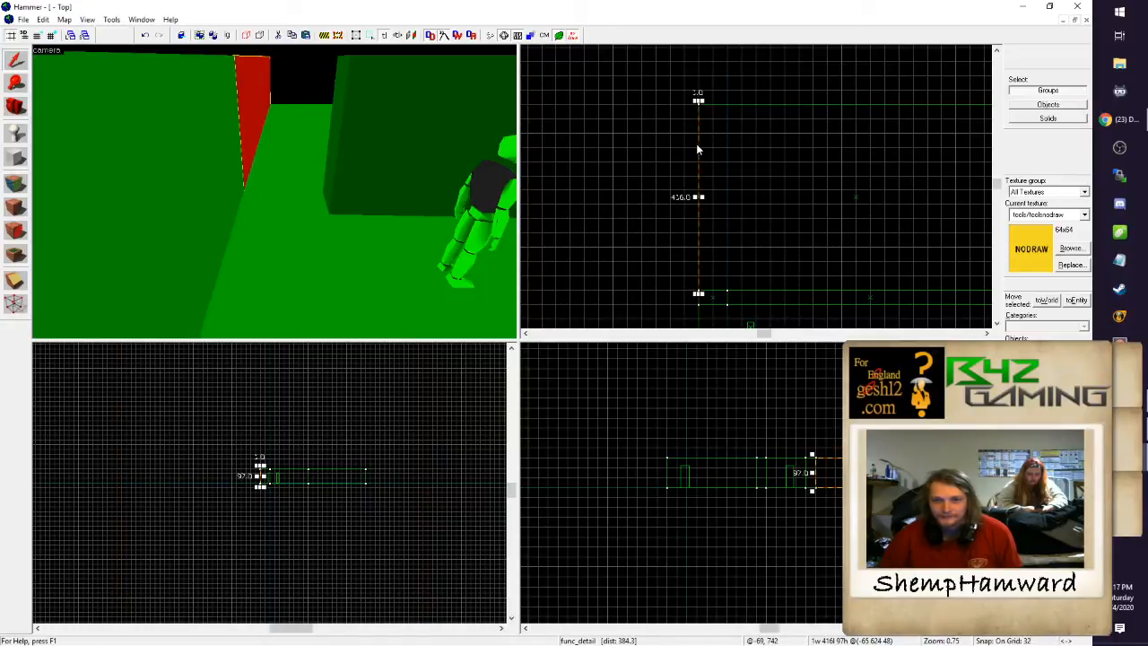
# Step: Copy the 416-unit wall and reshape the copy into a 640 by 1 unit wall along the floor's north edge
pyautogui.moveTo(698, 143); pyautogui.dragTo(709, 128)
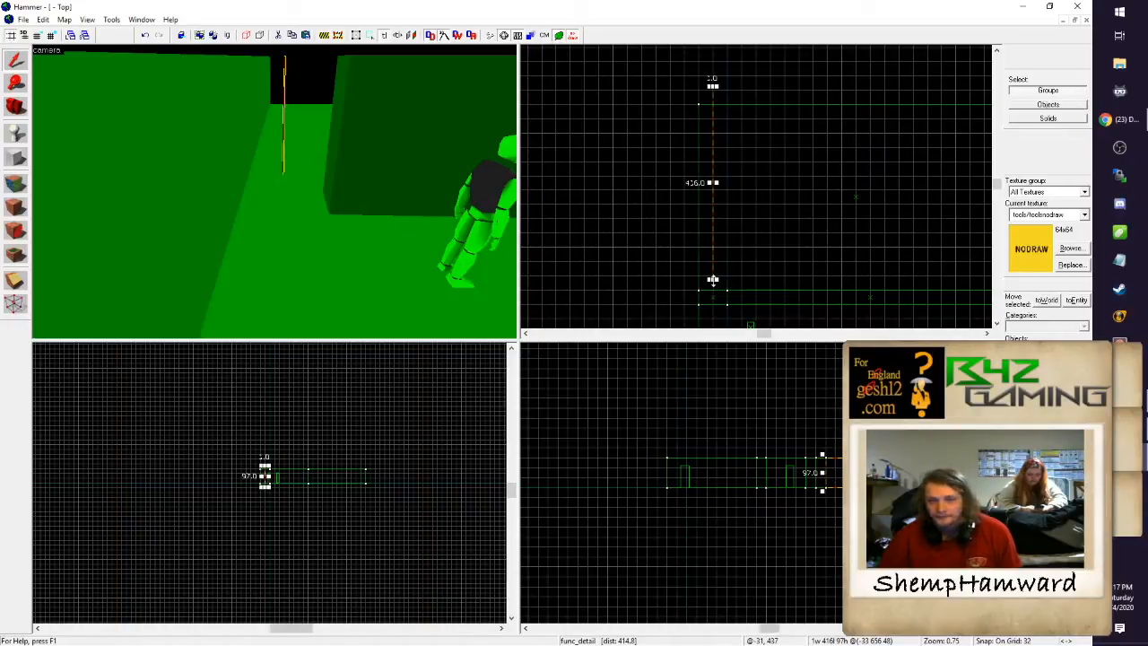
pyautogui.moveTo(713, 281)
pyautogui.mouseDown()
pyautogui.moveTo(726, 115)
pyautogui.moveTo(699, 97)
pyautogui.moveTo(989, 118)
pyautogui.moveTo(884, 113)
pyautogui.mouseUp()
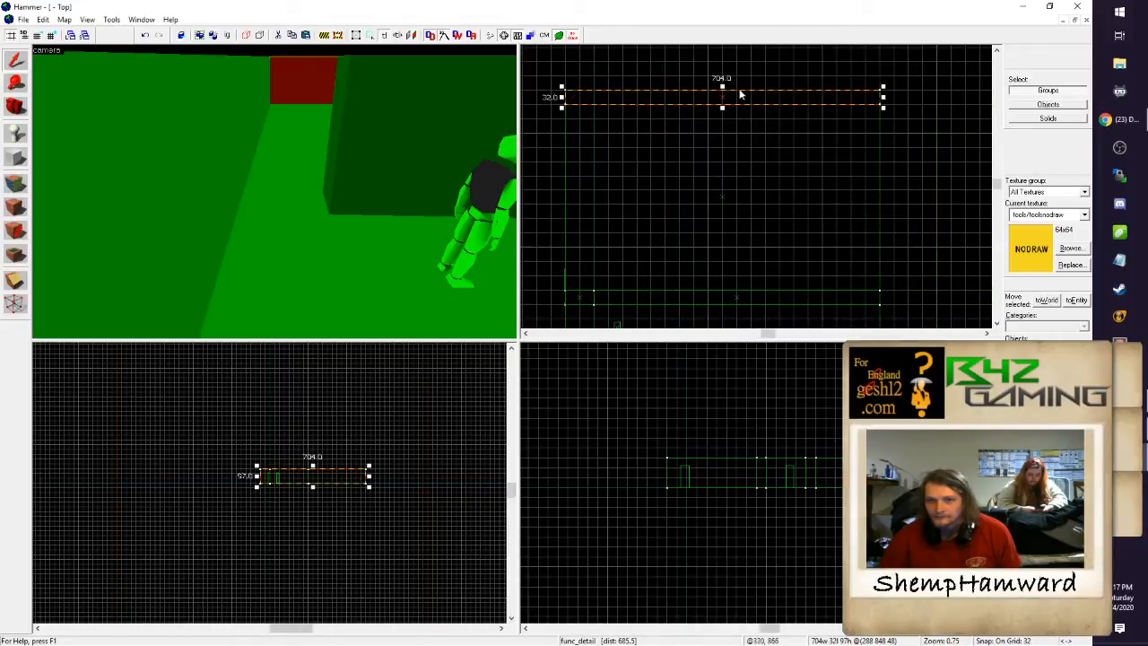
pyautogui.moveTo(722, 87); pyautogui.dragTo(722, 104)
pyautogui.moveTo(562, 104); pyautogui.dragTo(584, 106)
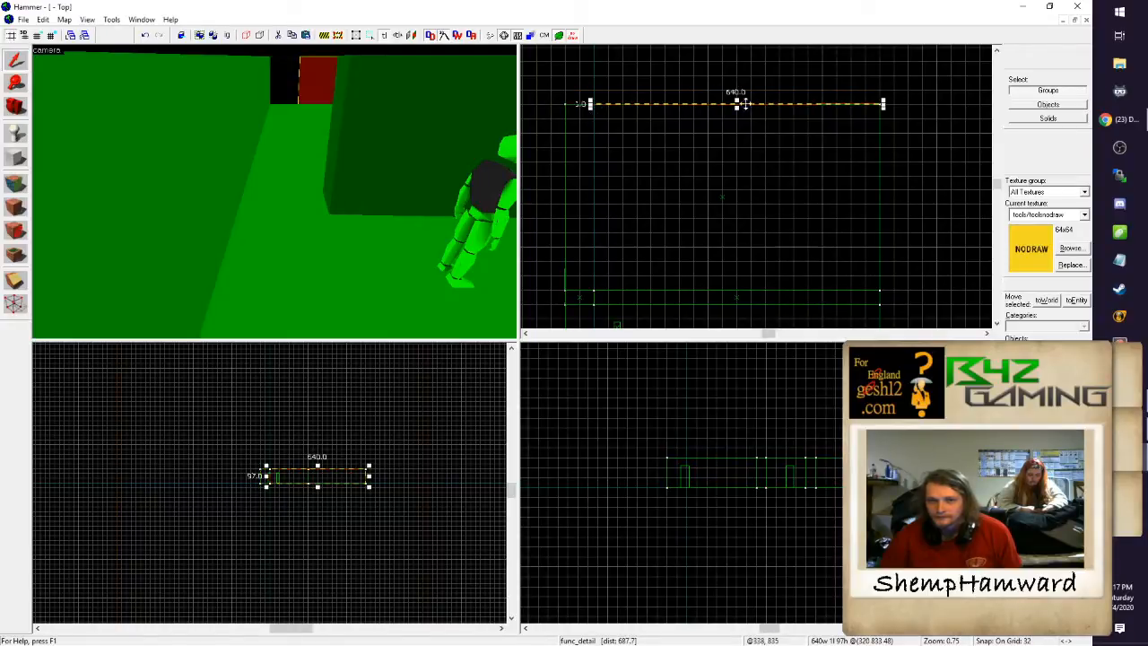
# Step: Thicken the 640-unit-long north wall to 32 units and place a copy of it 96 units farther north
pyautogui.moveTo(736, 104); pyautogui.dragTo(735, 90)
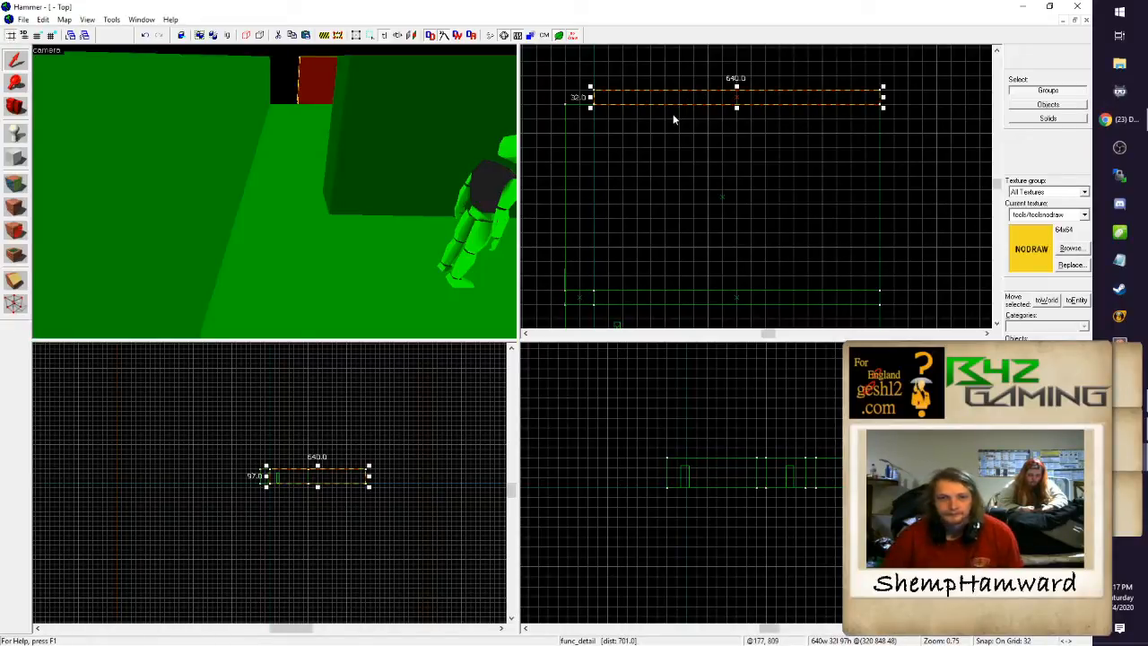
pyautogui.click(997, 52)
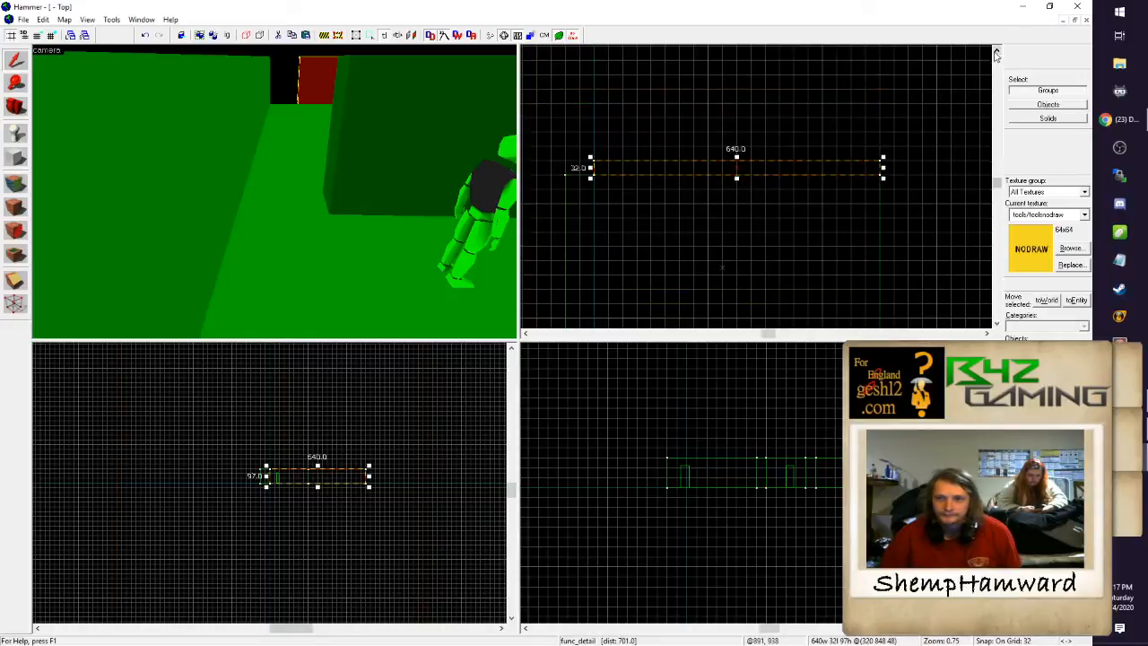
pyautogui.moveTo(695, 173)
pyautogui.mouseDown()
pyautogui.moveTo(700, 117)
pyautogui.moveTo(734, 128)
pyautogui.moveTo(737, 114)
pyautogui.mouseUp()
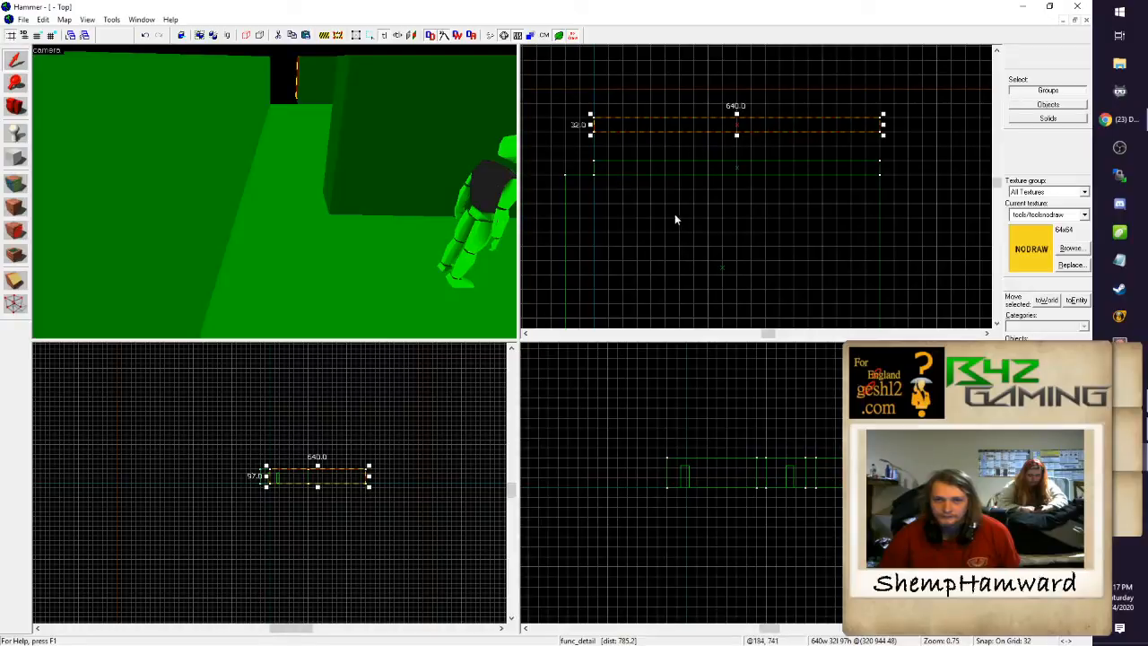
# Step: Copy the 704 by 416 floor north as a 704 by 64 corridor floor, and add a 64 by 32 copy filling the doorway at its southwest corner
pyautogui.click(718, 267)
pyautogui.click(722, 268)
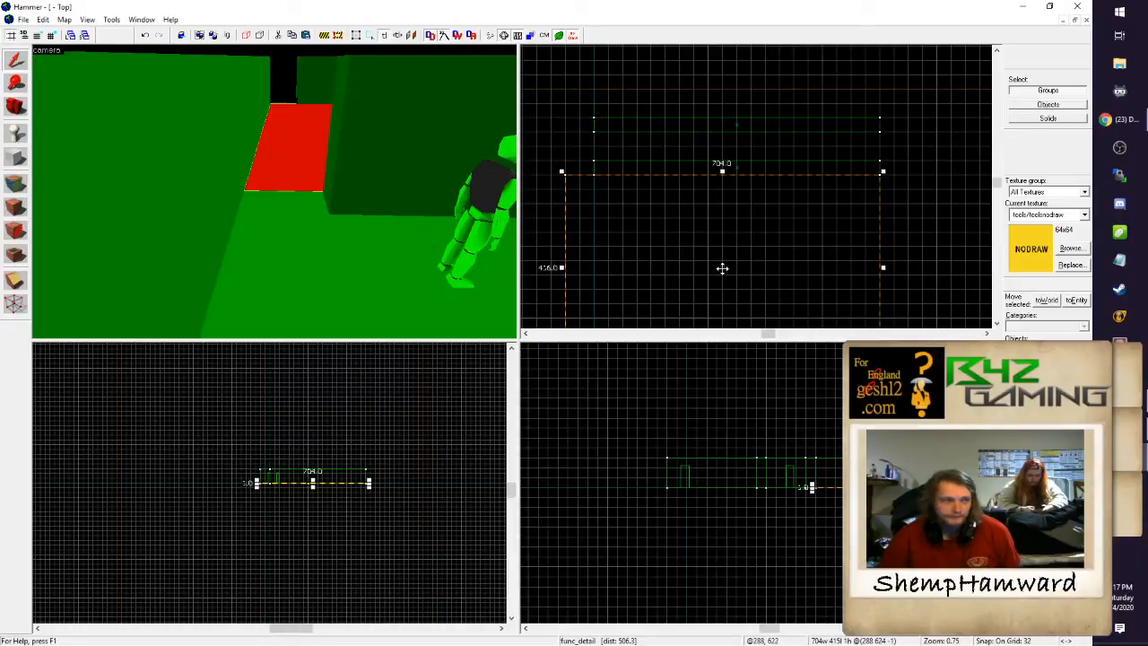
pyautogui.moveTo(722, 268); pyautogui.dragTo(725, 233)
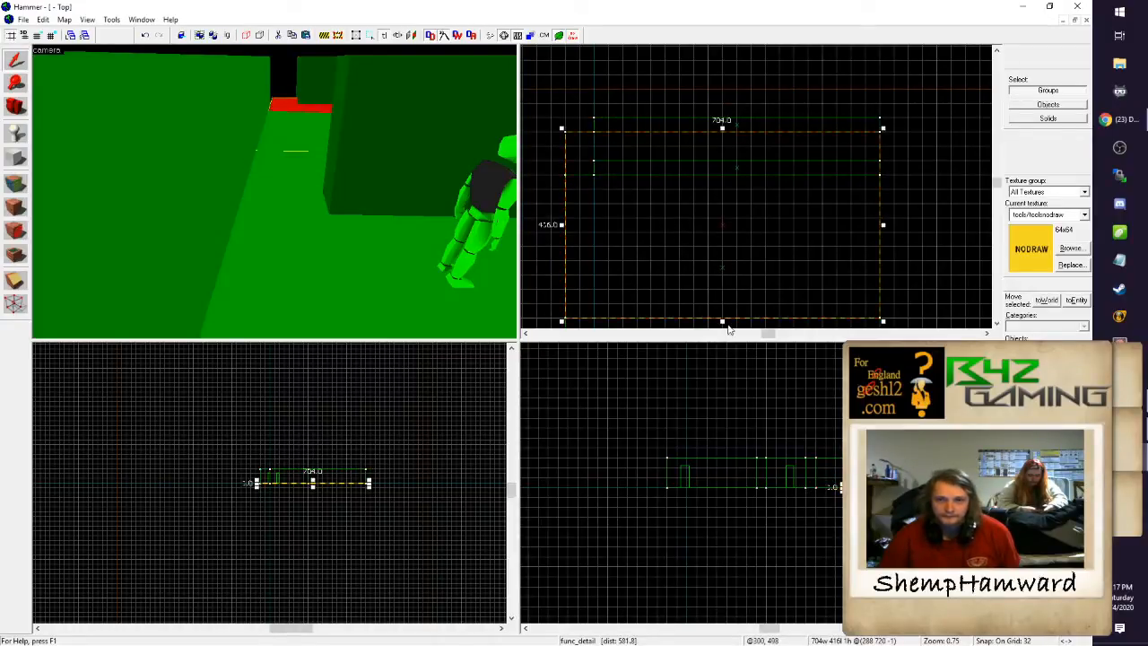
pyautogui.moveTo(722, 320)
pyautogui.mouseDown()
pyautogui.moveTo(728, 164)
pyautogui.moveTo(687, 151)
pyautogui.moveTo(724, 140)
pyautogui.moveTo(723, 159)
pyautogui.mouseUp()
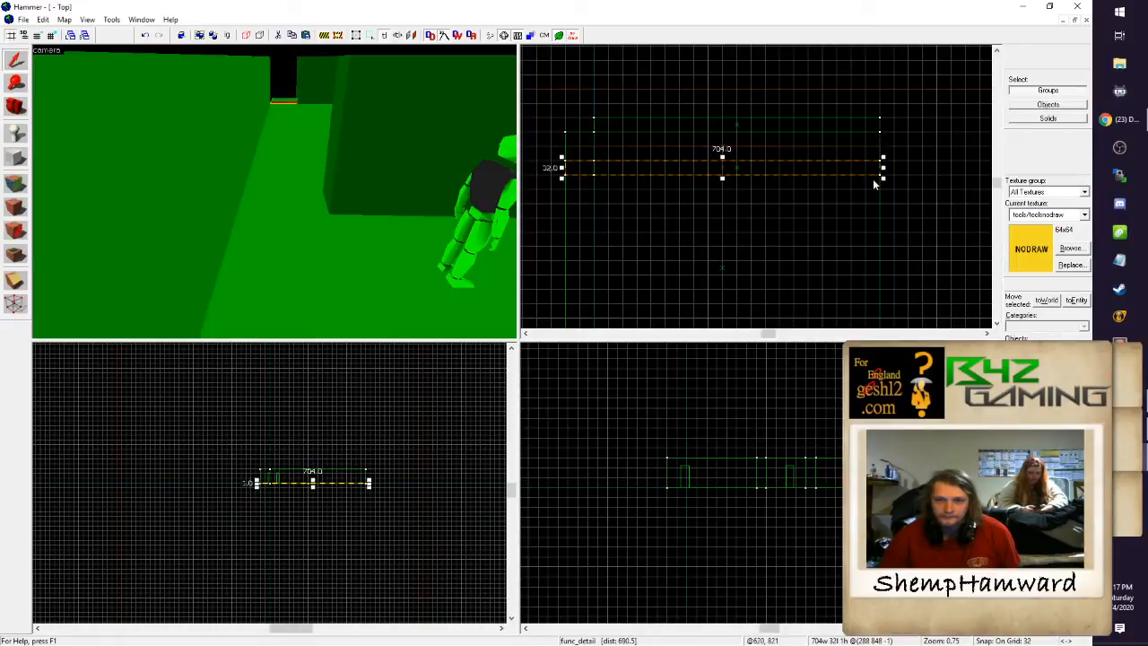
pyautogui.moveTo(883, 167); pyautogui.dragTo(598, 169)
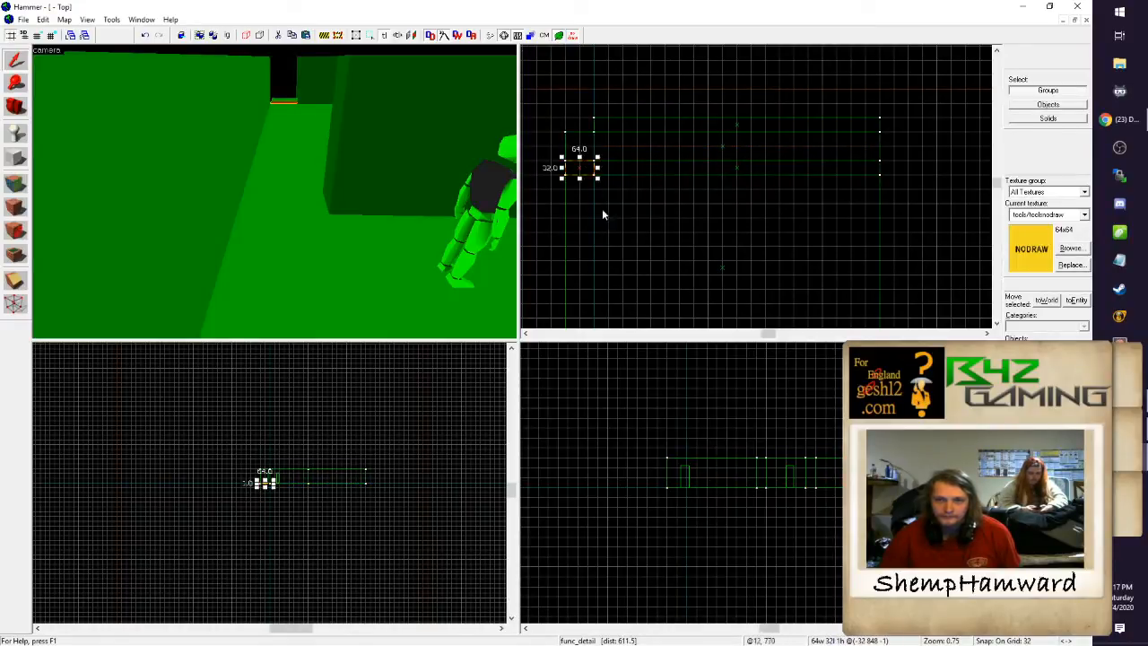
# Step: Copy the northernmost 640 by 32 wall and reshape the copy into a 1 by 64 unit wall closing the corridor's west end
pyautogui.click(738, 124)
pyautogui.moveTo(739, 121); pyautogui.dragTo(708, 121)
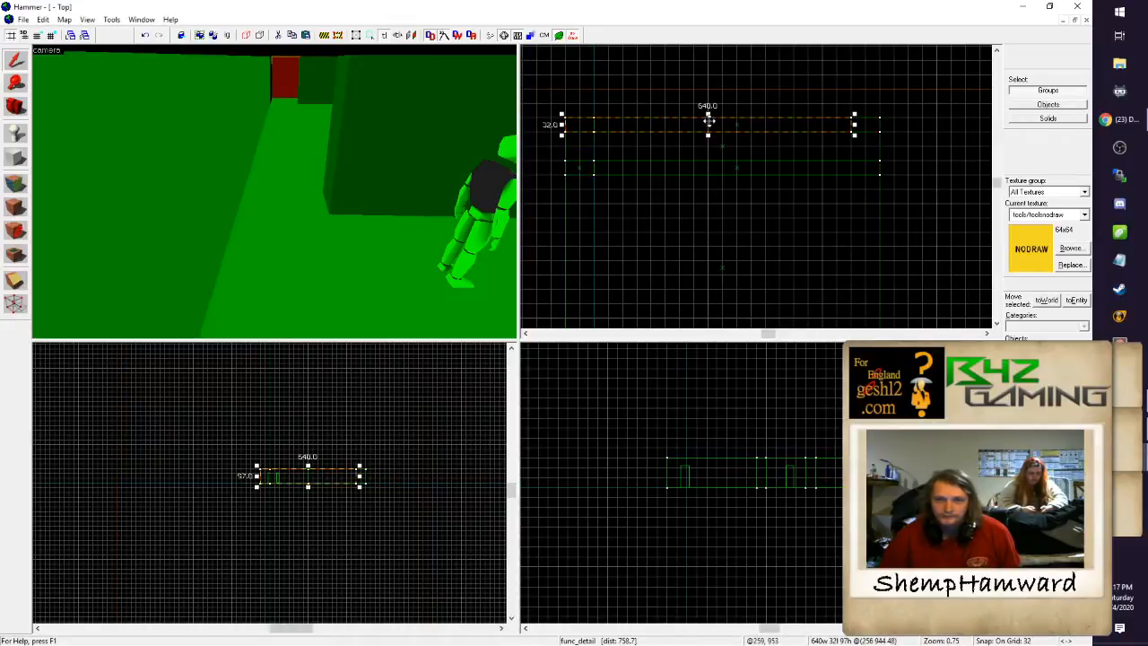
pyautogui.moveTo(854, 124)
pyautogui.mouseDown()
pyautogui.moveTo(598, 133)
pyautogui.moveTo(550, 123)
pyautogui.moveTo(551, 164)
pyautogui.moveTo(539, 149)
pyautogui.moveTo(563, 150)
pyautogui.mouseUp()
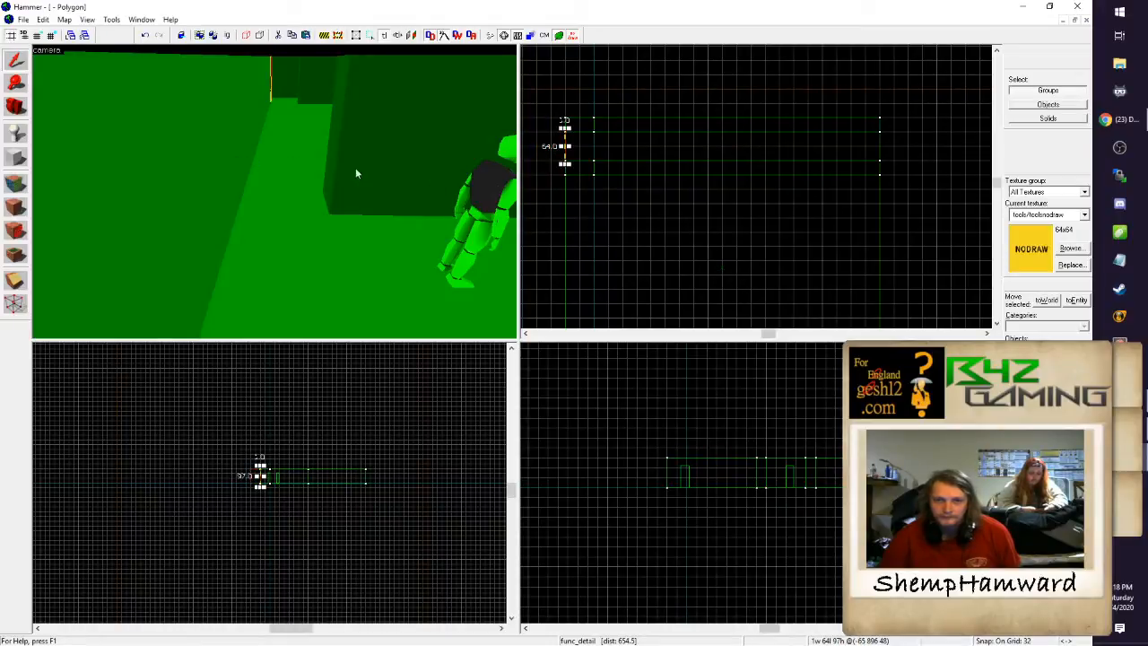
# Step: Inspect the rooms, corridors and dividing walls from several camera angles and in the top view
pyautogui.press('z')
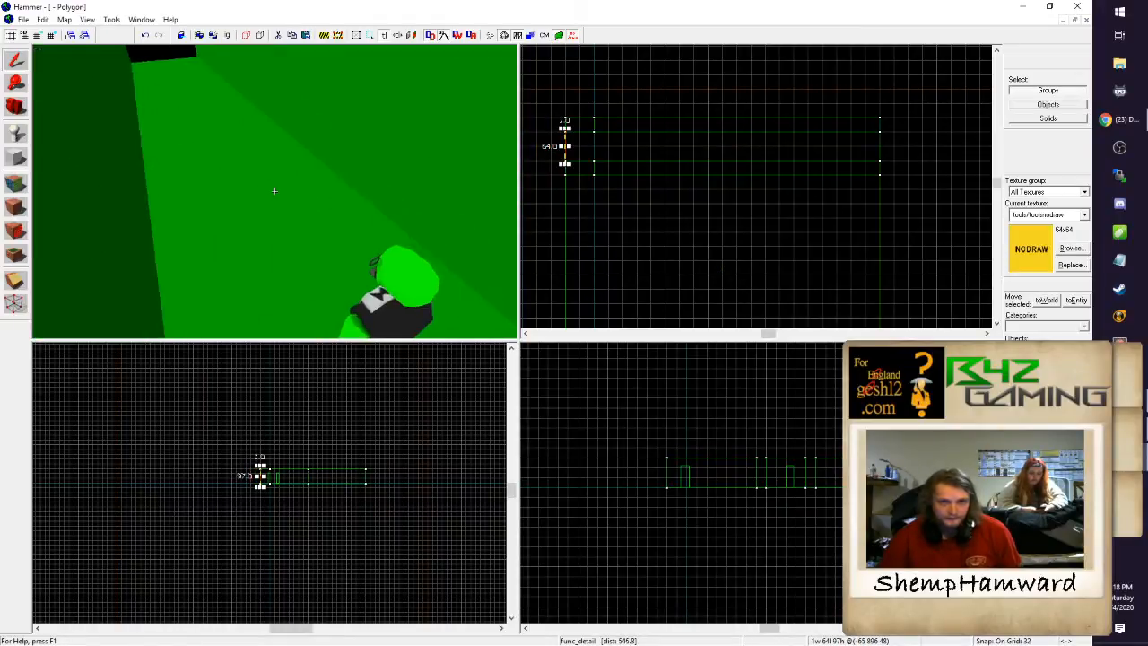
pyautogui.press('w')
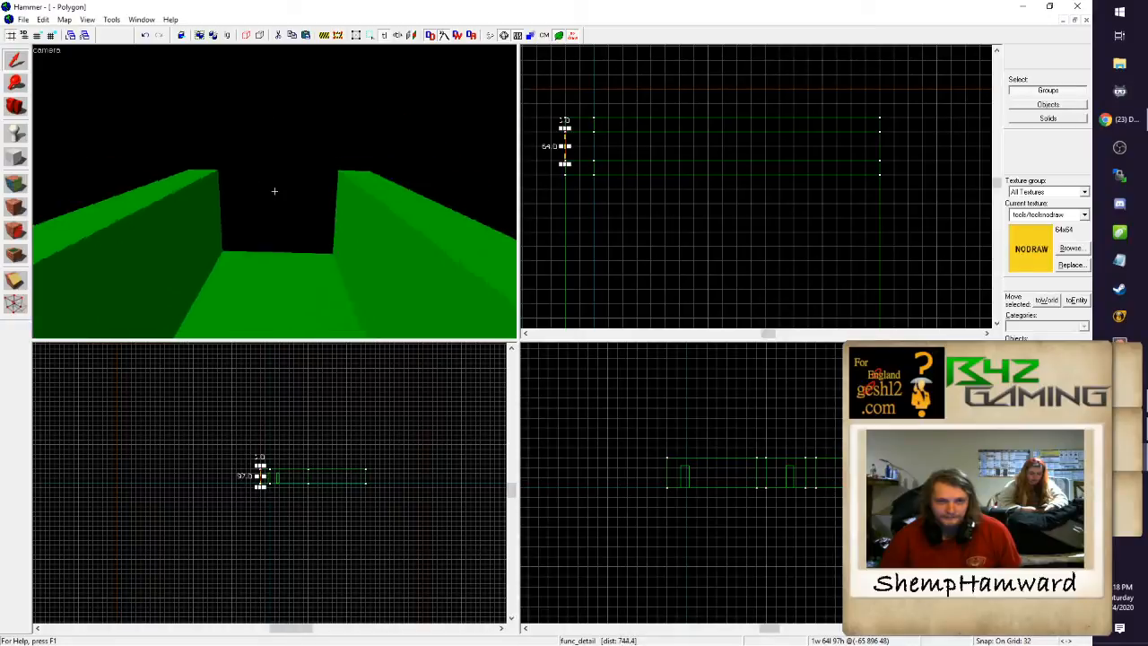
pyautogui.click(275, 191)
pyautogui.press('s')
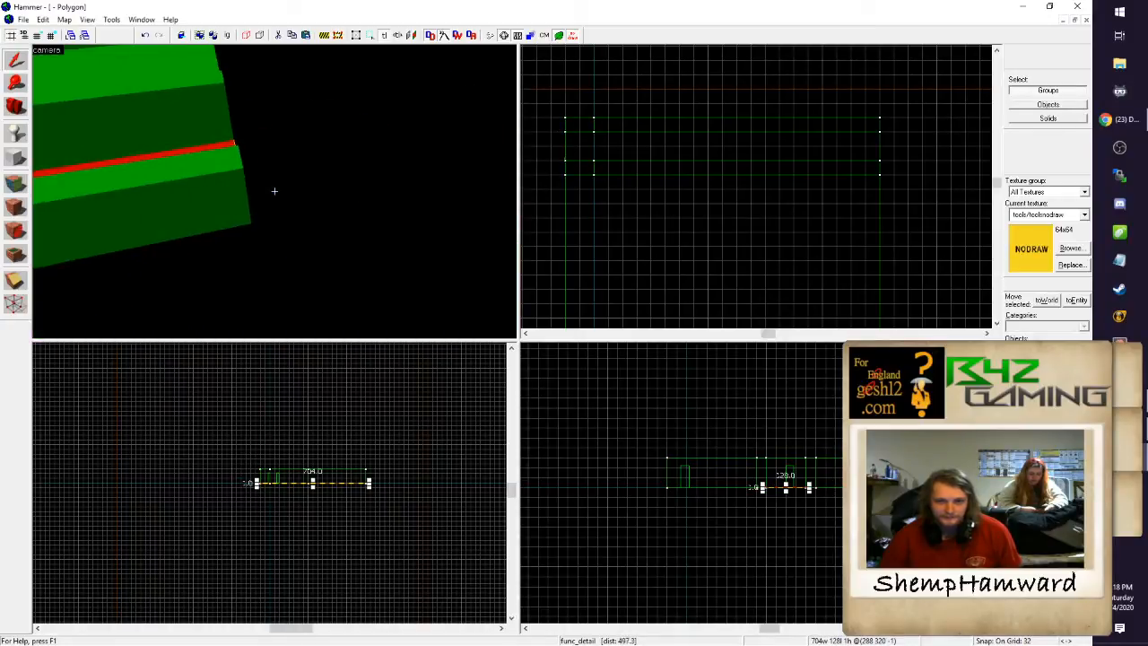
pyautogui.press('z')
pyautogui.scroll(-3, 723, 212)
pyautogui.rightClick(744, 220)
pyautogui.click(932, 178)
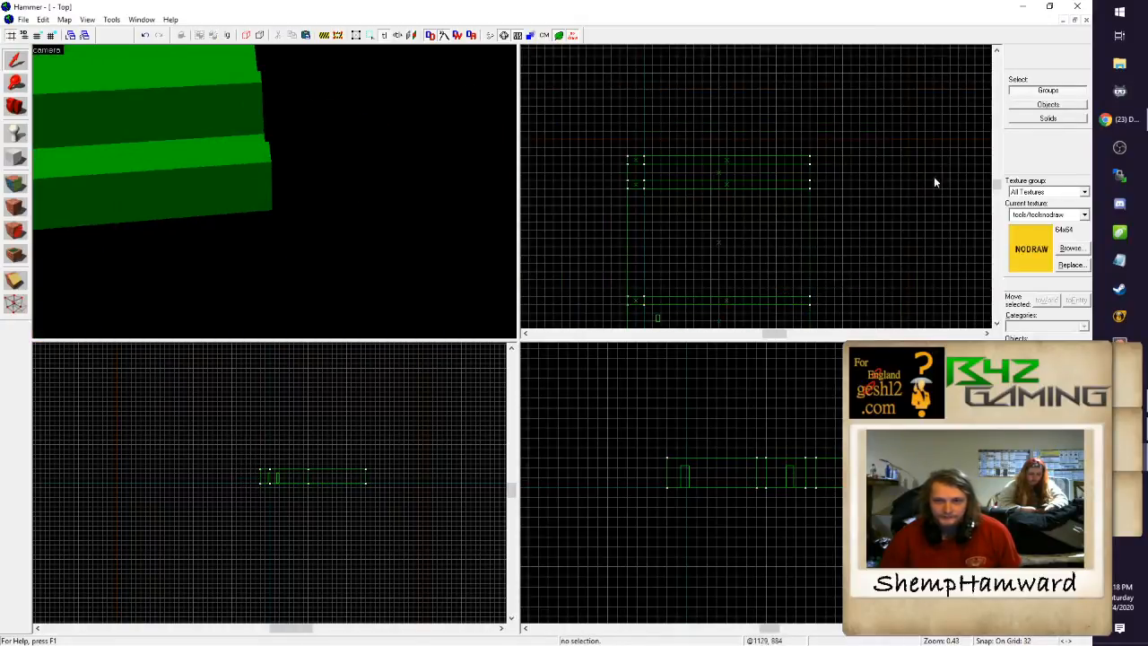
pyautogui.scroll(-5, 928, 184)
pyautogui.scroll(5, 886, 255)
pyautogui.click(774, 234)
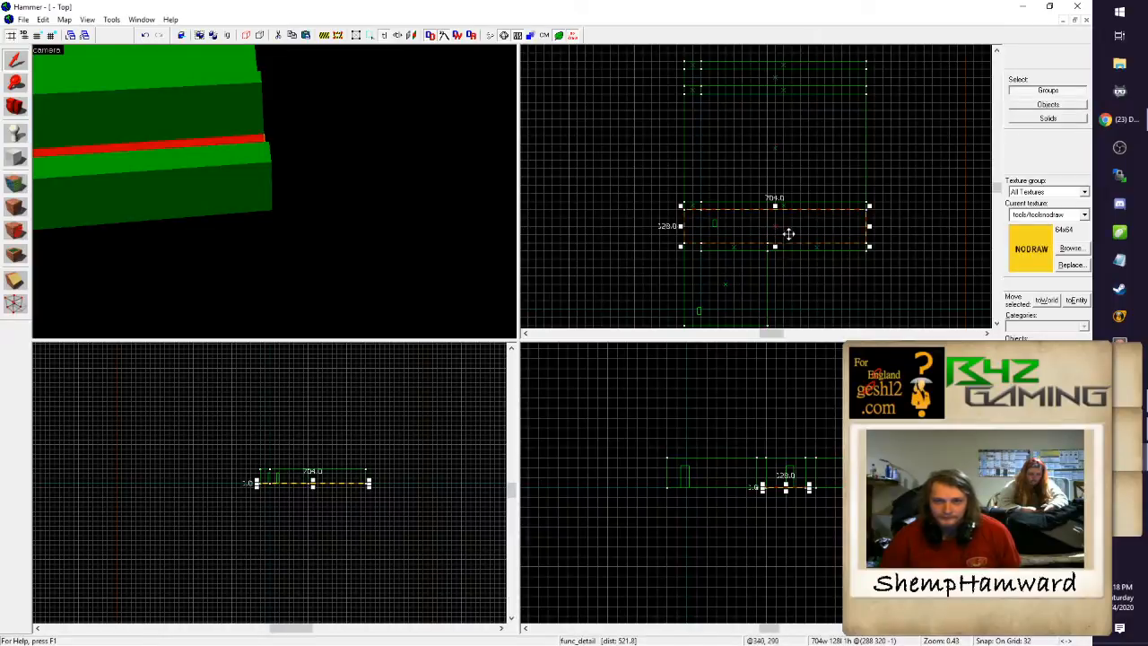
pyautogui.press('z')
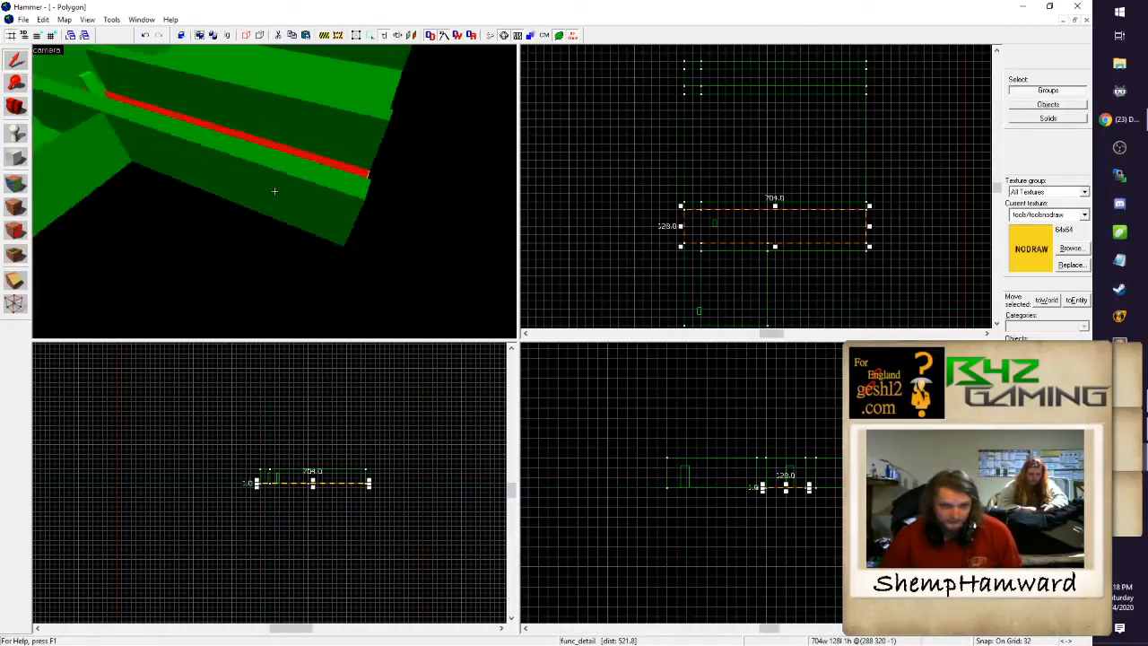
pyautogui.press('a')
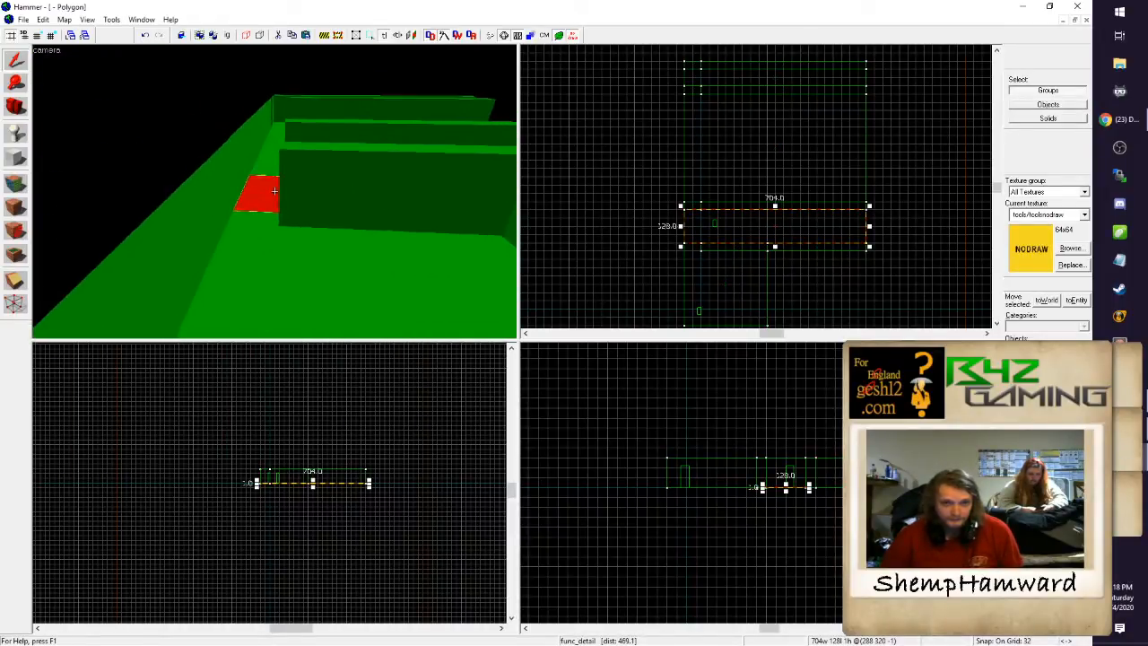
pyautogui.press('a')
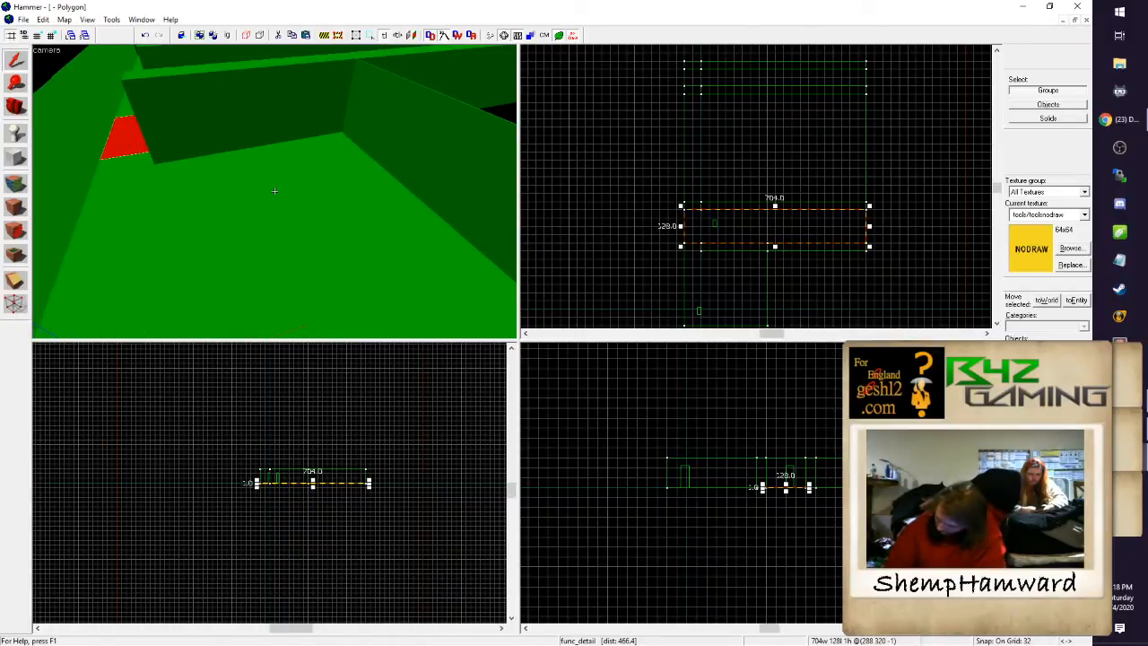
pyautogui.press('w')
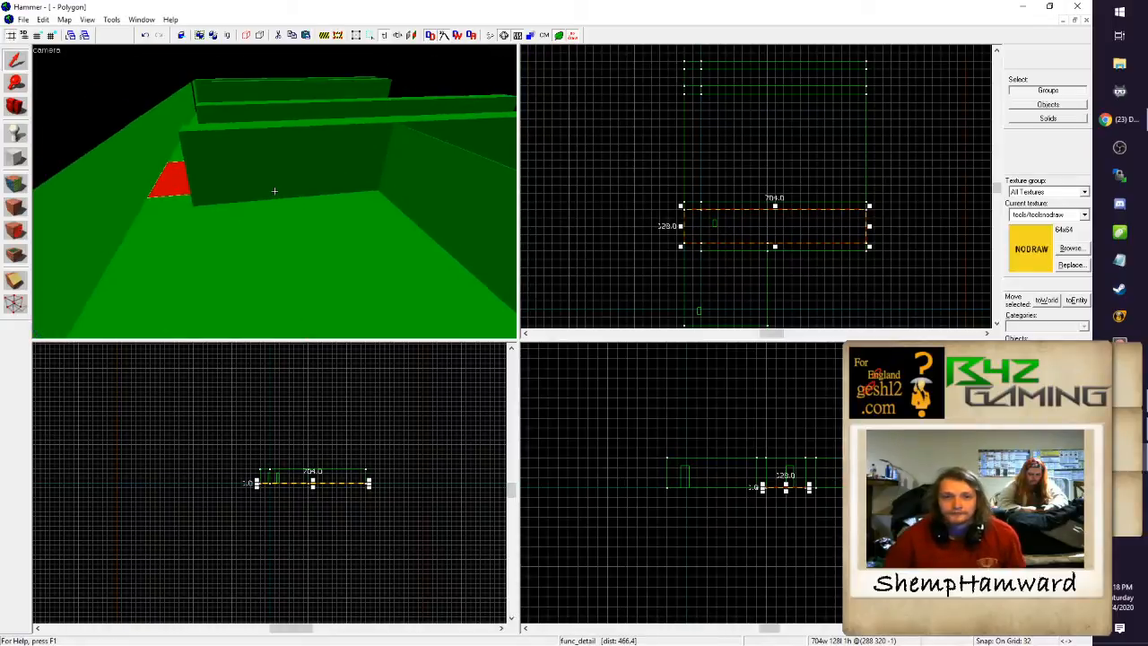
pyautogui.press('d')
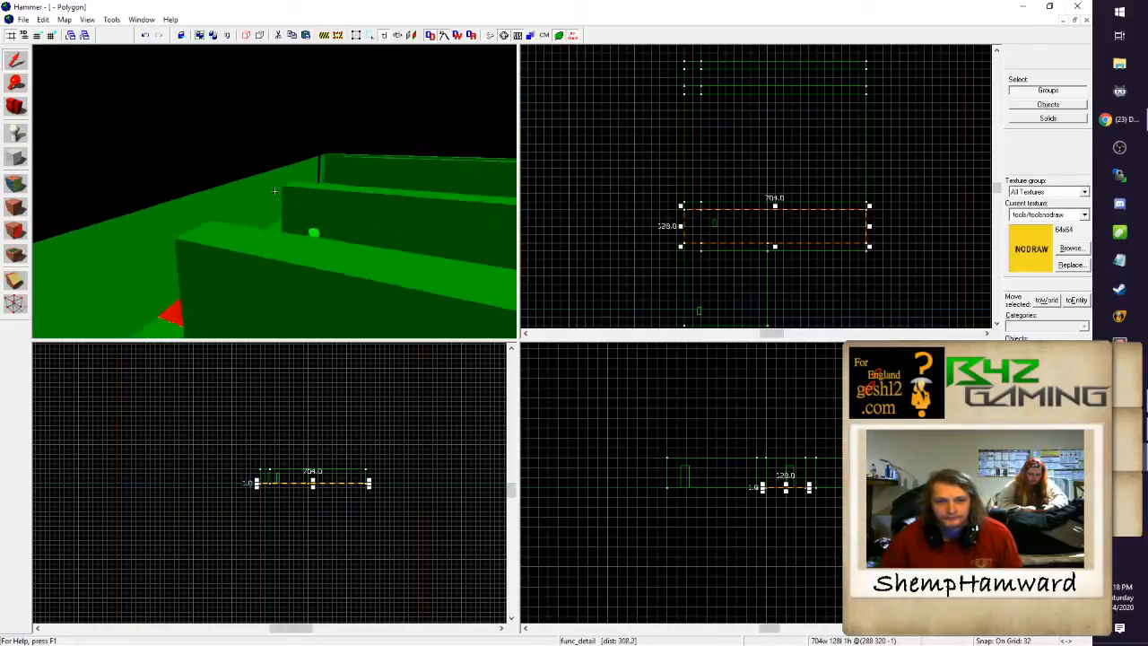
pyautogui.press('s')
pyautogui.press('a')
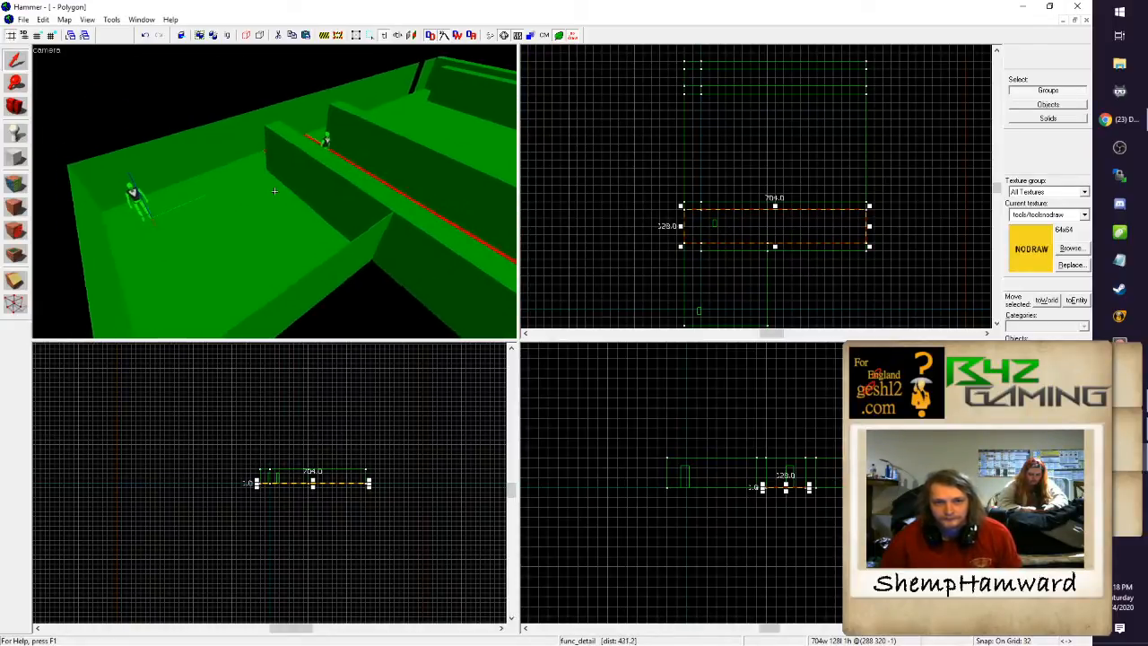
pyautogui.press('w')
# Step: Copy the 320 by 320 floor to the top of the room's walls and thicken the copy upward to 33 units as a ceiling
pyautogui.click(275, 191)
pyautogui.press('z')
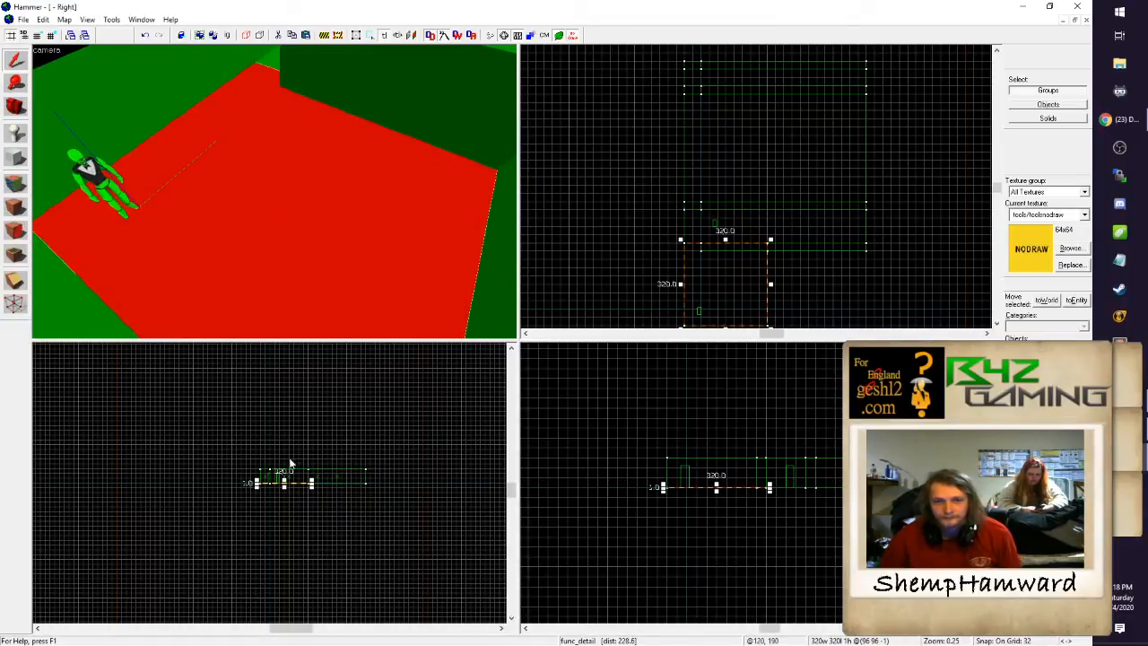
pyautogui.scroll(6, 292, 466)
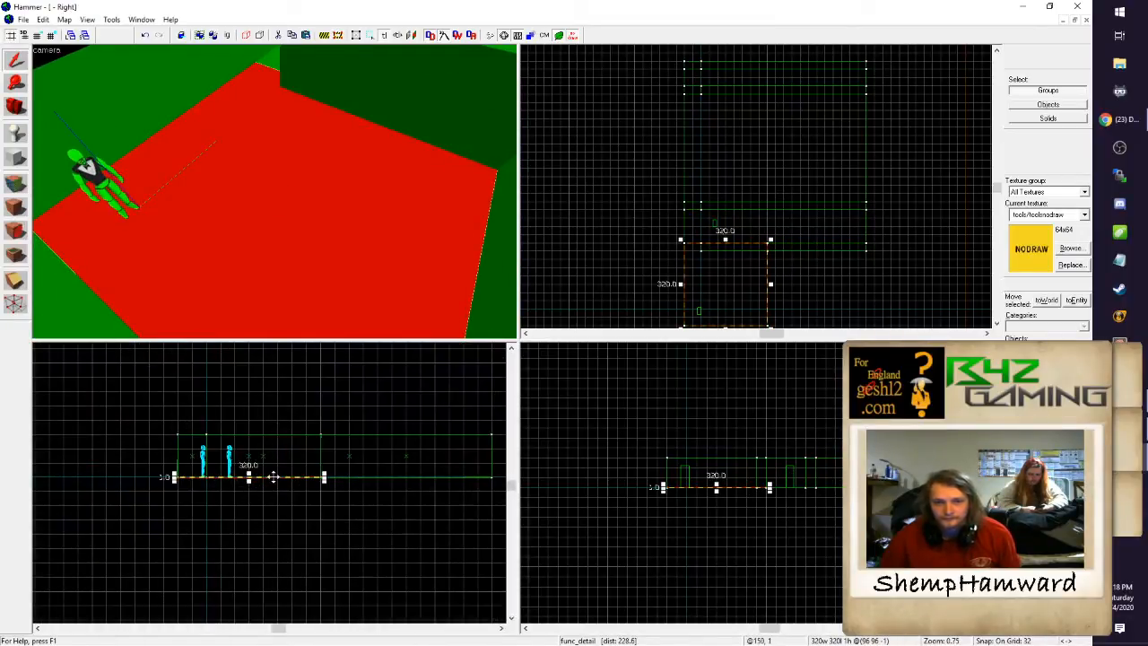
pyautogui.press('Escape')
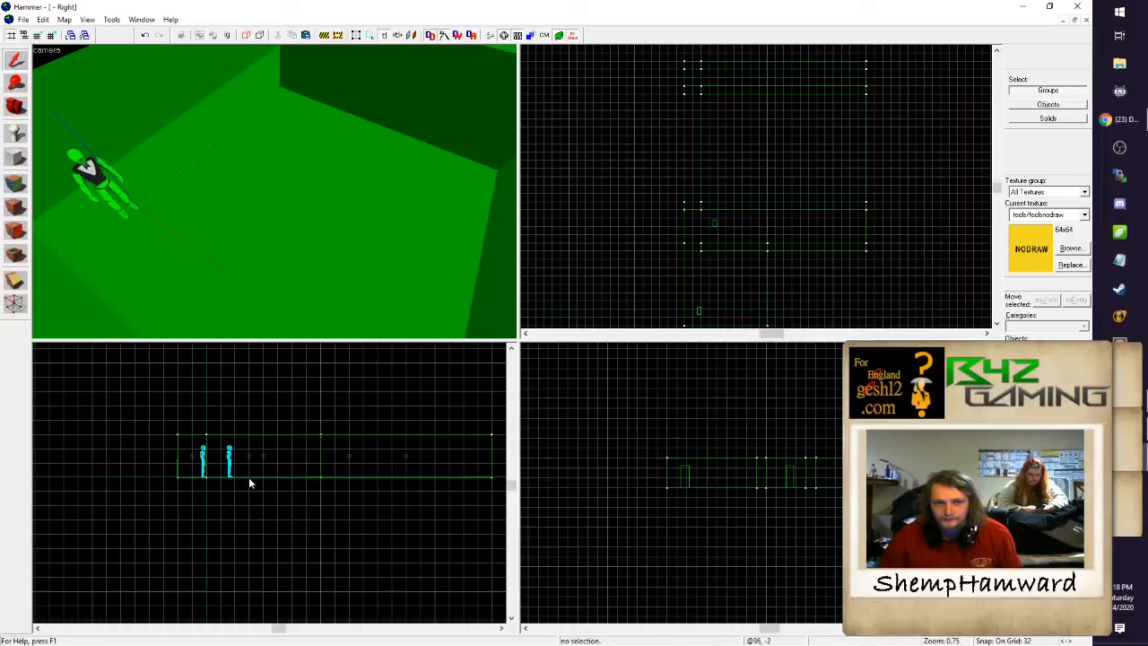
pyautogui.click(269, 255)
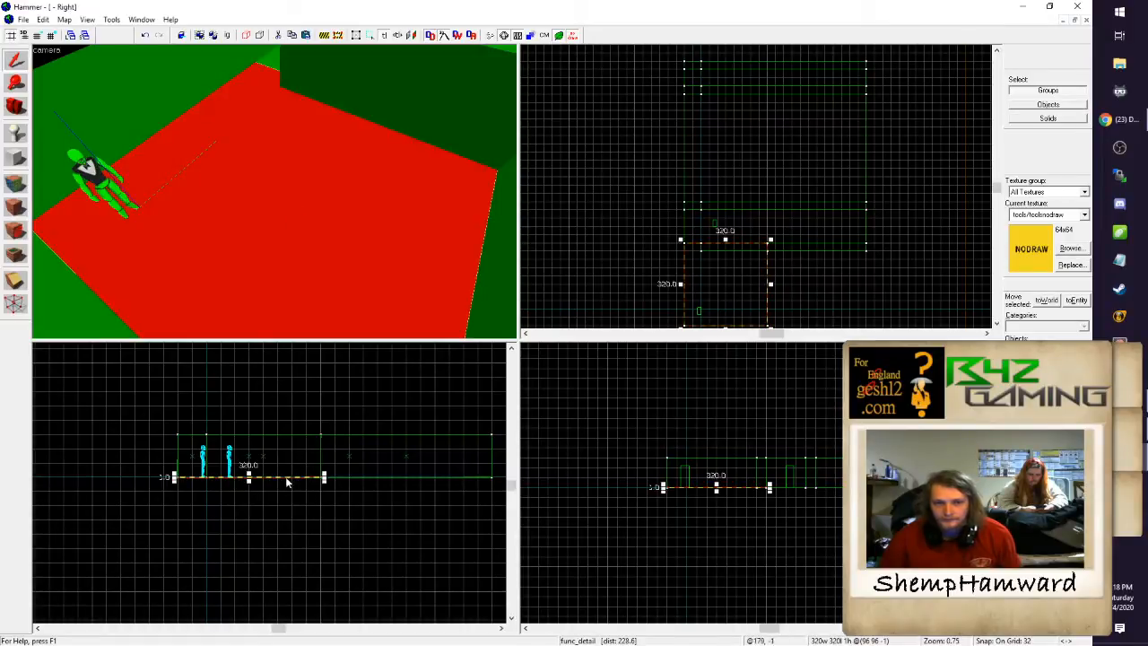
pyautogui.moveTo(286, 477); pyautogui.dragTo(289, 439)
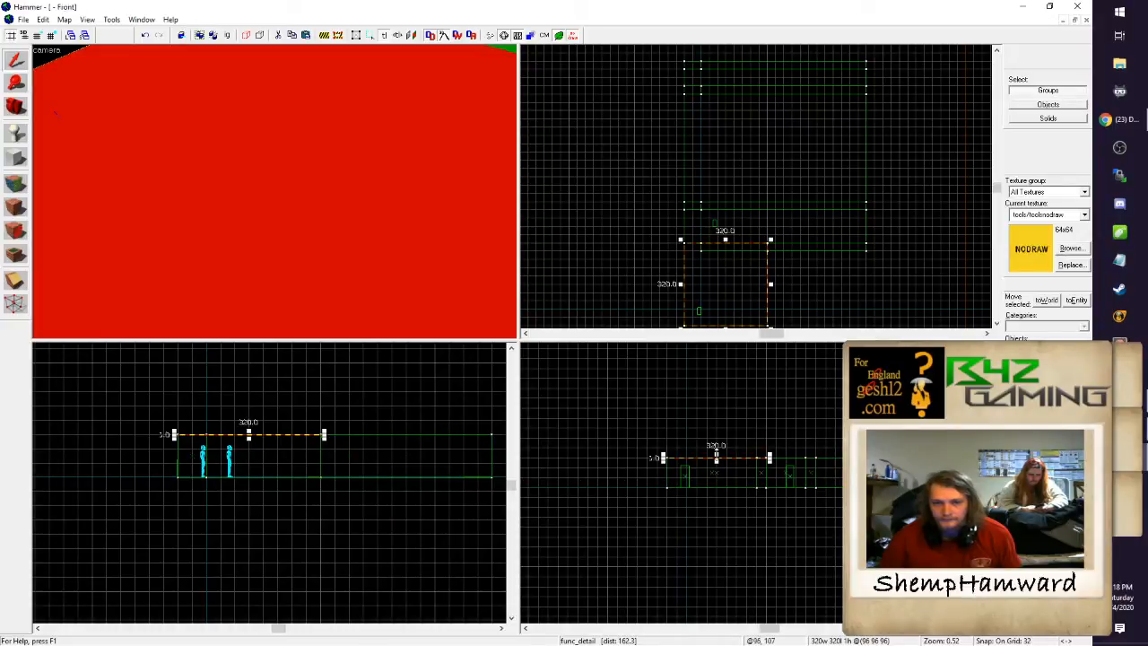
pyautogui.moveTo(716, 454); pyautogui.dragTo(715, 447)
pyautogui.press('z')
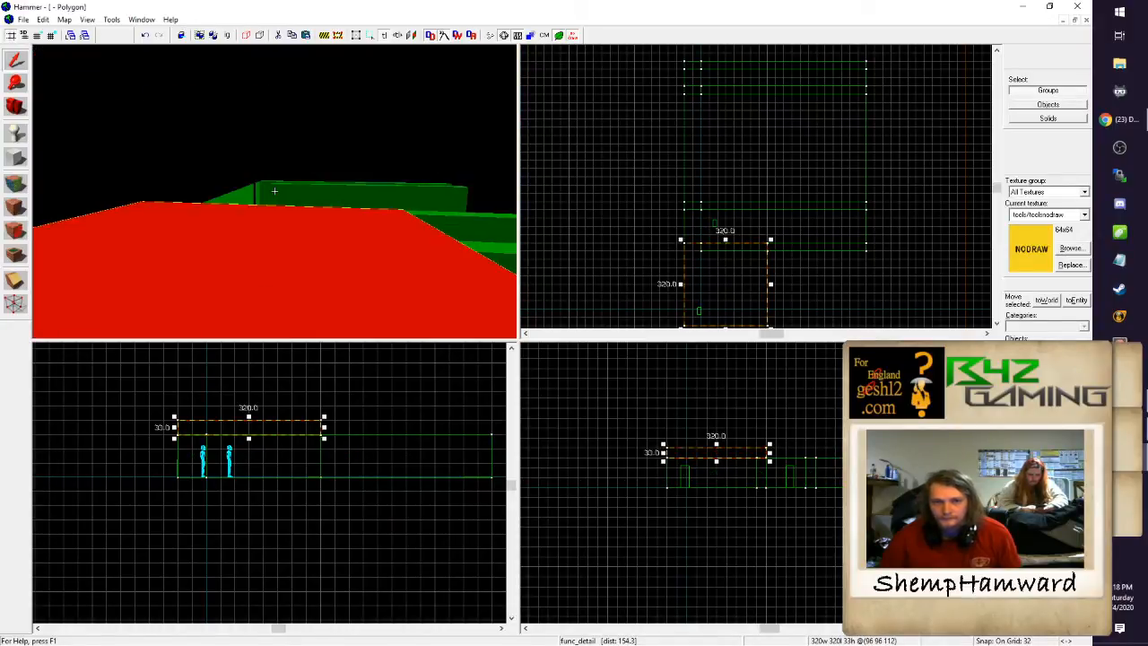
pyautogui.press('s')
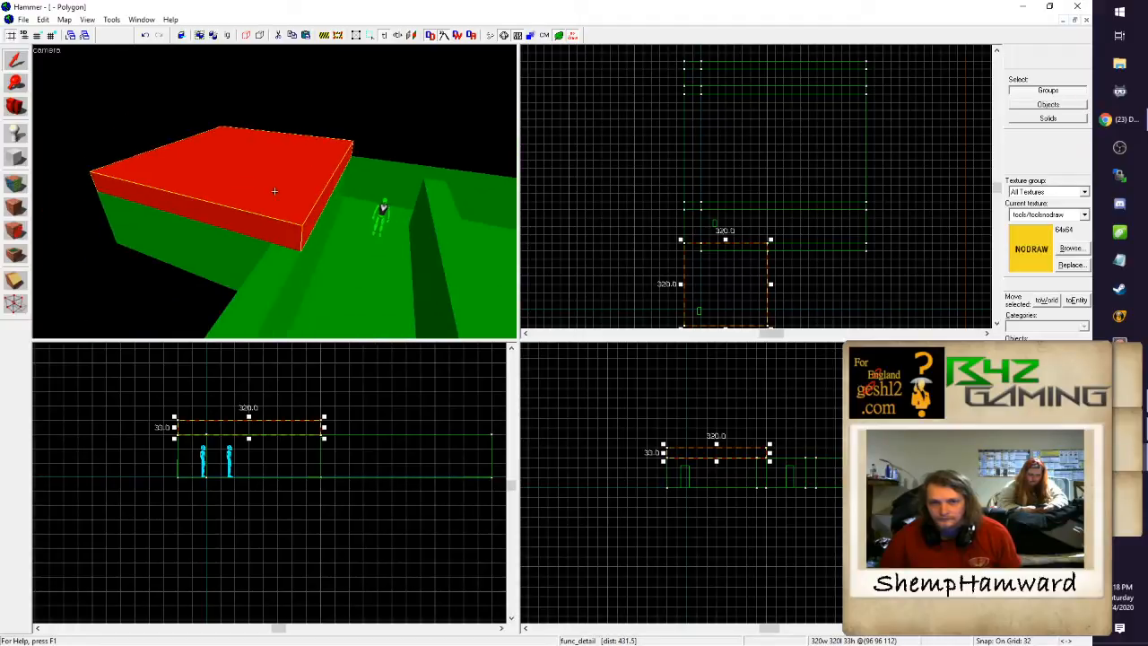
pyautogui.press('z')
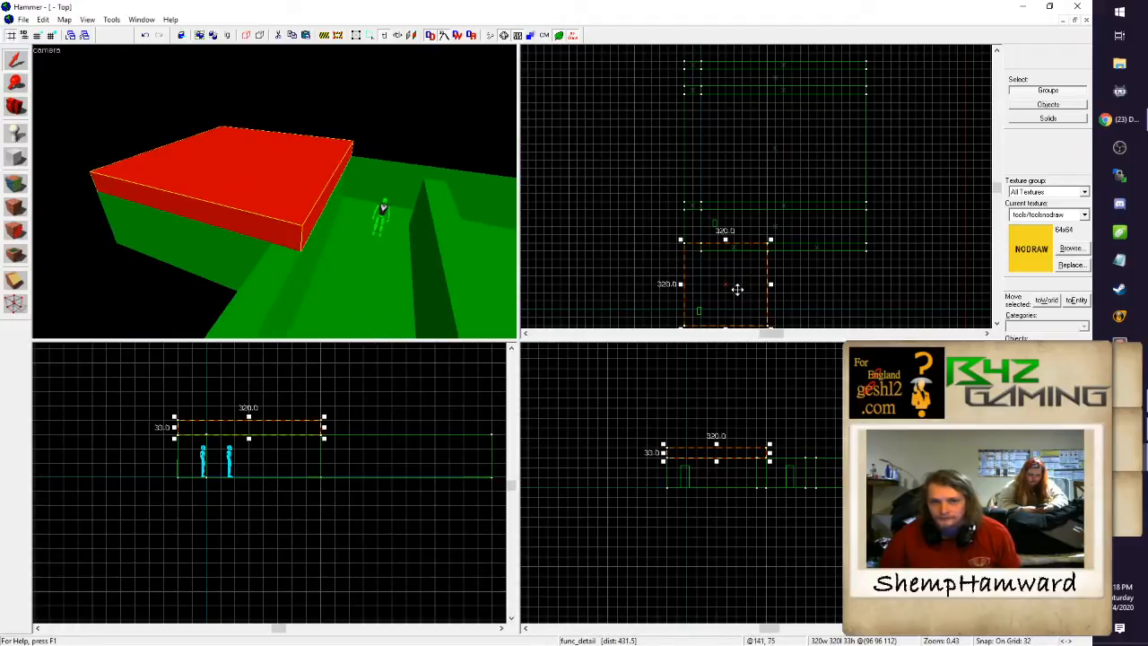
# Step: Copy the 33-unit-thick ceiling north and reshape the copy to 704 by 128 units over the adjoining corridor
pyautogui.moveTo(739, 274)
pyautogui.mouseDown()
pyautogui.moveTo(744, 243)
pyautogui.moveTo(736, 279)
pyautogui.moveTo(731, 248)
pyautogui.mouseUp()
pyautogui.moveTo(274, 191); pyautogui.dragTo(425, 192)
pyautogui.moveTo(773, 231); pyautogui.dragTo(866, 237)
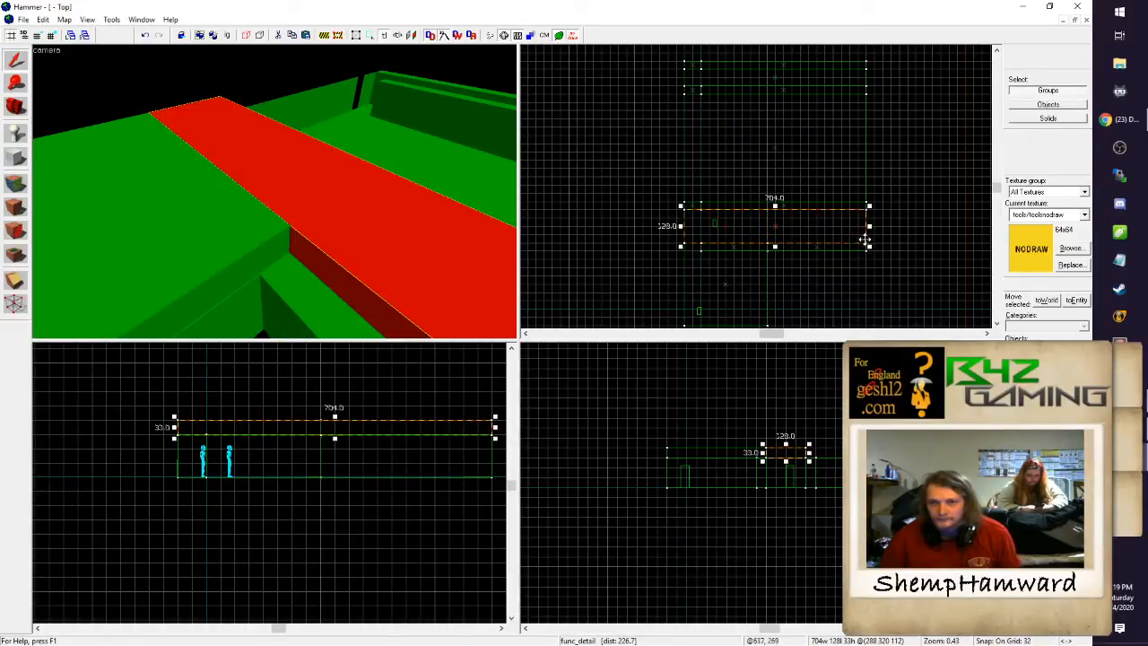
pyautogui.press('z')
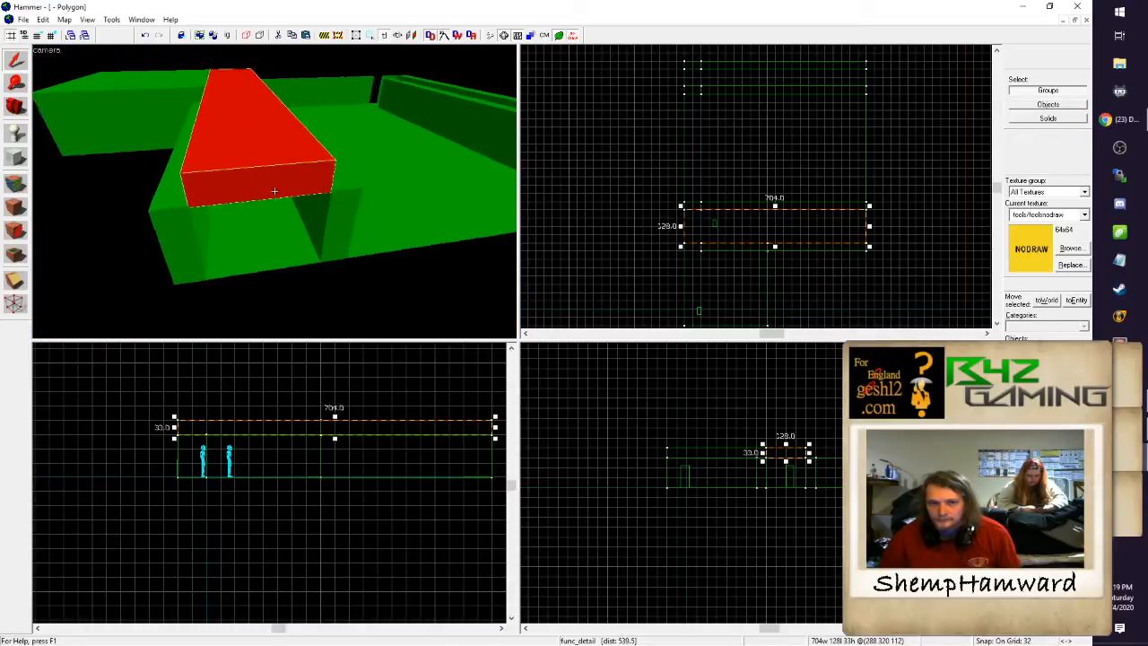
pyautogui.press('z')
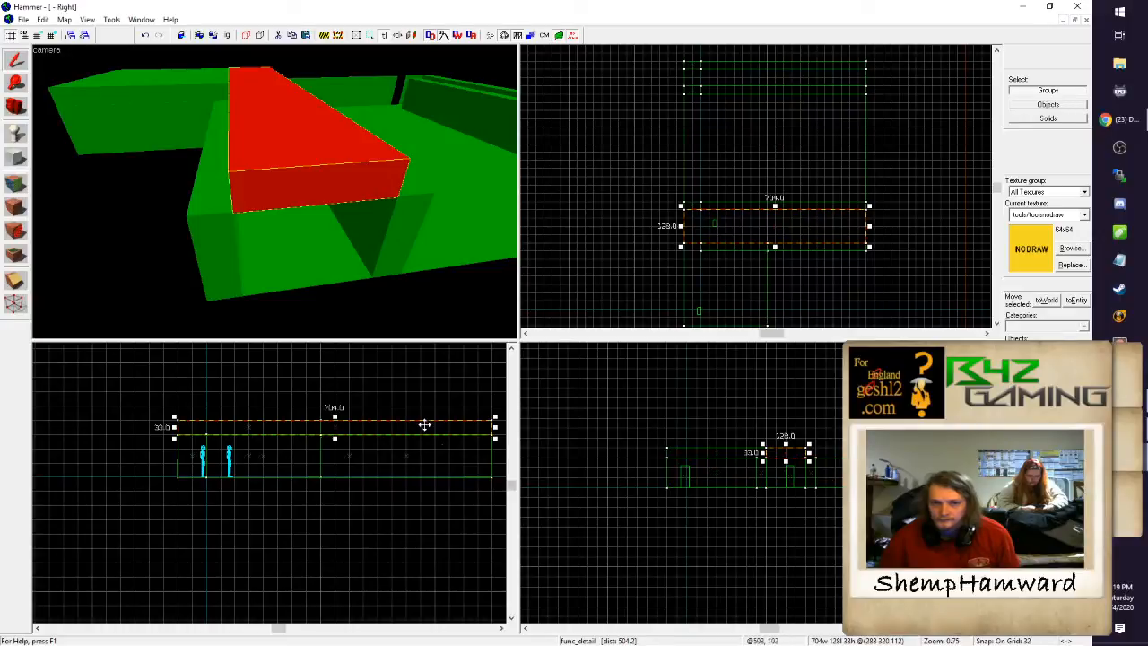
# Step: Copy the 704 by 128 ceiling block on top of itself, narrow the copy to 32 units at the east end, and raise its height to 129 units
pyautogui.moveTo(398, 429); pyautogui.dragTo(401, 416)
pyautogui.moveTo(174, 413); pyautogui.dragTo(481, 414)
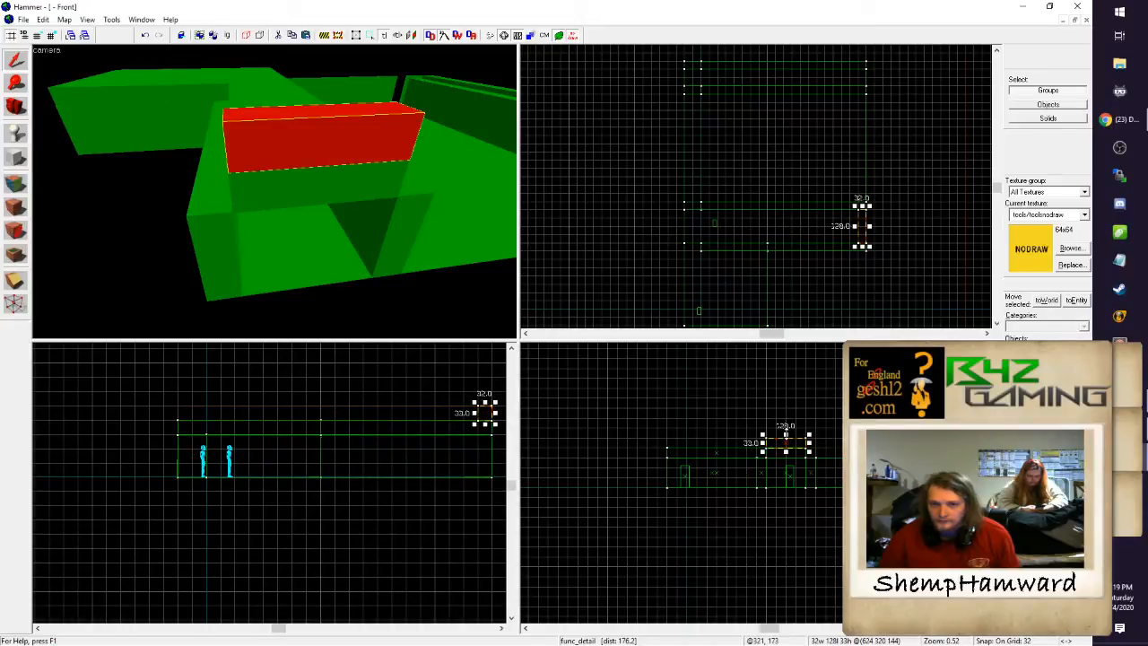
pyautogui.moveTo(787, 435); pyautogui.dragTo(787, 420)
pyautogui.press('z')
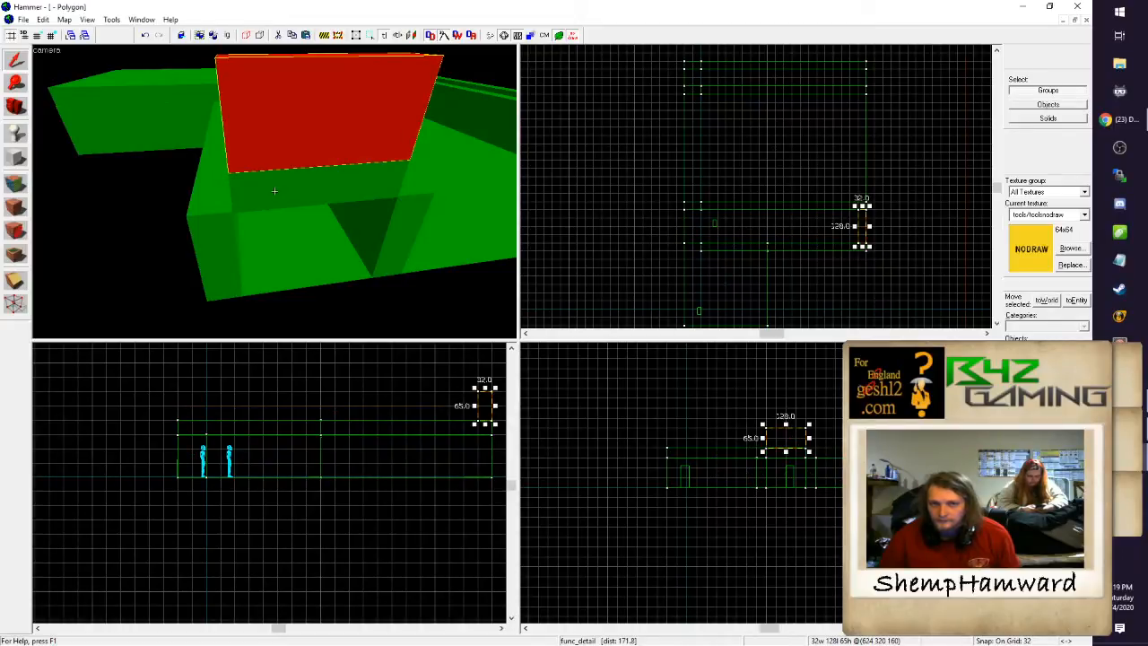
pyautogui.press('a')
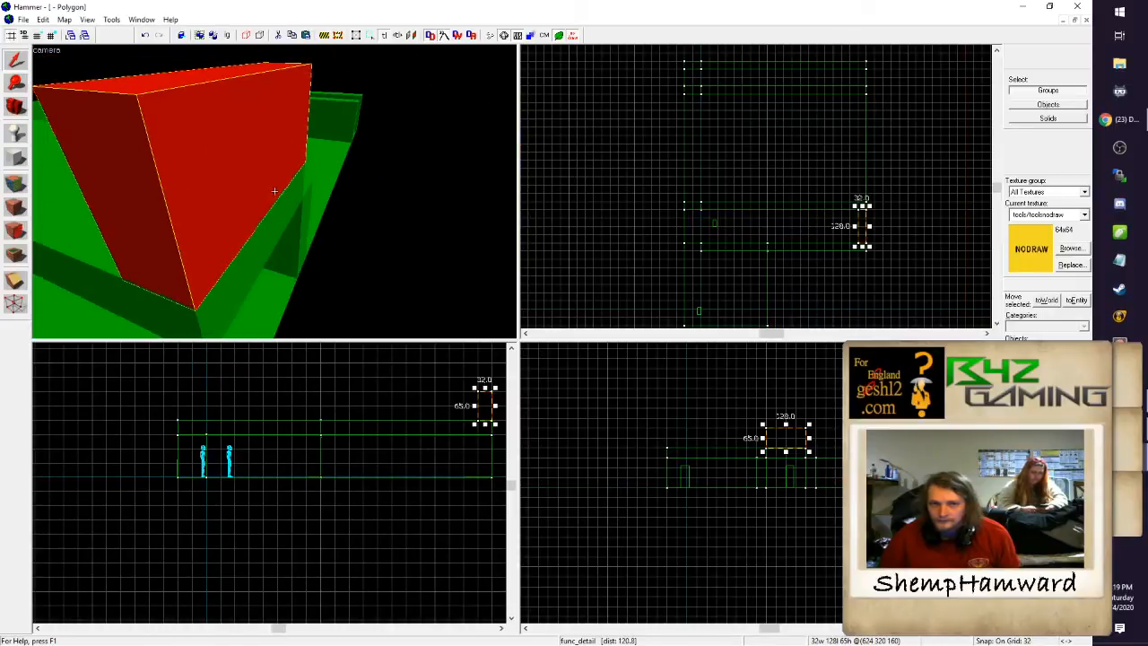
pyautogui.press('z')
pyautogui.moveTo(786, 424); pyautogui.dragTo(787, 408)
pyautogui.press('z')
pyautogui.press('d')
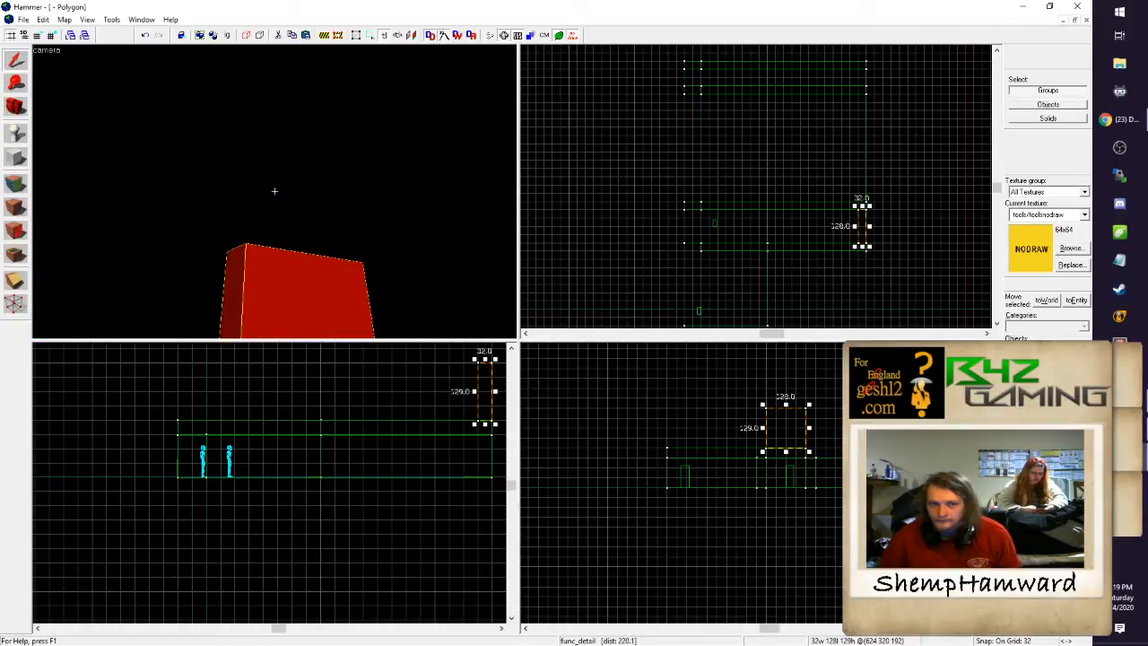
# Step: Copy the 704 by 128 ceiling north as a 704 by 416 block, and copy that block further north as a 704 by 64 strip
pyautogui.click(275, 191)
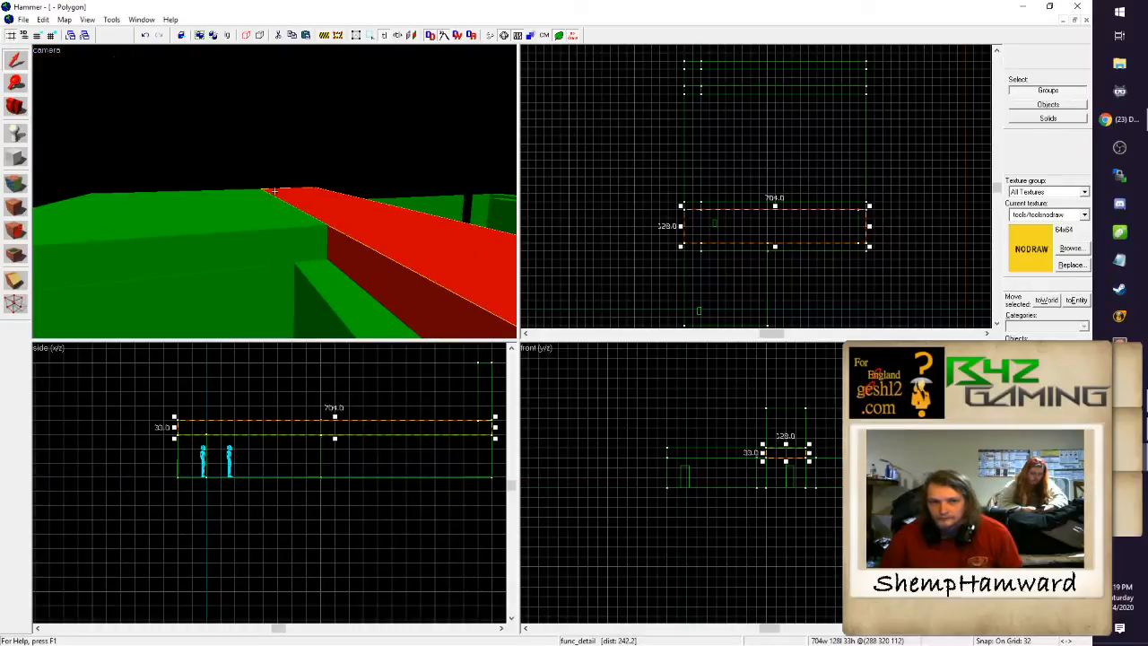
pyautogui.press('w')
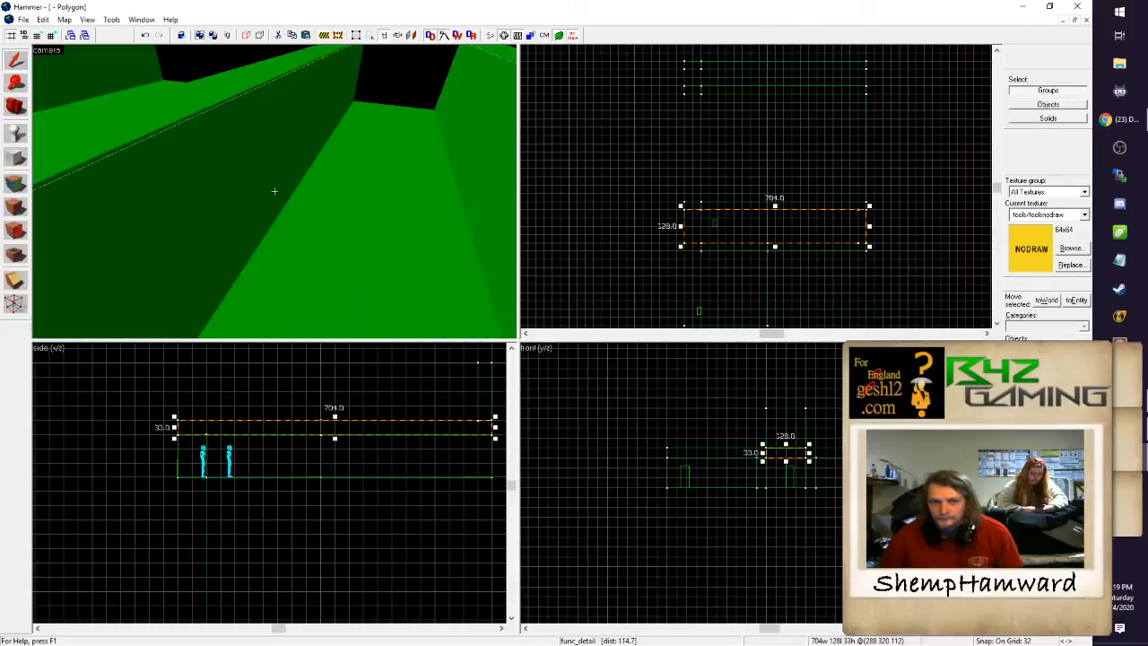
pyautogui.press('z')
pyautogui.moveTo(809, 227); pyautogui.dragTo(787, 97)
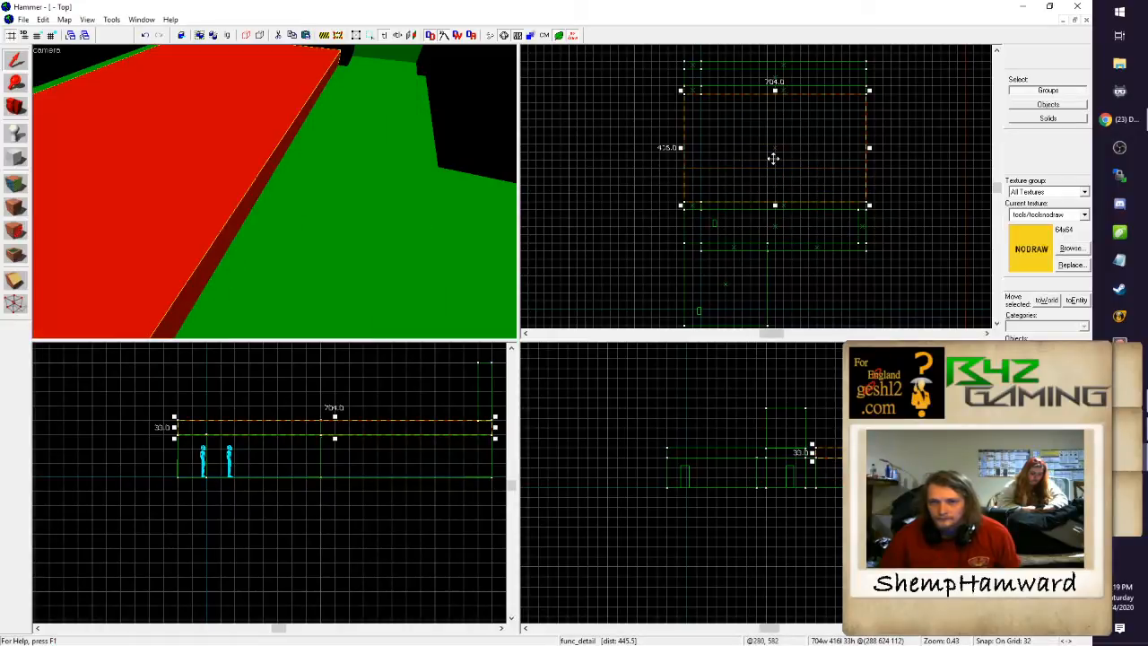
pyautogui.moveTo(773, 158); pyautogui.dragTo(774, 134)
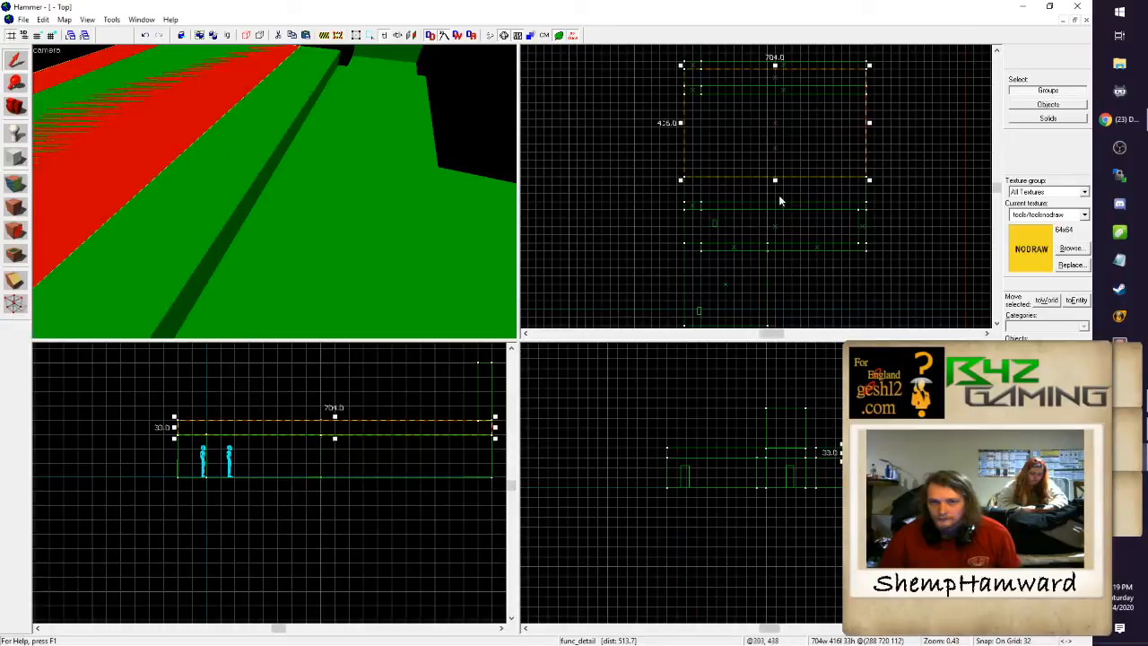
pyautogui.moveTo(774, 180); pyautogui.dragTo(781, 93)
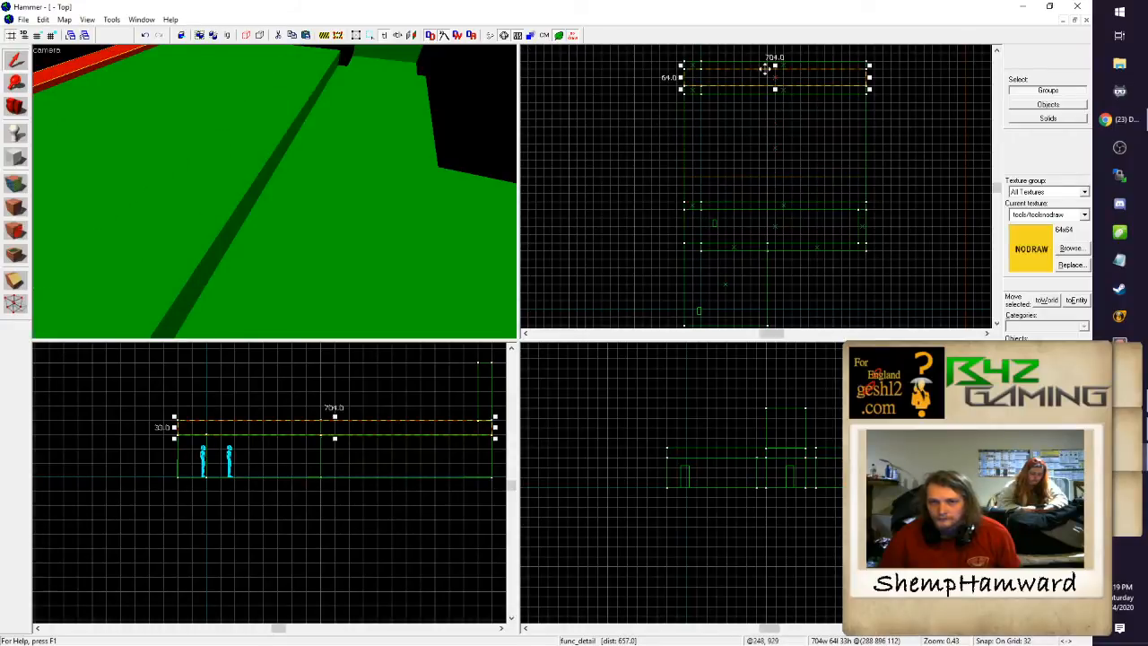
# Step: Copy the 704 by 64 strip south and reduce the copy to a 64 by 32 block at the west end of the northern ceiling gap
pyautogui.press('z')
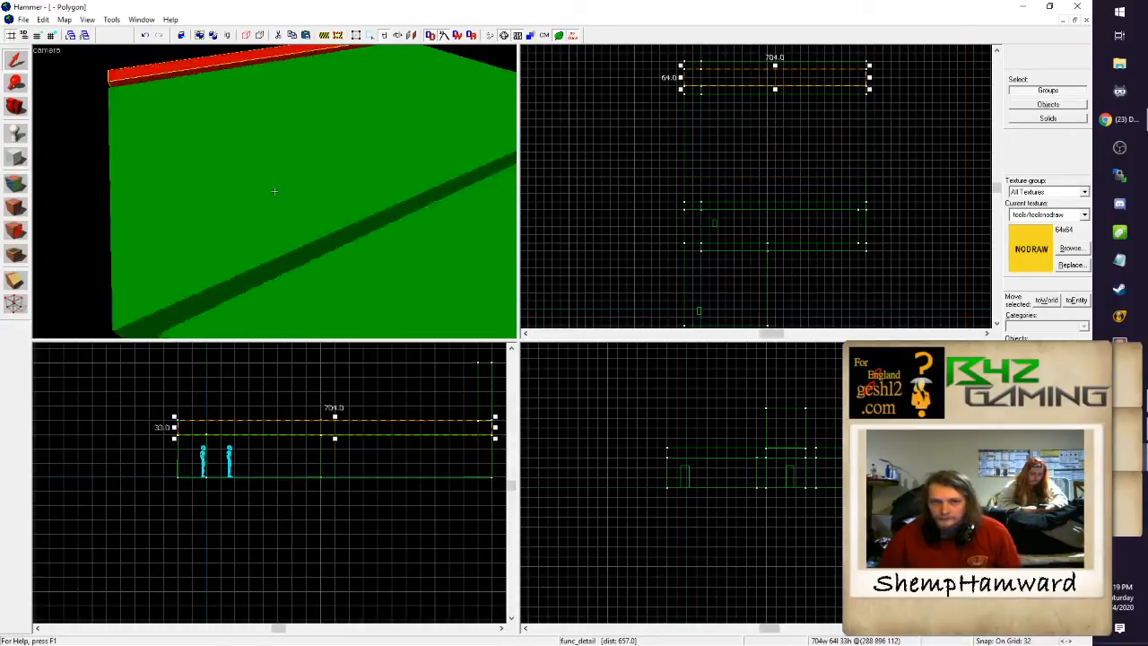
pyautogui.press('w')
pyautogui.press('a')
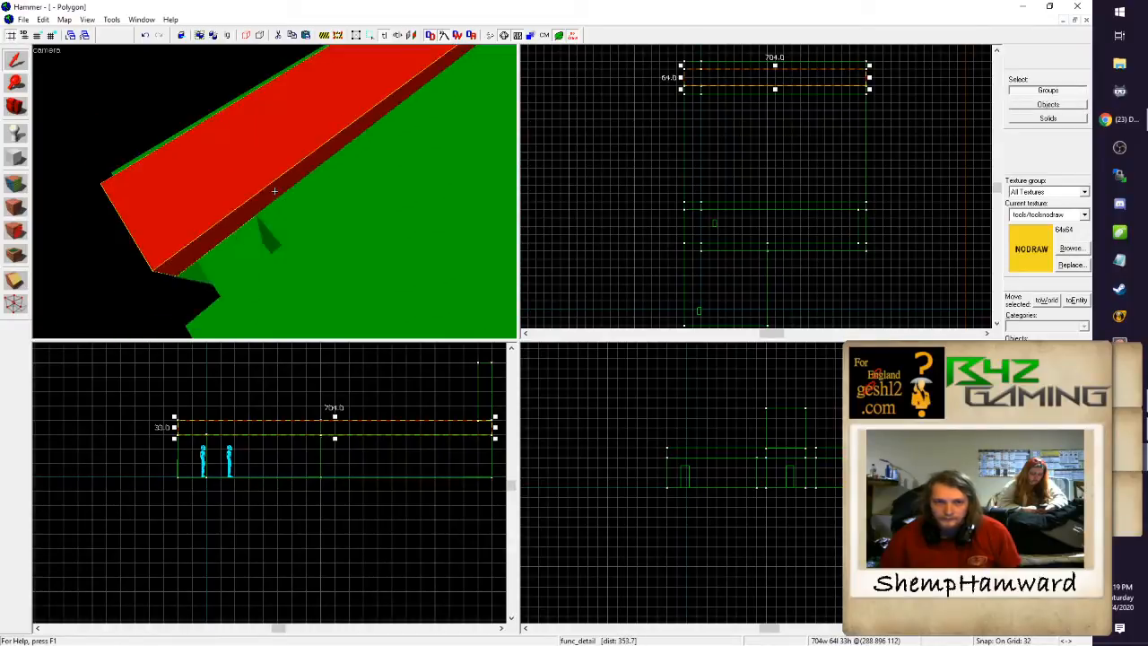
pyautogui.press('z')
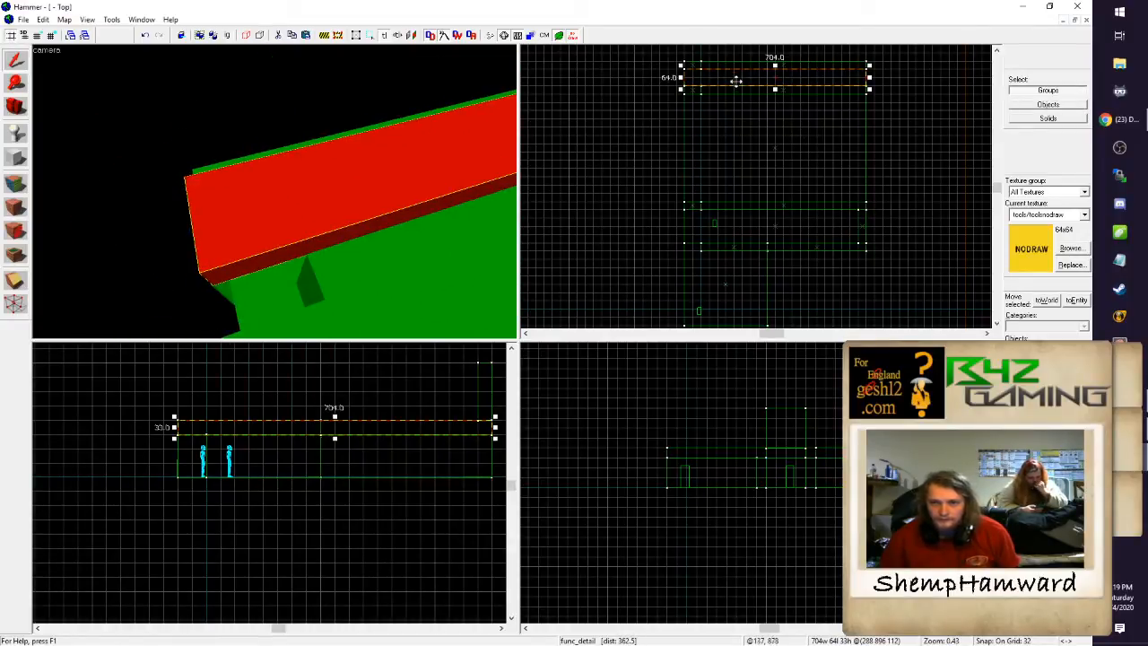
pyautogui.moveTo(736, 81); pyautogui.dragTo(737, 87)
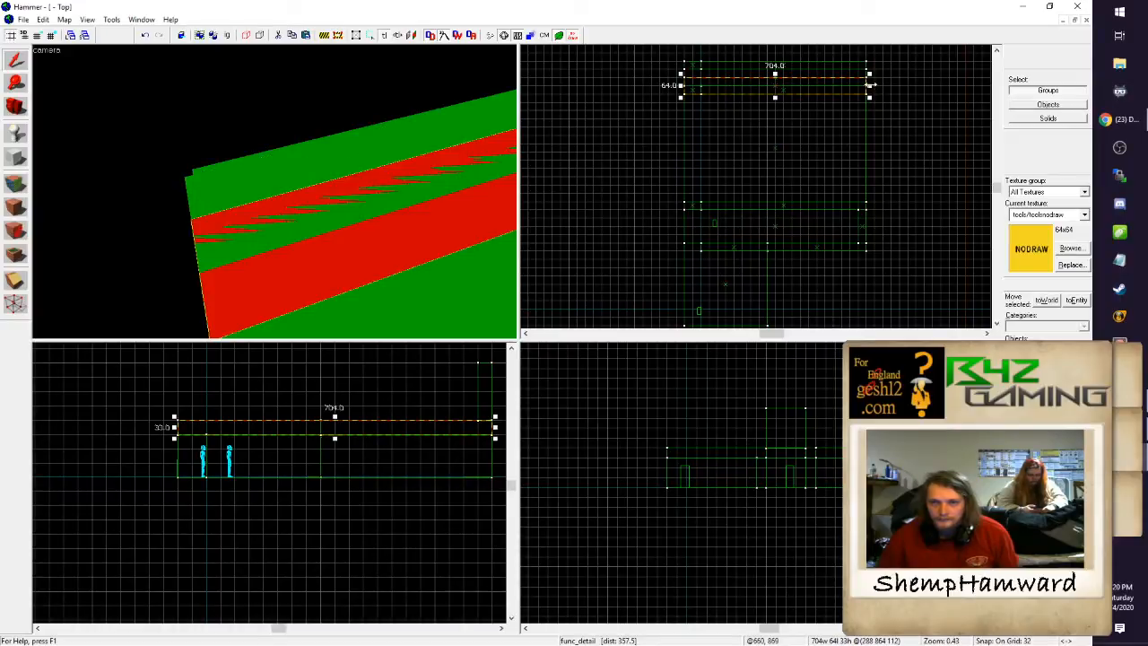
pyautogui.moveTo(870, 85); pyautogui.dragTo(693, 79)
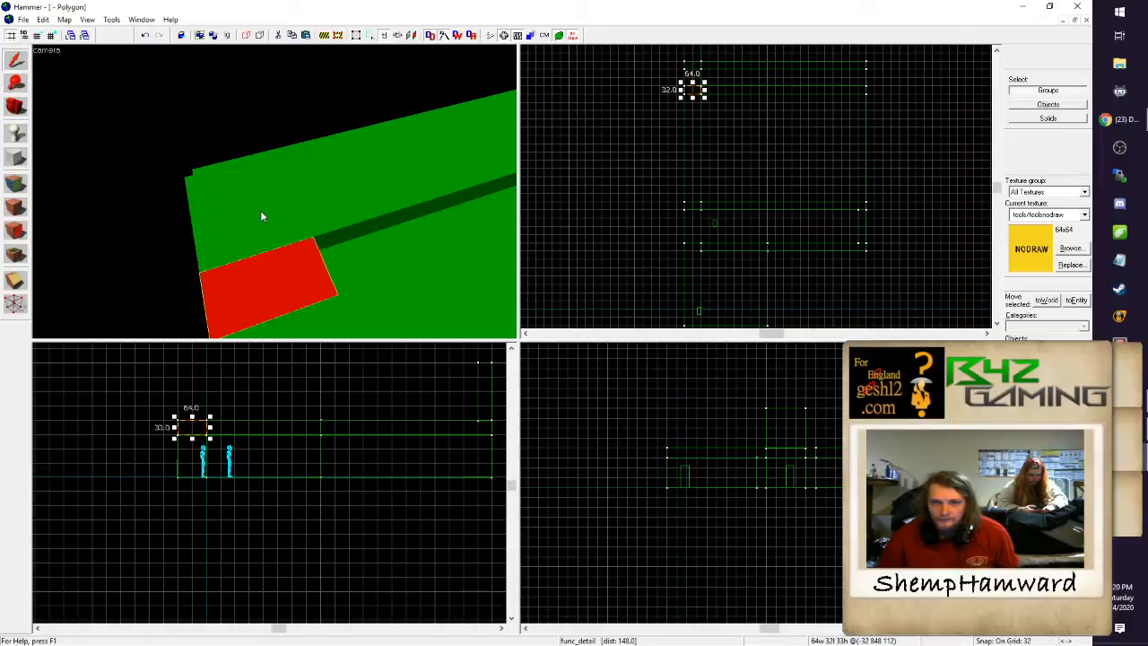
# Step: Copy the 64 by 32 block south to the west end of the gap between the room ceiling and the 704 by 128 ceiling
pyautogui.press('z')
pyautogui.press('s')
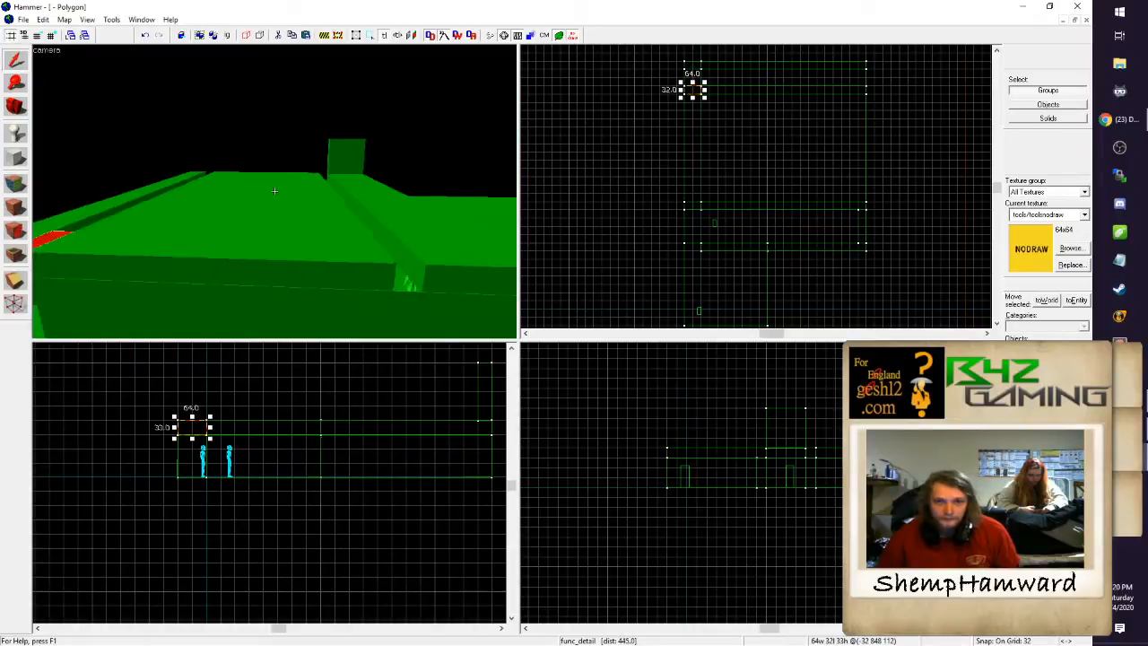
pyautogui.press('w')
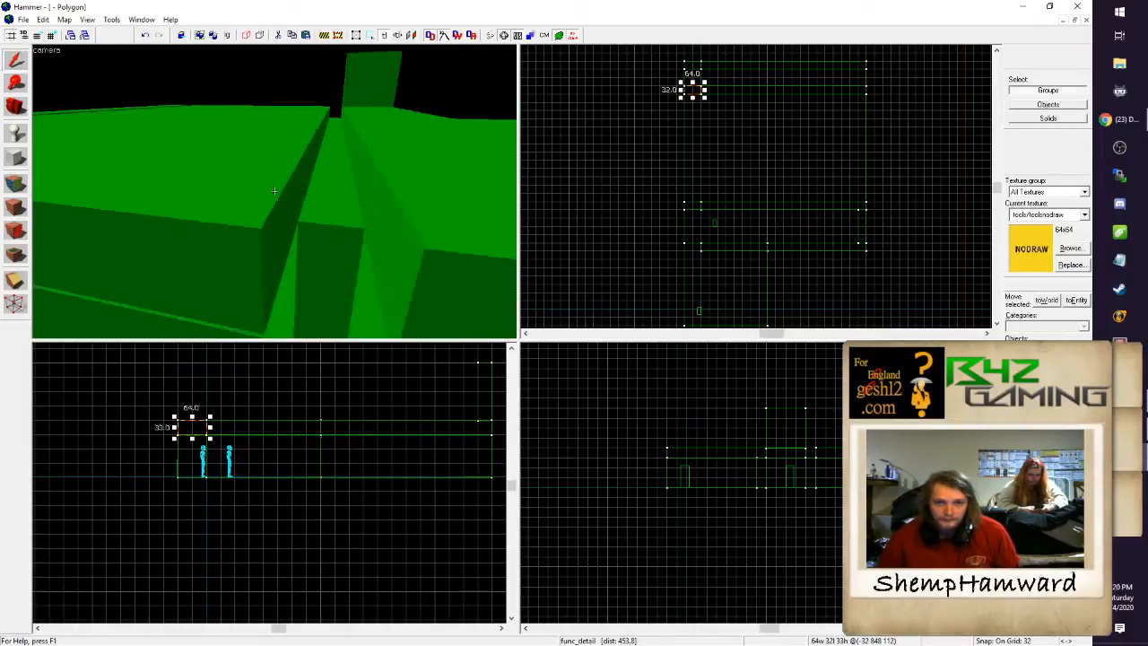
pyautogui.press('z')
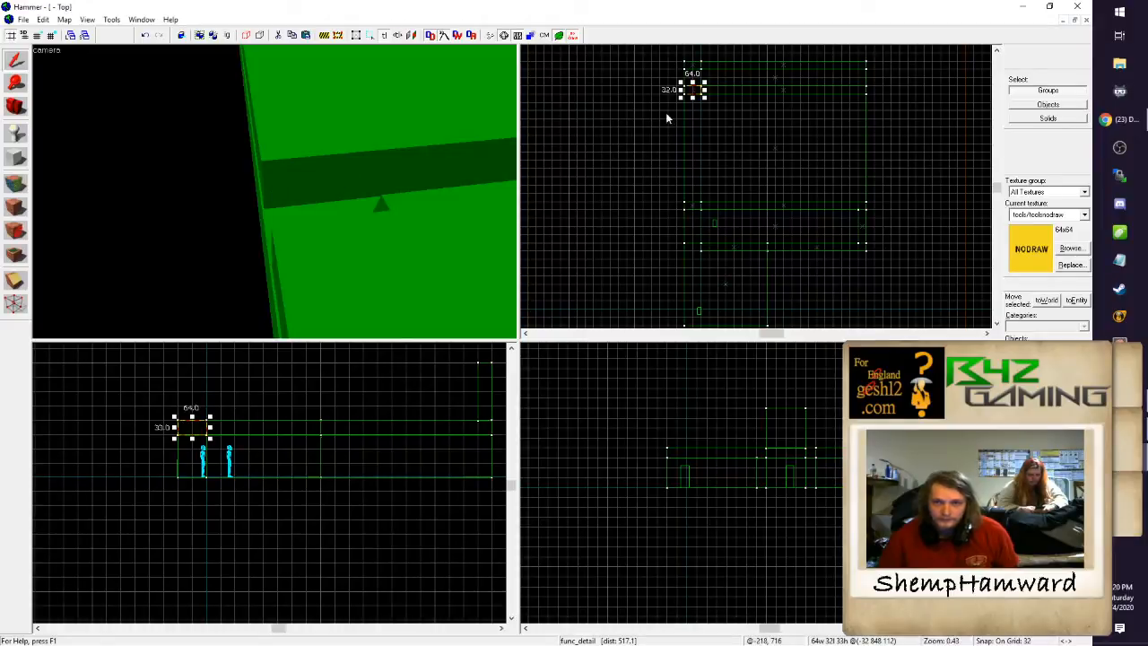
pyautogui.moveTo(696, 89); pyautogui.dragTo(696, 247)
# Step: Copy the 64 by 32 block north to the west end of the gap between the 704 by 128 and 704 by 416 ceilings
pyautogui.press('z')
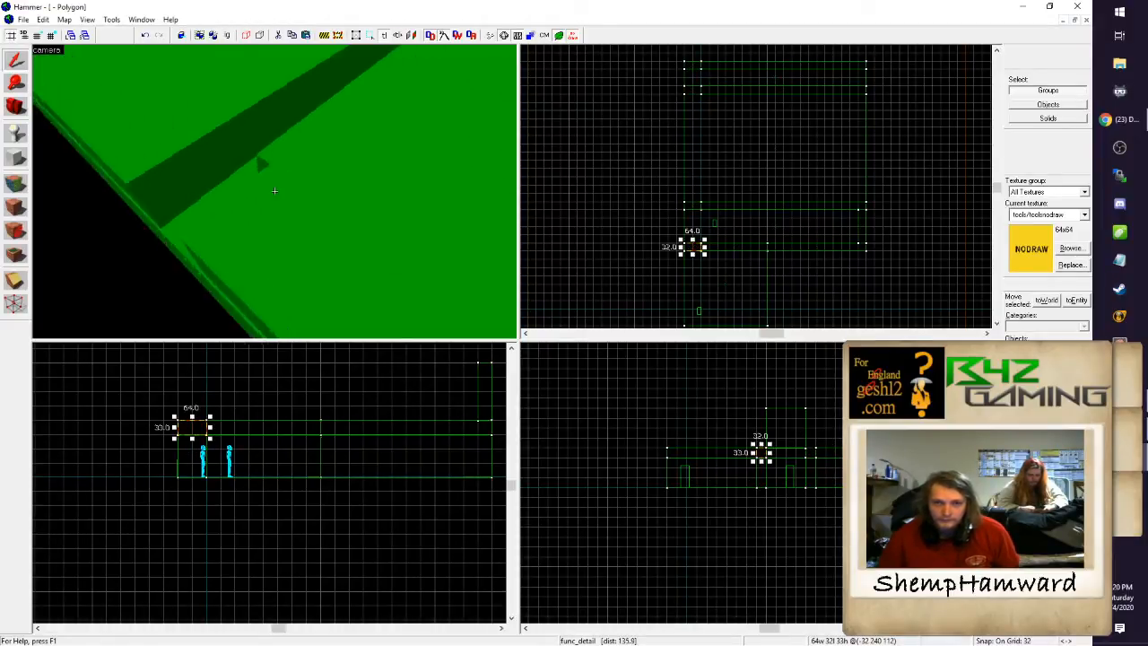
pyautogui.press('w')
pyautogui.click(274, 191)
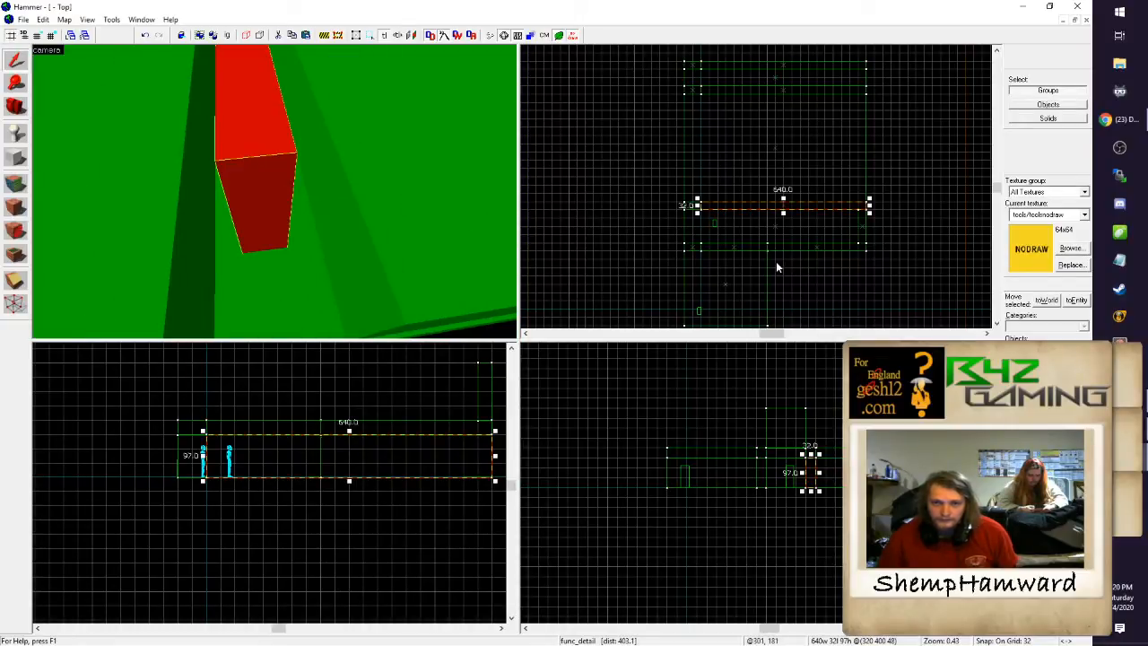
pyautogui.click(694, 249)
pyautogui.moveTo(693, 249); pyautogui.dragTo(693, 206)
pyautogui.press('z')
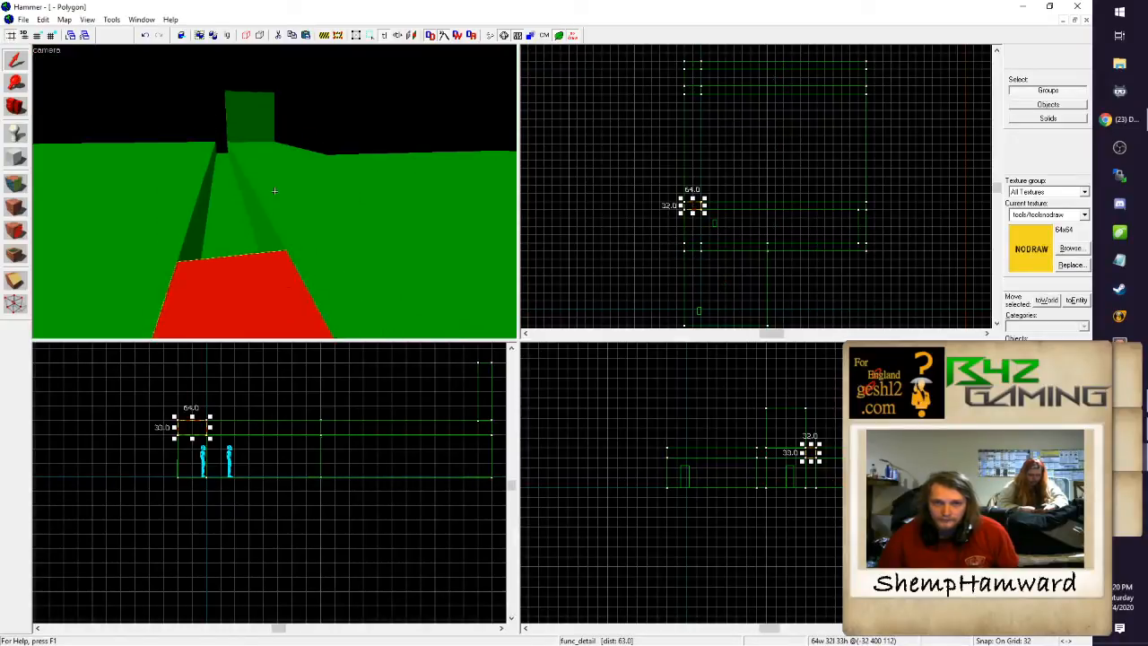
pyautogui.press('w')
pyautogui.press('s')
pyautogui.press('d')
pyautogui.press('w')
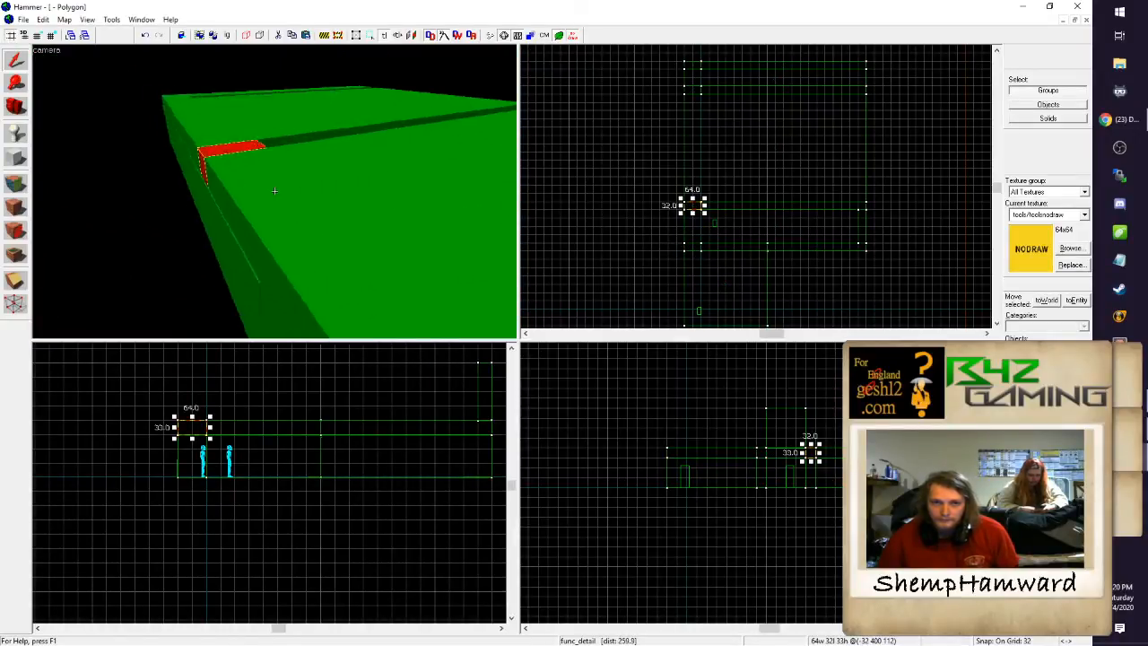
# Step: Copy the 704-unit corridor floor eastward and shorten the copy to 192 × 128 units, starting at the original floor's east end
pyautogui.press('w')
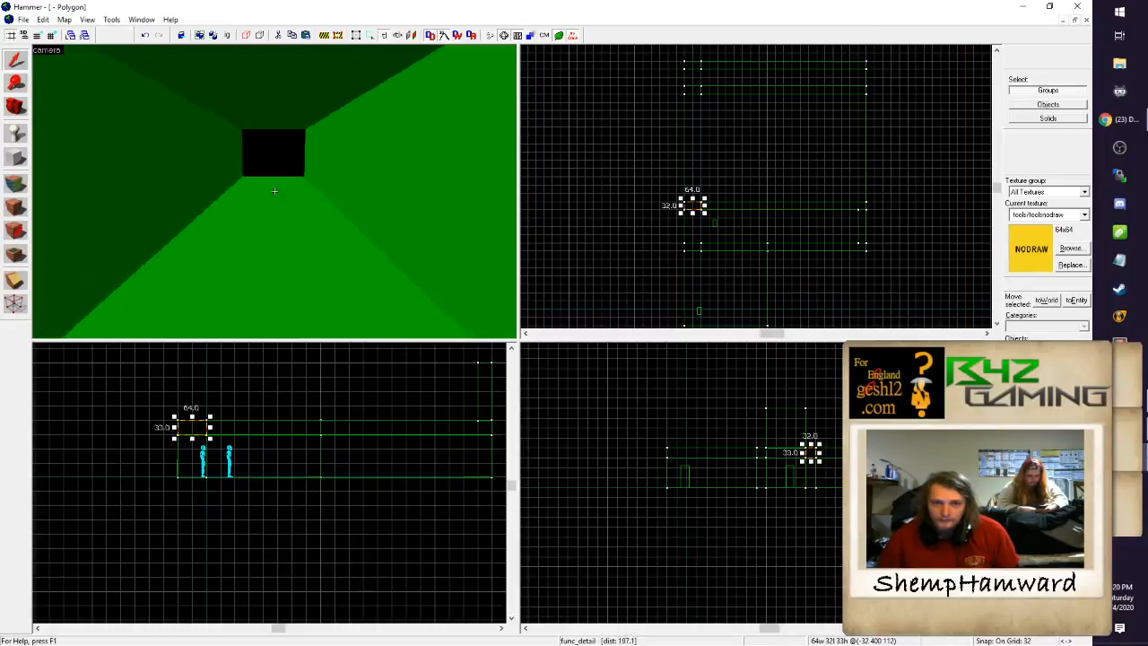
pyautogui.click(274, 191)
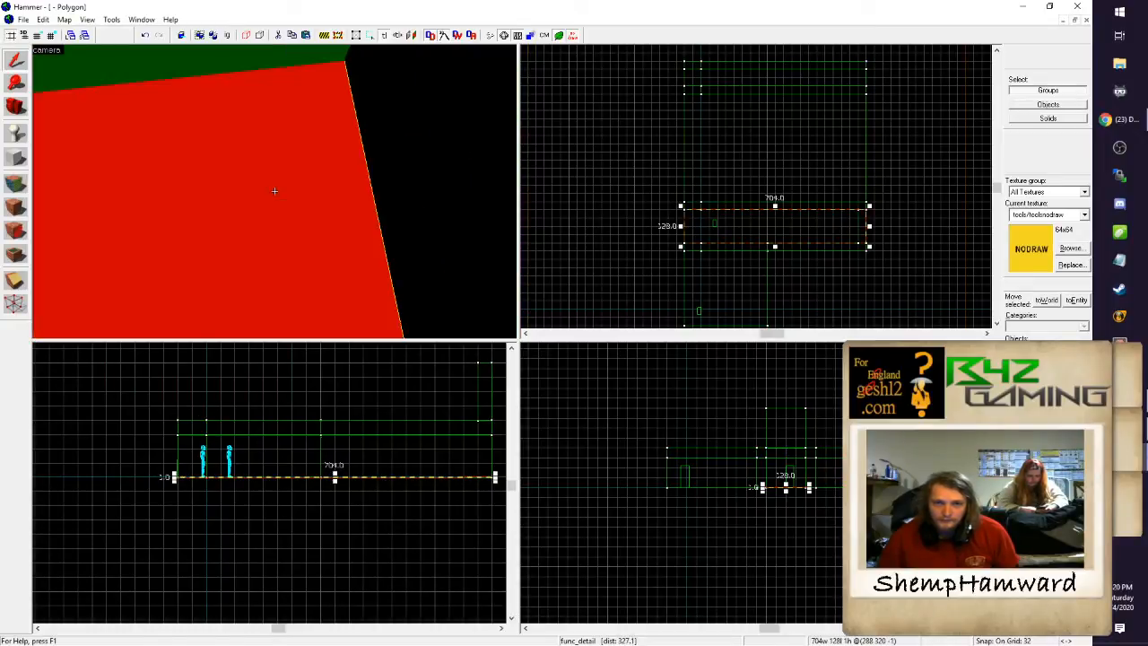
pyautogui.press('z')
pyautogui.scroll(2, 891, 212)
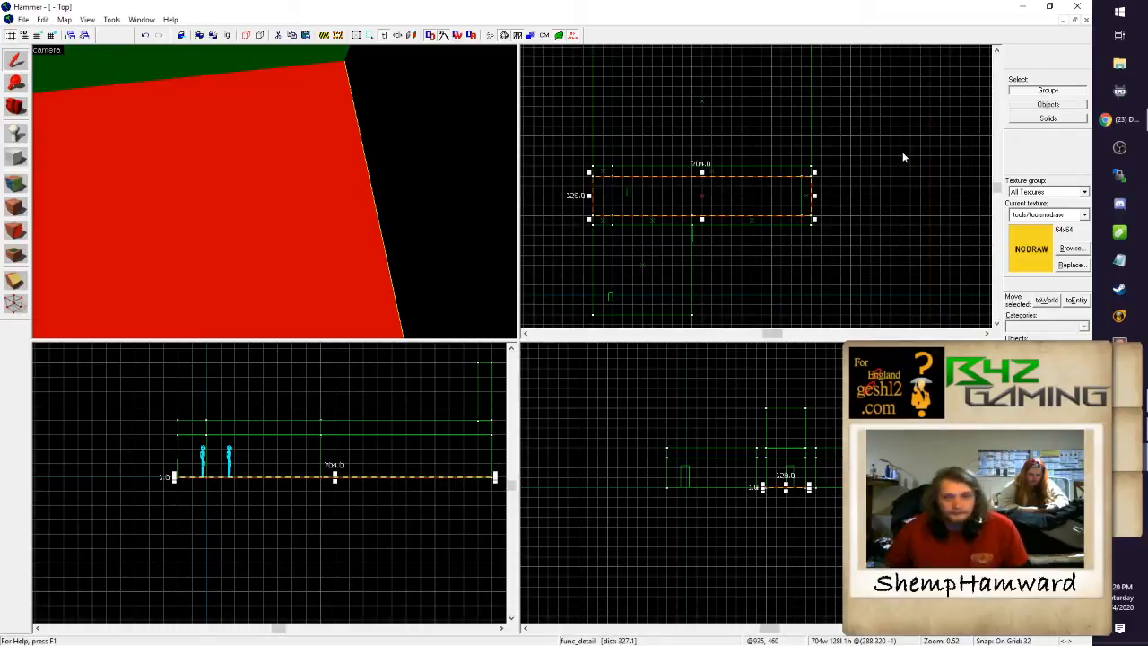
pyautogui.scroll(-1, 932, 145)
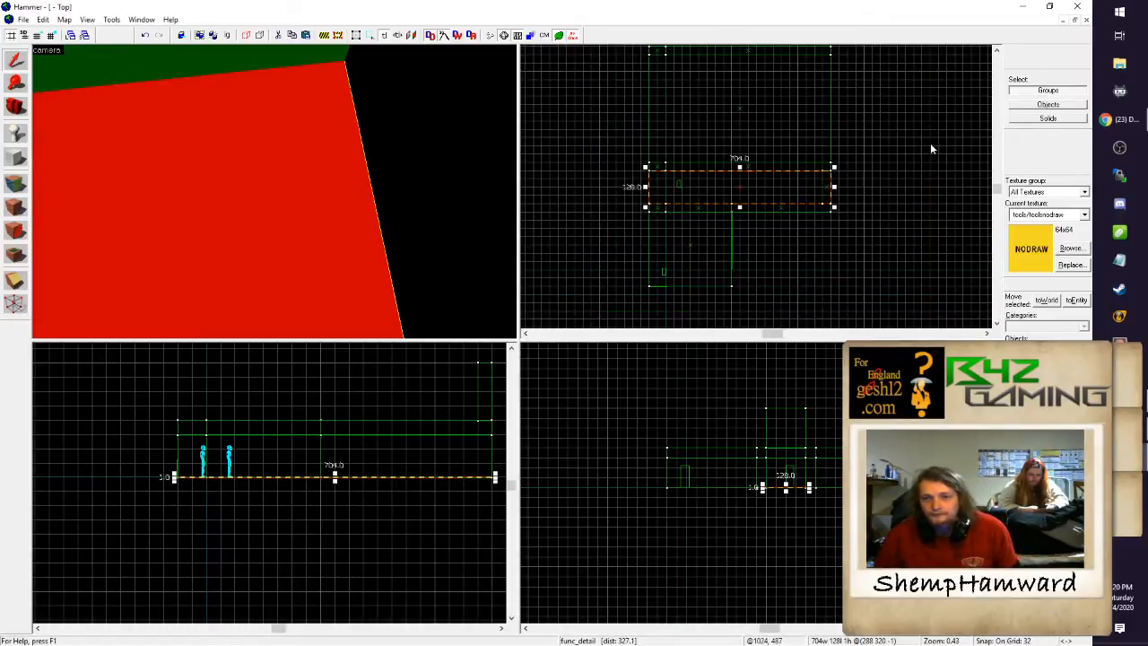
pyautogui.scroll(1, 931, 143)
pyautogui.moveTo(709, 205); pyautogui.dragTo(770, 211)
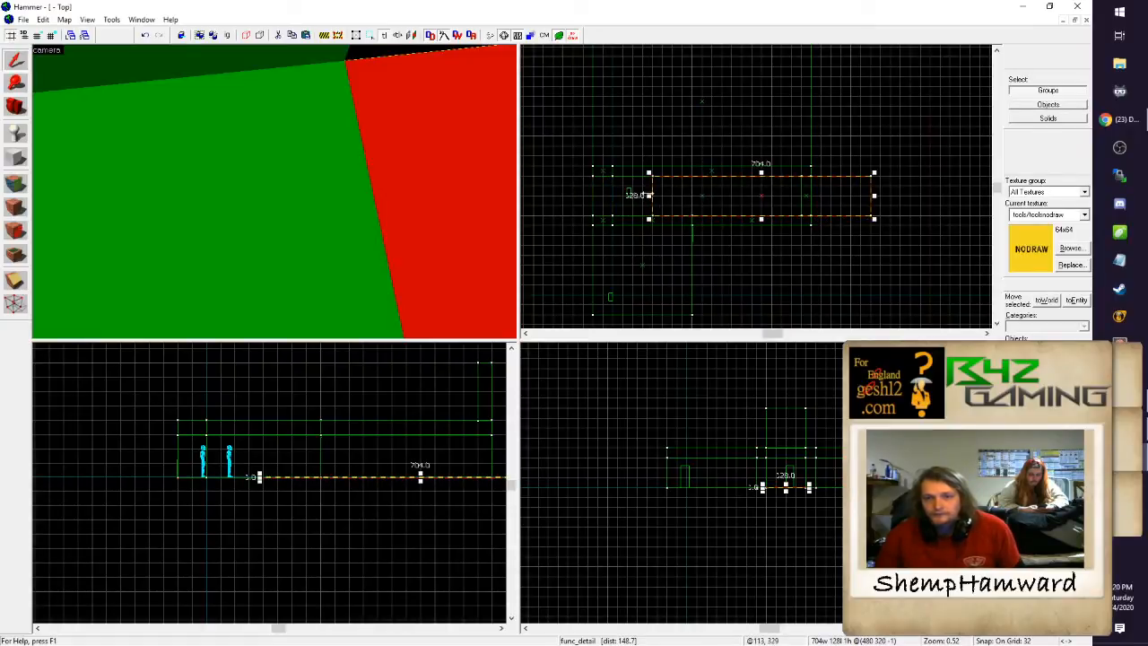
pyautogui.moveTo(648, 194); pyautogui.dragTo(807, 194)
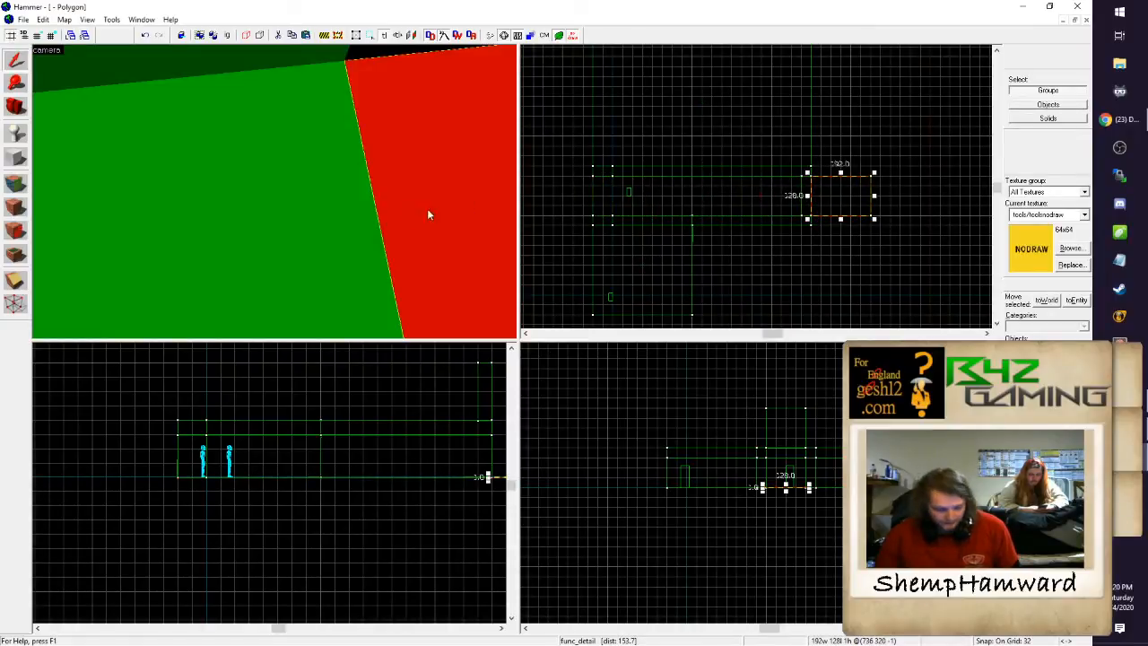
# Step: Copy the 384-unit side wall to the new floor section, shorten it to 128 units, and duplicate it on the opposite side
pyautogui.press('z')
pyautogui.press('s')
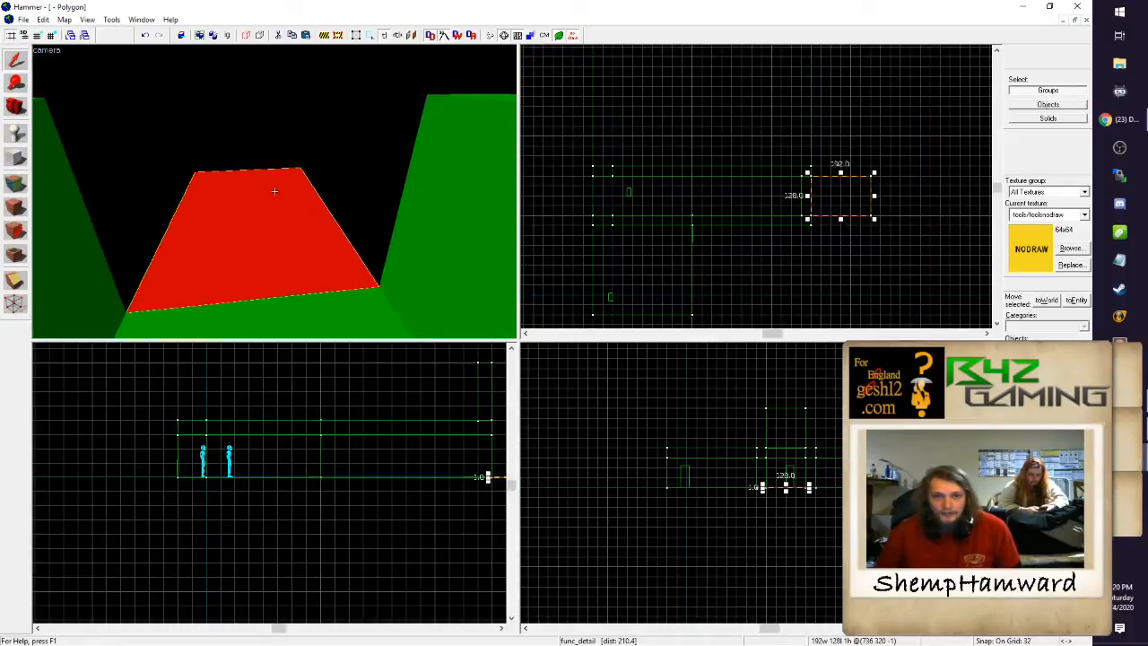
pyautogui.press('w')
pyautogui.press('z')
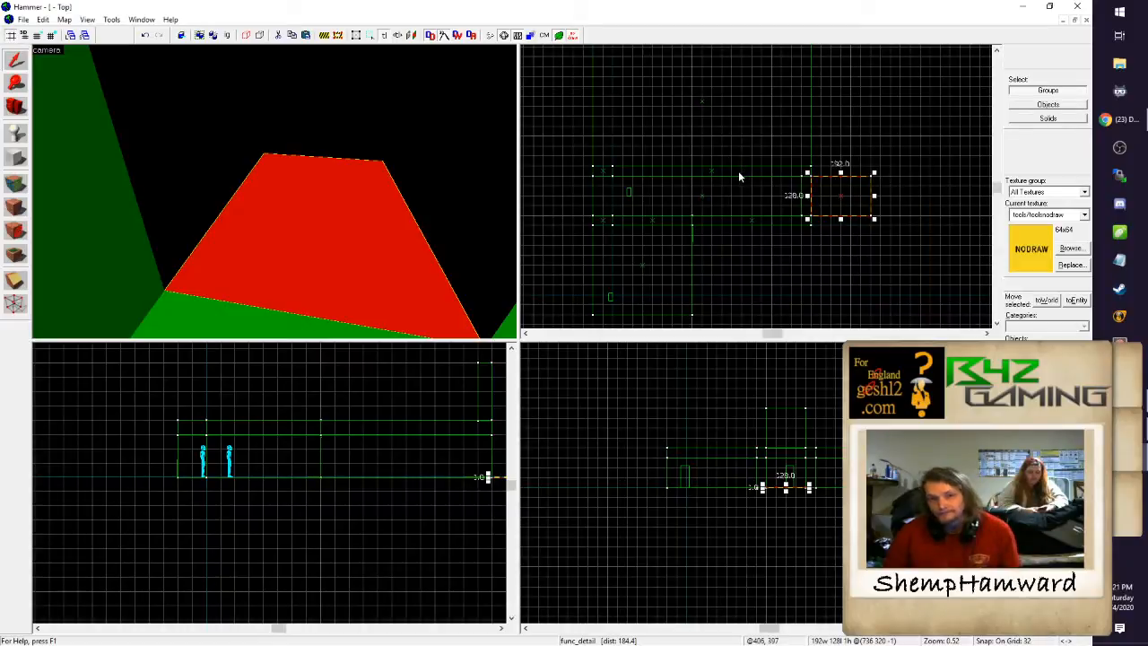
pyautogui.press('z')
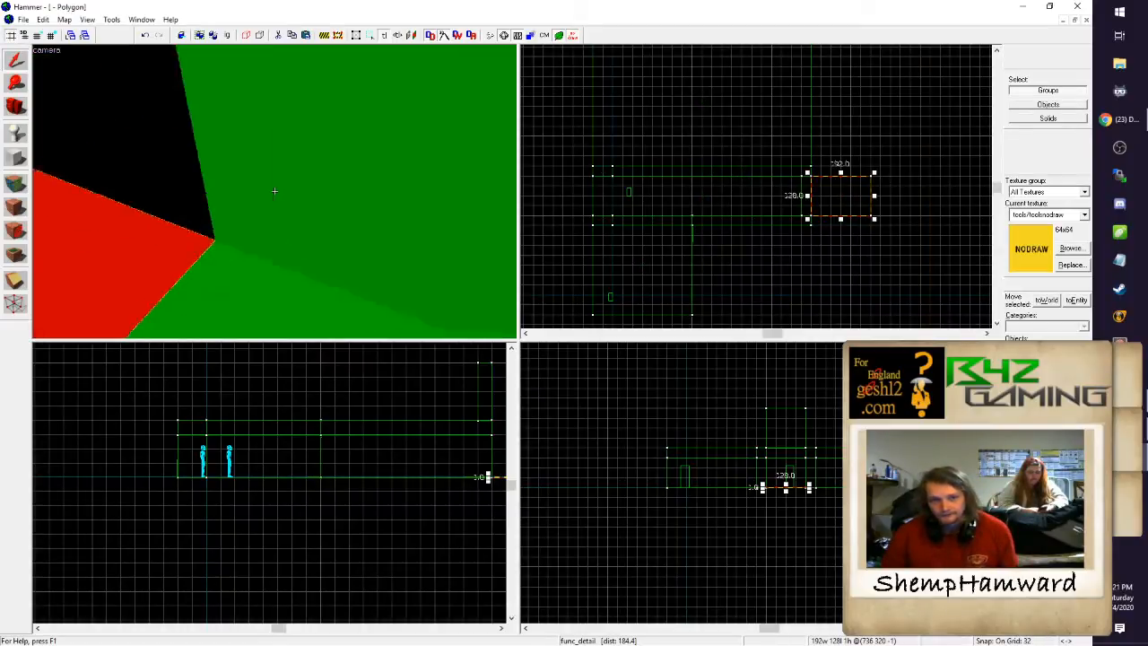
pyautogui.click(275, 191)
pyautogui.press('z')
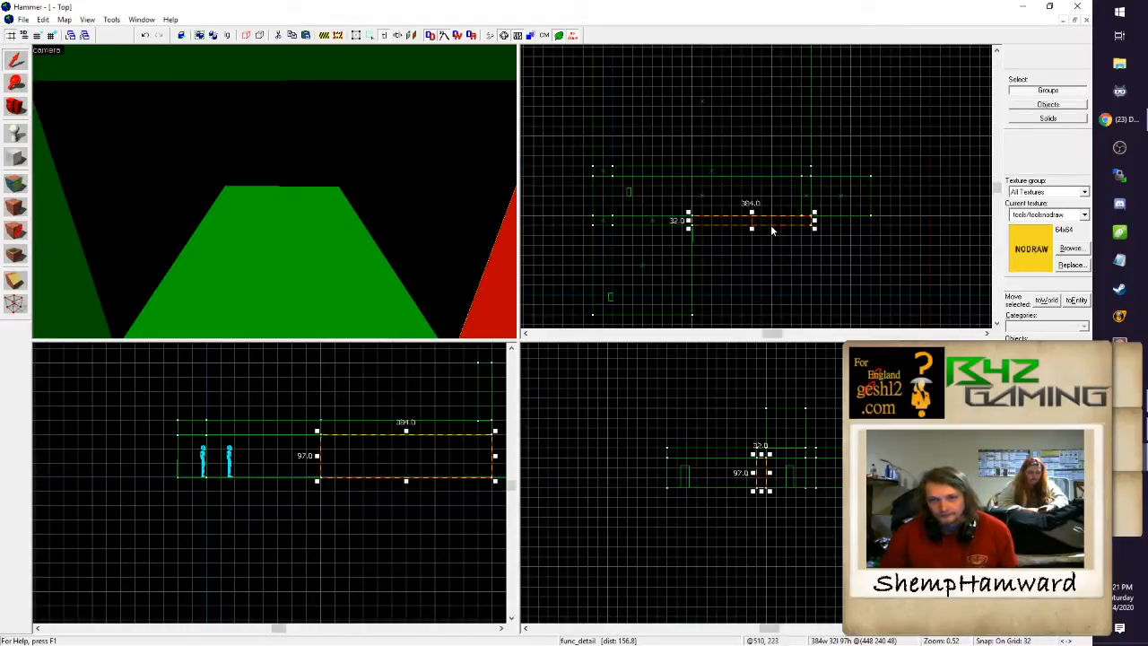
pyautogui.moveTo(771, 222); pyautogui.dragTo(808, 222)
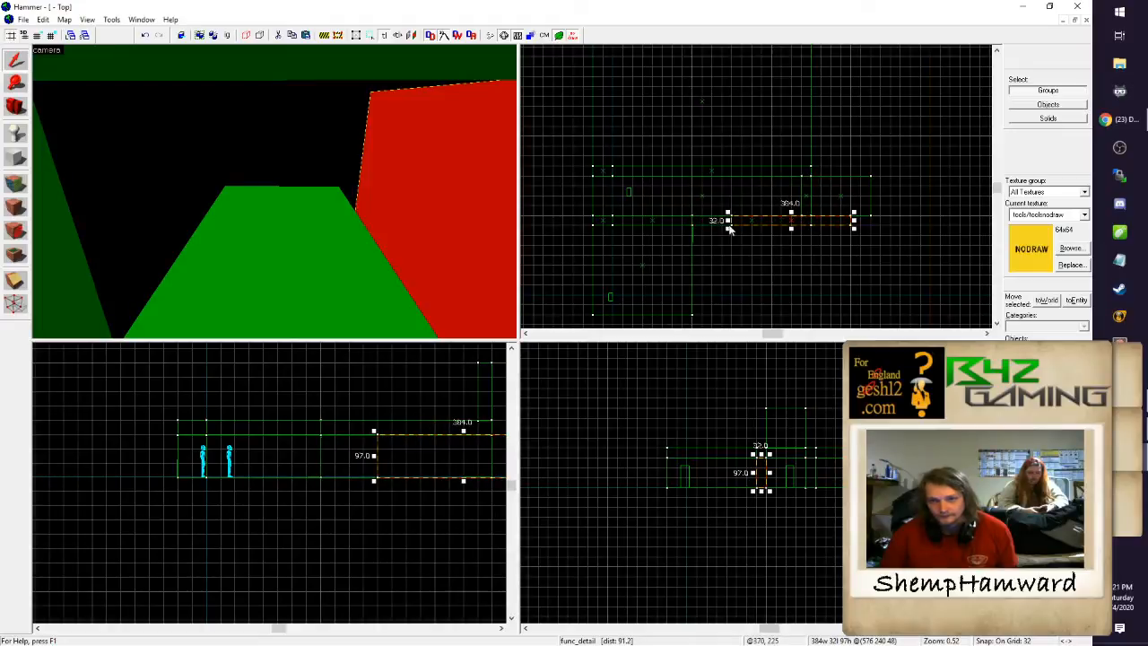
pyautogui.moveTo(727, 228); pyautogui.dragTo(811, 227)
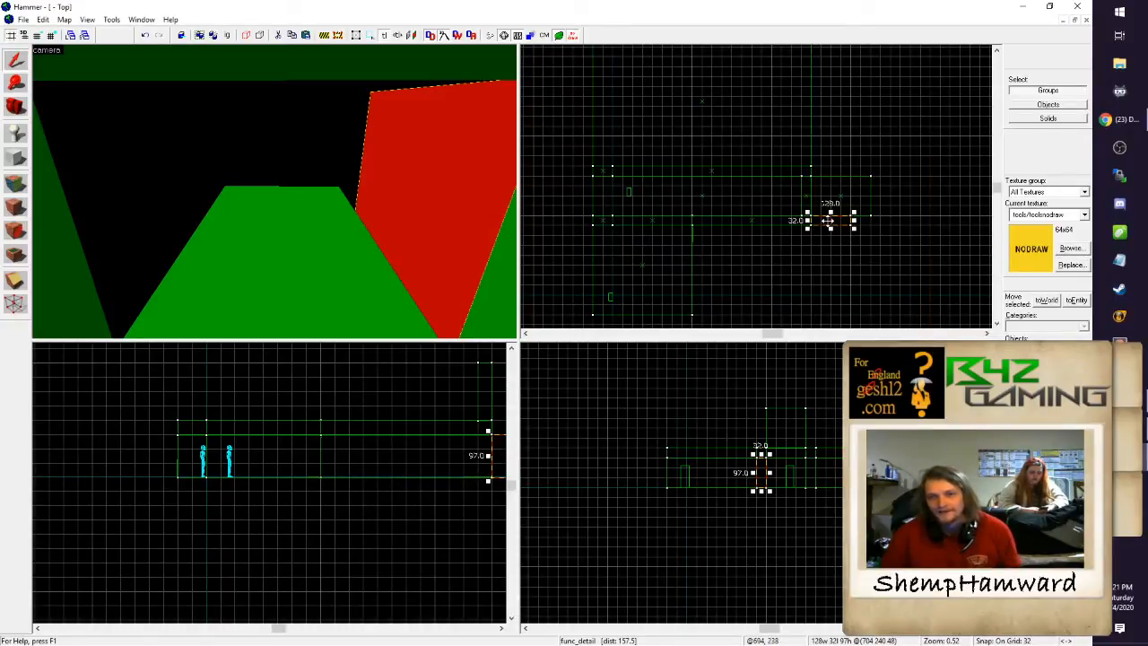
pyautogui.moveTo(830, 219)
pyautogui.mouseDown()
pyautogui.moveTo(828, 167)
pyautogui.moveTo(847, 170)
pyautogui.mouseUp()
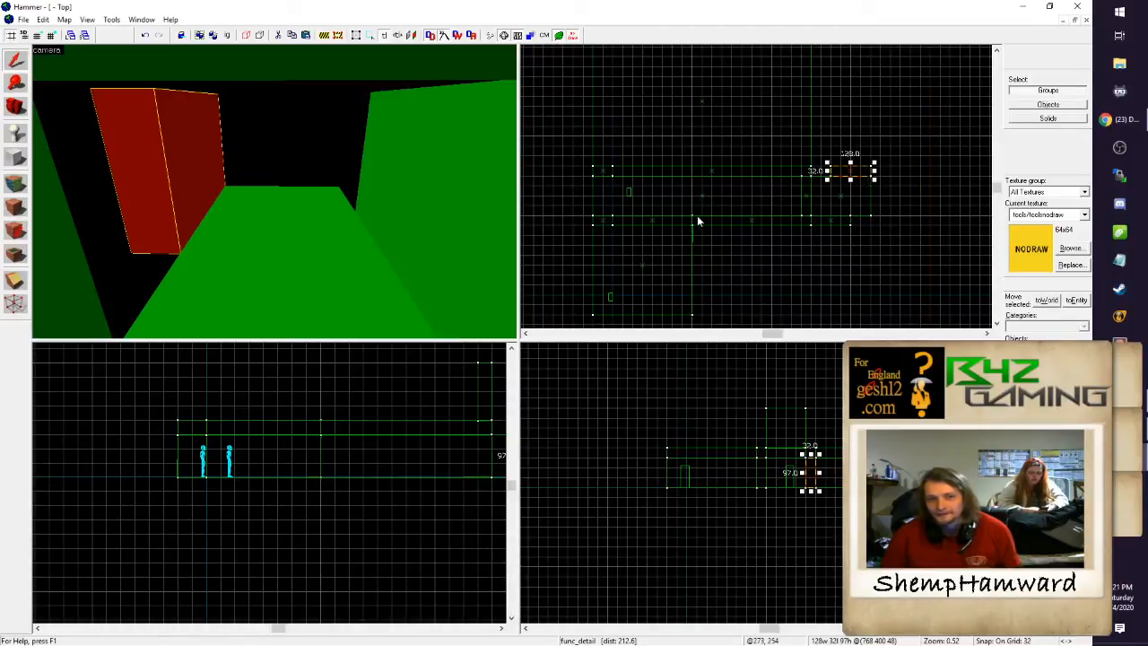
# Step: Copy the 192 × 128 floor section north past the wall and resize the copy to 192 × 256 units
pyautogui.click(207, 278)
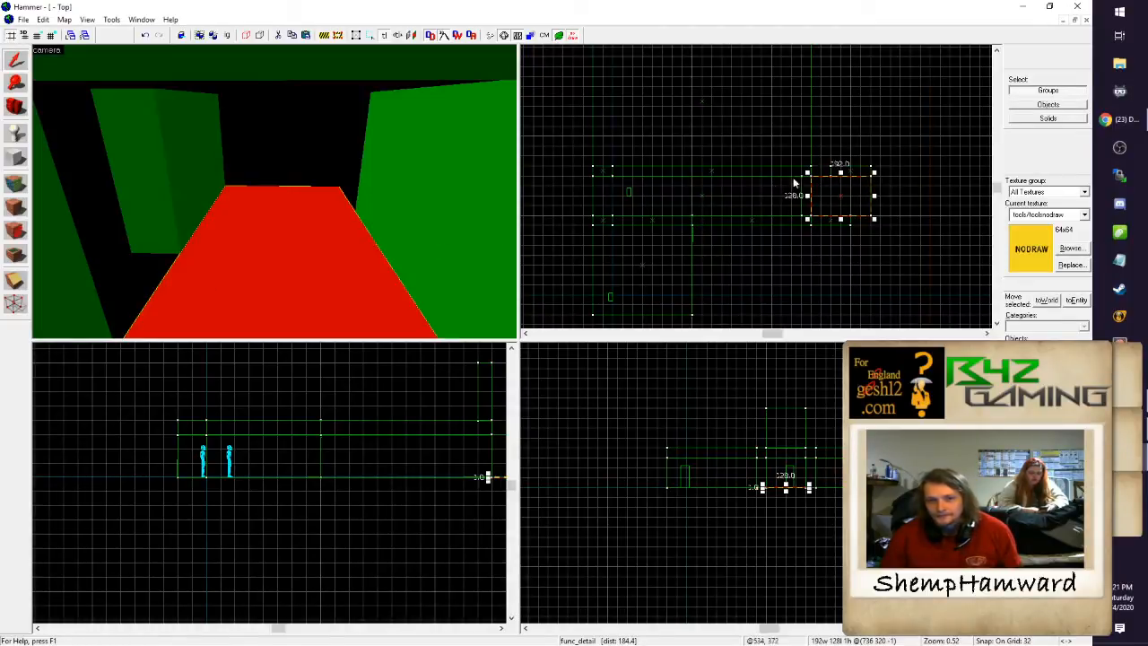
pyautogui.moveTo(838, 209); pyautogui.dragTo(836, 165)
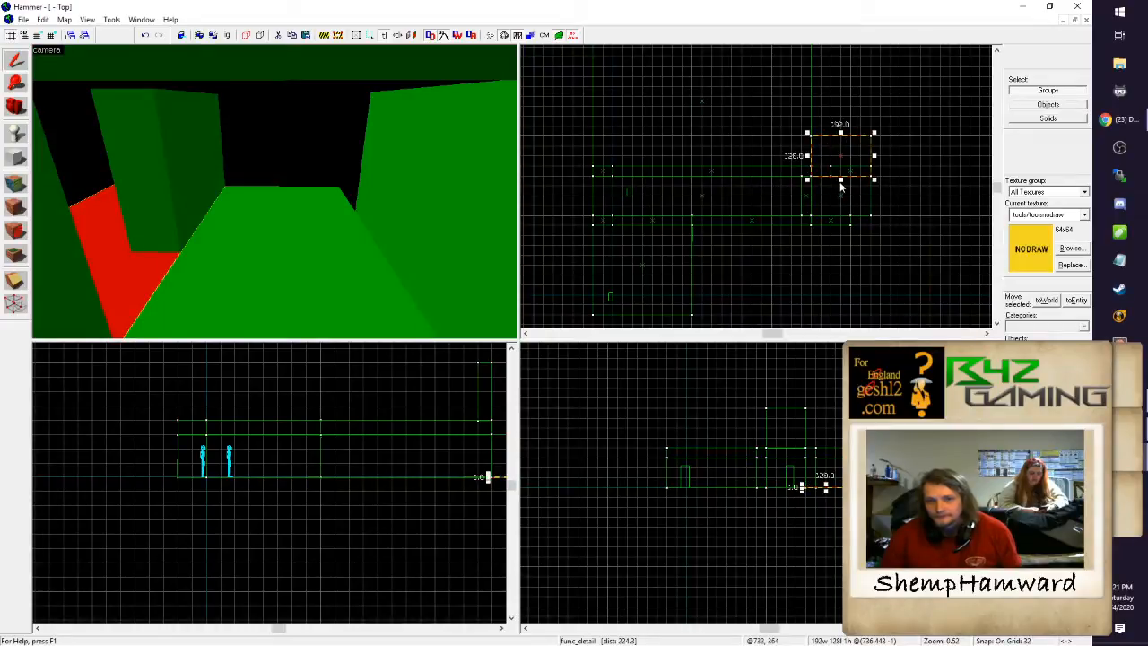
pyautogui.moveTo(842, 185); pyautogui.dragTo(841, 171)
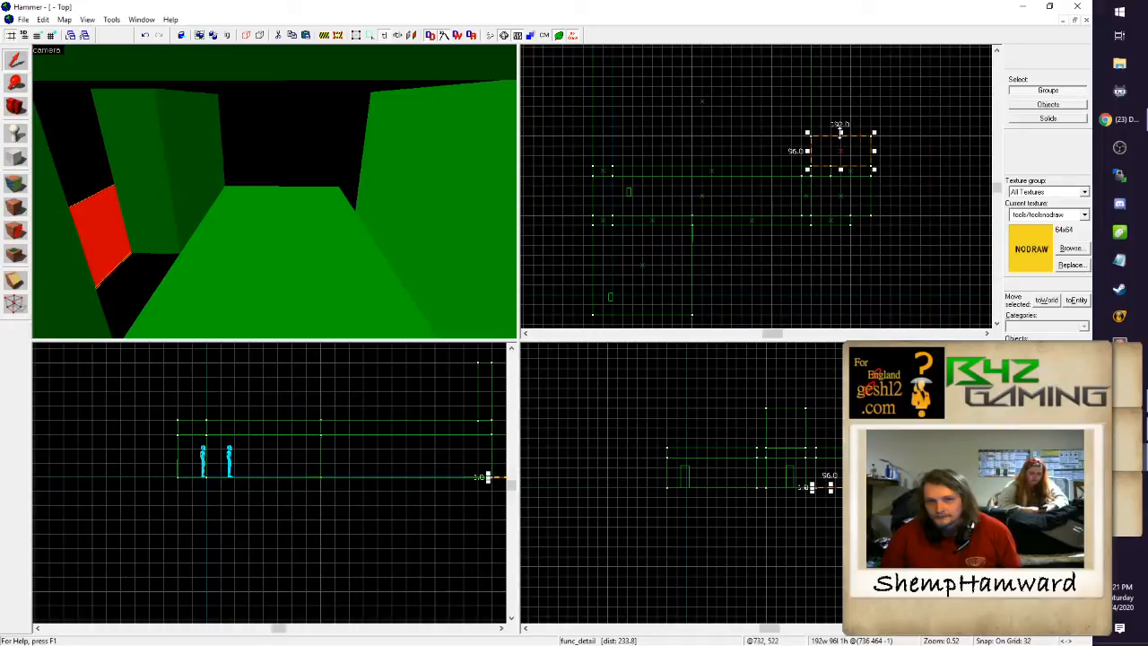
pyautogui.moveTo(840, 132); pyautogui.dragTo(840, 82)
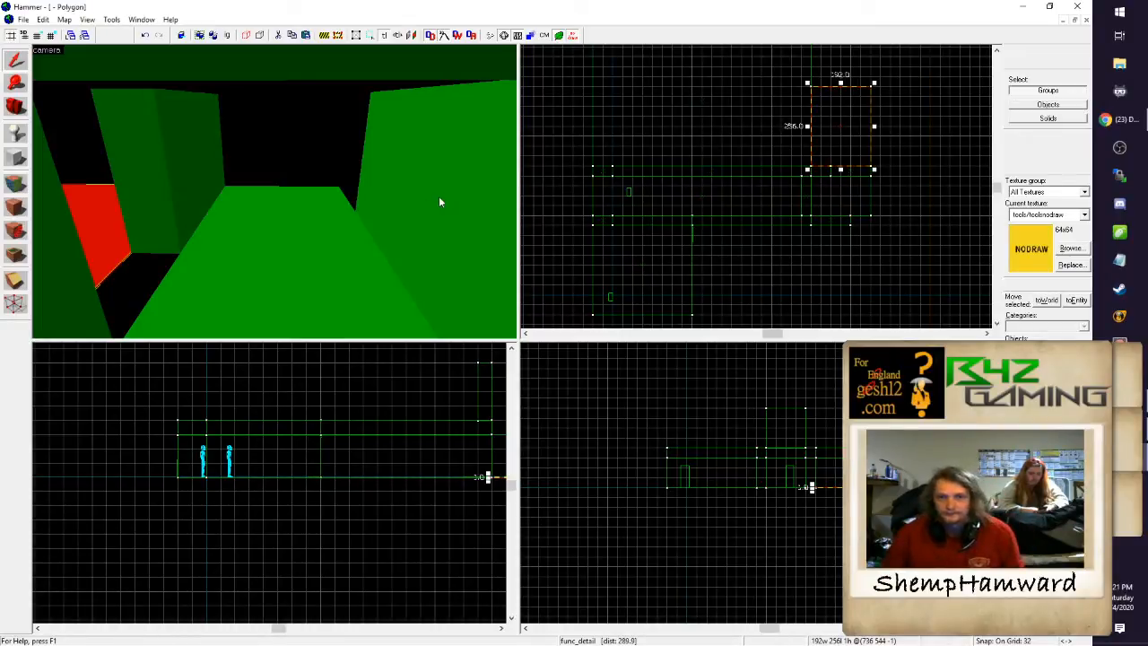
# Step: Fill the doorway gap north of the corridor with a copied floor piece resized to 64 × 32 units
pyautogui.press('z')
pyautogui.press('d')
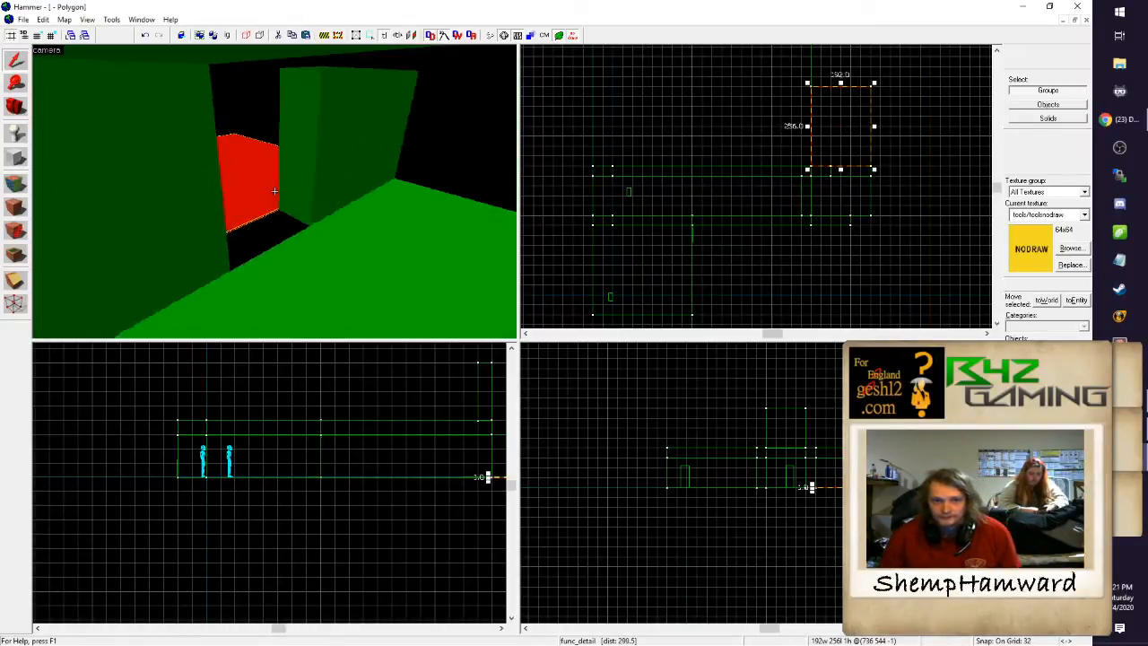
pyautogui.press('d')
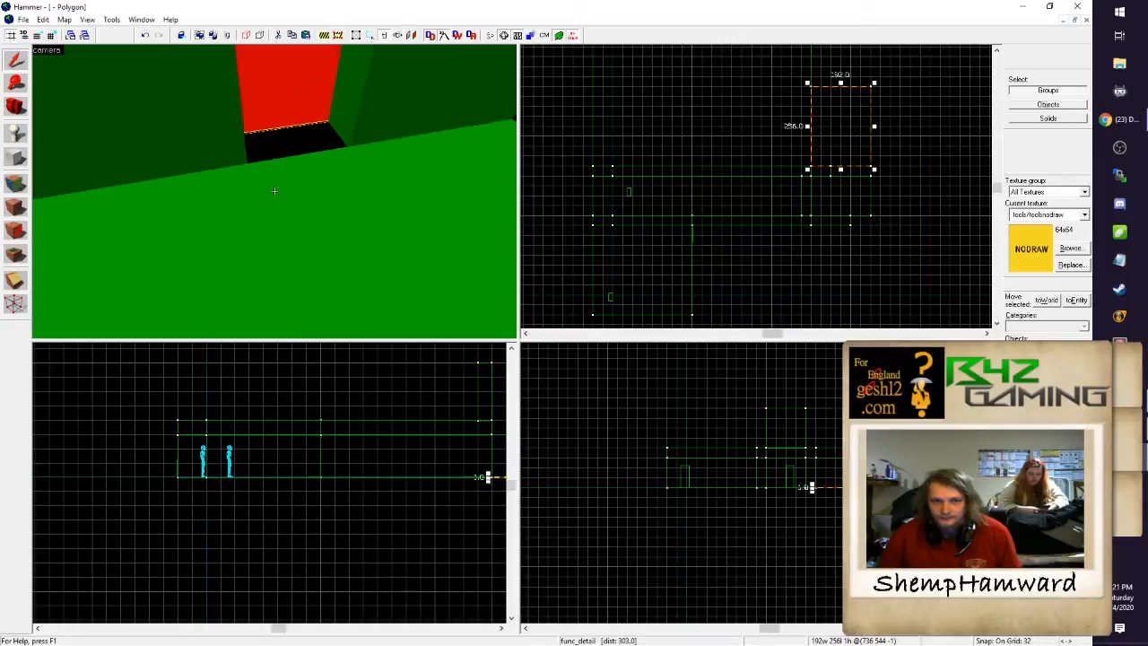
pyautogui.click(274, 191)
pyautogui.press('z')
pyautogui.moveTo(843, 198); pyautogui.dragTo(834, 178)
# Step: Copy the 192 × 128 floor section southeast to the wall opening and narrow the copy to 64 × 128 units
pyautogui.press('z')
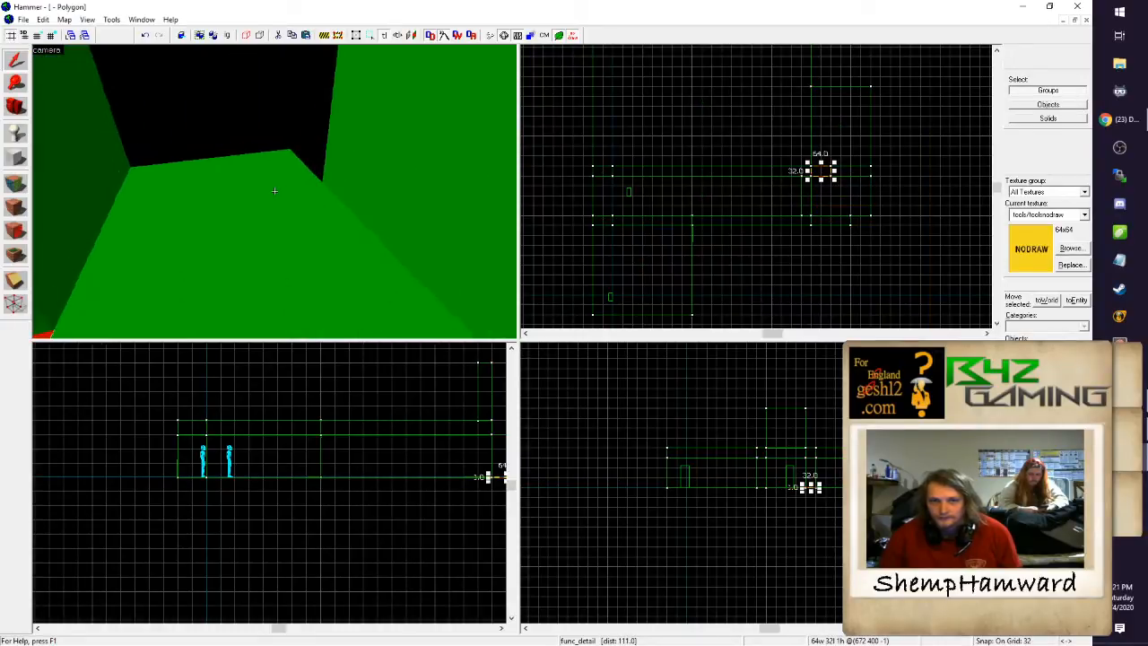
pyautogui.click(275, 191)
pyautogui.press('z')
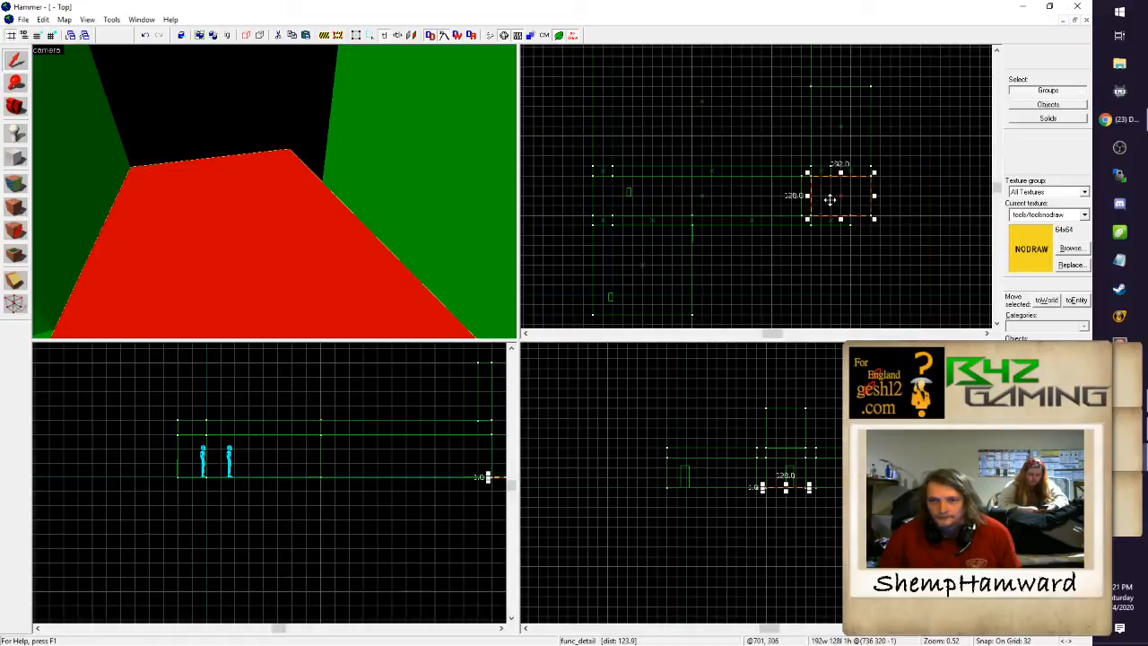
pyautogui.moveTo(825, 199)
pyautogui.mouseDown()
pyautogui.moveTo(894, 215)
pyautogui.moveTo(869, 238)
pyautogui.mouseUp()
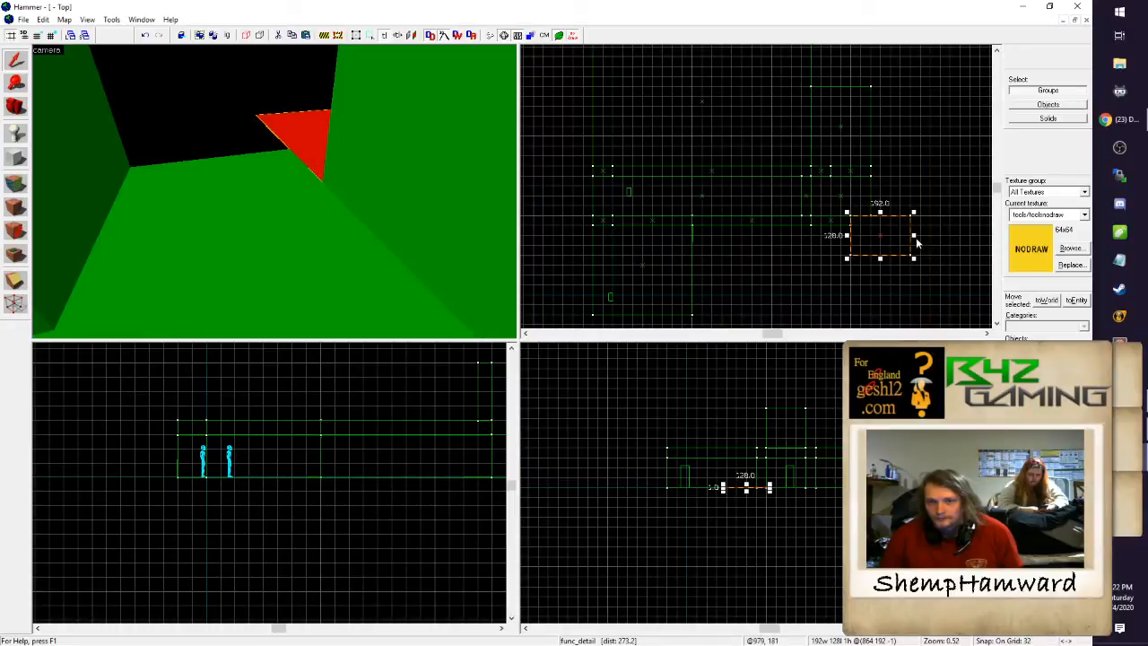
pyautogui.moveTo(913, 237); pyautogui.dragTo(876, 237)
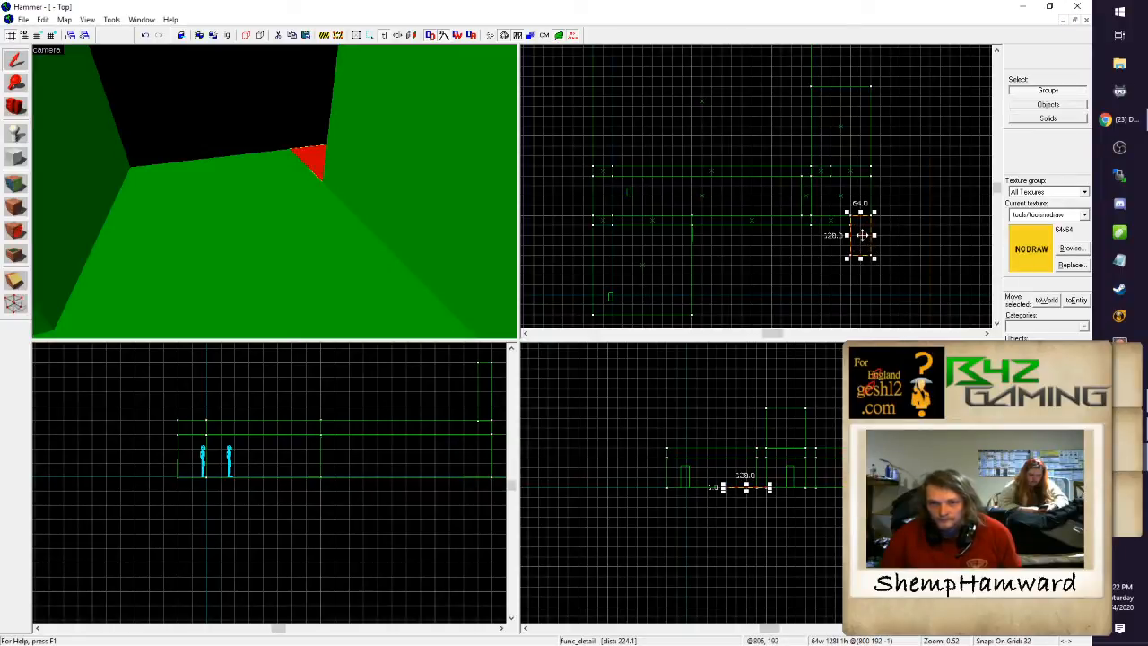
# Step: Extend the floor eastward with copied pieces, including a 320 × 64 unit strip and 96 × 96 unit sections at its far end
pyautogui.moveTo(861, 235)
pyautogui.mouseDown()
pyautogui.moveTo(891, 225)
pyautogui.moveTo(885, 217)
pyautogui.moveTo(886, 279)
pyautogui.moveTo(883, 261)
pyautogui.moveTo(900, 250)
pyautogui.moveTo(971, 258)
pyautogui.moveTo(948, 226)
pyautogui.mouseUp()
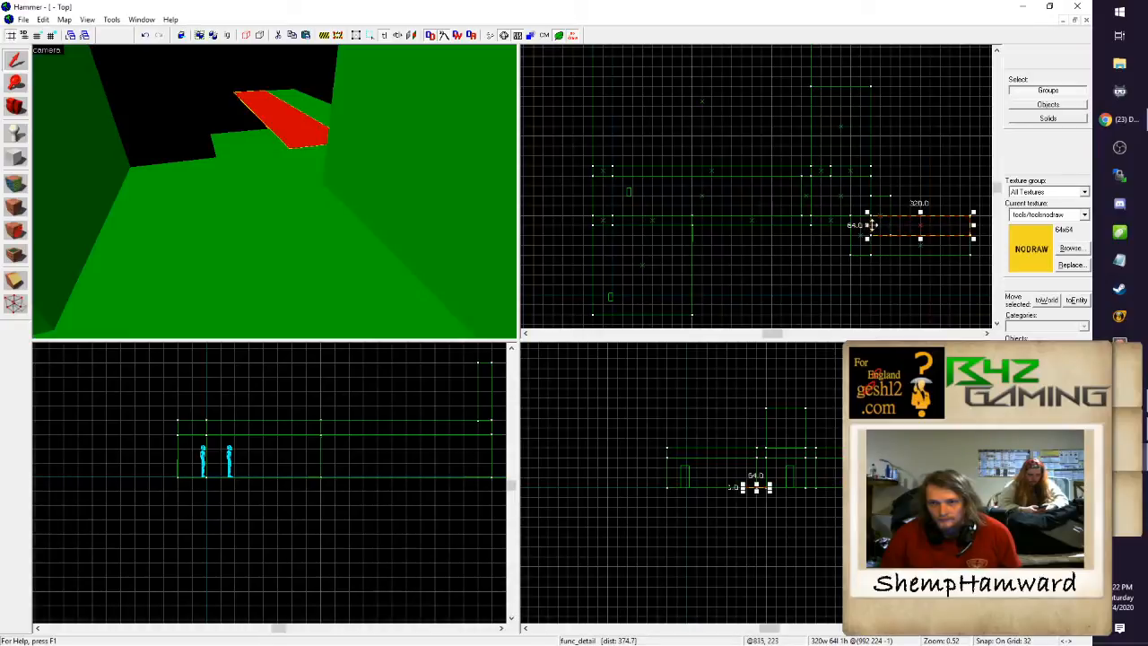
pyautogui.moveTo(871, 225)
pyautogui.mouseDown()
pyautogui.moveTo(931, 231)
pyautogui.moveTo(954, 202)
pyautogui.moveTo(981, 220)
pyautogui.moveTo(982, 197)
pyautogui.mouseUp()
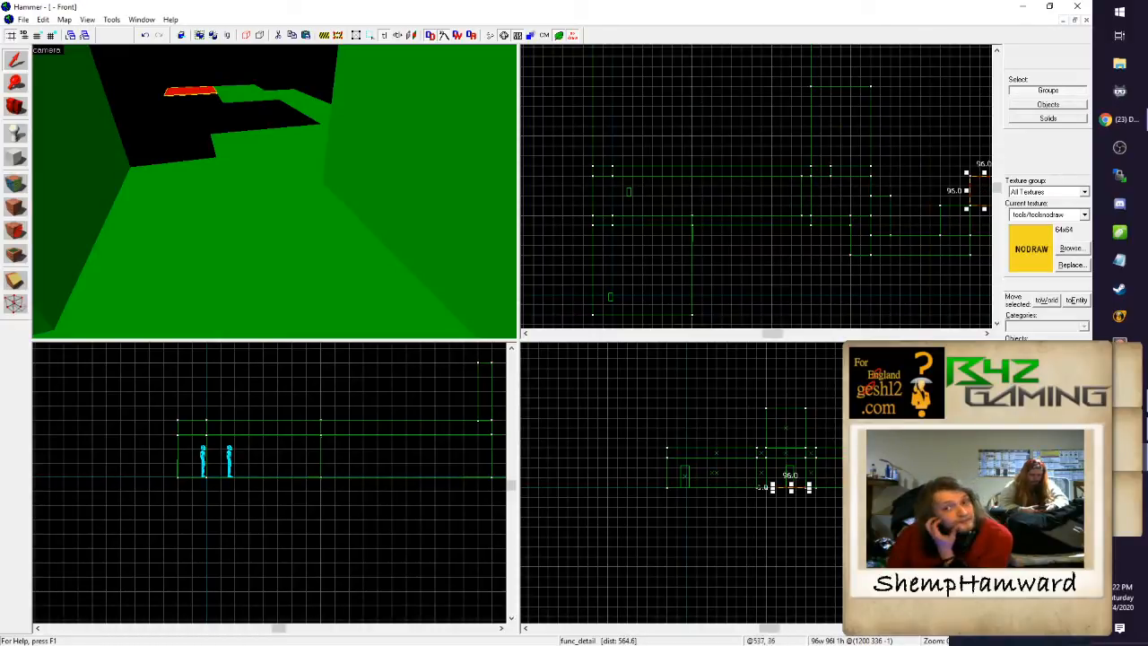
# Step: Add a 128 × 160 unit floor copy north of the long strip and a 32 × 64 unit connector on its east side
pyautogui.click(987, 630)
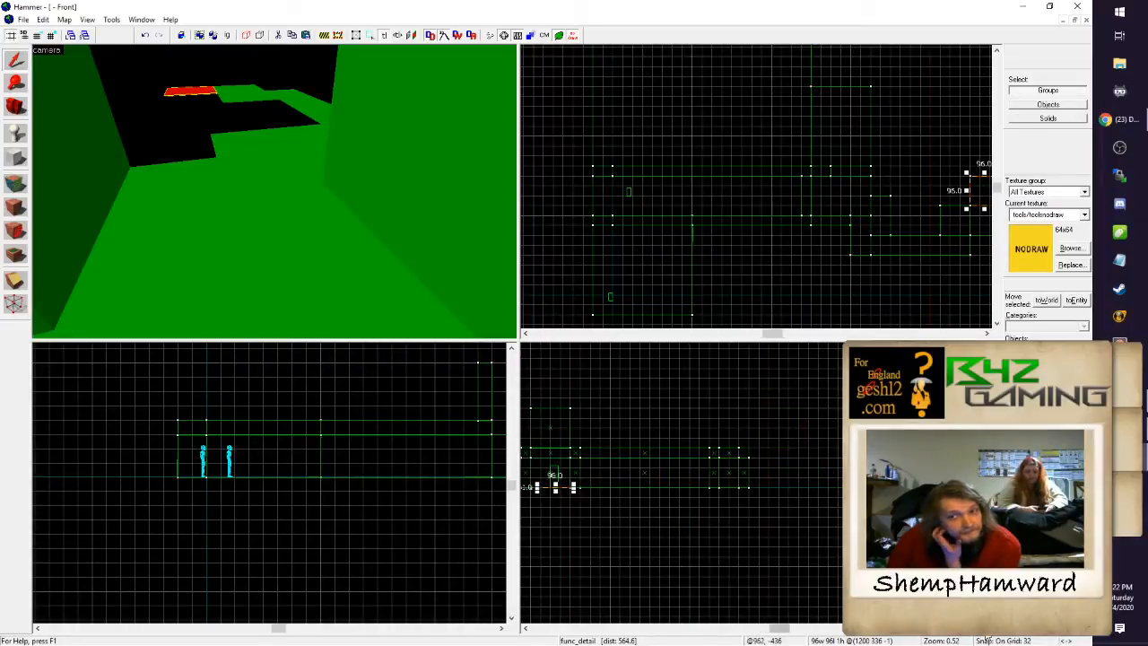
pyautogui.click(984, 333)
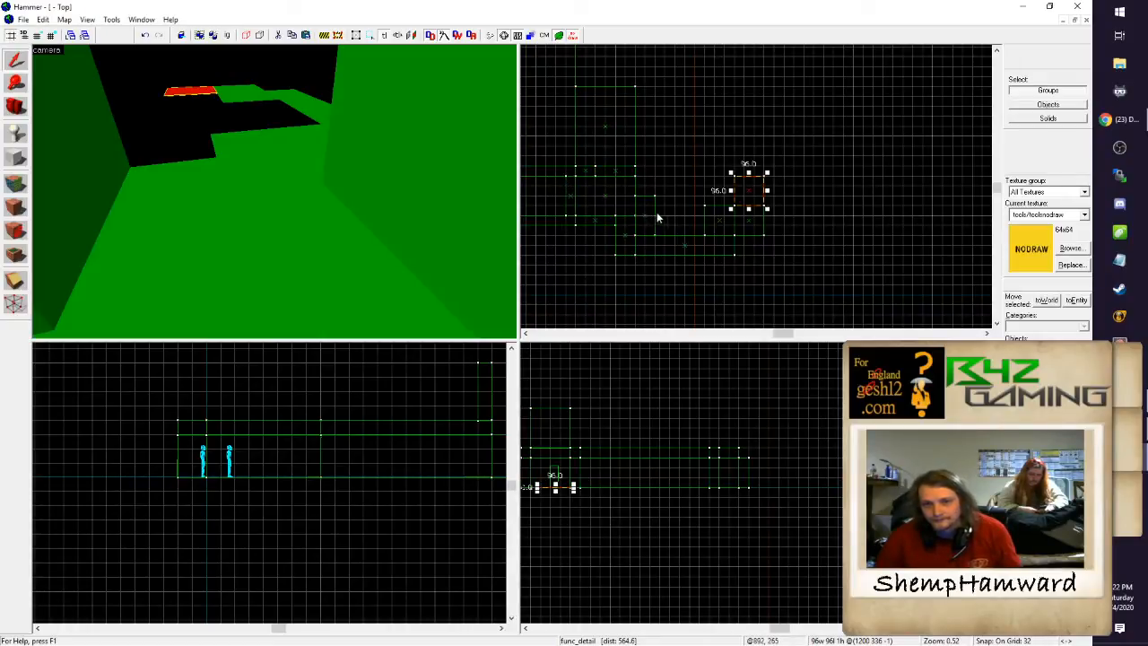
pyautogui.moveTo(756, 192)
pyautogui.mouseDown()
pyautogui.moveTo(673, 217)
pyautogui.moveTo(669, 174)
pyautogui.mouseUp()
pyautogui.moveTo(686, 213); pyautogui.dragTo(698, 211)
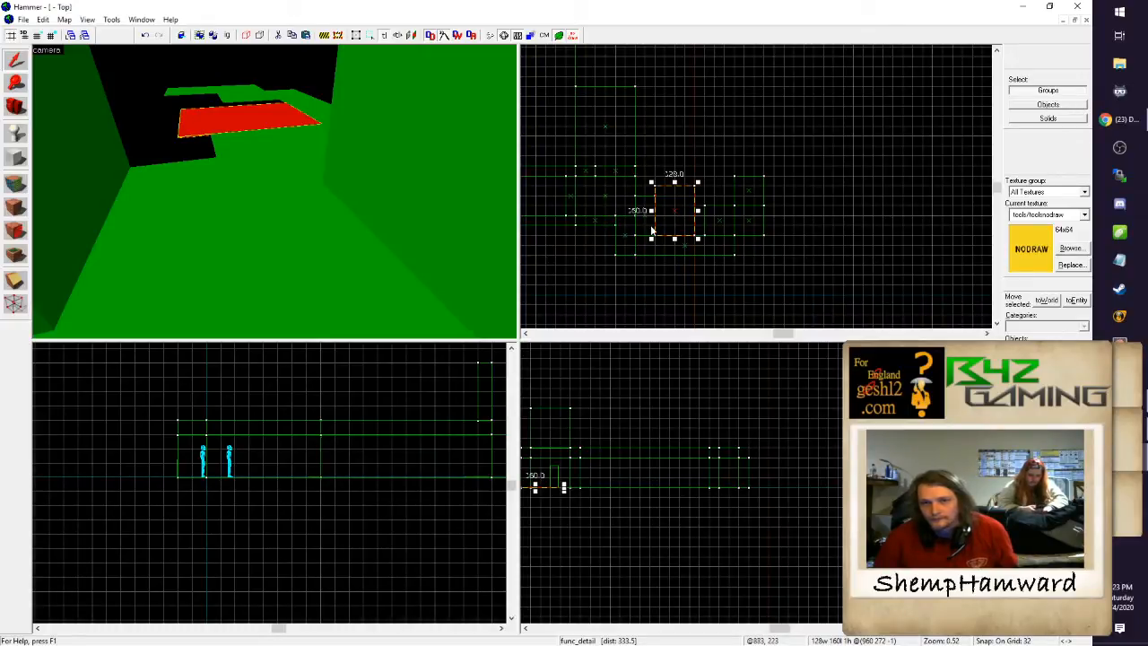
pyautogui.moveTo(680, 213)
pyautogui.mouseDown()
pyautogui.moveTo(699, 190)
pyautogui.moveTo(699, 211)
pyautogui.mouseUp()
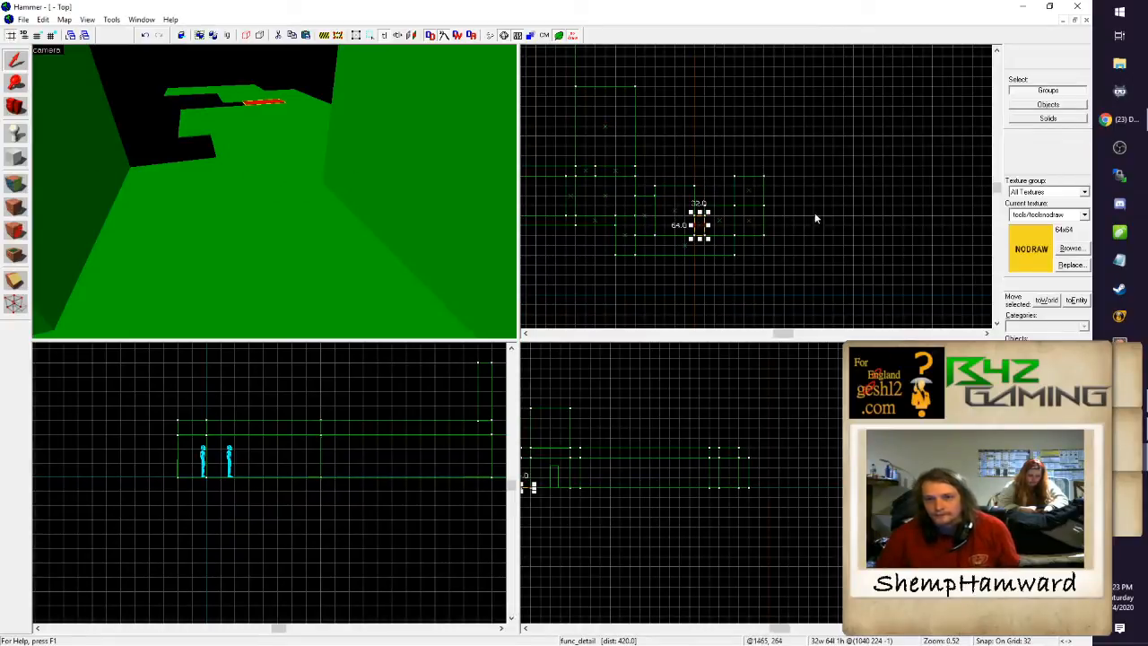
# Step: Lengthen the northern 96 × 96 floor piece to 96 × 480 units and enlarge the piece south of it to 384 × 160
pyautogui.click(748, 190)
pyautogui.moveTo(750, 174); pyautogui.dragTo(748, 52)
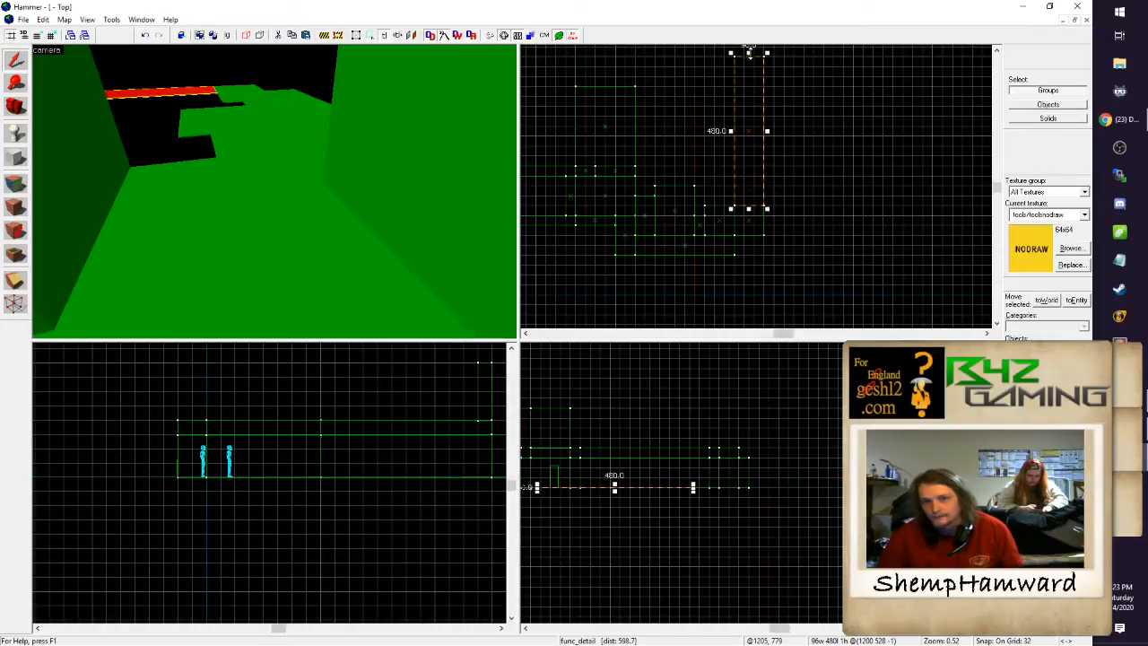
pyautogui.click(750, 223)
pyautogui.click(749, 222)
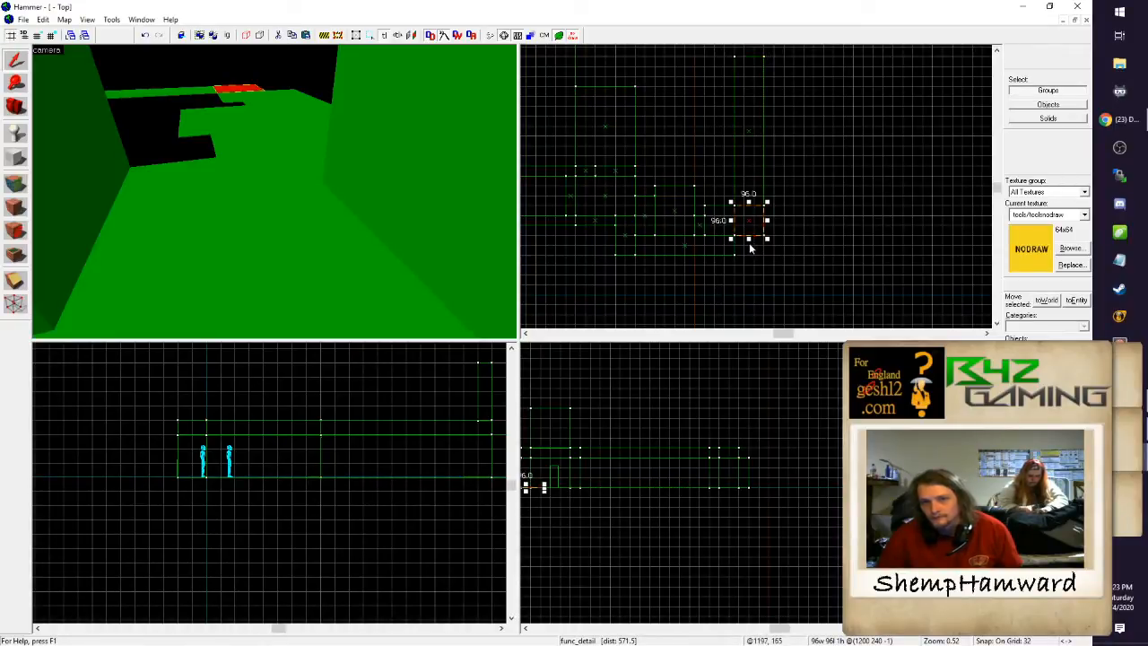
pyautogui.moveTo(767, 253); pyautogui.dragTo(854, 240)
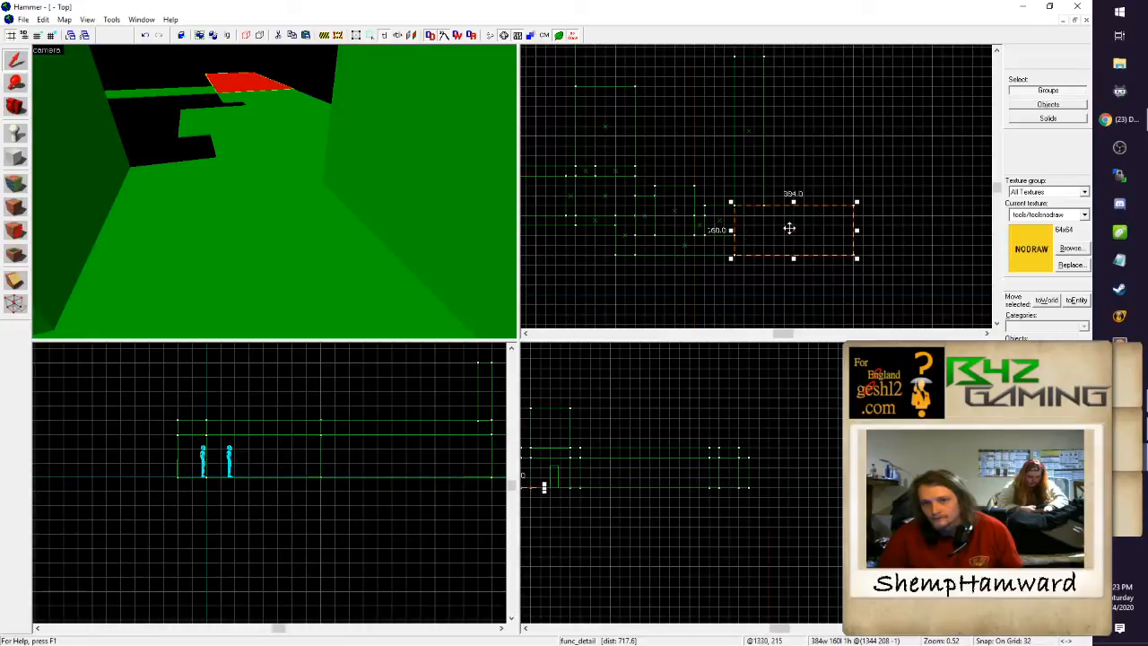
# Step: Copy the 32 × 64 connector beside the 480-unit hallway floor, then add a 768 × 480 unit room floor east of it
pyautogui.click(699, 226)
pyautogui.moveTo(699, 226); pyautogui.dragTo(768, 193)
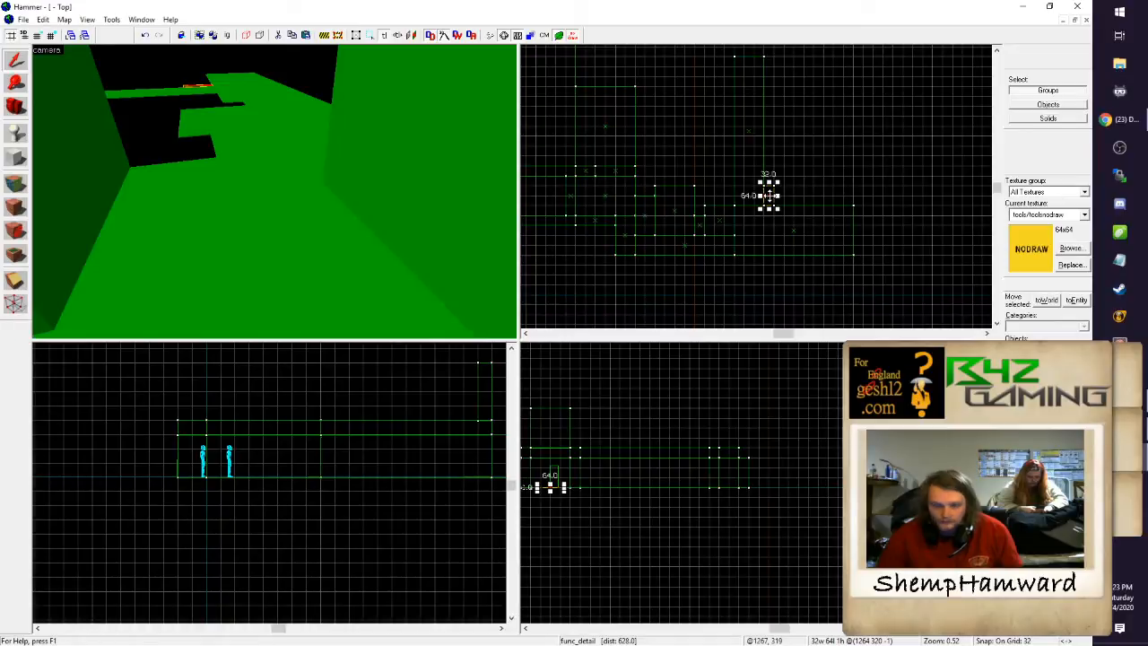
pyautogui.moveTo(769, 194); pyautogui.dragTo(915, 54)
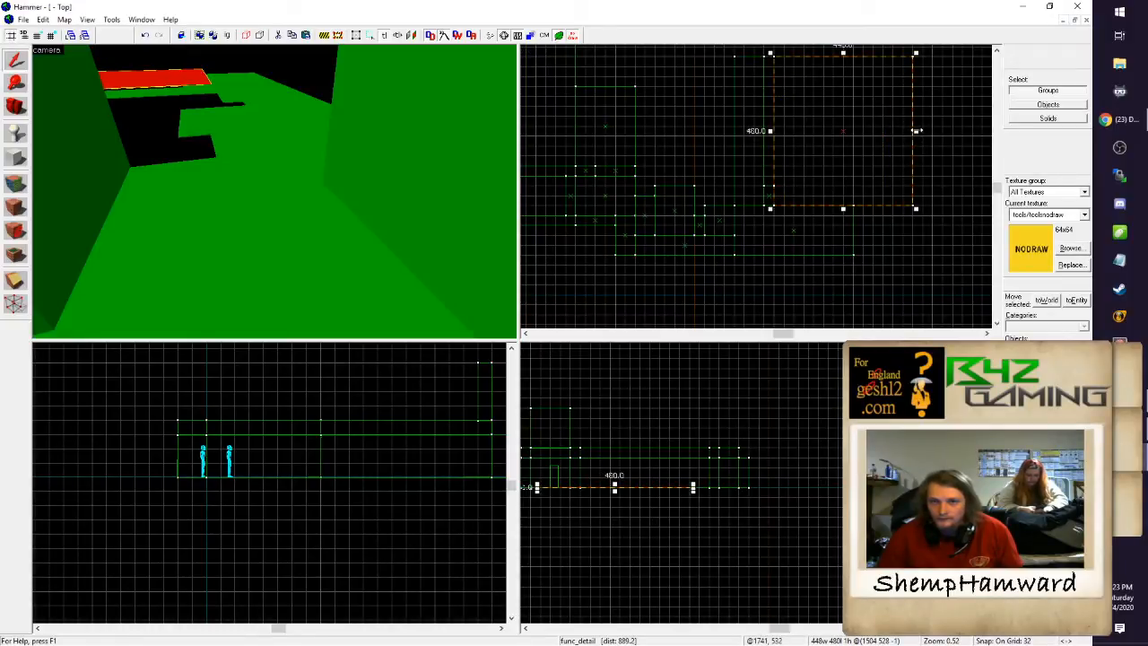
pyautogui.moveTo(915, 131); pyautogui.dragTo(901, 157)
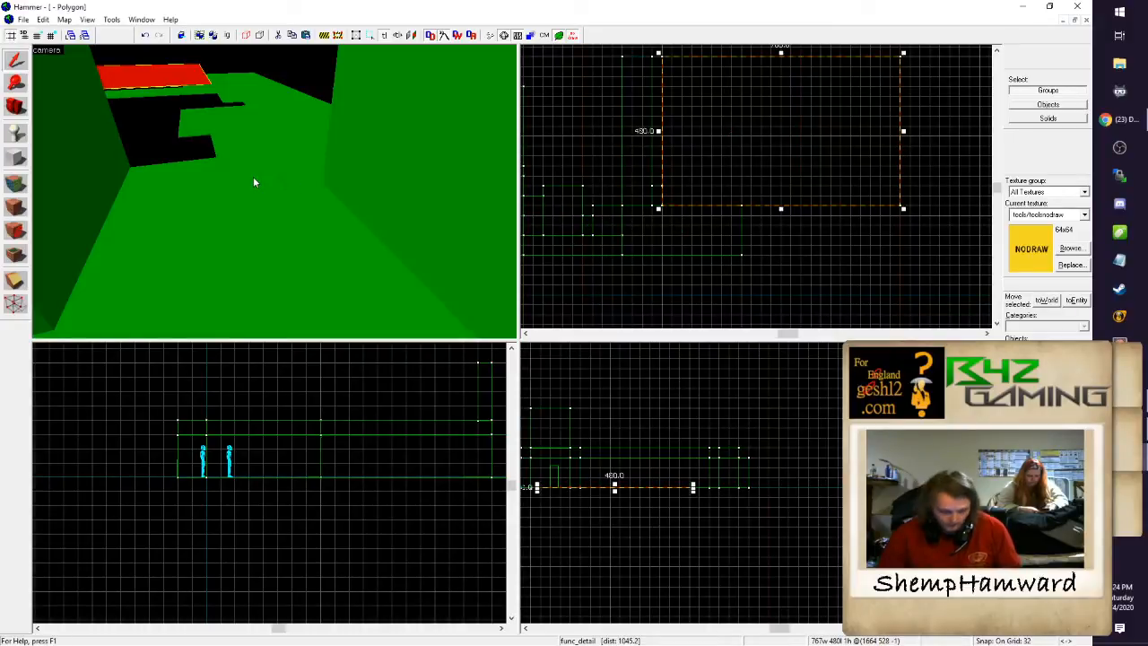
# Step: Inspect the new room floor and the existing walls and corridors in the 3D view
pyautogui.press('z')
pyautogui.press('w')
pyautogui.press('w')
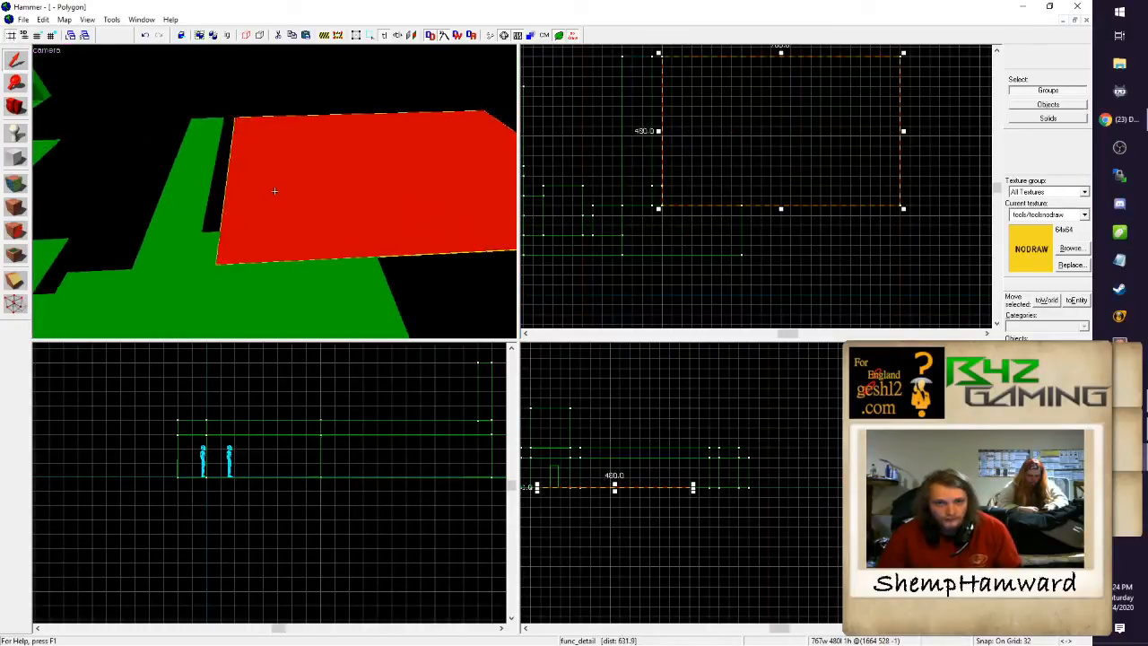
pyautogui.press('s')
pyautogui.press('w')
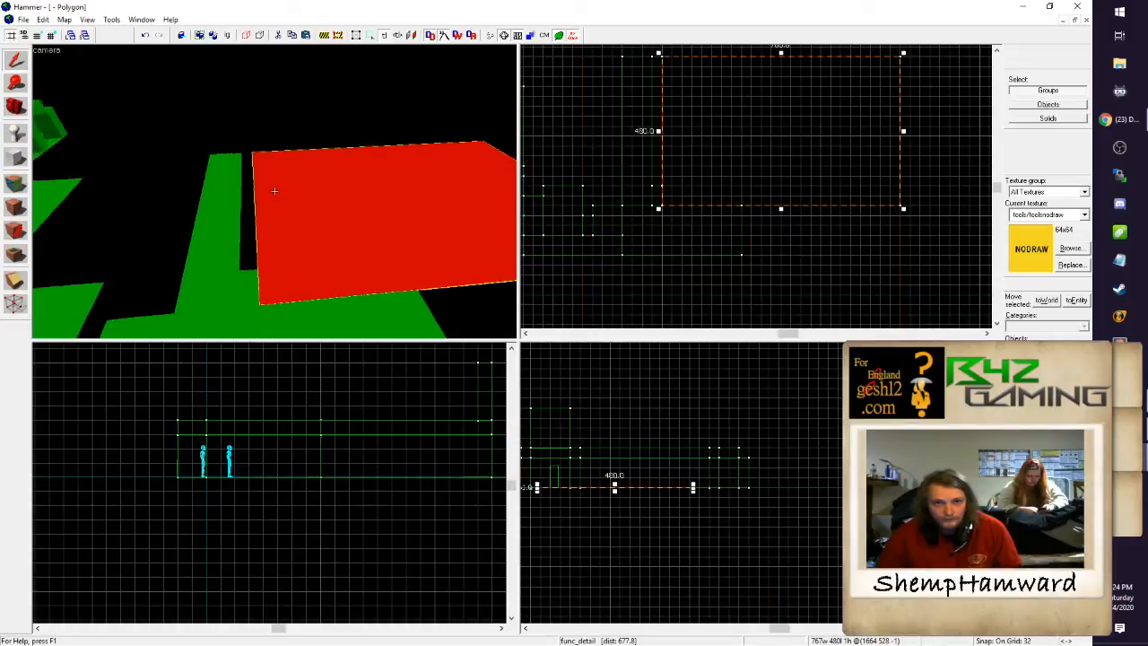
pyautogui.press('w')
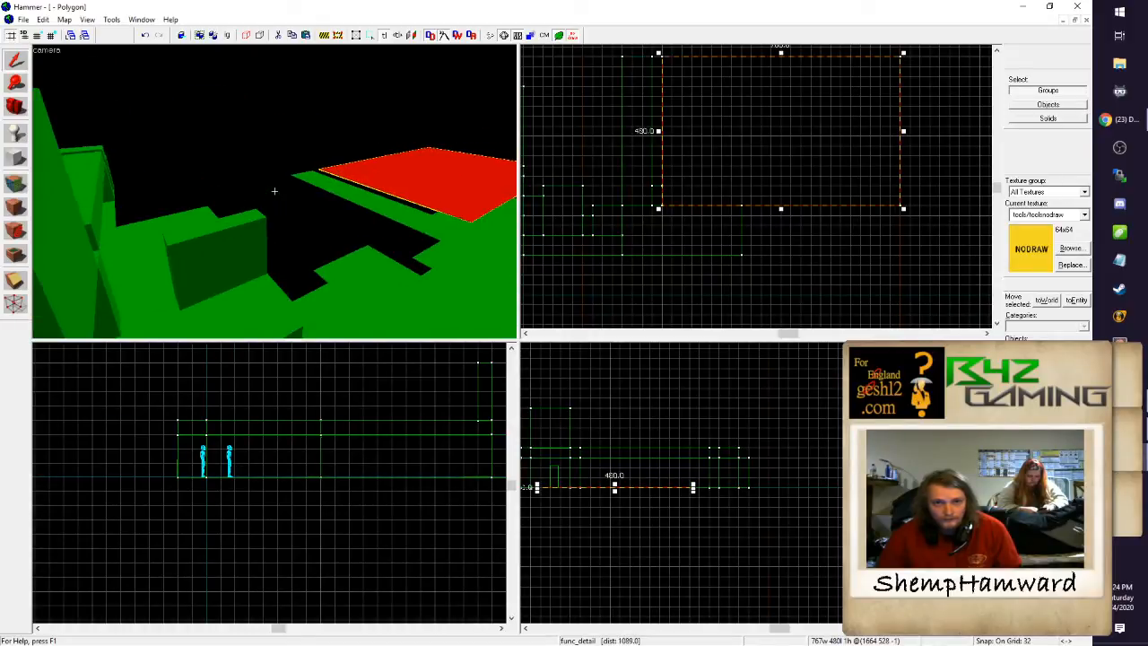
pyautogui.press('w')
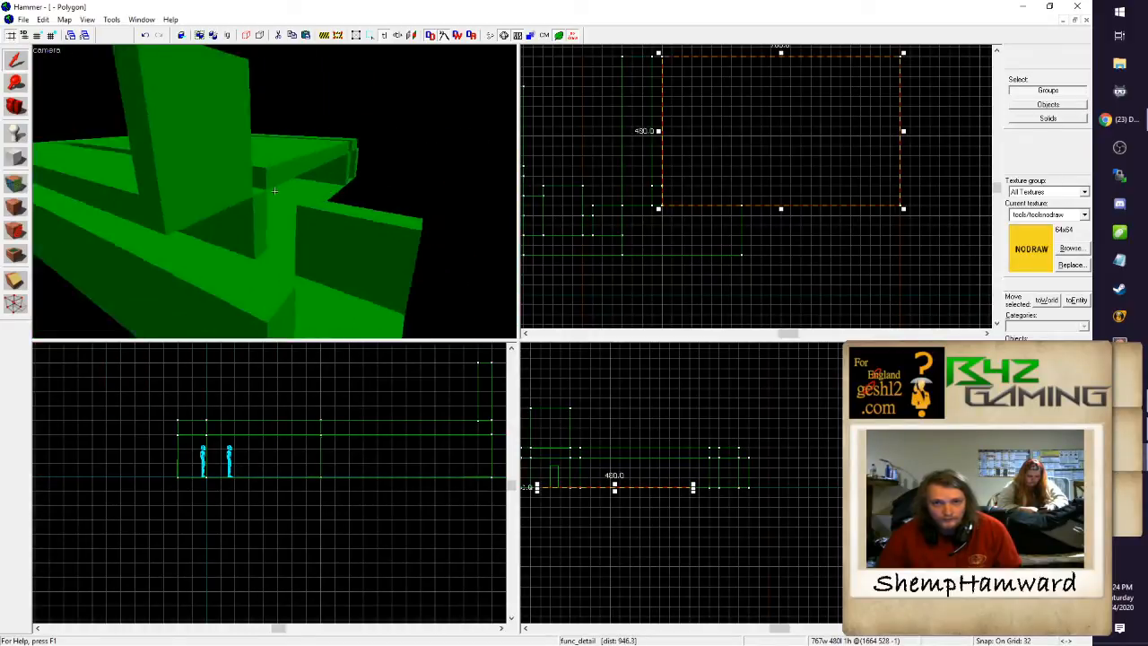
pyautogui.press('w')
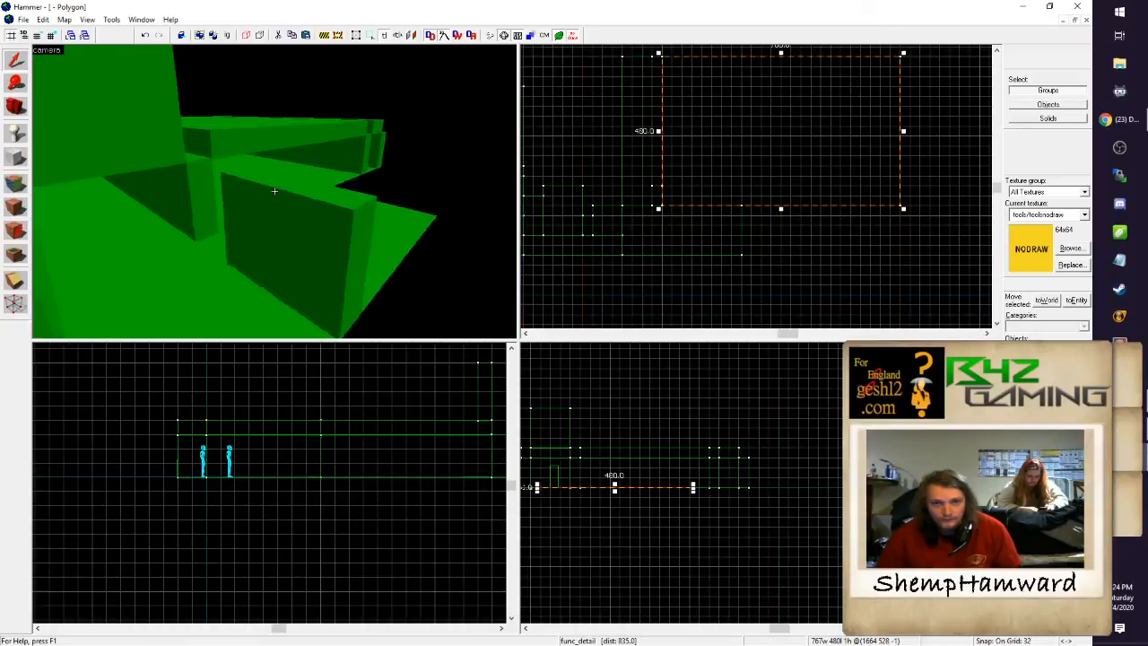
pyautogui.press('w')
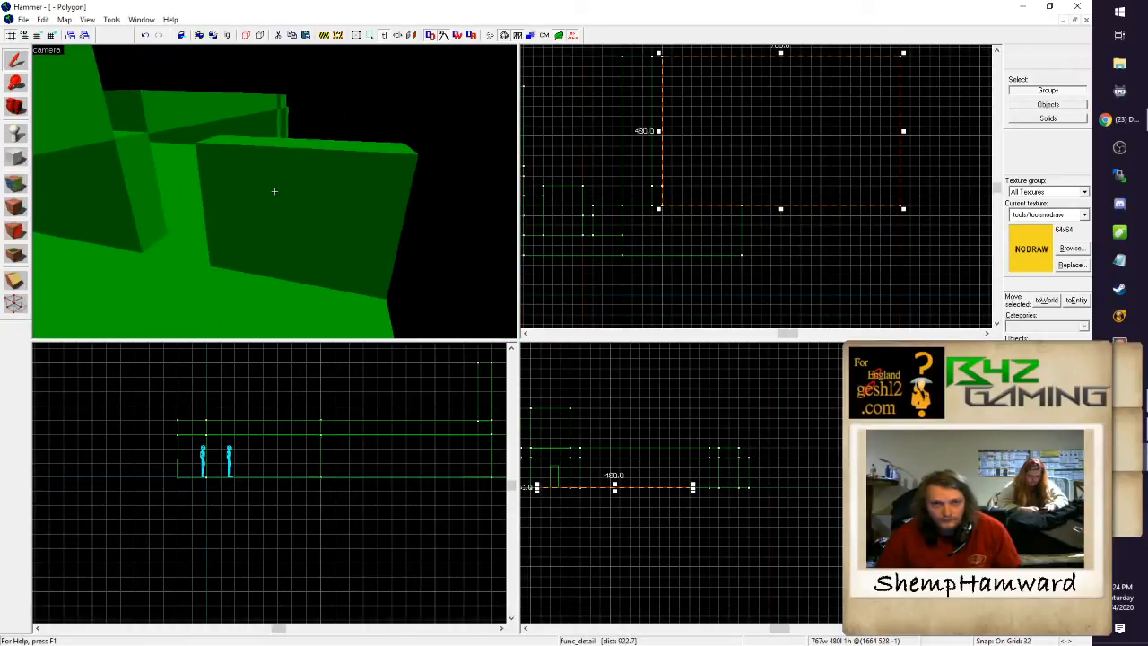
pyautogui.press('w')
pyautogui.press('w')
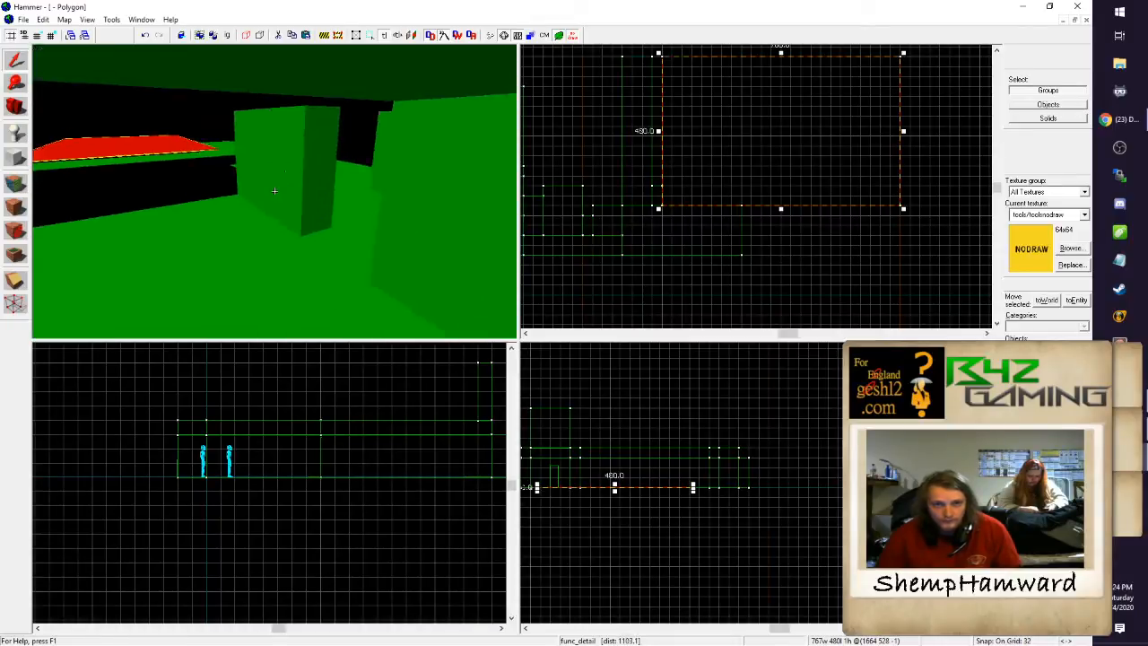
# Step: Copy the freestanding 128 × 32 unit wall and reshape the copy into a 32 × 256 unit wall along the 192 × 256 floor's east edge
pyautogui.click(274, 191)
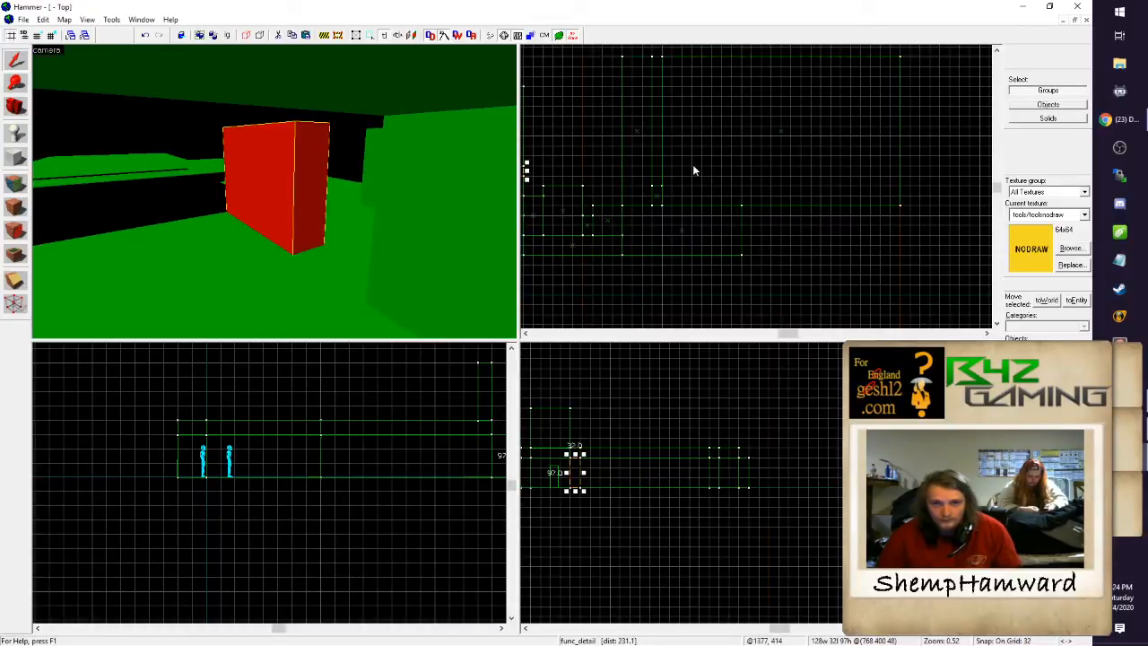
pyautogui.scroll(-5, 692, 170)
pyautogui.scroll(5, 593, 156)
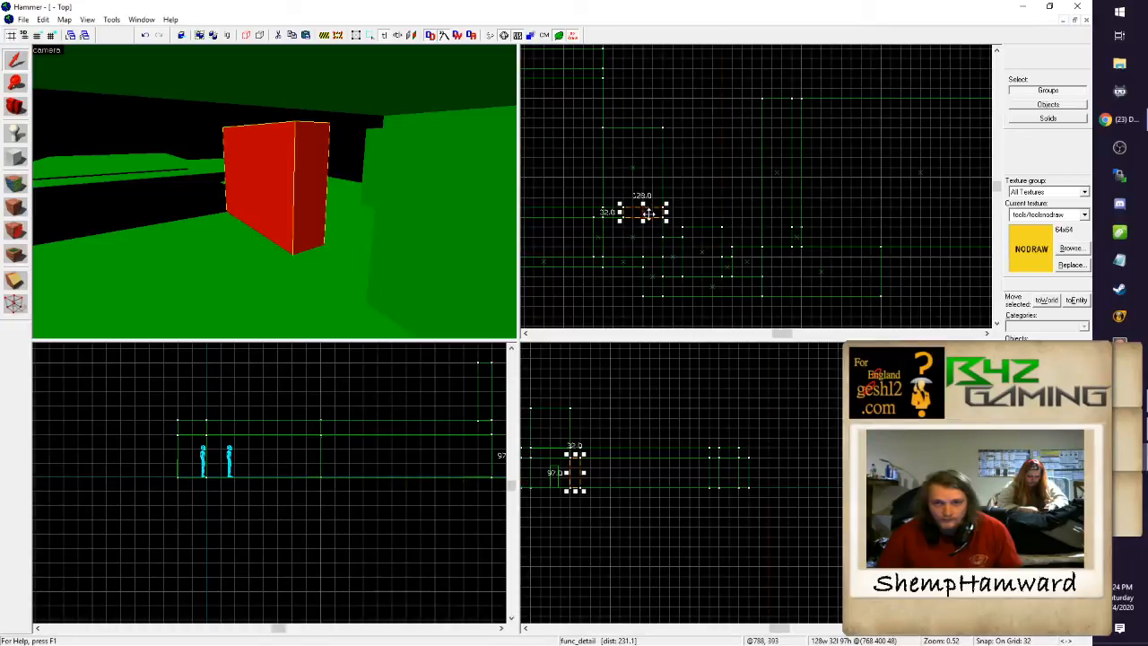
pyautogui.moveTo(648, 213)
pyautogui.mouseDown()
pyautogui.moveTo(699, 203)
pyautogui.moveTo(674, 200)
pyautogui.moveTo(668, 124)
pyautogui.mouseUp()
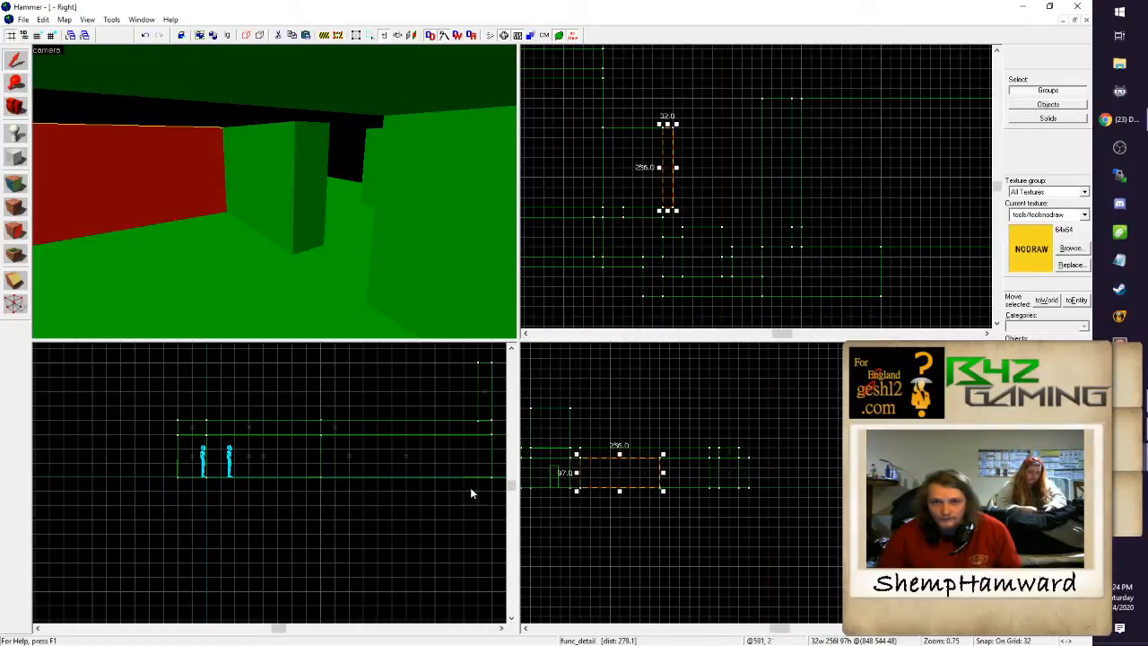
# Step: Stack a copy of the 32 × 256 unit wall directly on top of the original
pyautogui.click(499, 631)
pyautogui.click(498, 632)
pyautogui.click(499, 632)
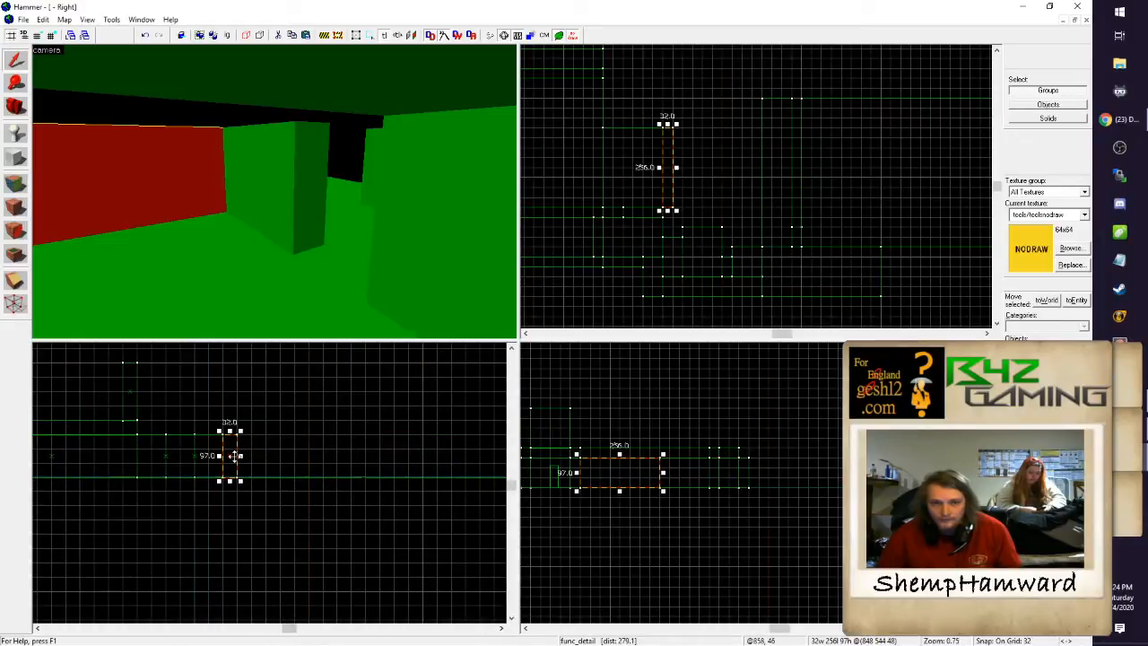
pyautogui.moveTo(233, 455); pyautogui.dragTo(231, 409)
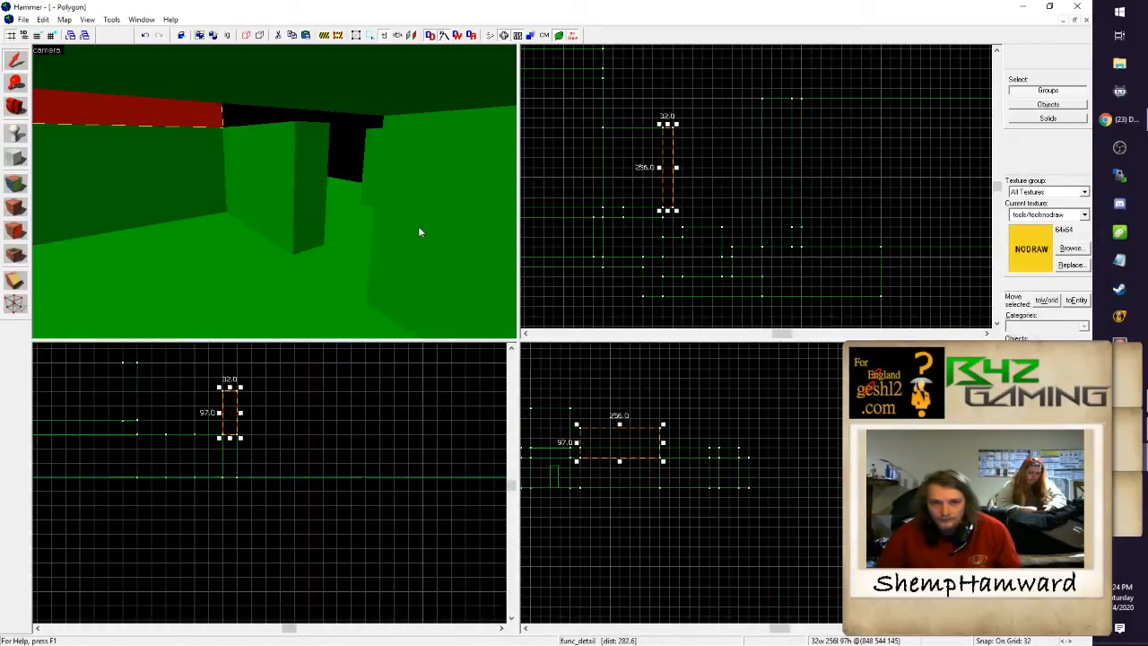
pyautogui.press('z')
pyautogui.press('w')
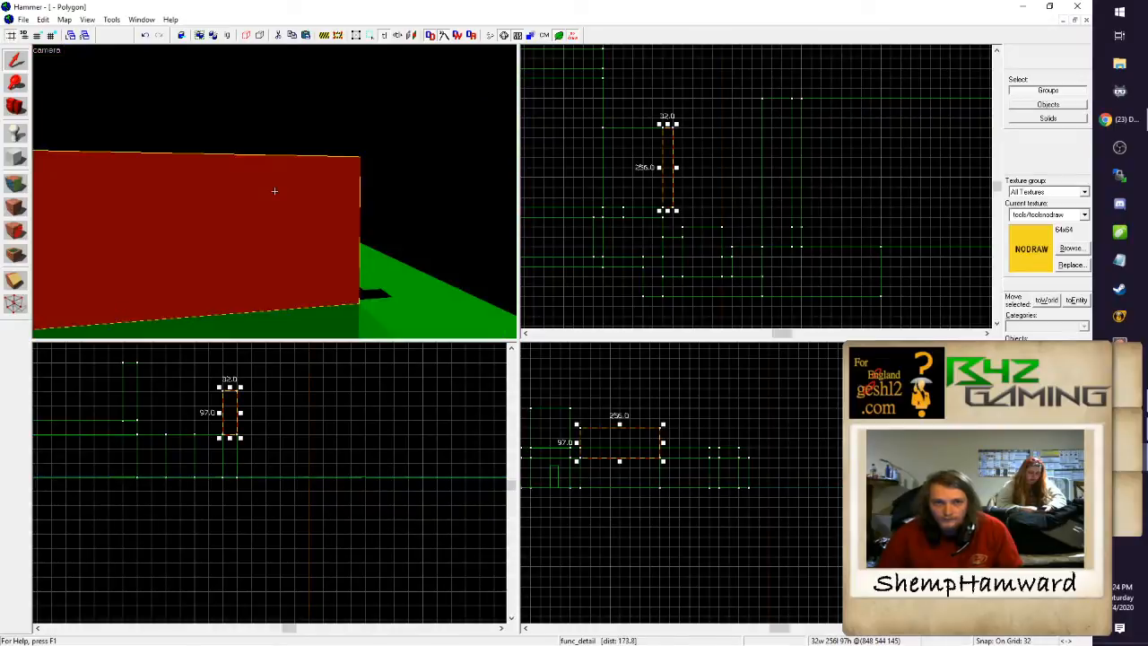
pyautogui.press('s')
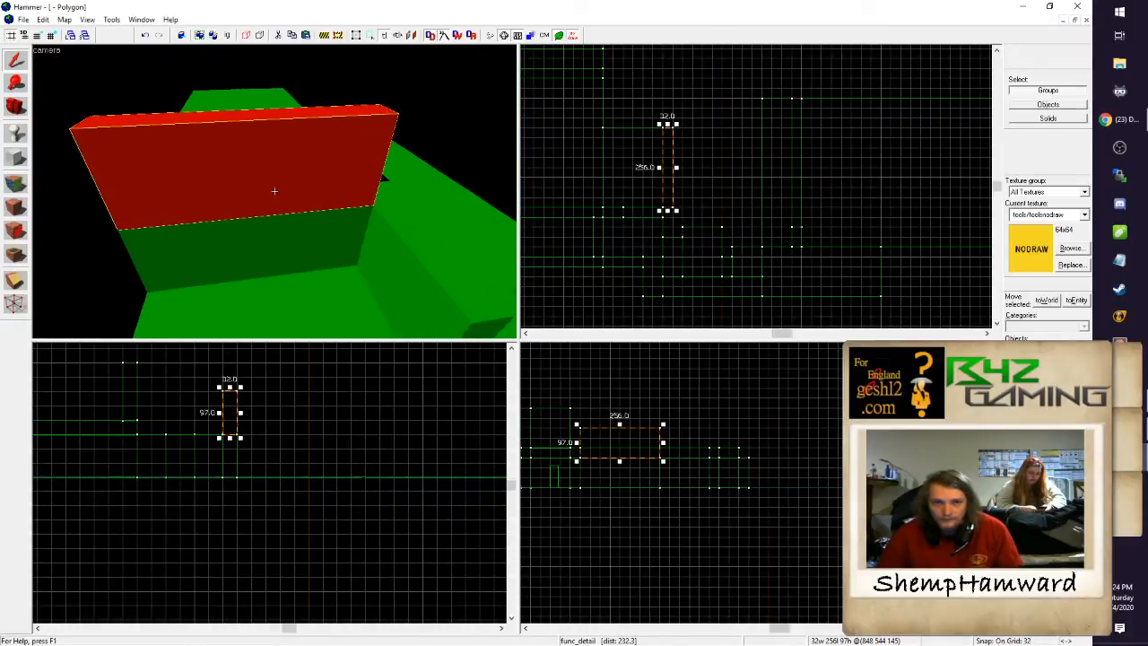
pyautogui.press('w')
pyautogui.press('s')
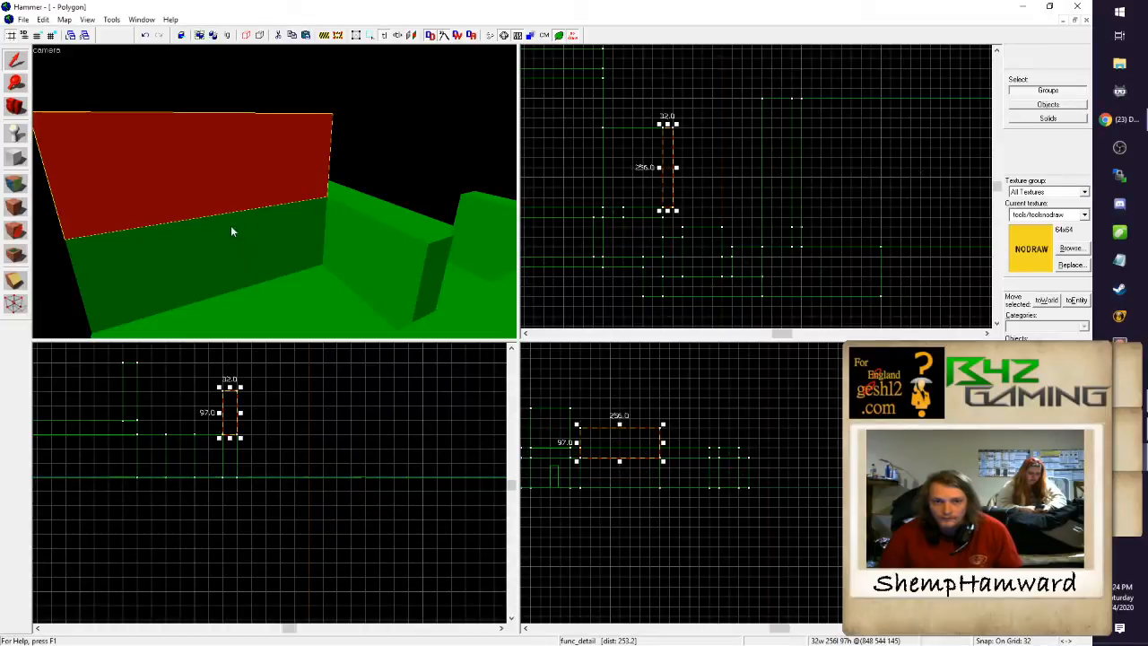
pyautogui.press('z')
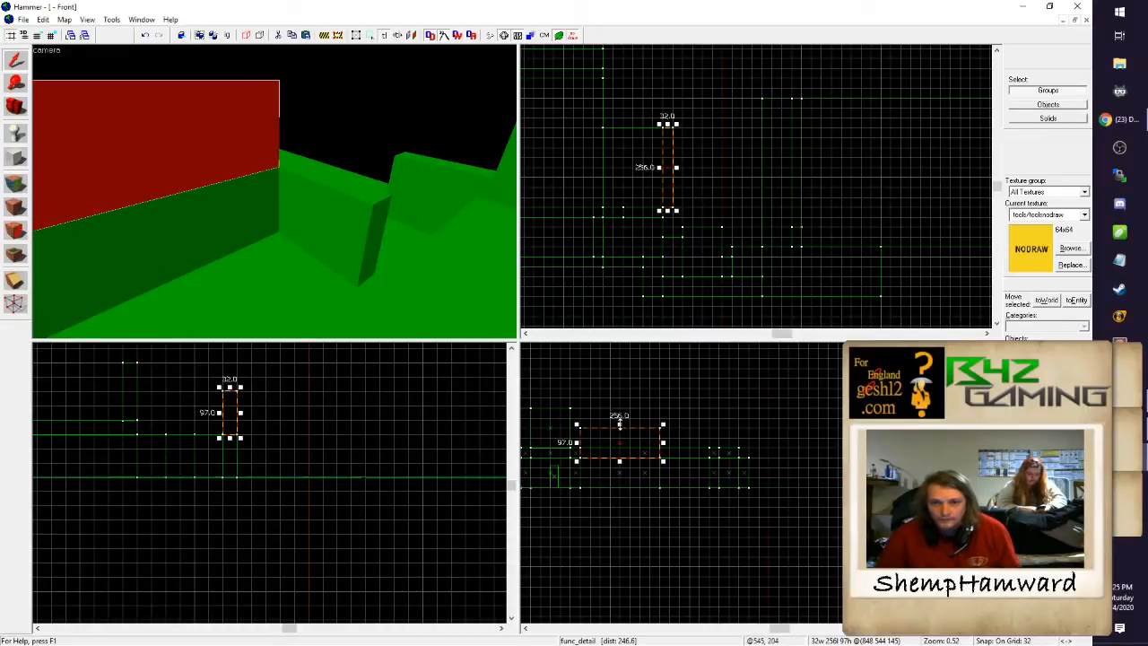
# Step: Adjust the upper wall's top edge onto the grid and raise its height to 128 units
pyautogui.moveTo(619, 423)
pyautogui.mouseDown()
pyautogui.moveTo(620, 440)
pyautogui.moveTo(621, 425)
pyautogui.mouseUp()
pyautogui.press('z')
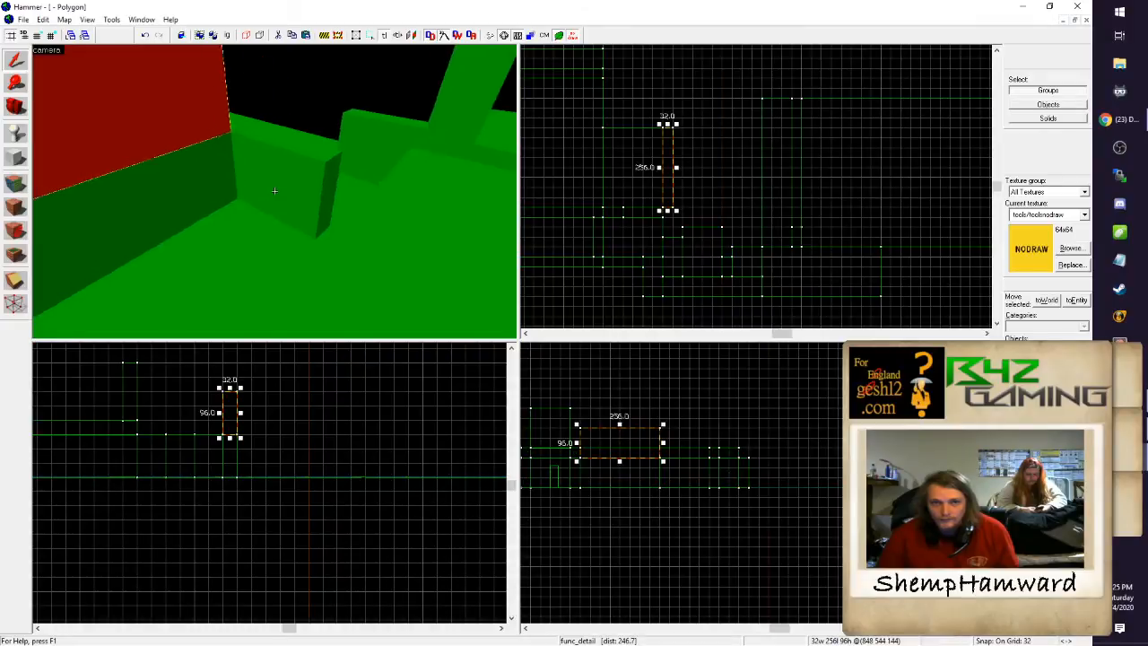
pyautogui.press('s')
pyautogui.press('z')
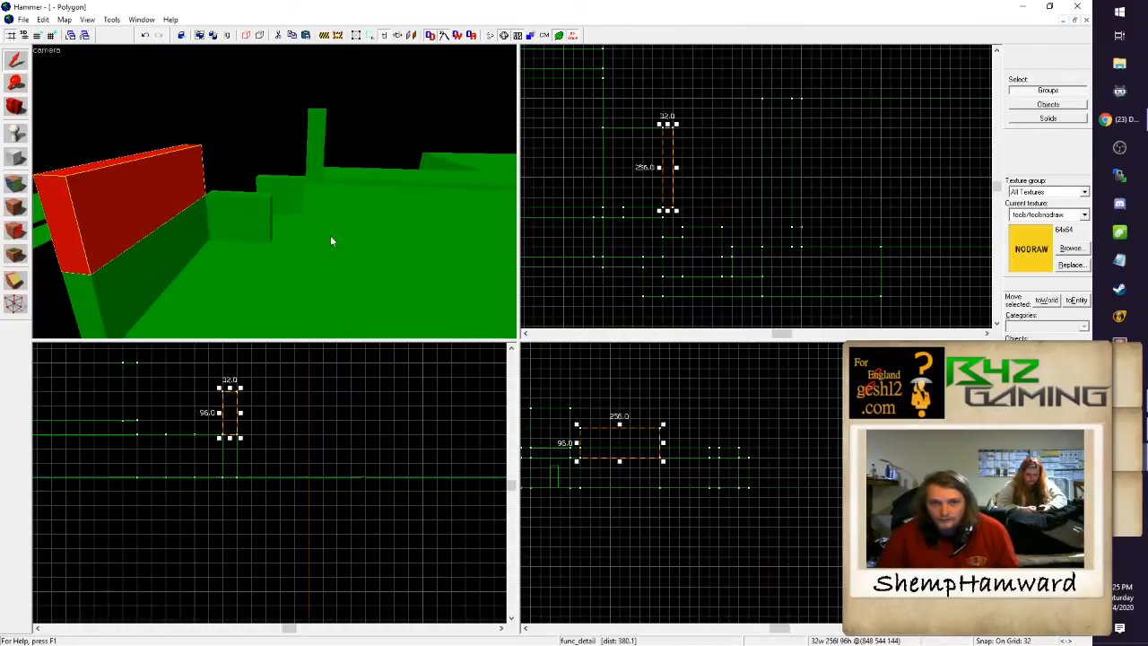
pyautogui.moveTo(619, 425); pyautogui.dragTo(619, 414)
# Step: Examine the two stacked walls and the surrounding room from several angles in the 3D view
pyautogui.press('w')
pyautogui.press('d')
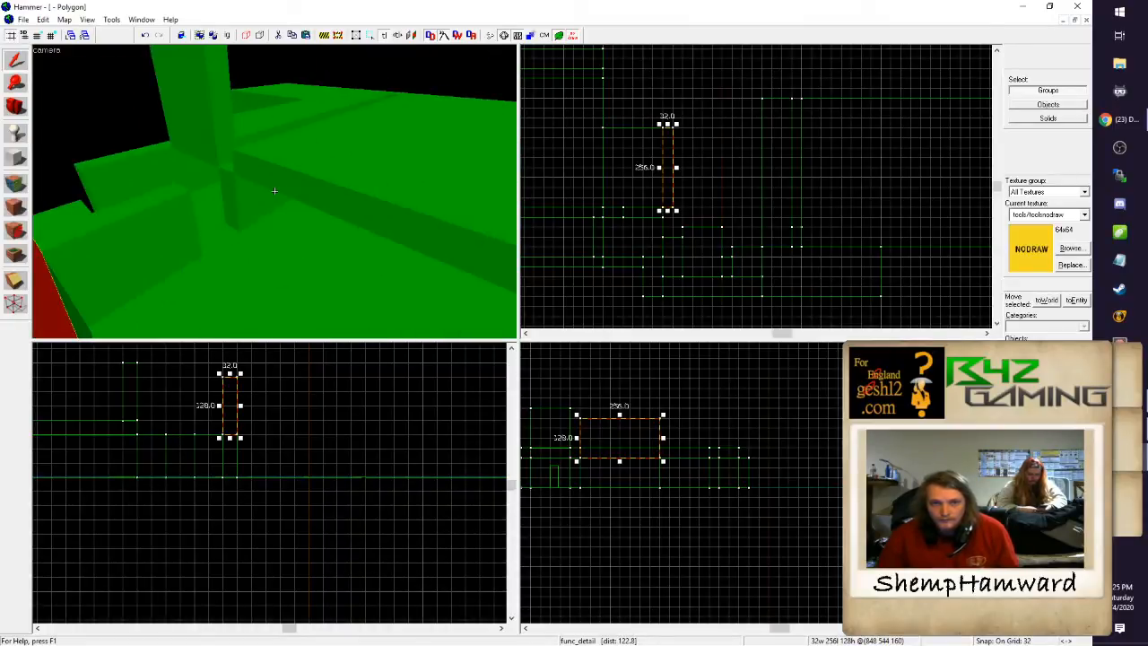
pyautogui.press('s')
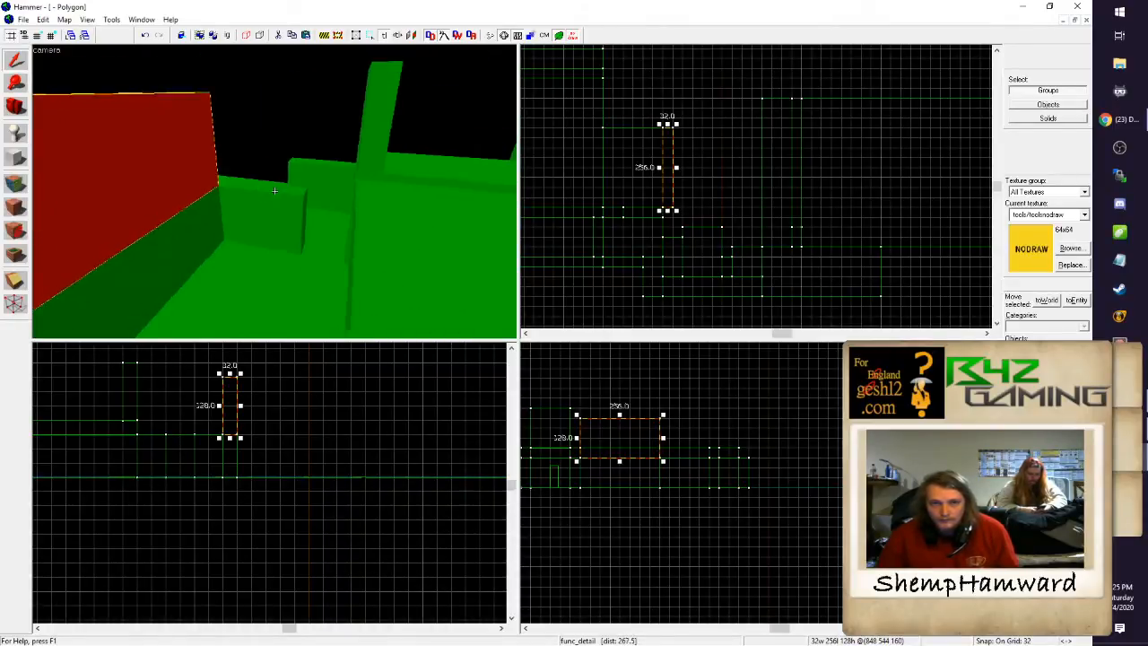
pyautogui.press('d')
pyautogui.press('a')
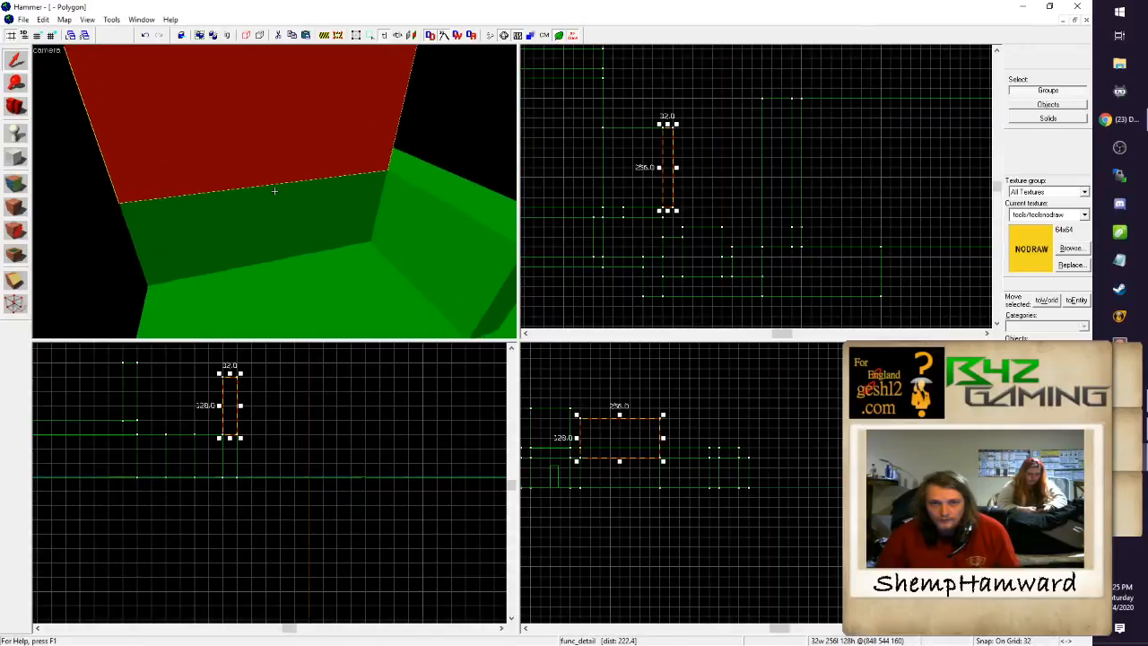
pyautogui.press('w')
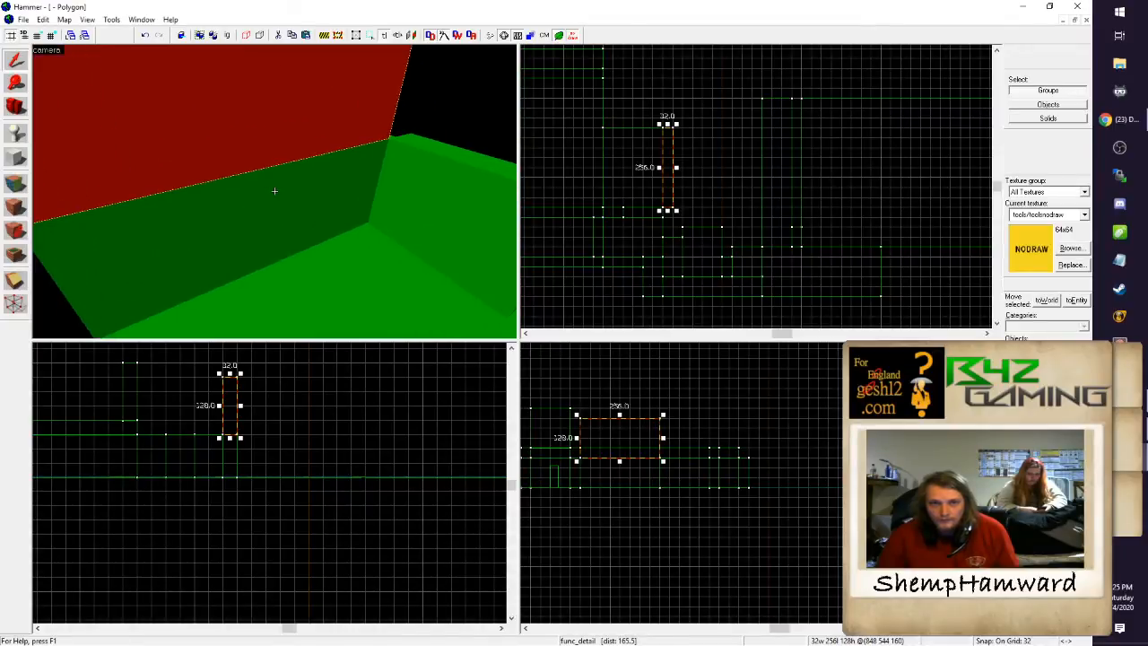
pyautogui.press('w')
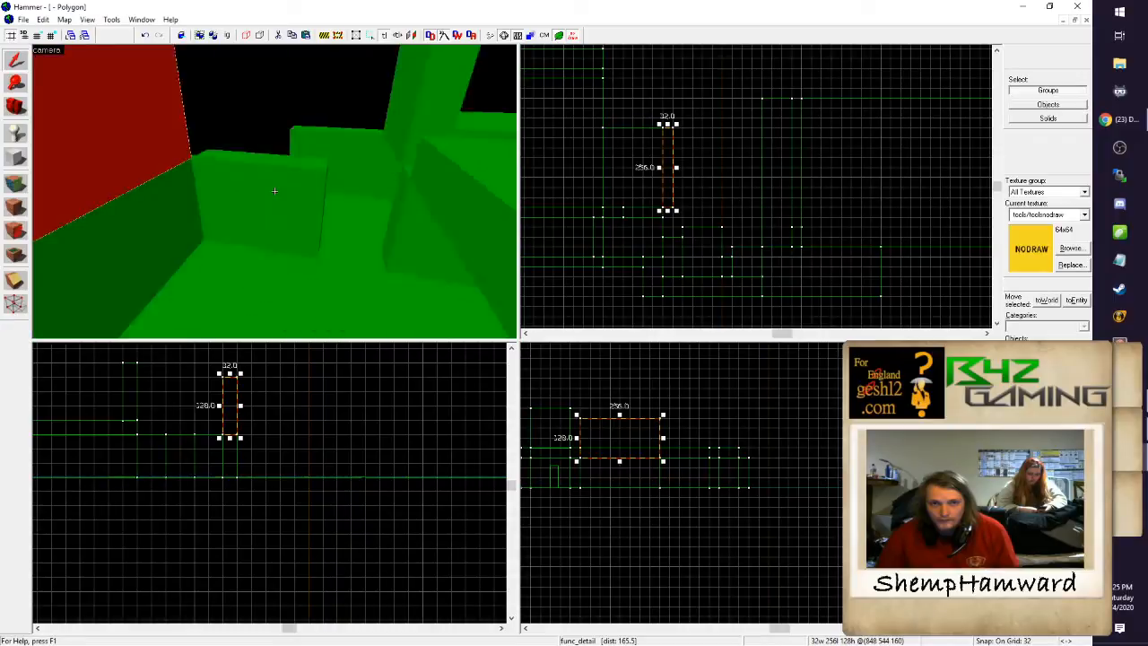
pyautogui.press('a')
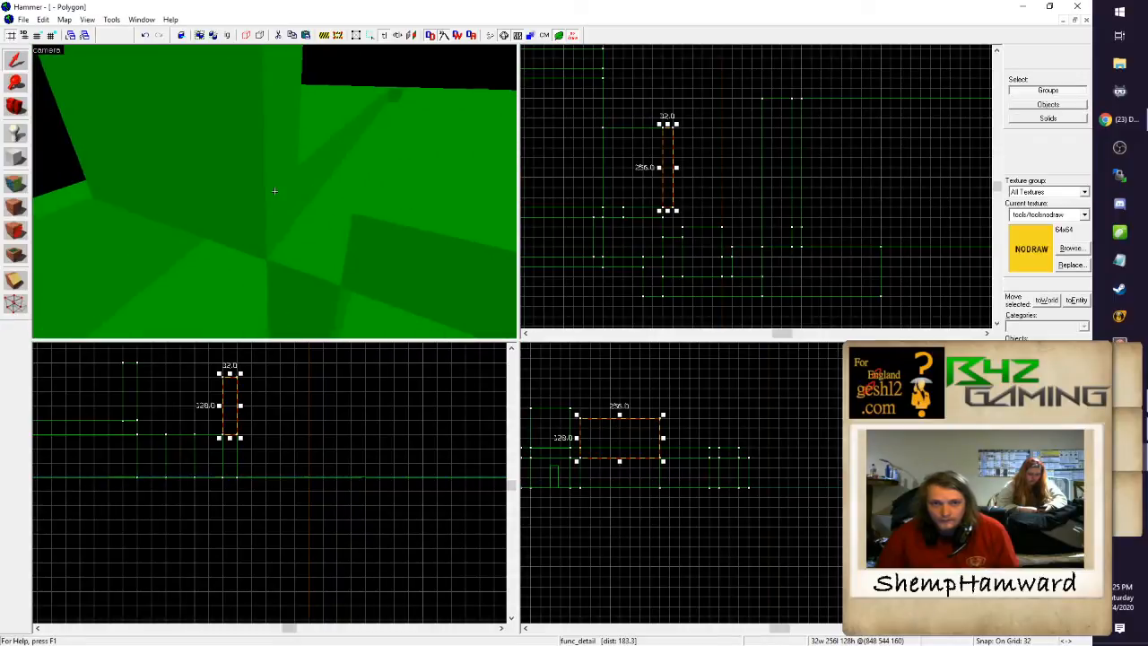
pyautogui.press('w')
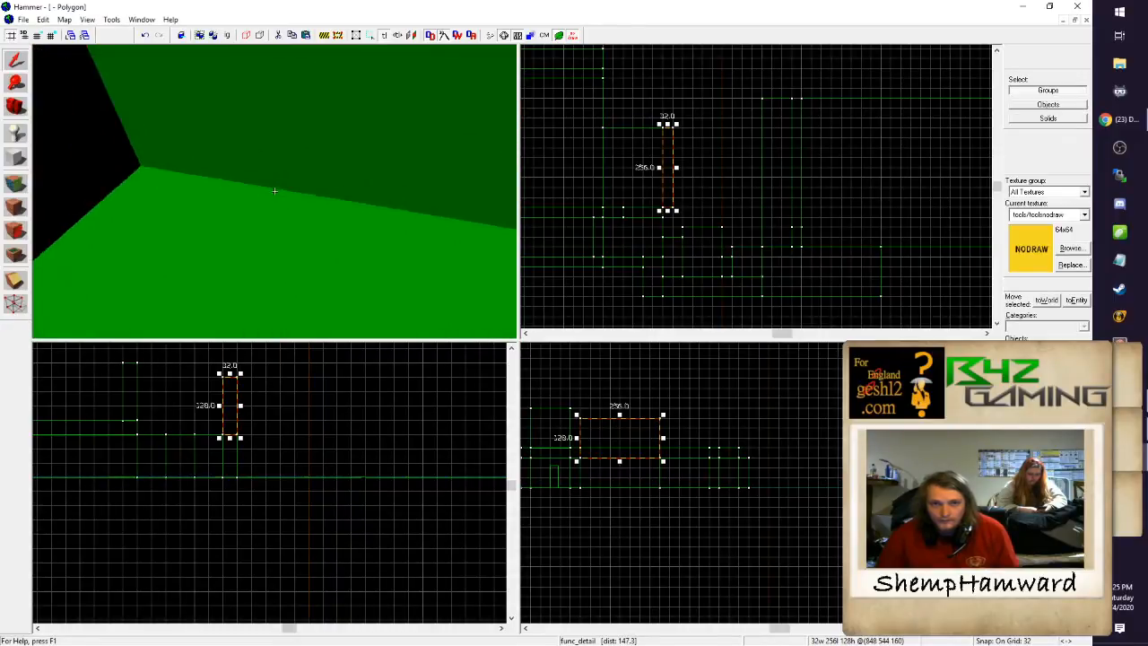
pyautogui.press('w')
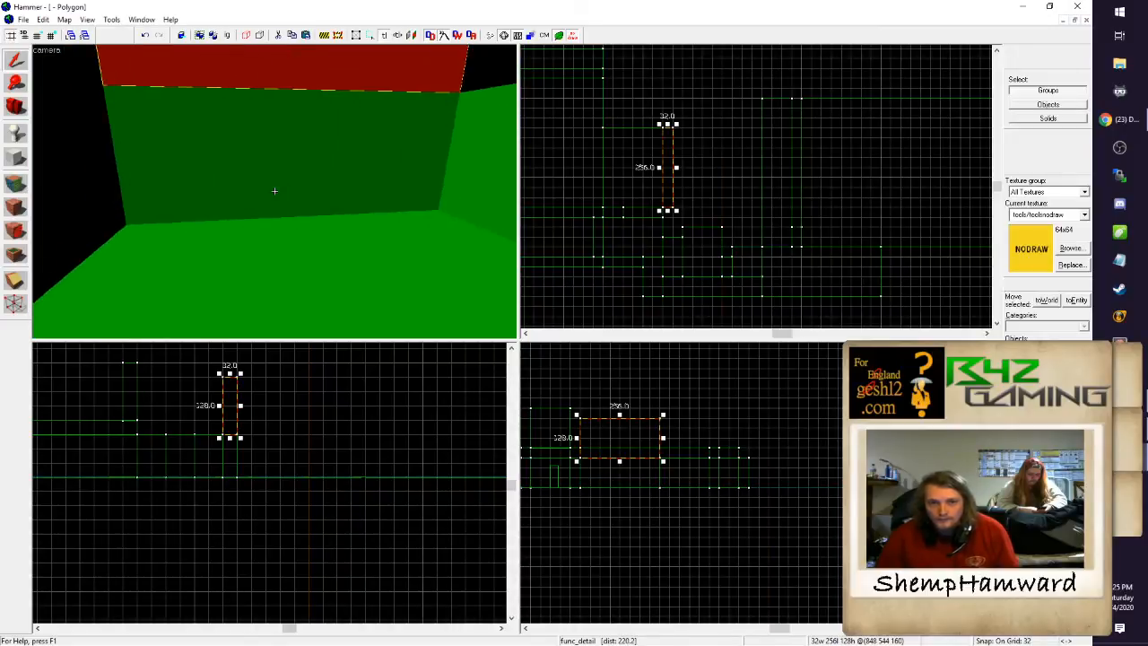
pyautogui.click(278, 260)
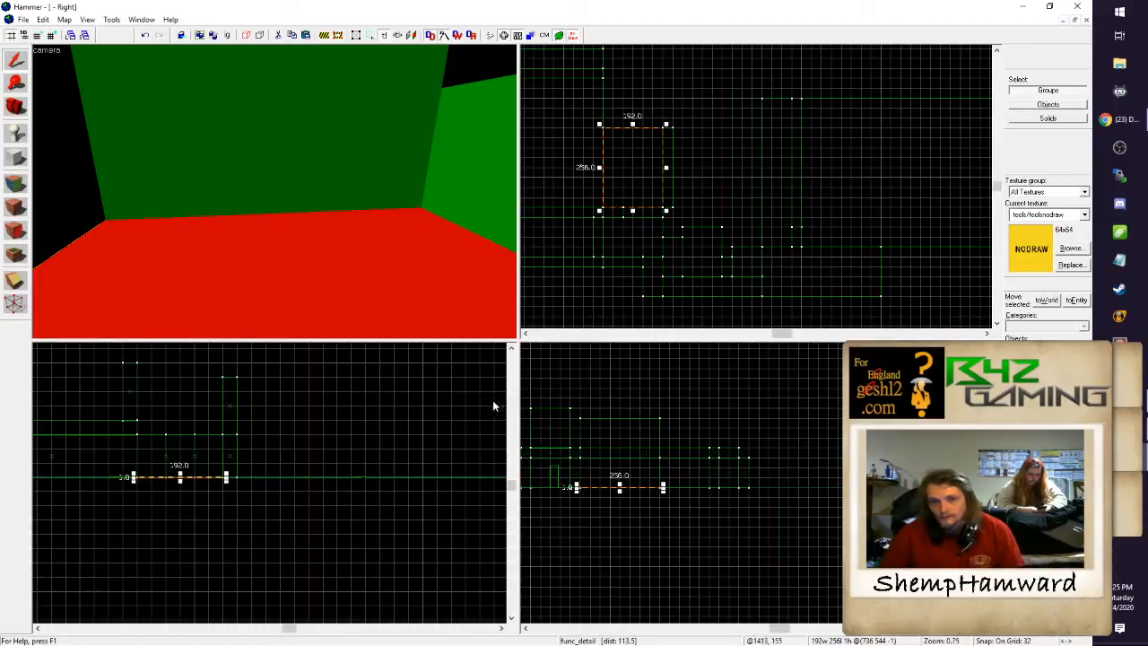
pyautogui.press('z')
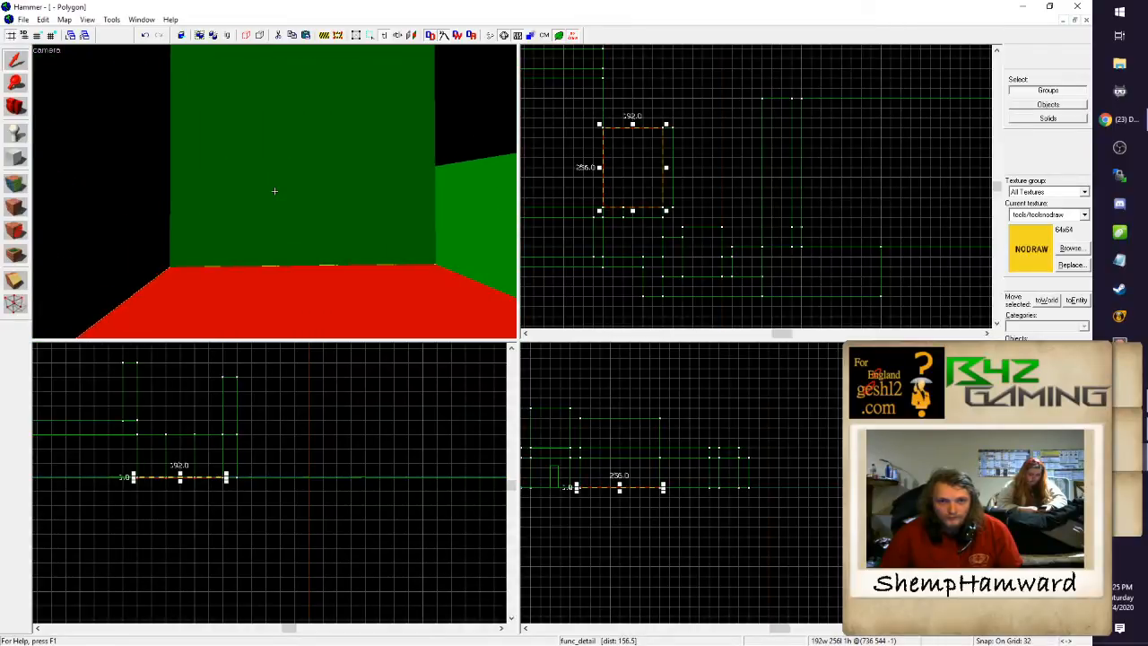
pyautogui.press('z')
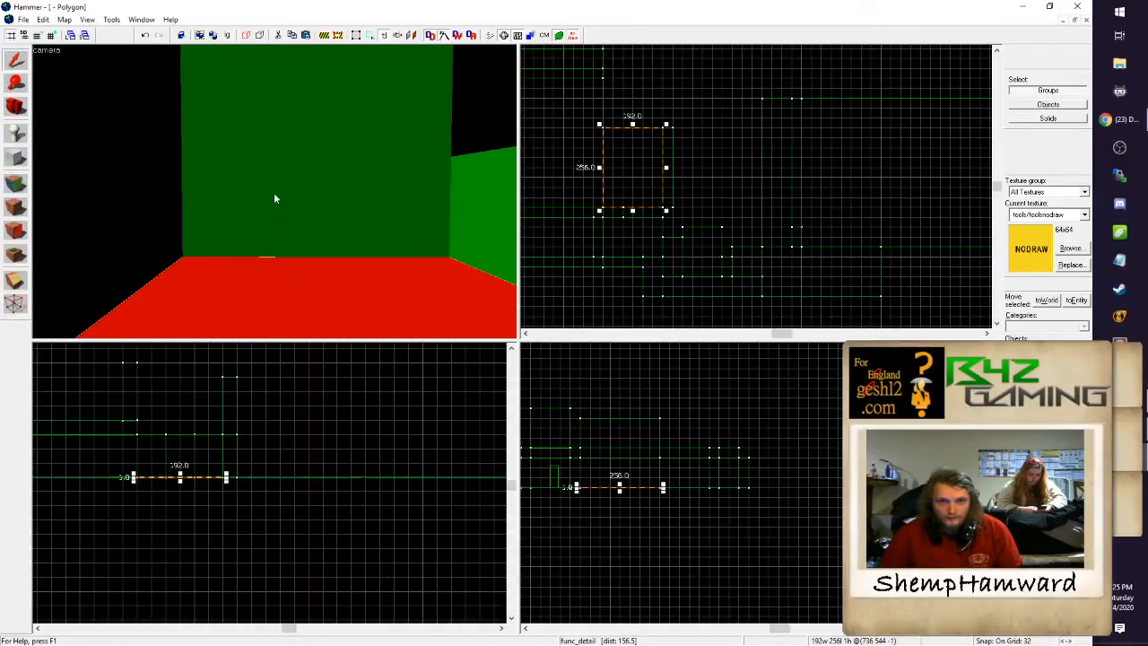
pyautogui.click(19, 158)
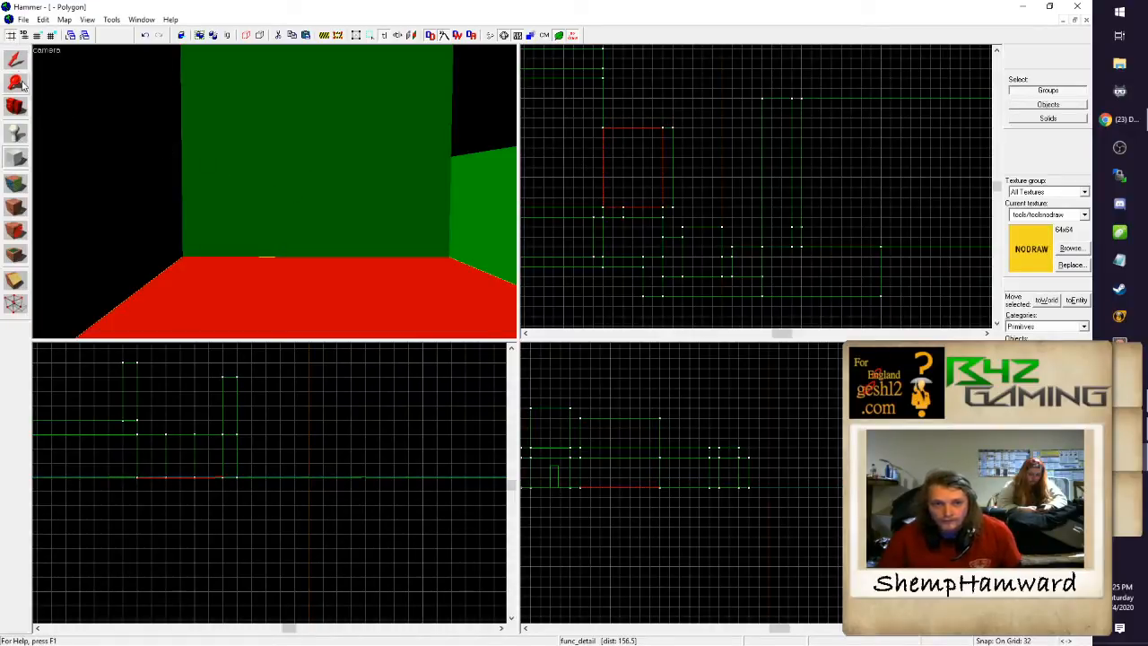
pyautogui.hotkey('shift', 's')
# Step: Copy the lower east wall onto the 192 × 256 floor and resize the copy to 64 × 128 × 97 units, centred against the floor's north edge
pyautogui.click(341, 230)
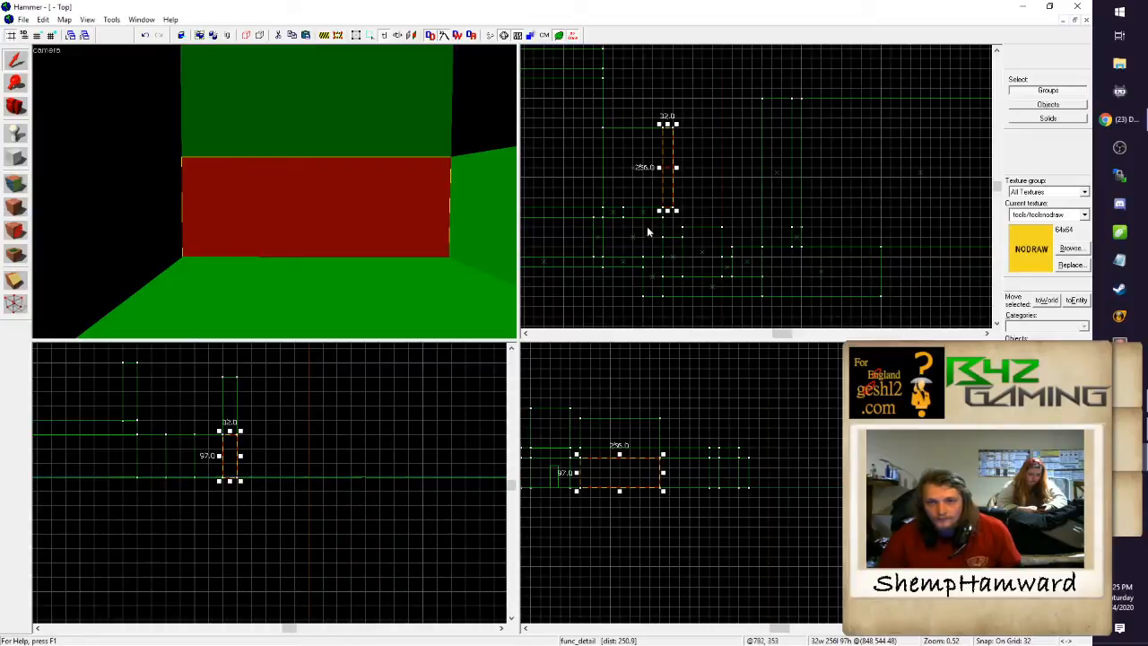
pyautogui.moveTo(667, 186); pyautogui.dragTo(638, 168)
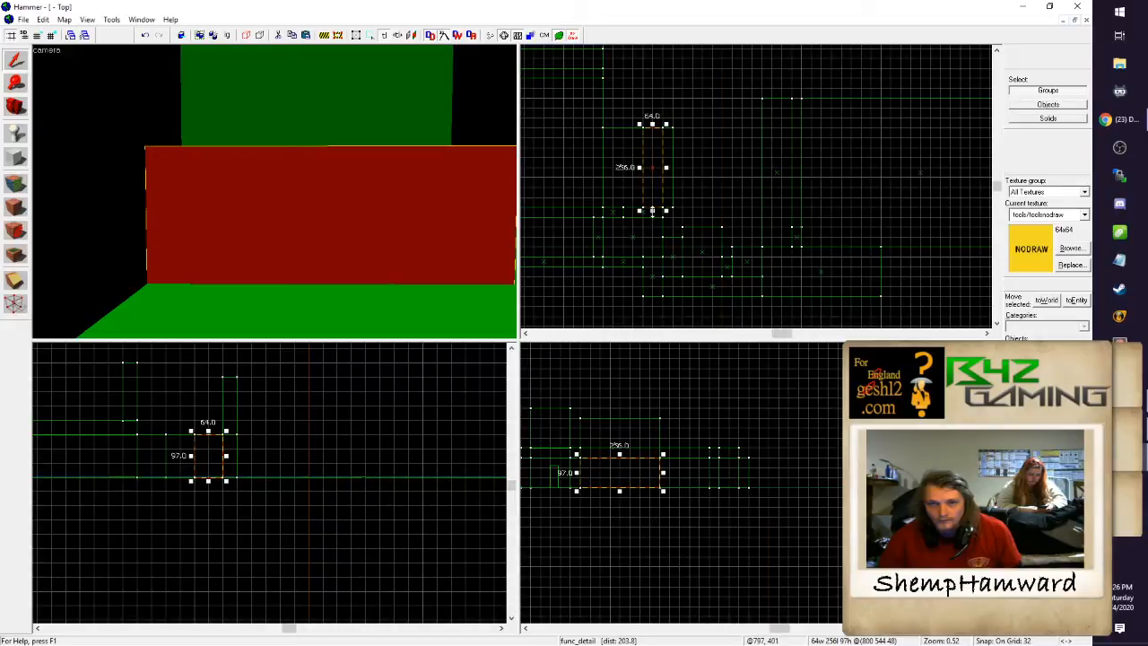
pyautogui.moveTo(652, 211); pyautogui.dragTo(652, 171)
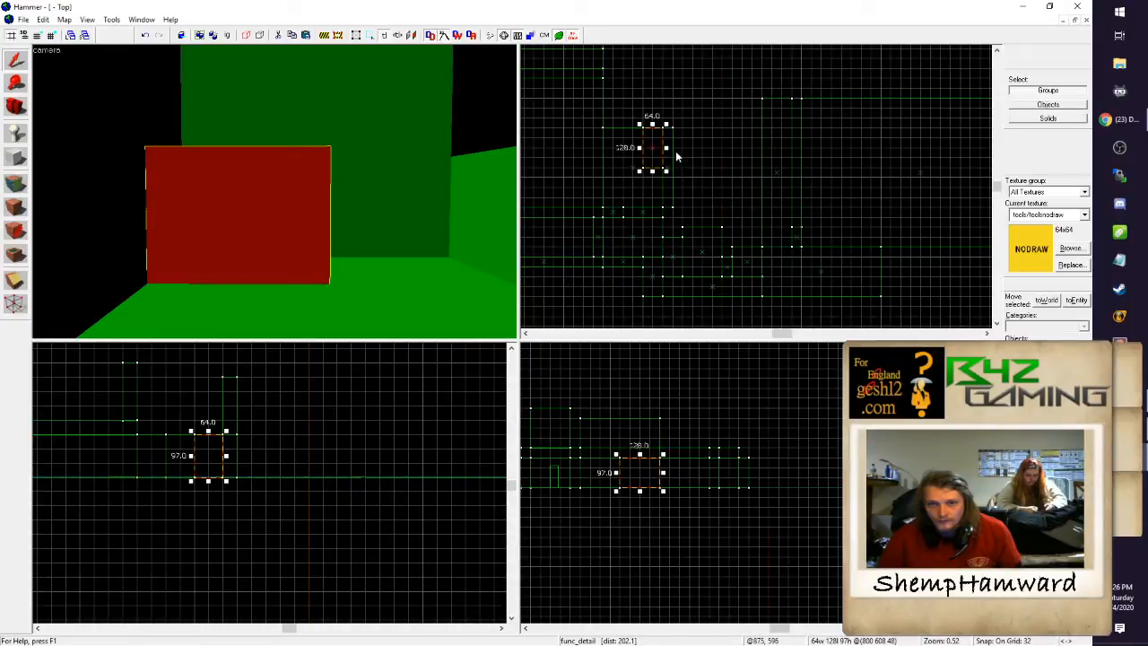
pyautogui.moveTo(666, 147); pyautogui.dragTo(632, 156)
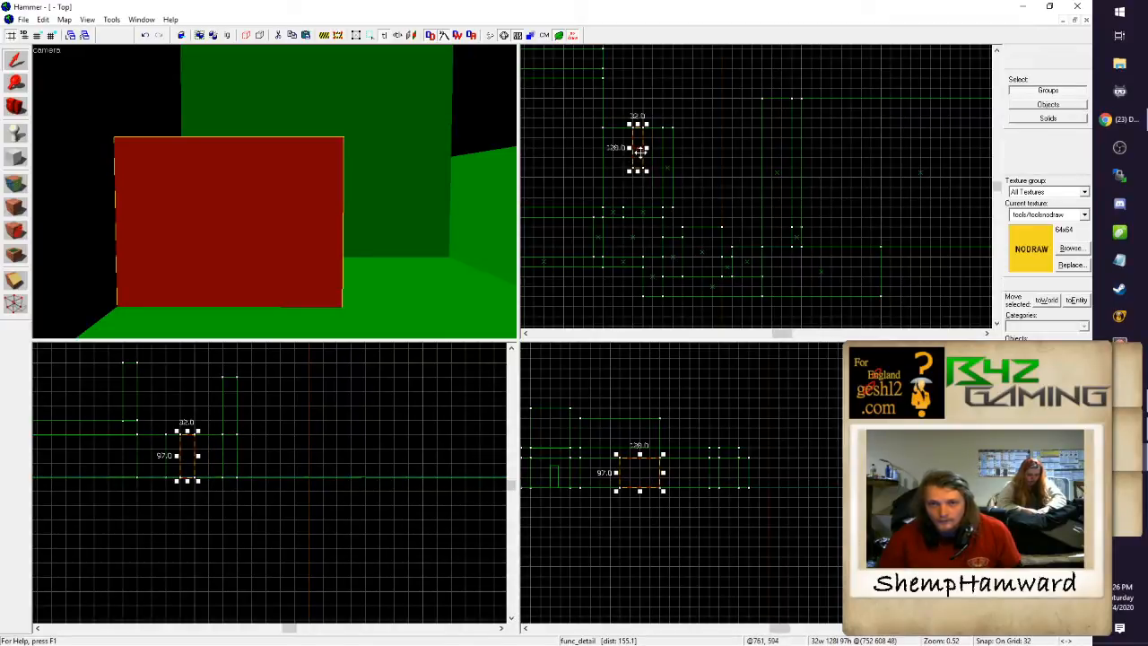
pyautogui.moveTo(640, 153); pyautogui.dragTo(647, 147)
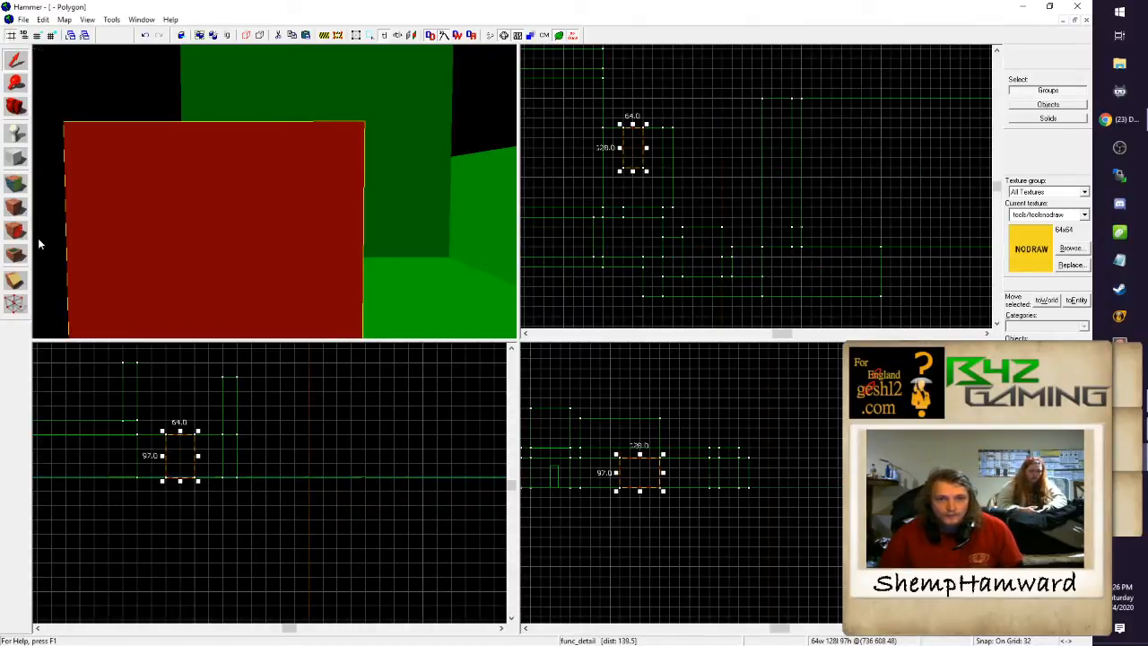
# Step: Try shortening the new block's north-south length to 96 units, and set it back to 128 units
pyautogui.press('z')
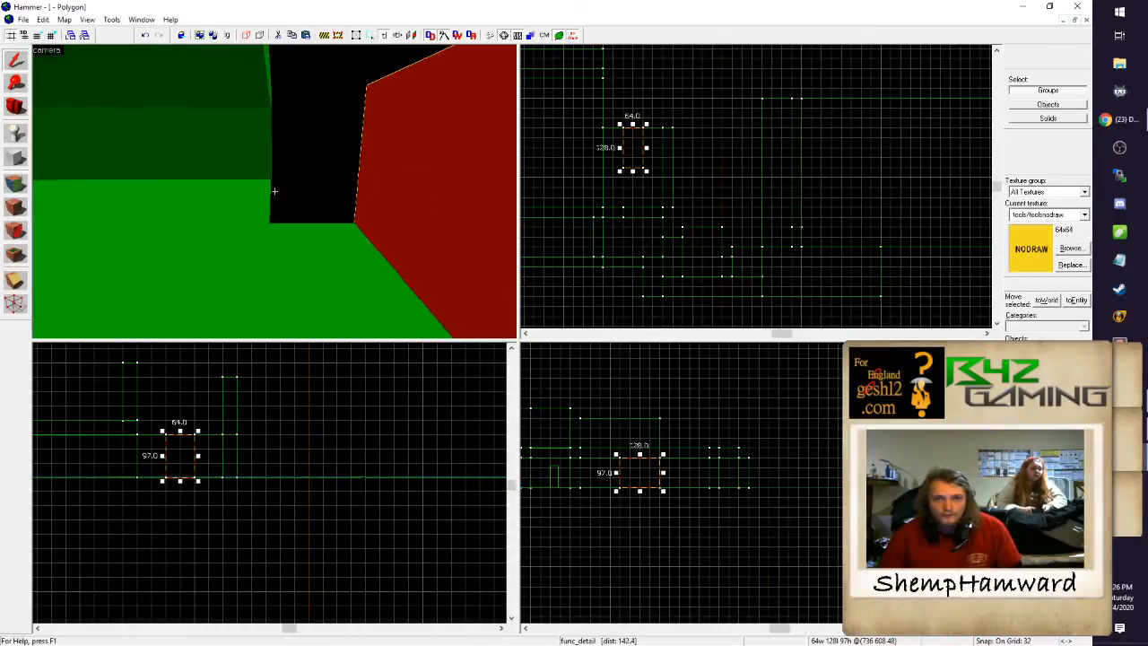
pyautogui.press('z')
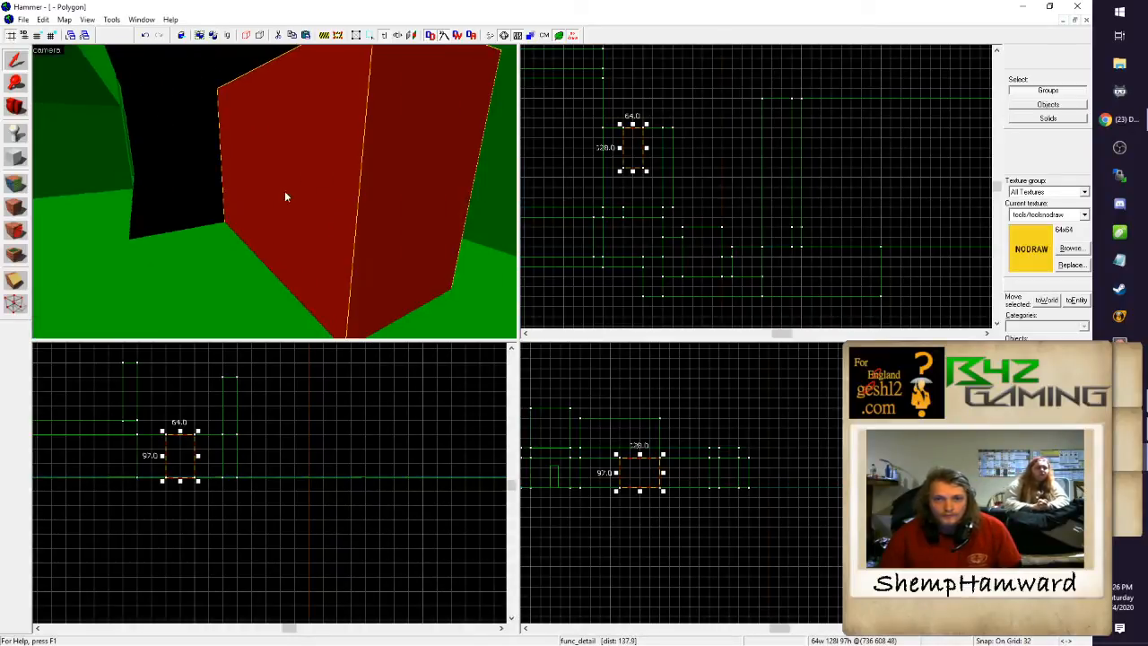
pyautogui.moveTo(632, 171); pyautogui.dragTo(632, 161)
pyautogui.press('z')
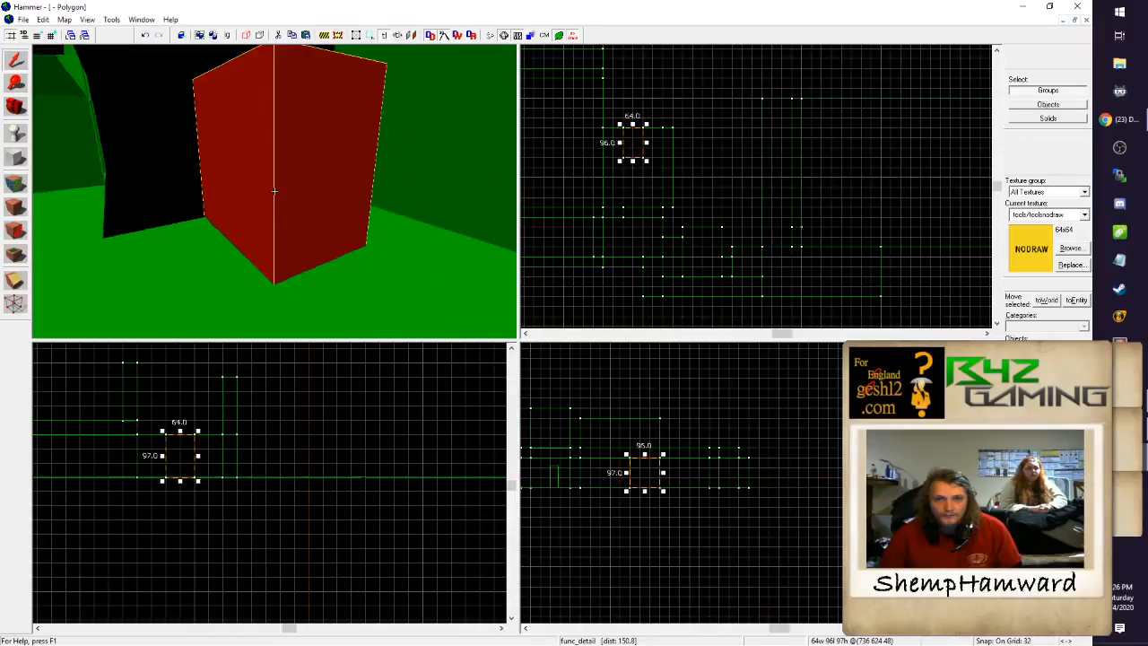
pyautogui.press('z')
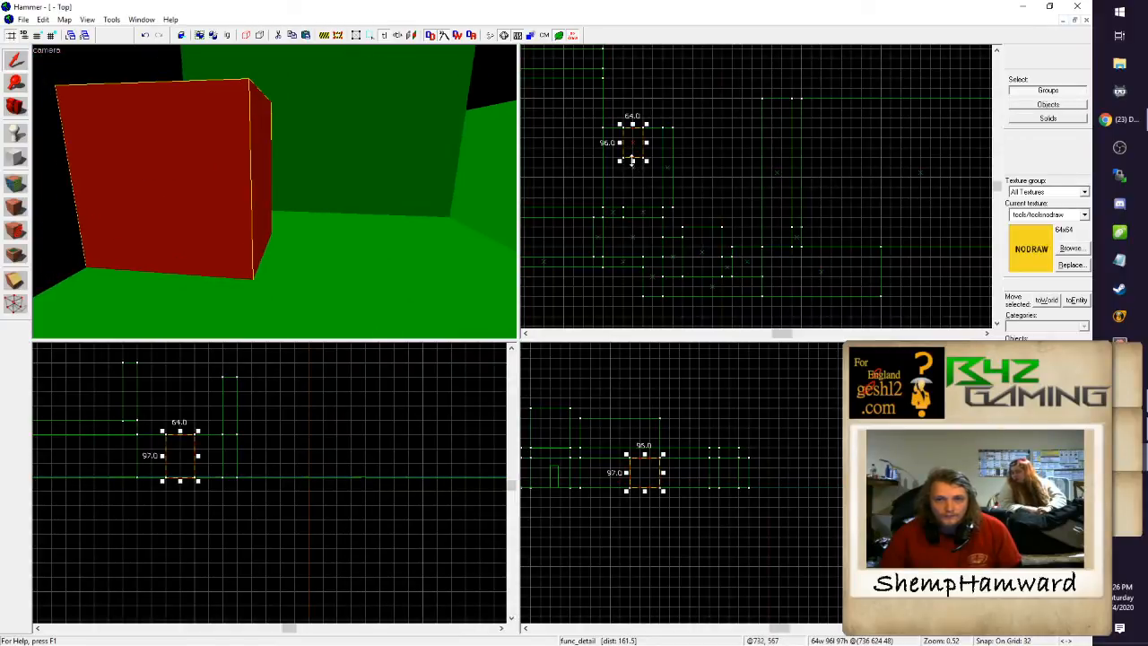
pyautogui.moveTo(632, 161); pyautogui.dragTo(631, 171)
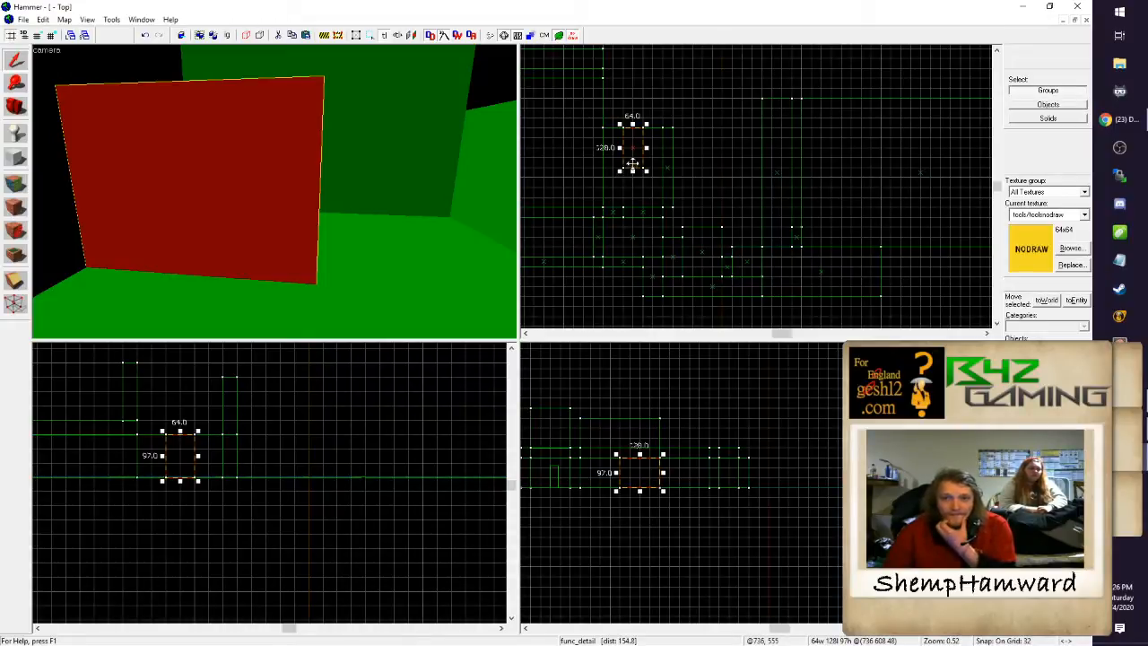
# Step: Reduce the block's north-south length to 32 units, keeping its south face in place
pyautogui.moveTo(632, 123)
pyautogui.mouseDown()
pyautogui.moveTo(615, 147)
pyautogui.moveTo(634, 156)
pyautogui.mouseUp()
pyautogui.scroll(5, 628, 169)
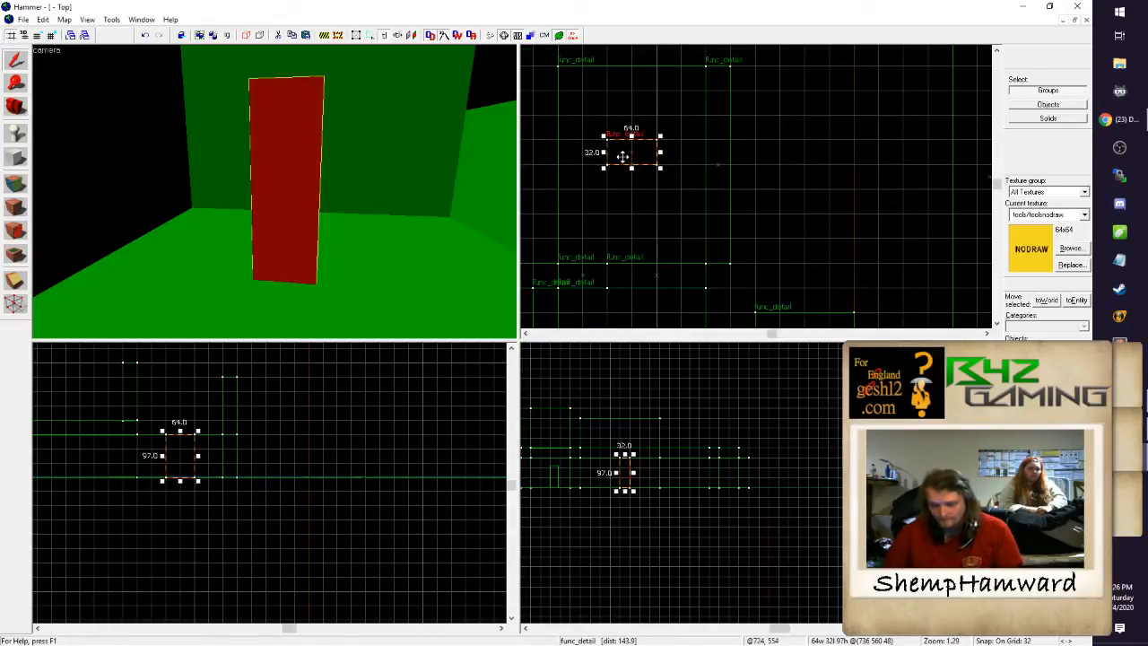
# Step: Try thinning the block to 8 units against its south face, using an 8-unit grid
pyautogui.press('[')
pyautogui.press('[')
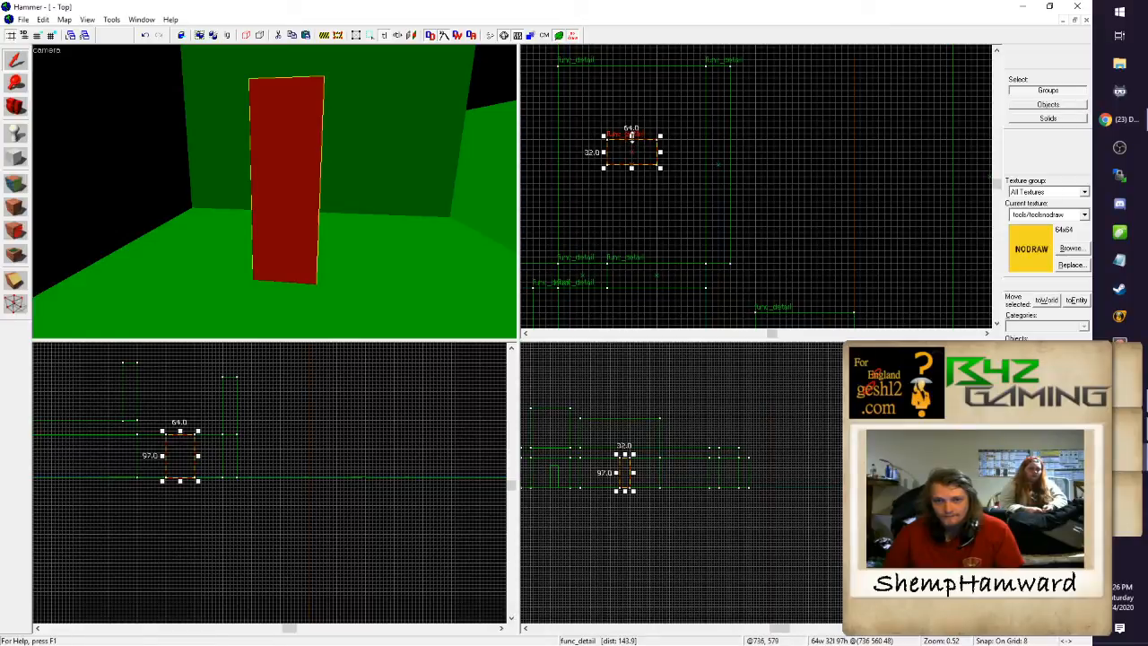
pyautogui.moveTo(631, 134); pyautogui.dragTo(632, 154)
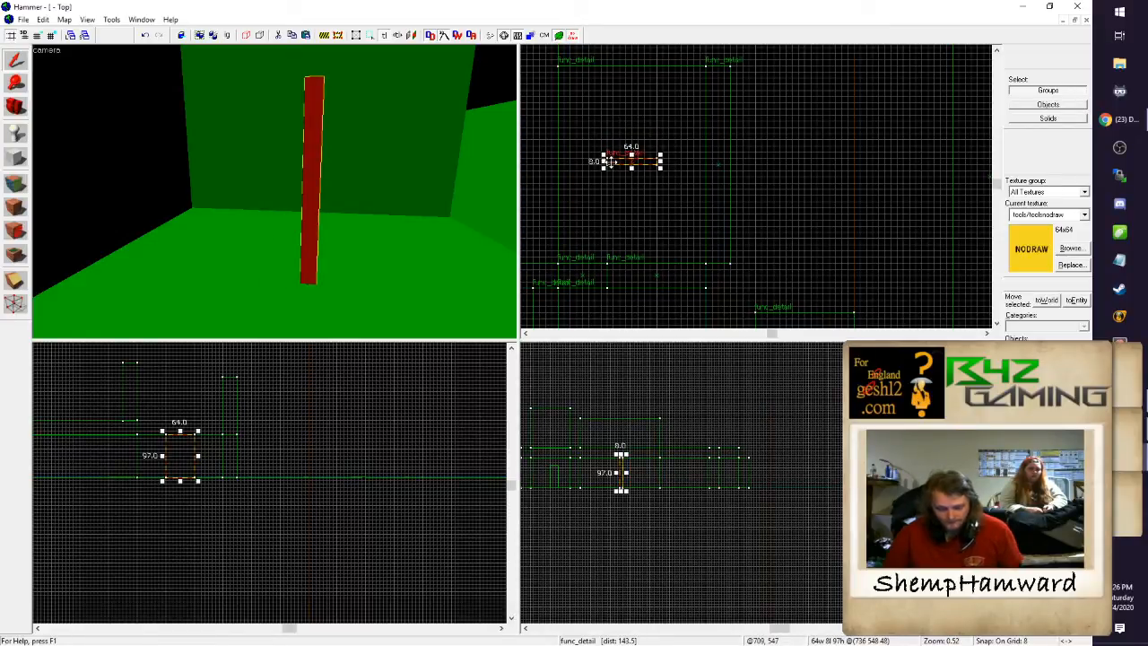
# Step: Set the grid spacing to 16 units and undo the thinning of the block
pyautogui.press(']')
pyautogui.press(']')
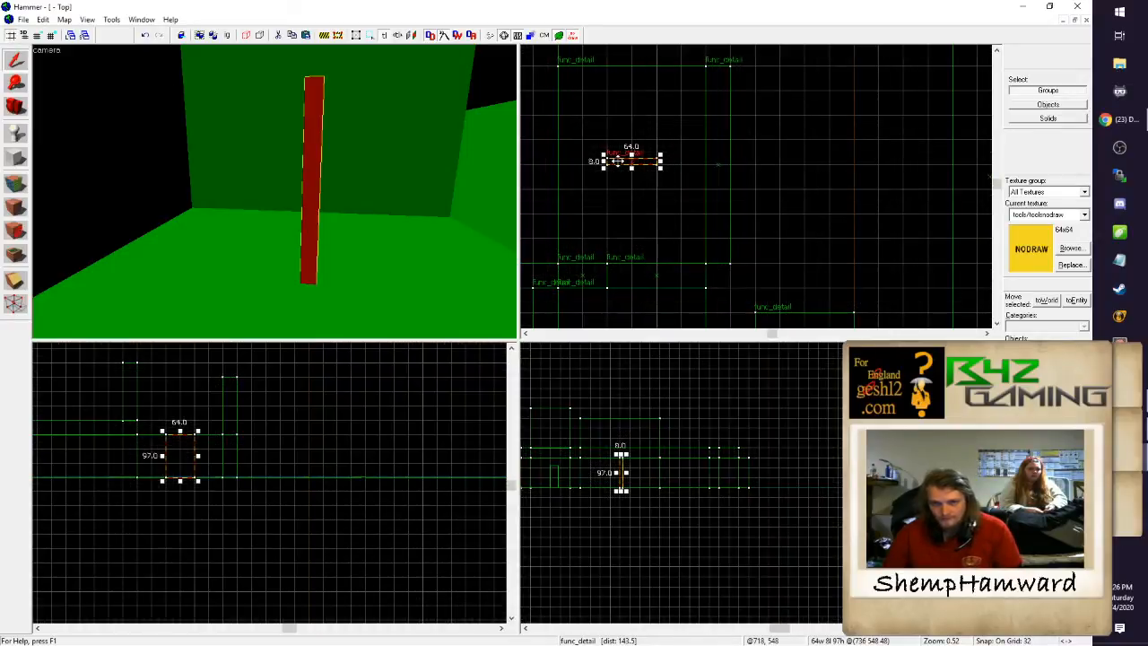
pyautogui.press('[')
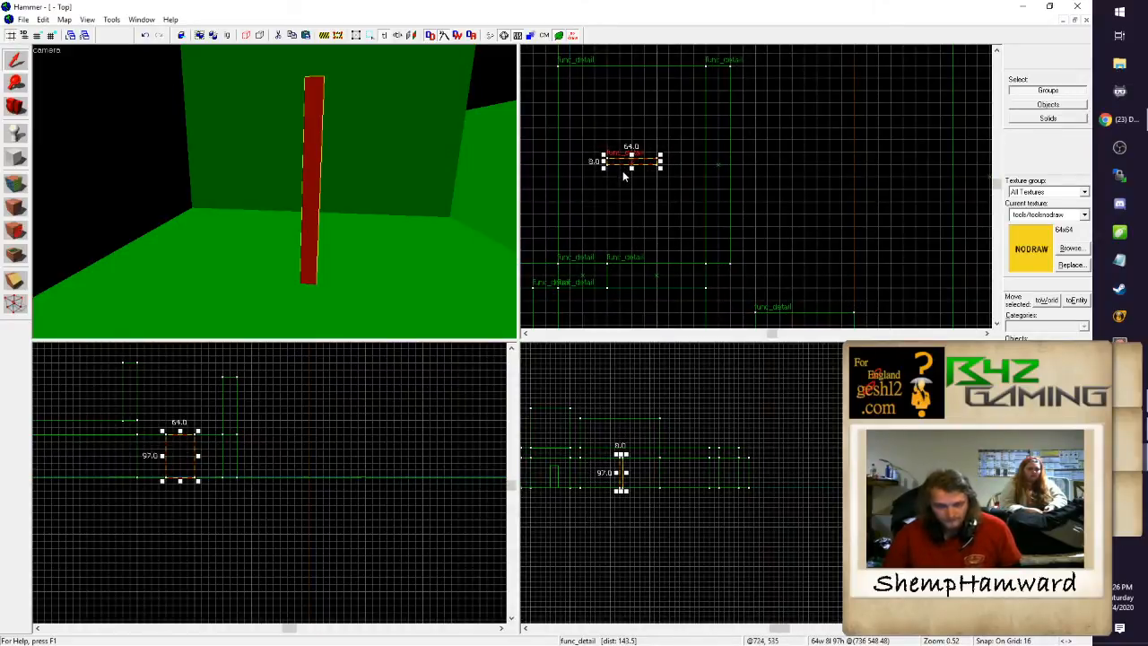
pyautogui.hotkey('ctrl', 'z')
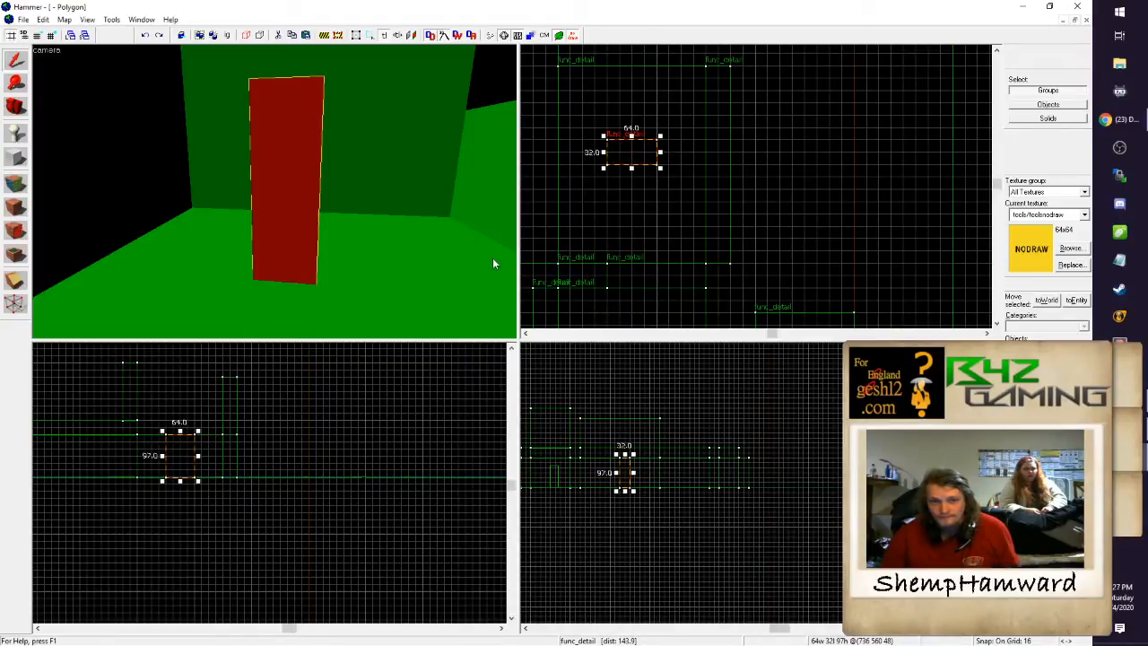
# Step: Lower the block's height to 65 units and widen it to 96 units, placing it against the floor's west edge
pyautogui.moveTo(178, 435); pyautogui.dragTo(179, 446)
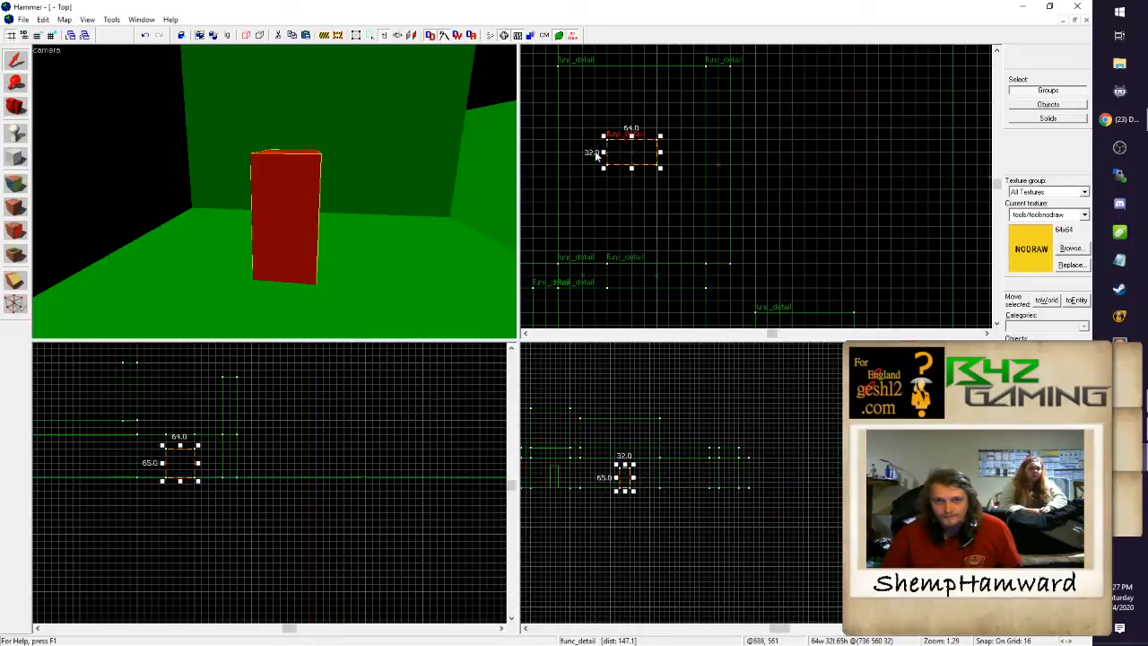
pyautogui.moveTo(608, 154)
pyautogui.mouseDown()
pyautogui.moveTo(618, 153)
pyautogui.moveTo(554, 152)
pyautogui.mouseUp()
pyautogui.press('z')
pyautogui.press('w')
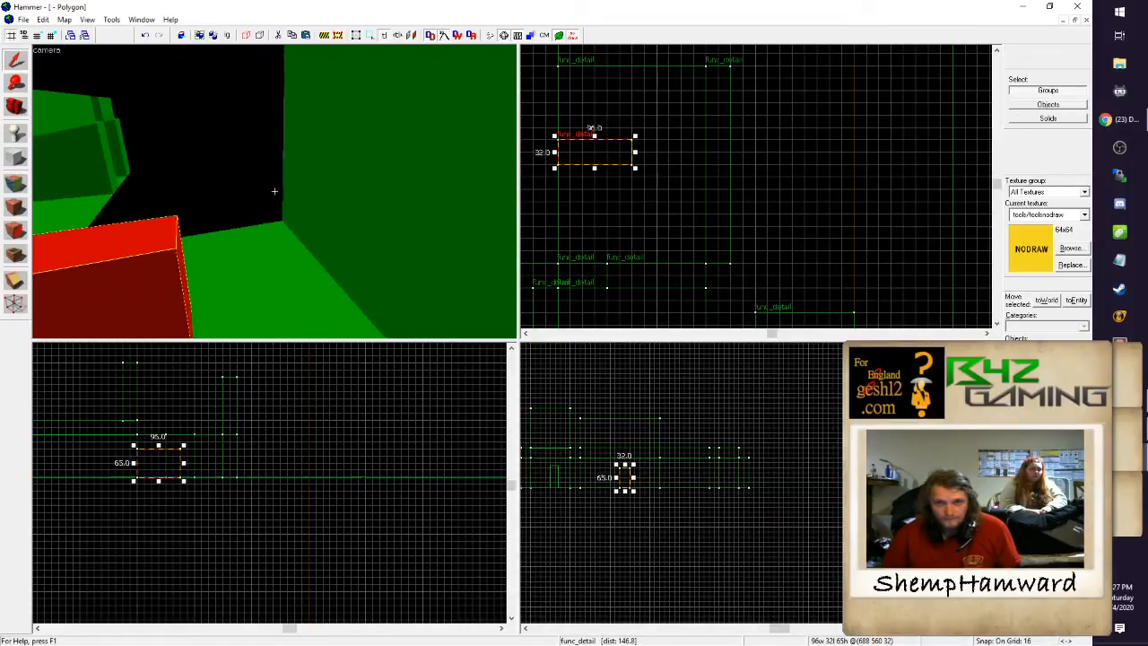
pyautogui.press('z')
# Step: Move the block to the middle of the floor's north edge
pyautogui.scroll(-3, 615, 160)
pyautogui.scroll(1, 601, 177)
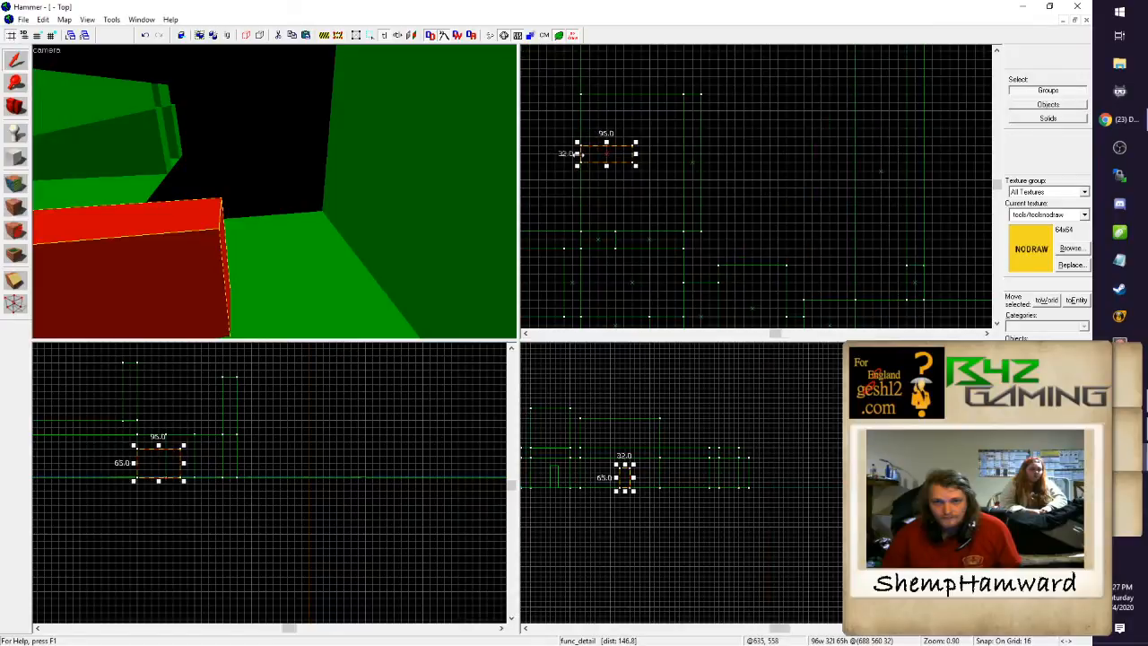
pyautogui.moveTo(608, 160)
pyautogui.mouseDown()
pyautogui.moveTo(669, 123)
pyautogui.moveTo(634, 123)
pyautogui.moveTo(634, 110)
pyautogui.mouseUp()
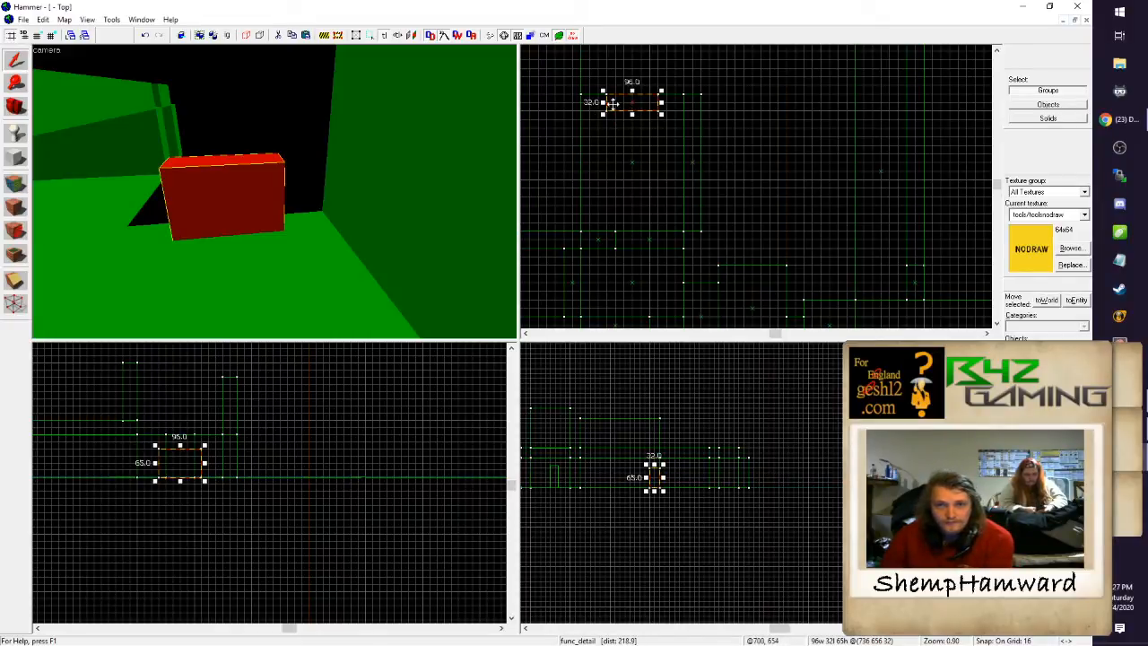
# Step: Resize the block to 32 × 80 × 49 units, keeping its northeast corner and base in place
pyautogui.moveTo(604, 101)
pyautogui.mouseDown()
pyautogui.moveTo(639, 102)
pyautogui.moveTo(650, 131)
pyautogui.mouseUp()
pyautogui.press('z')
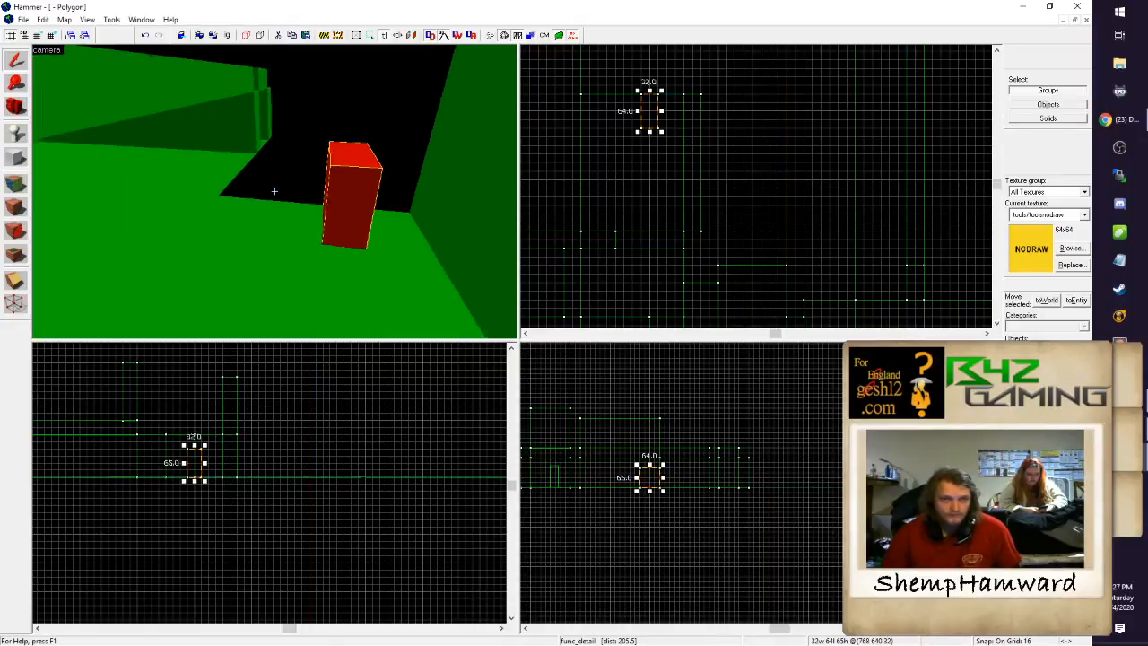
pyautogui.press('a')
pyautogui.press('w')
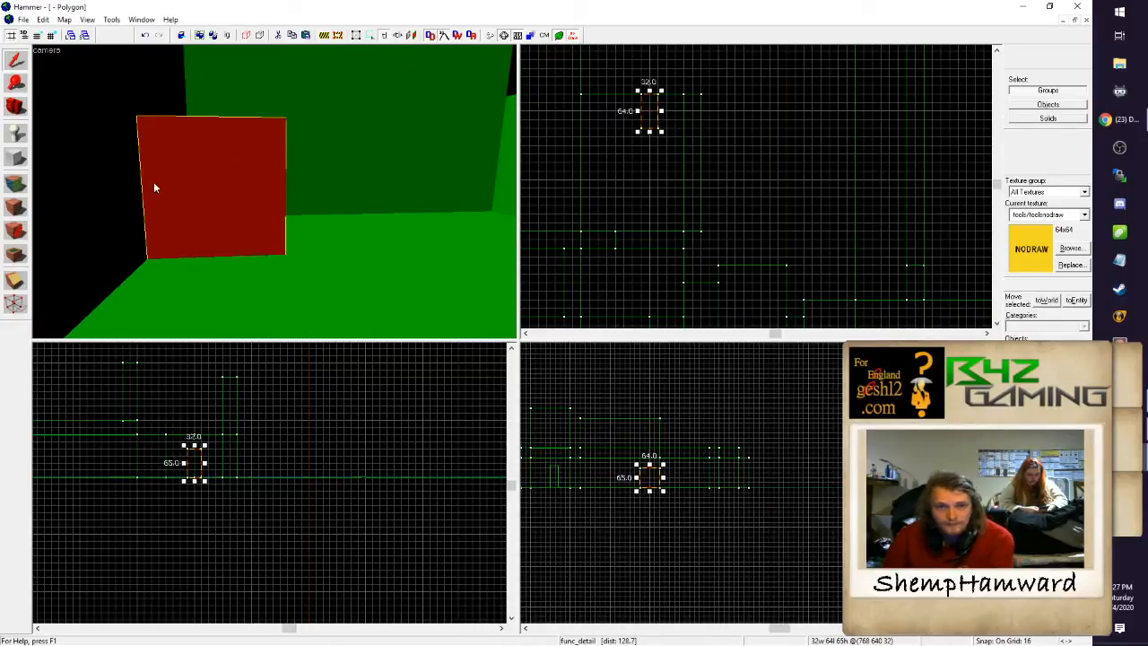
pyautogui.moveTo(650, 131); pyautogui.dragTo(652, 135)
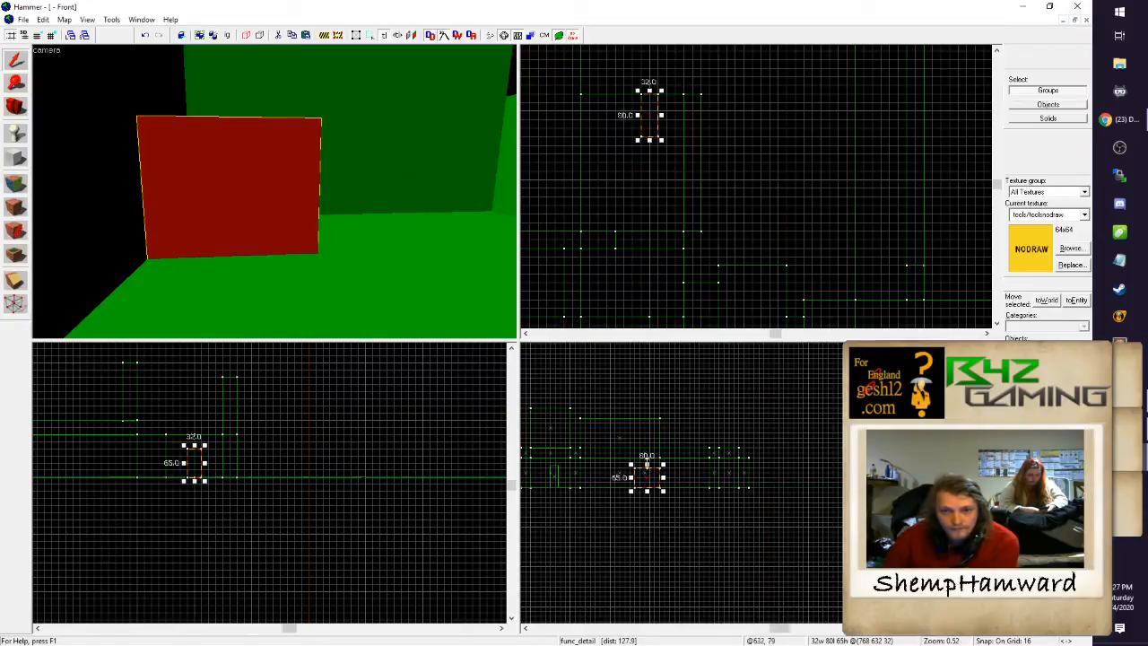
pyautogui.moveTo(646, 464); pyautogui.dragTo(647, 467)
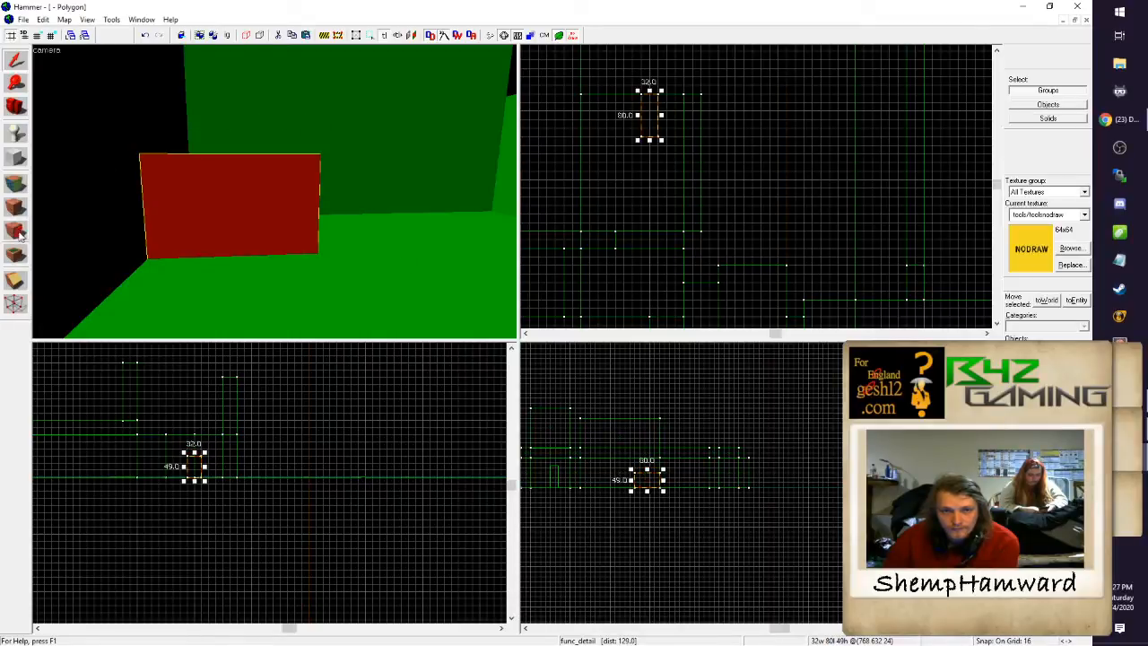
# Step: Try to clip the block diagonally from its upper south edge to its lower north edge, keeping the upper wedge
pyautogui.click(15, 281)
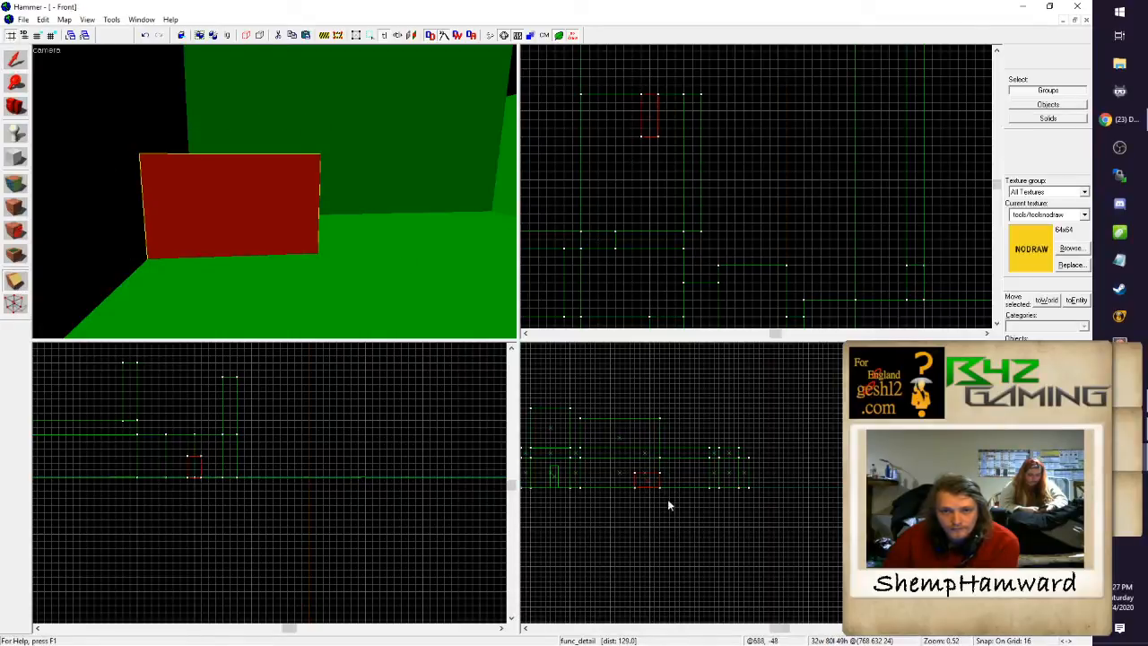
pyautogui.scroll(3, 632, 478)
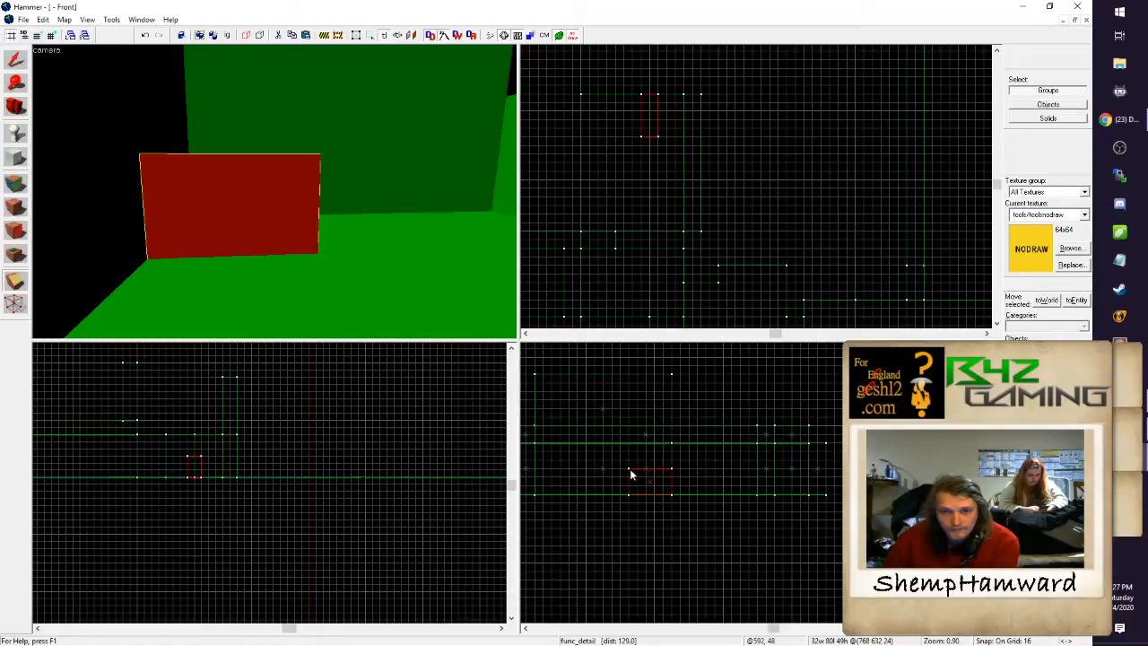
pyautogui.moveTo(629, 468); pyautogui.dragTo(672, 495)
pyautogui.click(19, 283)
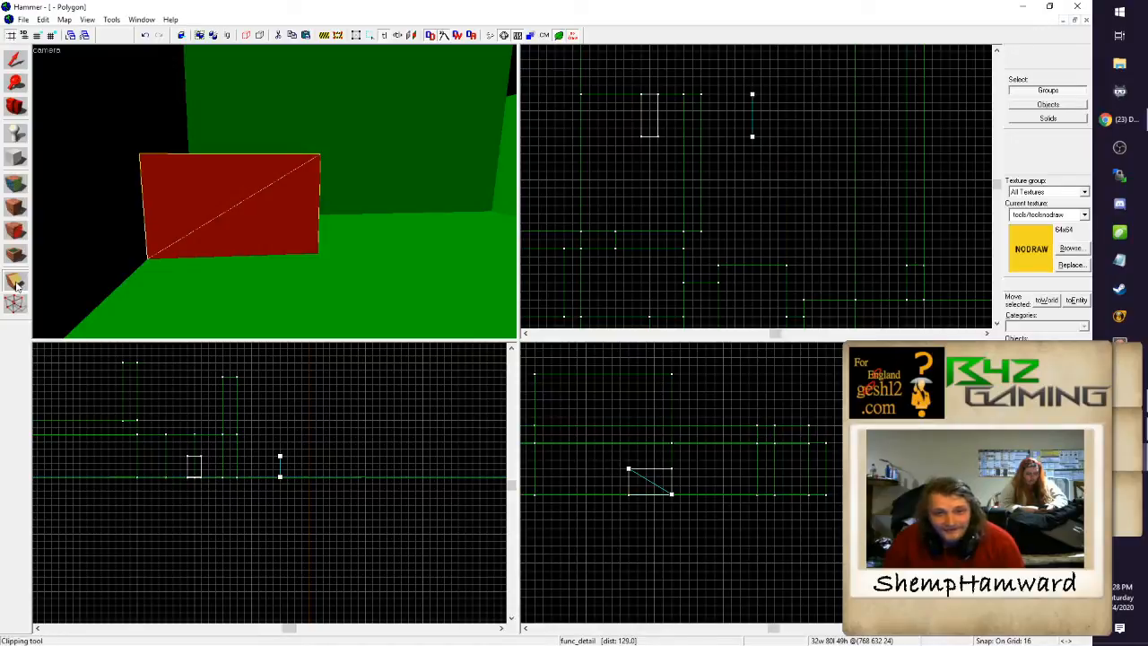
pyautogui.click(16, 283)
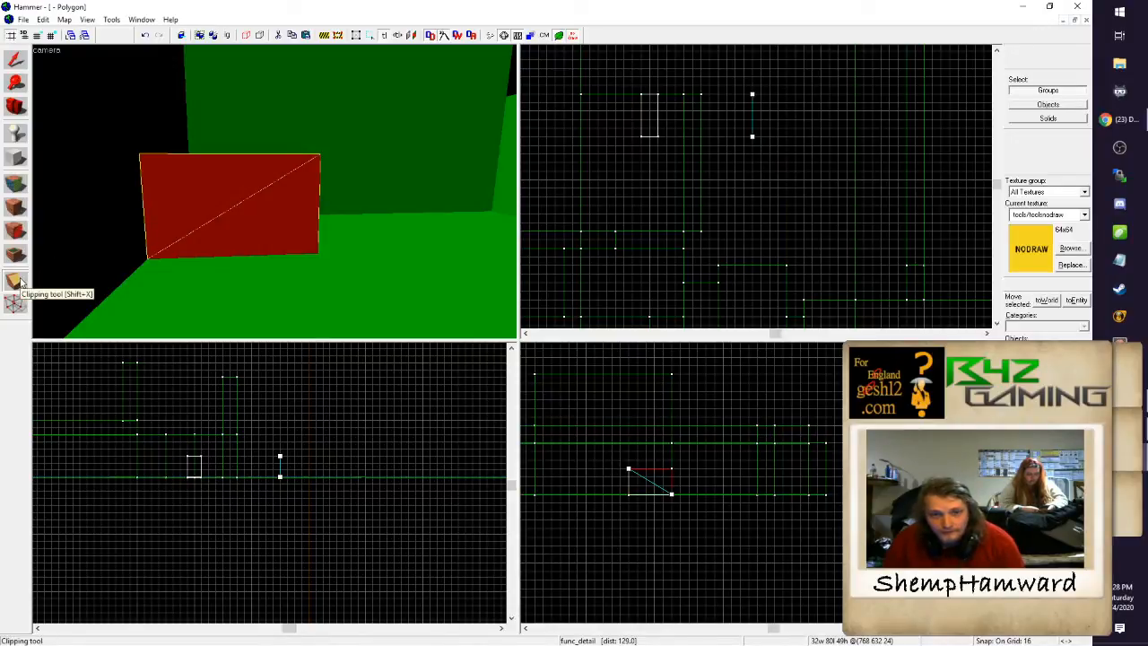
pyautogui.click(20, 283)
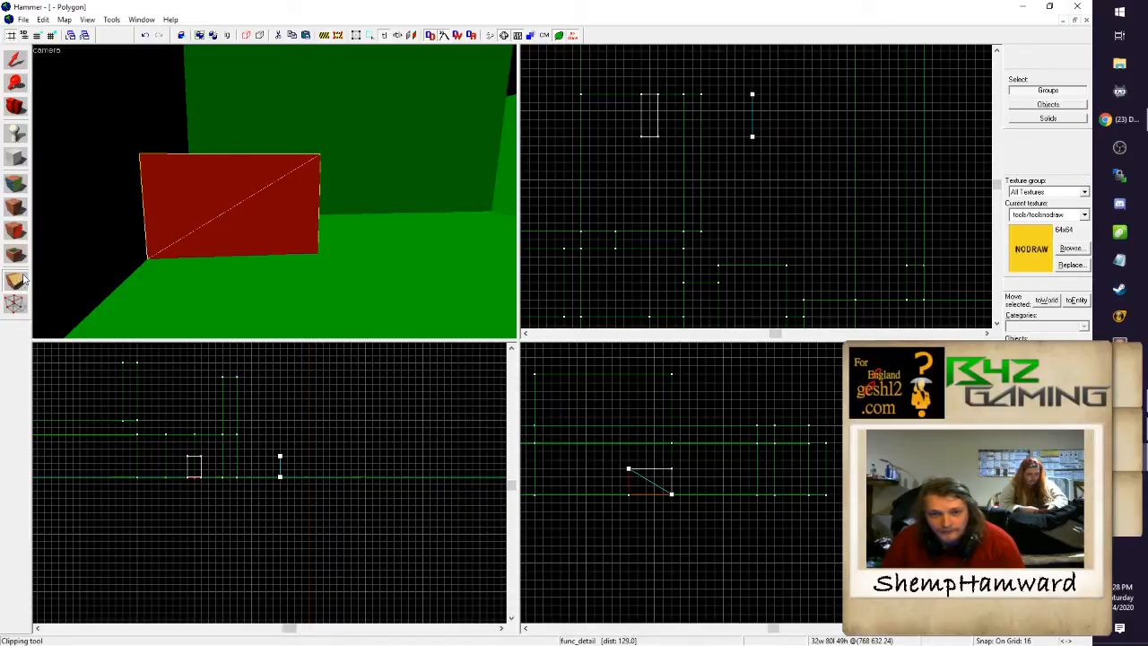
pyautogui.hotkey('shift', 'x')
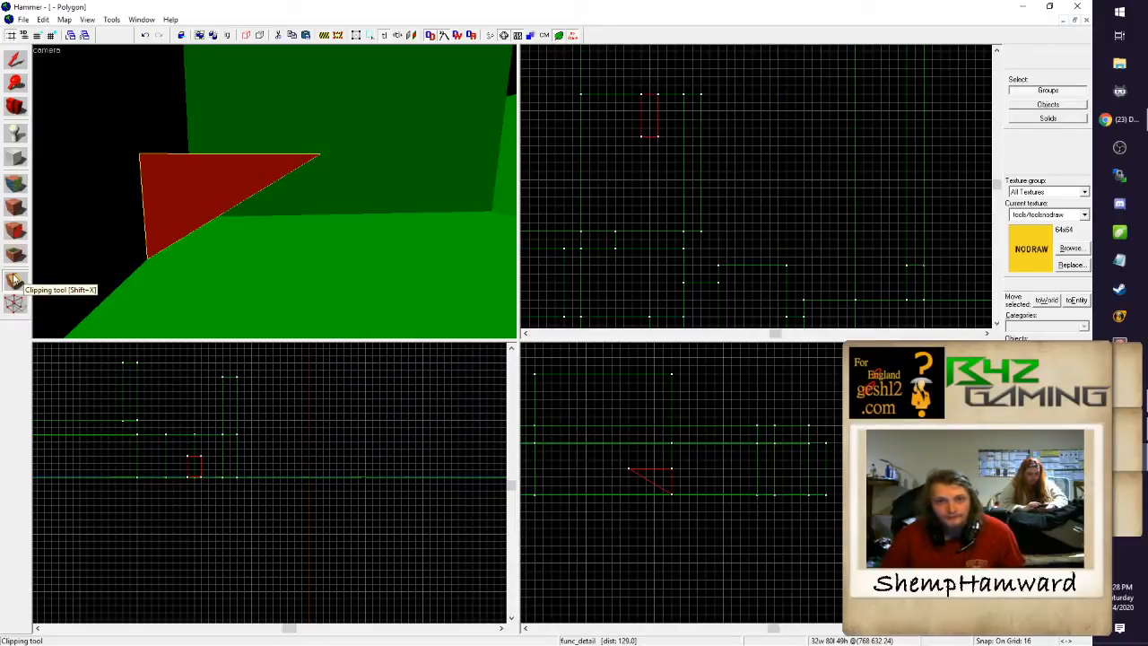
pyautogui.press('Escape')
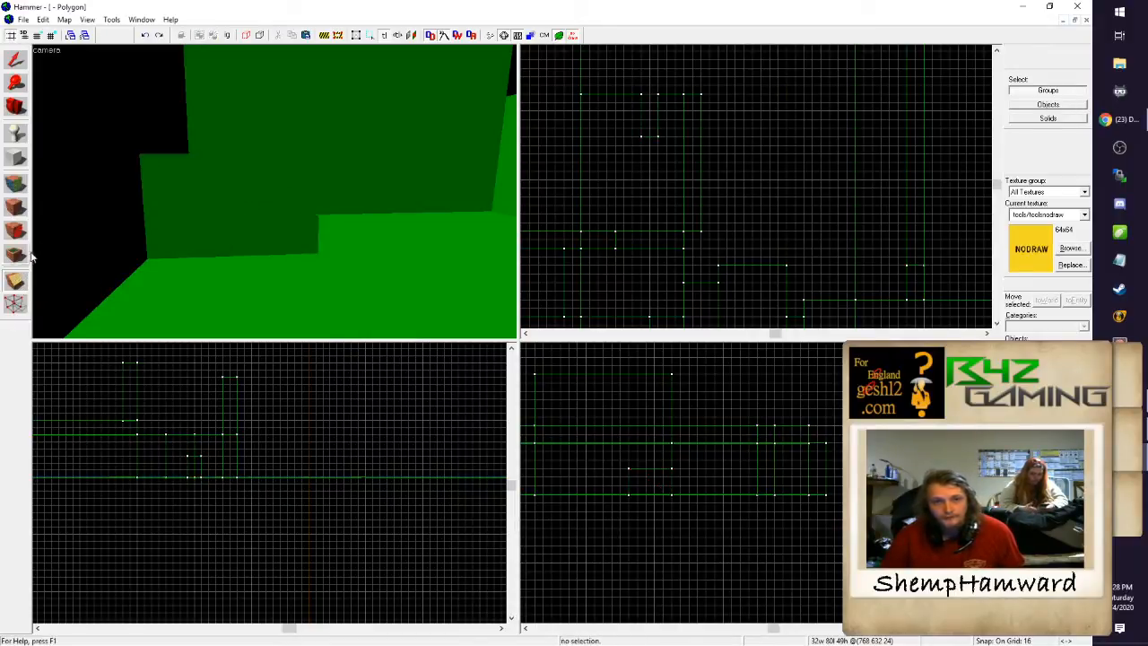
# Step: Clip the block diagonally from its lower south edge to its upper north edge, keeping the lower half as a ramp
pyautogui.click(16, 60)
pyautogui.click(176, 202)
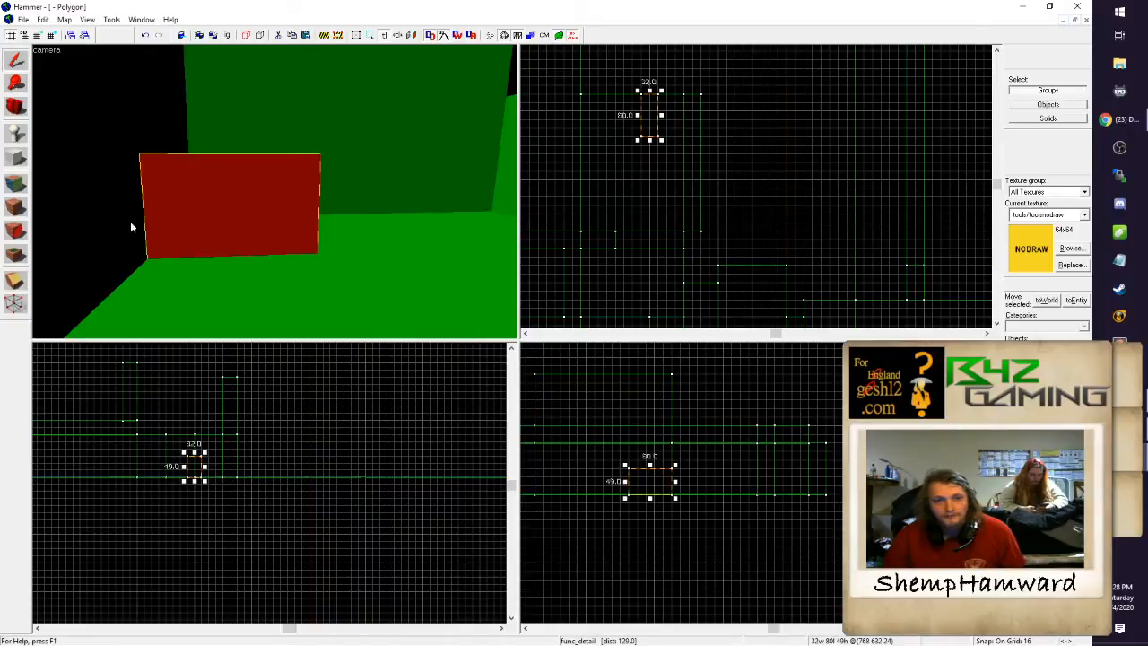
pyautogui.click(15, 279)
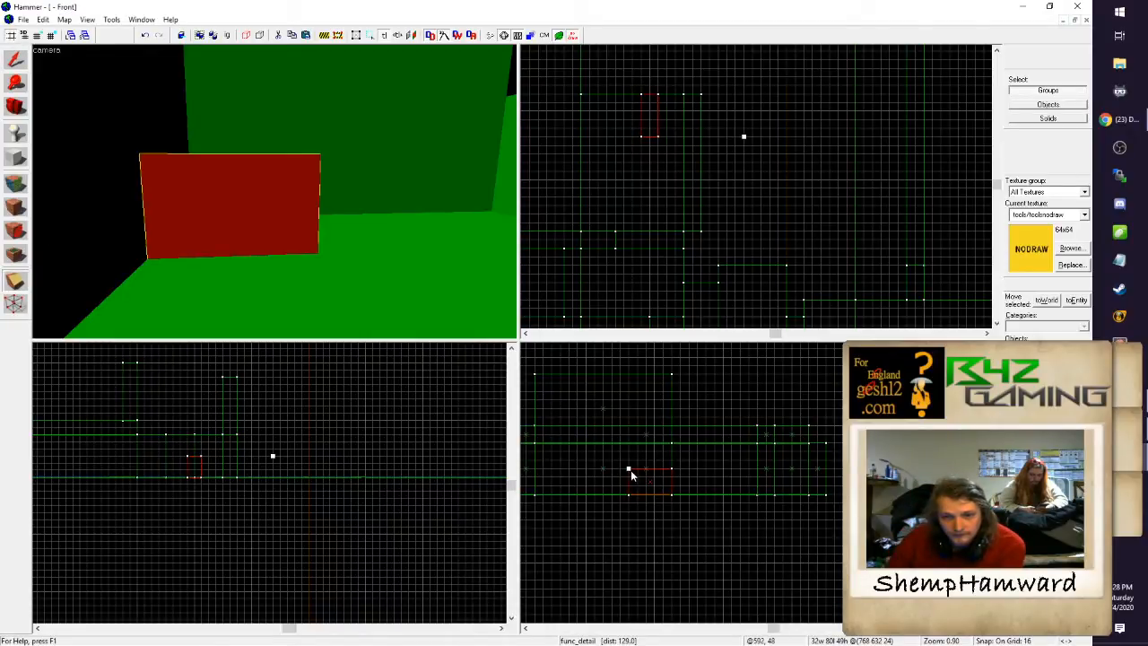
pyautogui.moveTo(631, 470); pyautogui.dragTo(669, 499)
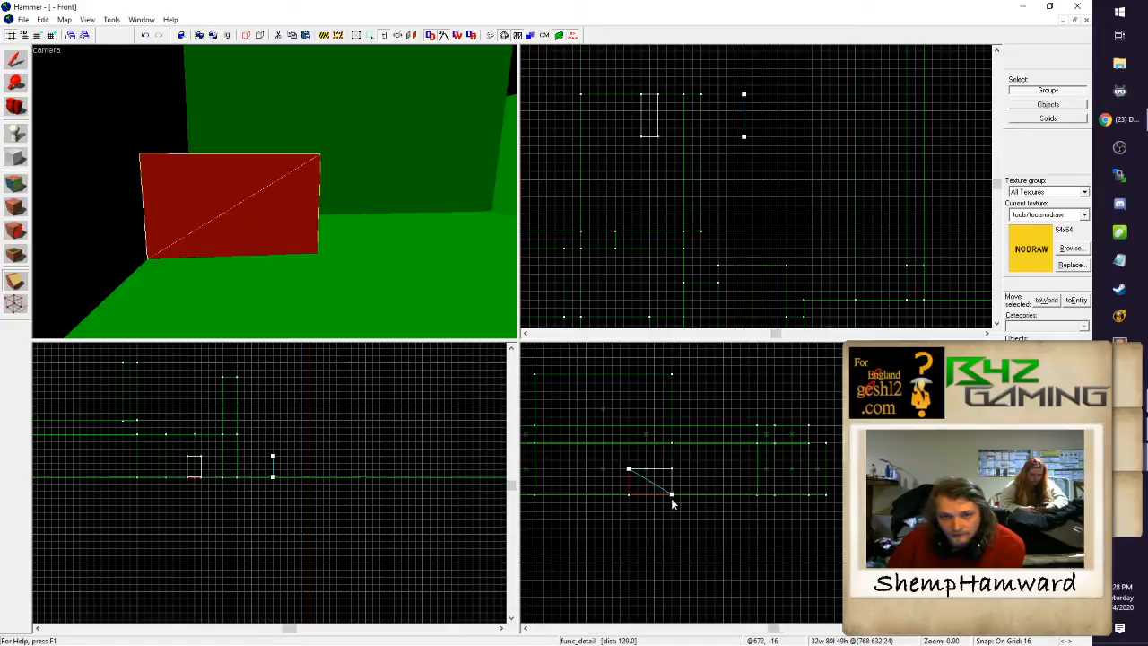
pyautogui.moveTo(628, 468); pyautogui.dragTo(670, 468)
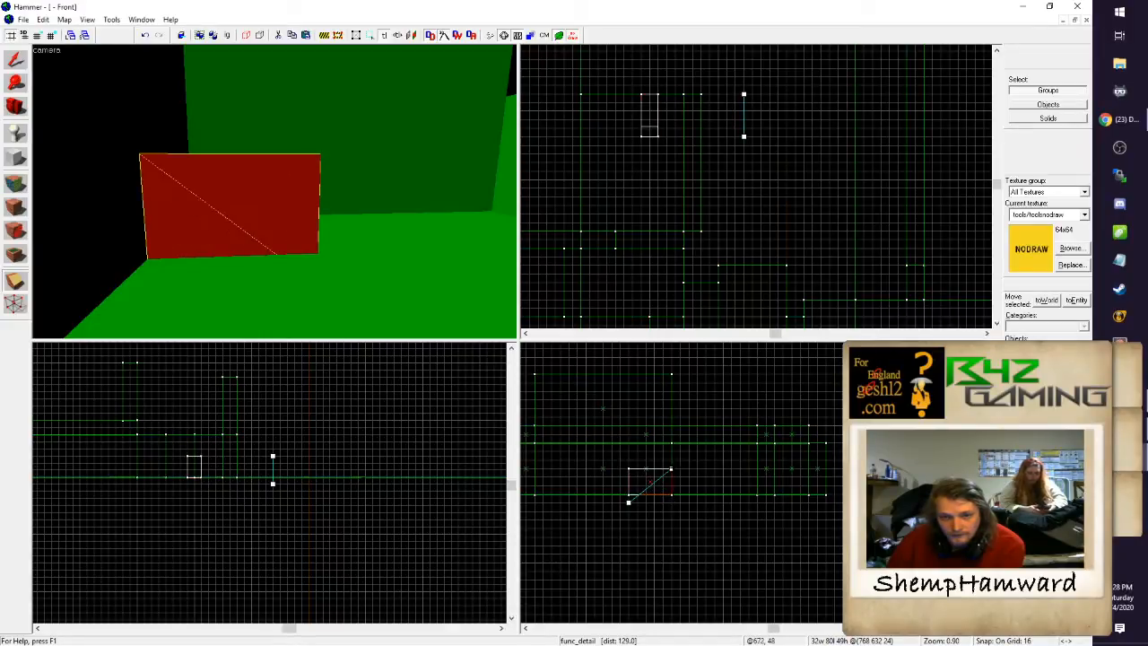
pyautogui.moveTo(629, 502); pyautogui.dragTo(629, 494)
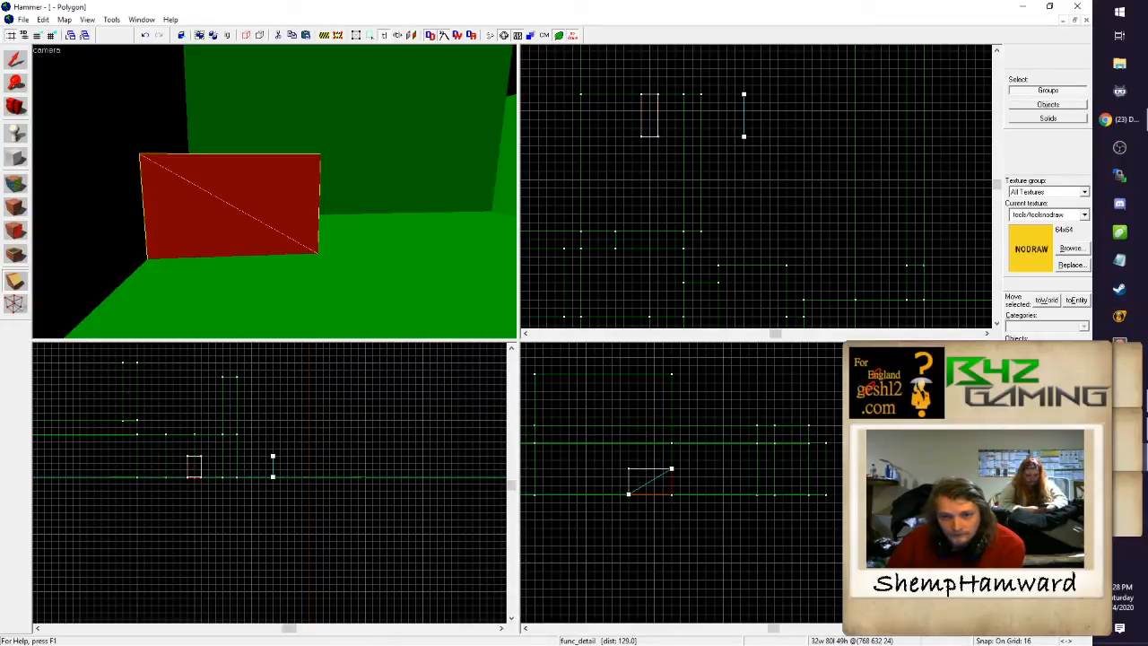
pyautogui.click(16, 283)
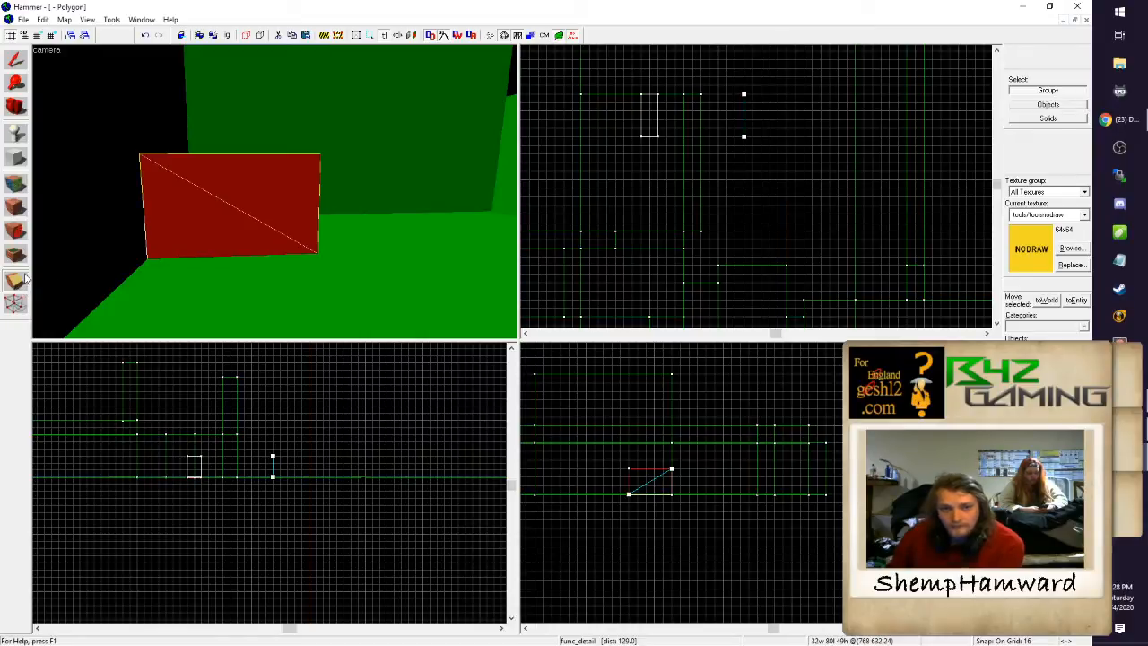
pyautogui.press('Return')
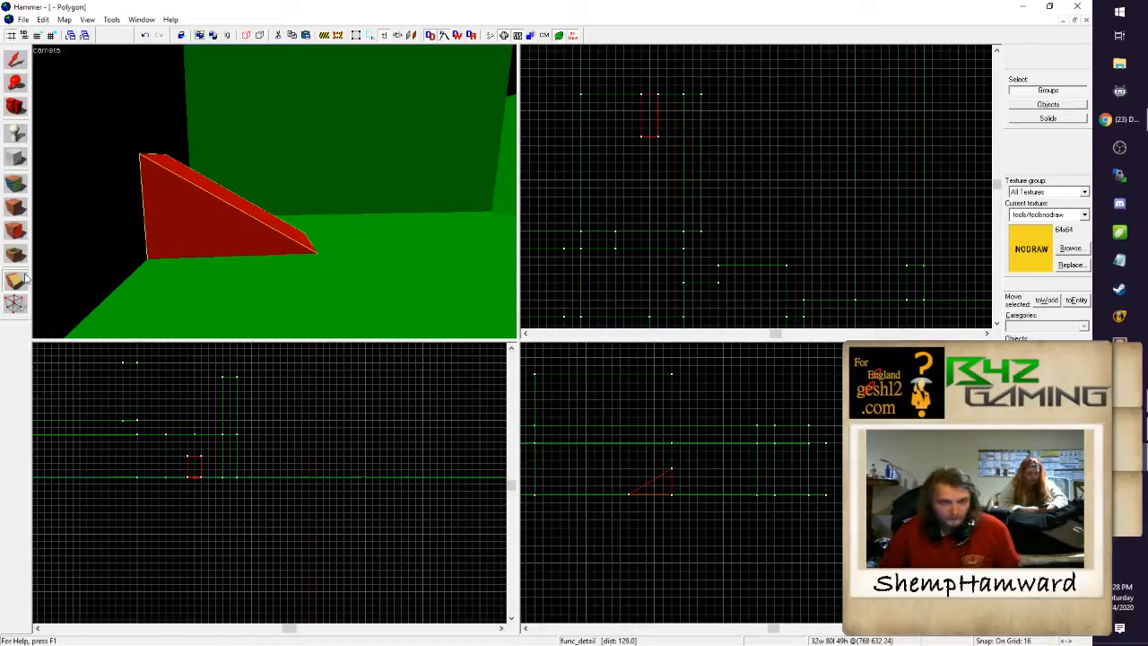
# Step: Examine the clipped ramp from the front and side in the 3D view
pyautogui.press('z')
pyautogui.press('d')
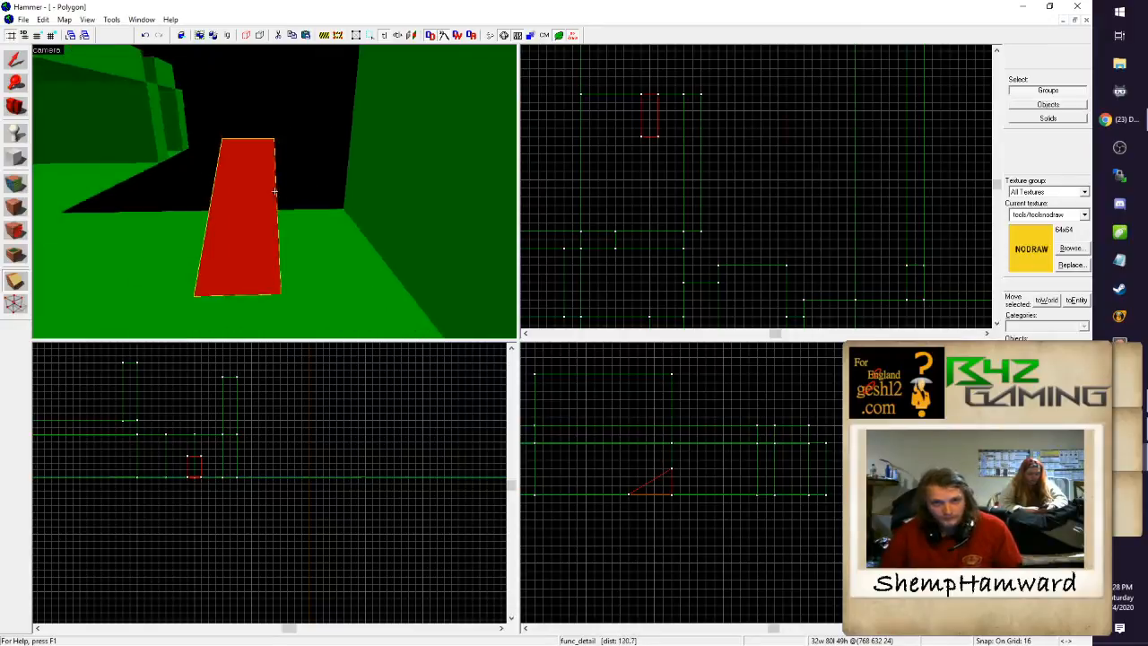
pyautogui.press('s')
pyautogui.press('w')
pyautogui.press('a')
pyautogui.press('z')
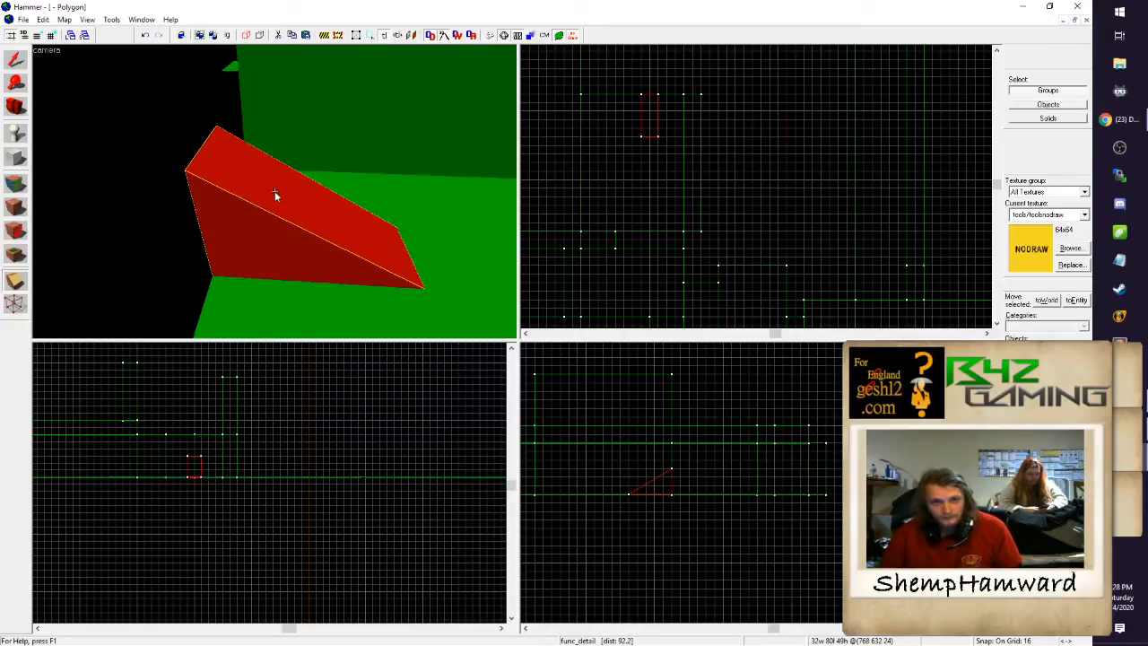
# Step: Move the ramp 32 units south and add an 80 × 32 landing at its high end from a raised copy of the room's floor
pyautogui.click(17, 65)
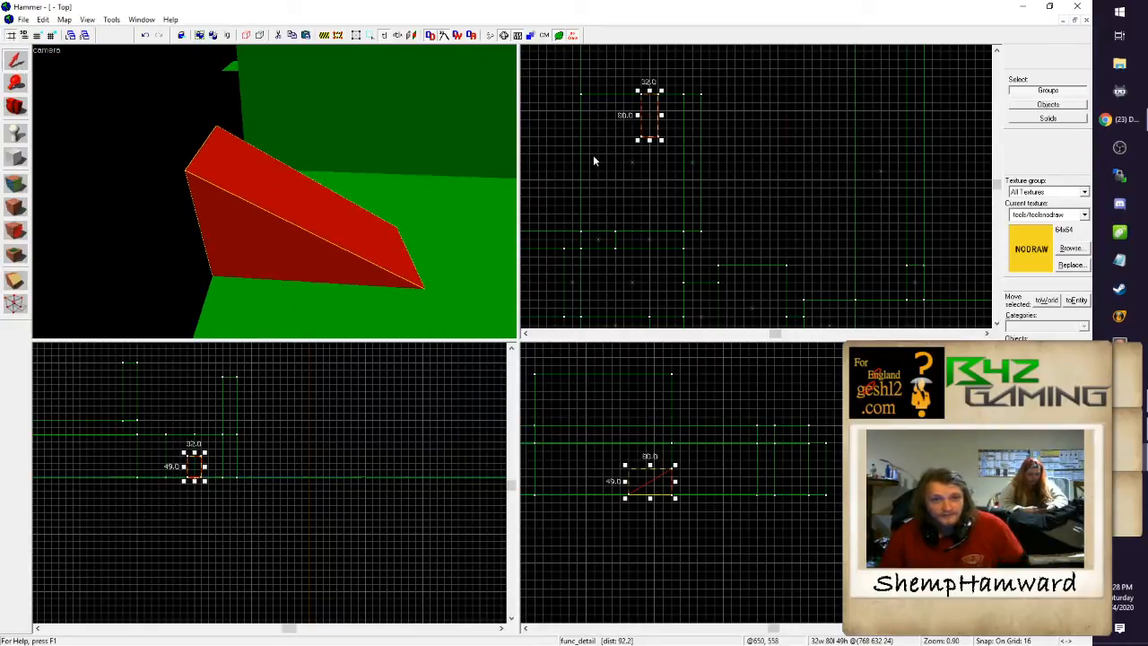
pyautogui.moveTo(649, 126); pyautogui.dragTo(650, 144)
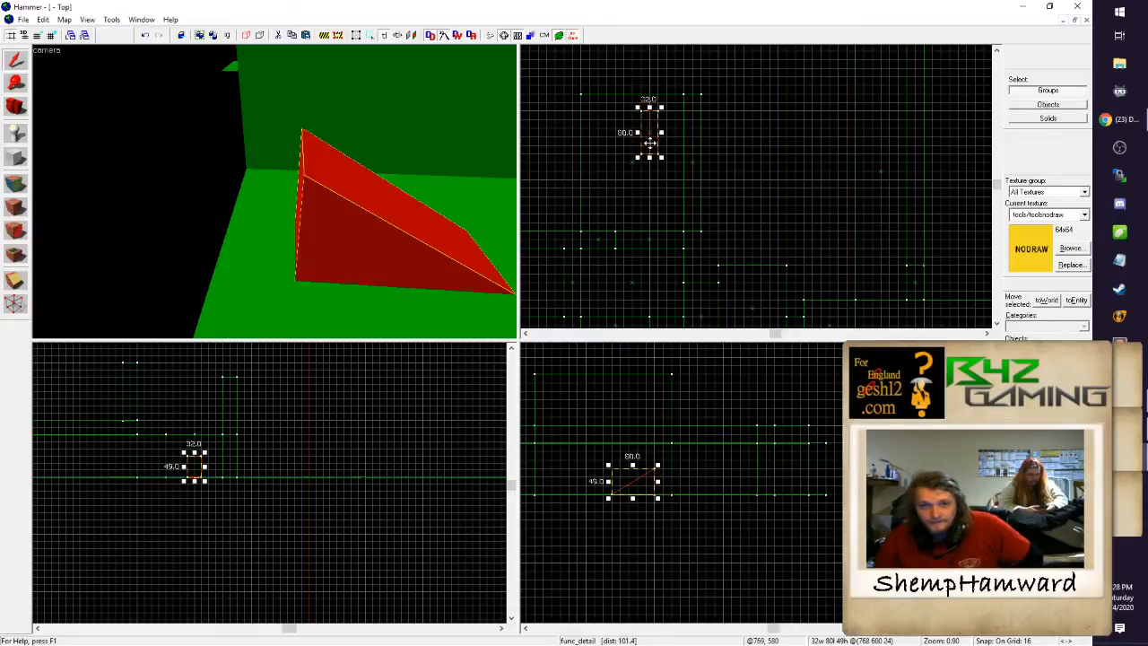
pyautogui.click(269, 266)
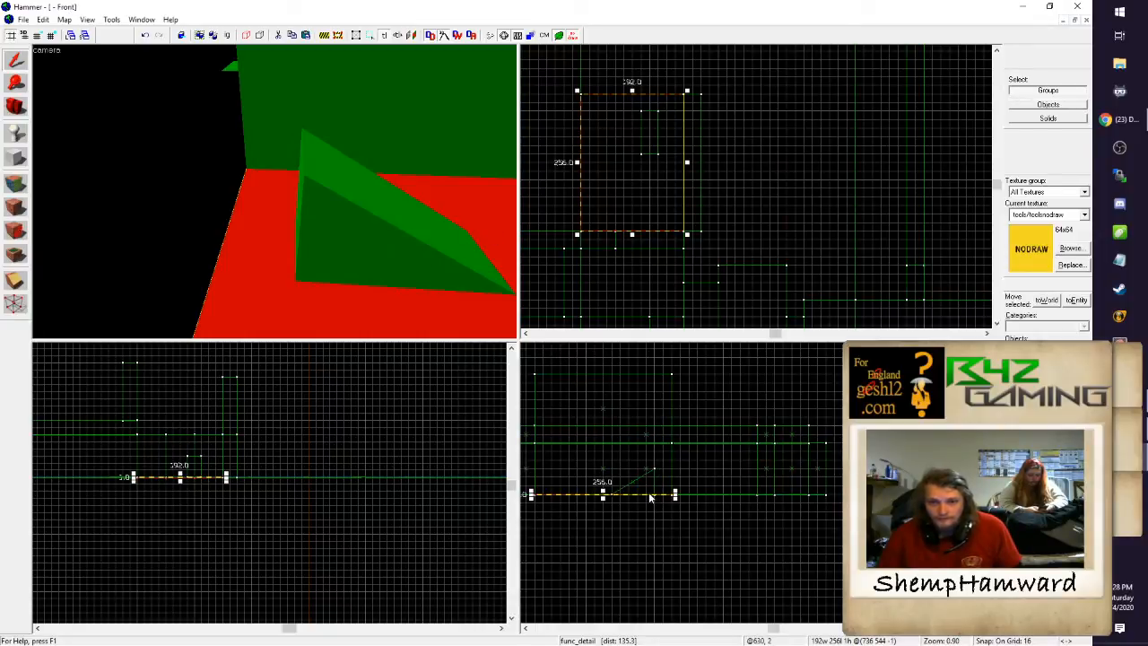
pyautogui.moveTo(649, 493); pyautogui.dragTo(651, 468)
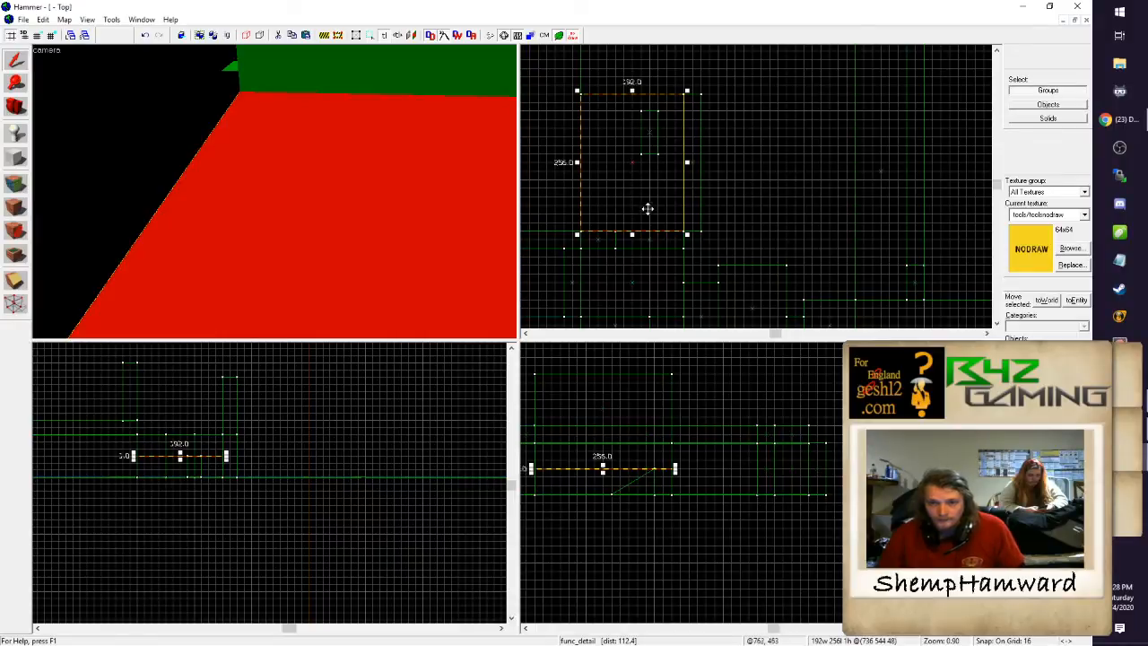
pyautogui.moveTo(581, 240)
pyautogui.mouseDown()
pyautogui.moveTo(628, 188)
pyautogui.moveTo(640, 113)
pyautogui.mouseUp()
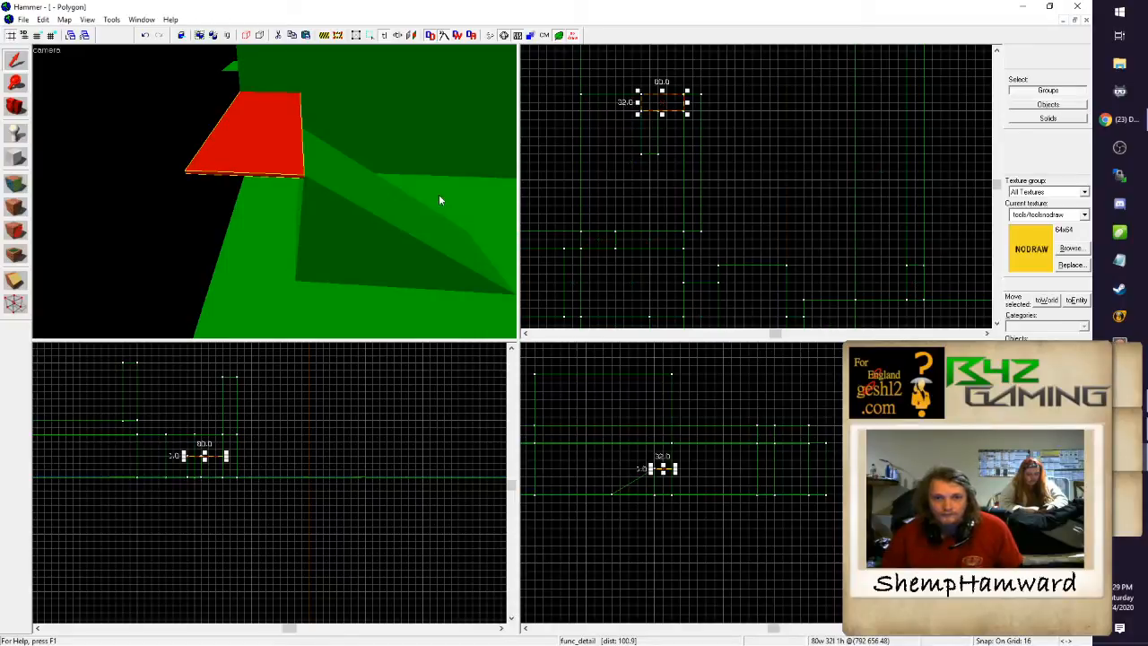
# Step: Copy the ramp to the east wall and raise the copy 49 units to start at landing height
pyautogui.click(415, 210)
pyautogui.moveTo(655, 133); pyautogui.dragTo(681, 133)
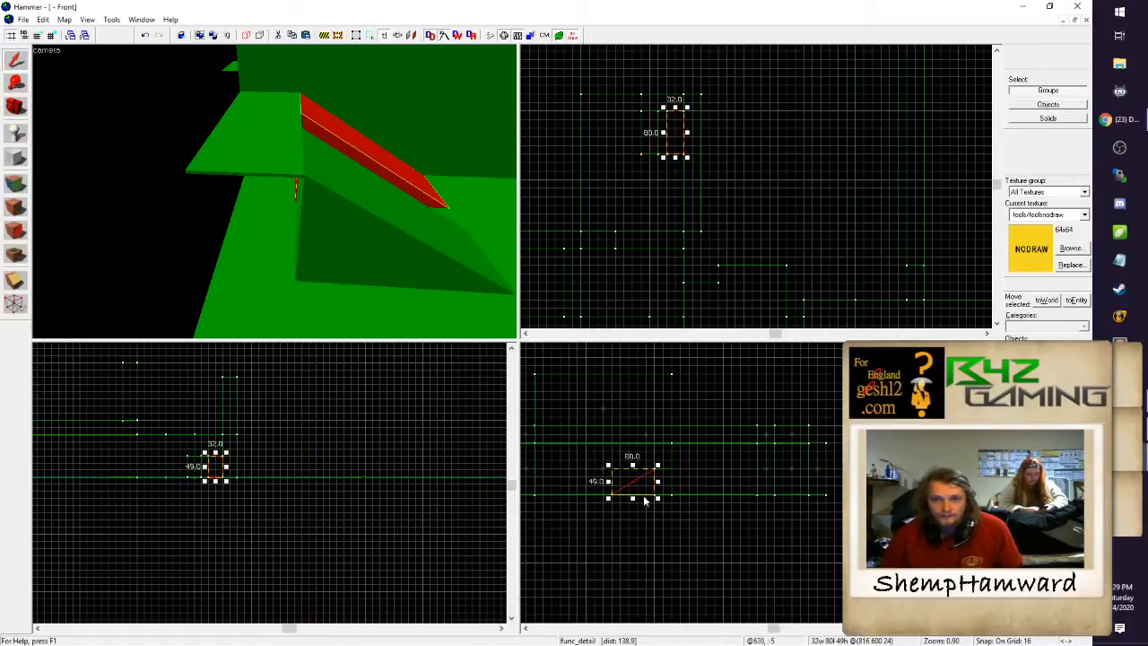
pyautogui.moveTo(642, 489); pyautogui.dragTo(642, 463)
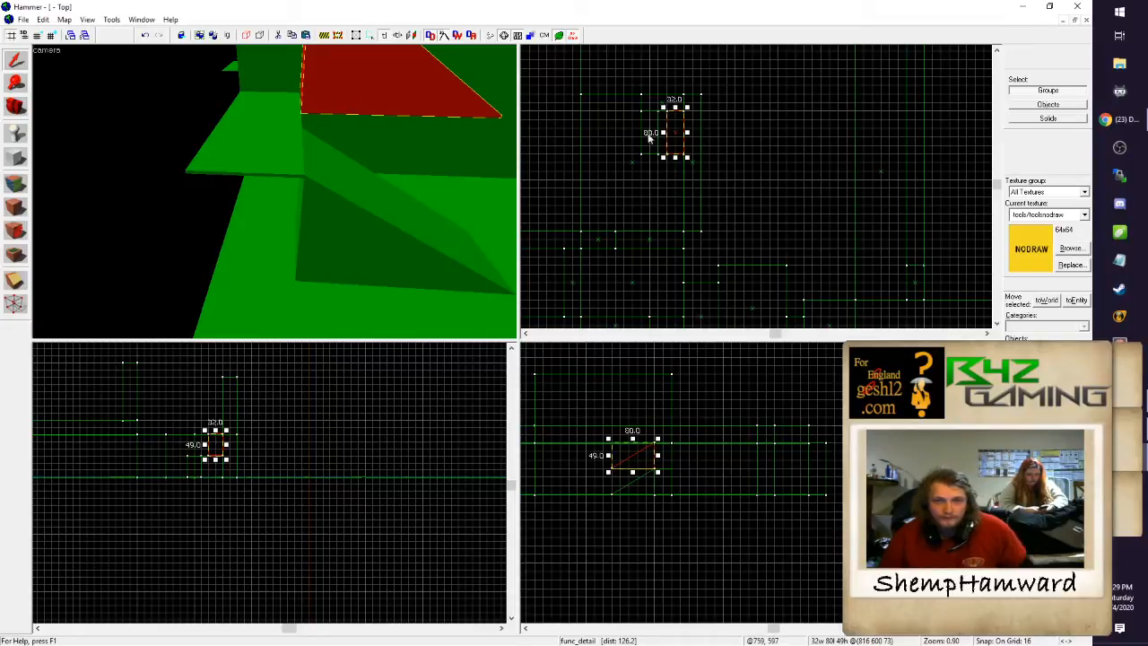
# Step: Flip the raised ramp copy along the north–south direction so it climbs southward from the landing
pyautogui.rightClick(681, 137)
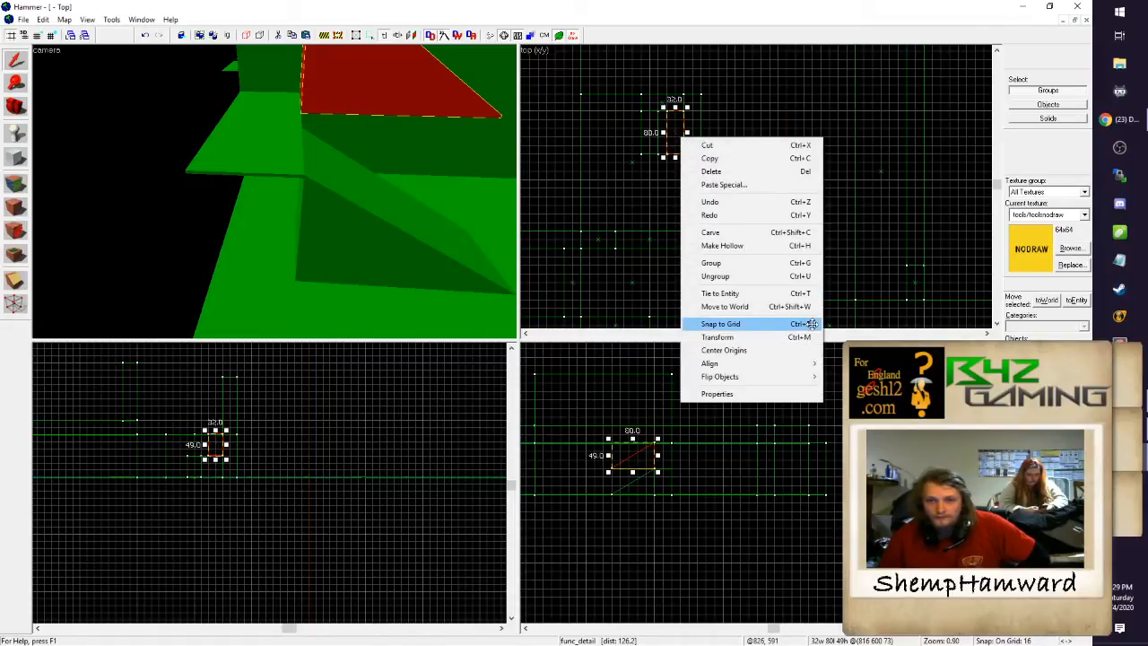
pyautogui.moveTo(767, 362)
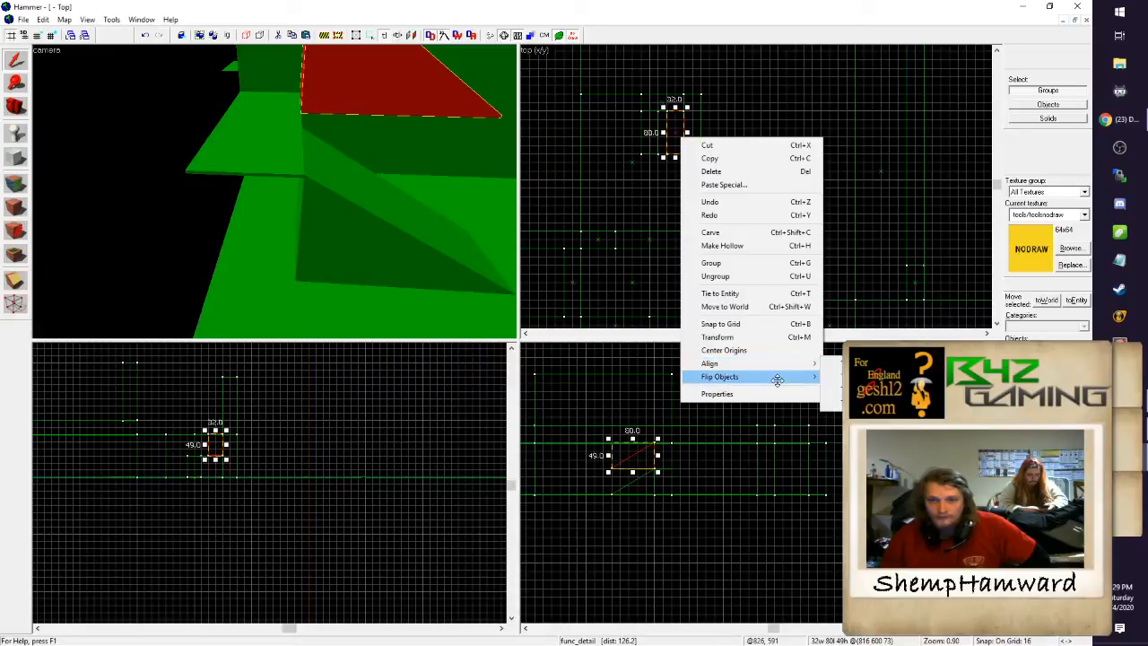
pyautogui.click(872, 378)
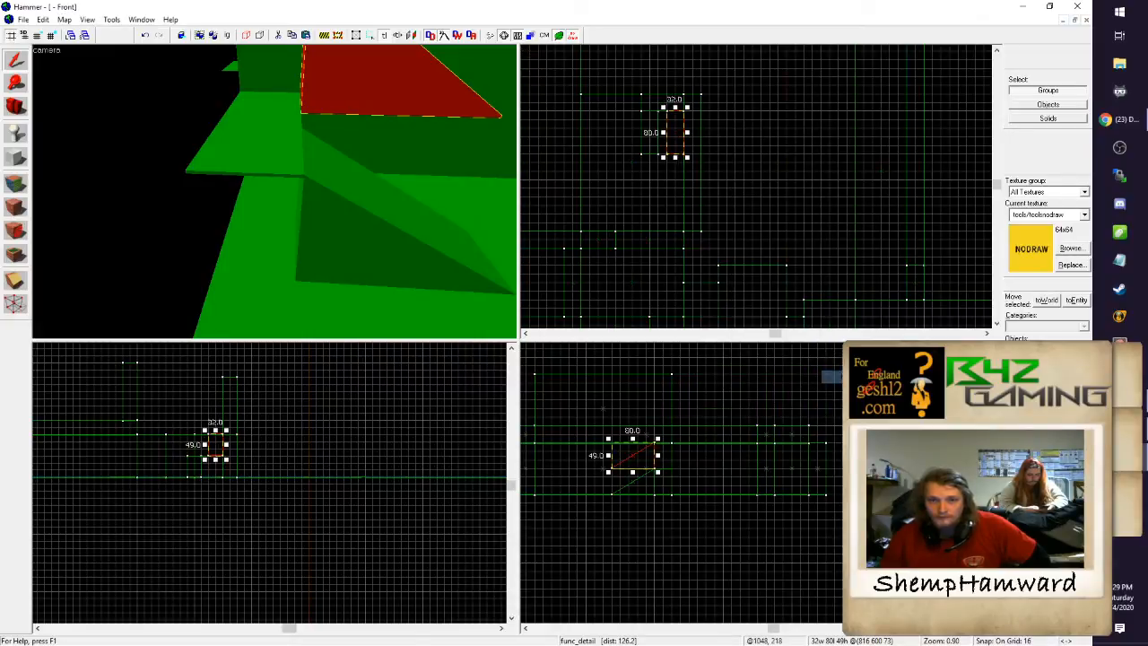
pyautogui.rightClick(677, 139)
pyautogui.moveTo(775, 374)
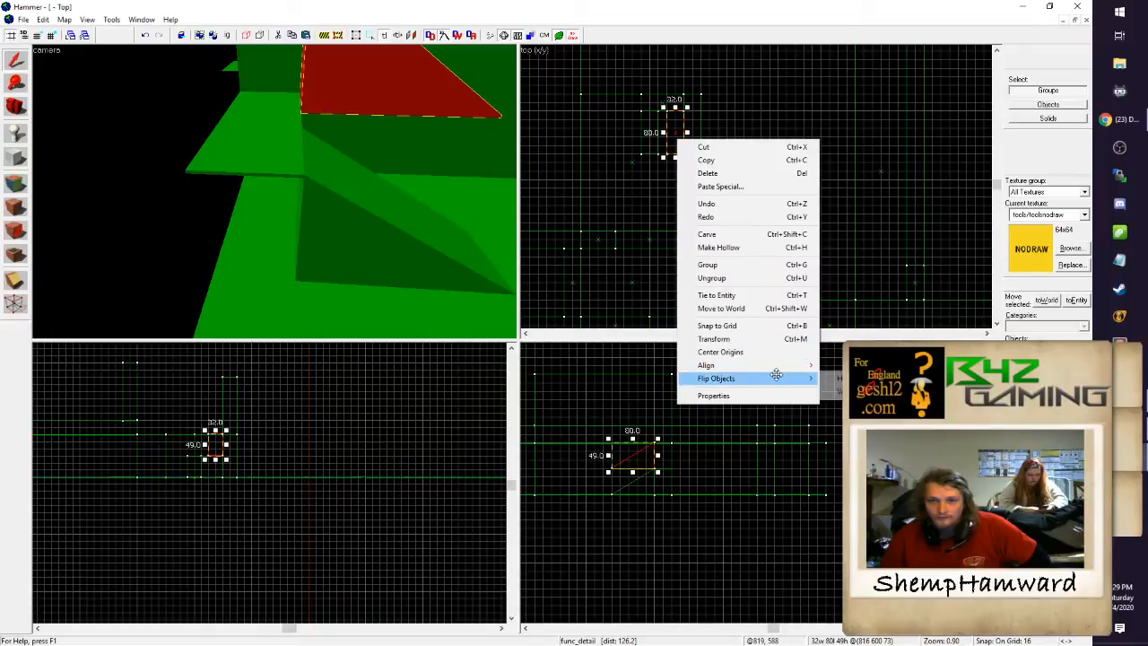
pyautogui.click(861, 377)
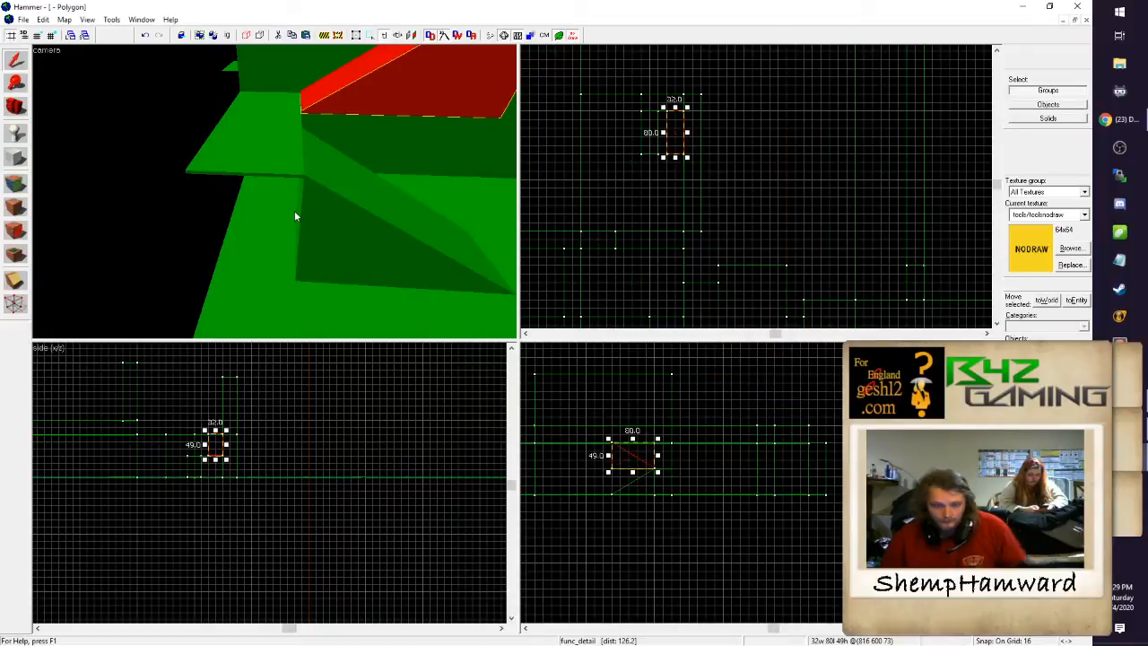
# Step: Lower the top of the upper east wall beside the ramps to a height of 64 units, keeping its base in place
pyautogui.press('z')
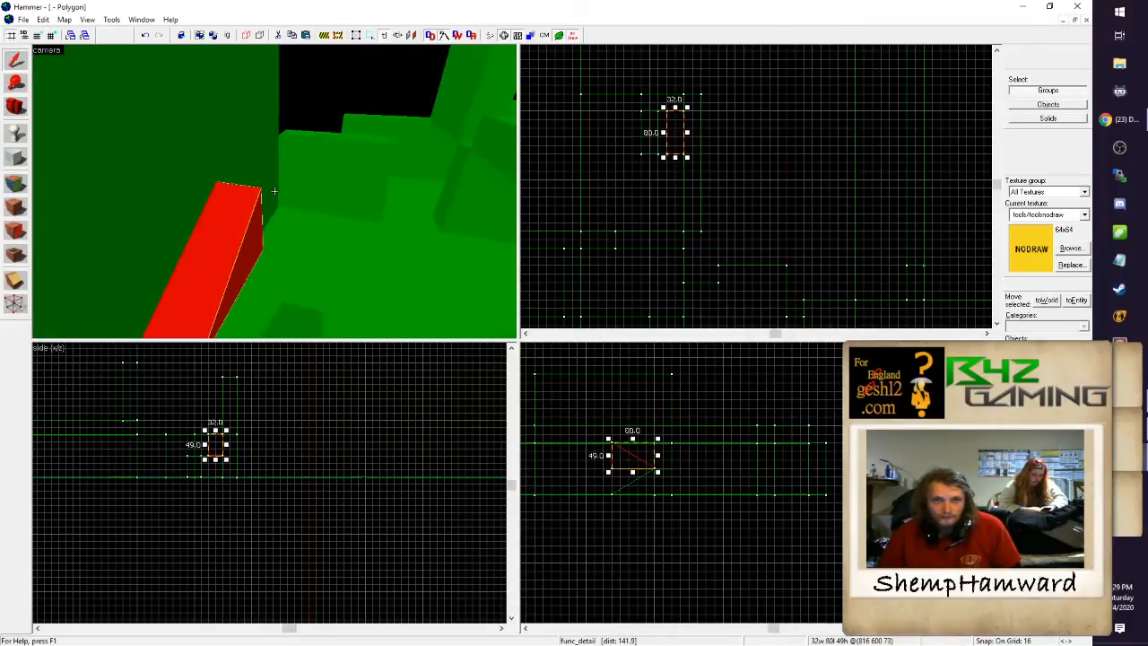
pyautogui.click(275, 191)
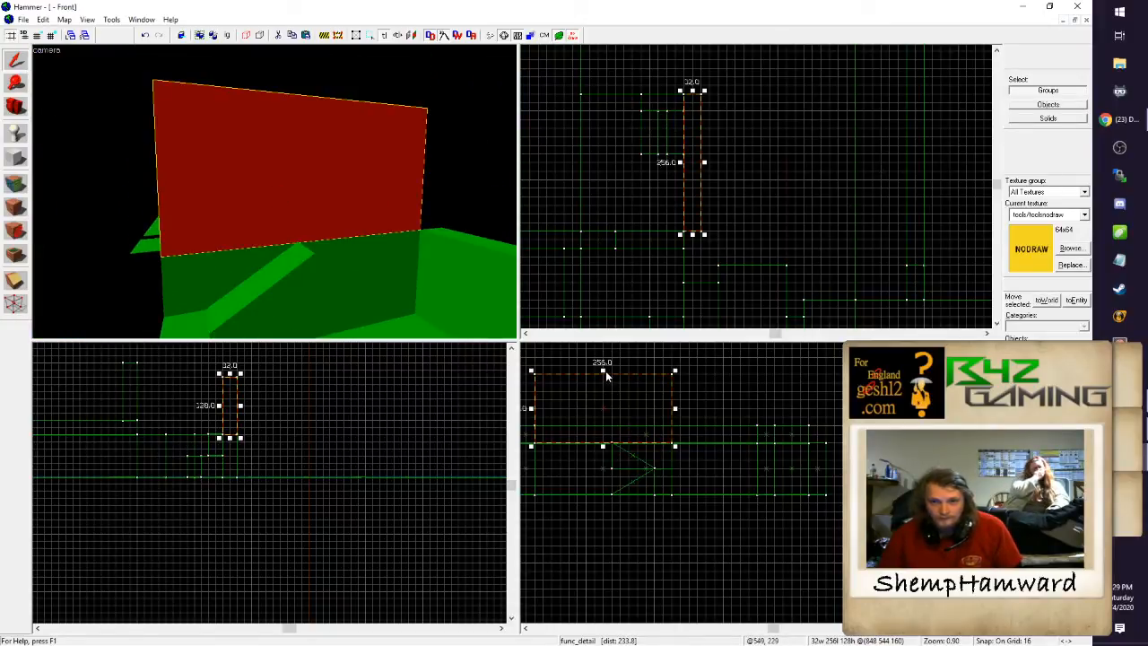
pyautogui.moveTo(606, 370); pyautogui.dragTo(596, 406)
pyautogui.press('z')
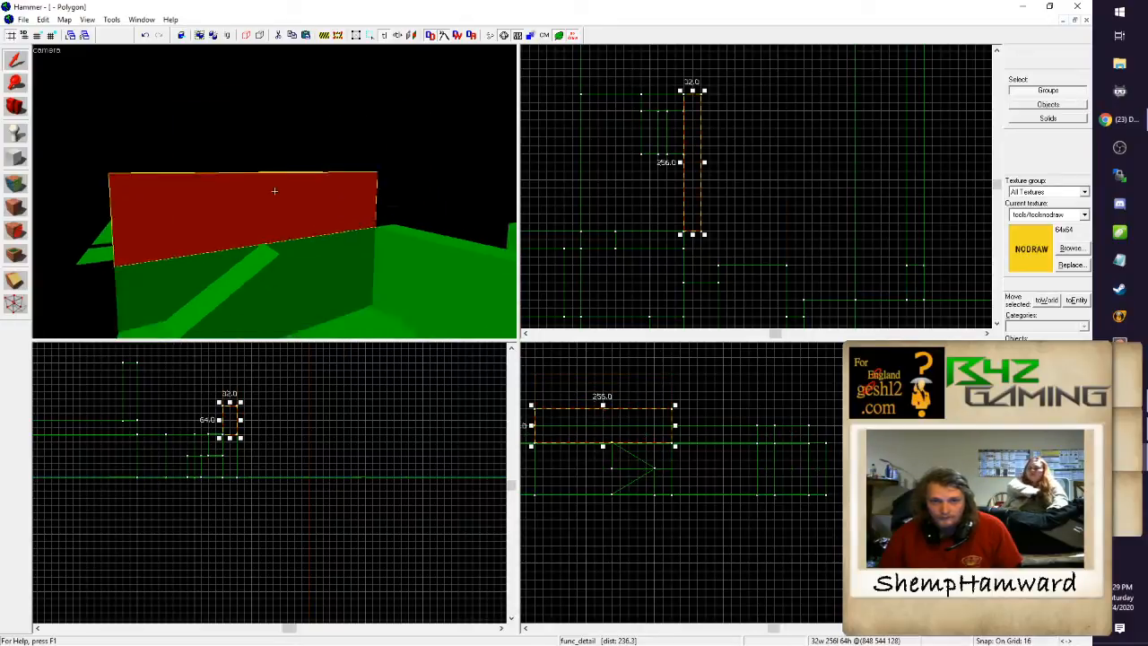
# Step: Lower the top of the tall 32 × 128 block to a height of 97 units, keeping its base in place
pyautogui.press('w')
pyautogui.press('z')
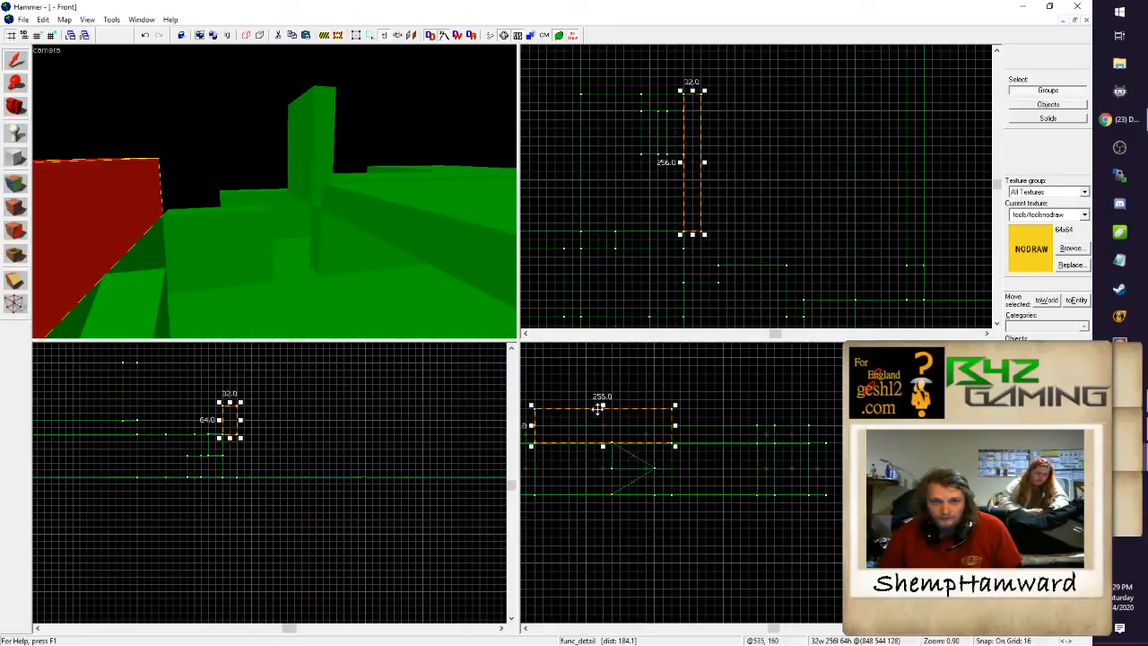
pyautogui.click(314, 123)
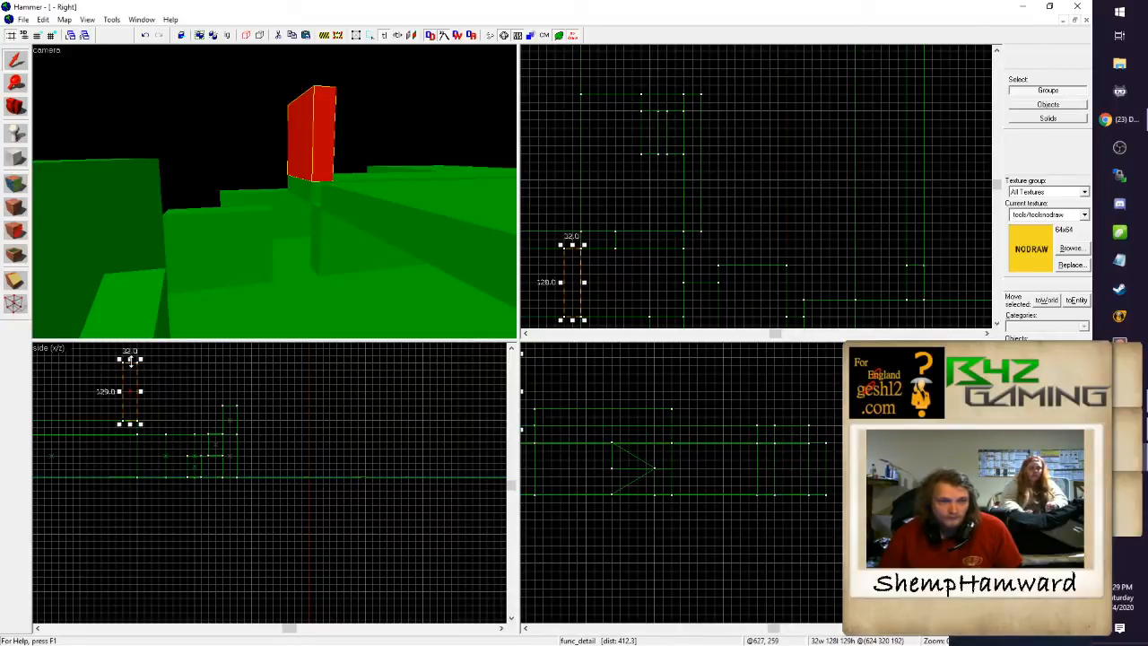
pyautogui.moveTo(130, 361); pyautogui.dragTo(130, 373)
# Step: Lower the top of the large 704 × 416 slab to a height of 17 units
pyautogui.press('w')
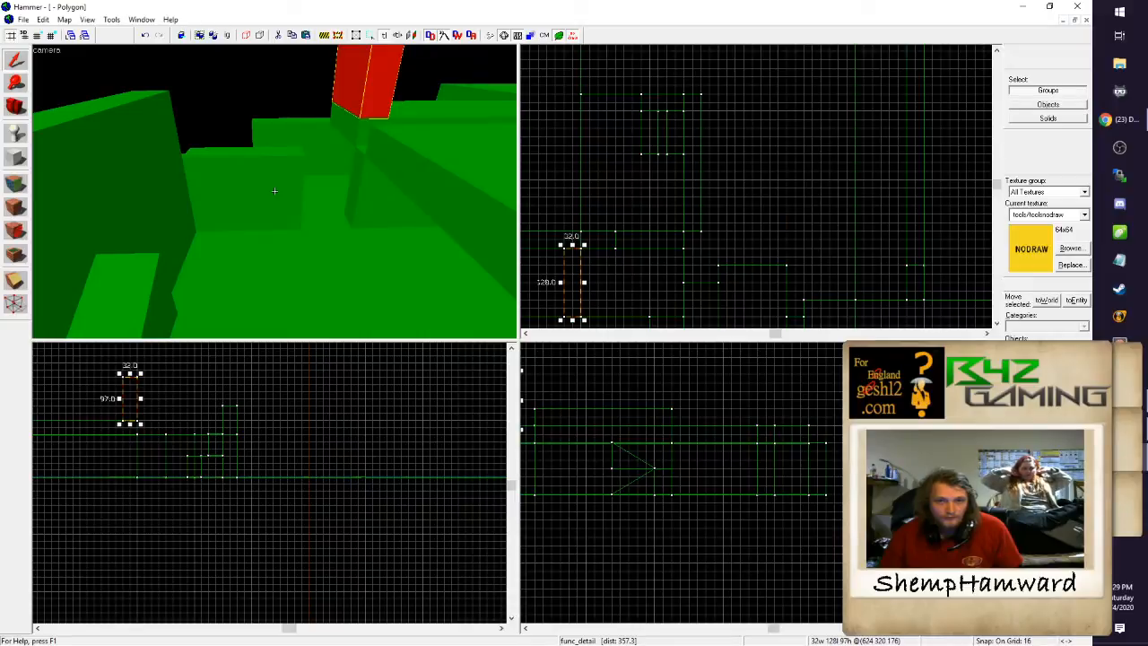
pyautogui.press('a')
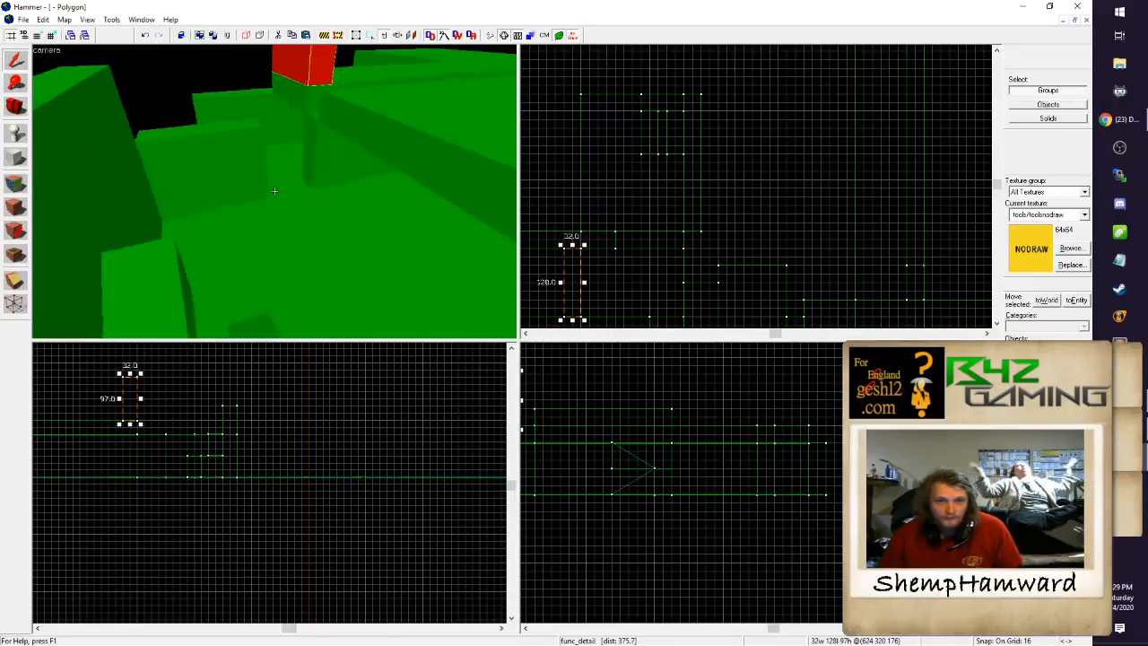
pyautogui.click(275, 191)
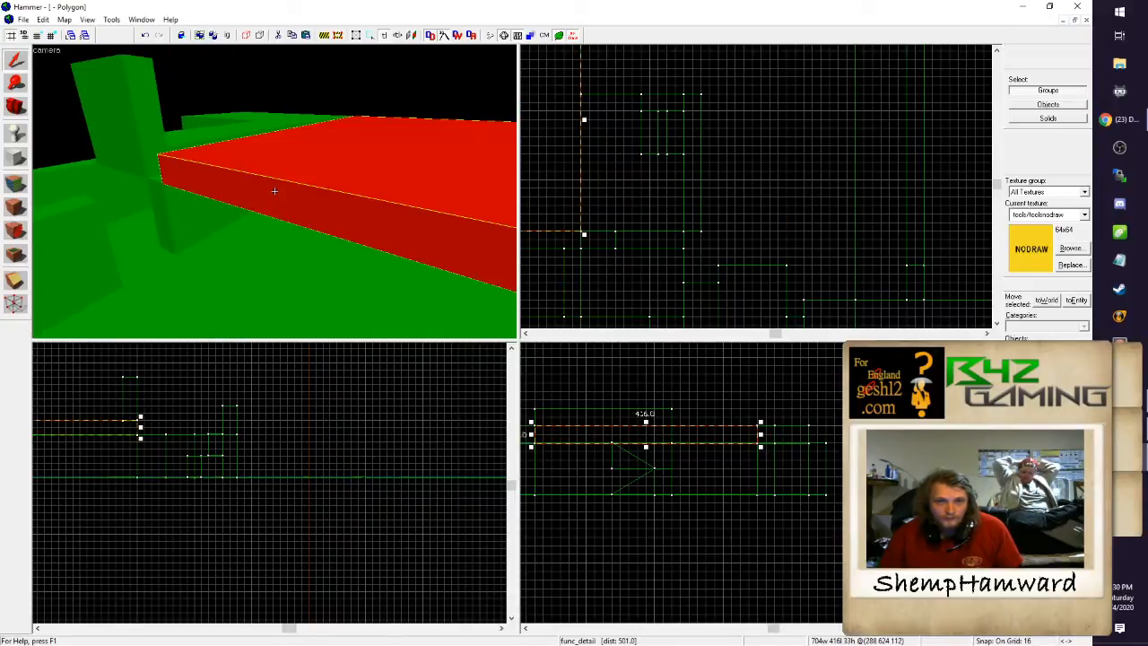
pyautogui.press('z')
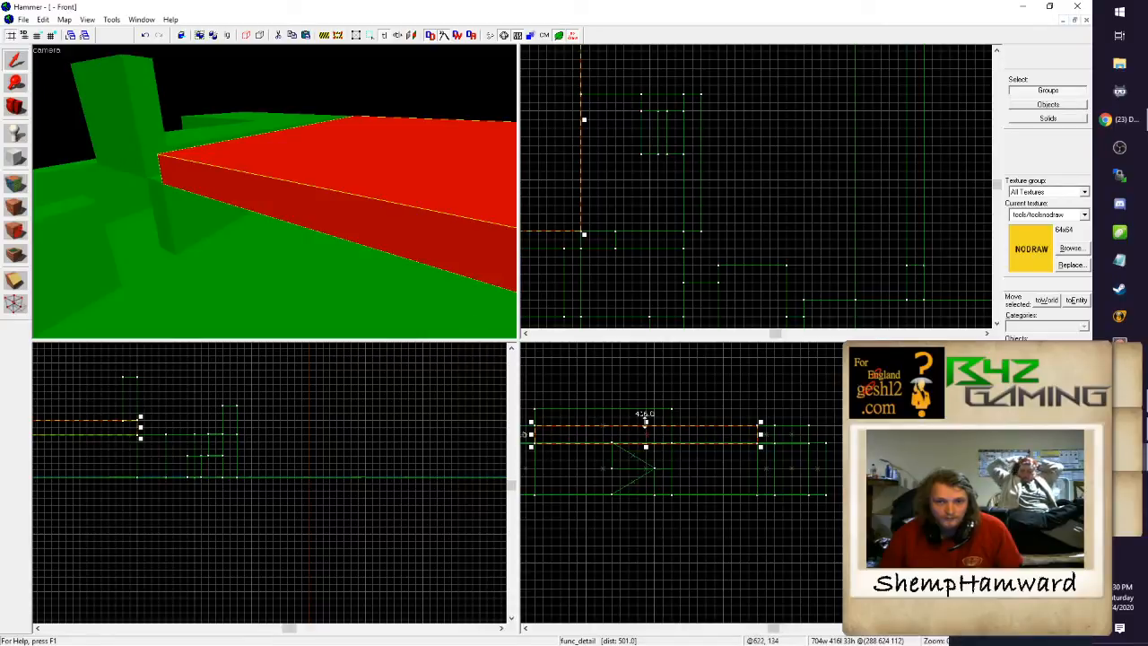
pyautogui.press('z')
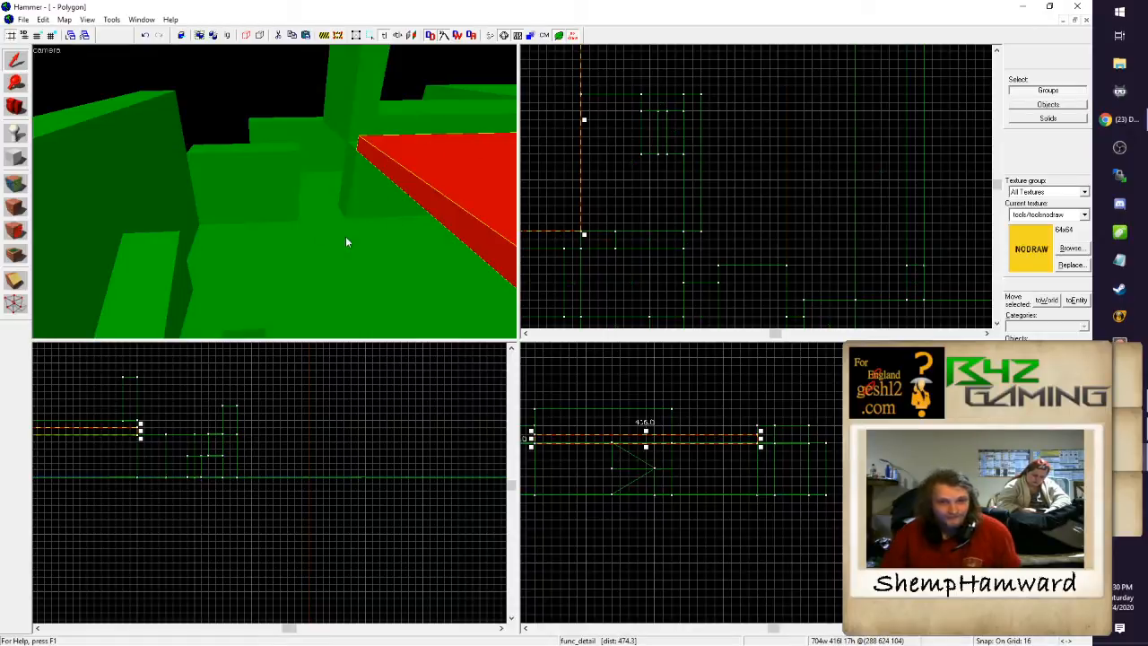
# Step: Examine the ramps, landing and surrounding walls from several angles beside the thinned slab
pyautogui.scroll(-7, 637, 216)
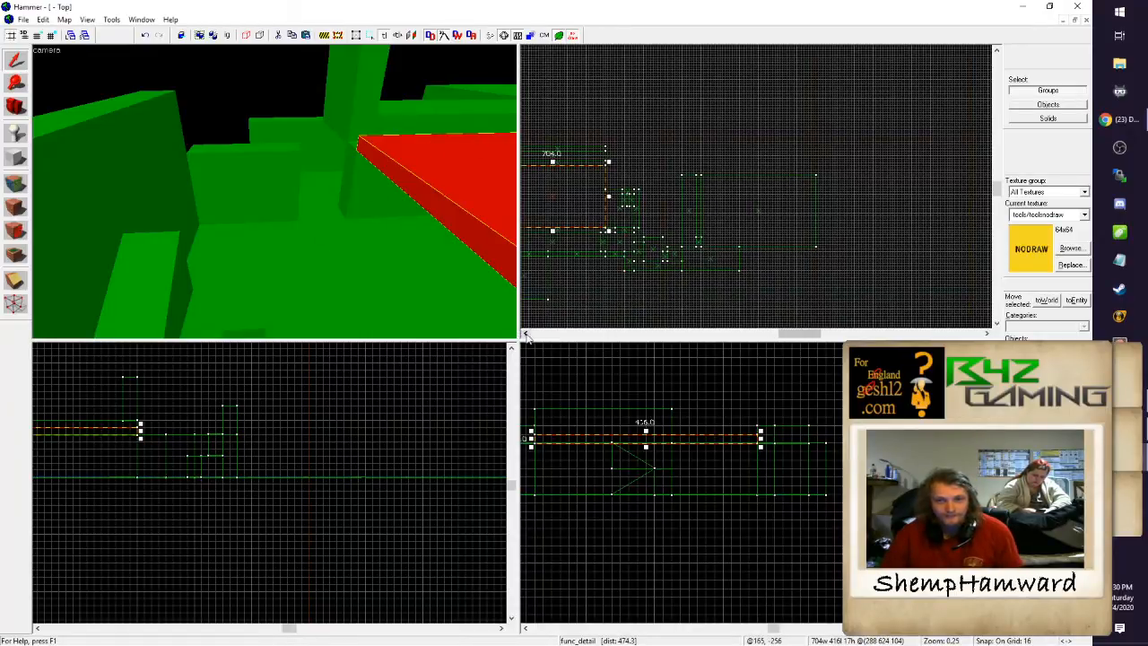
pyautogui.click(527, 334)
pyautogui.scroll(5, 828, 240)
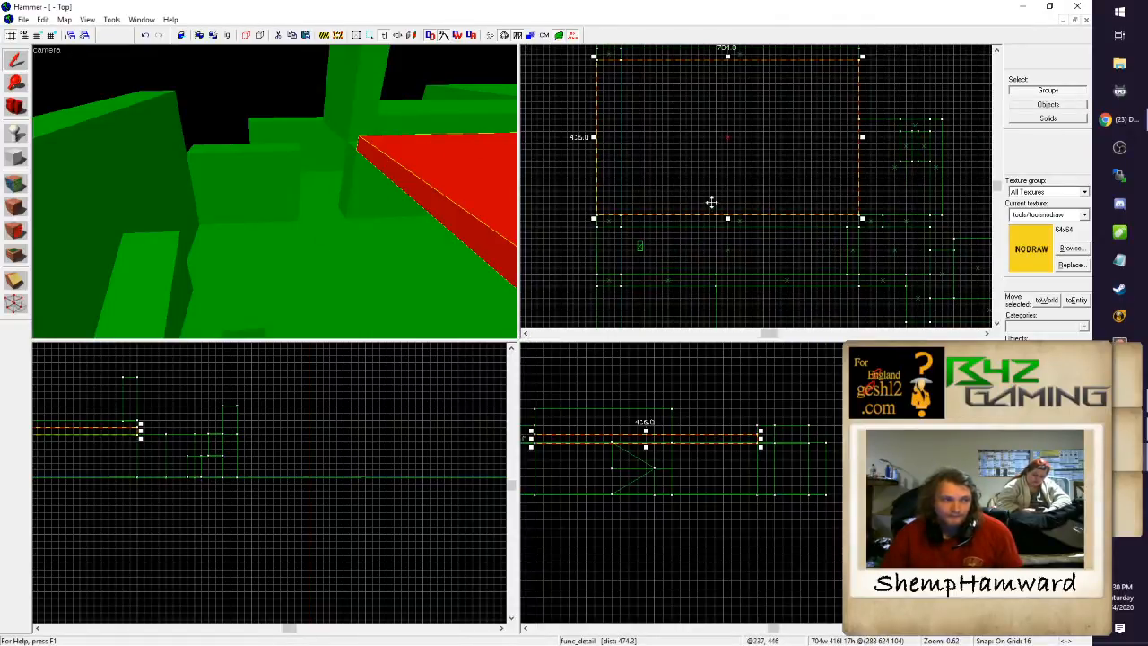
pyautogui.press('z')
pyautogui.press('w')
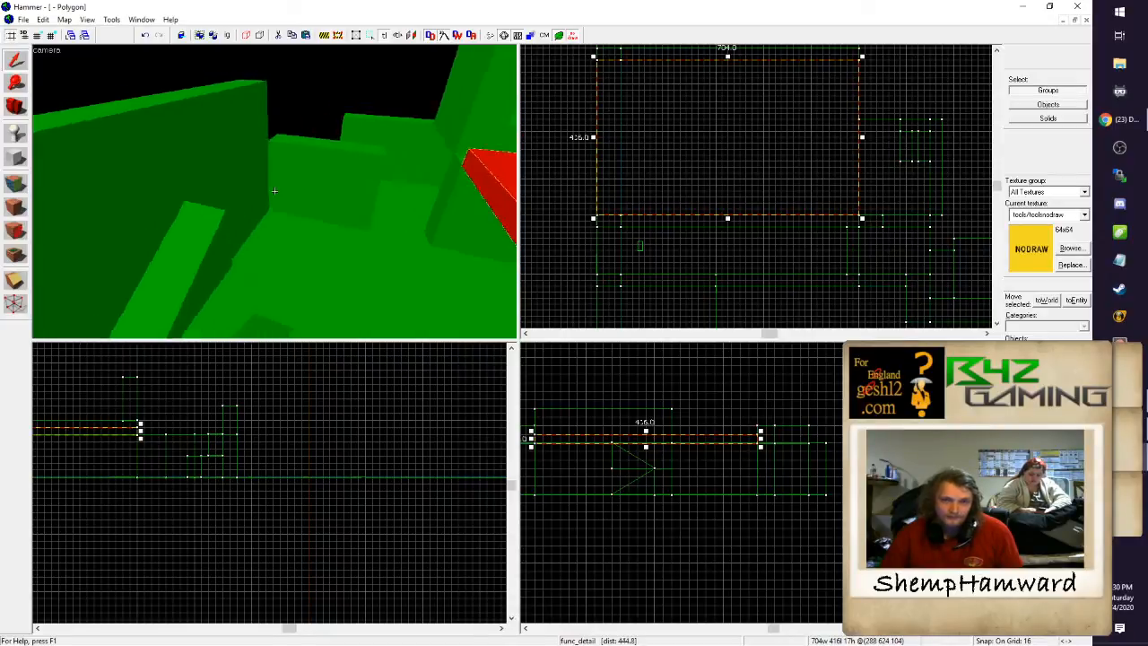
pyautogui.press('s')
pyautogui.press('d')
pyautogui.press('a')
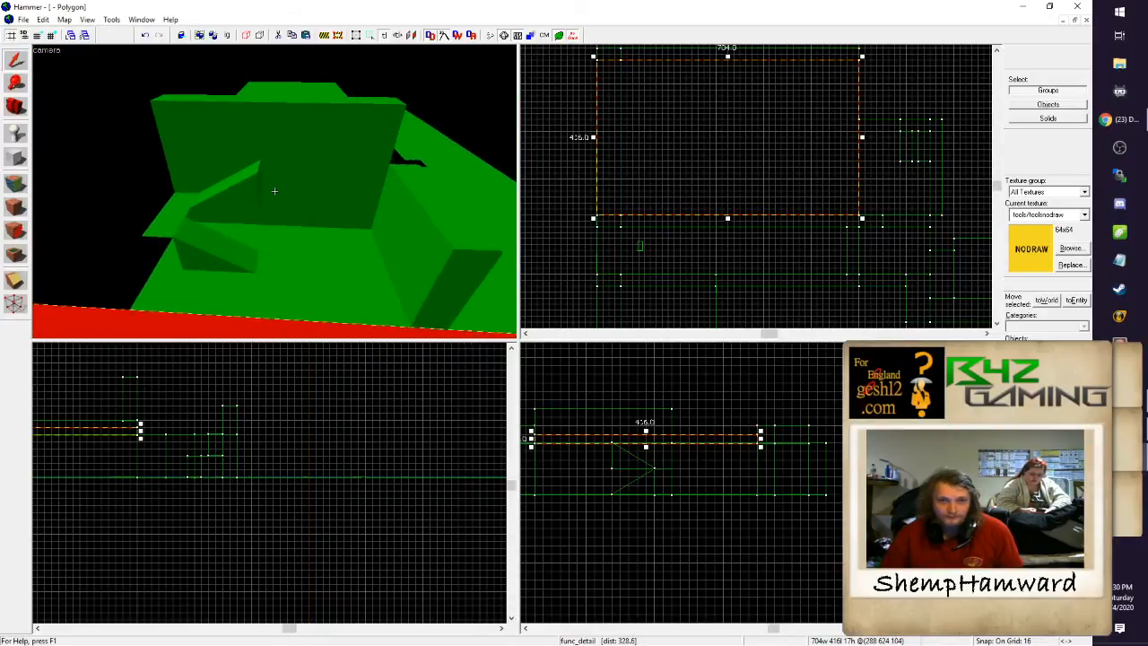
pyautogui.press('w')
pyautogui.press('s')
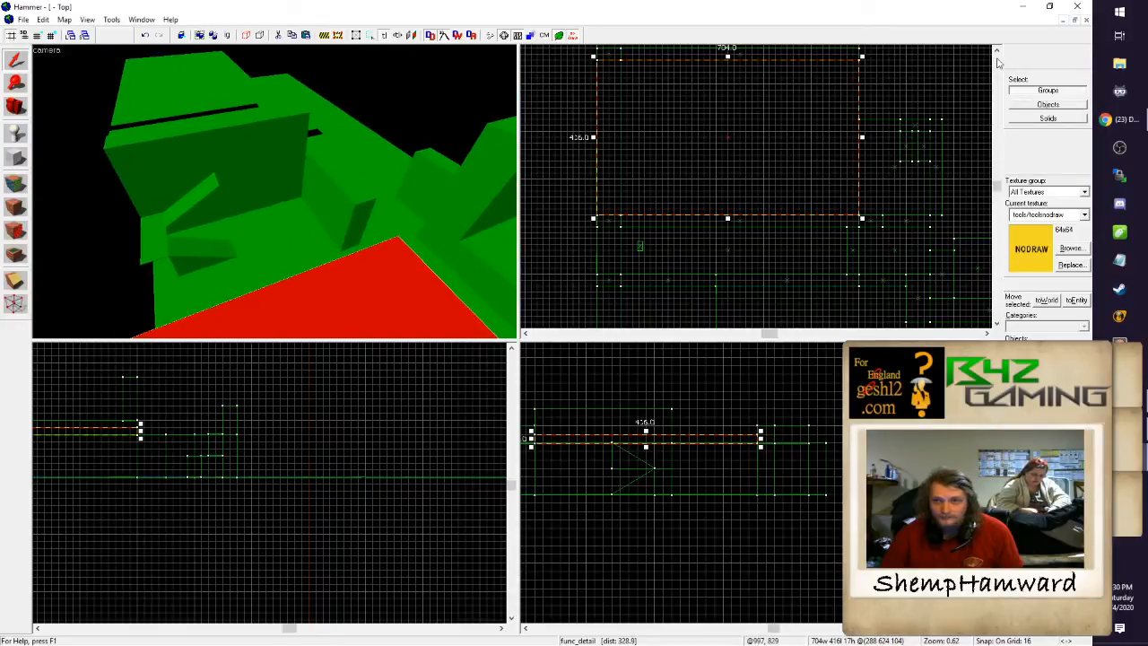
# Step: Copy the large thin slab over the ramp room and resize the copy to 192 × 192 units between the room's side walls
pyautogui.scroll(-4, 893, 240)
pyautogui.scroll(3, 879, 259)
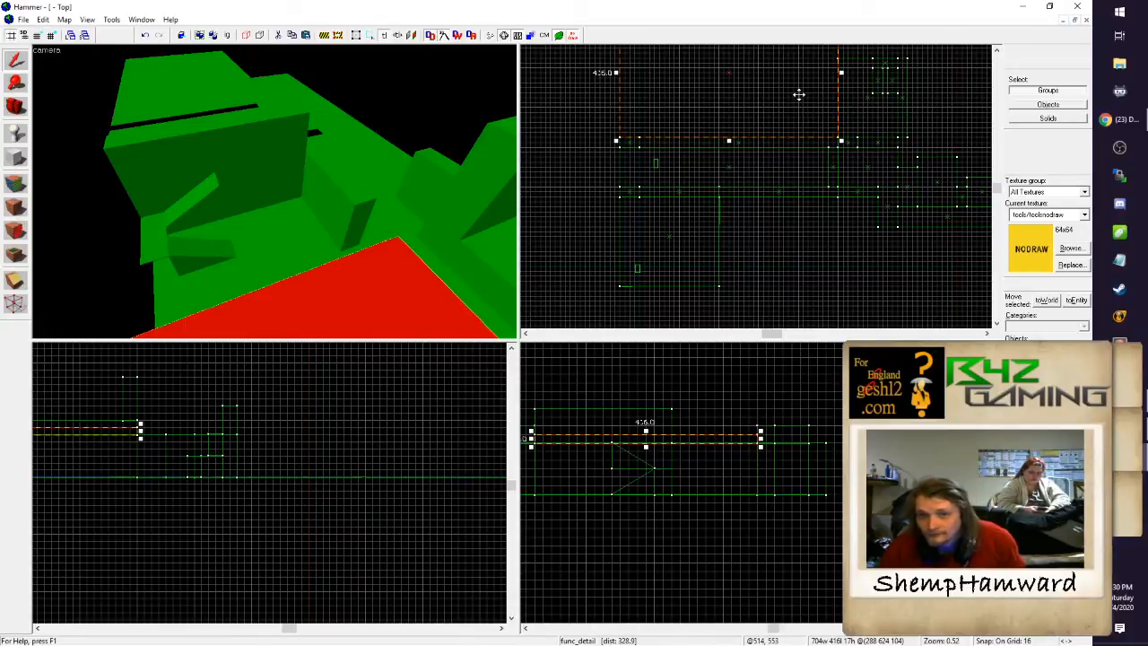
pyautogui.moveTo(799, 94); pyautogui.dragTo(856, 99)
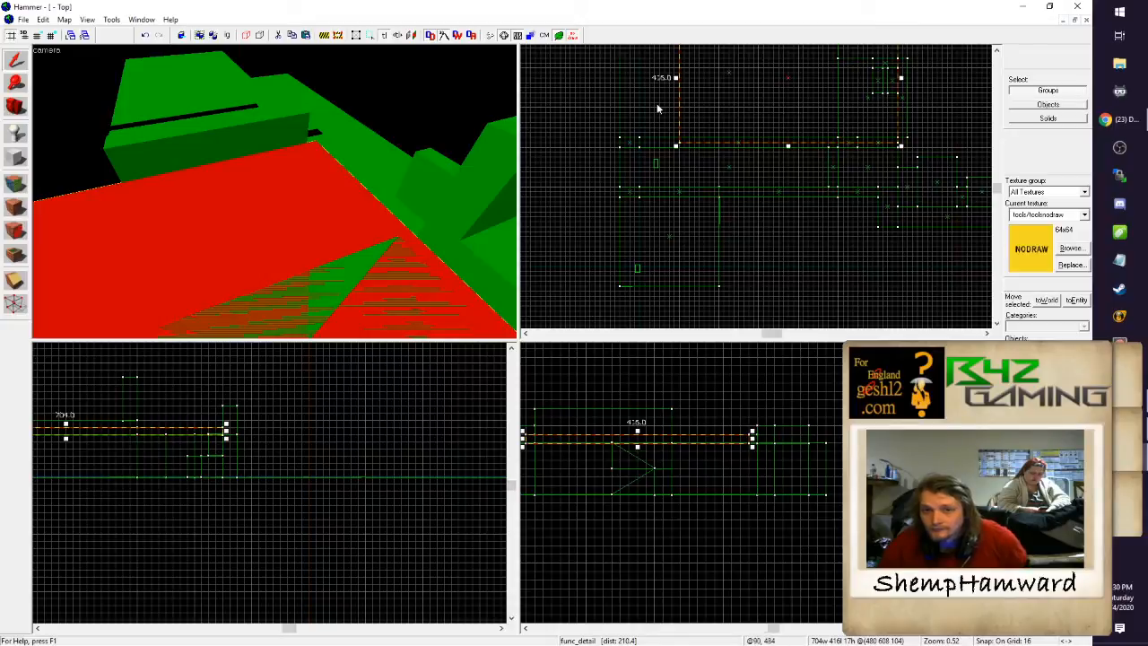
pyautogui.scroll(-4, 753, 97)
pyautogui.scroll(4, 860, 167)
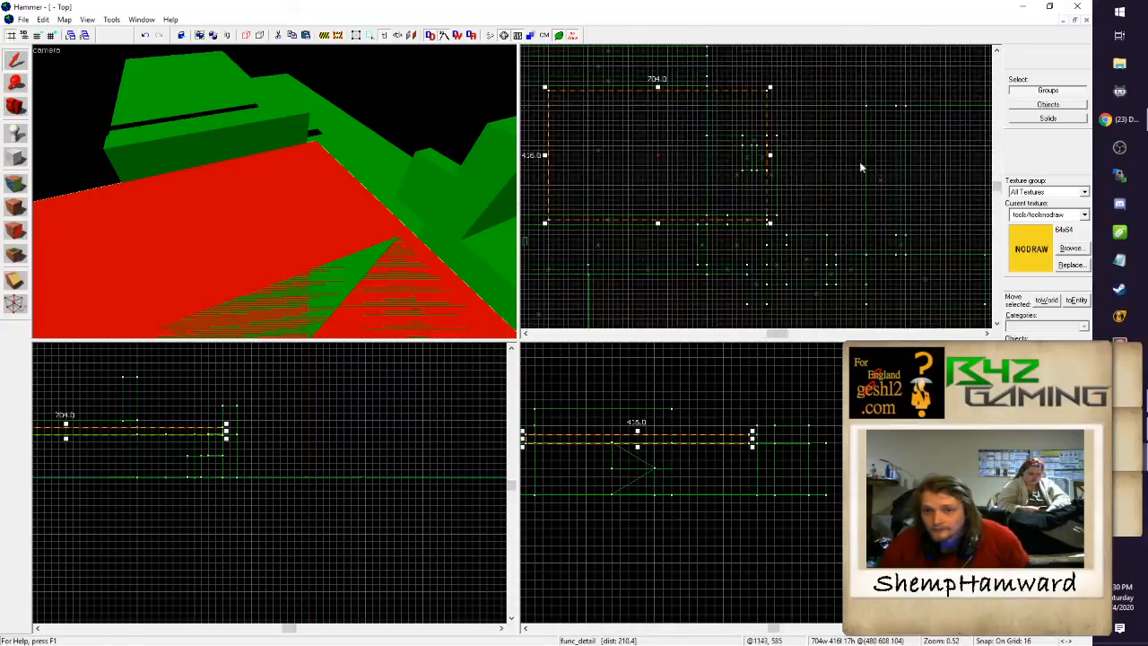
pyautogui.moveTo(545, 87)
pyautogui.mouseDown()
pyautogui.moveTo(718, 157)
pyautogui.moveTo(703, 151)
pyautogui.mouseUp()
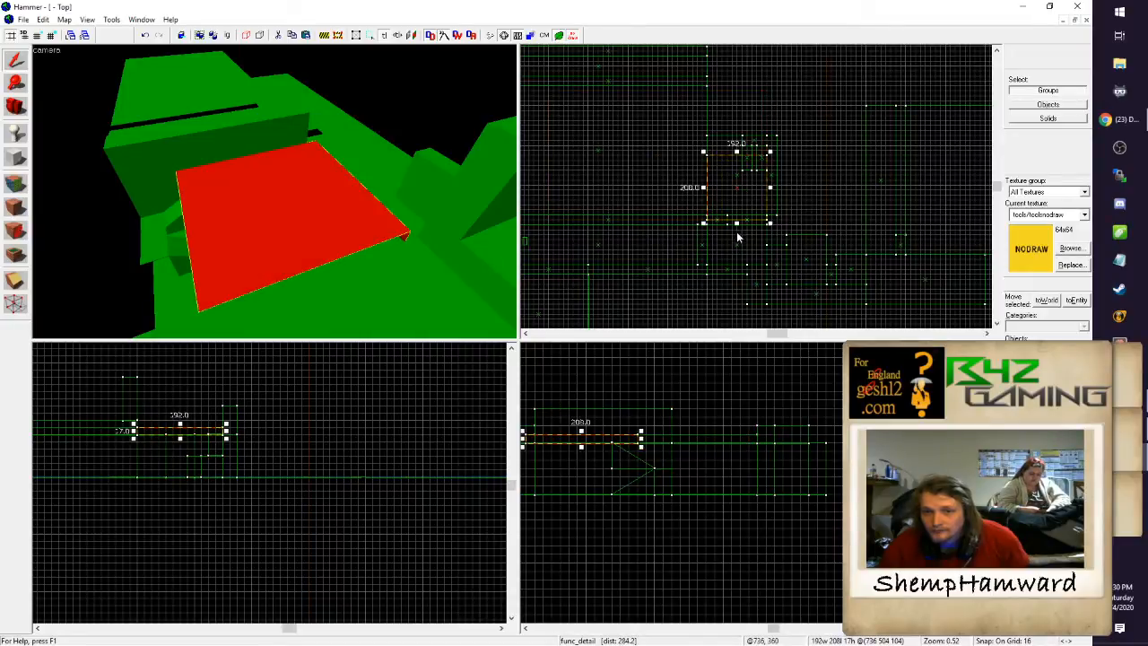
pyautogui.moveTo(736, 221); pyautogui.dragTo(735, 216)
# Step: Move the 192 × 192 slab 48 units south so its north edge meets the upper ramp's high end
pyautogui.press('z')
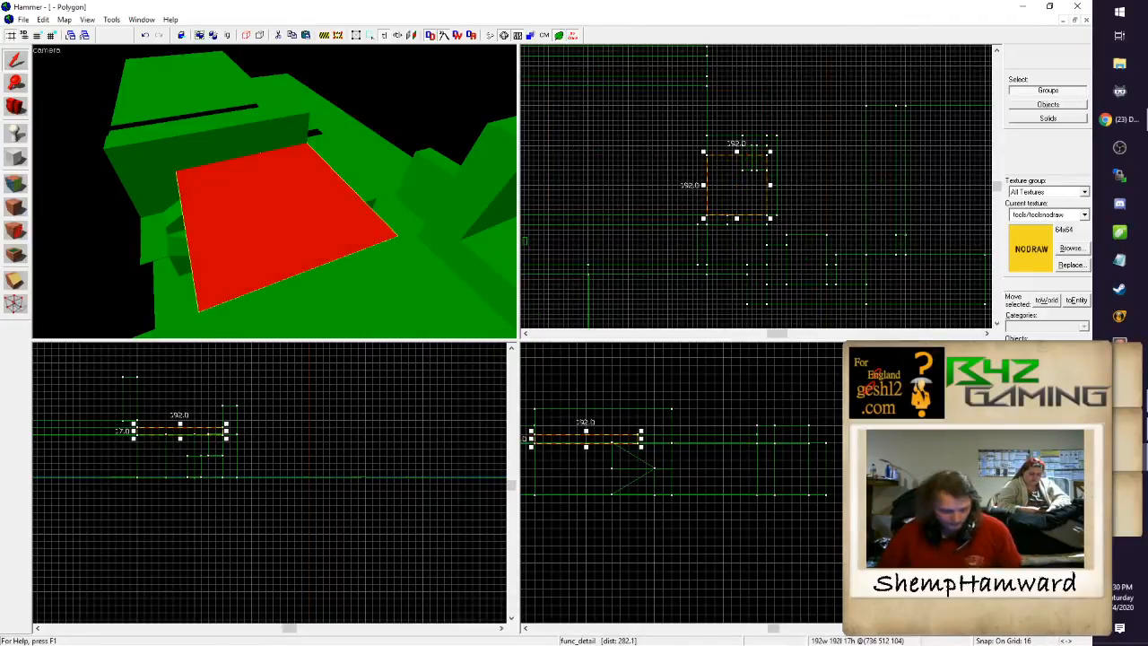
pyautogui.press('w')
pyautogui.press('s')
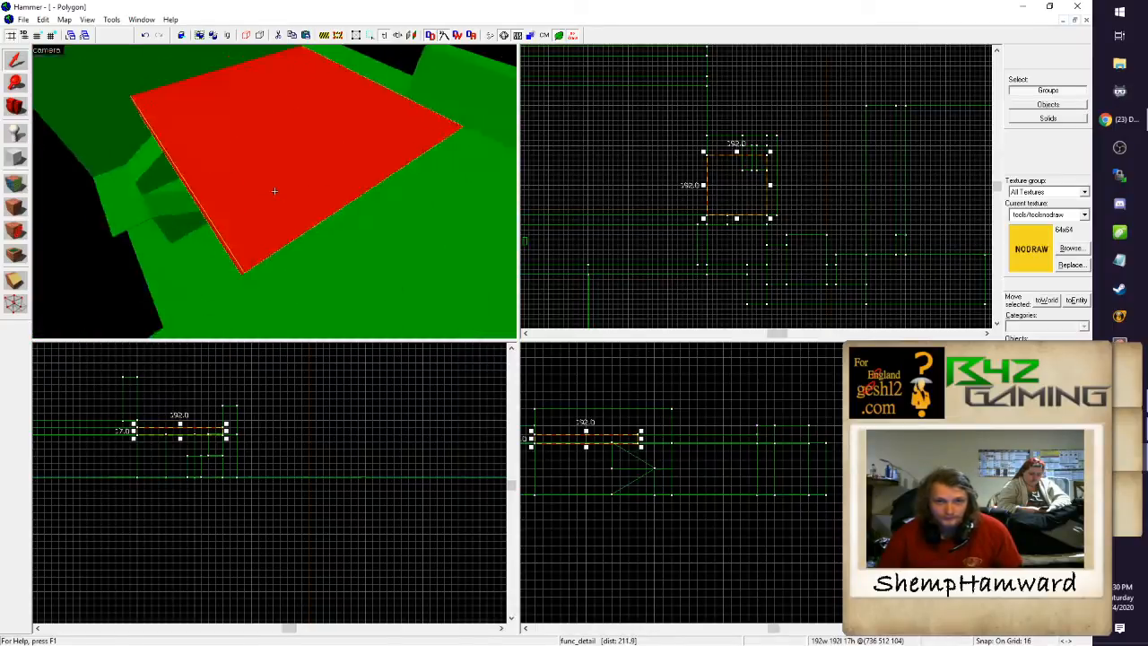
pyautogui.press('w')
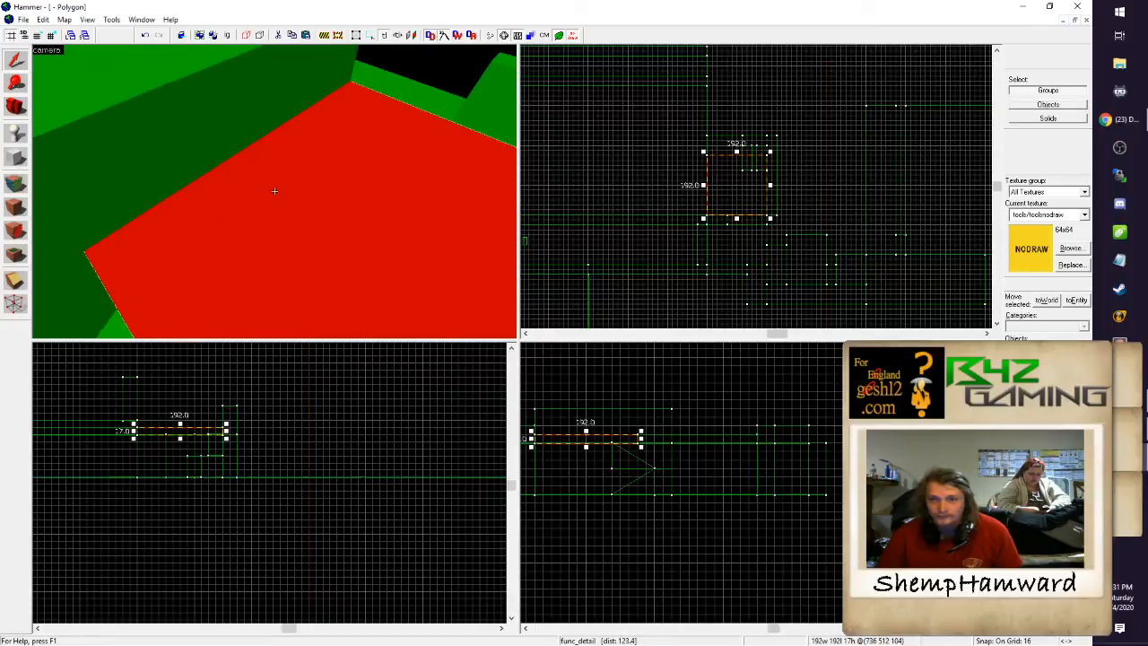
pyautogui.press('z')
pyautogui.moveTo(742, 189); pyautogui.dragTo(741, 203)
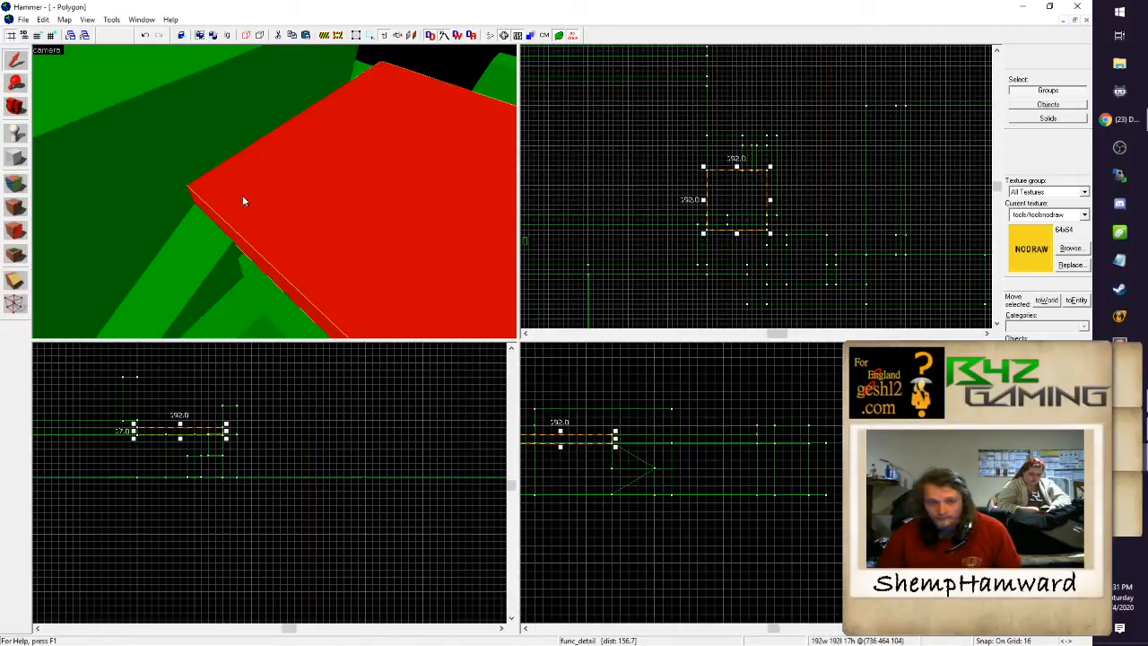
# Step: Raise the top of the upper ramp to a height of 64 units so it is level with the slab's top
pyautogui.press('z')
pyautogui.press('w')
pyautogui.press('z')
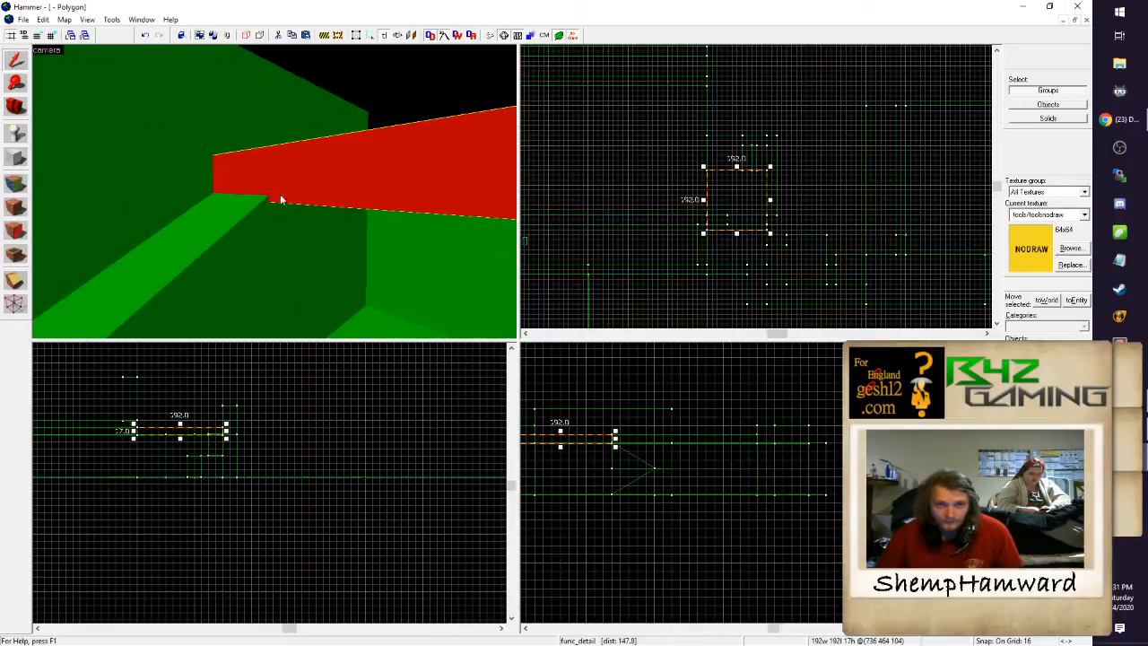
pyautogui.press('z')
pyautogui.press('d')
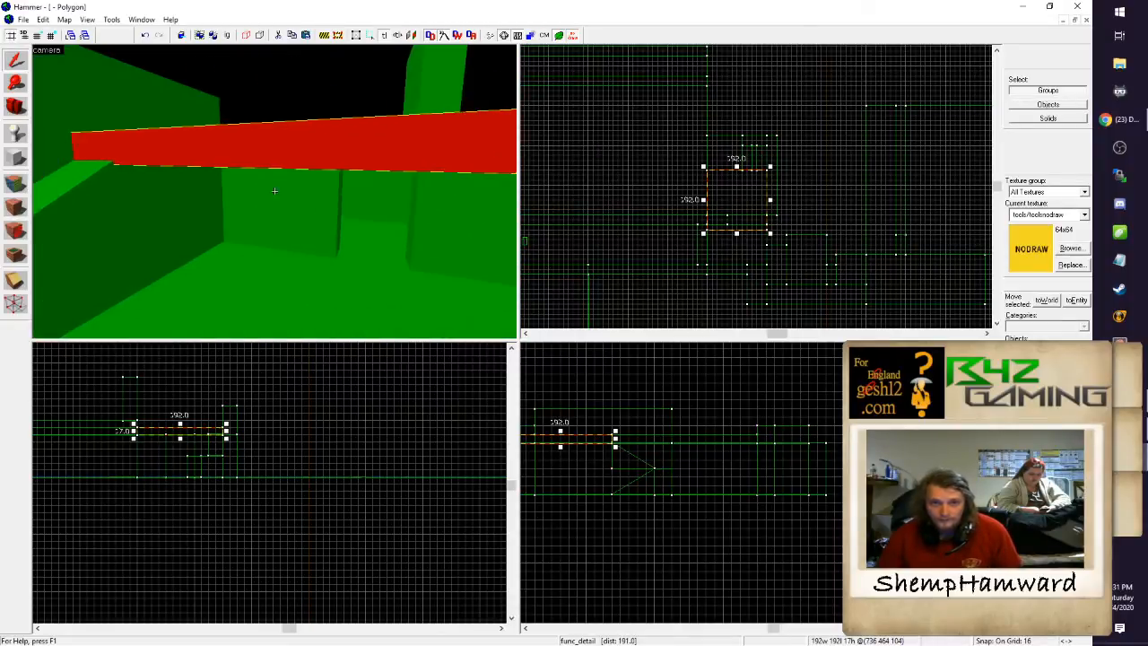
pyautogui.click(275, 190)
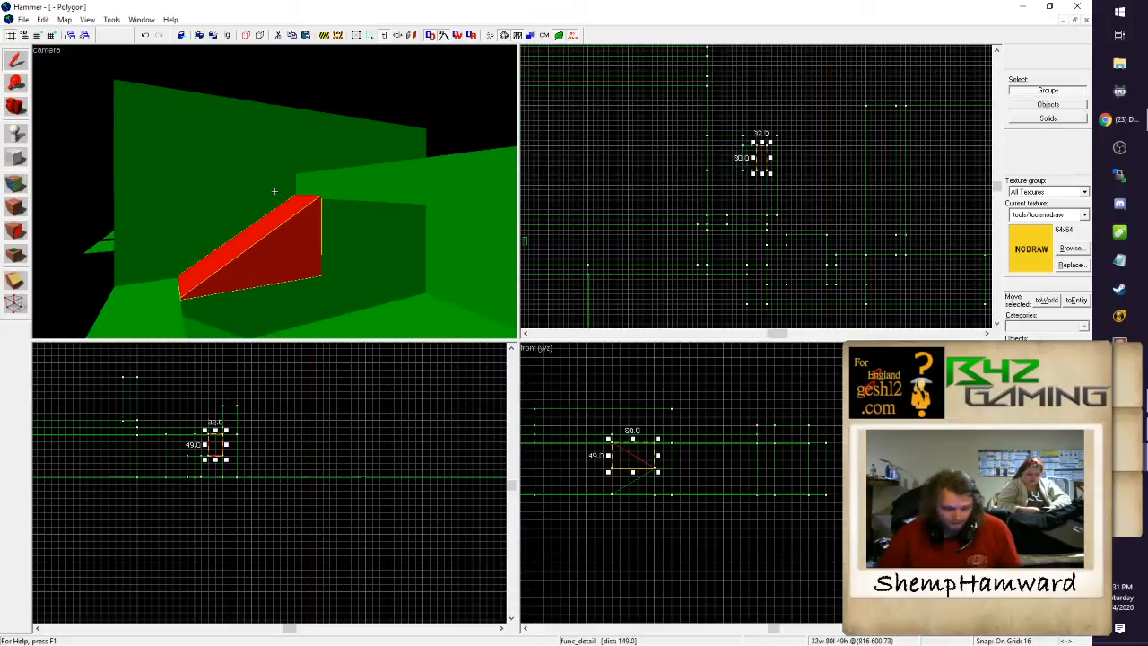
pyautogui.click(633, 442)
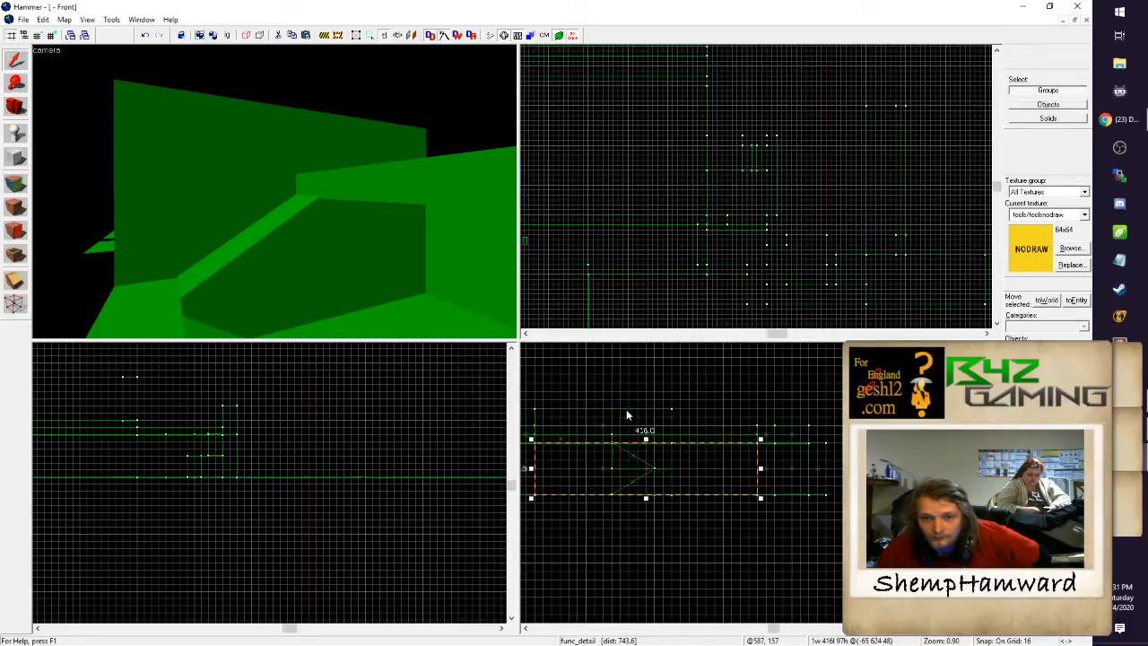
pyautogui.click(289, 194)
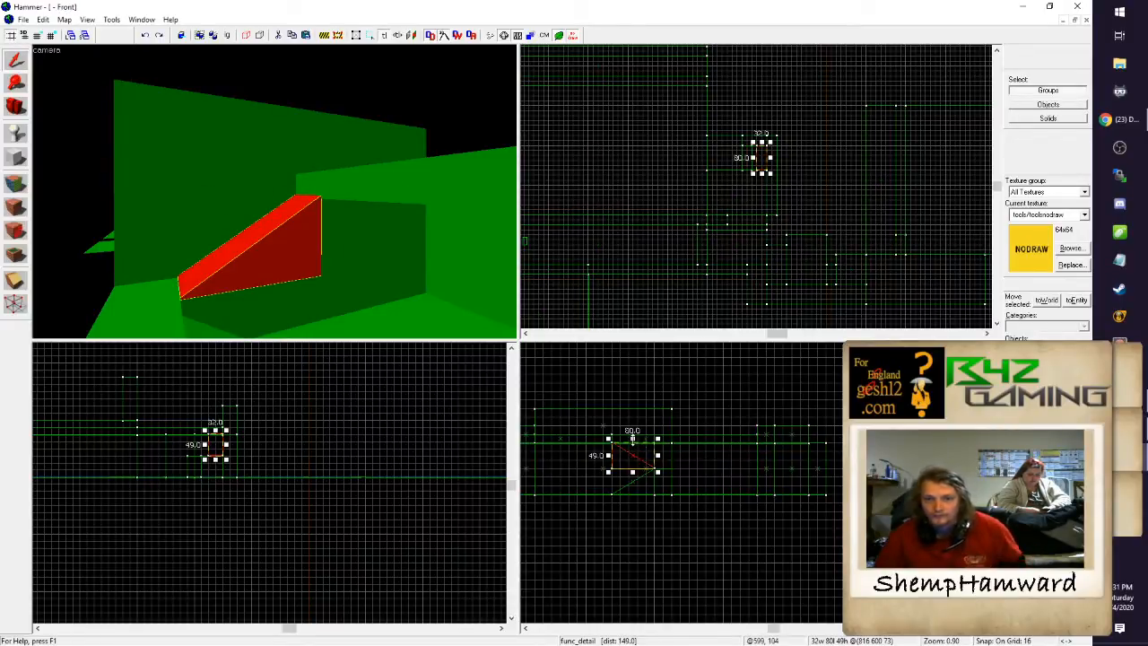
pyautogui.moveTo(632, 439); pyautogui.dragTo(632, 431)
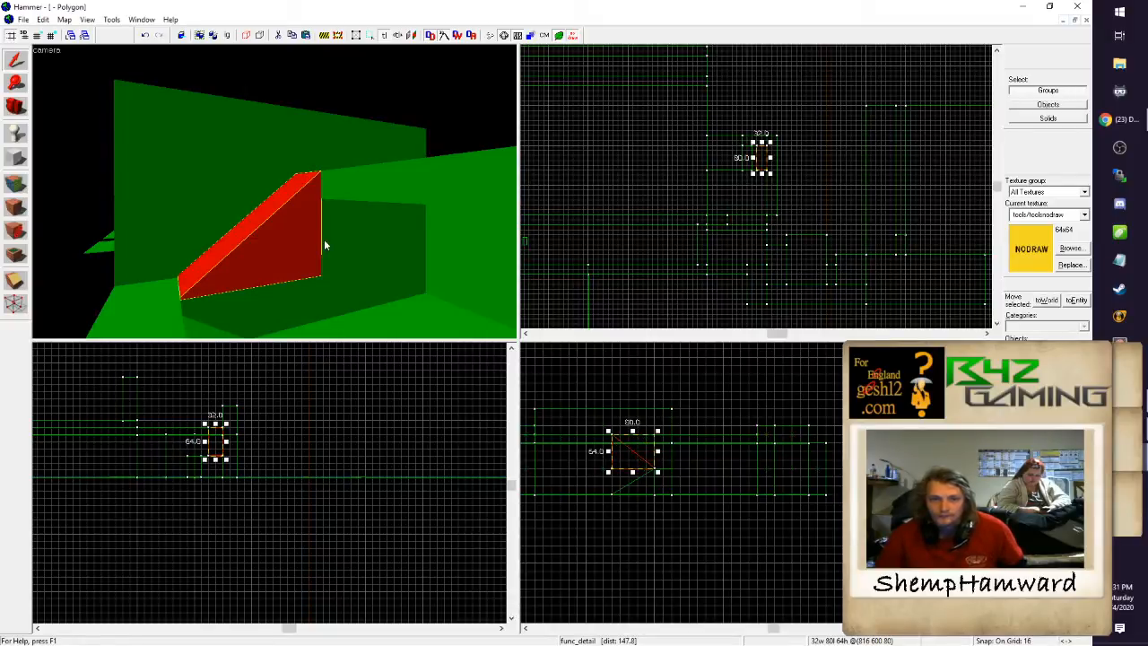
# Step: Shorten the slab to 128 units deep from its north edge and lengthen the upper ramp southward to 112 units
pyautogui.click(367, 188)
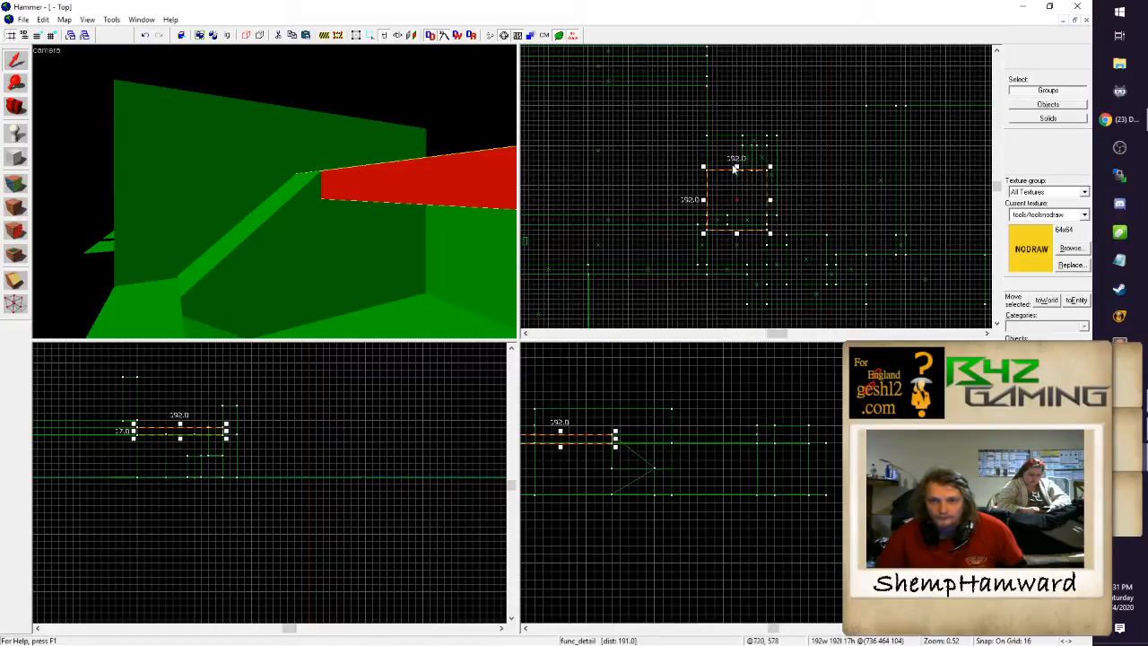
pyautogui.moveTo(735, 166)
pyautogui.mouseDown()
pyautogui.moveTo(736, 186)
pyautogui.moveTo(761, 185)
pyautogui.mouseUp()
pyautogui.click(283, 217)
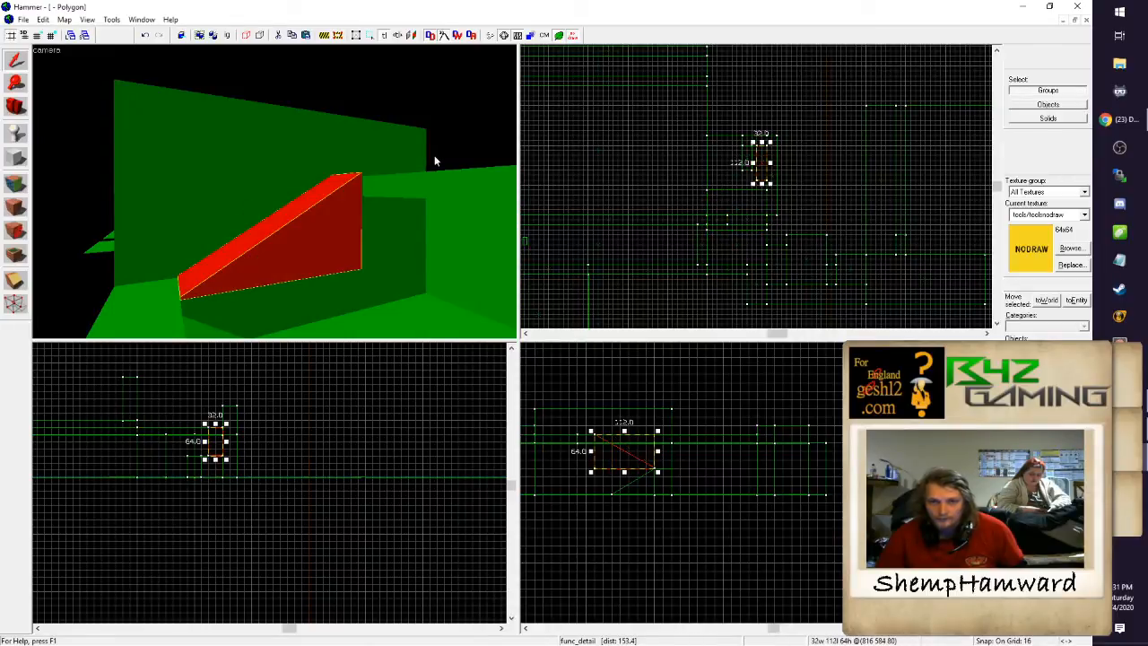
# Step: Extend the slab's north edge to a depth of 160 units so it meets the high end of the lengthened ramp
pyautogui.press('z')
pyautogui.press('w')
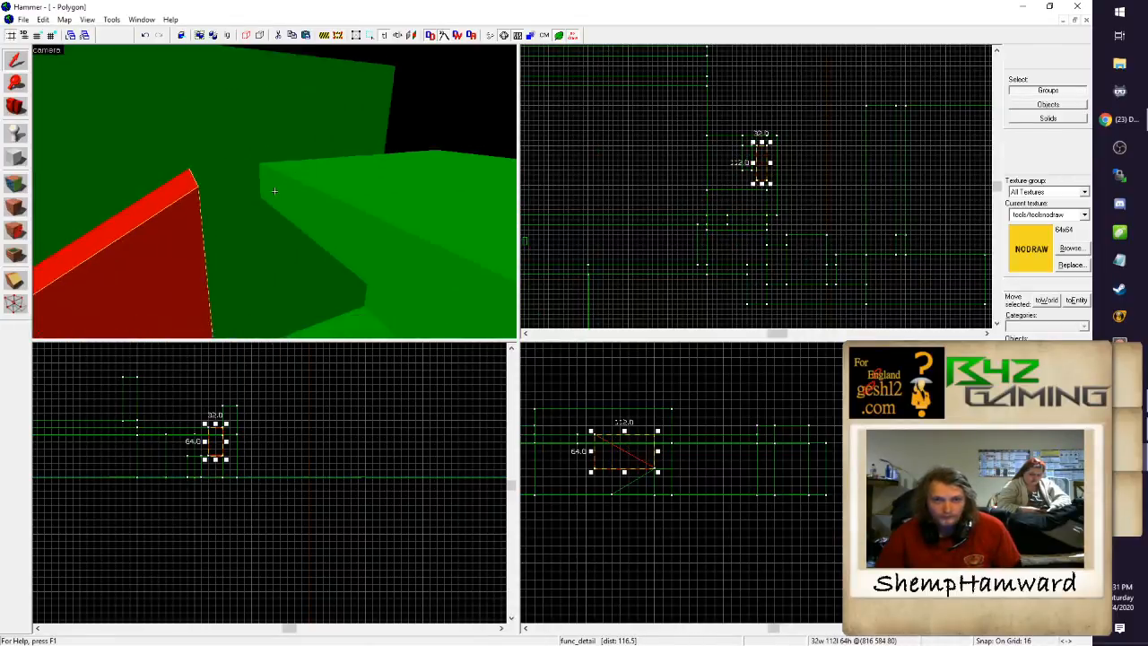
pyautogui.press('z')
pyautogui.click(451, 197)
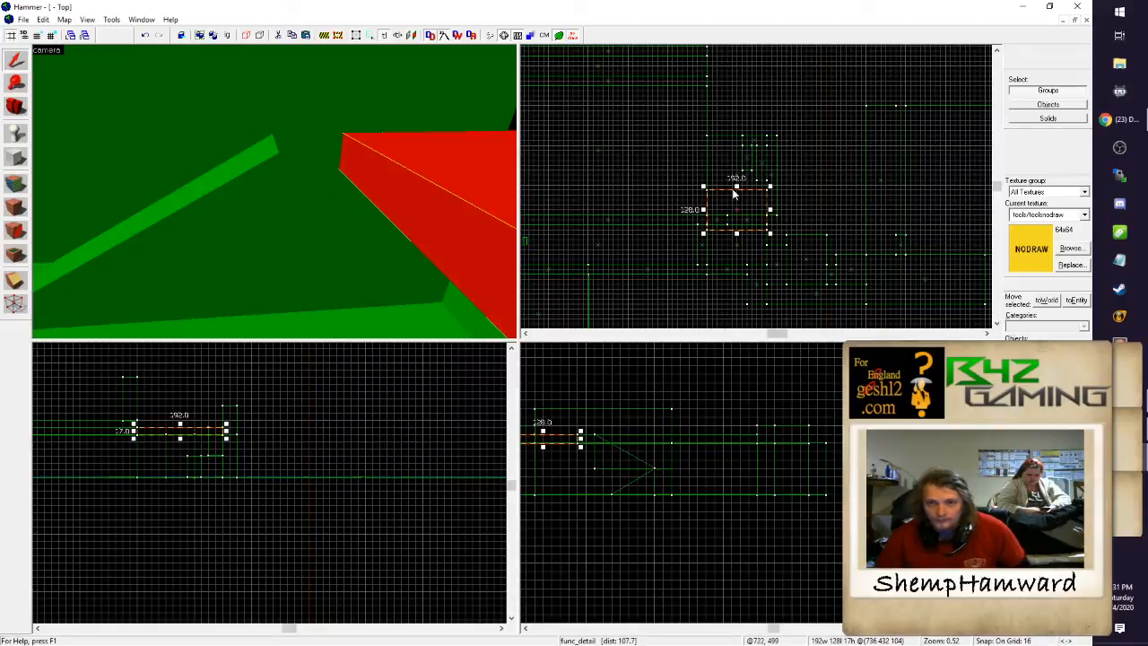
pyautogui.moveTo(736, 179); pyautogui.dragTo(736, 175)
# Step: Examine the joint between the upper ramp and the slab, and the surrounding walls, from several angles
pyautogui.press('z')
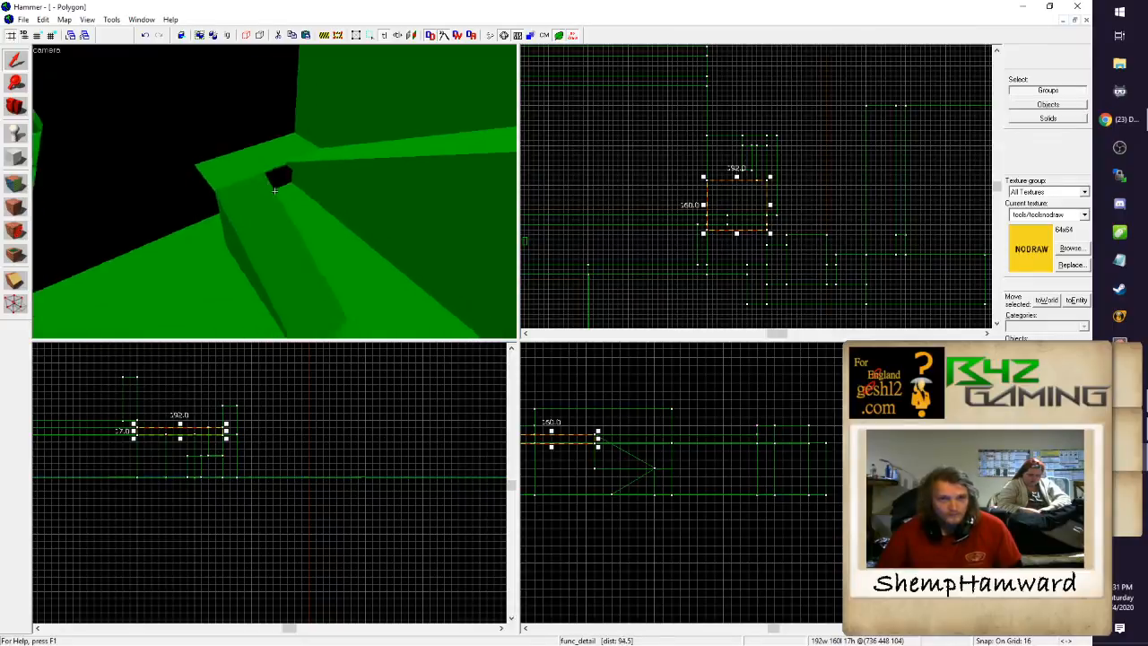
pyautogui.press('a')
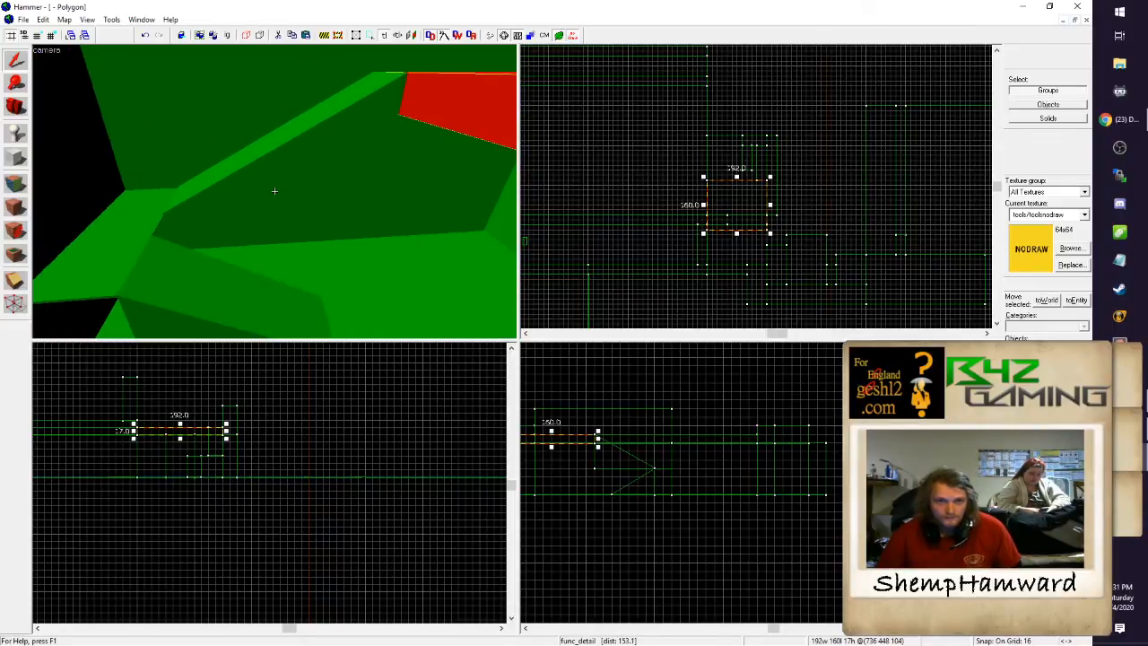
pyautogui.press('a')
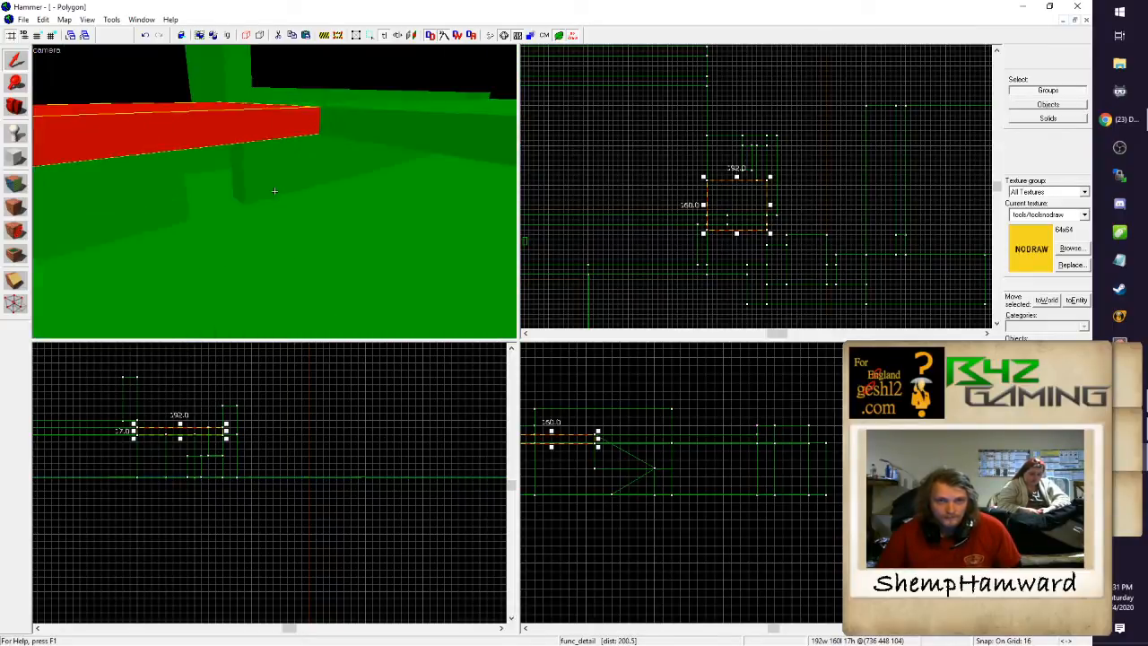
pyautogui.press('s')
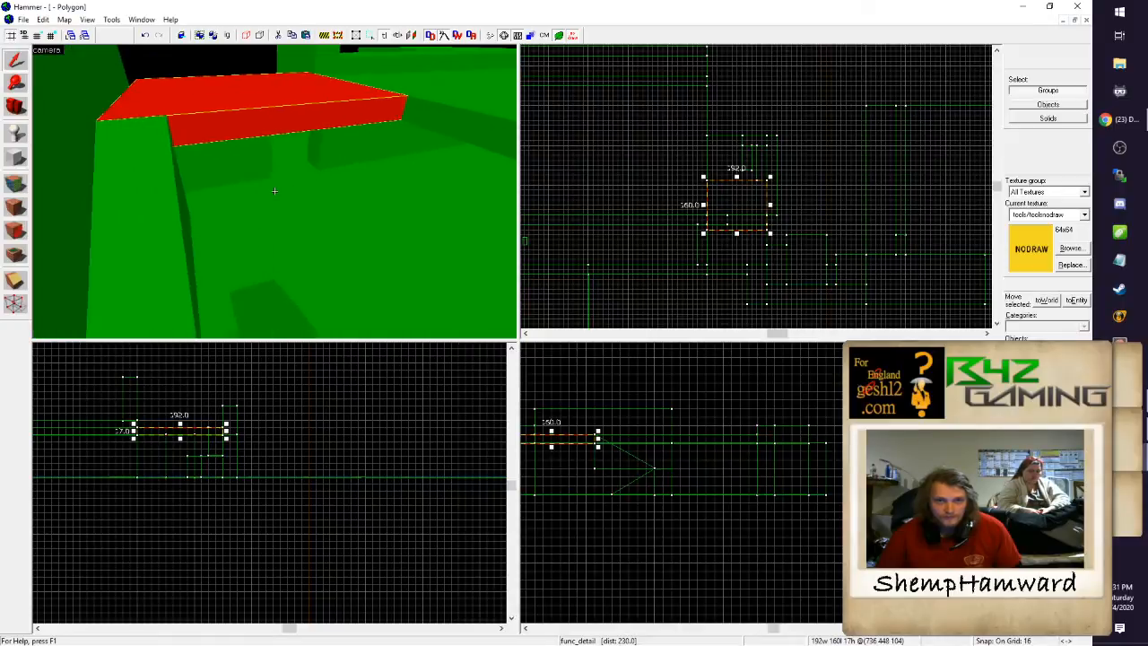
pyautogui.press('w')
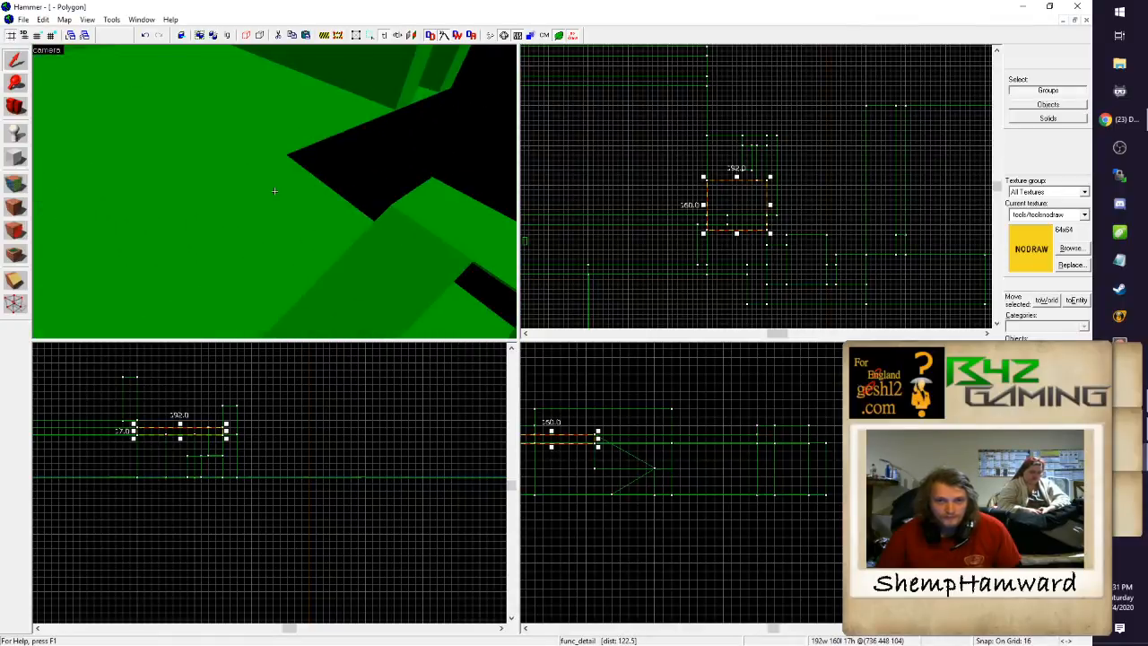
pyautogui.press('s')
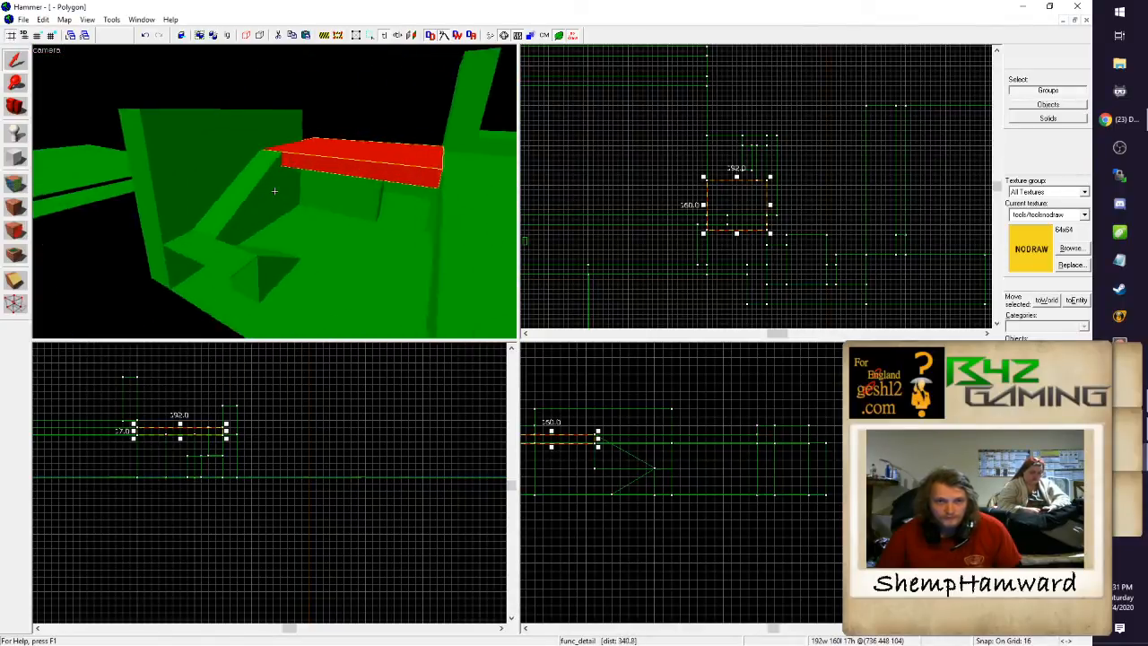
pyautogui.press('w')
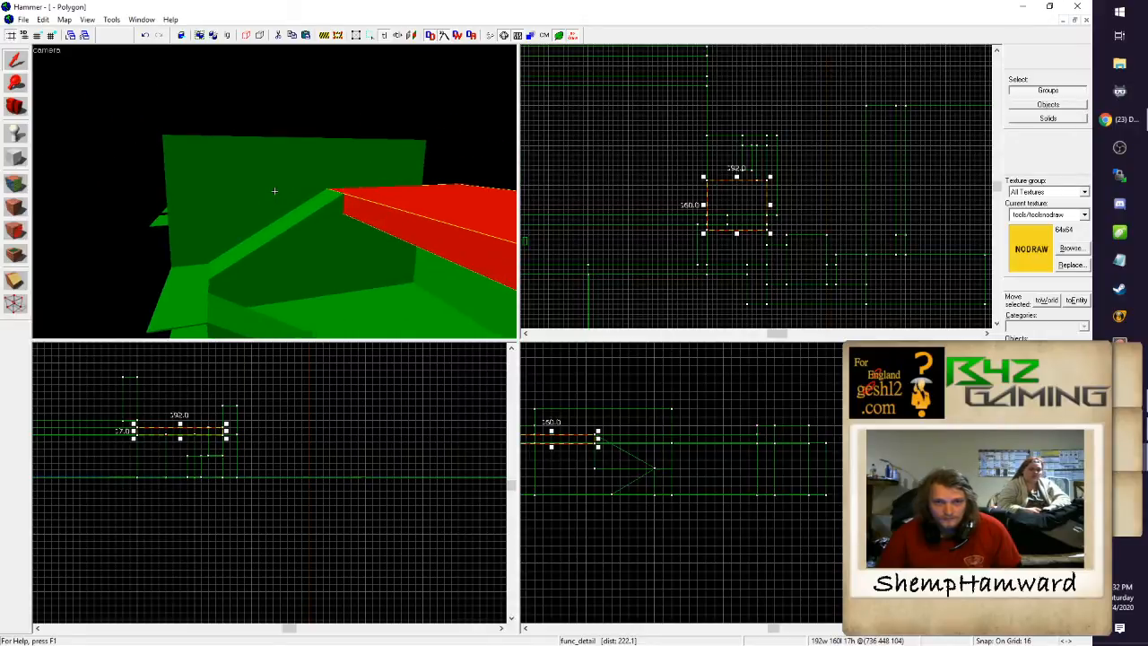
pyautogui.press('w')
# Step: Raise the top of the 256-unit-long wall on the ramp room's east side to a height of 80 units
pyautogui.click(275, 191)
pyautogui.press('z')
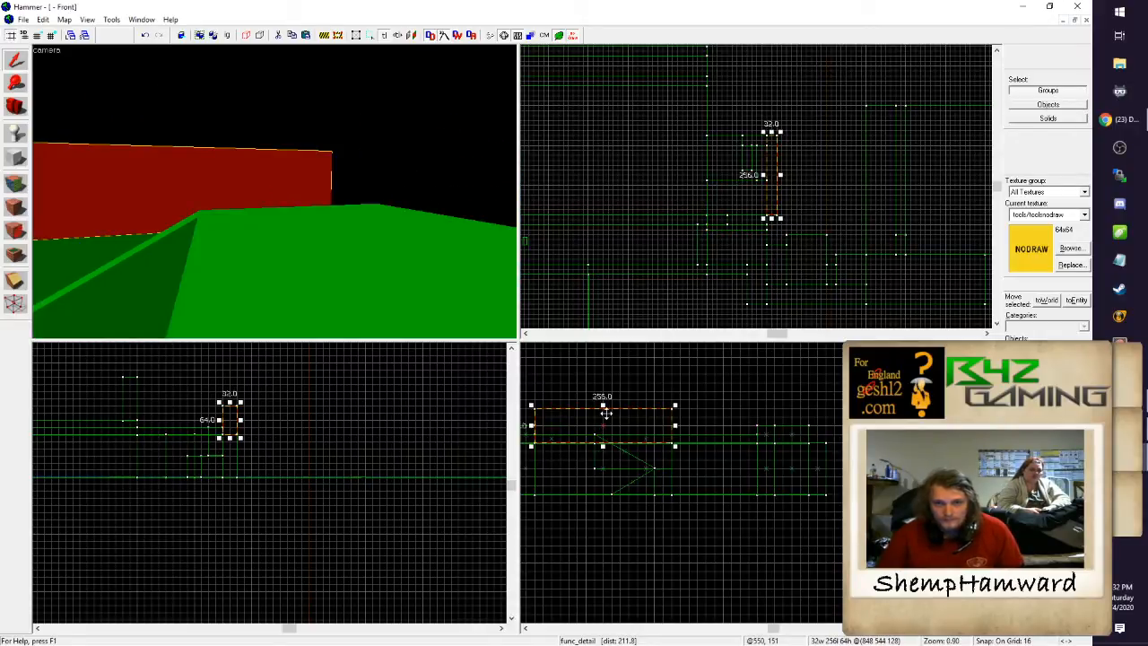
pyautogui.moveTo(604, 406); pyautogui.dragTo(606, 398)
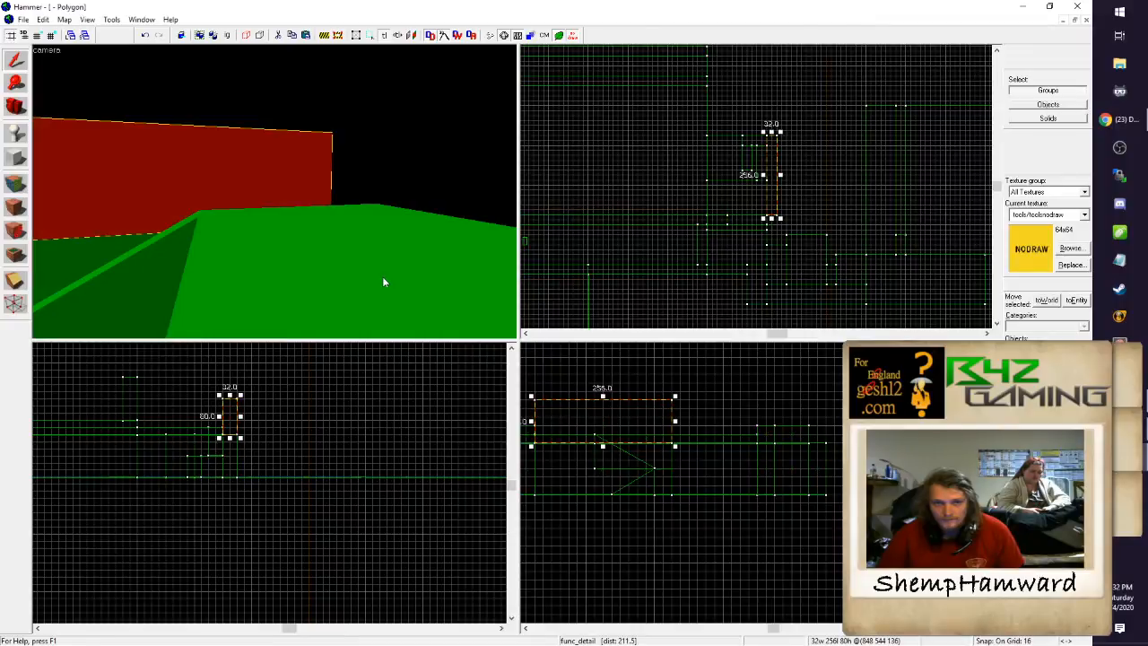
# Step: Try to copy the 192 × 160 slab 64 units north over the ramps
pyautogui.press('z')
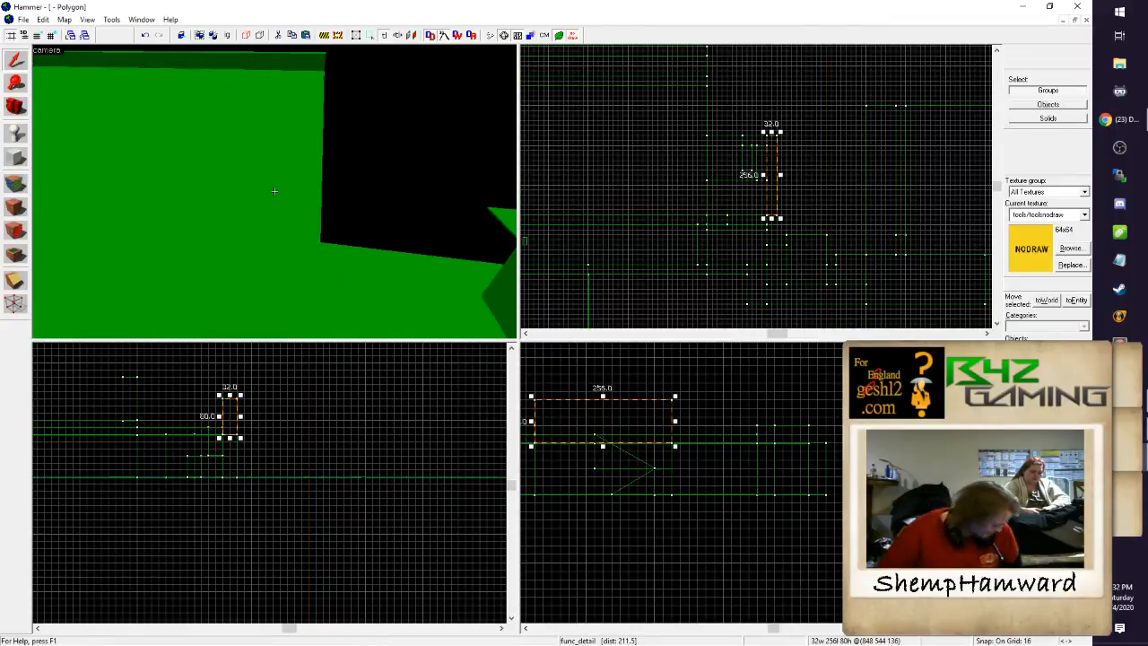
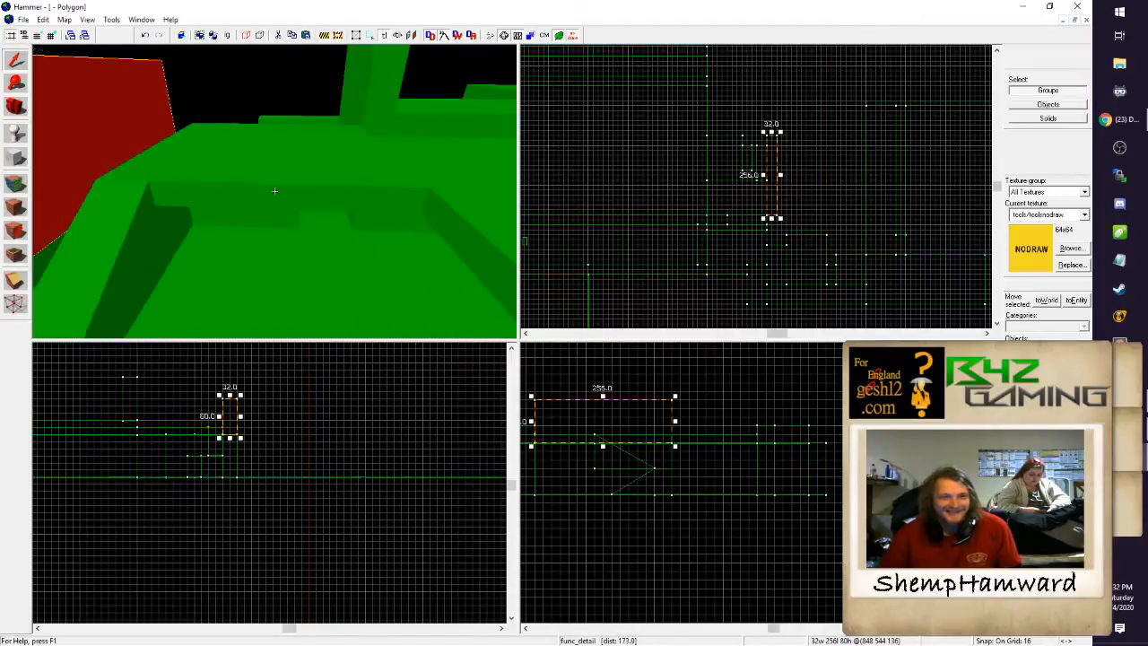
pyautogui.click(274, 190)
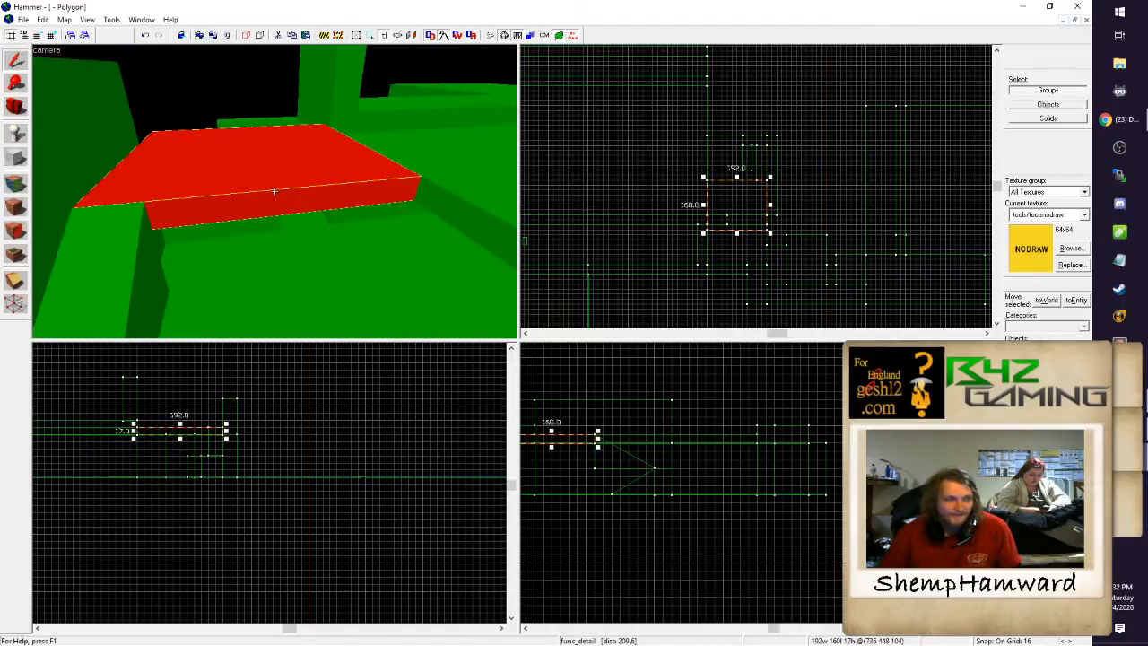
pyautogui.press('z')
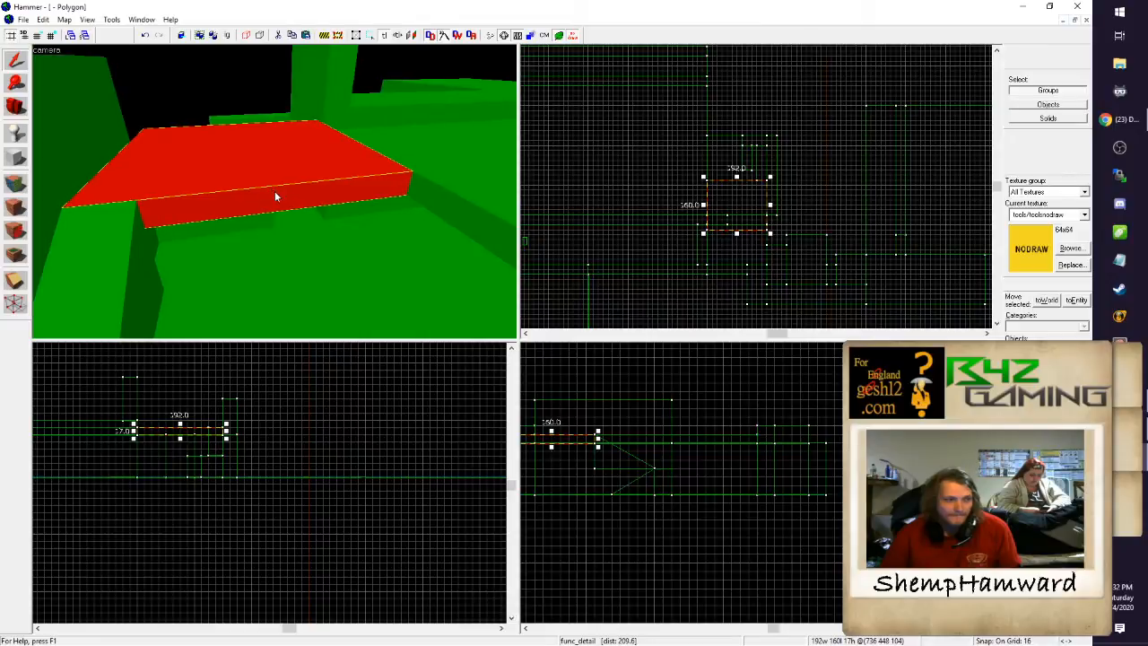
pyautogui.scroll(-5, 689, 267)
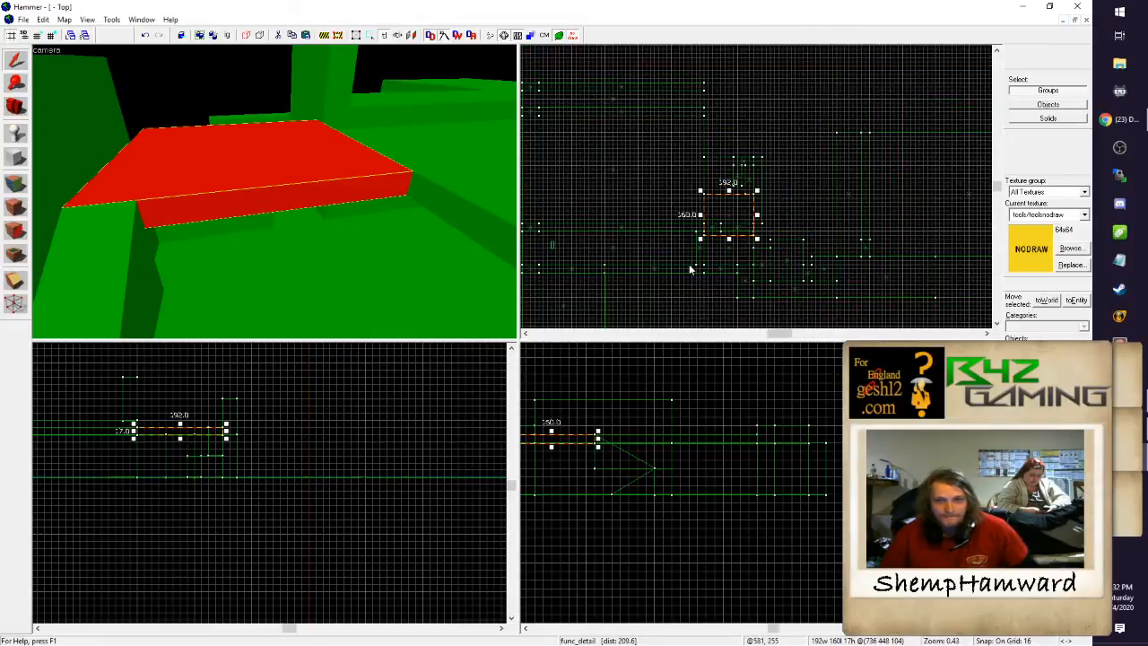
pyautogui.scroll(7, 715, 278)
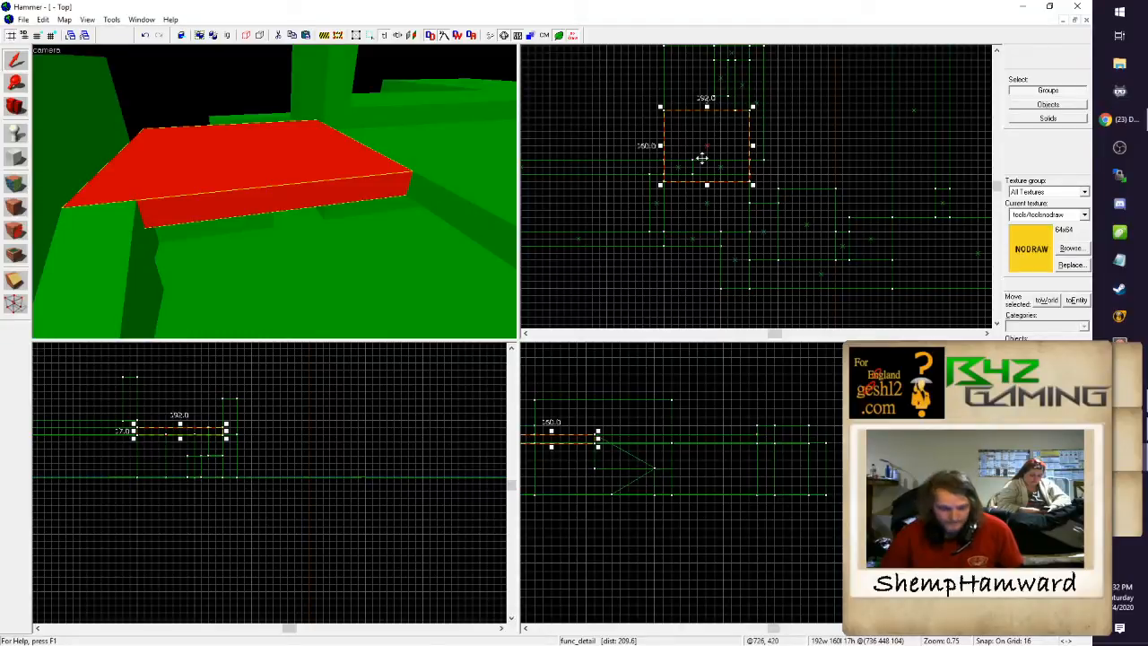
pyautogui.moveTo(703, 158)
pyautogui.mouseDown()
pyautogui.moveTo(702, 171)
pyautogui.moveTo(706, 130)
pyautogui.mouseUp()
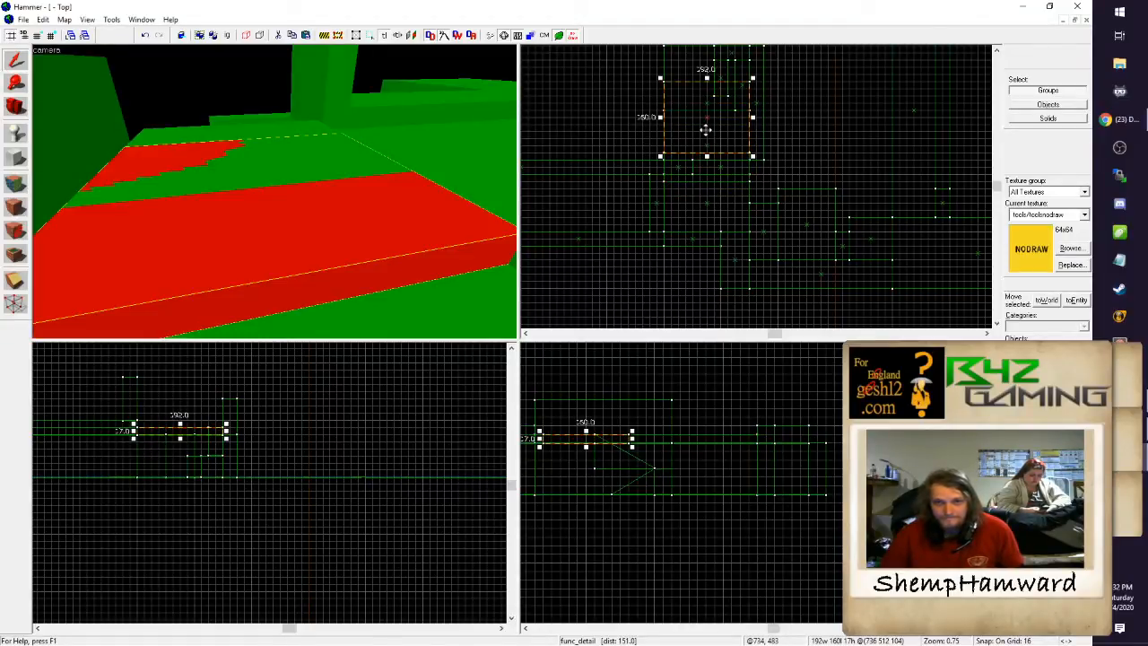
pyautogui.hotkey('ctrl', 'z')
# Step: Copy the 192 × 160 slab directly north of itself and shorten the copy to 144 units deep
pyautogui.press('z')
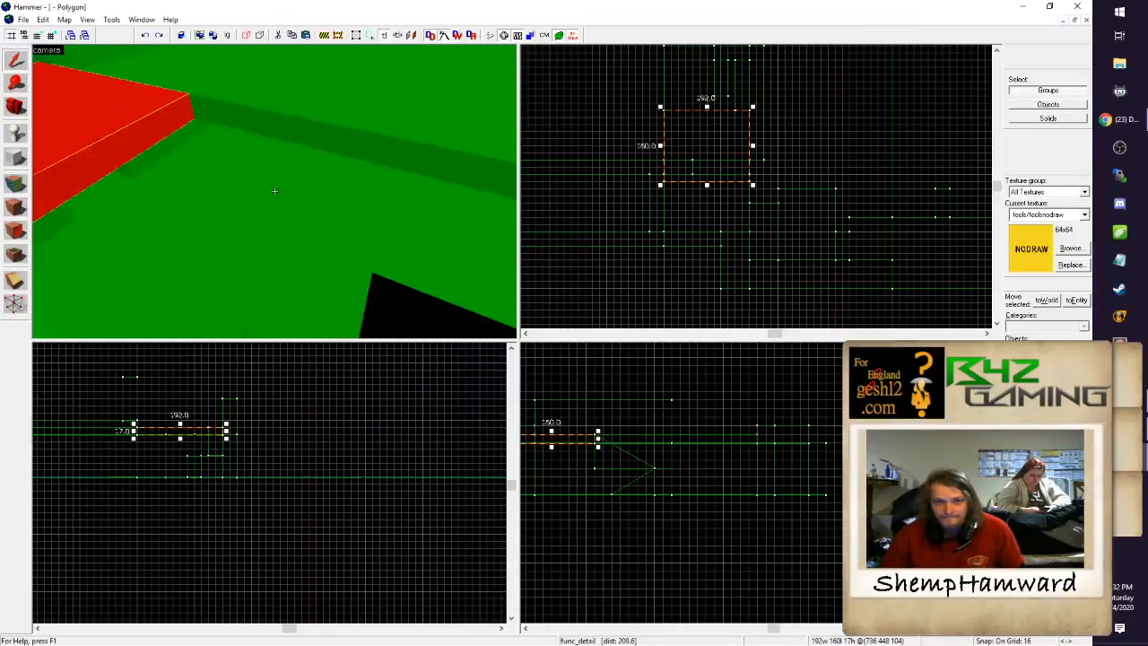
pyautogui.press('z')
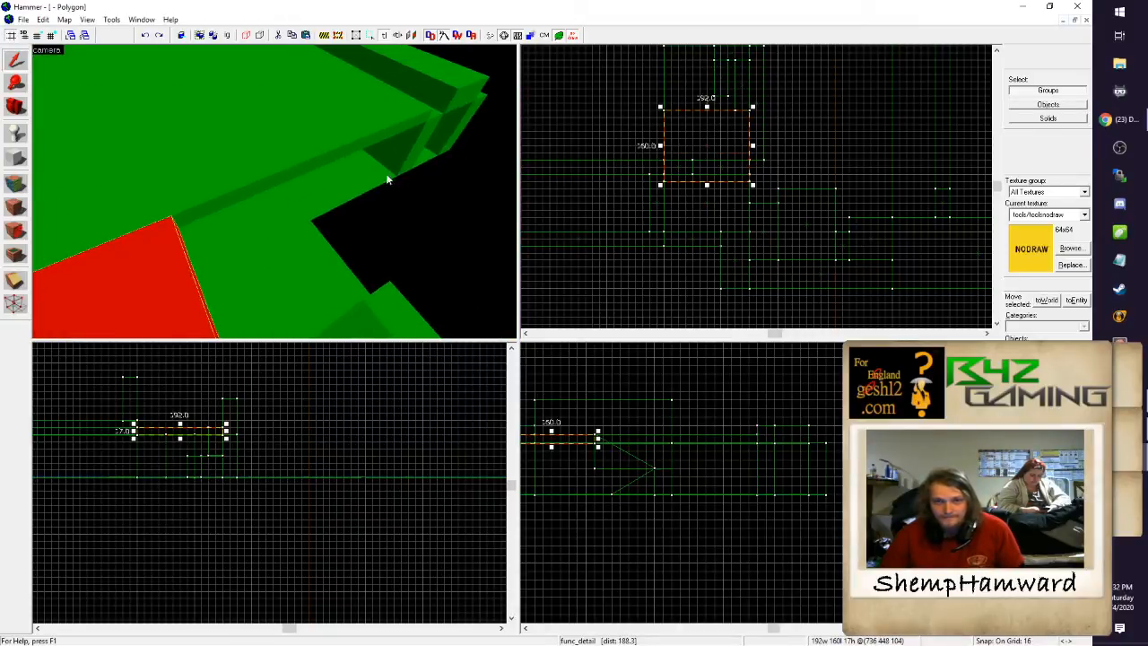
pyautogui.click(997, 51)
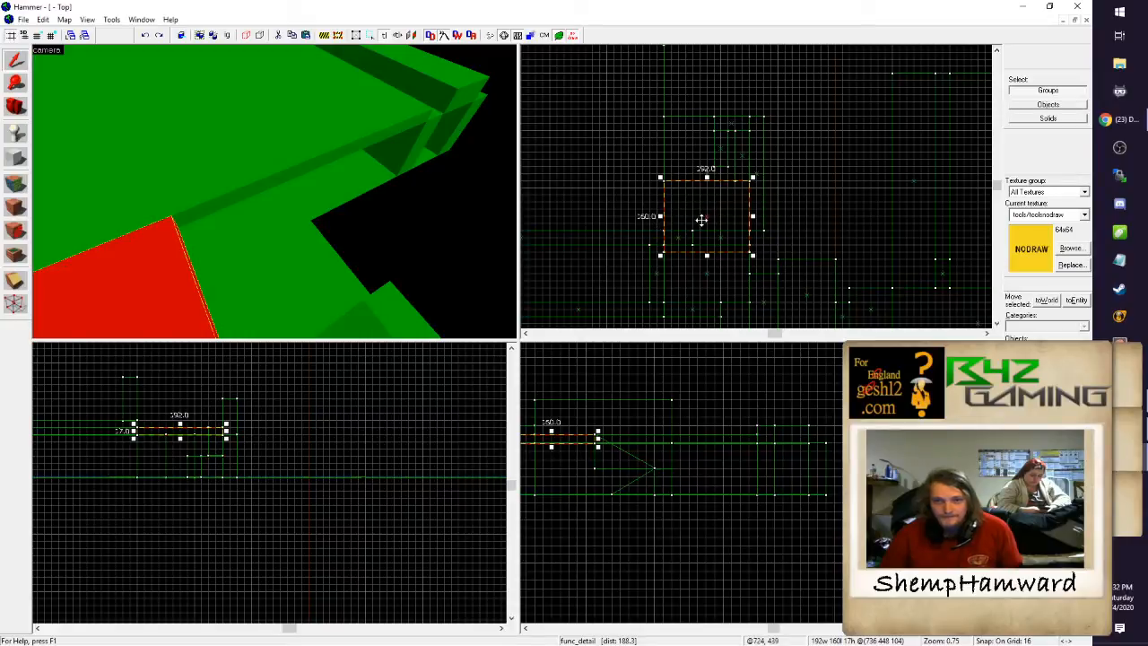
pyautogui.moveTo(701, 220)
pyautogui.mouseDown()
pyautogui.moveTo(705, 156)
pyautogui.moveTo(707, 184)
pyautogui.mouseUp()
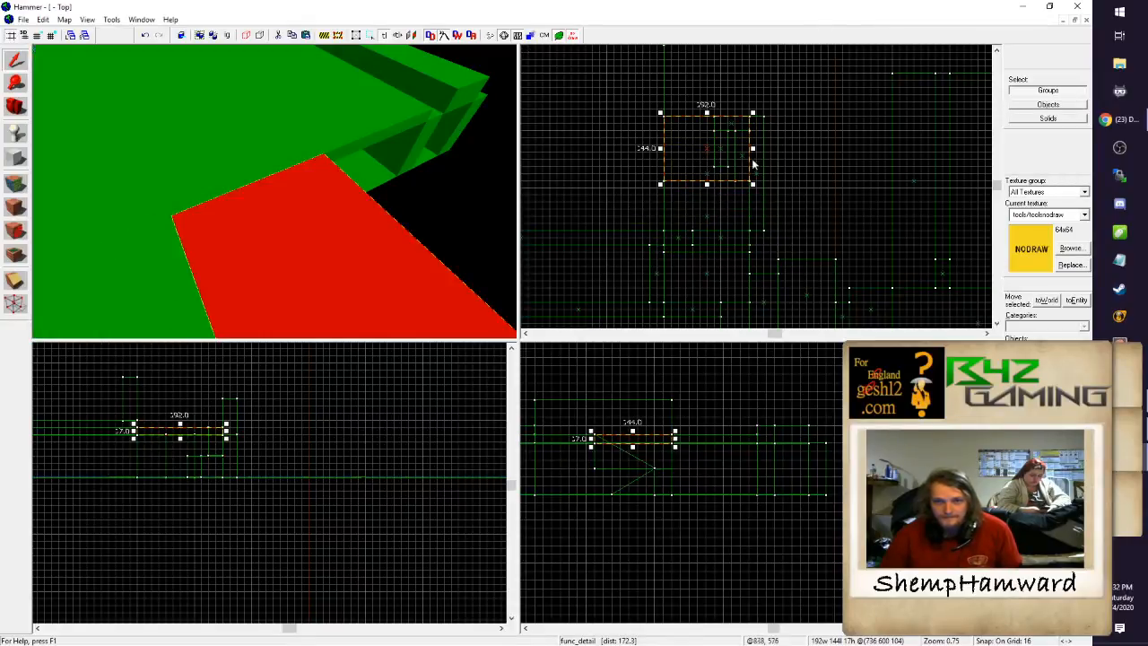
# Step: Narrow the copied slab to 96 units wide from its east edge, clearing the space above the ramps
pyautogui.click(750, 151)
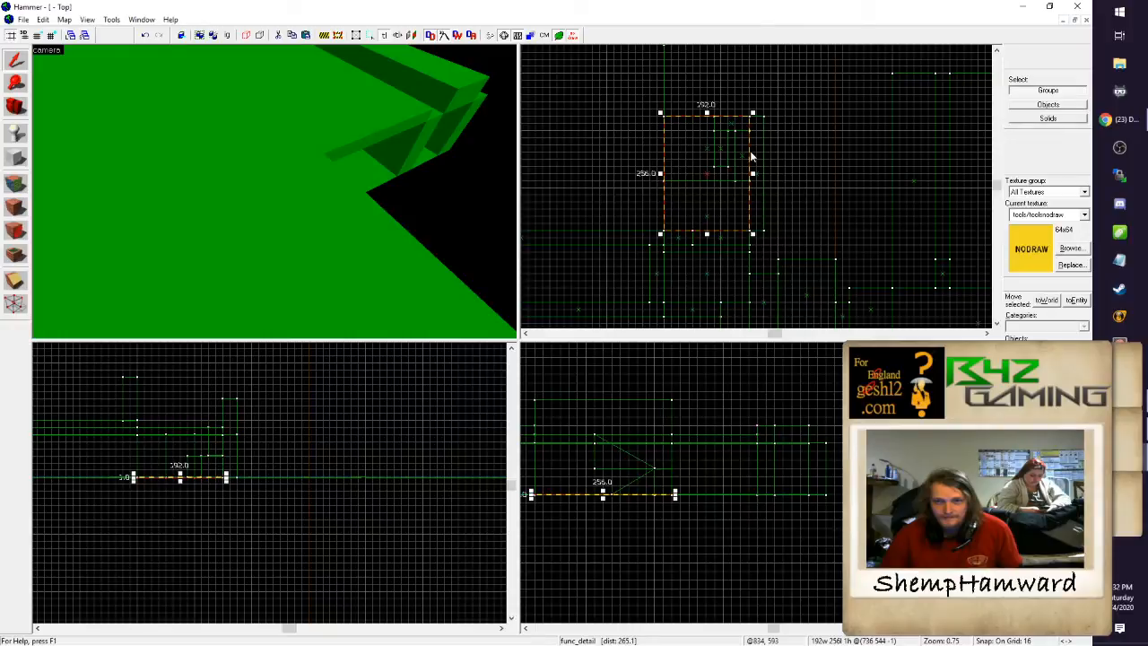
pyautogui.click(407, 194)
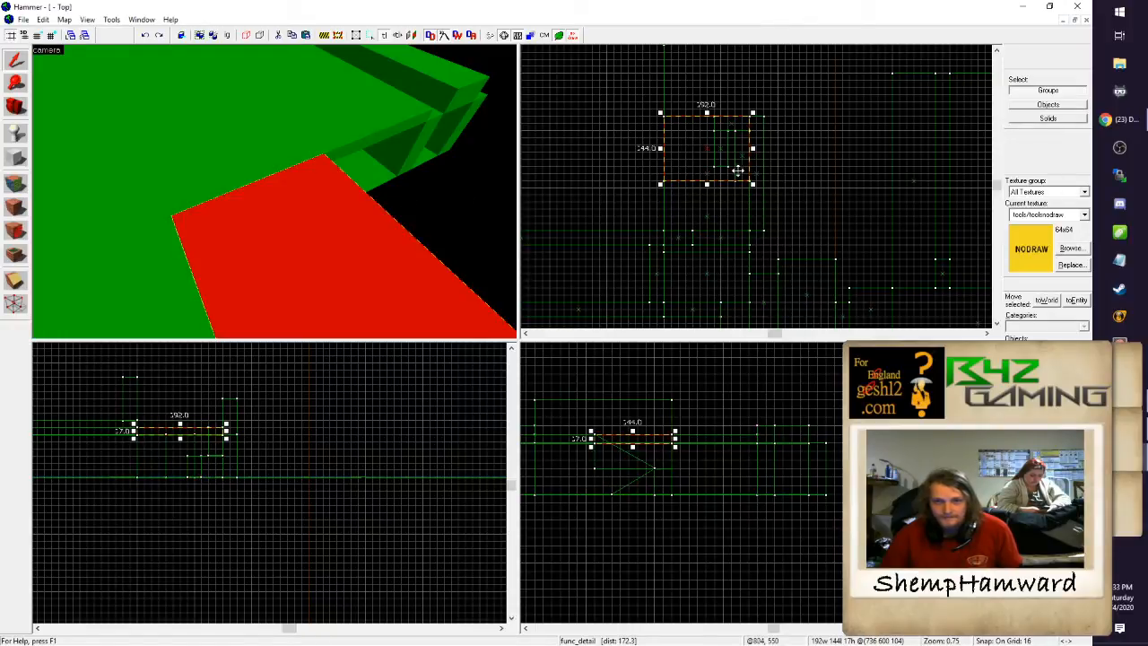
pyautogui.moveTo(754, 149); pyautogui.dragTo(713, 150)
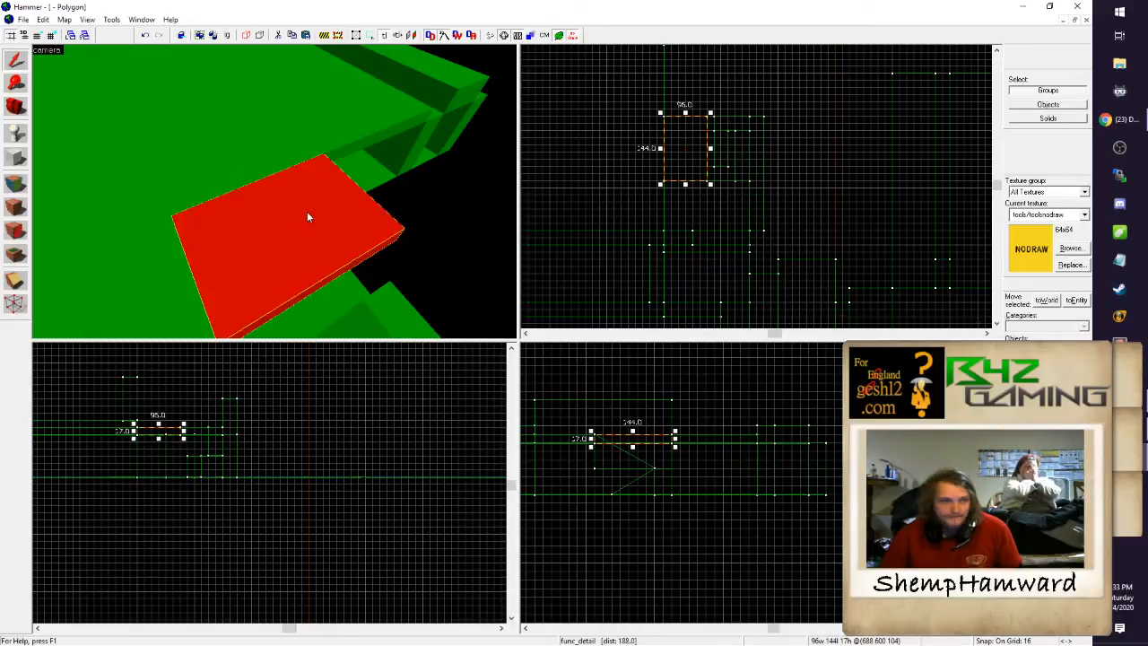
pyautogui.press('z')
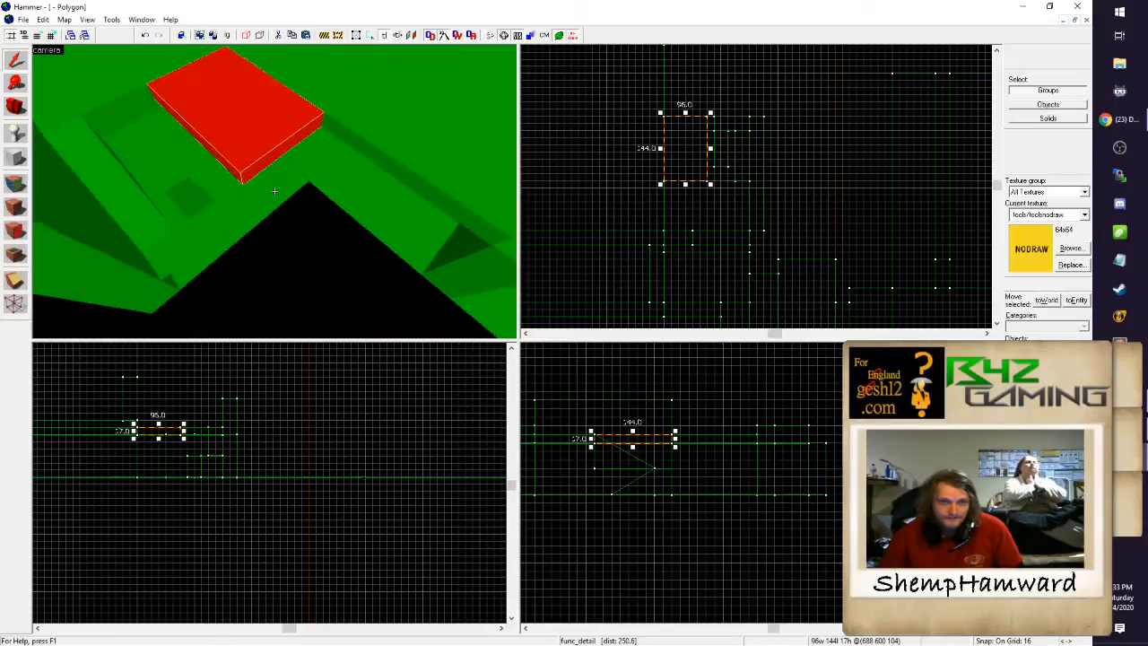
pyautogui.press('z')
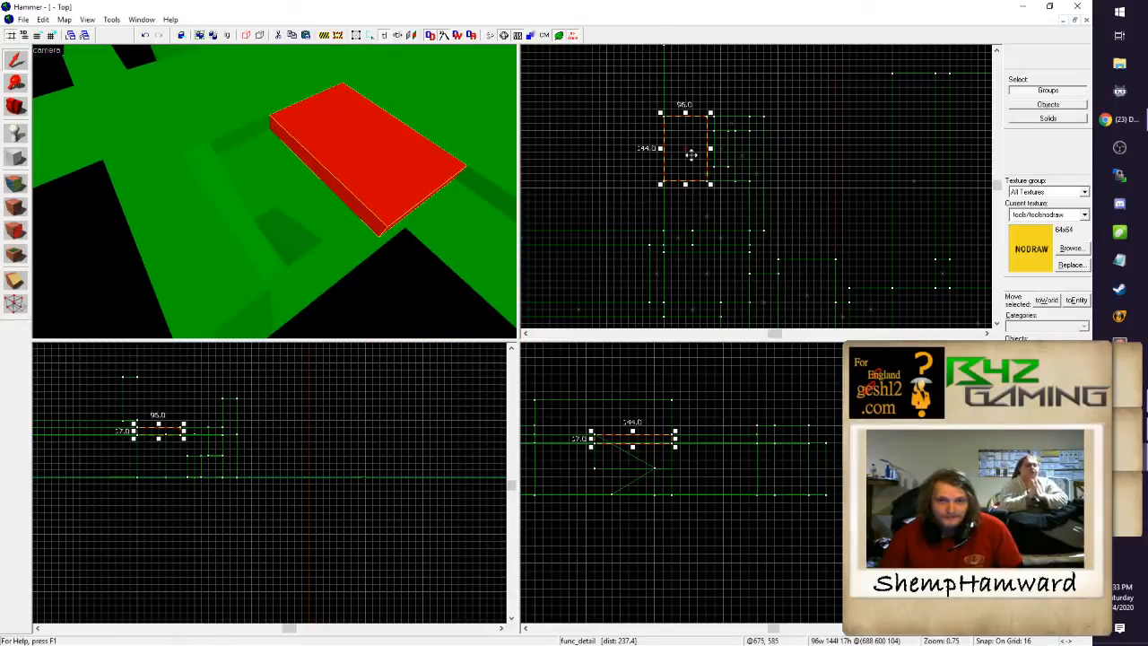
# Step: Widen the 96 × 144 slab over the ramp room to 160 units by extending its east edge
pyautogui.moveTo(710, 148); pyautogui.dragTo(737, 148)
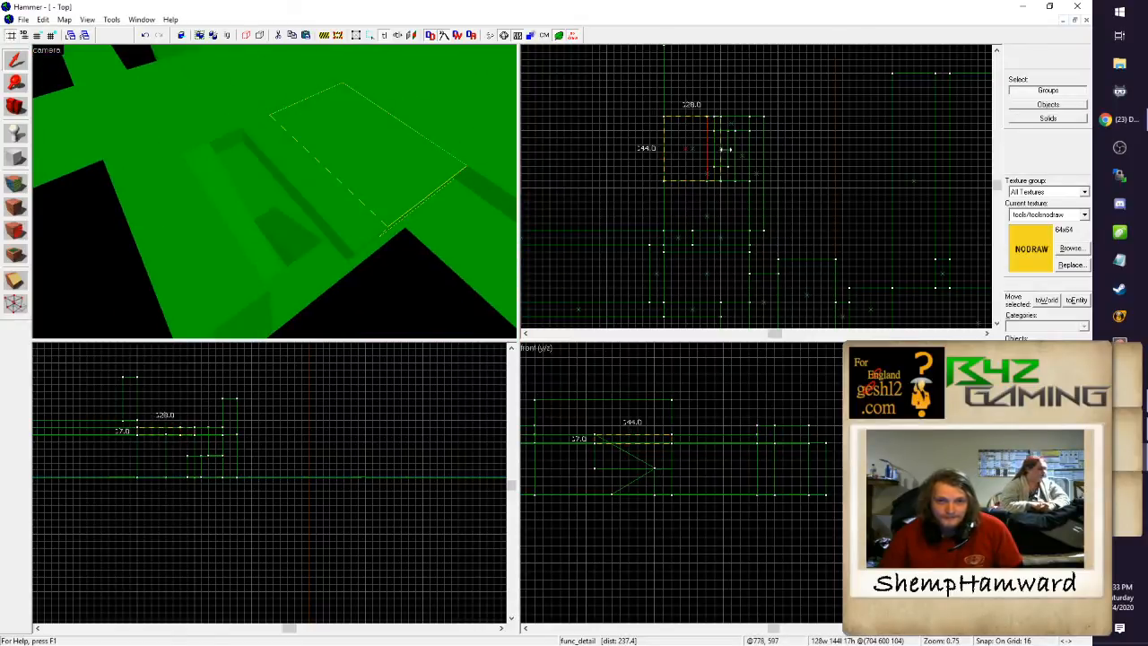
pyautogui.press('w')
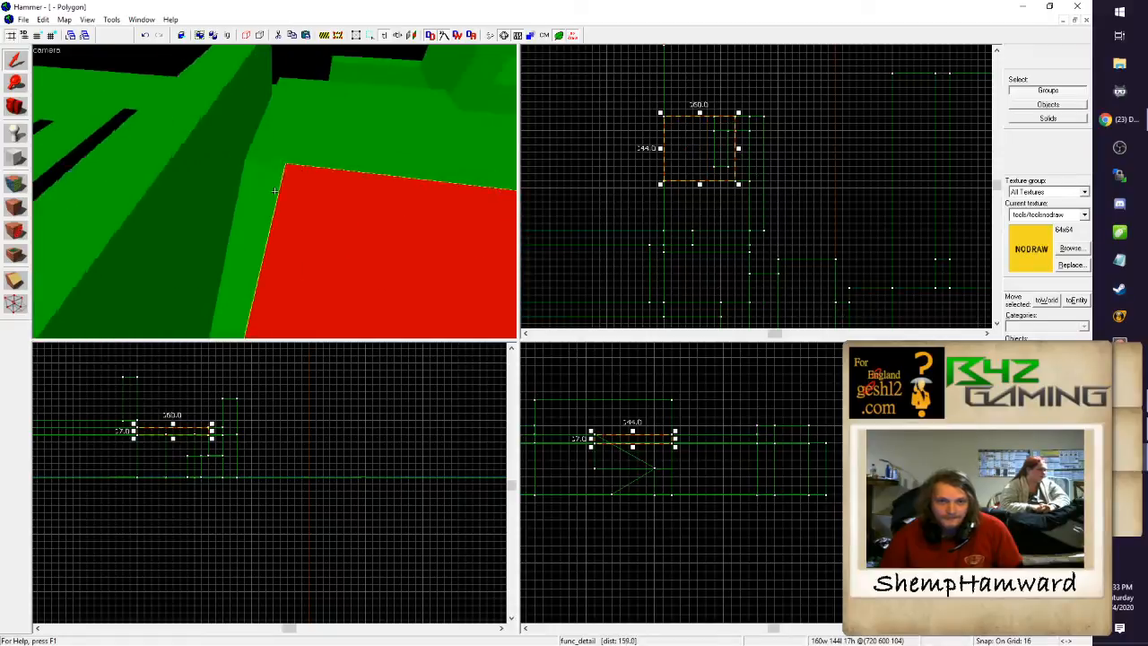
pyautogui.press('w')
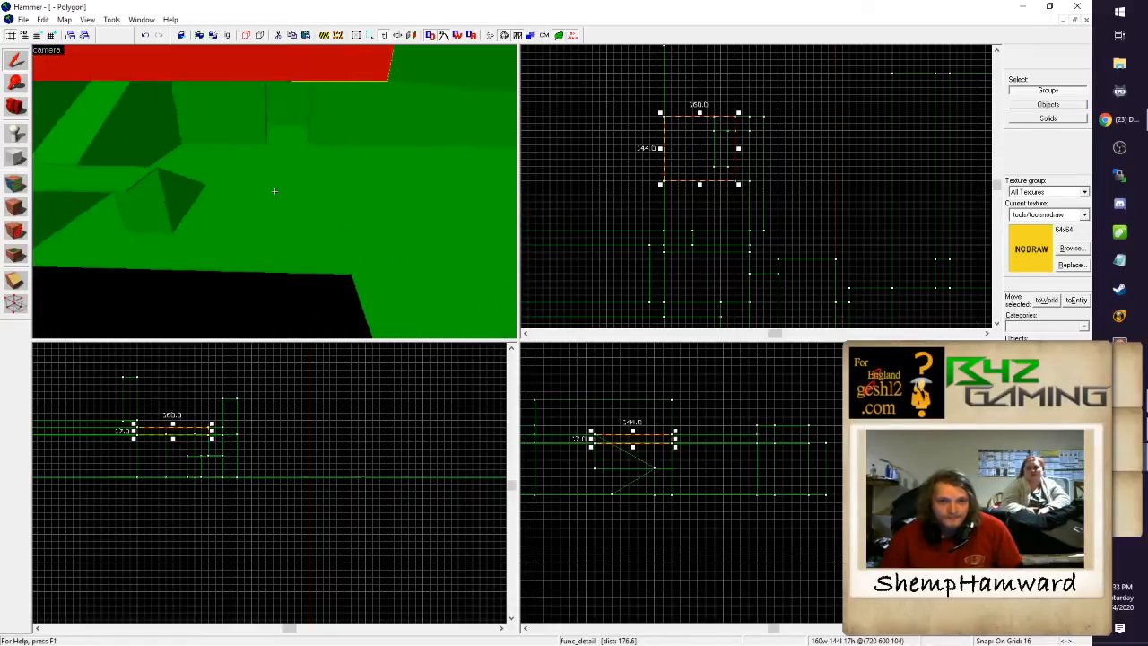
pyautogui.press('w')
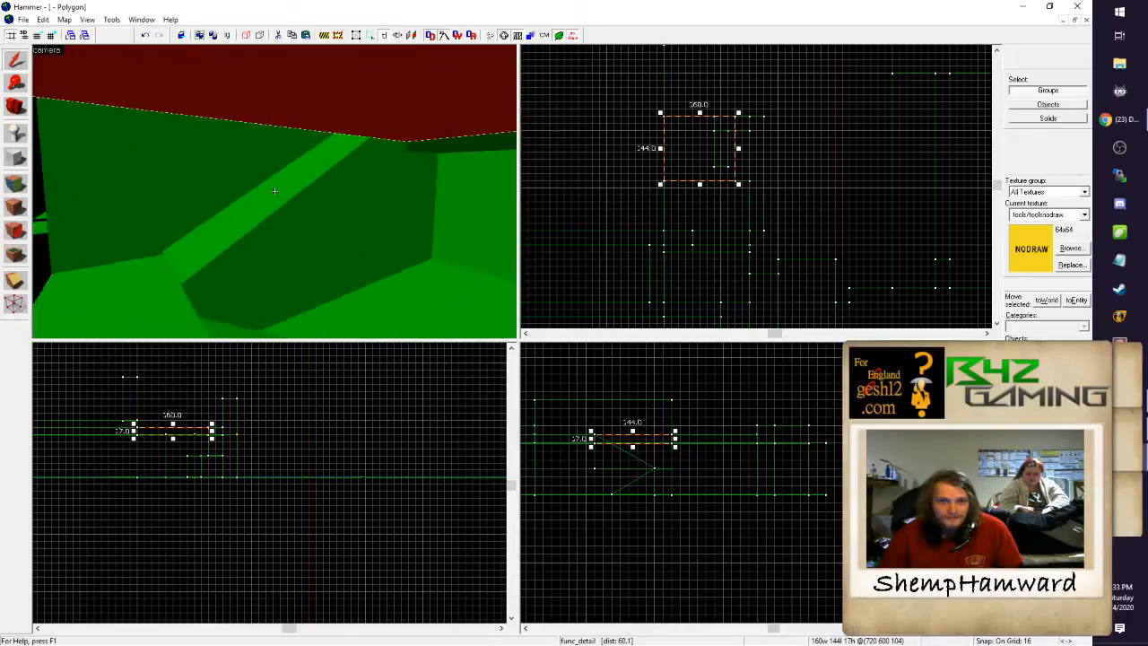
# Step: Examine the ramp room beneath the widened slab, including the ramps, landing and open north side
pyautogui.press('s')
pyautogui.press('a')
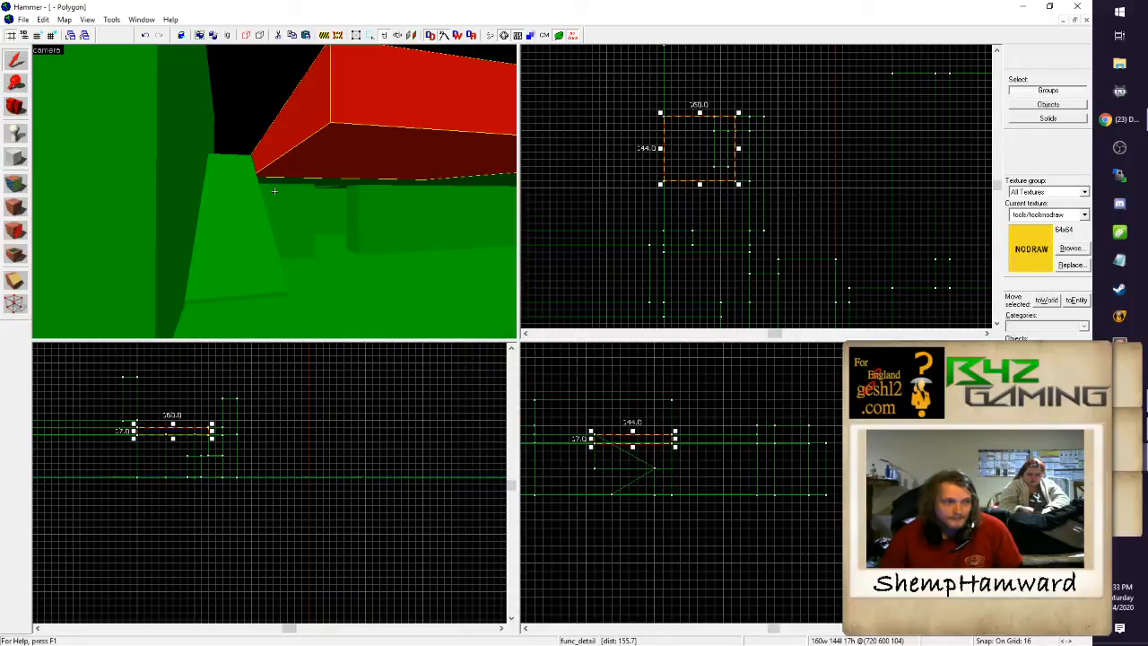
pyautogui.press('w')
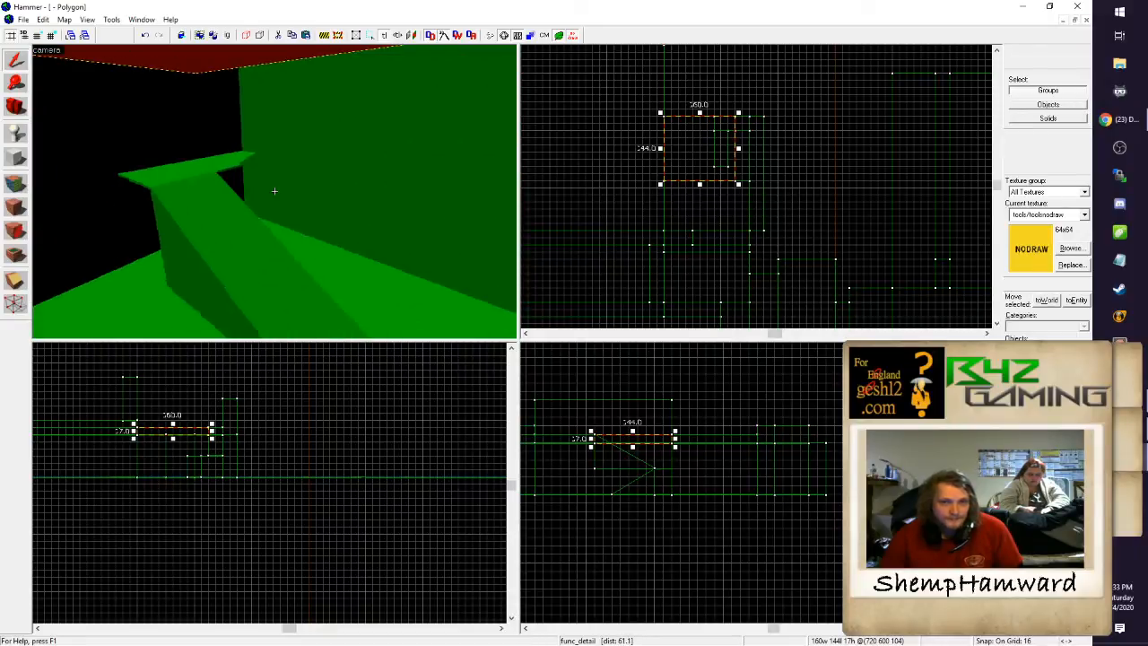
pyautogui.press('w')
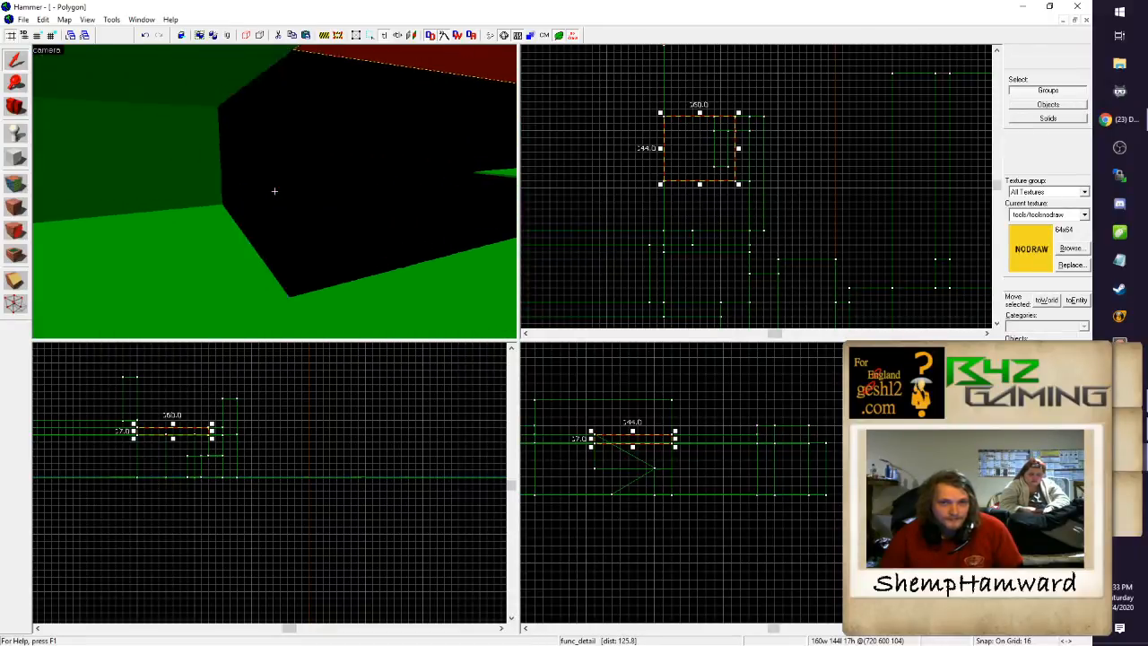
pyautogui.press('w')
pyautogui.press('w')
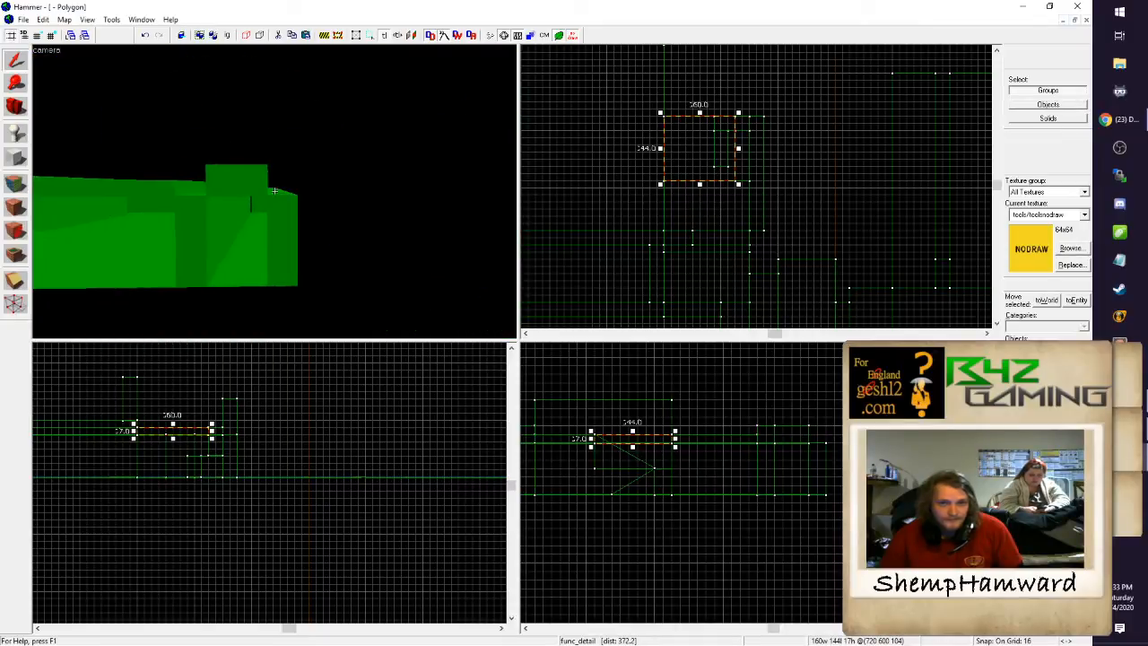
pyautogui.press('w')
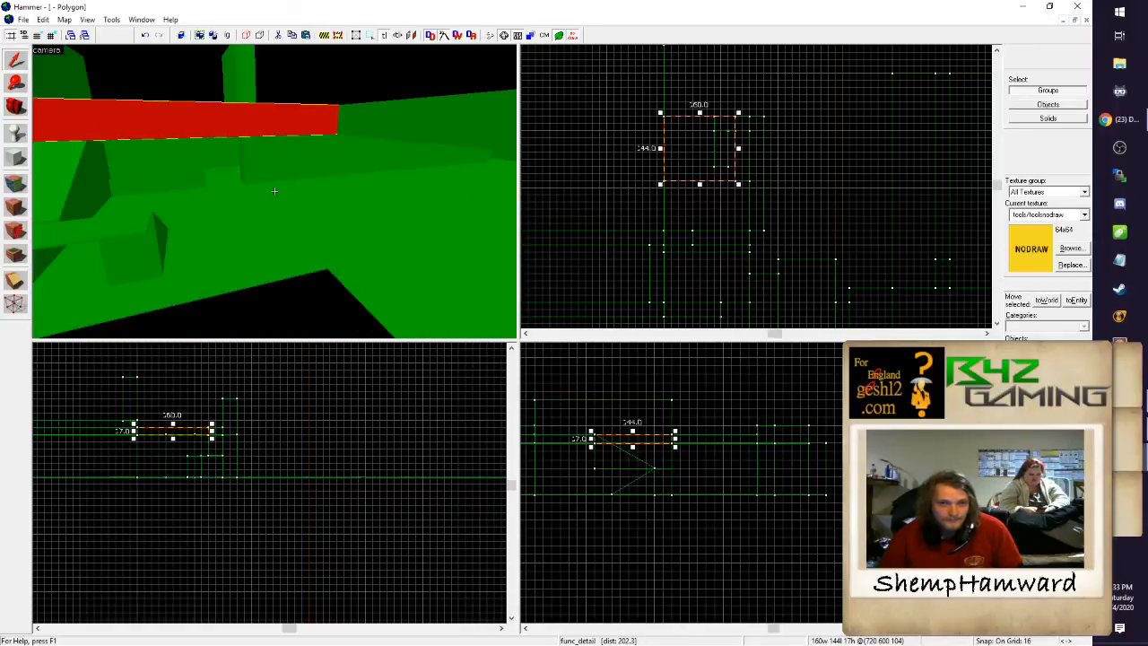
pyautogui.press('w')
pyautogui.press('w')
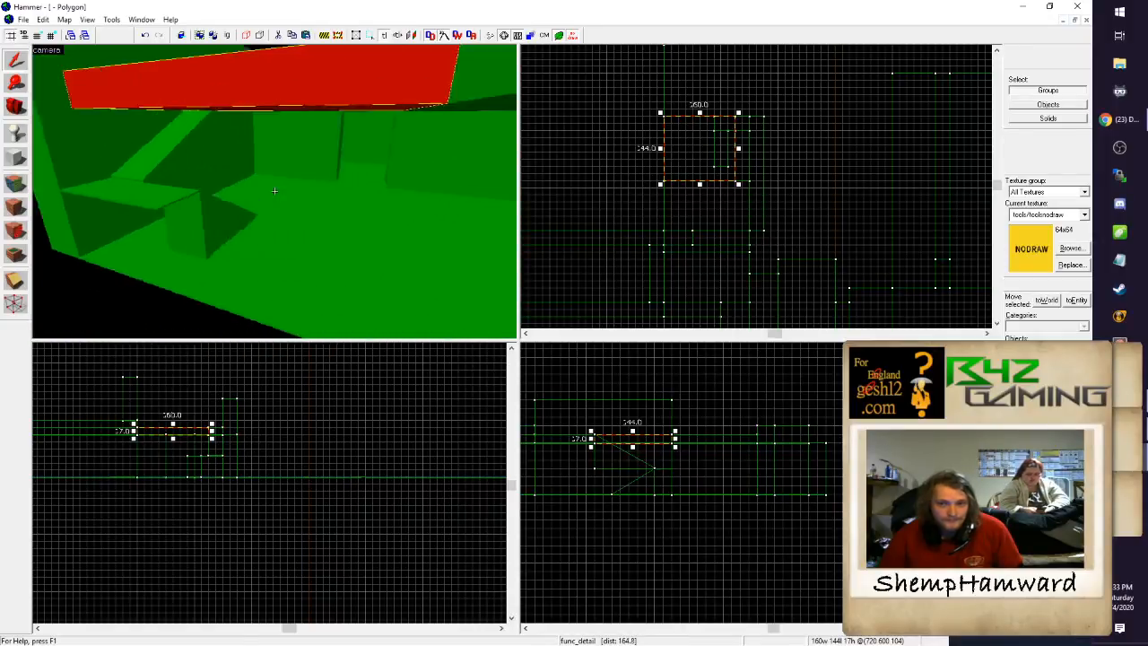
pyautogui.press('w')
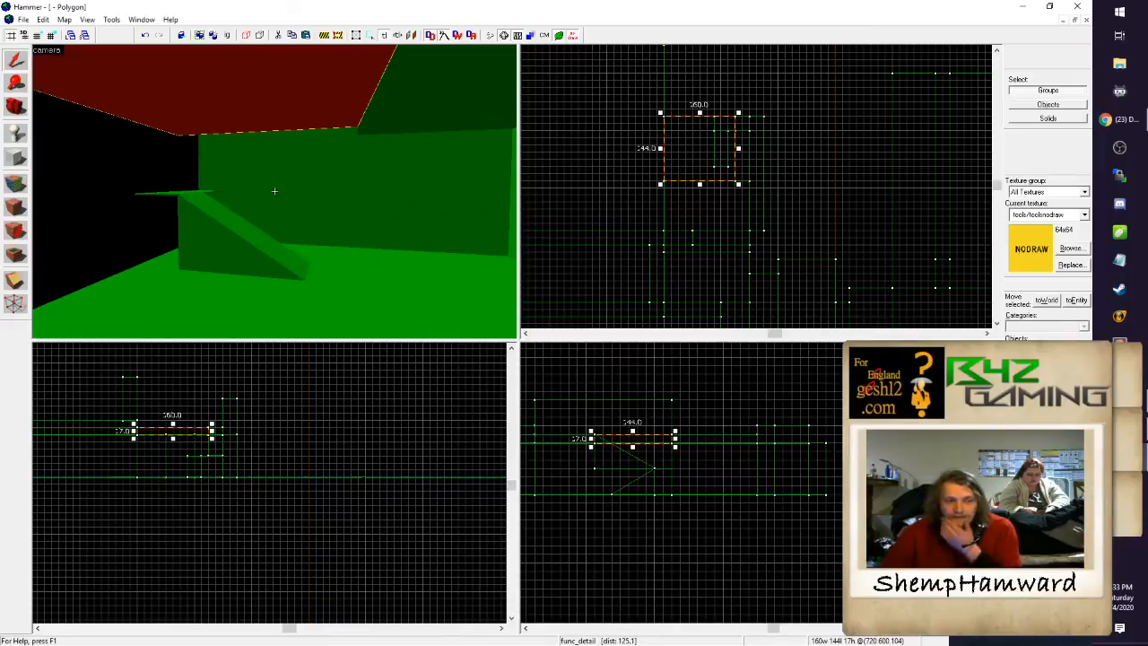
pyautogui.press('w')
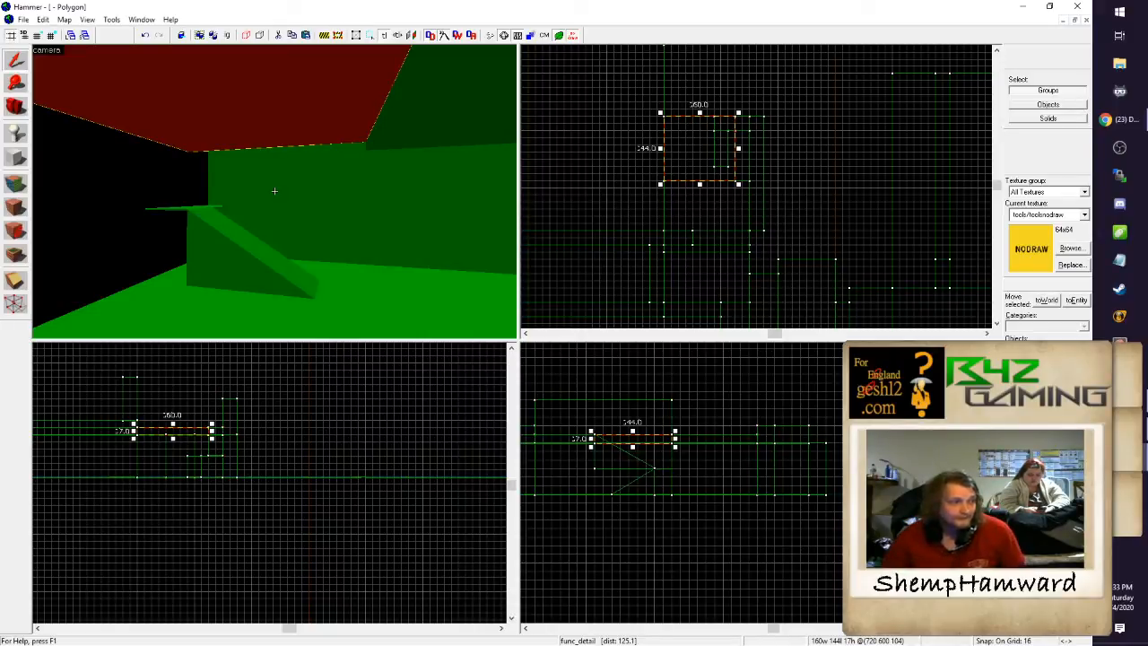
pyautogui.press('w')
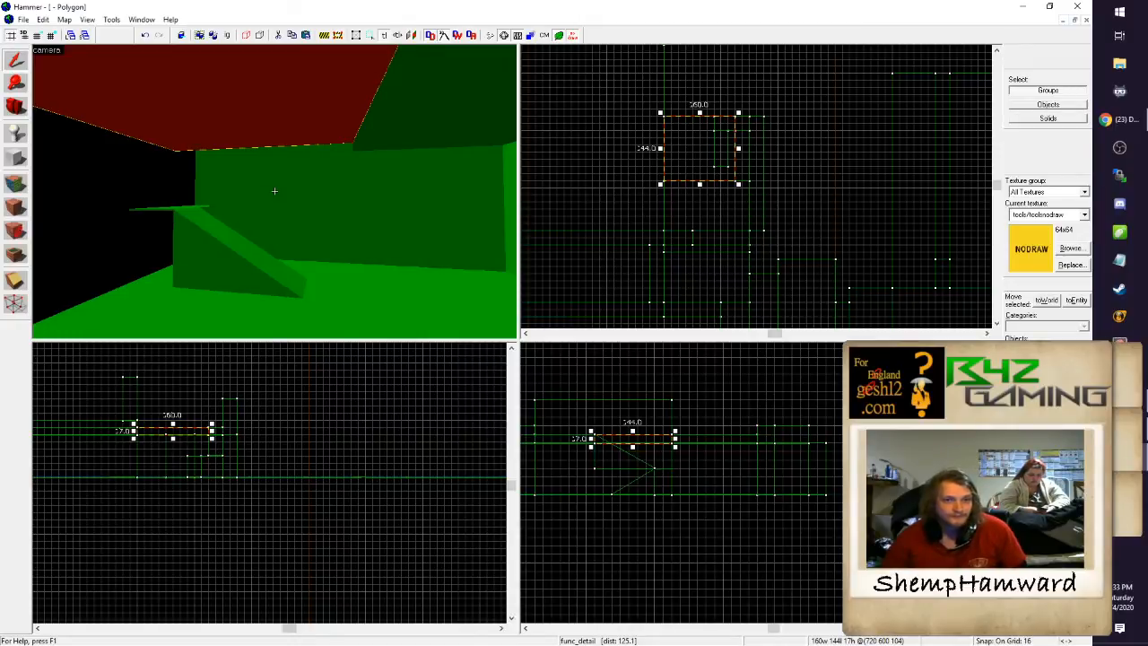
pyautogui.press('d')
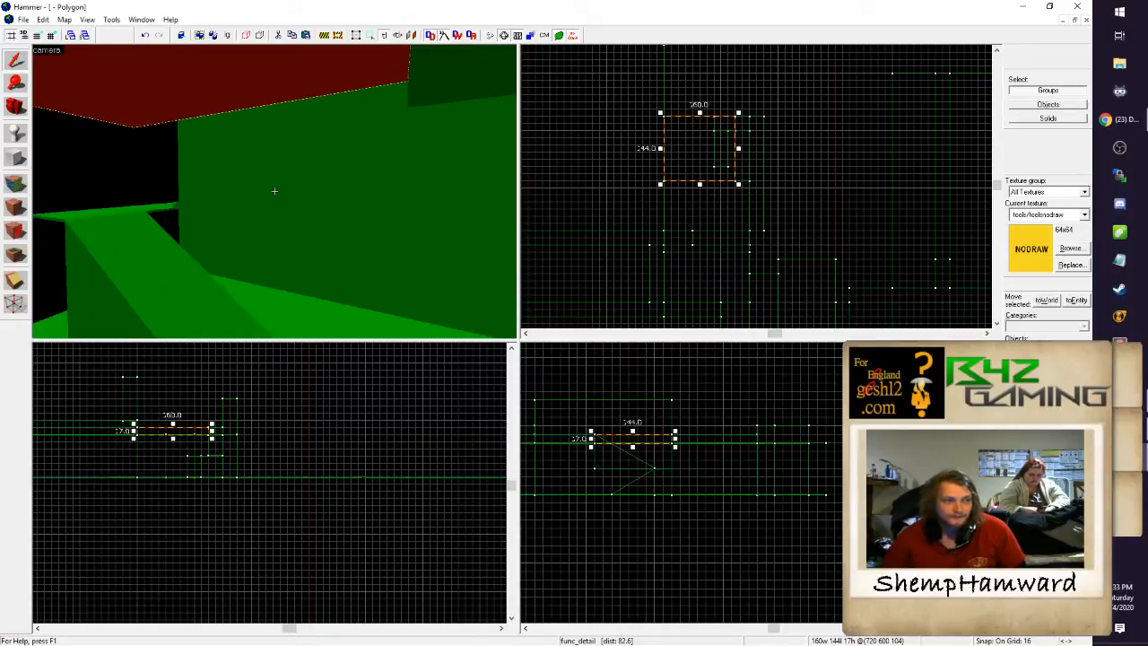
pyautogui.press('w')
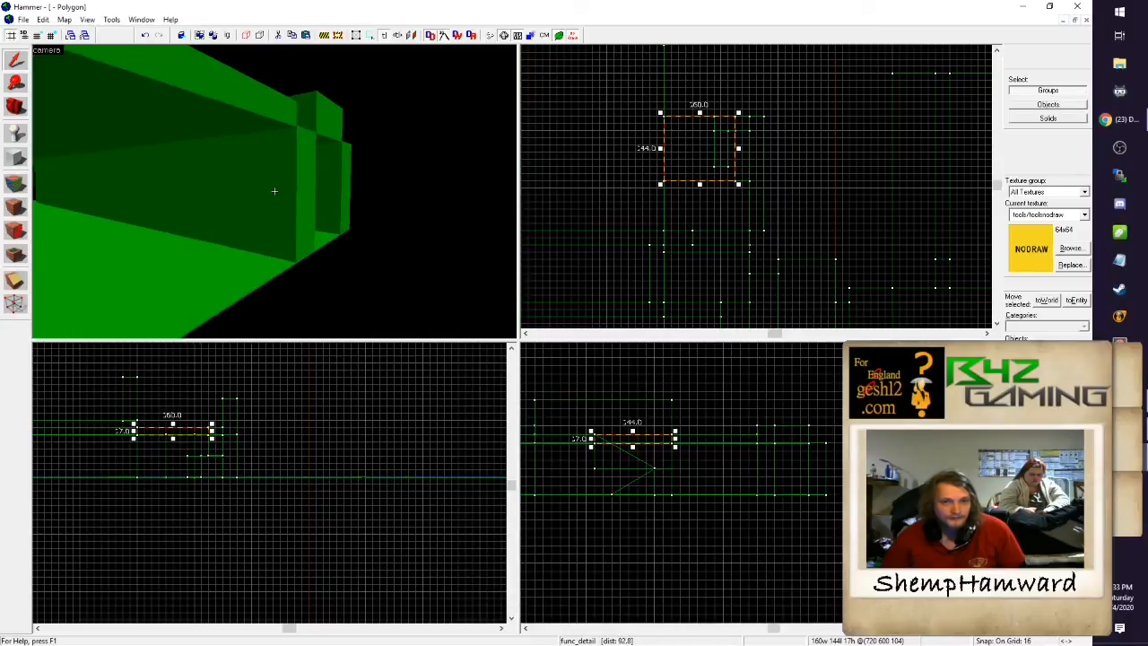
# Step: Copy the 640 × 32 wall north of the ramp room and reshape the copy as a 16 × 160 wall running south from its east end
pyautogui.click(274, 191)
pyautogui.press('d')
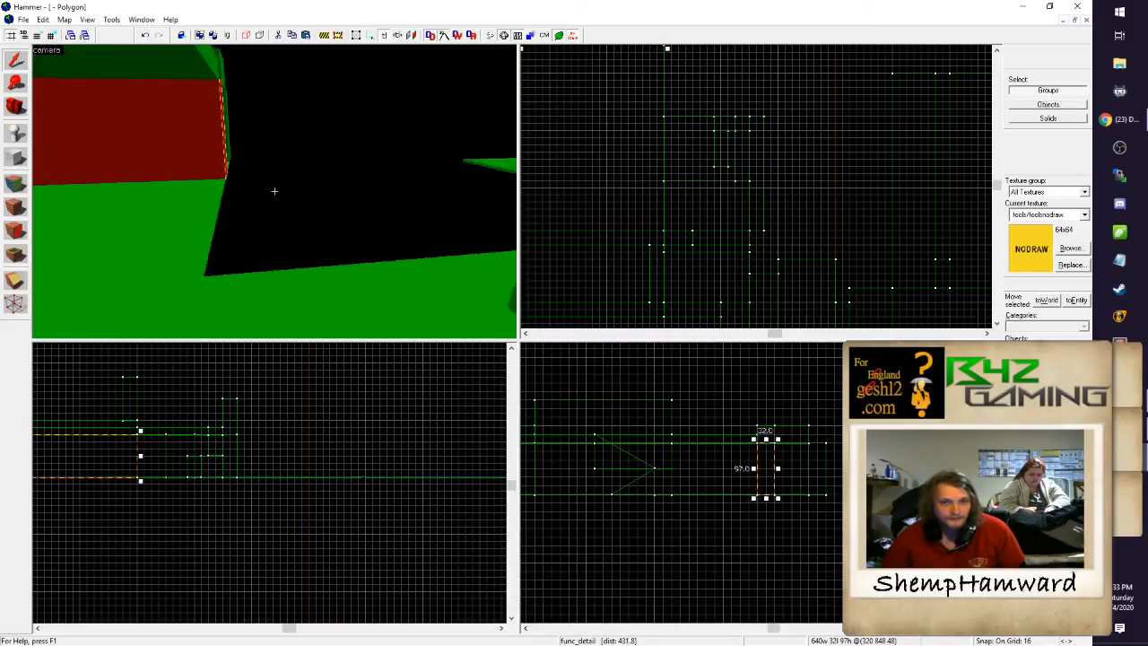
pyautogui.scroll(-3, 769, 148)
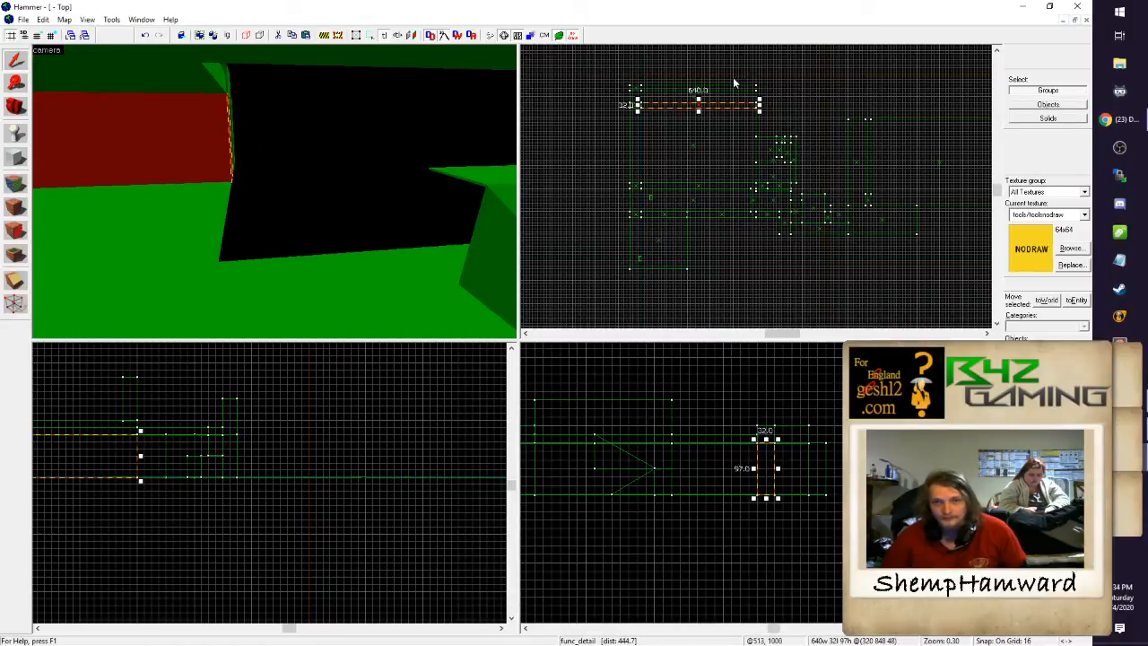
pyautogui.scroll(6, 727, 86)
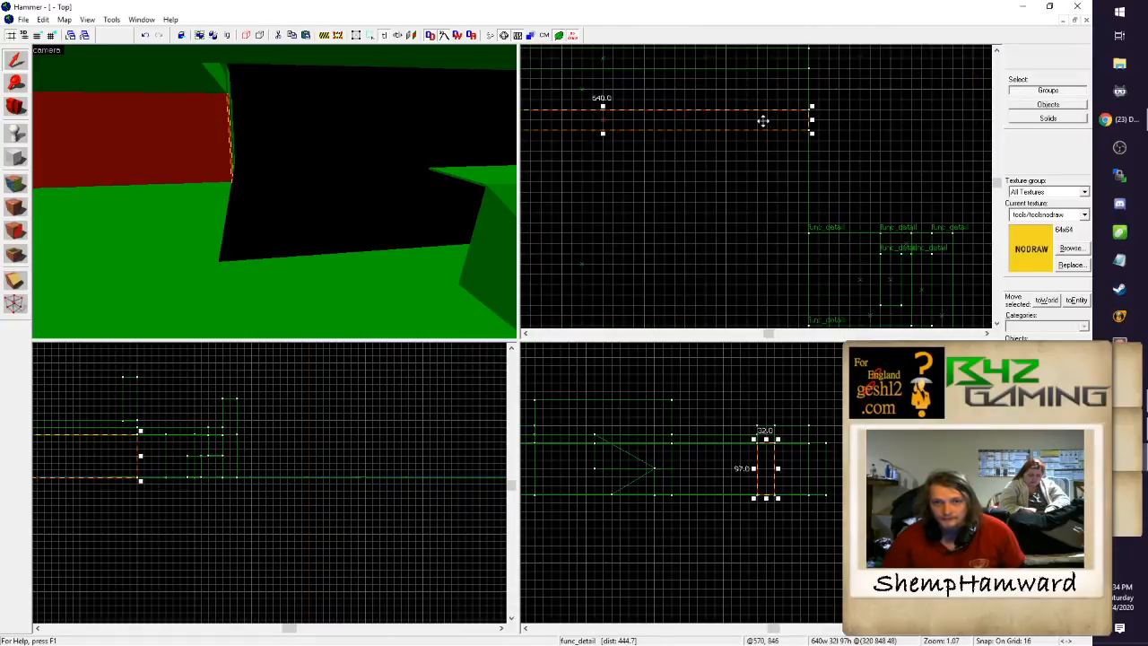
pyautogui.moveTo(766, 119)
pyautogui.mouseDown()
pyautogui.moveTo(764, 140)
pyautogui.moveTo(776, 142)
pyautogui.mouseUp()
pyautogui.scroll(-5, 704, 172)
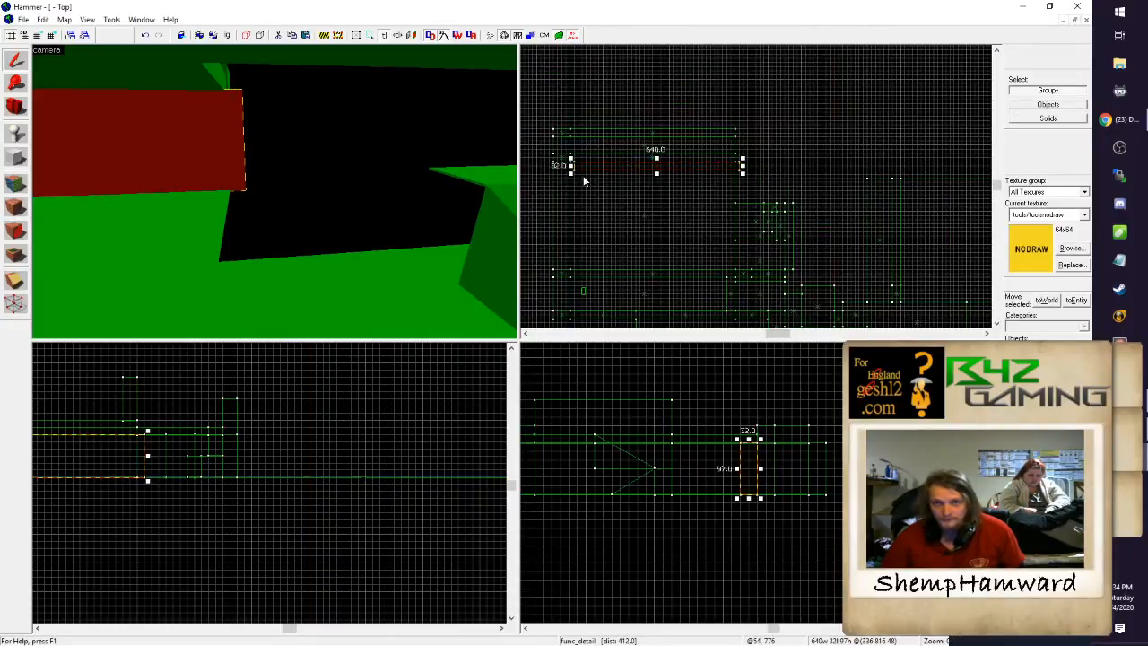
pyautogui.scroll(2, 574, 167)
pyautogui.moveTo(570, 165)
pyautogui.mouseDown()
pyautogui.moveTo(806, 168)
pyautogui.moveTo(819, 227)
pyautogui.moveTo(816, 197)
pyautogui.mouseUp()
pyautogui.click(574, 174)
pyautogui.click(576, 172)
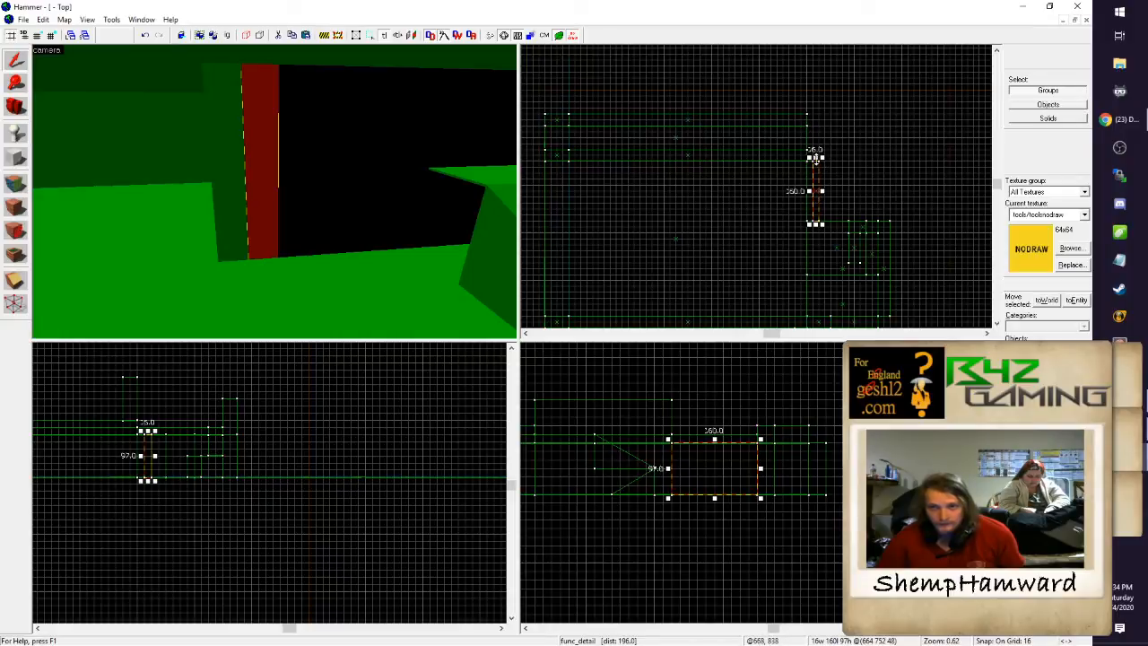
# Step: Copy the 16 × 160 wall and reshape the copy as a 96 × 16 wall running east from its south end
pyautogui.moveTo(815, 158)
pyautogui.mouseDown()
pyautogui.moveTo(815, 218)
pyautogui.moveTo(852, 218)
pyautogui.mouseUp()
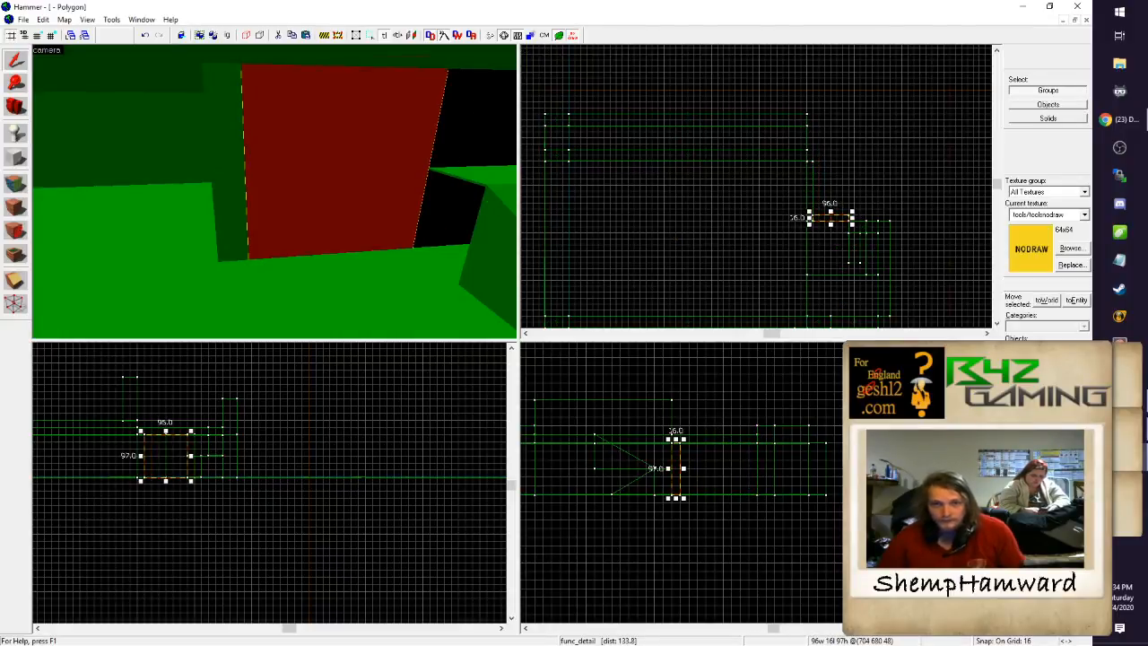
pyautogui.press('z')
pyautogui.press('w')
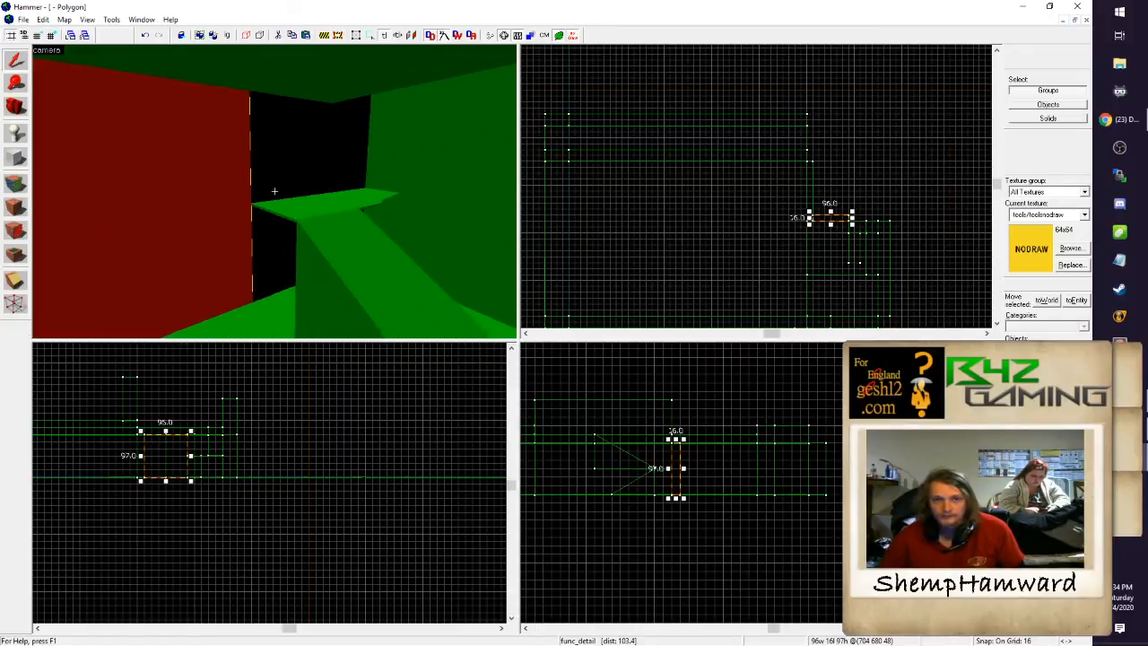
pyautogui.press('z')
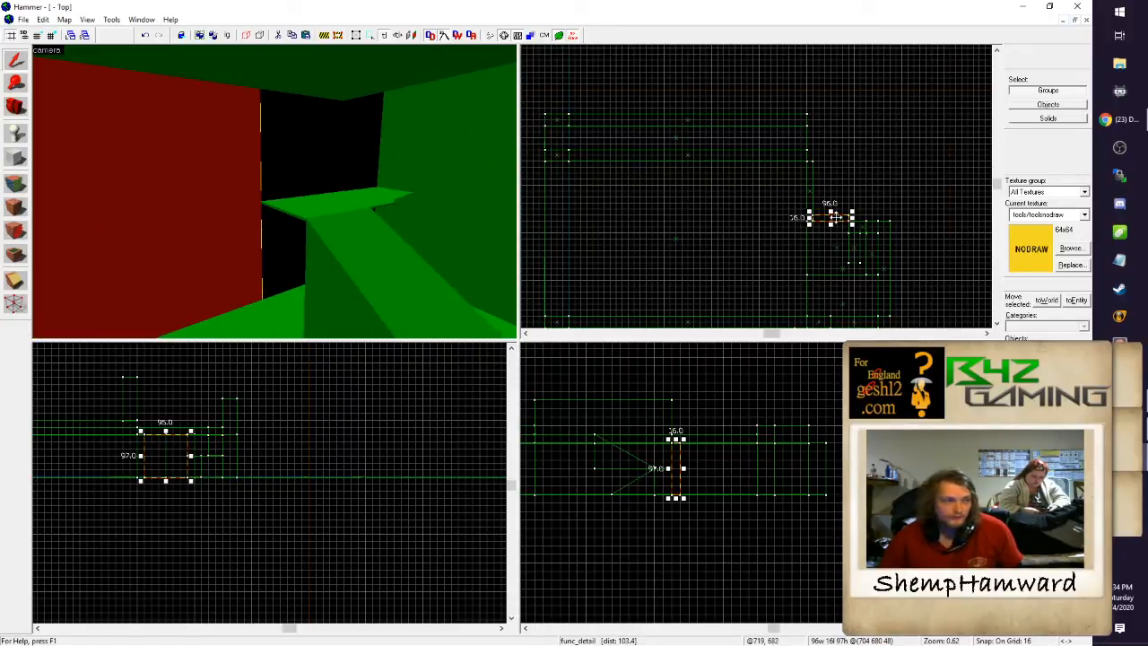
pyautogui.press('z')
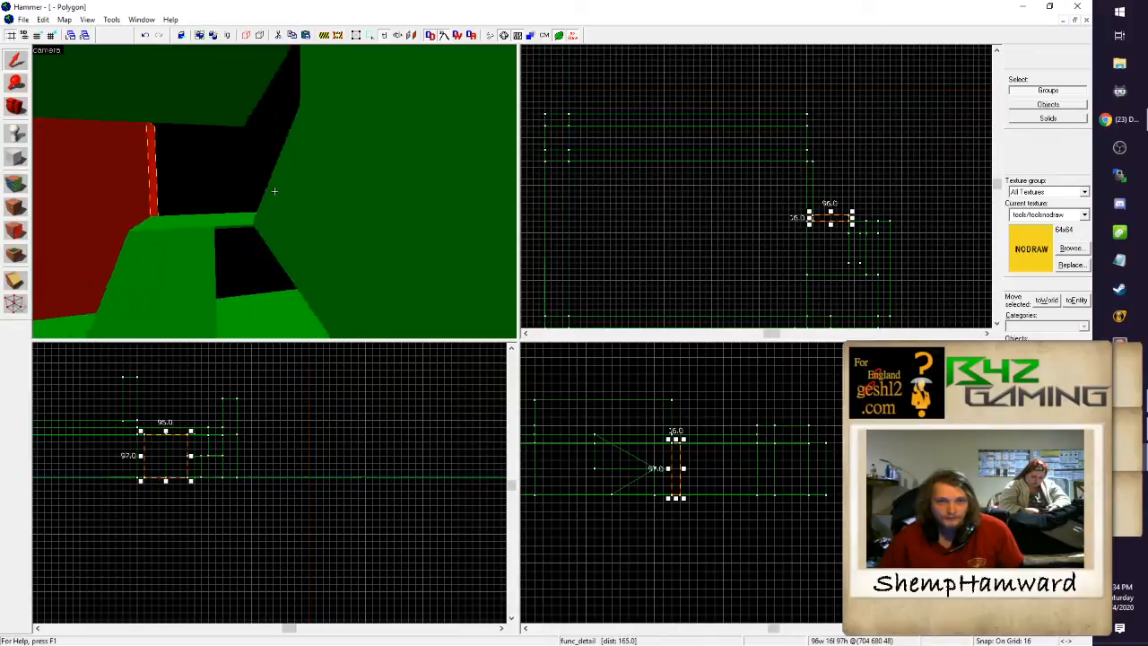
# Step: Copy the 96 × 16 wall directly east of itself and widen the copy to 112 units, closing the ramp room's north side
pyautogui.press('z')
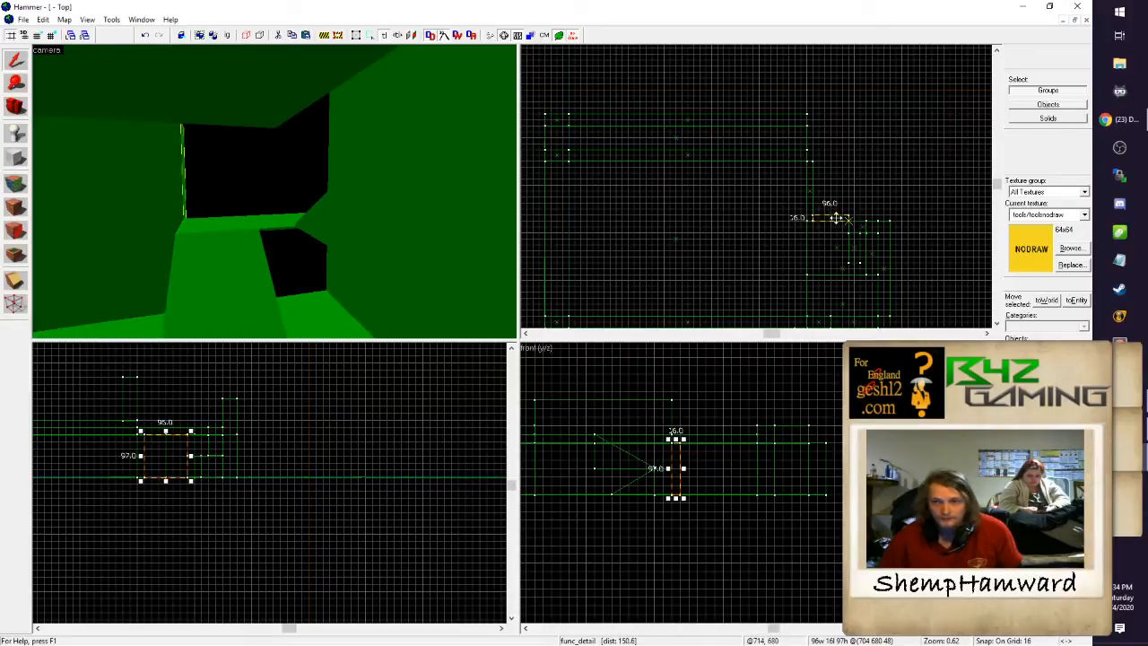
pyautogui.moveTo(836, 217); pyautogui.dragTo(894, 218)
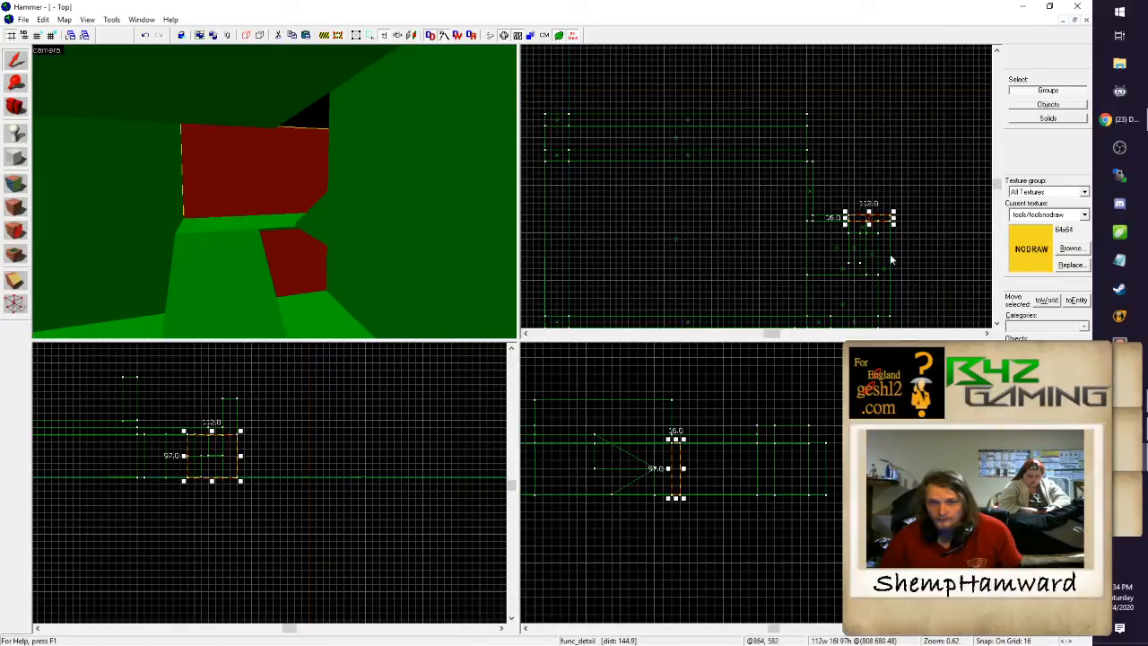
pyautogui.press('z')
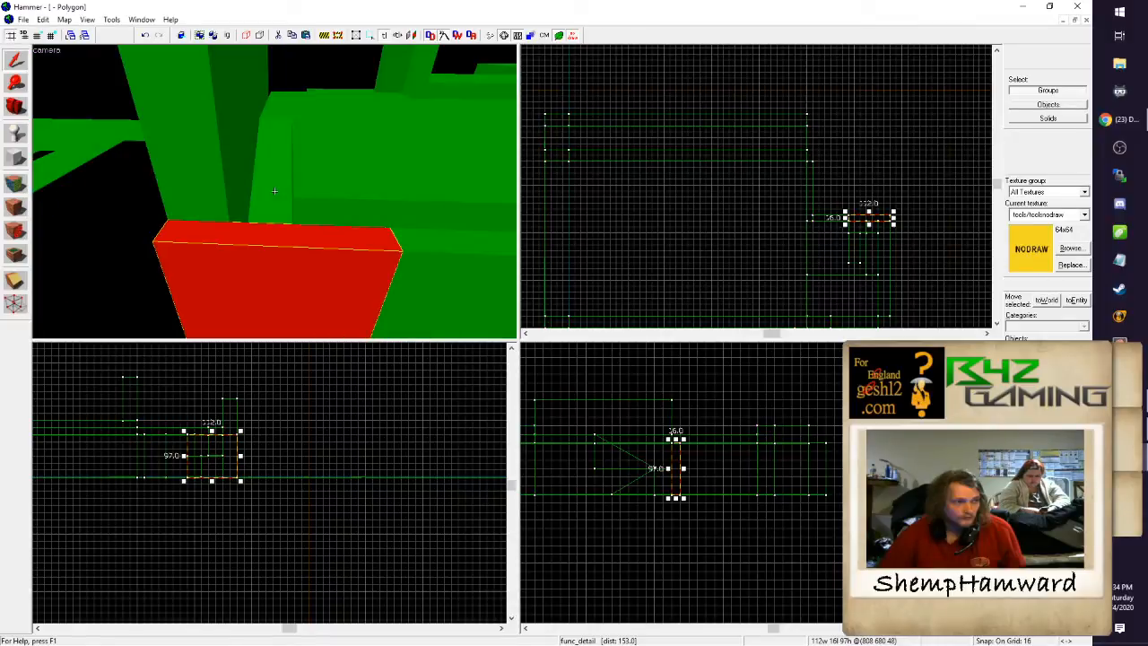
# Step: Copy the 112-unit-wide north wall directly above itself and set the copy's height to 80 units for the upper floor
pyautogui.press('z')
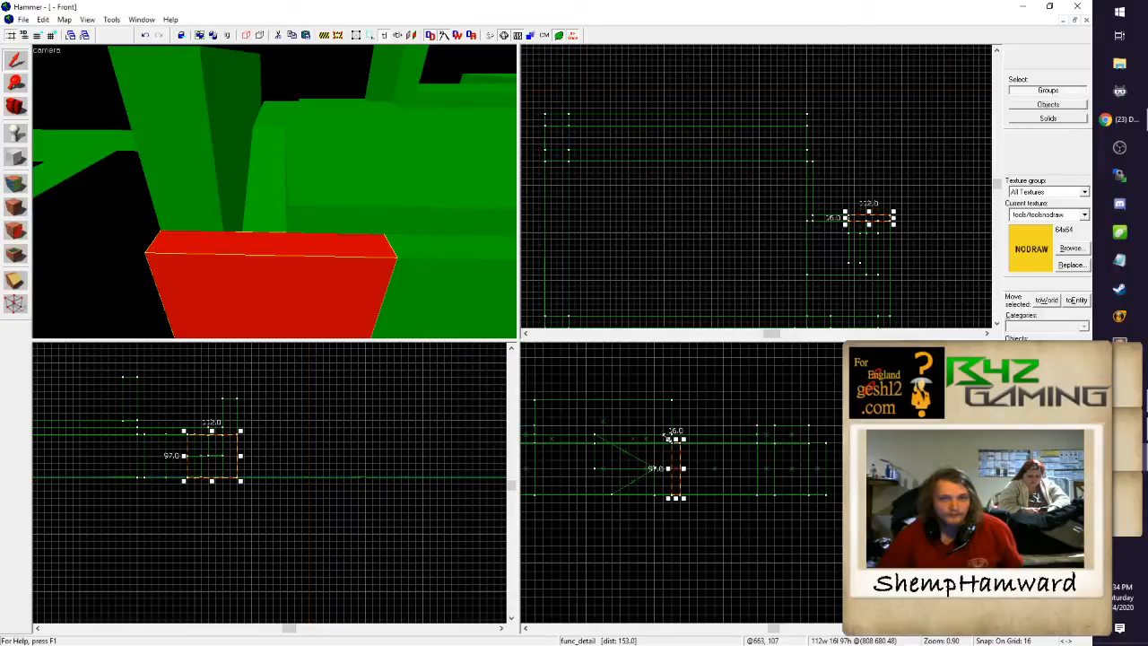
pyautogui.moveTo(677, 466); pyautogui.dragTo(677, 396)
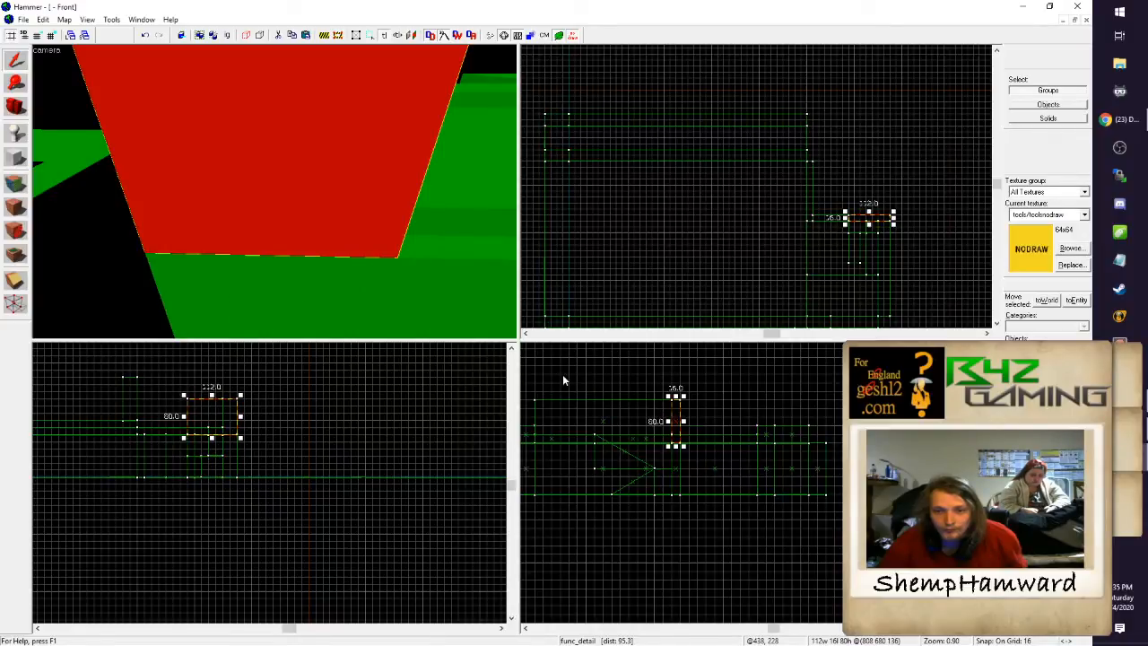
pyautogui.press('z')
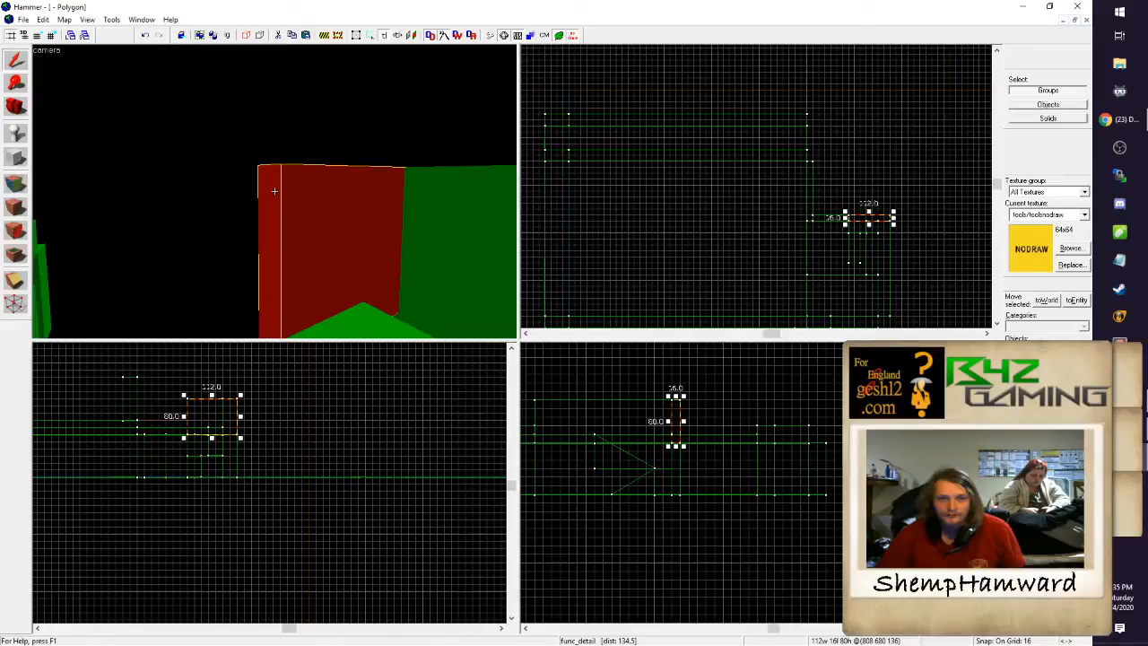
pyautogui.press('d')
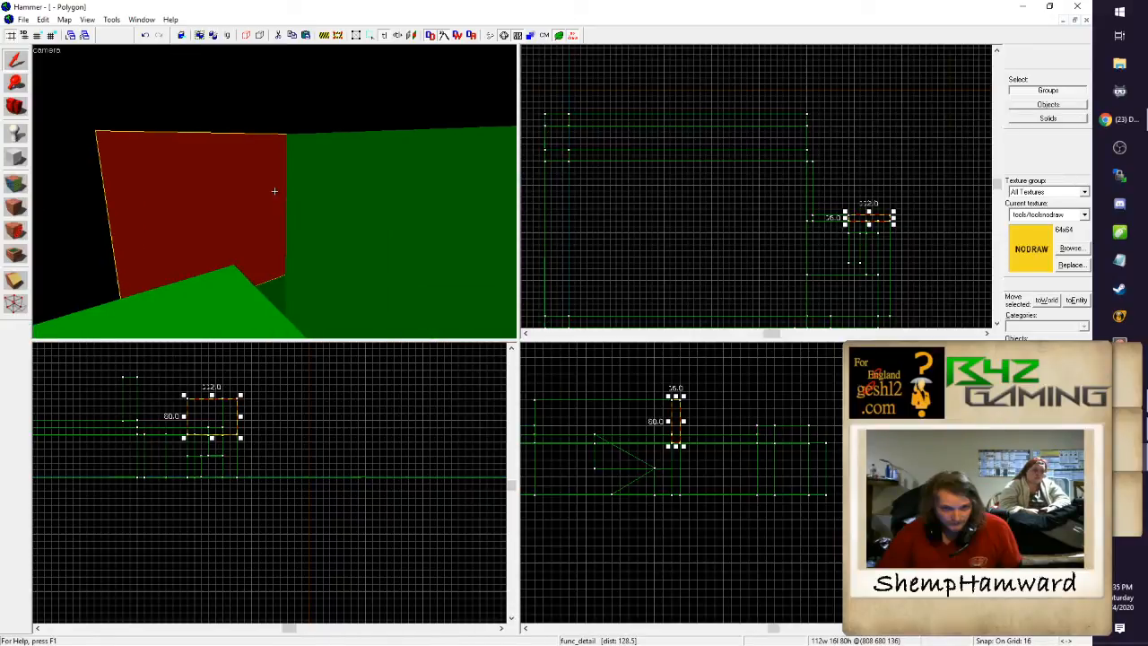
pyautogui.press('s')
# Step: Narrow the 80-unit-high upper wall to 64 units from its west end and to 32 units from its east end
pyautogui.press('z')
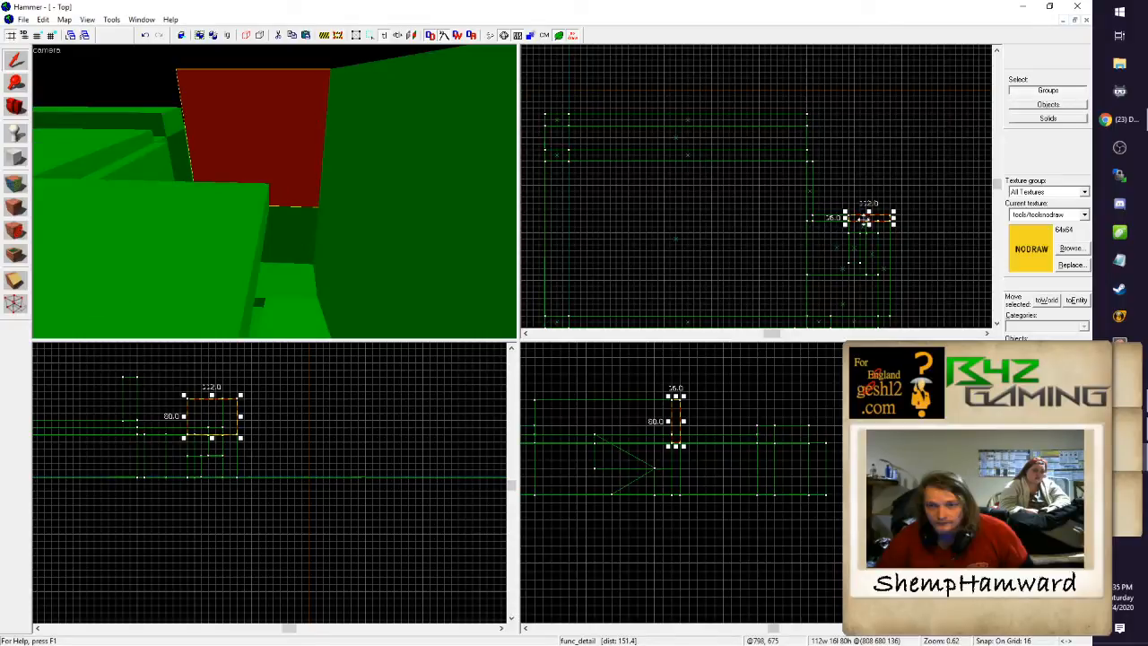
pyautogui.moveTo(845, 218); pyautogui.dragTo(861, 217)
pyautogui.scroll(5, 863, 219)
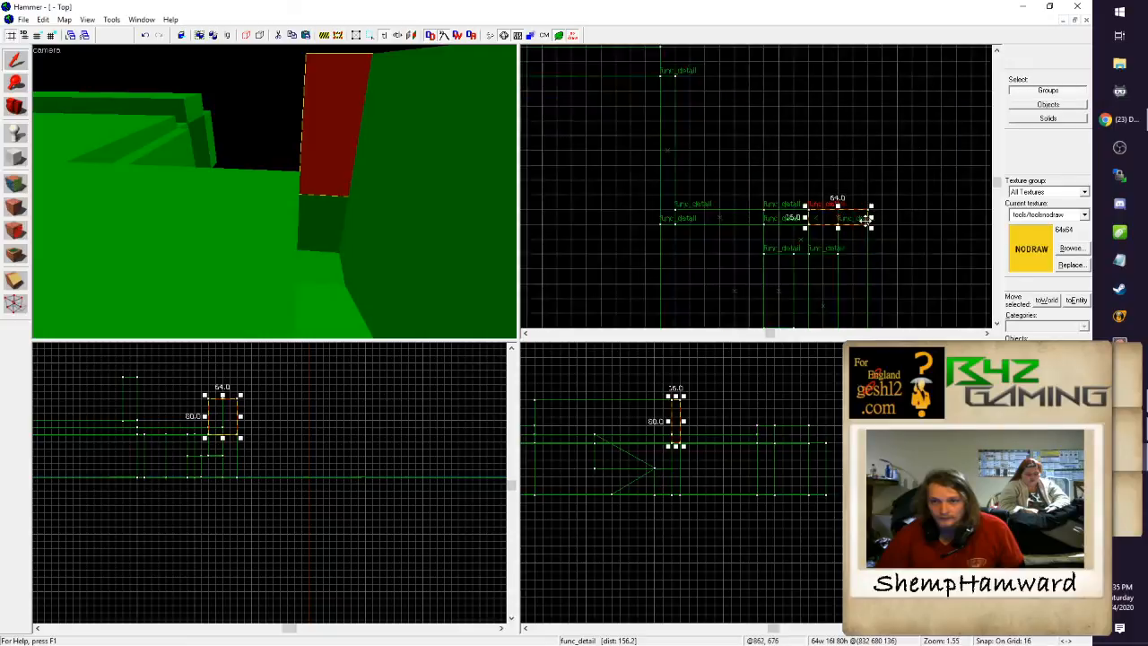
pyautogui.scroll(2, 866, 219)
pyautogui.moveTo(872, 216)
pyautogui.mouseDown()
pyautogui.moveTo(813, 221)
pyautogui.moveTo(824, 223)
pyautogui.mouseUp()
pyautogui.press('z')
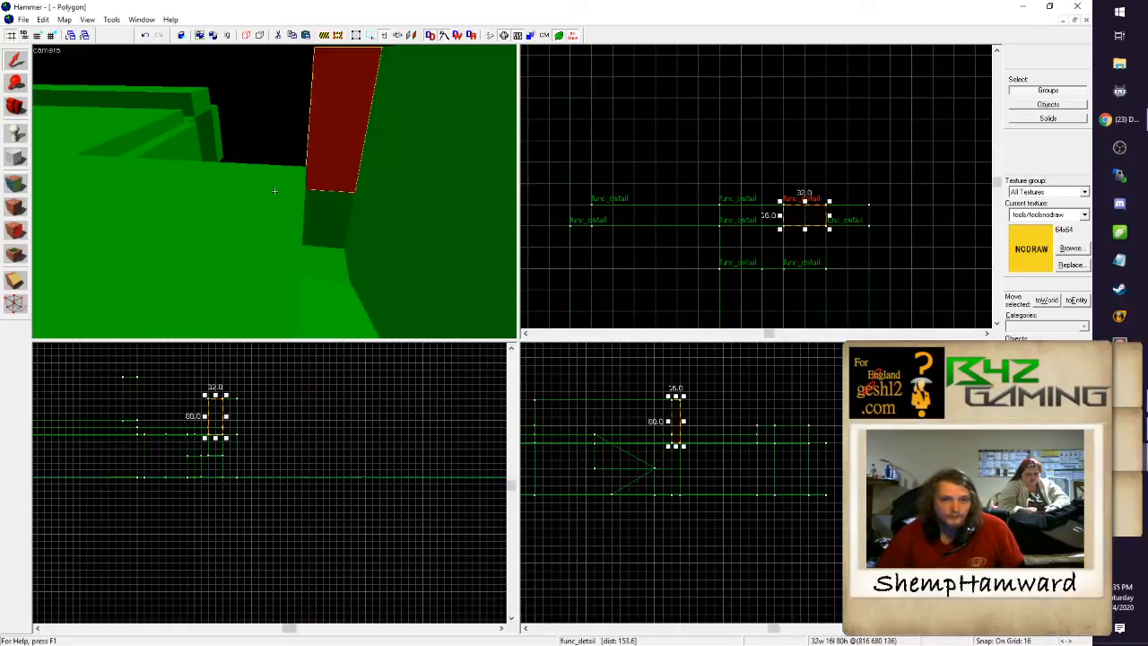
pyautogui.press('a')
pyautogui.press('d')
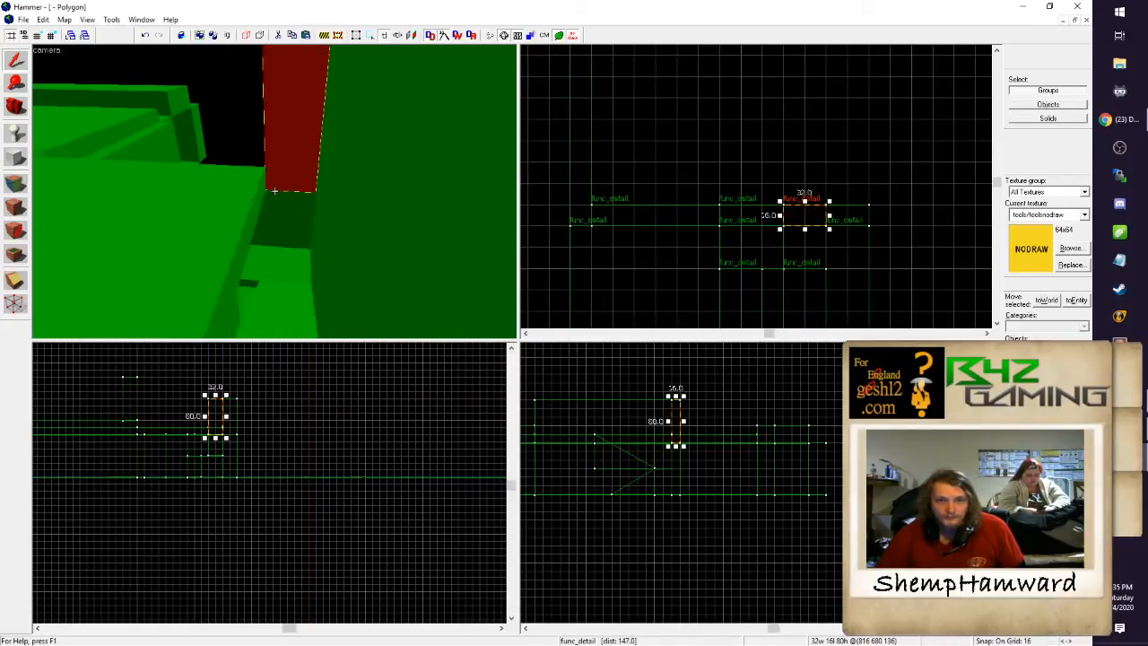
# Step: Copy the 32-unit-wide upper wall directly west of itself, reduce the copy's height to 64 units, and widen it westward to 160 units
pyautogui.press('a')
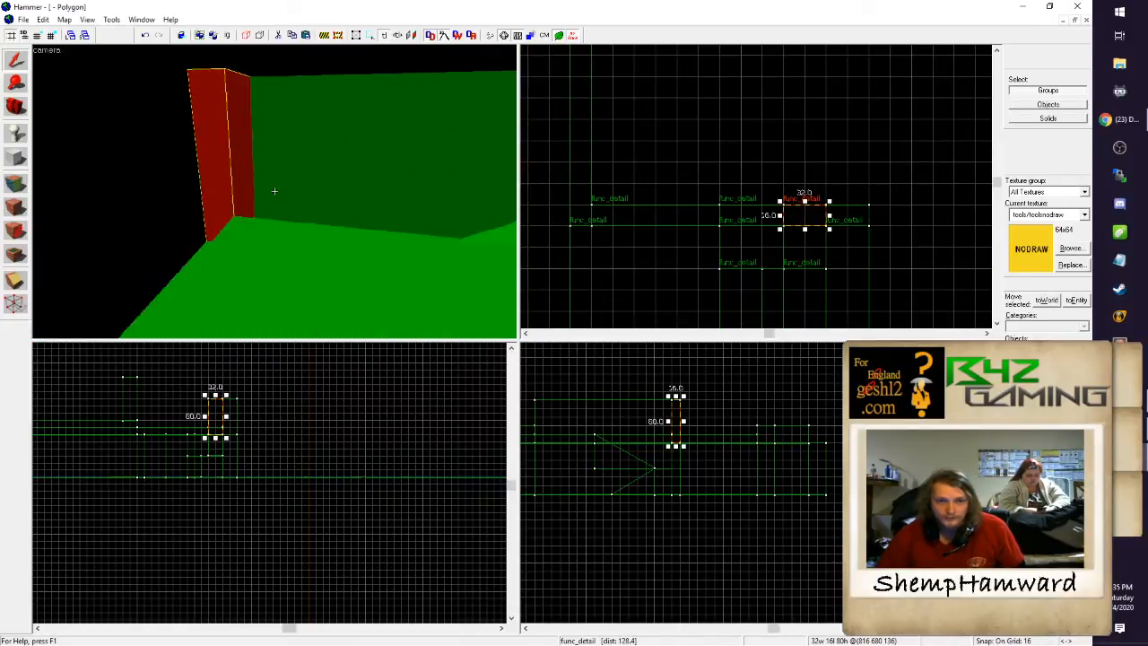
pyautogui.press('d')
pyautogui.press('s')
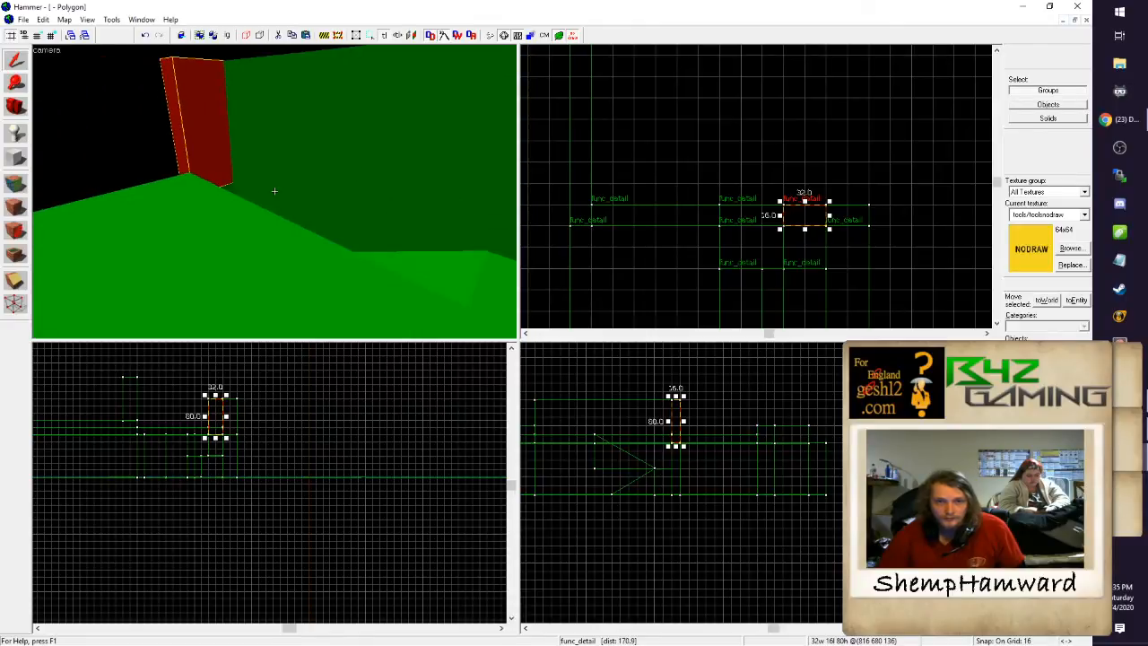
pyautogui.press('d')
pyautogui.press('d')
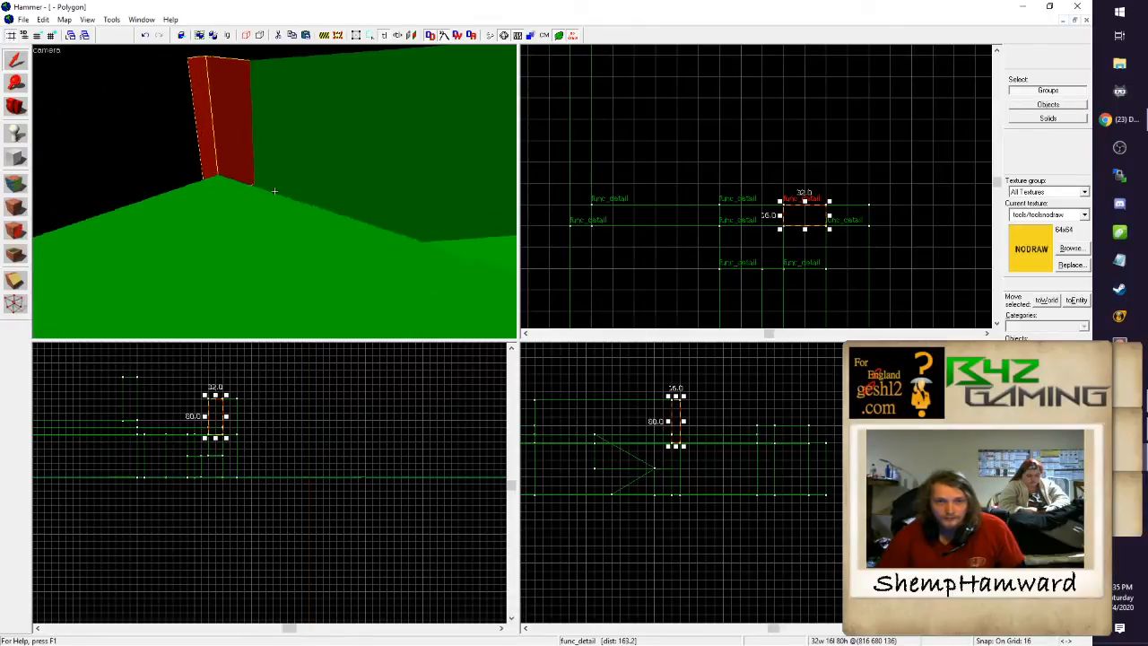
pyautogui.press('w')
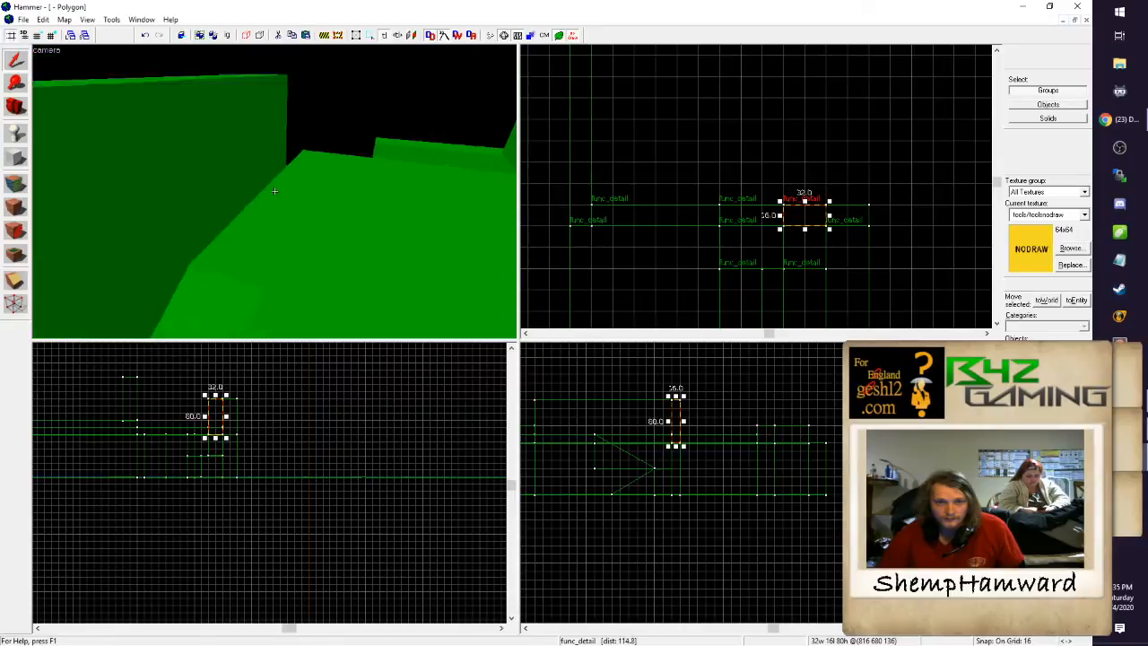
pyautogui.press('Right')
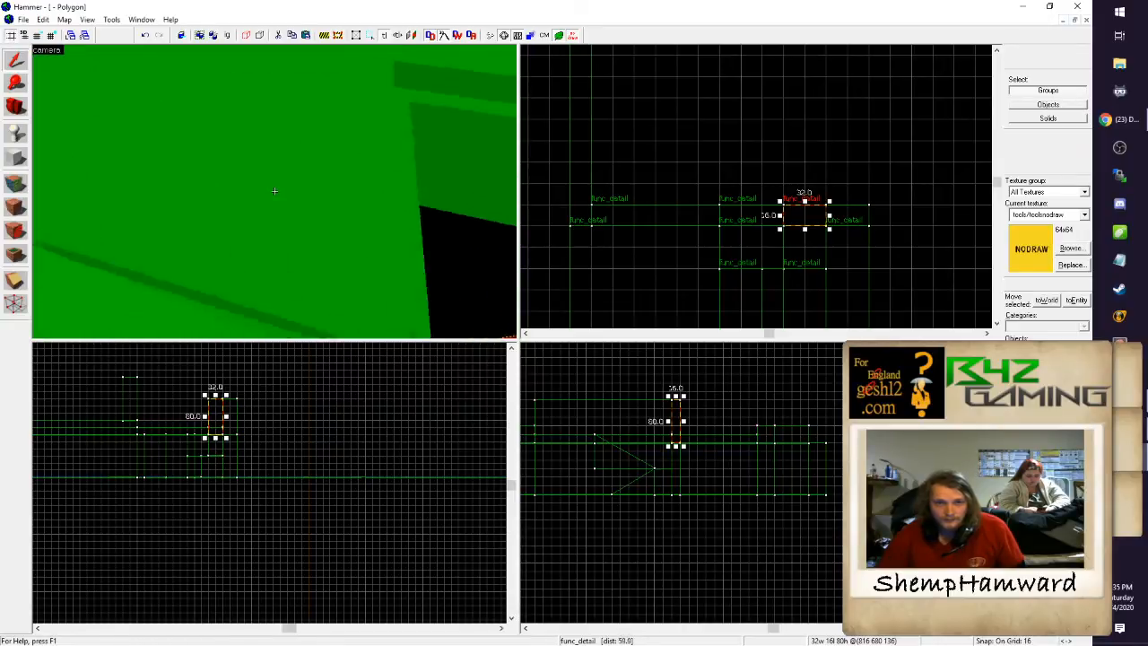
pyautogui.press('Left')
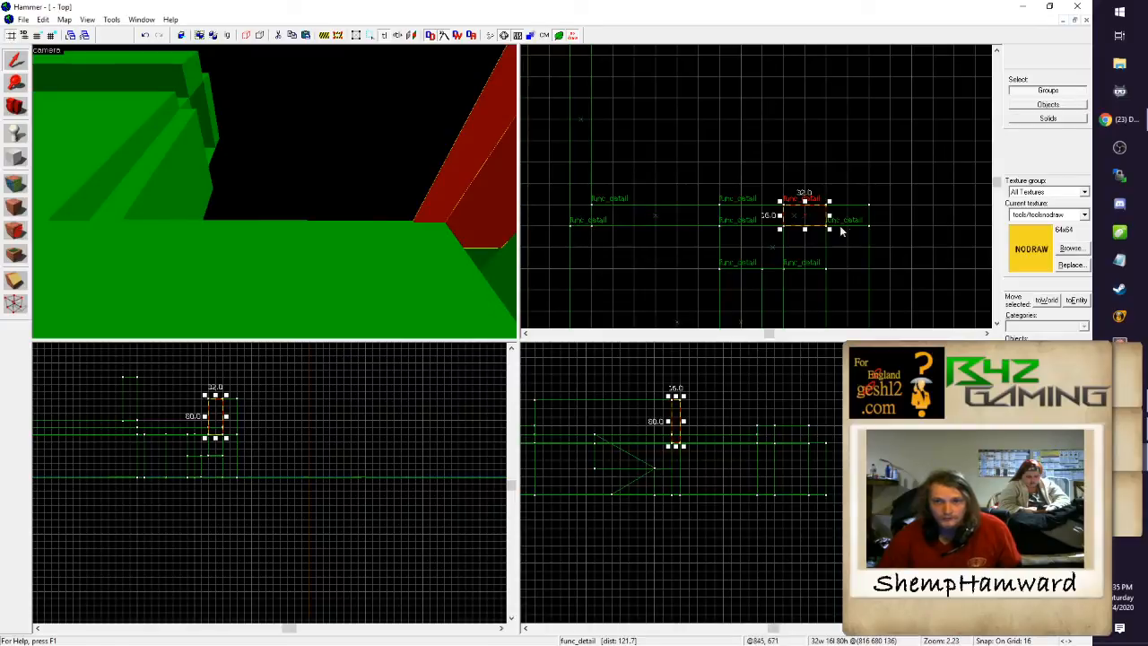
pyautogui.moveTo(808, 218); pyautogui.dragTo(762, 219)
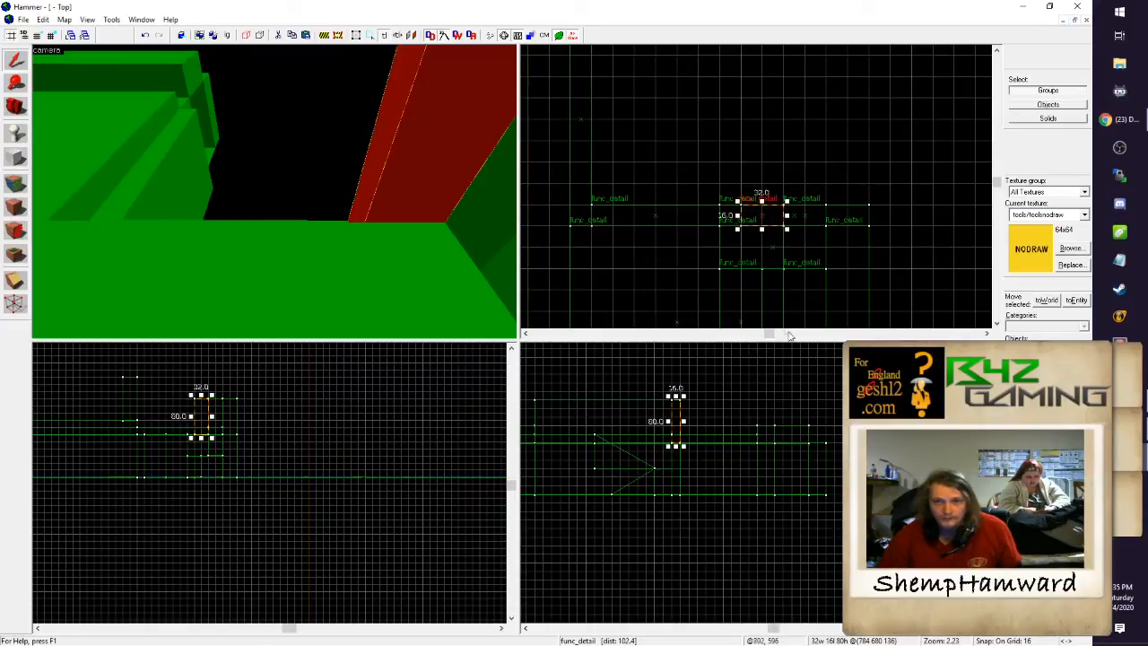
pyautogui.moveTo(676, 445); pyautogui.dragTo(676, 439)
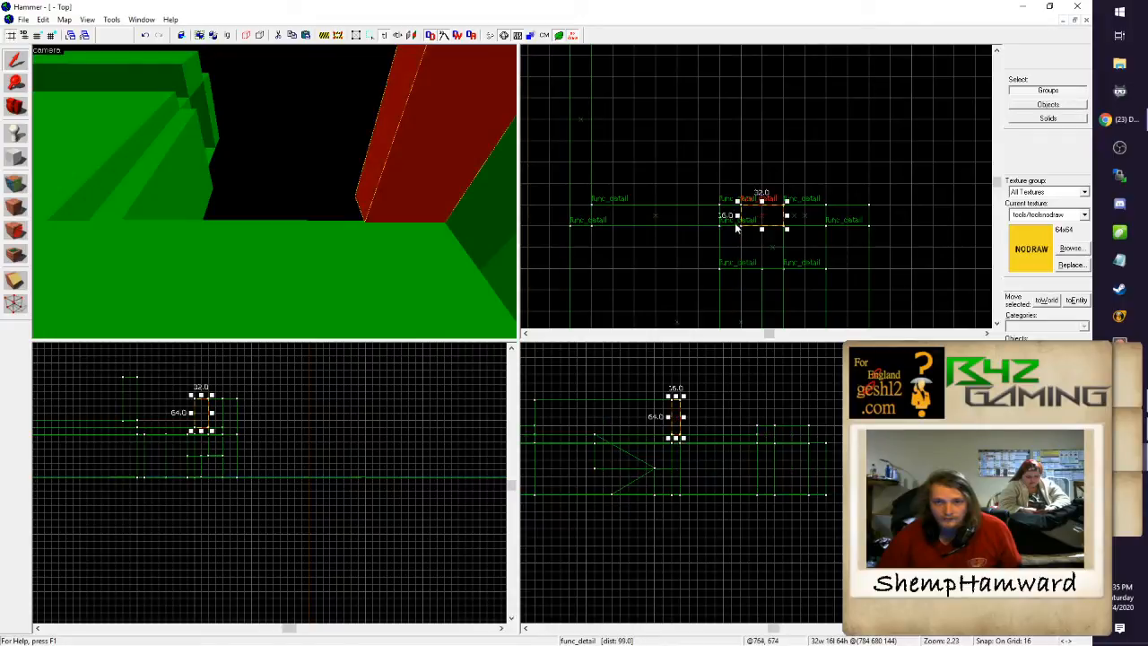
pyautogui.moveTo(736, 216); pyautogui.dragTo(567, 215)
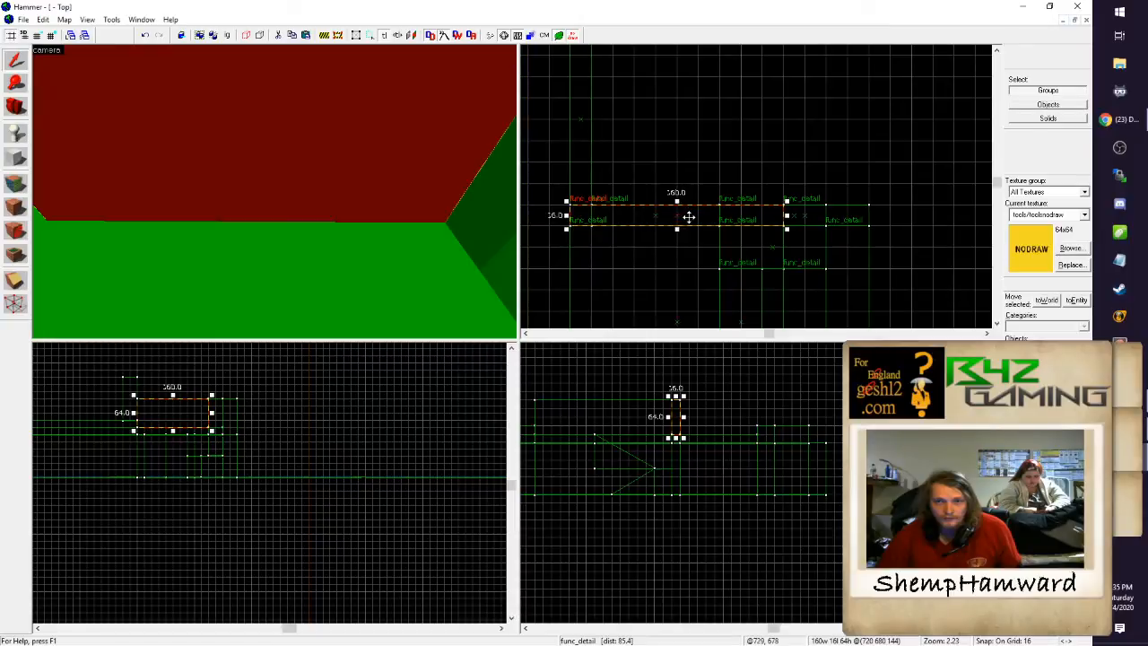
# Step: Copy the 160-unit-wide upper wall directly north and reshape the copy as a 16 × 144 wall running north from its west end
pyautogui.moveTo(688, 217); pyautogui.dragTo(687, 196)
pyautogui.moveTo(791, 199)
pyautogui.mouseDown()
pyautogui.moveTo(596, 194)
pyautogui.moveTo(580, 52)
pyautogui.mouseUp()
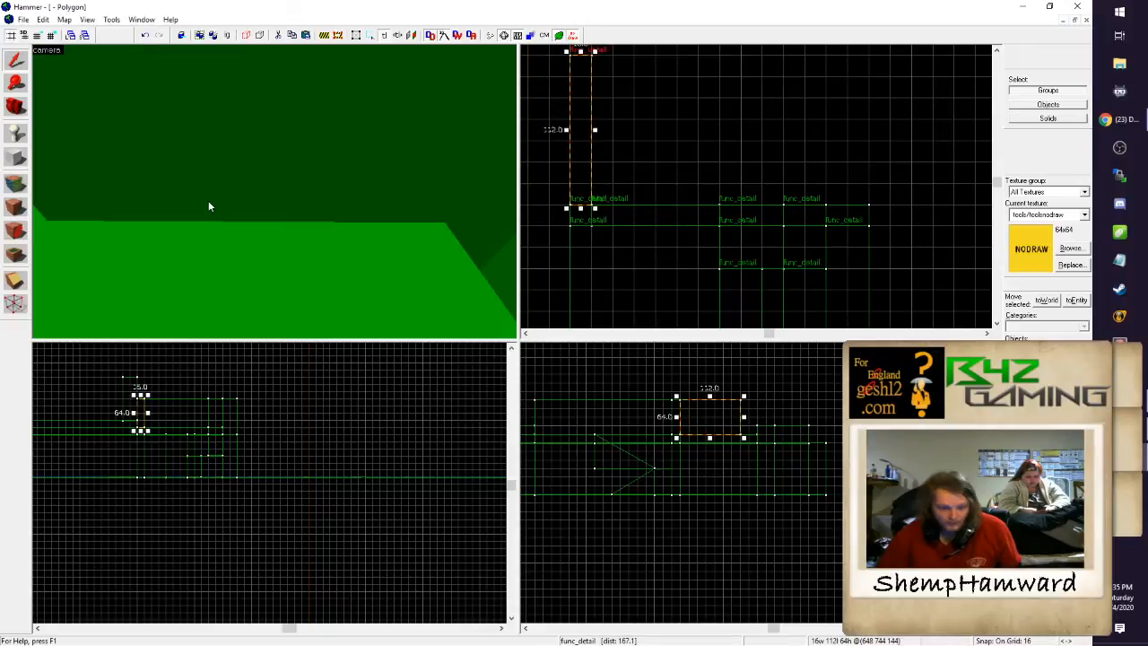
pyautogui.press('z')
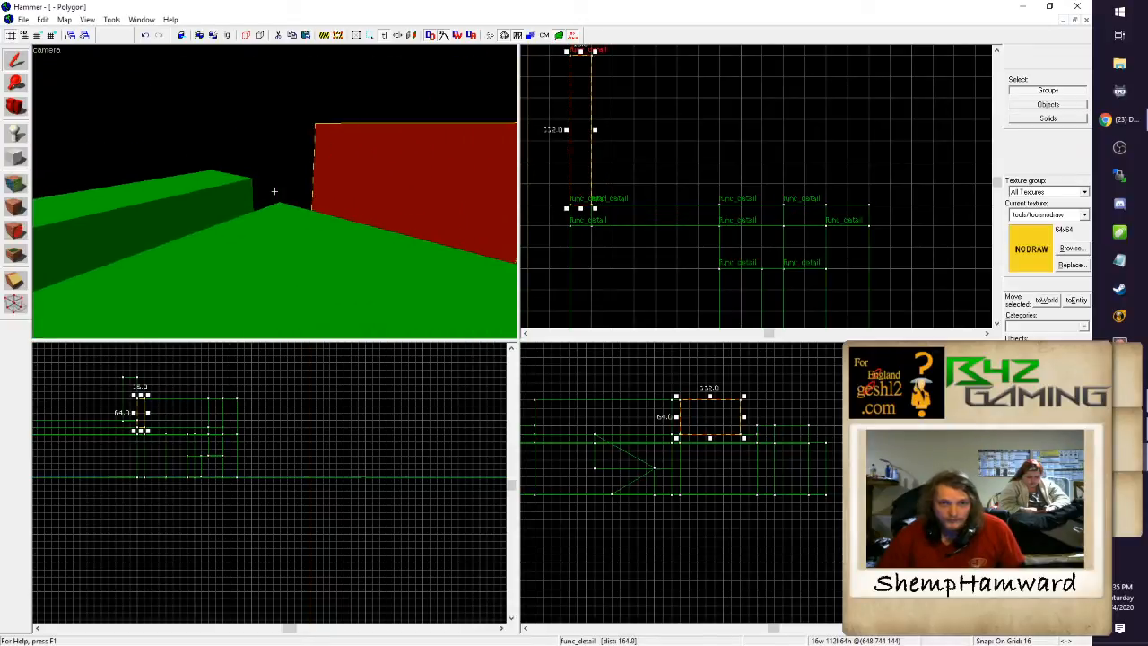
pyautogui.press('z')
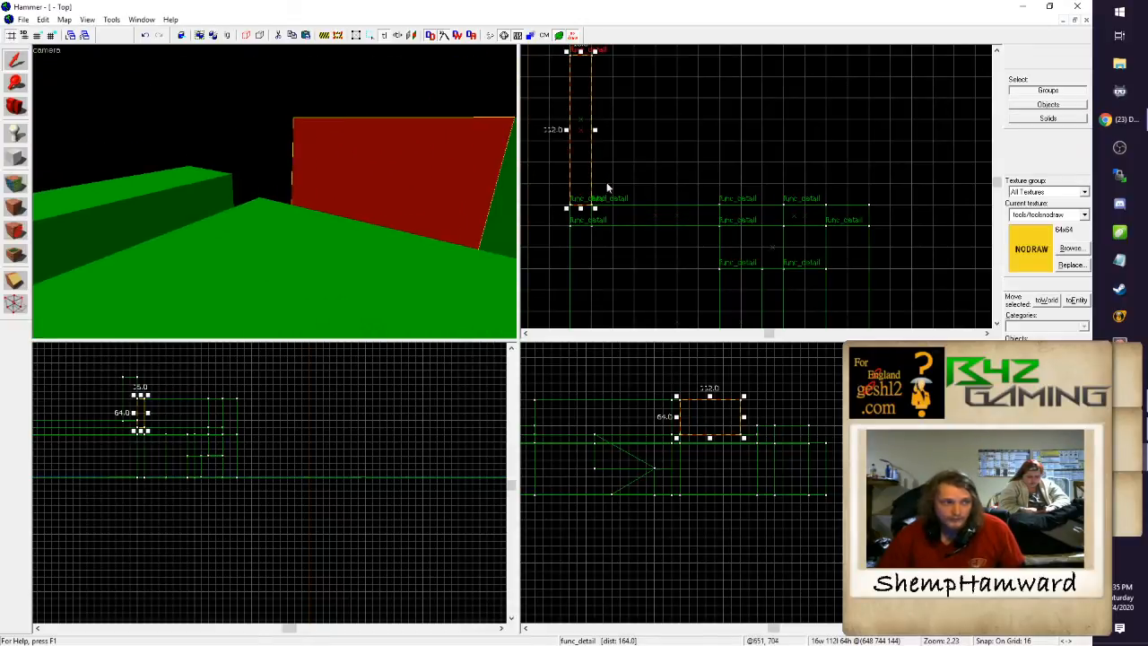
pyautogui.click(997, 51)
pyautogui.click(998, 51)
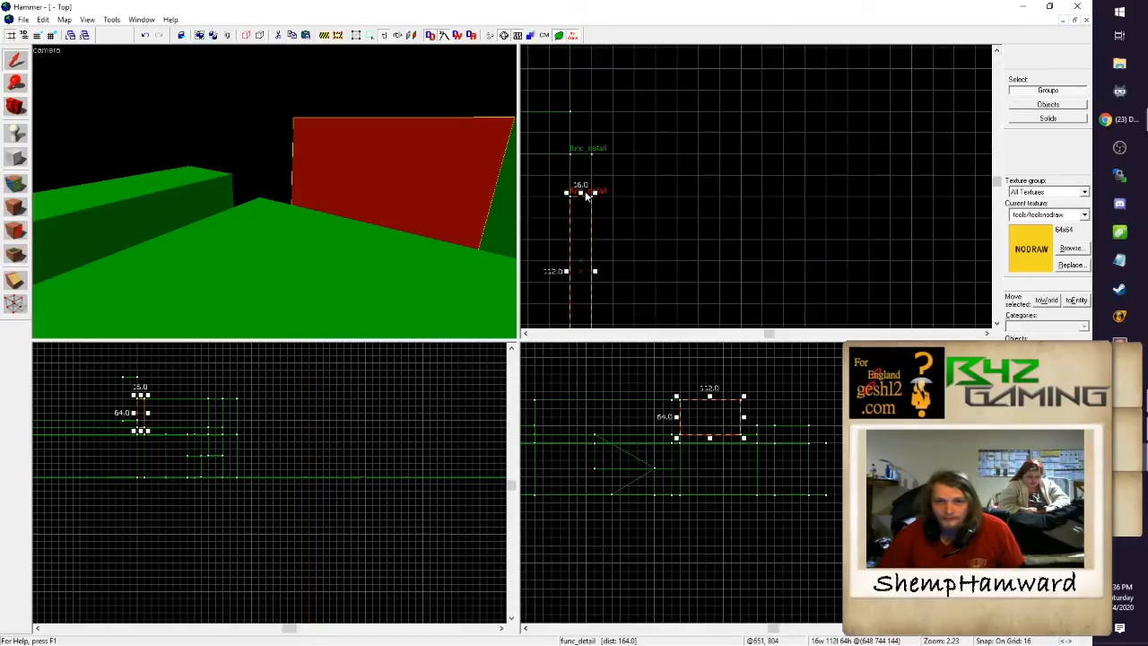
pyautogui.moveTo(586, 193); pyautogui.dragTo(586, 149)
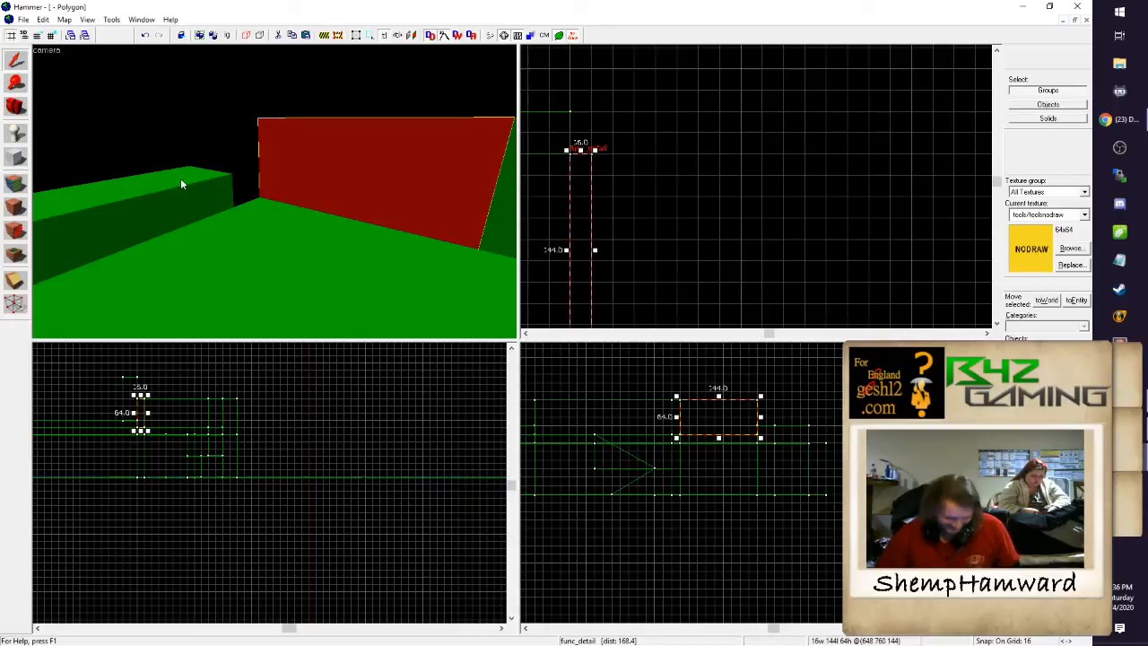
# Step: Examine the corner between the 144-unit-long wall's north end and the neighbouring low wall
pyautogui.press('z')
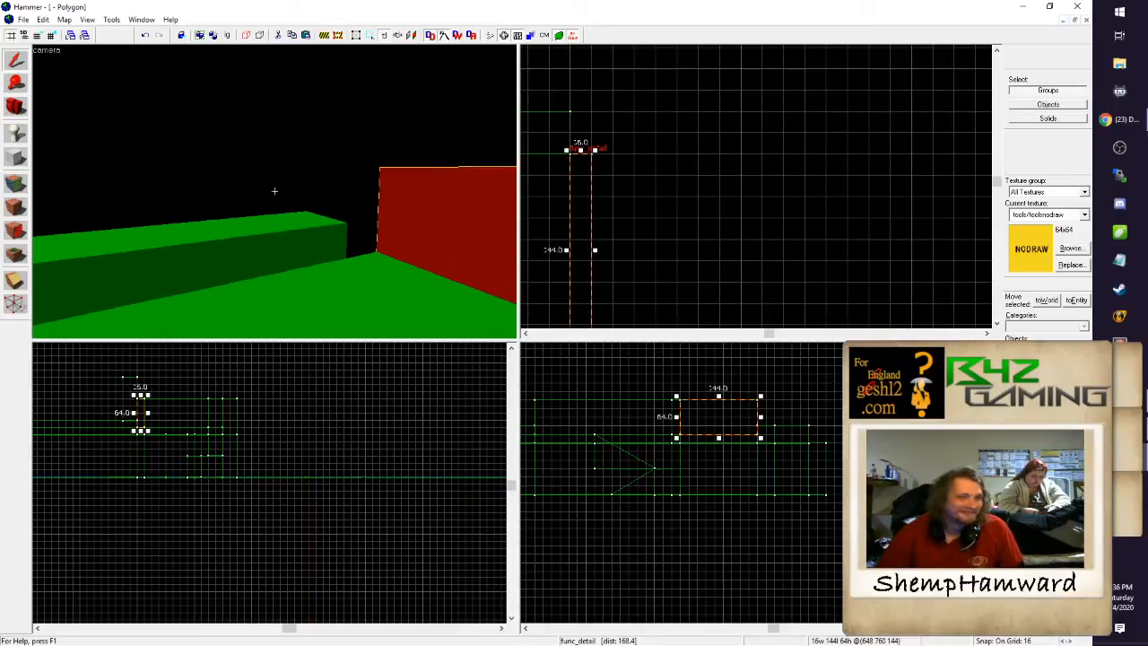
pyautogui.press('w')
pyautogui.press('a')
pyautogui.press('w')
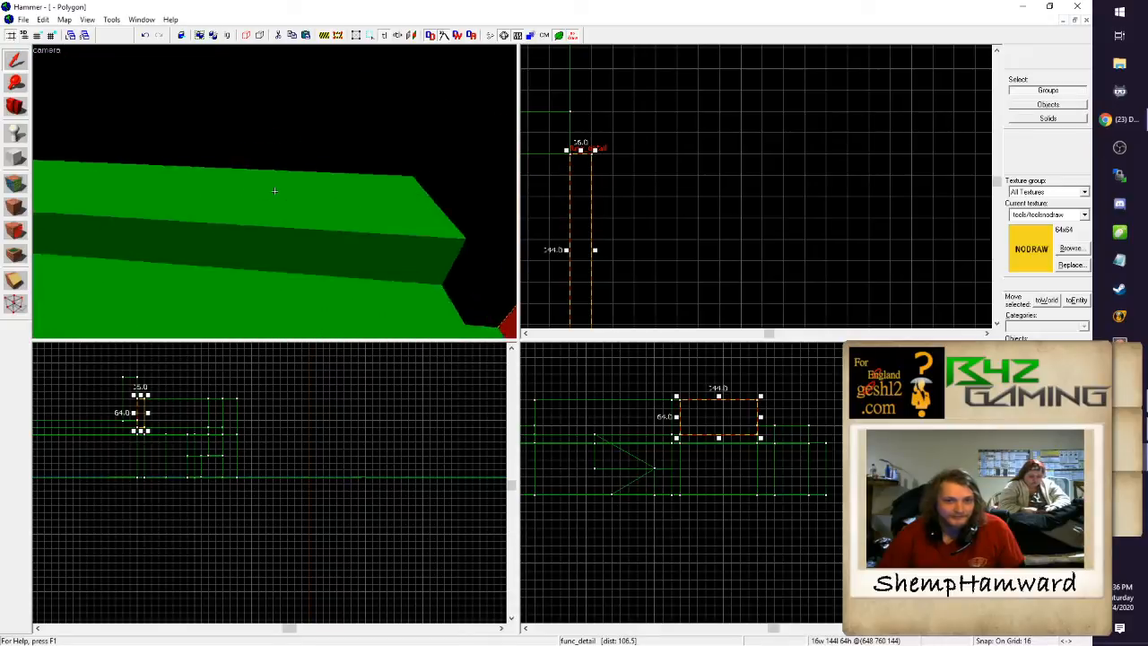
pyautogui.press('z')
pyautogui.press('z')
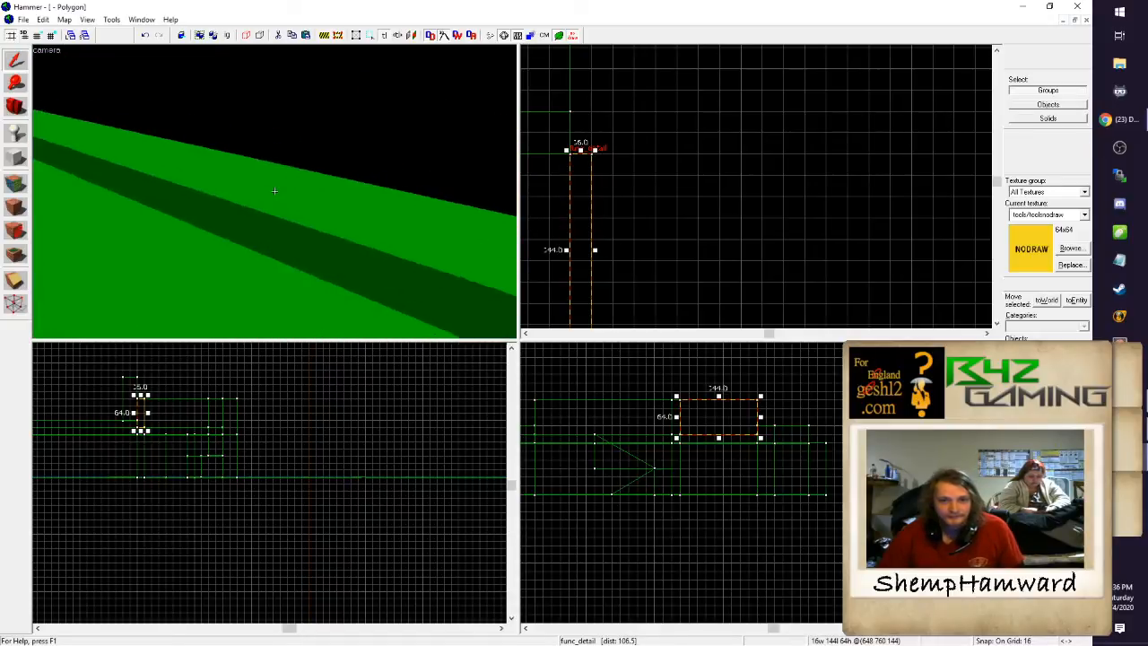
pyautogui.press('w')
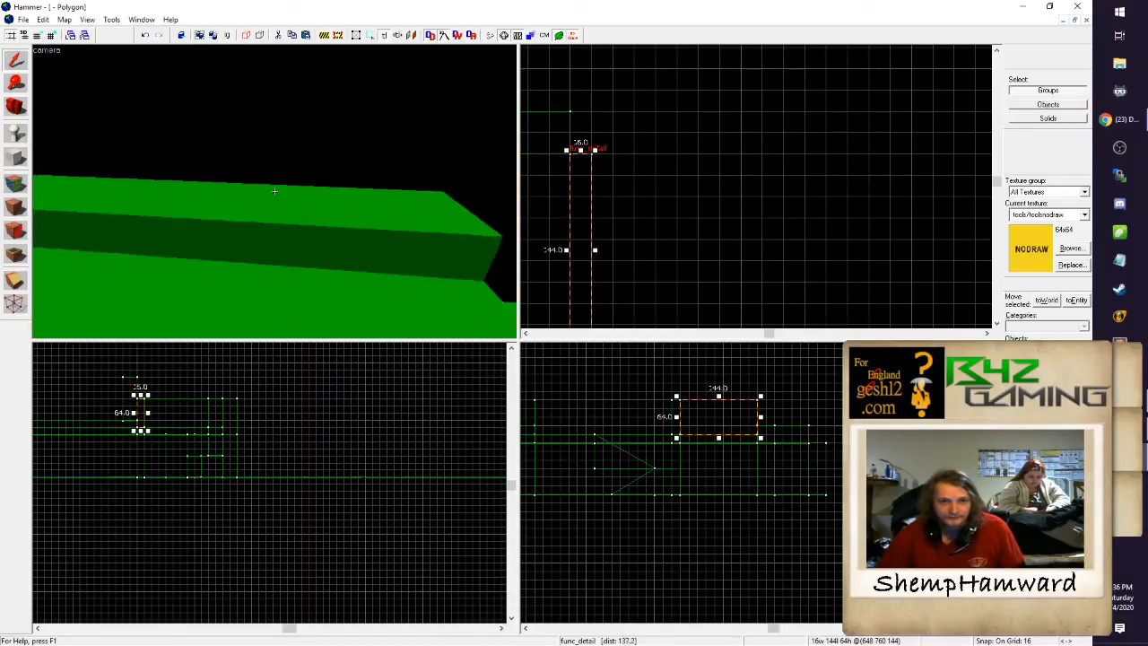
pyautogui.press('z')
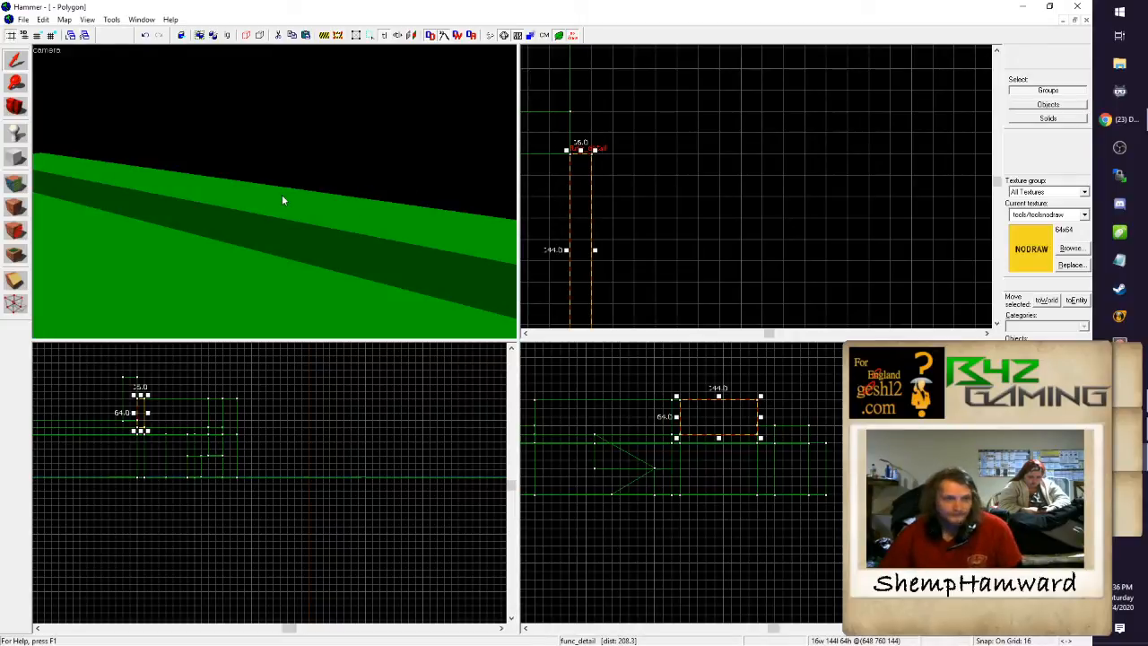
pyautogui.press('z')
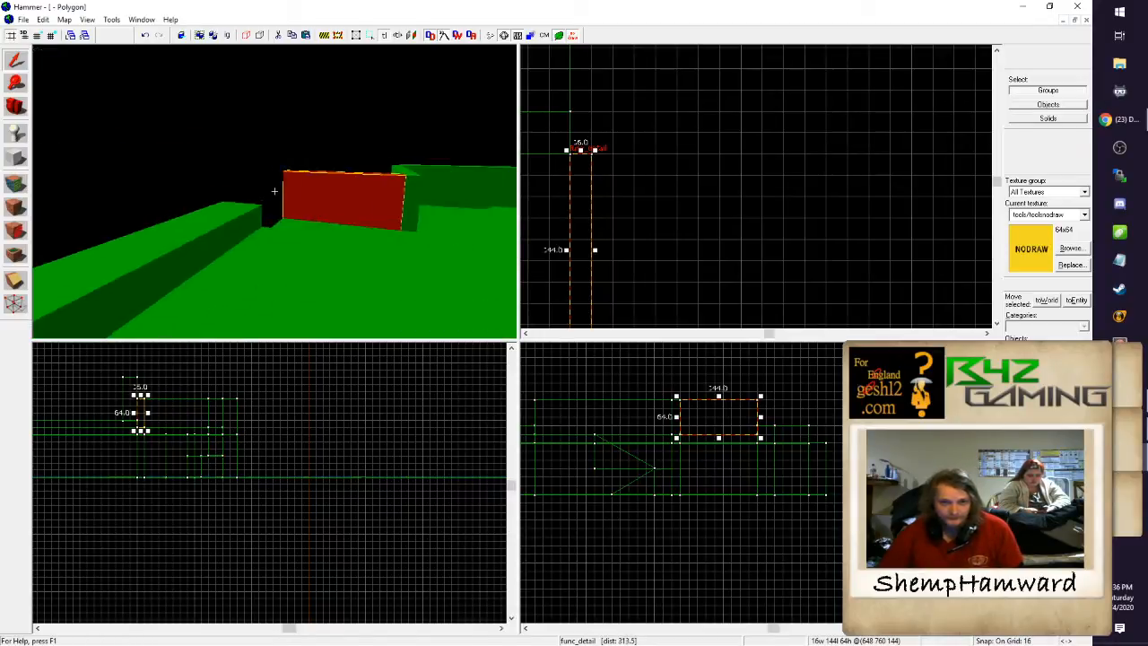
pyautogui.press('s')
pyautogui.press('w')
pyautogui.press('w')
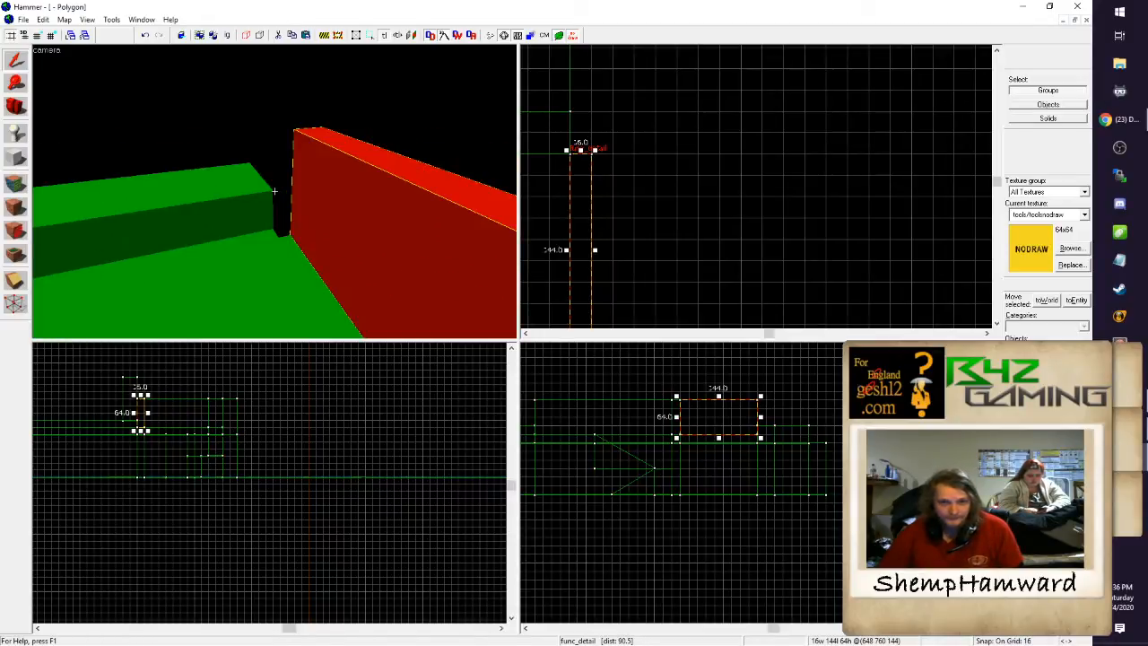
pyautogui.press('s')
pyautogui.press('z')
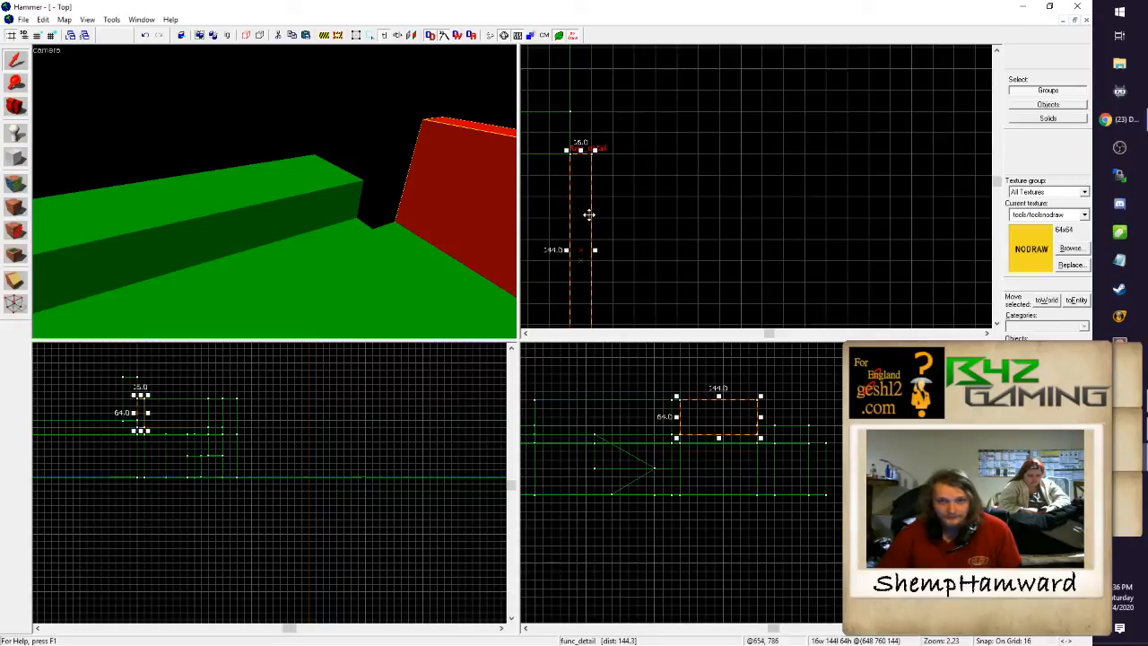
# Step: Copy the 16 × 144 wall directly west of itself and shorten the copy from the south to a 1-unit-thick piece at its north end
pyautogui.moveTo(587, 215); pyautogui.dragTo(560, 219)
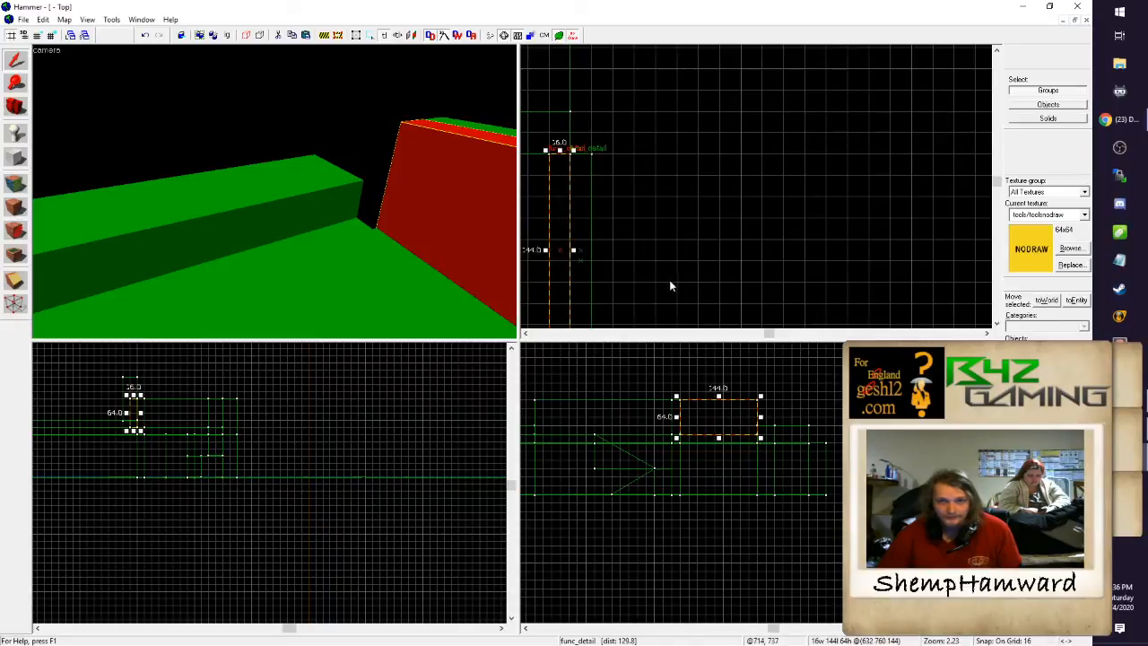
pyautogui.scroll(-3, 606, 259)
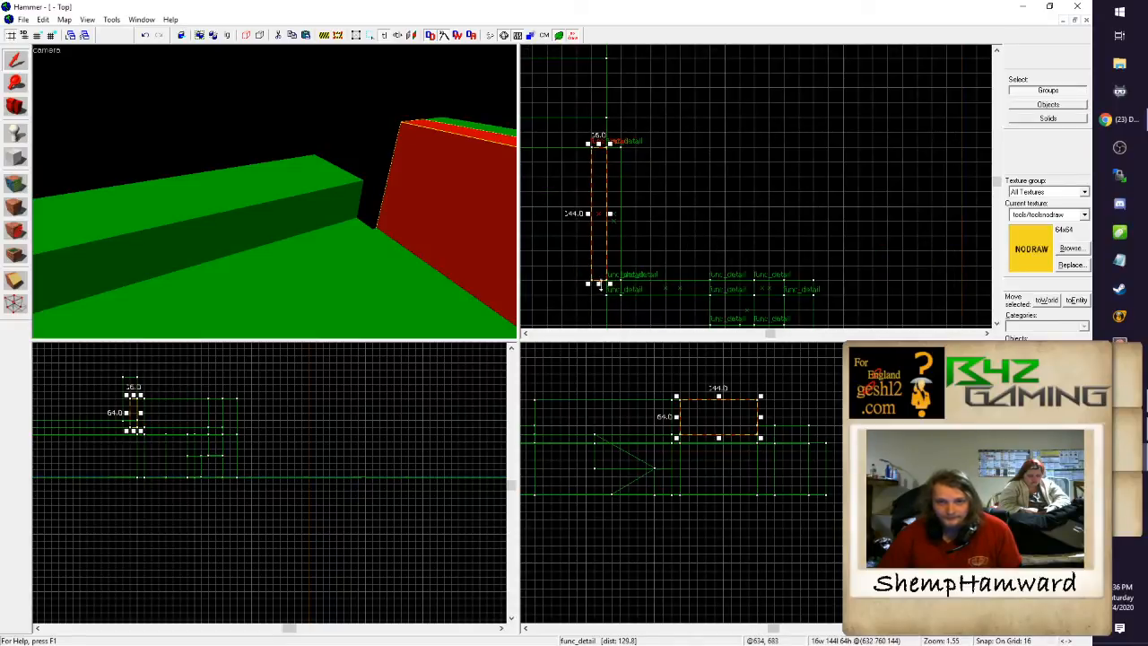
pyautogui.moveTo(600, 284); pyautogui.dragTo(596, 152)
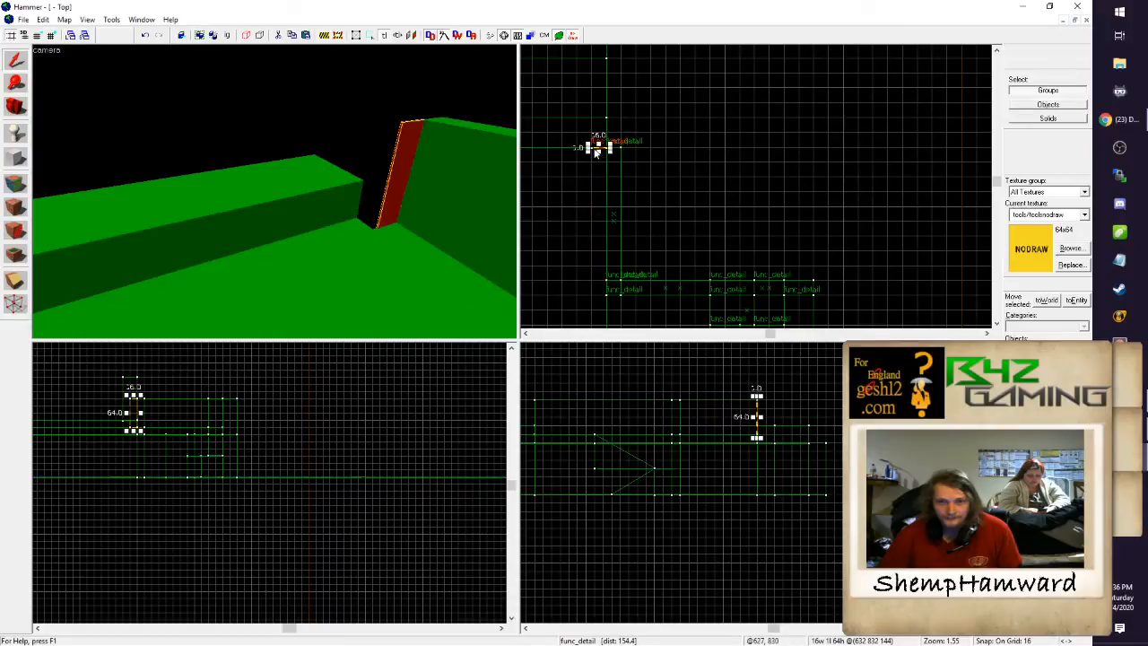
# Step: Extend the 1-unit-thick wall westward along the low wall and adjust its west end to a total width of 640 units
pyautogui.press('z')
pyautogui.press('w')
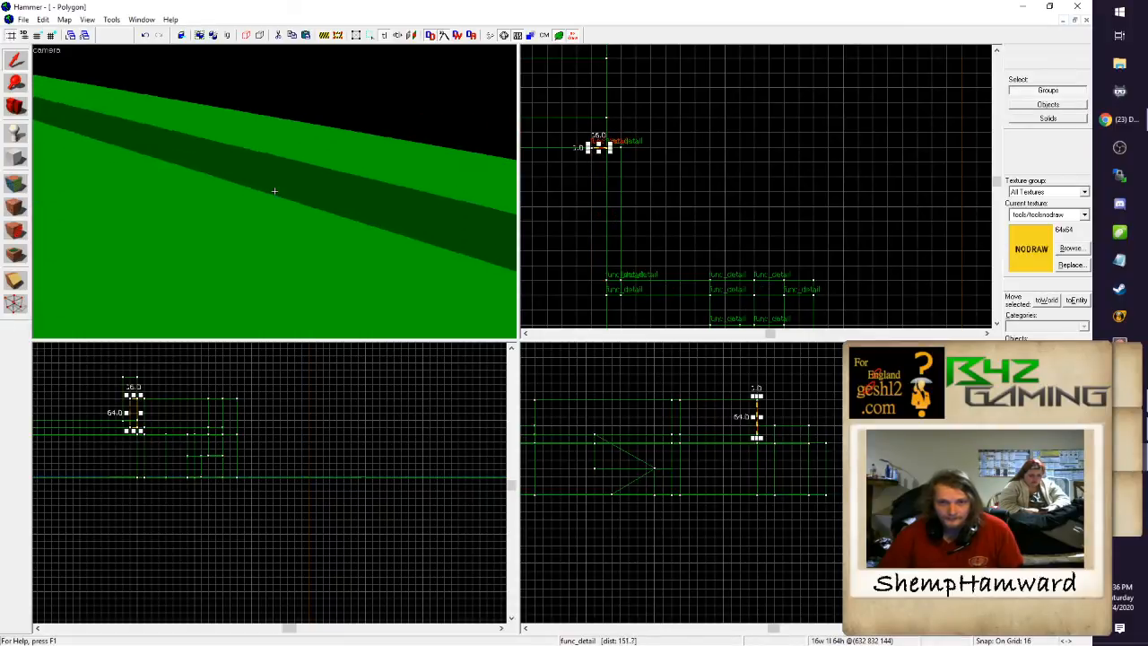
pyautogui.press('z')
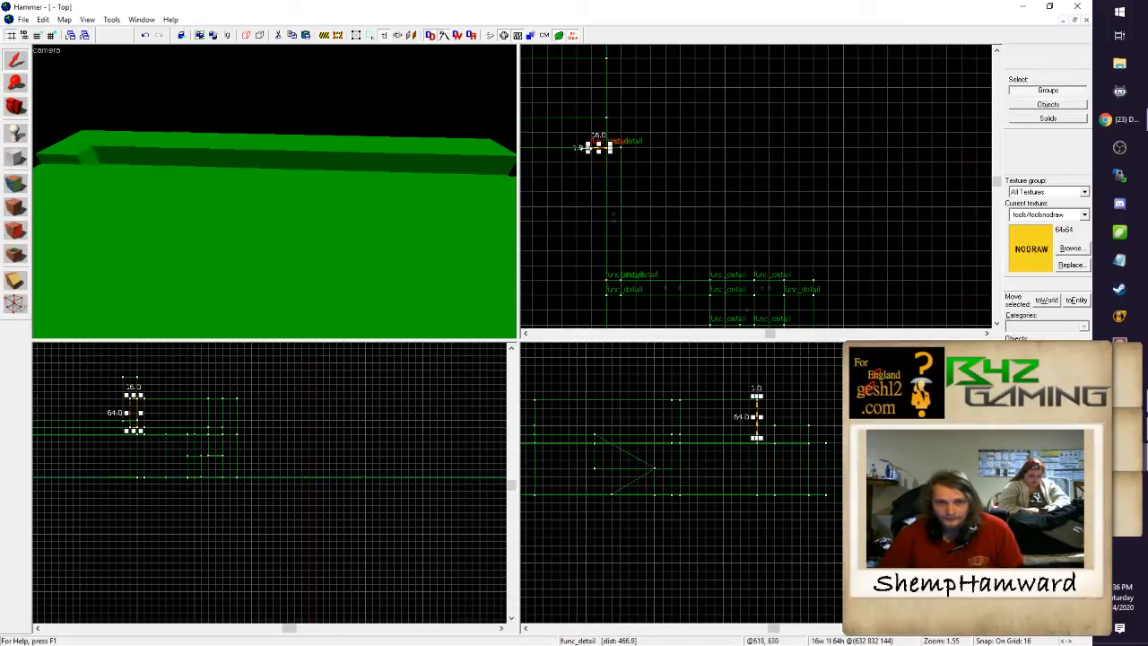
pyautogui.moveTo(588, 148); pyautogui.dragTo(252, 160)
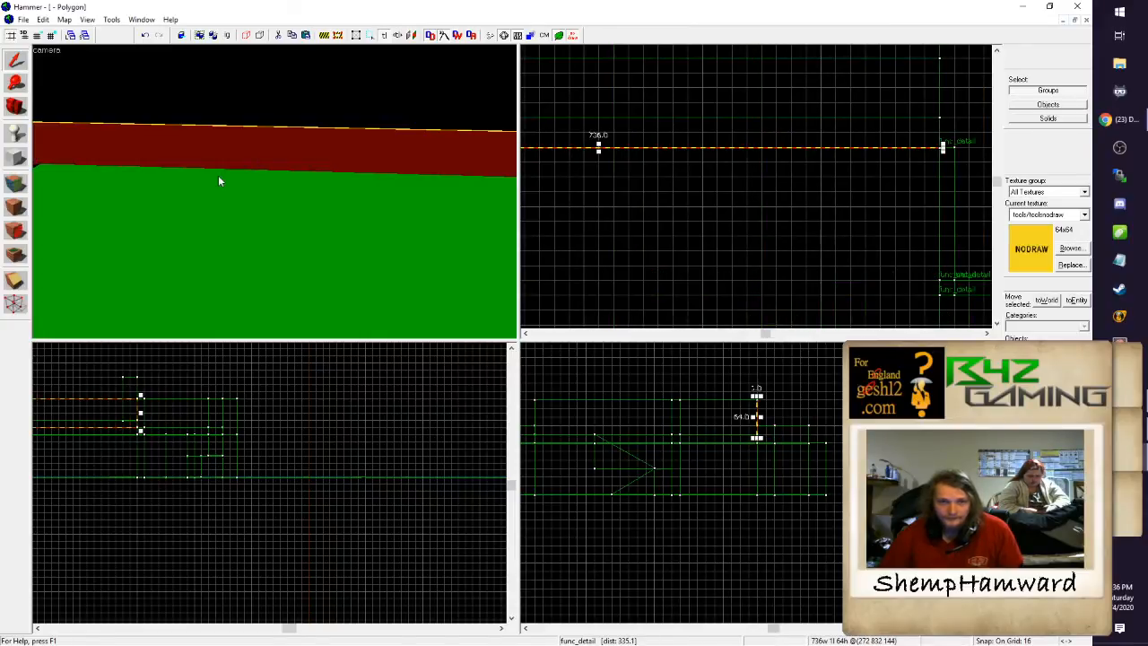
pyautogui.press('z')
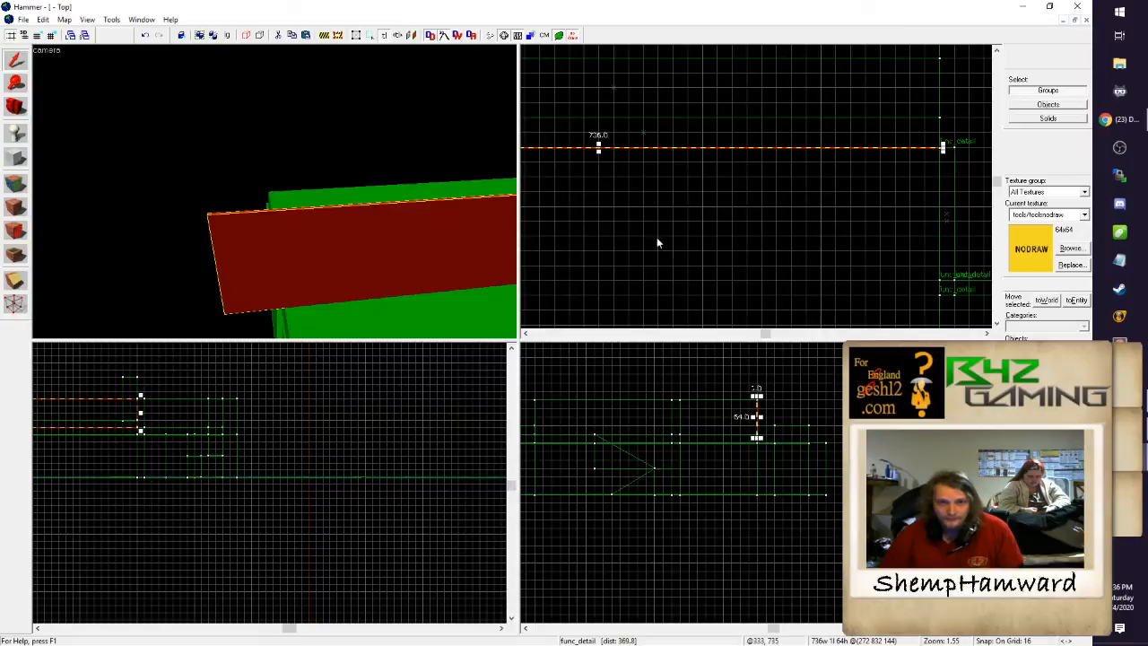
pyautogui.scroll(-5, 659, 242)
pyautogui.click(525, 333)
pyautogui.click(526, 334)
pyautogui.scroll(5, 758, 268)
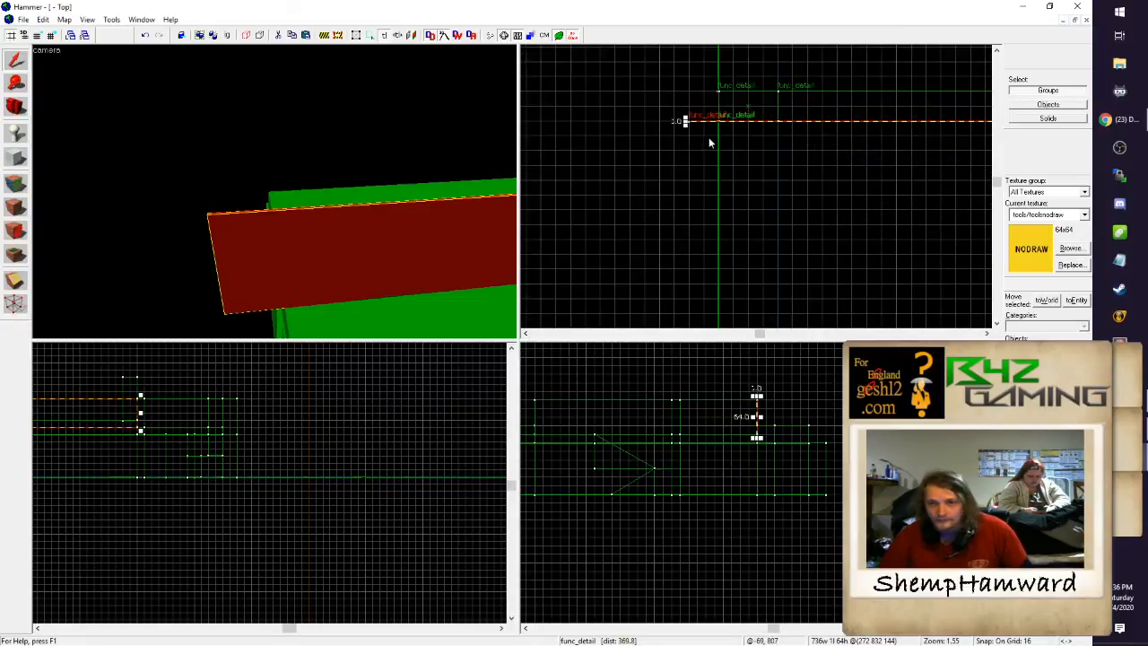
pyautogui.moveTo(685, 121); pyautogui.dragTo(774, 121)
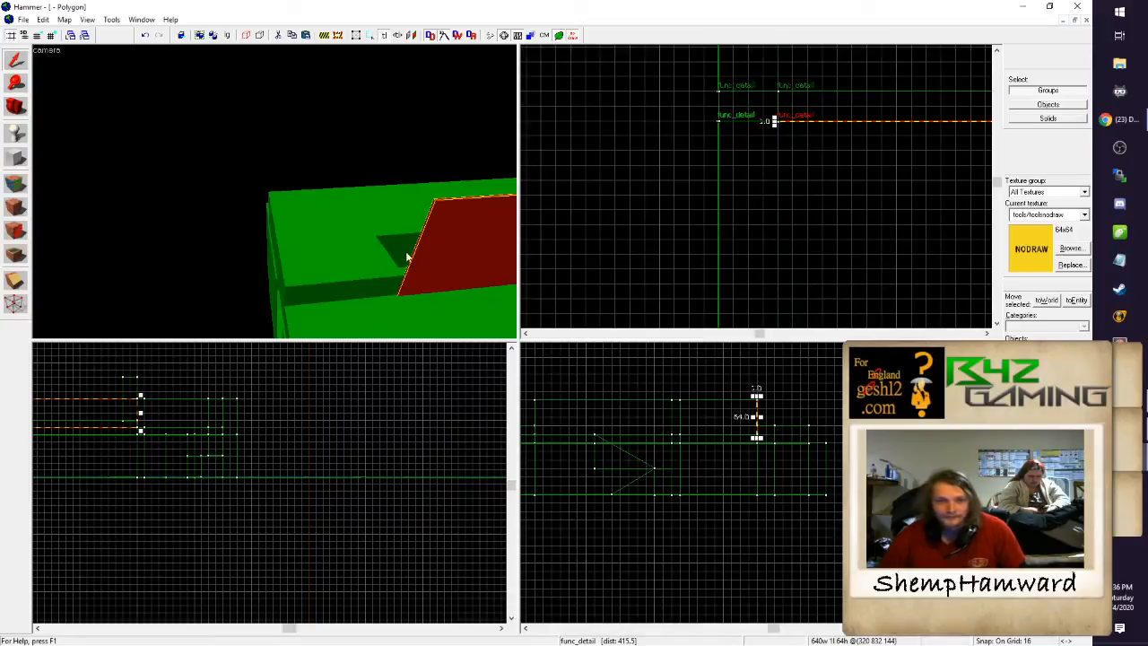
# Step: Examine the west end of the thin 640-unit wall and the opening beside it
pyautogui.press('z')
pyautogui.press('a')
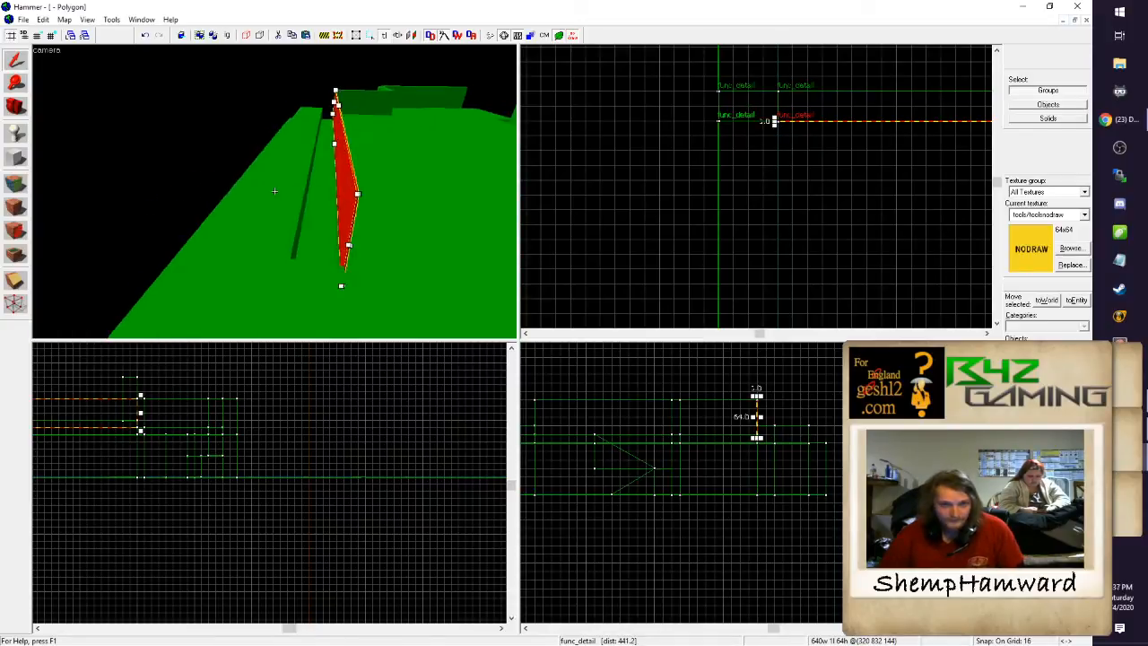
pyautogui.press('d')
pyautogui.press('a')
pyautogui.press('a')
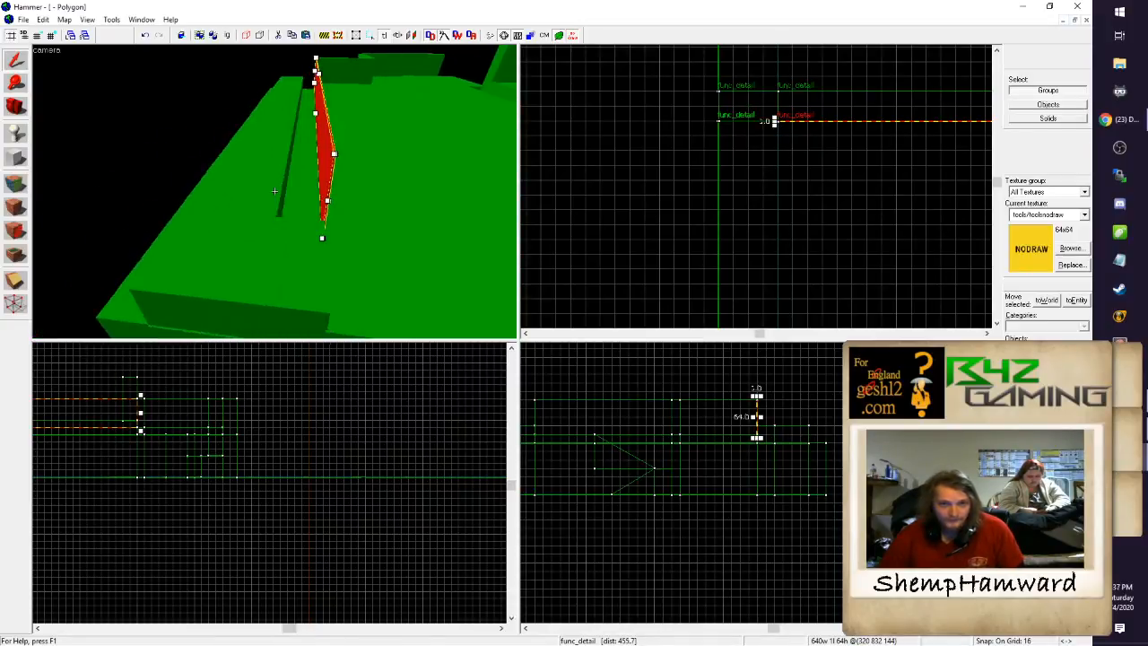
pyautogui.press('w')
pyautogui.press('d')
pyautogui.press('a')
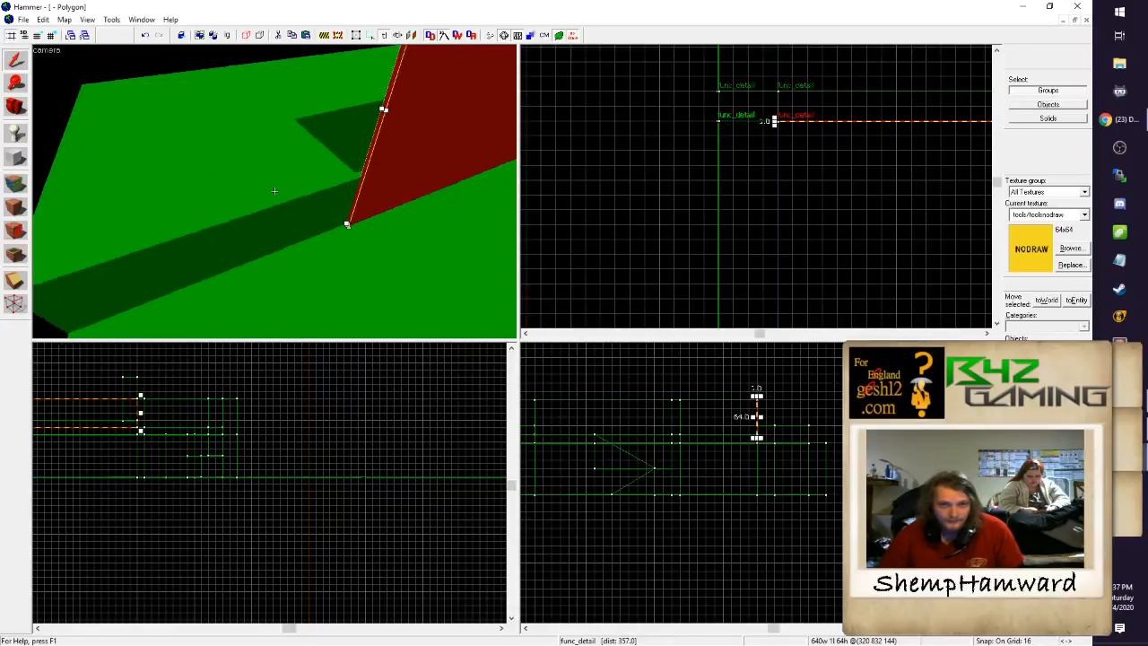
pyautogui.press('a')
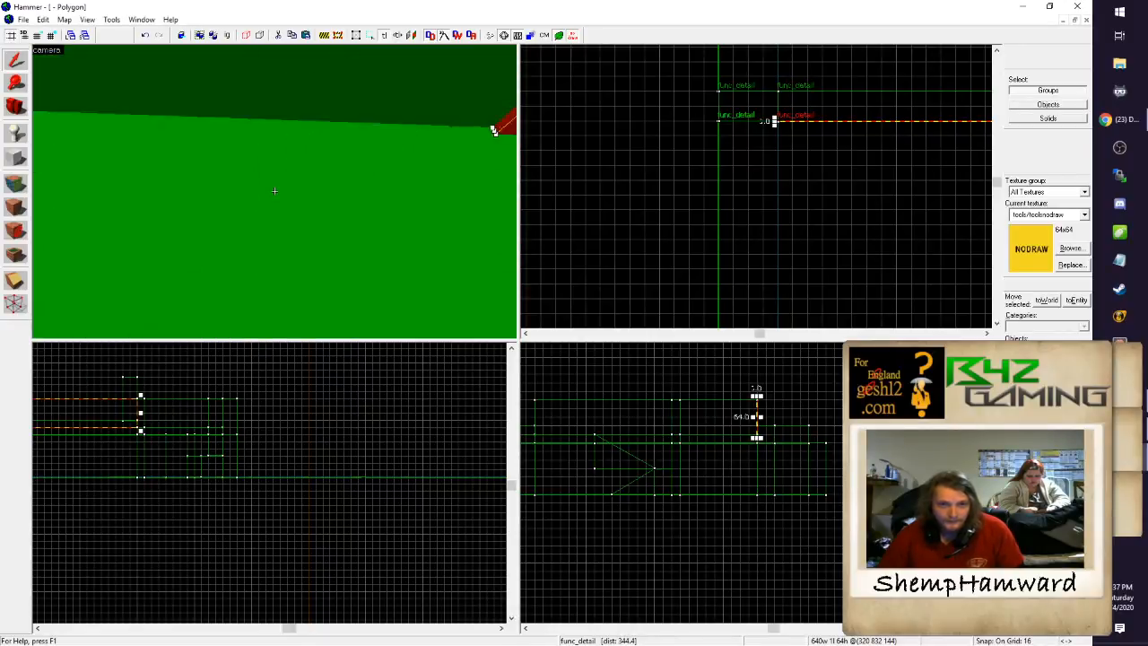
# Step: Copy the thin 640-unit-wide, 64-unit-high wall 16 units straight up
pyautogui.press('a')
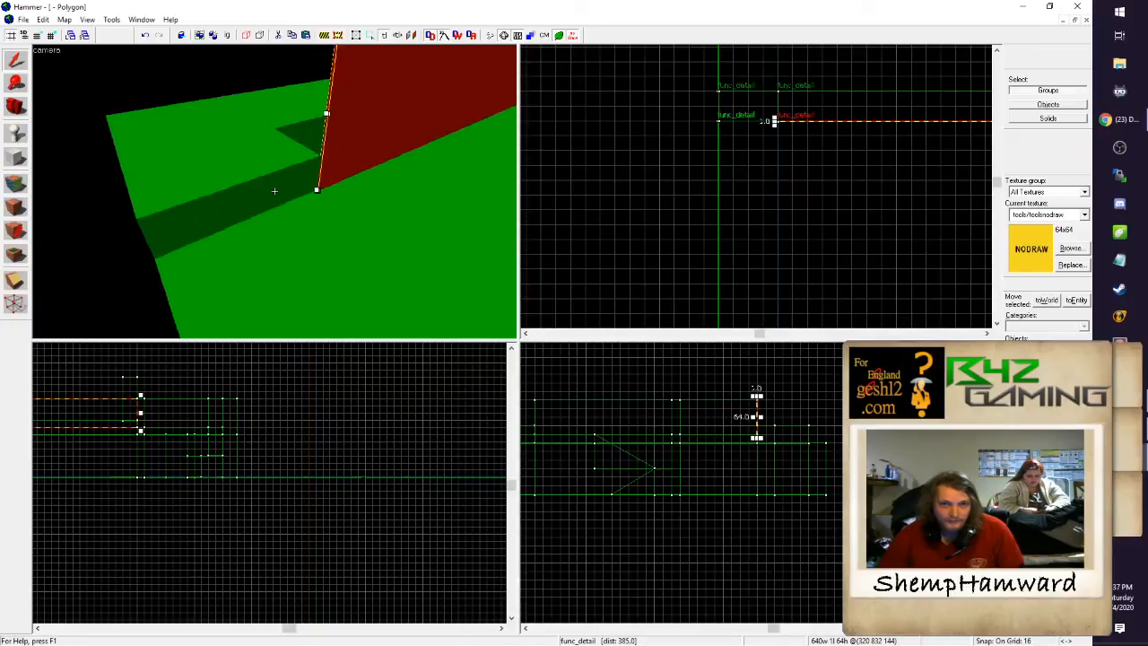
pyautogui.click(274, 191)
pyautogui.press('a')
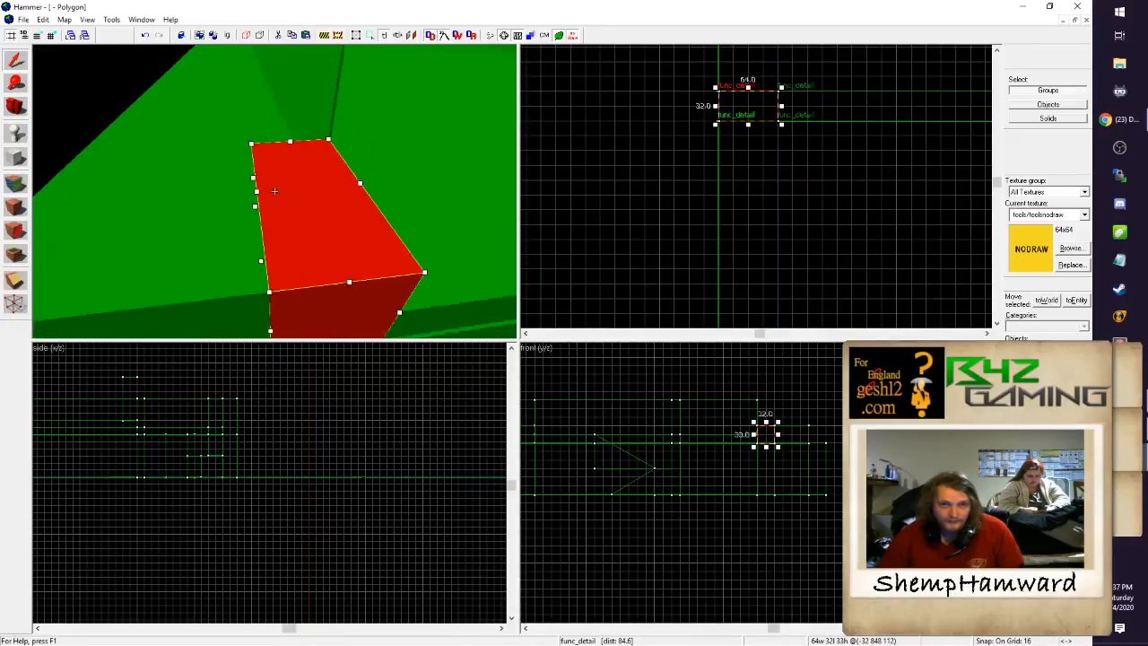
pyautogui.click(275, 191)
pyautogui.press('d')
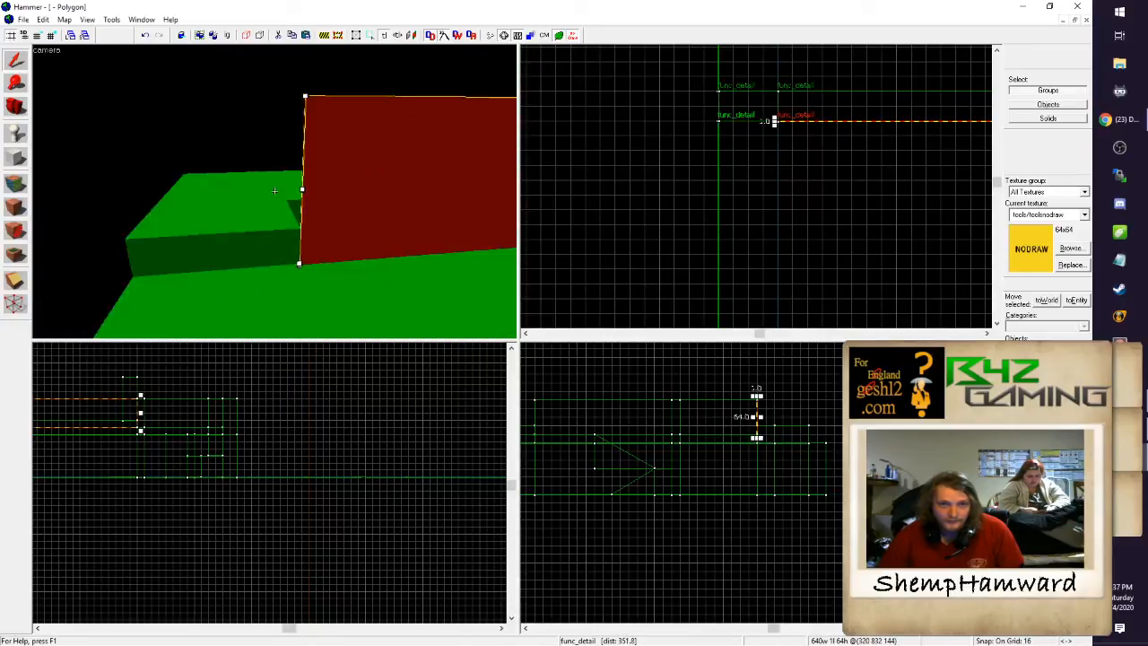
pyautogui.press('z')
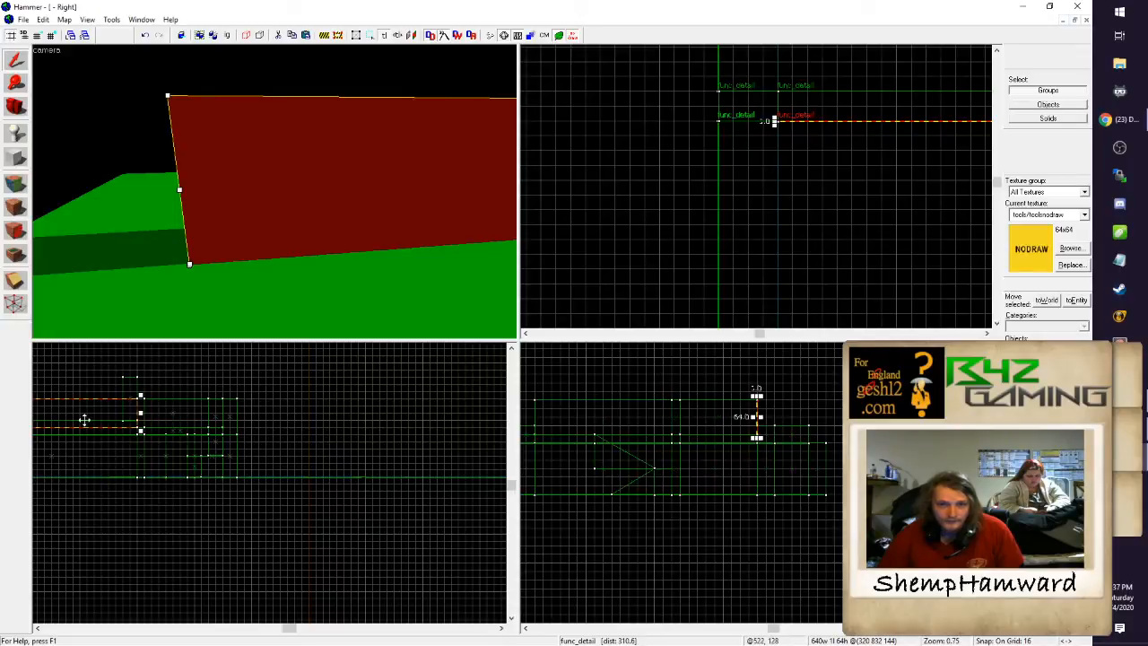
pyautogui.moveTo(83, 420); pyautogui.dragTo(81, 411)
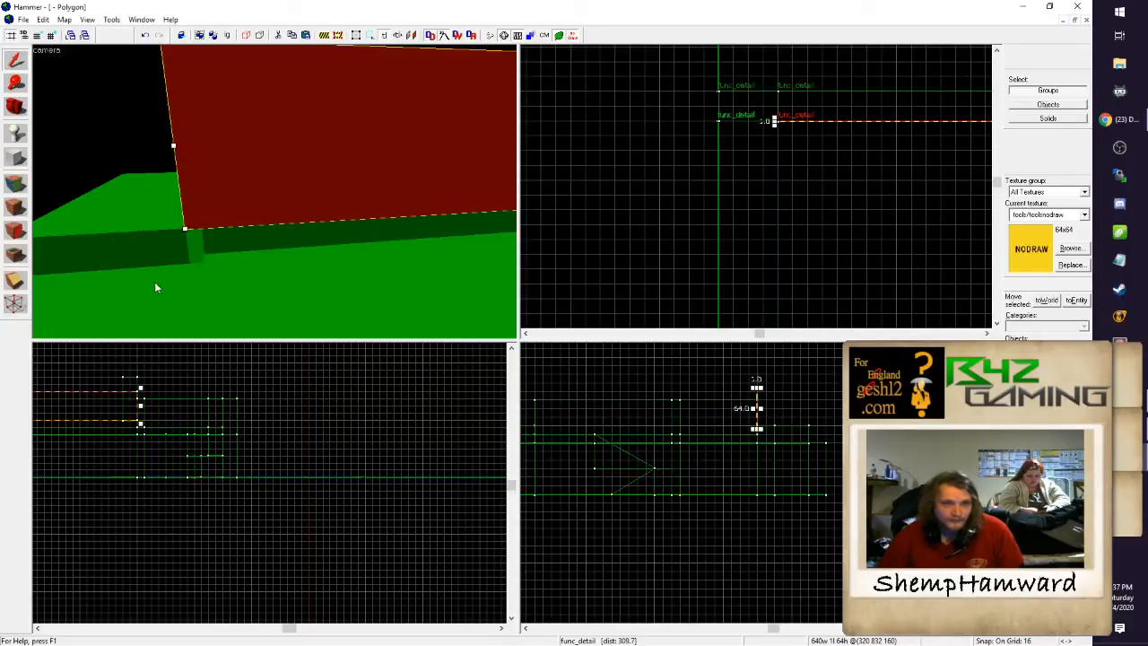
pyautogui.press('z')
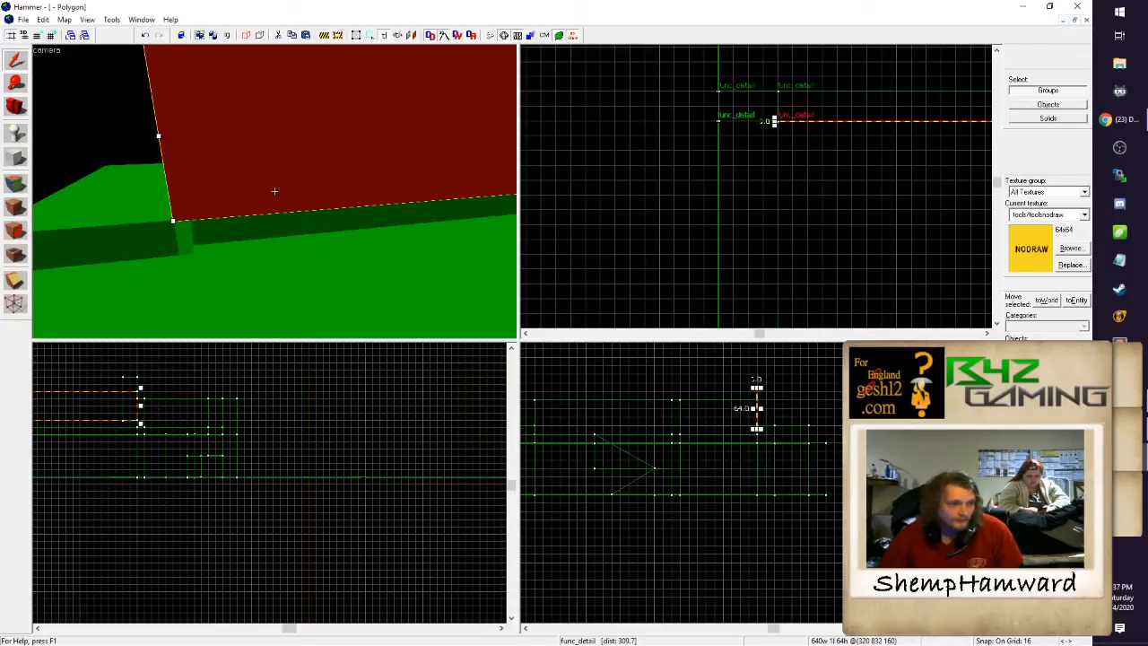
pyautogui.press('z')
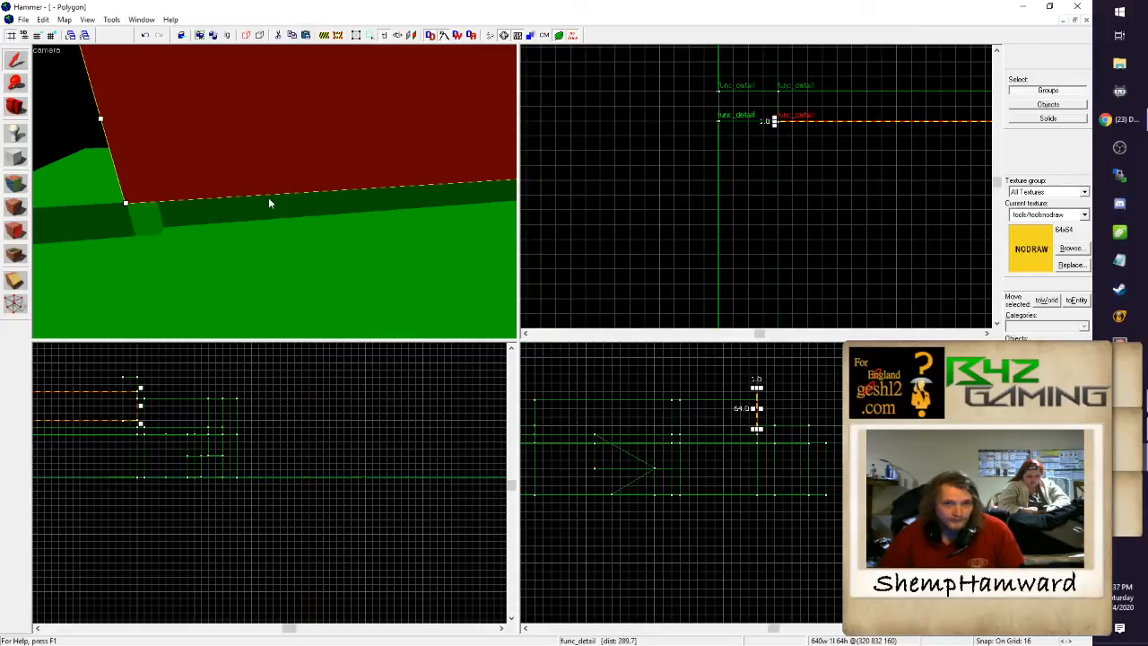
# Step: Select the lower of the two overlapping thin walls and shorten it from above to a 16-unit-high strip
pyautogui.click(96, 411)
pyautogui.click(80, 395)
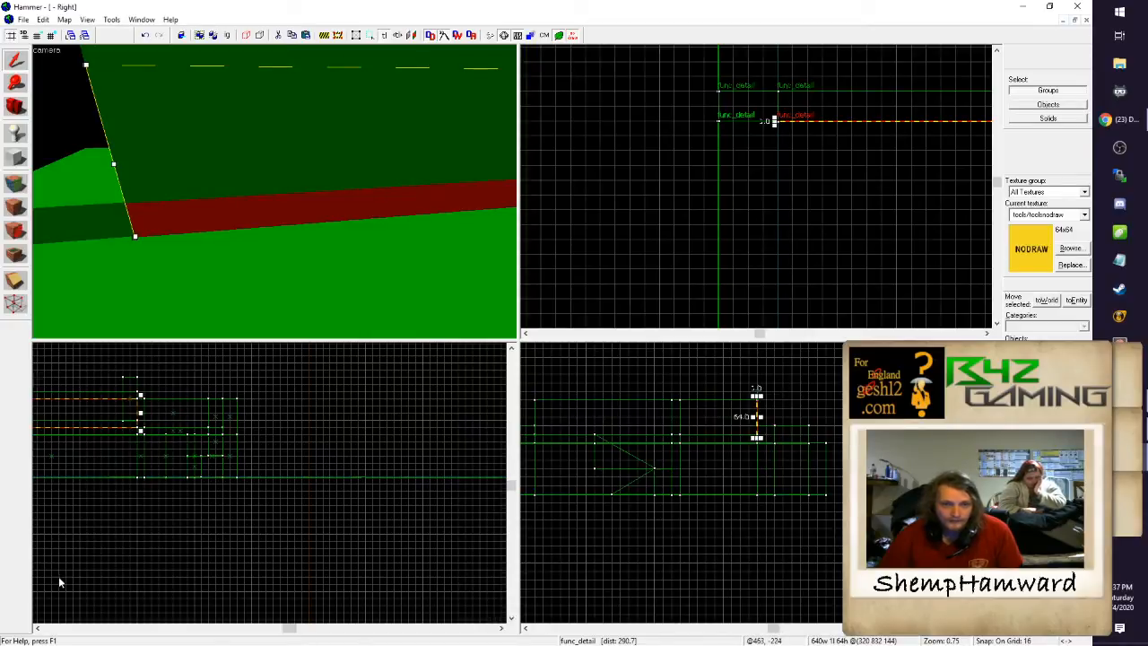
pyautogui.scroll(-3, 59, 583)
pyautogui.click(38, 628)
pyautogui.click(38, 628)
pyautogui.scroll(2, 265, 484)
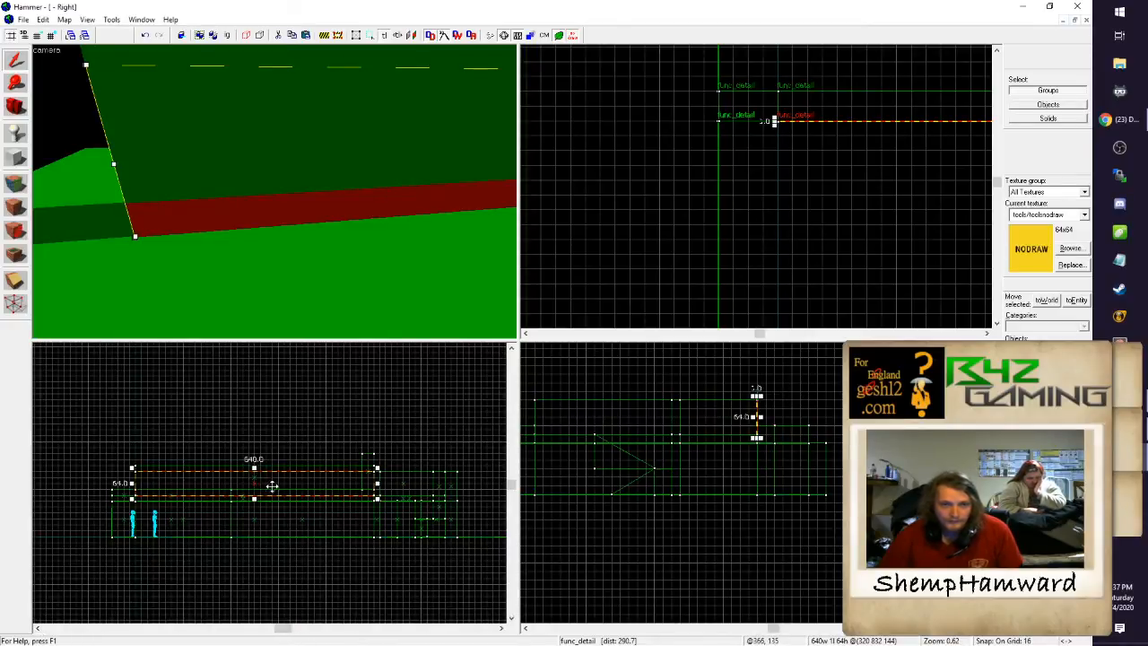
pyautogui.moveTo(255, 469); pyautogui.dragTo(257, 487)
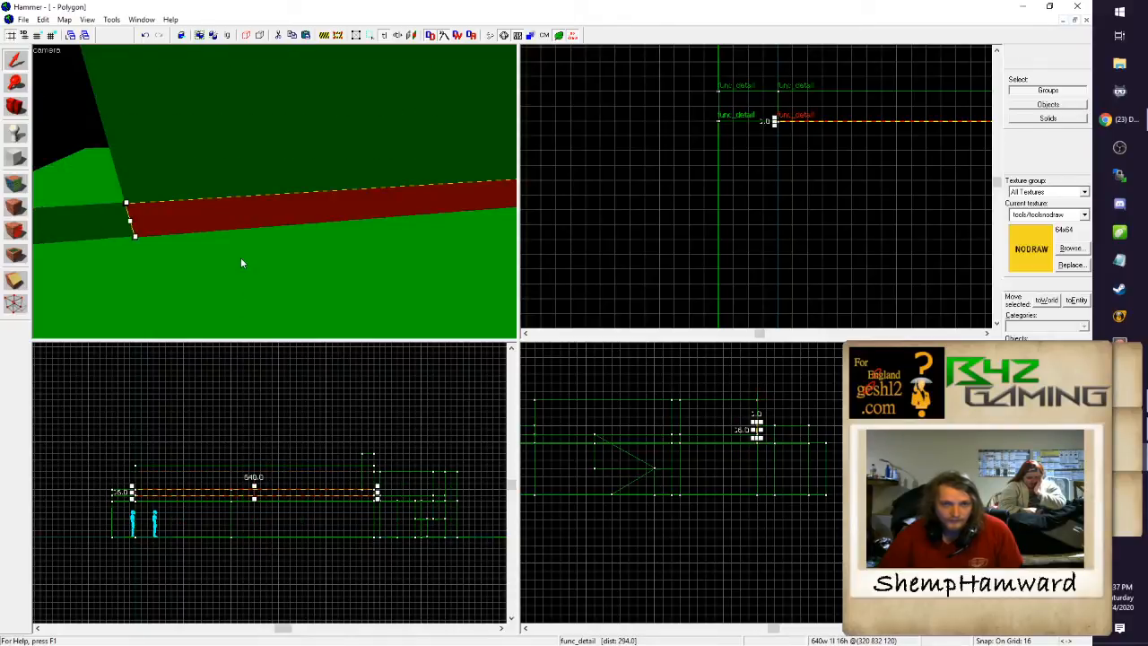
# Step: Examine the ends of the stacked thin walls and the low 704-unit wall on the opposite side of the room
pyautogui.press('z')
pyautogui.press('w')
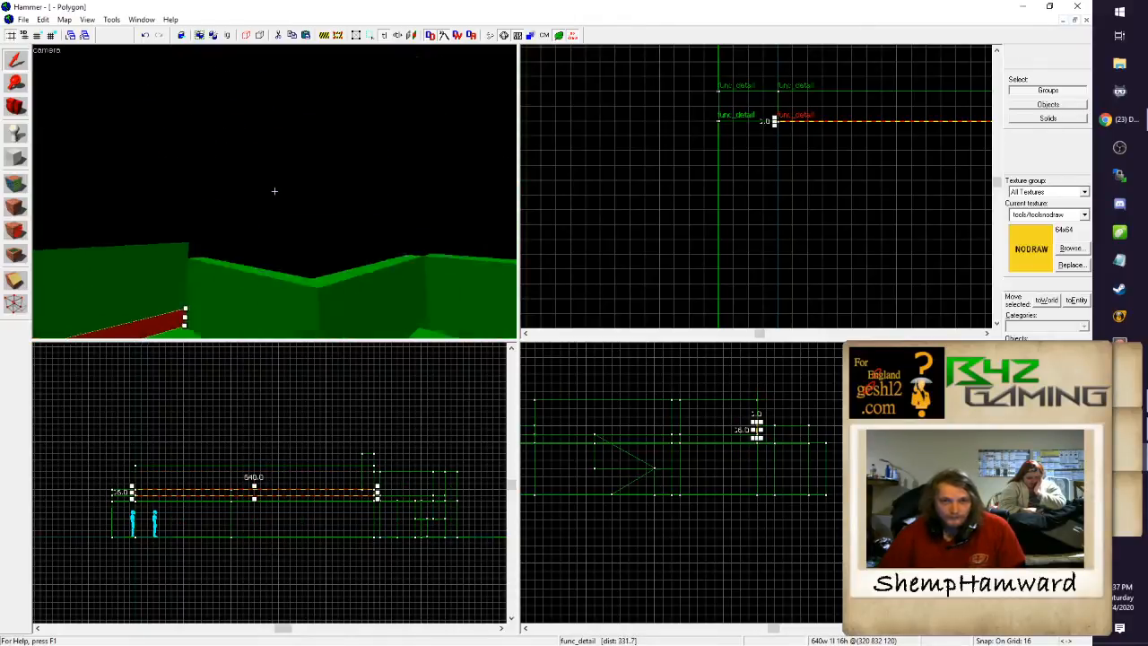
pyautogui.click(274, 191)
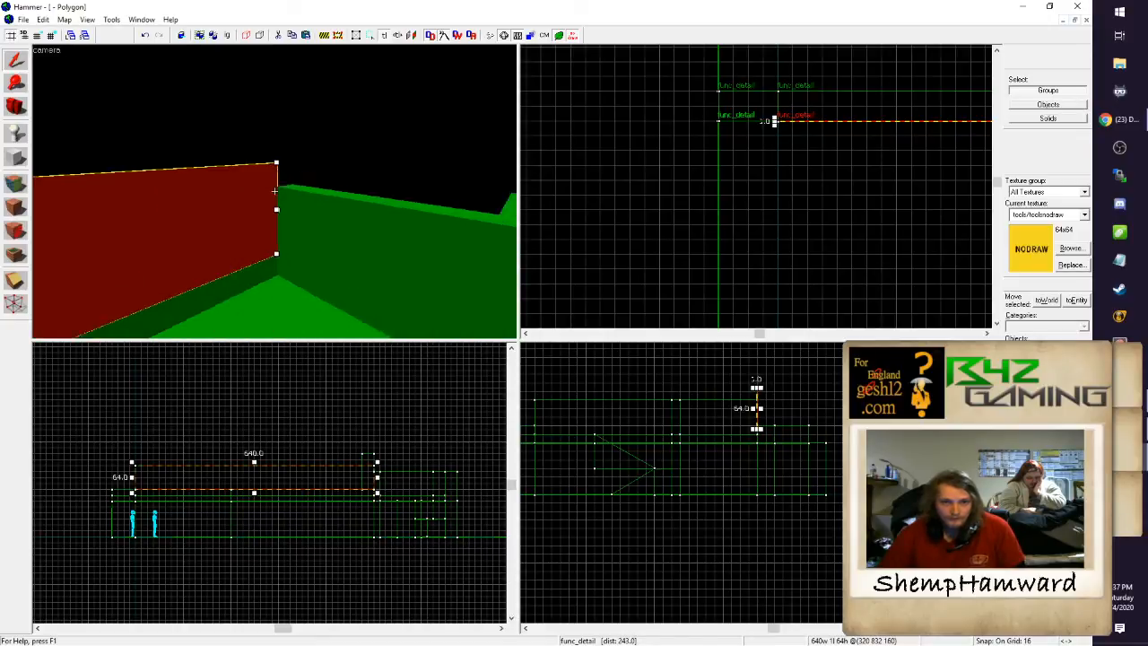
pyautogui.press('w')
pyautogui.press('d')
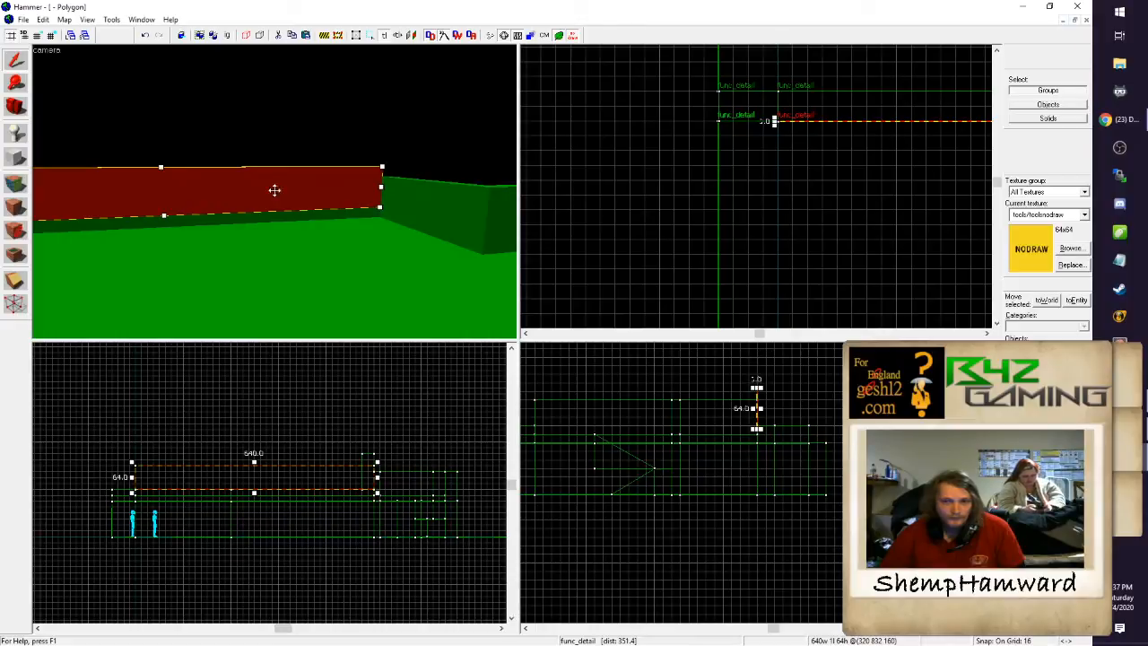
pyautogui.press('z')
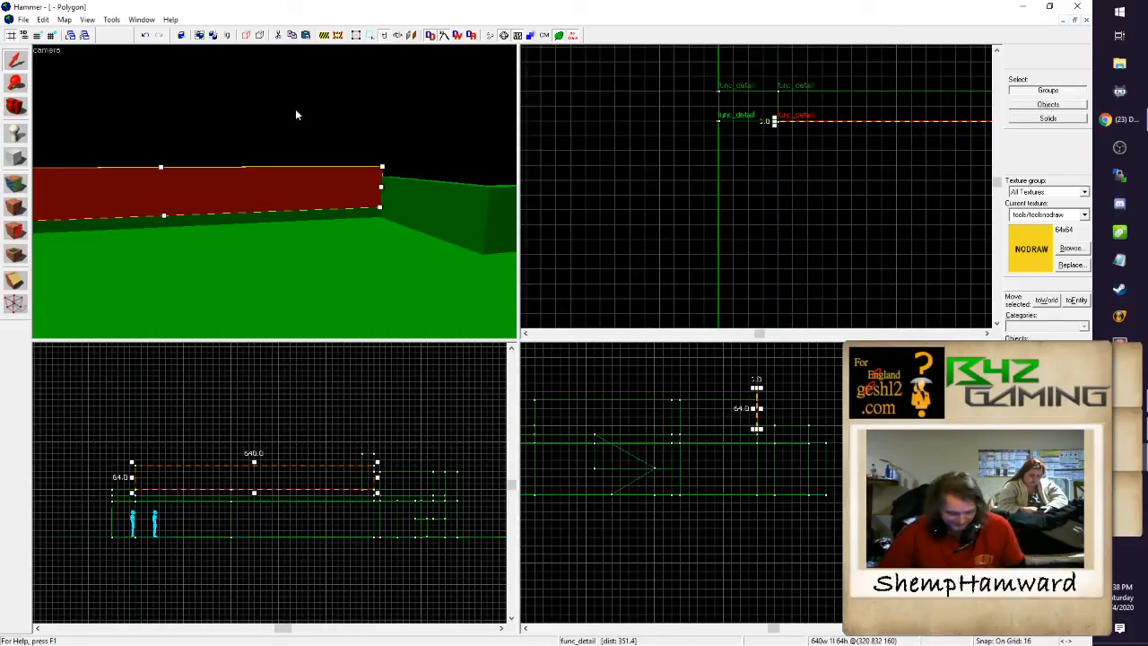
pyautogui.press('z')
pyautogui.press('w')
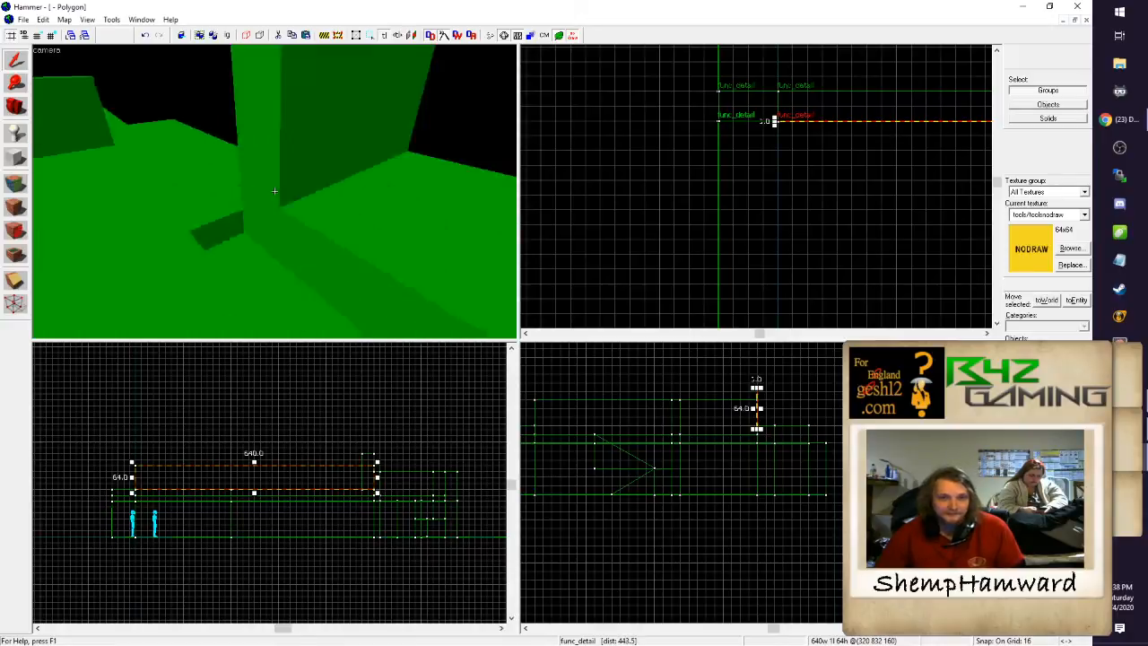
pyautogui.press('w')
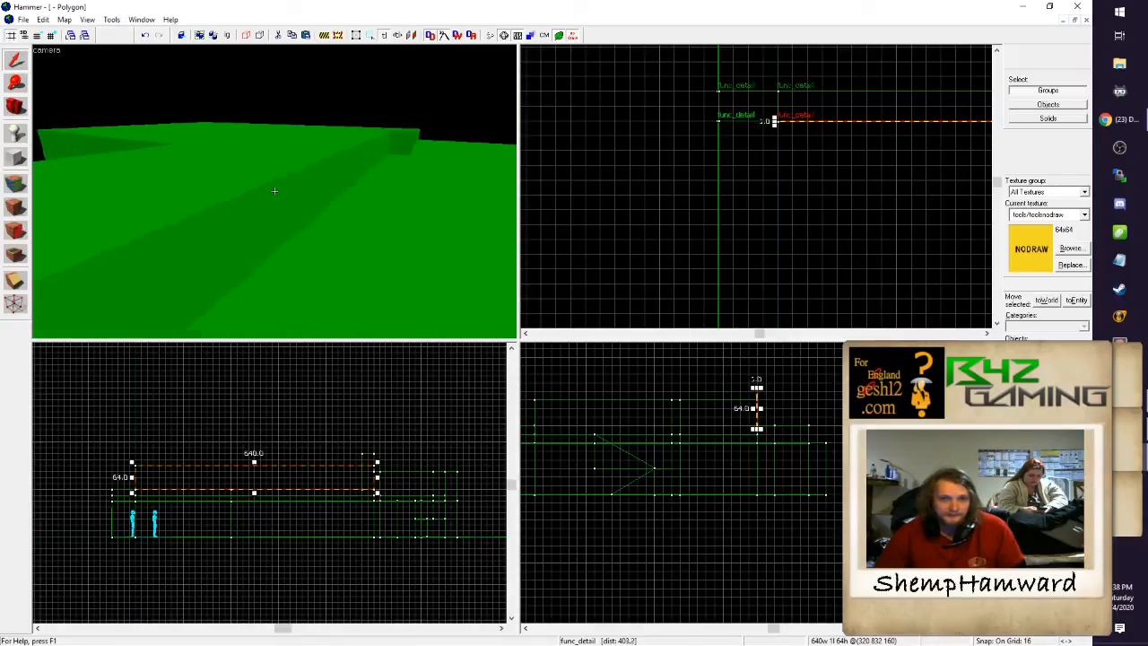
pyautogui.click(274, 191)
pyautogui.press('a')
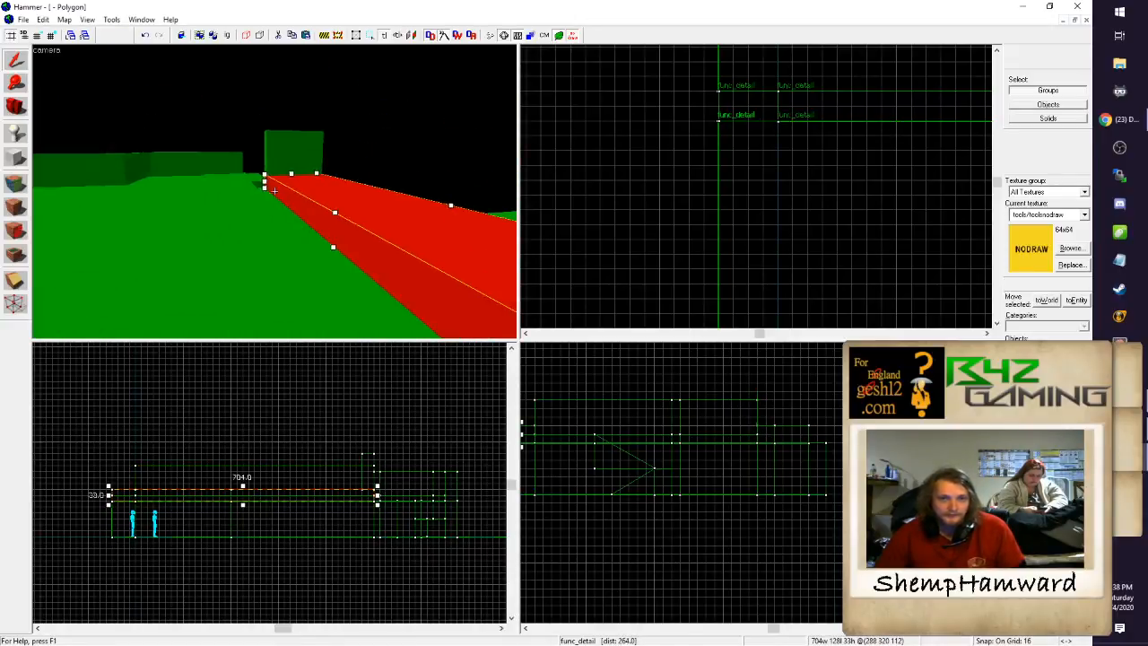
pyautogui.press('w')
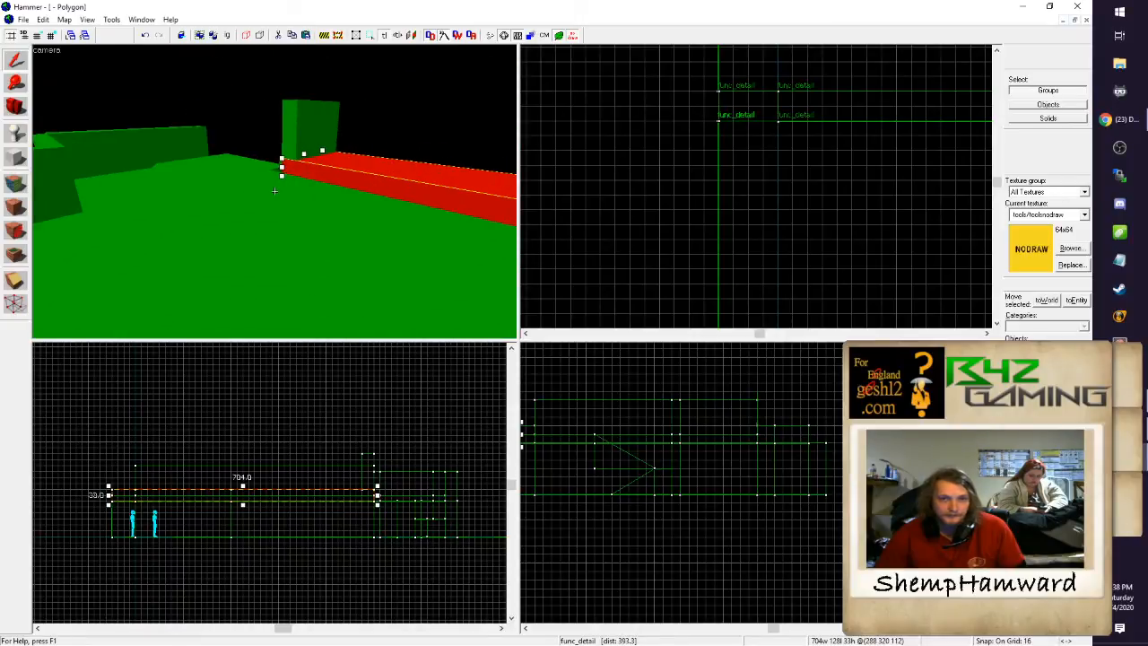
pyautogui.press('s')
pyautogui.press('z')
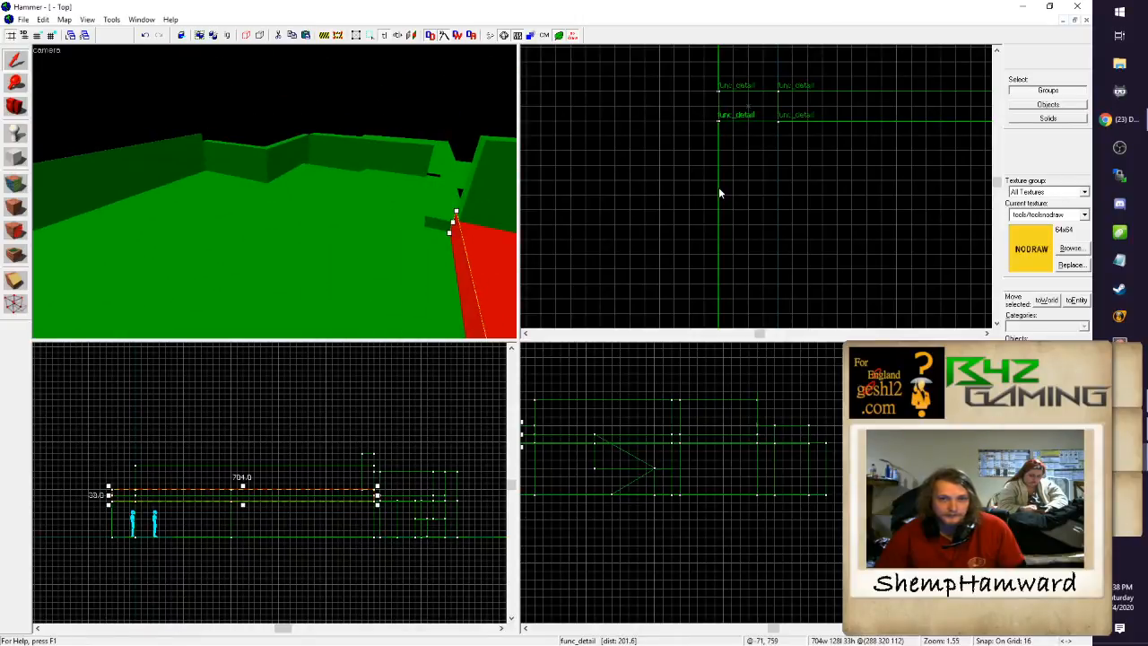
# Step: Copy the 64-unit-high thin wall 416 units south, onto the inner edge of the opposite low wall
pyautogui.scroll(-6, 740, 196)
pyautogui.scroll(3, 872, 282)
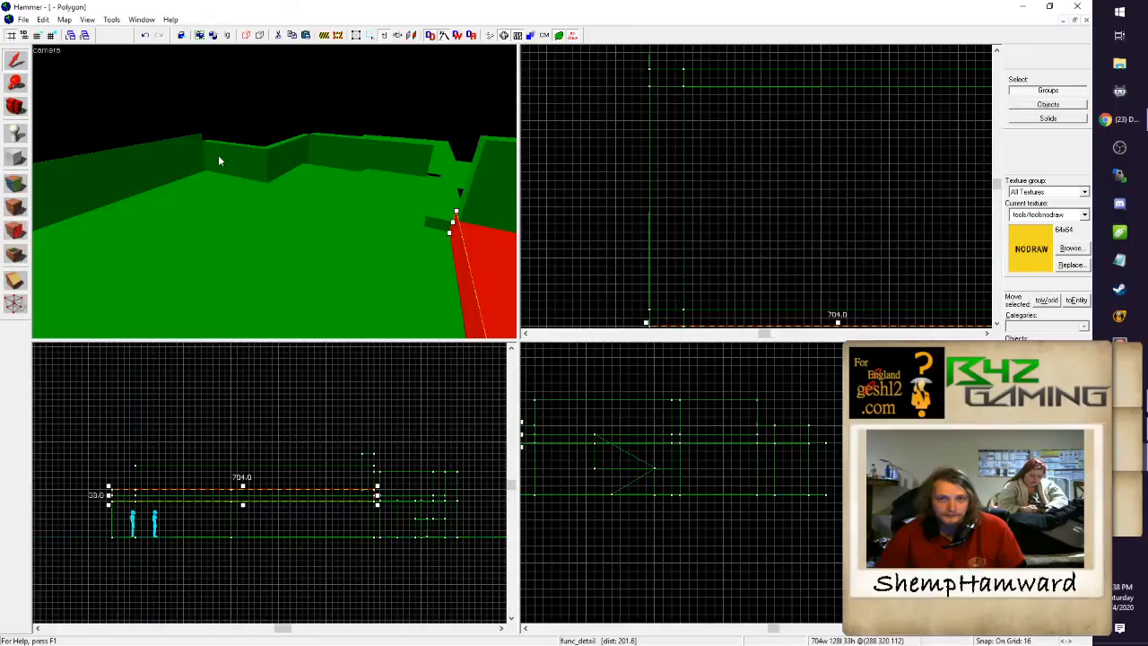
pyautogui.click(152, 175)
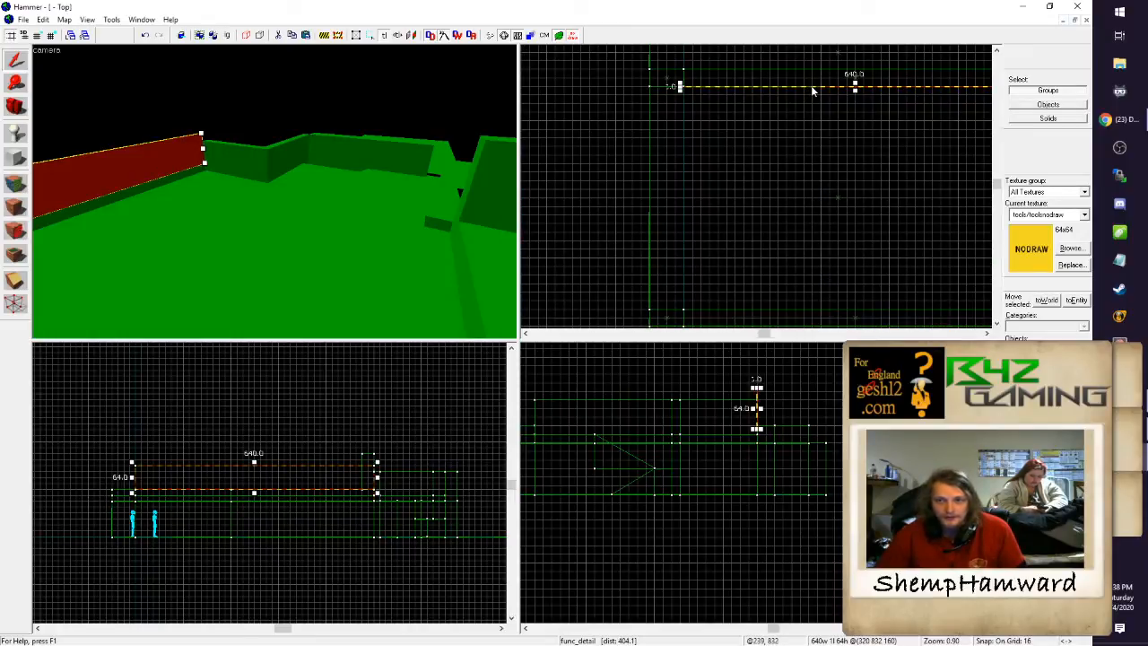
pyautogui.moveTo(812, 86); pyautogui.dragTo(807, 309)
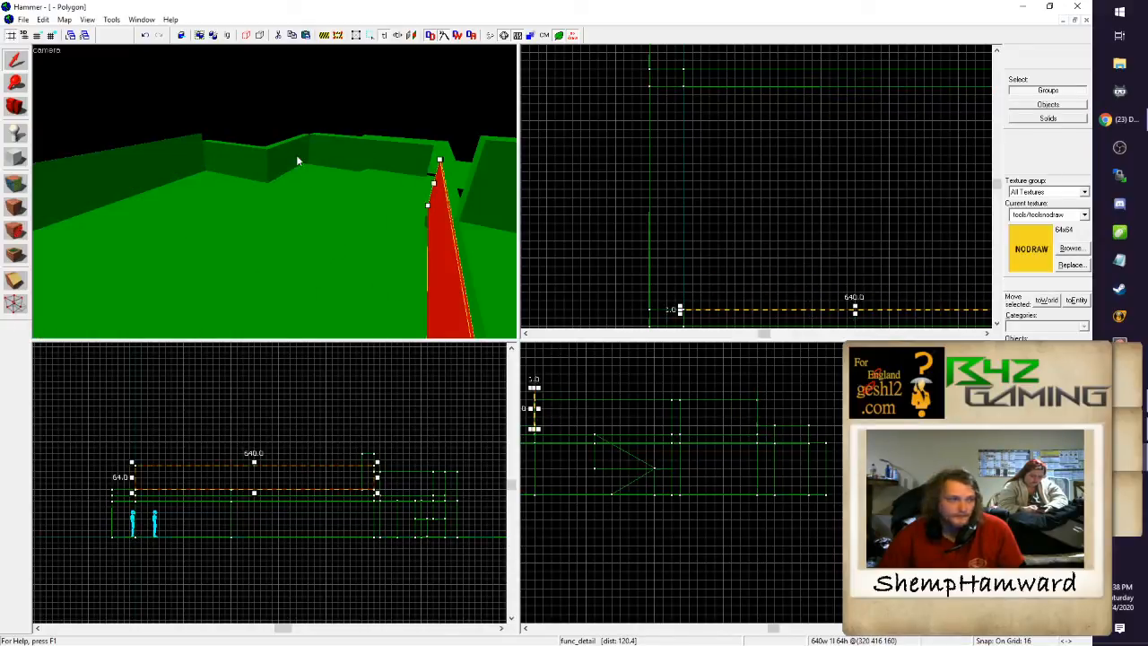
pyautogui.press('z')
pyautogui.press('w')
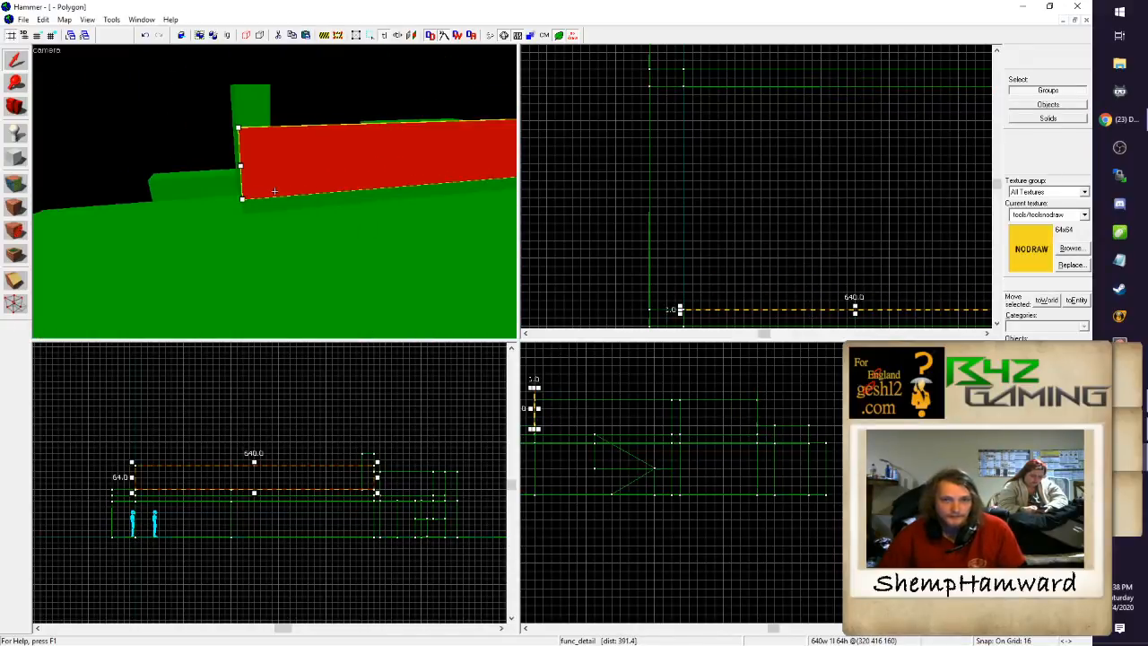
pyautogui.press('w')
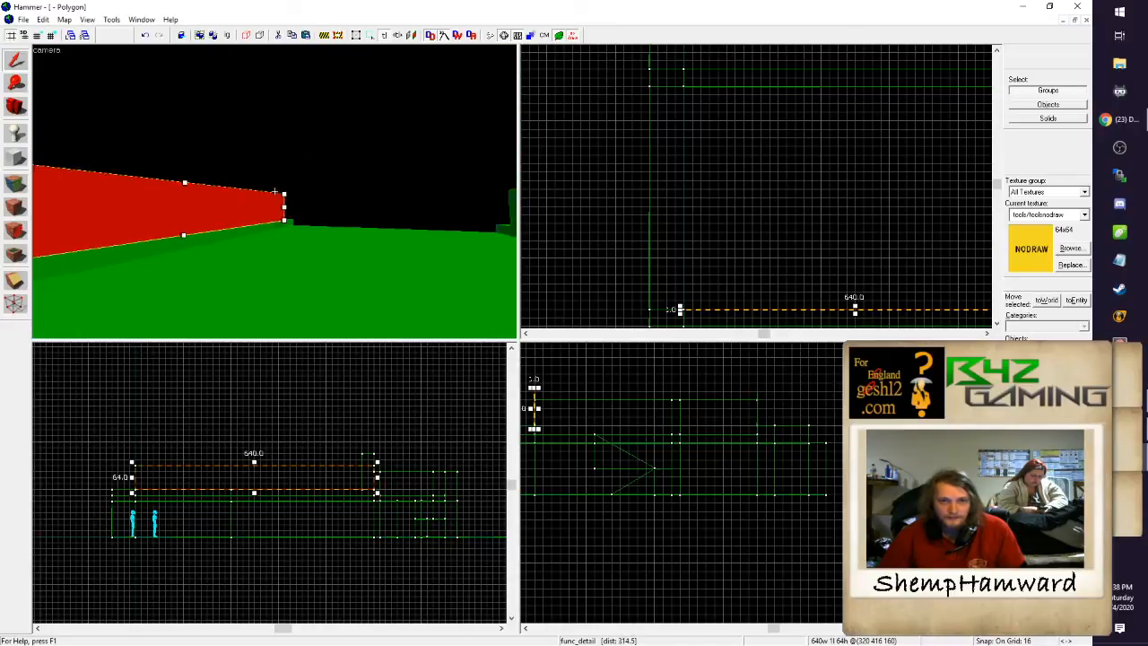
pyautogui.press('d')
pyautogui.press('a')
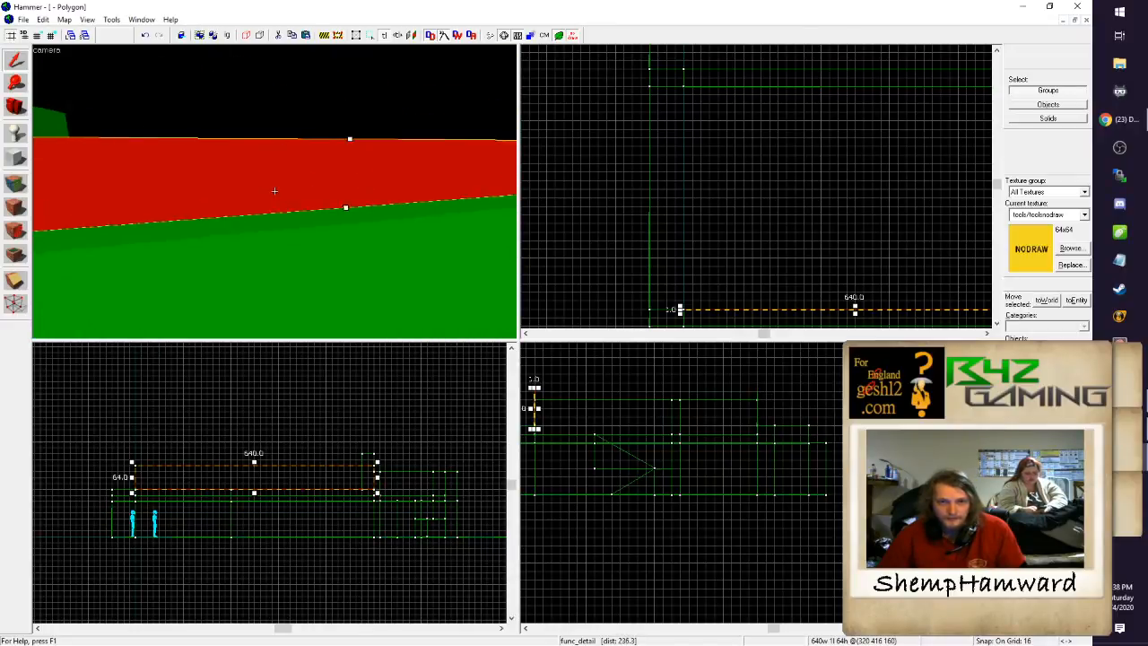
pyautogui.press('a')
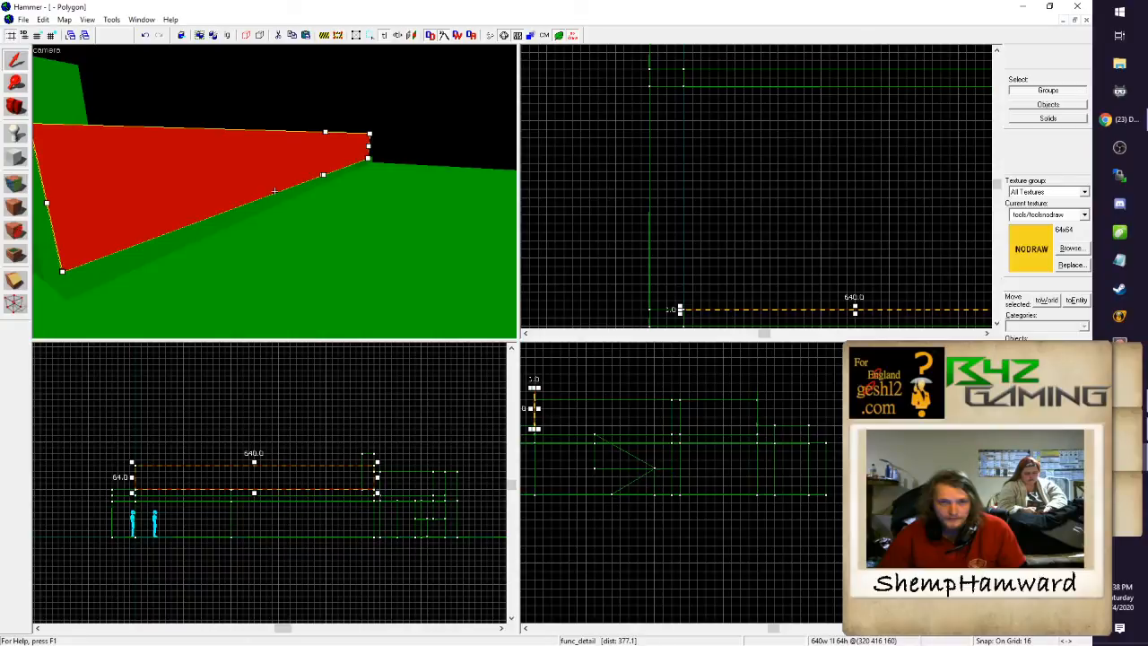
pyautogui.press('a')
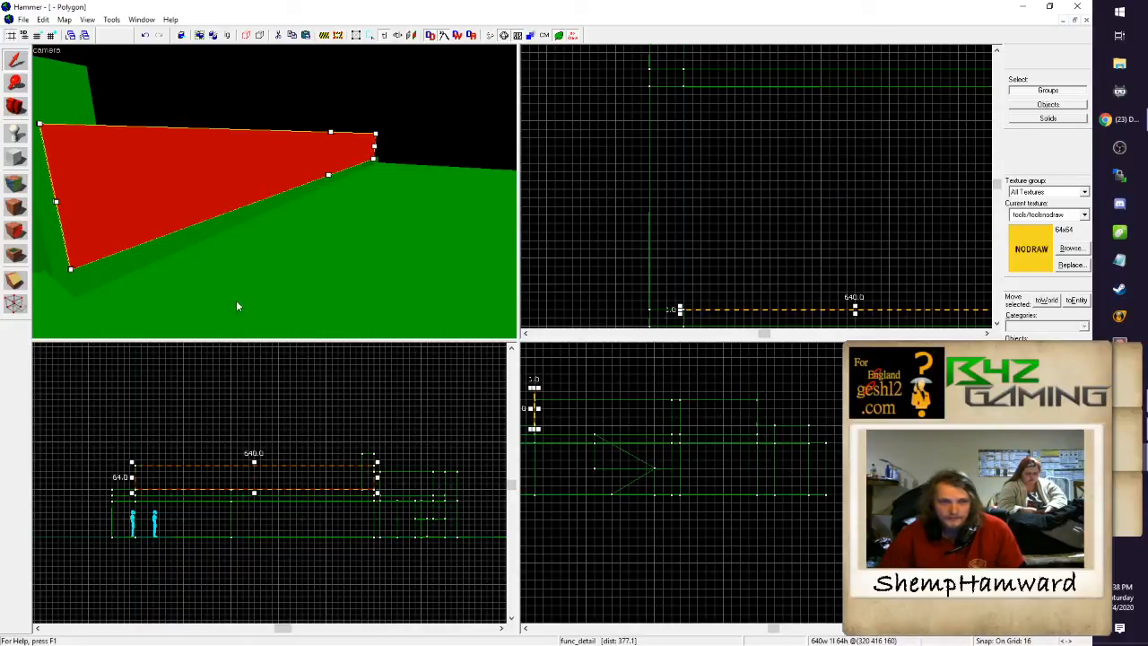
# Step: Examine the 16-unit-high strip on the north side and the copied 64-unit-high wall opposite it
pyautogui.press('z')
pyautogui.click(274, 191)
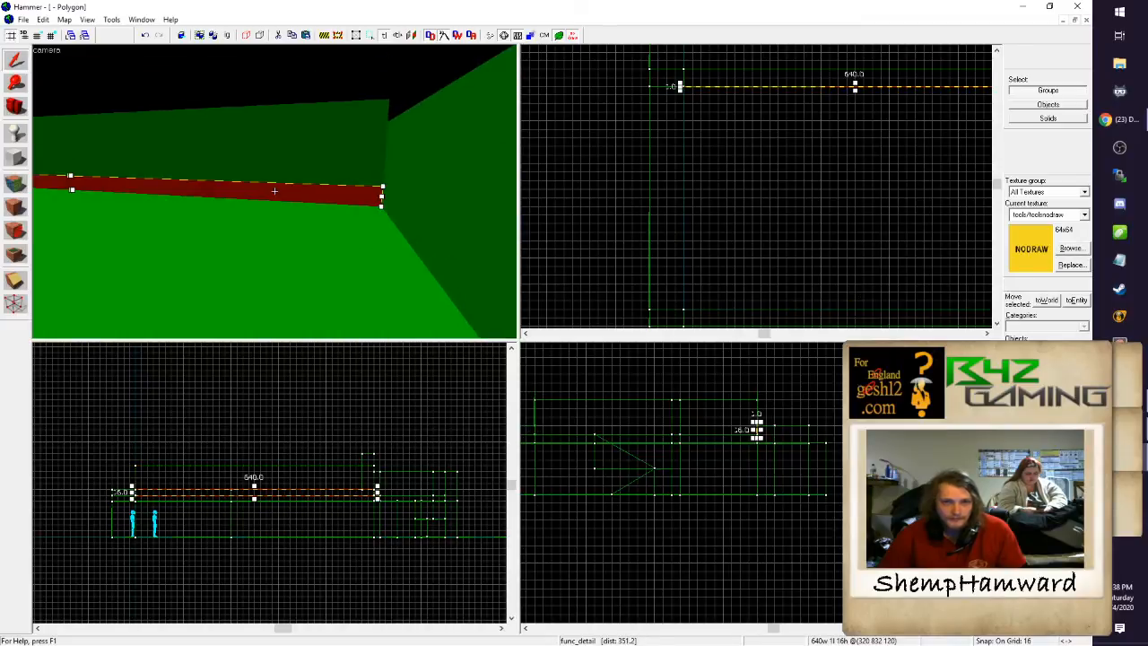
pyautogui.press('z')
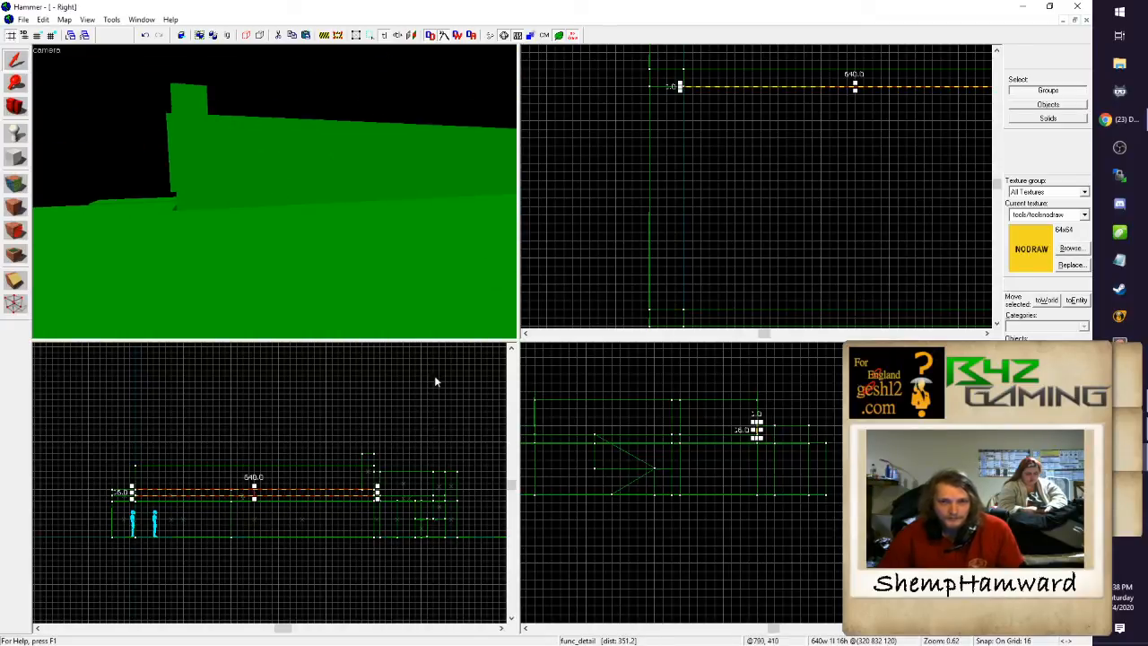
pyautogui.click(778, 84)
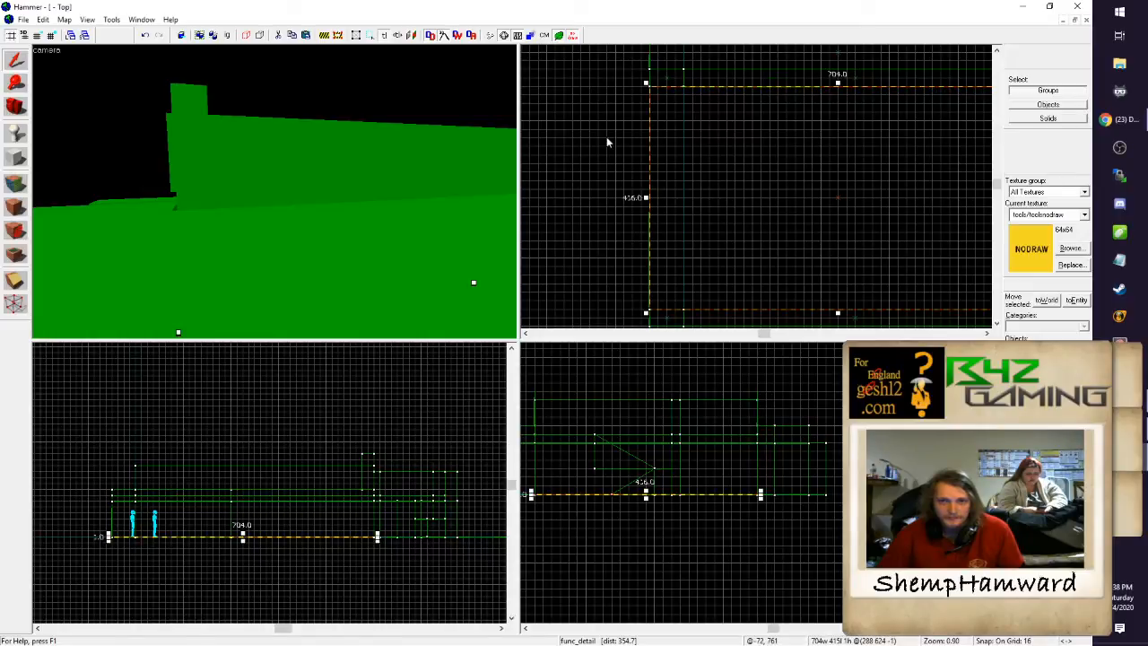
pyautogui.click(301, 225)
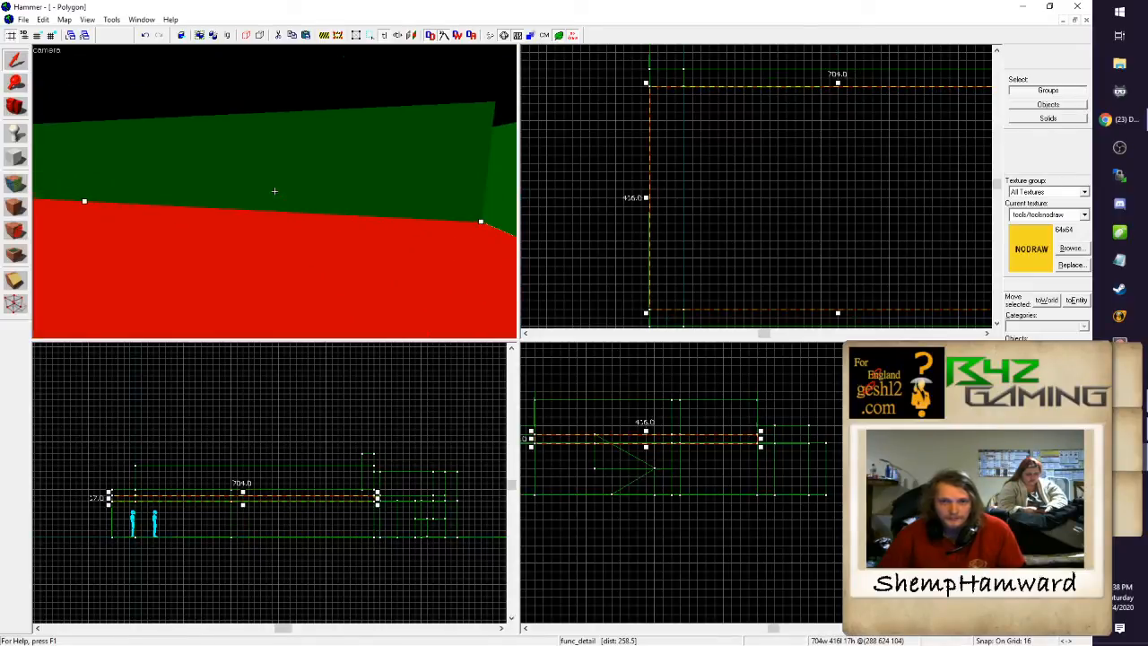
pyautogui.click(275, 191)
pyautogui.press('z')
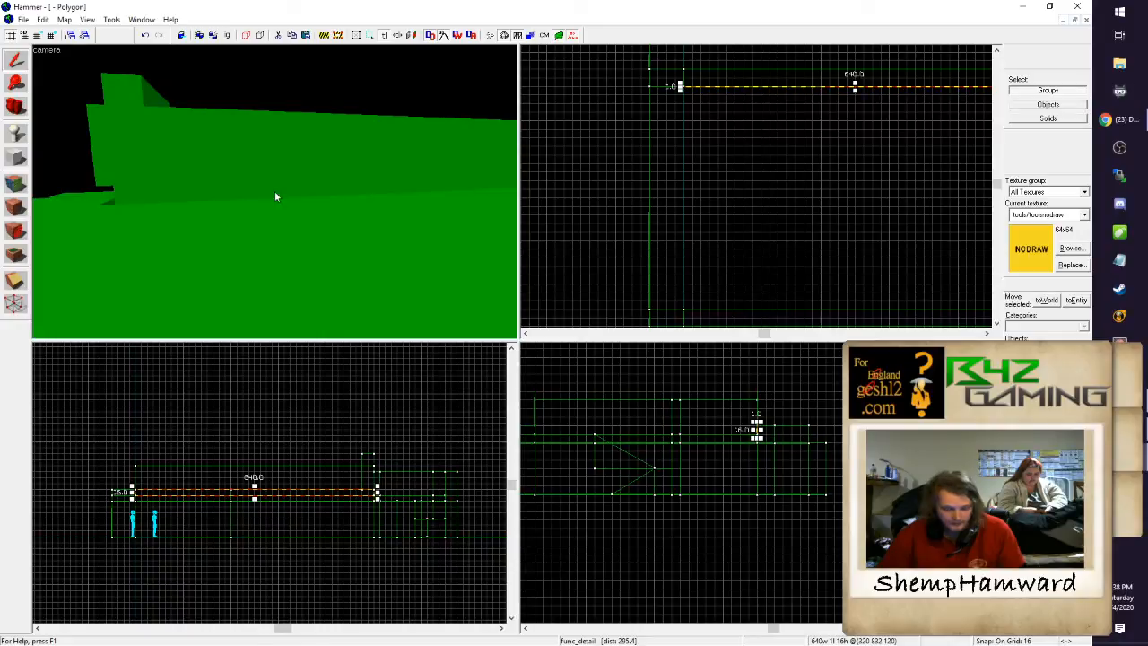
pyautogui.click(724, 87)
pyautogui.click(324, 177)
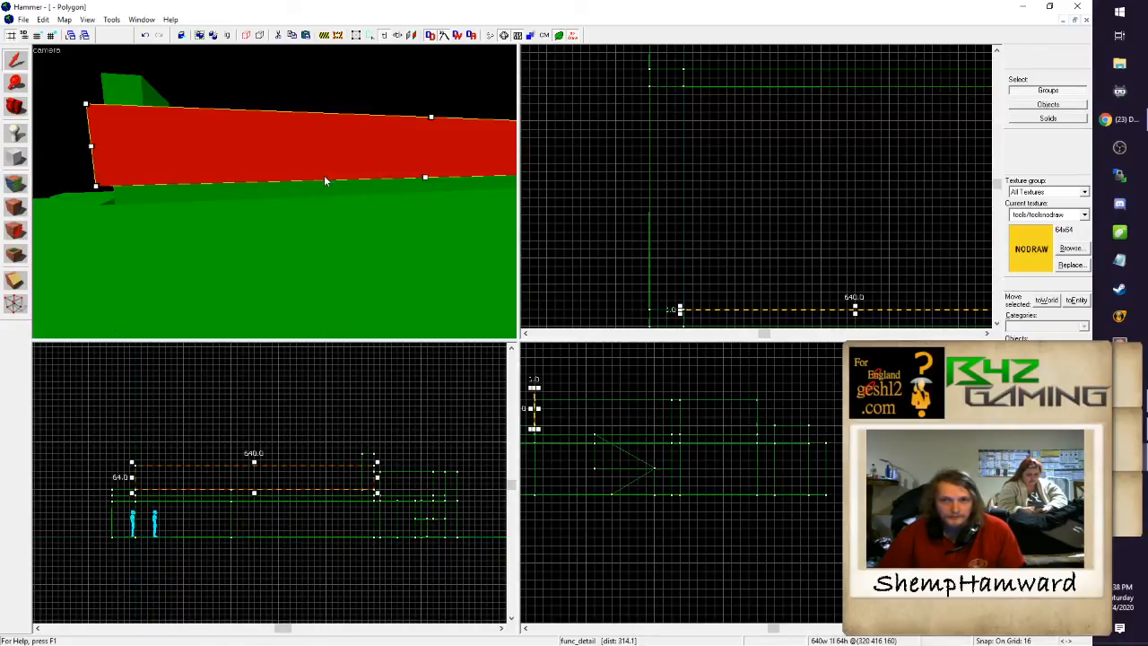
pyautogui.press('z')
# Step: Copy the 640-unit-wide, 16-unit-high strip 416 units south, directly beneath the copied 64-unit-high wall
pyautogui.click(274, 191)
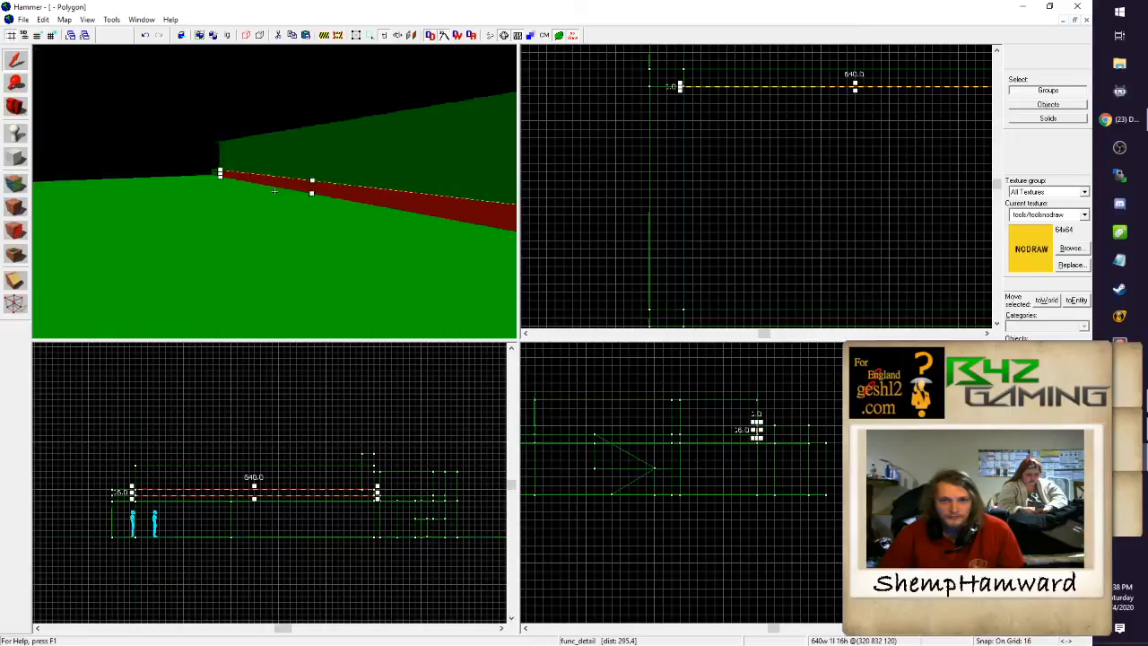
pyautogui.press('z')
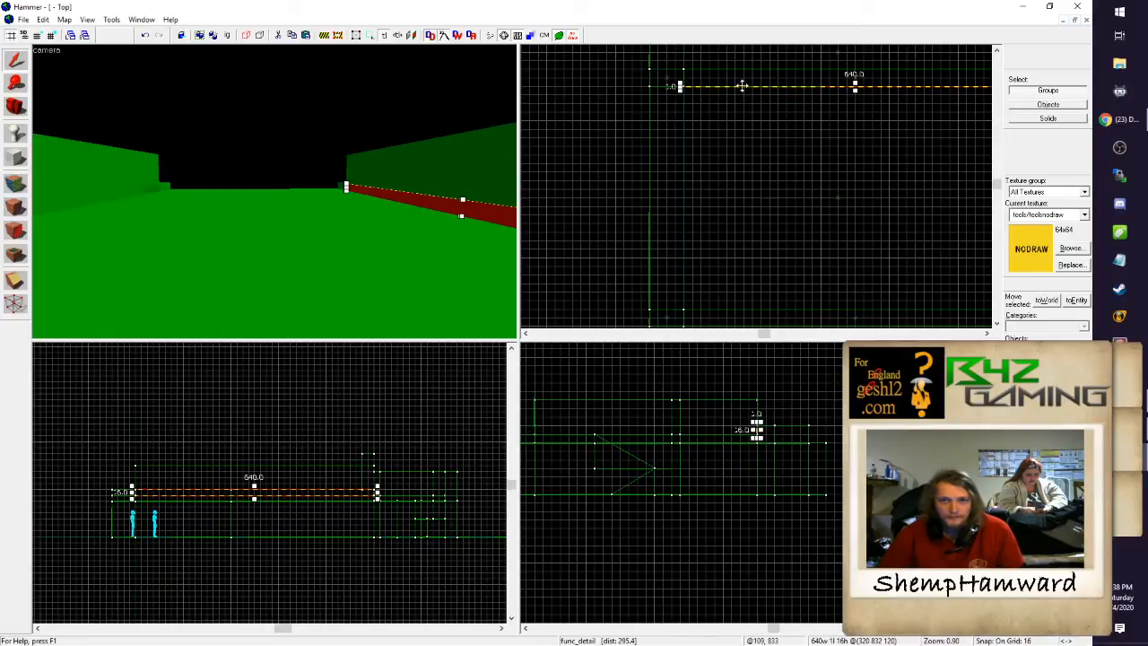
pyautogui.moveTo(742, 86)
pyautogui.mouseDown()
pyautogui.moveTo(732, 174)
pyautogui.moveTo(747, 309)
pyautogui.mouseUp()
pyautogui.press('z')
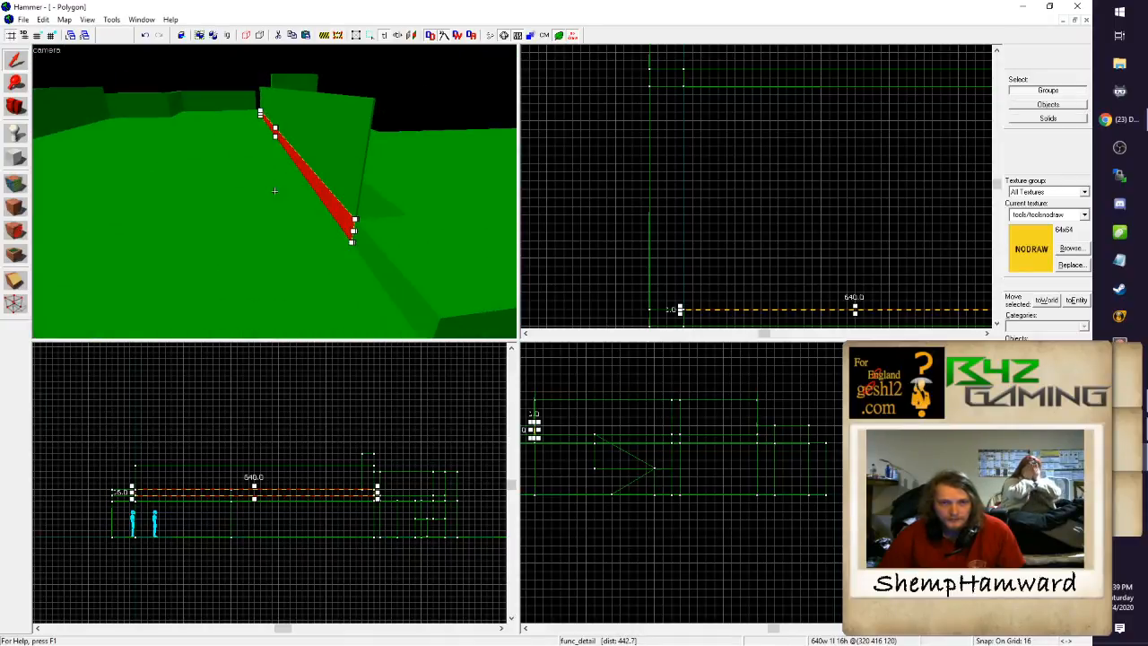
pyautogui.press('z')
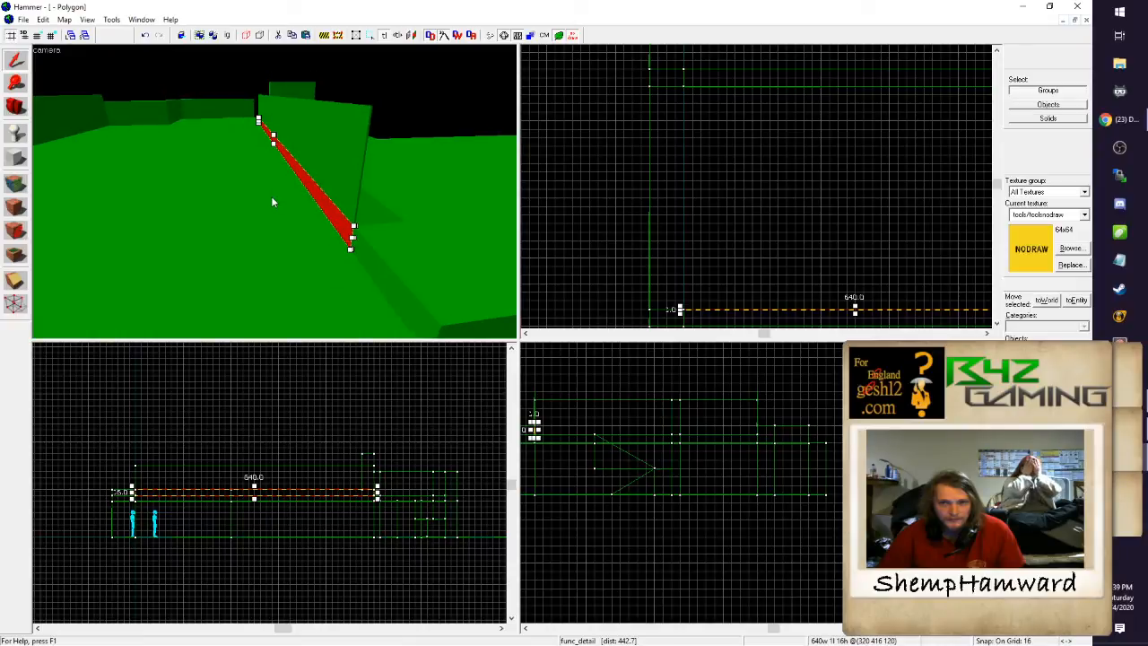
# Step: Save the map as blah in the 3D Objects folder as a Valve Map File
pyautogui.click(24, 19)
pyautogui.click(48, 90)
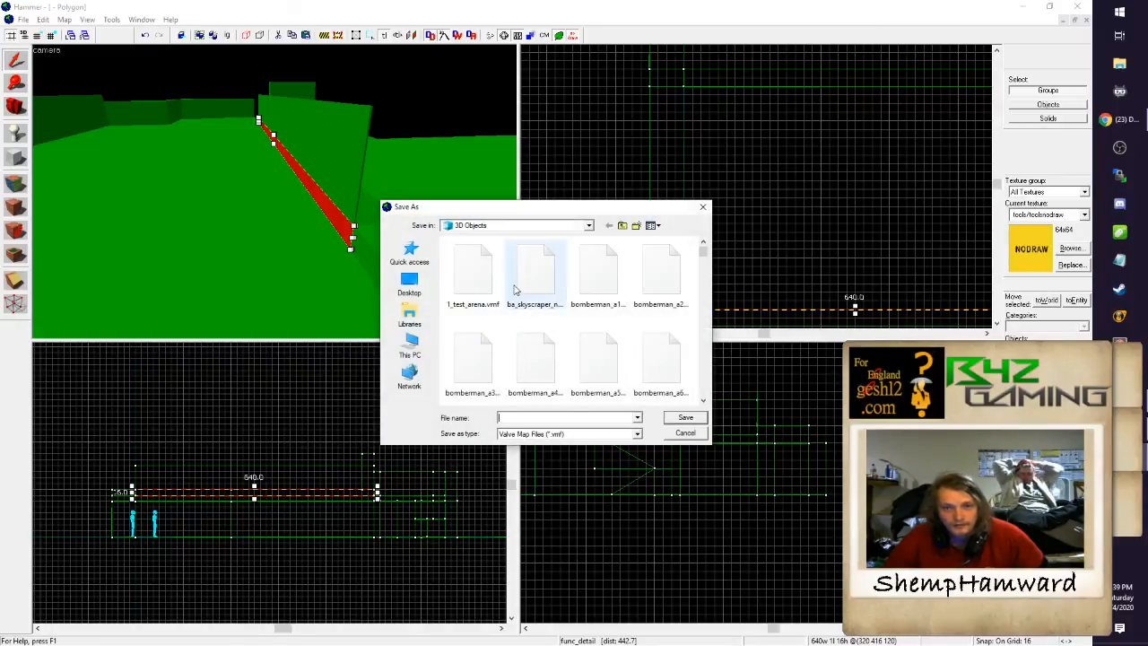
pyautogui.scroll(-5, 570, 328)
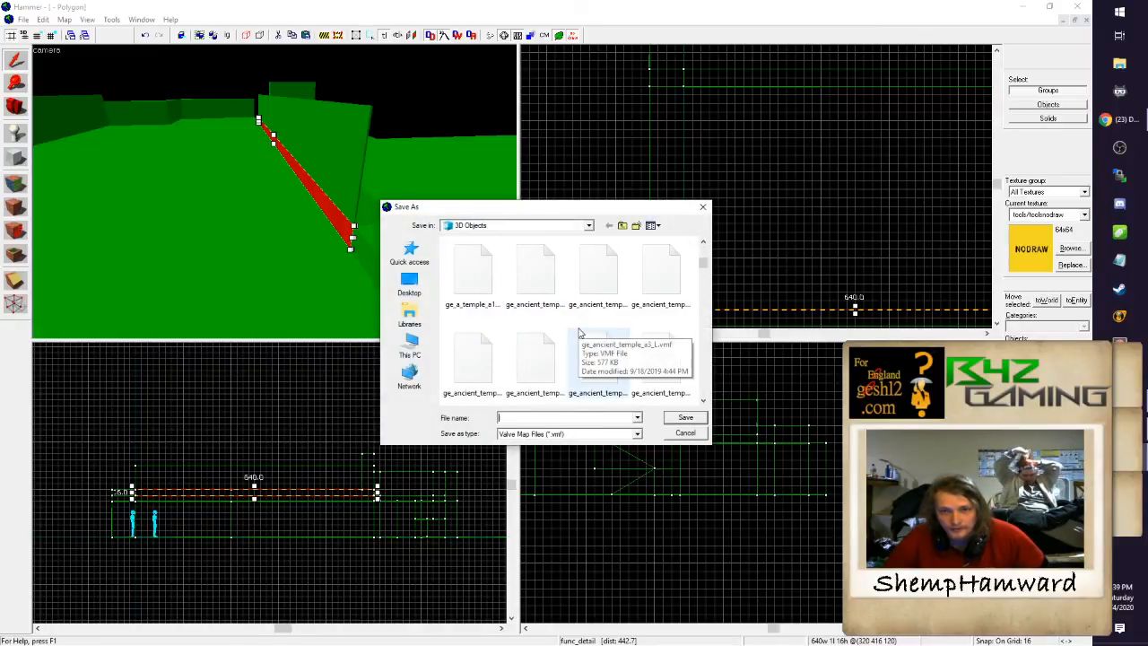
pyautogui.scroll(-6, 580, 333)
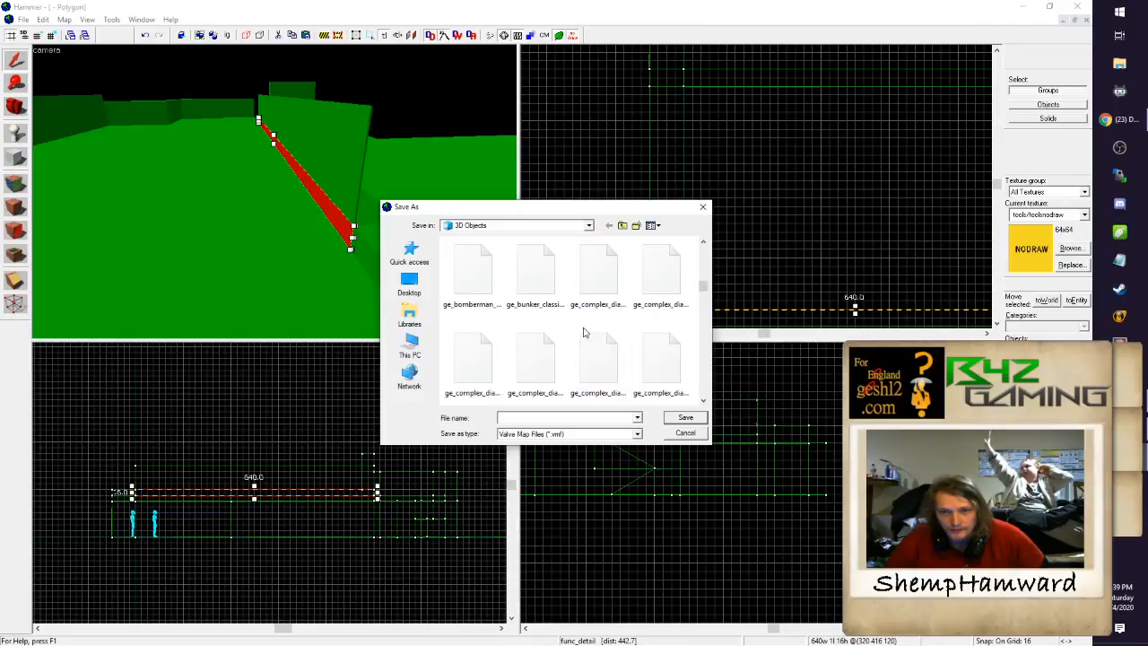
pyautogui.scroll(-4, 584, 332)
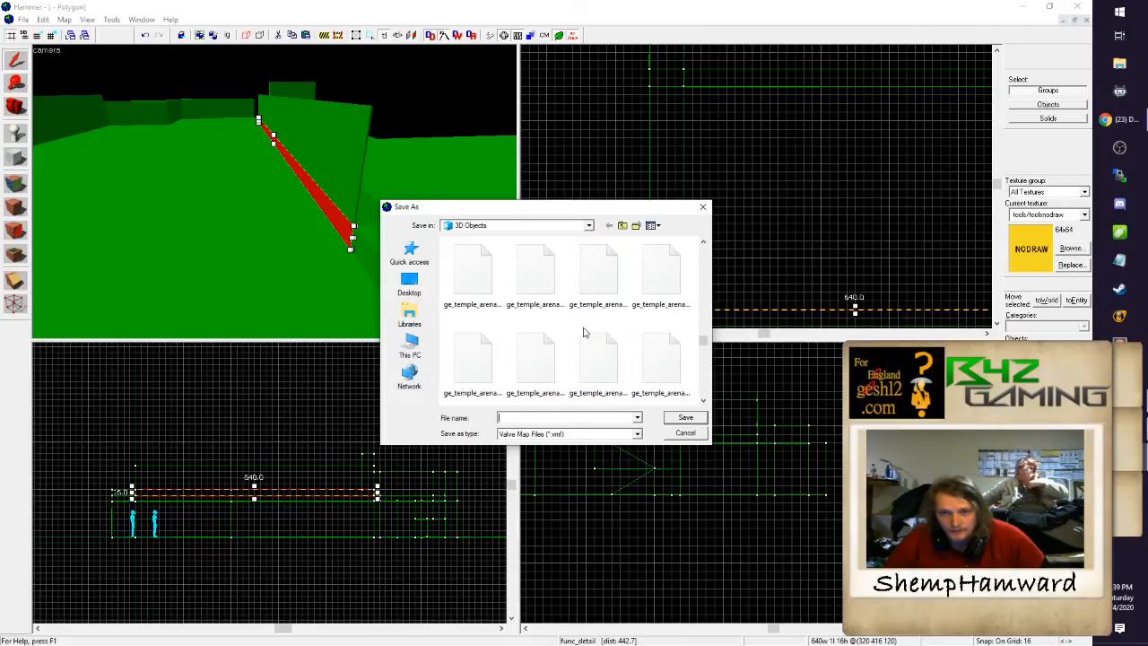
pyautogui.scroll(-6, 583, 333)
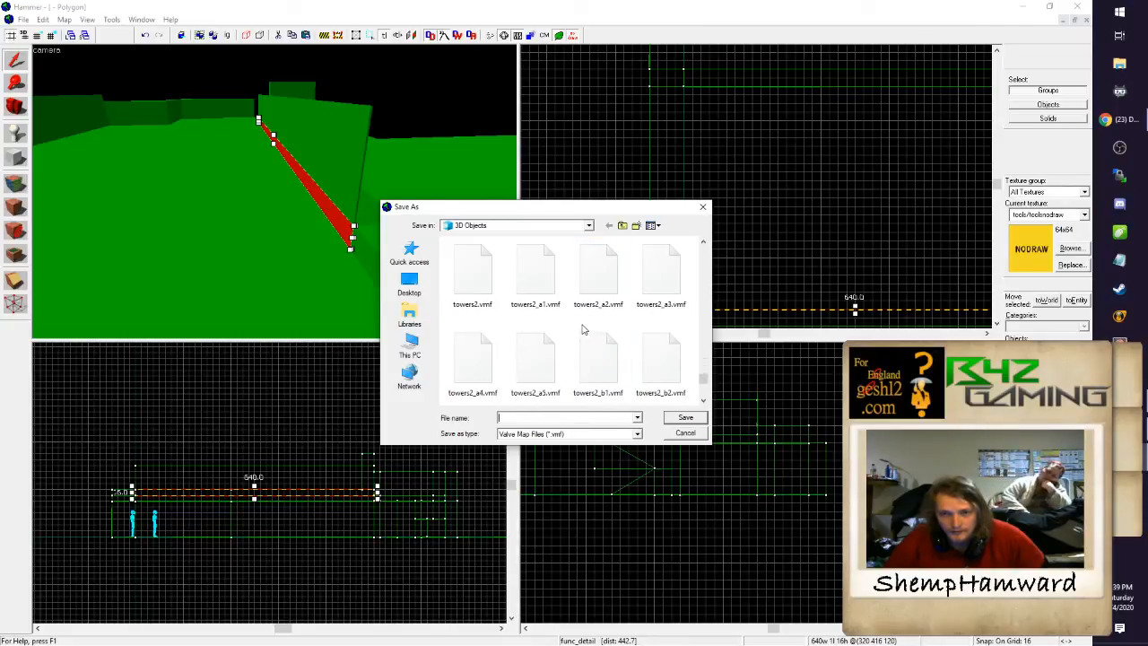
pyautogui.scroll(-4, 542, 375)
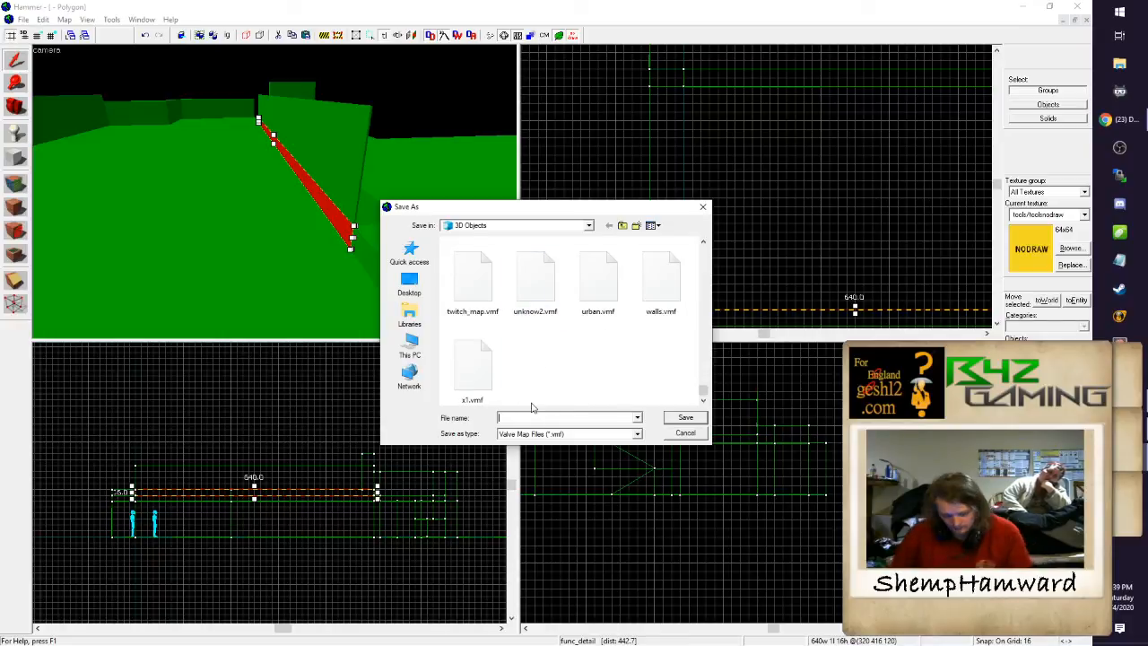
pyautogui.write('blah')
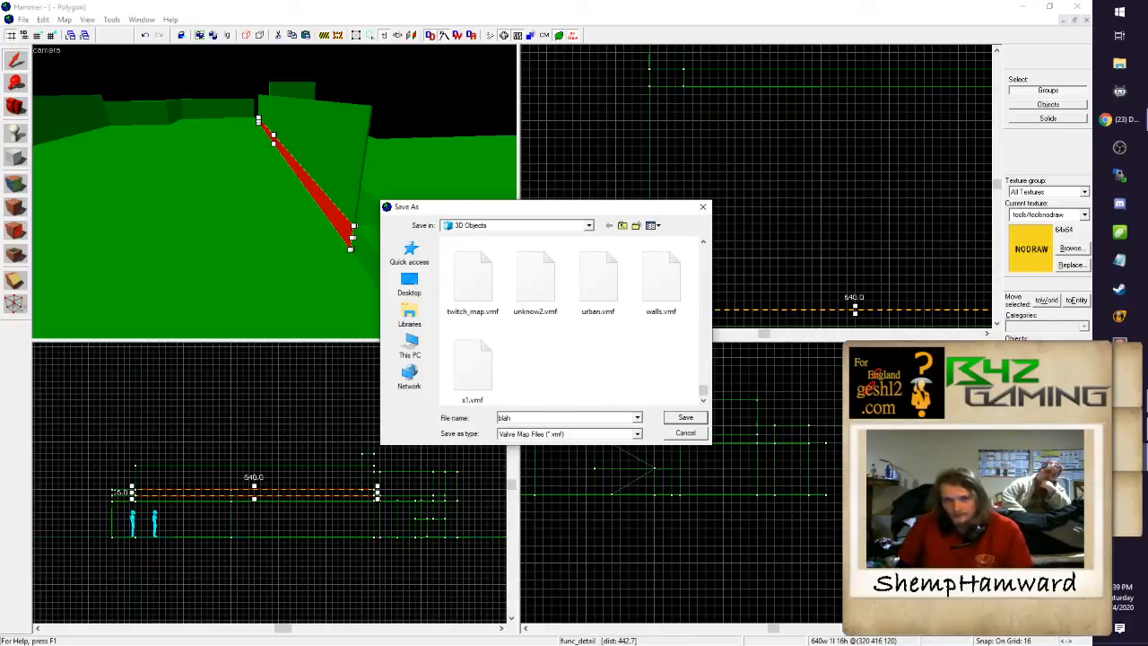
pyautogui.press('Return')
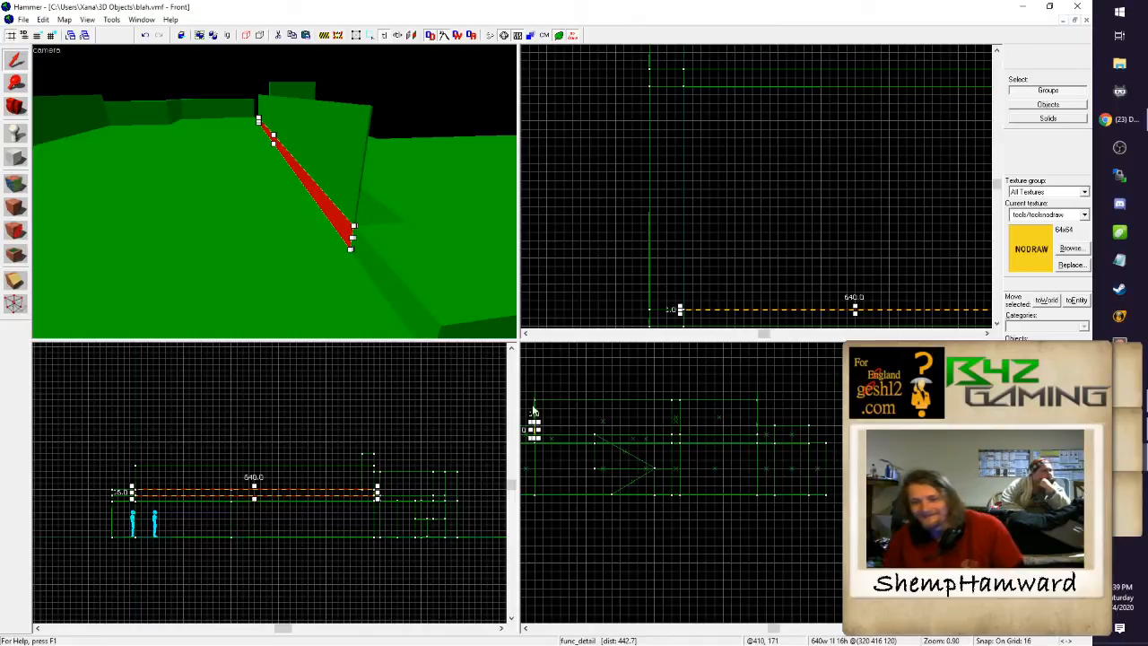
# Step: Close the Hammer editor and the Source SDK launcher
pyautogui.click(1080, 8)
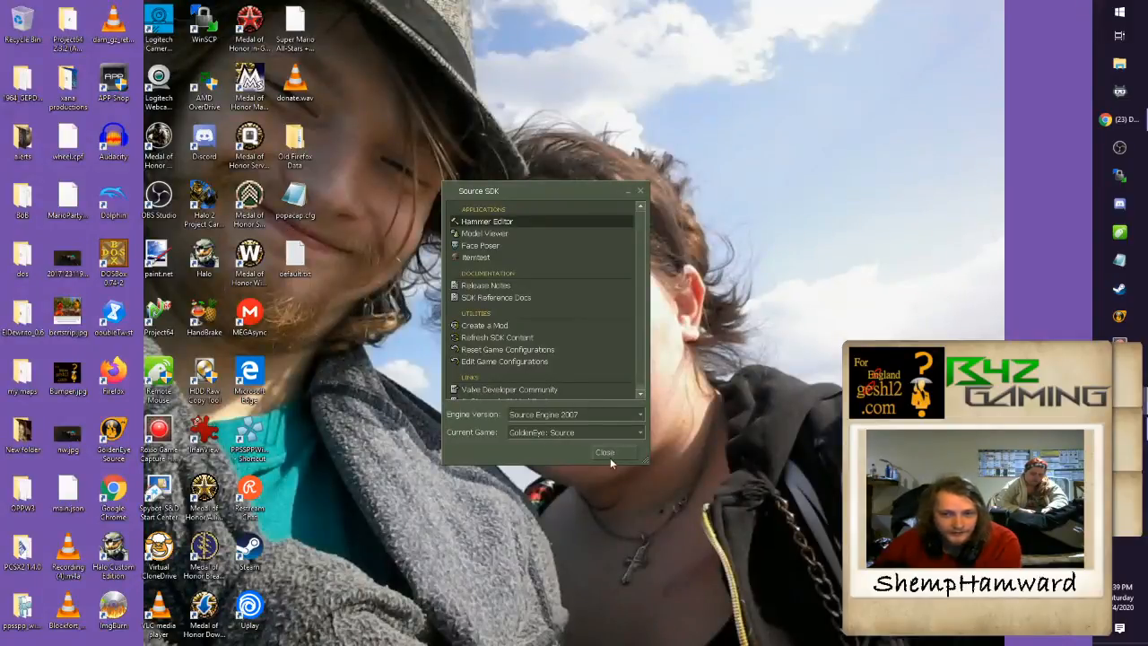
pyautogui.click(606, 453)
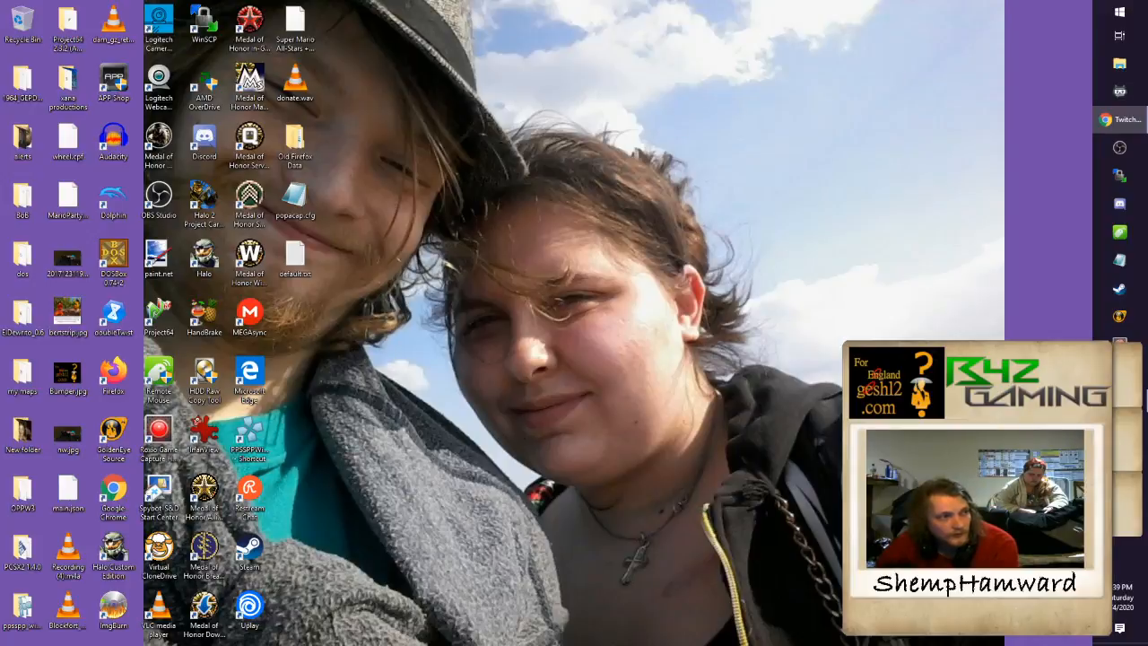
# Step: Switch to the Chrome window with twitch.tv, reposition it on the desktop and maximize it
pyautogui.moveTo(265, 155); pyautogui.dragTo(387, 130)
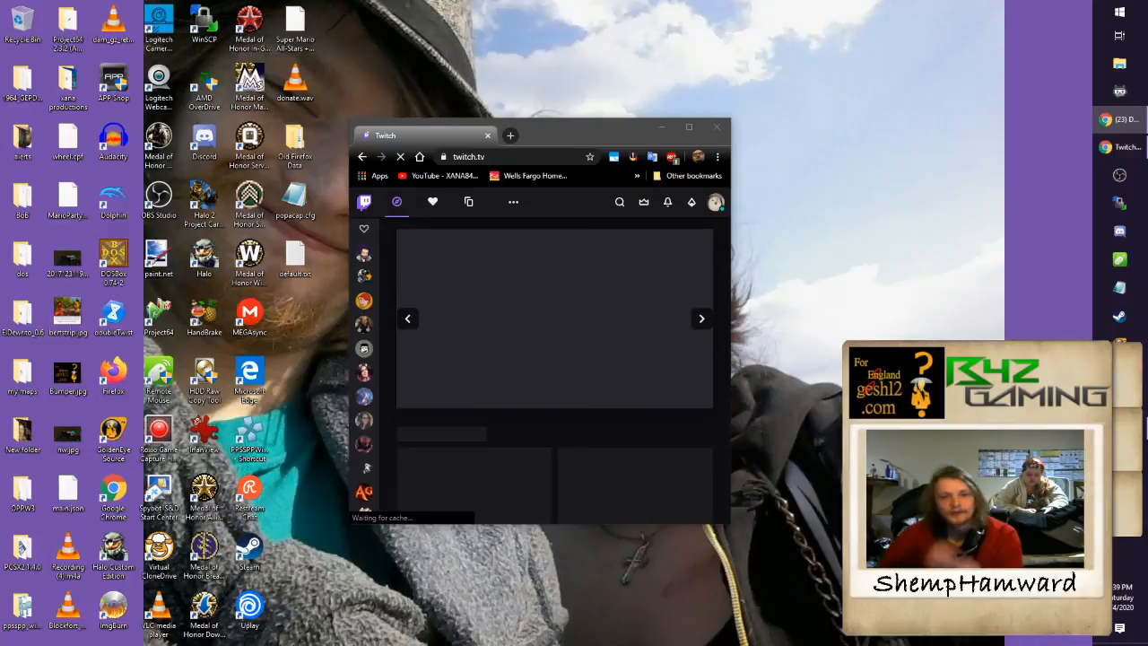
pyautogui.click(688, 130)
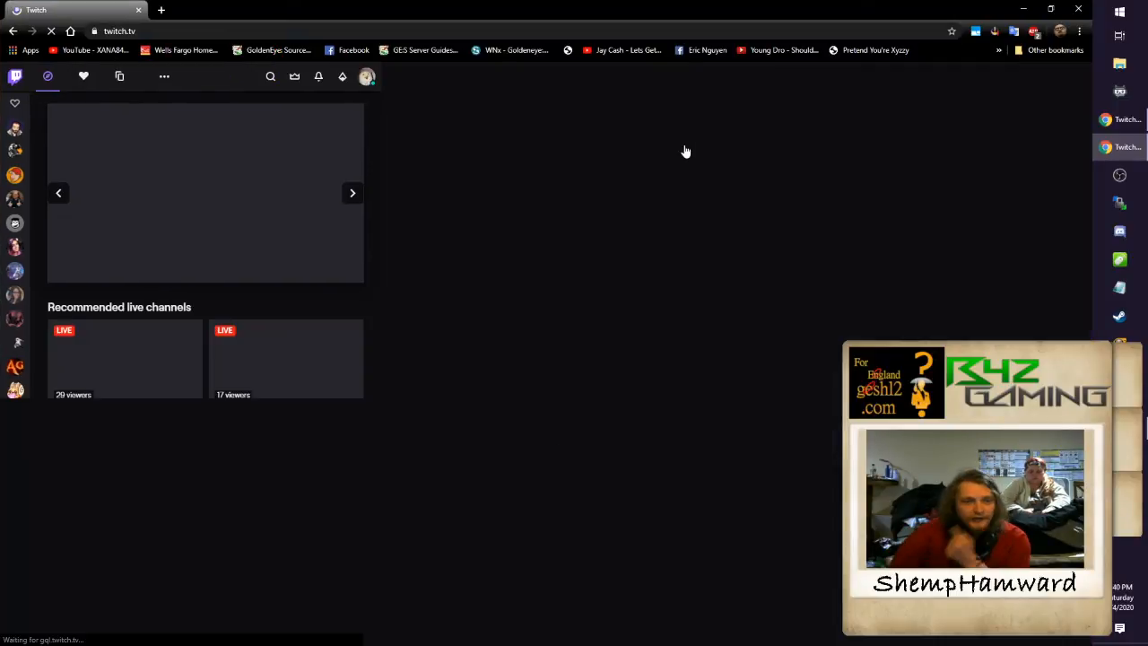